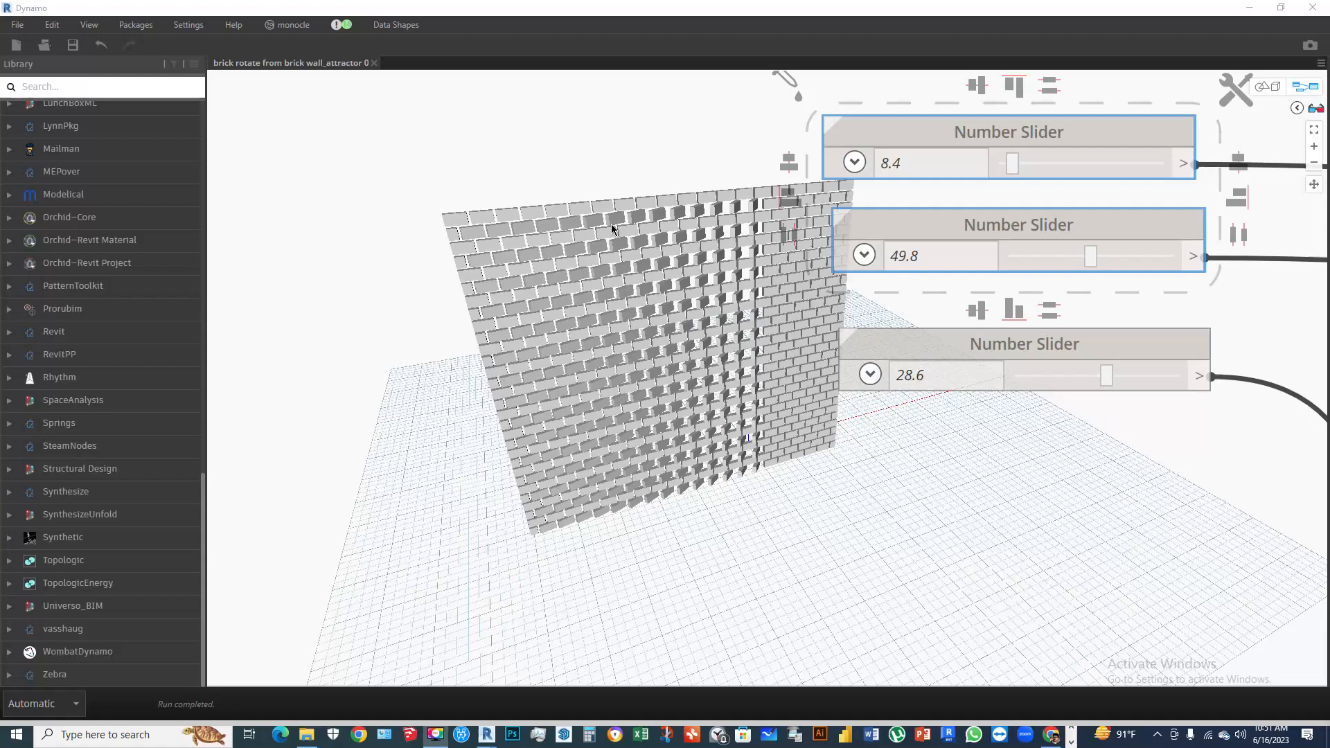
Vary the third number slider to shift the limit of the rotated bricks, ending at 22.1
{"action": "left_click_drag", "start_coordinate": [1109, 379], "coordinate": [1105, 379]}
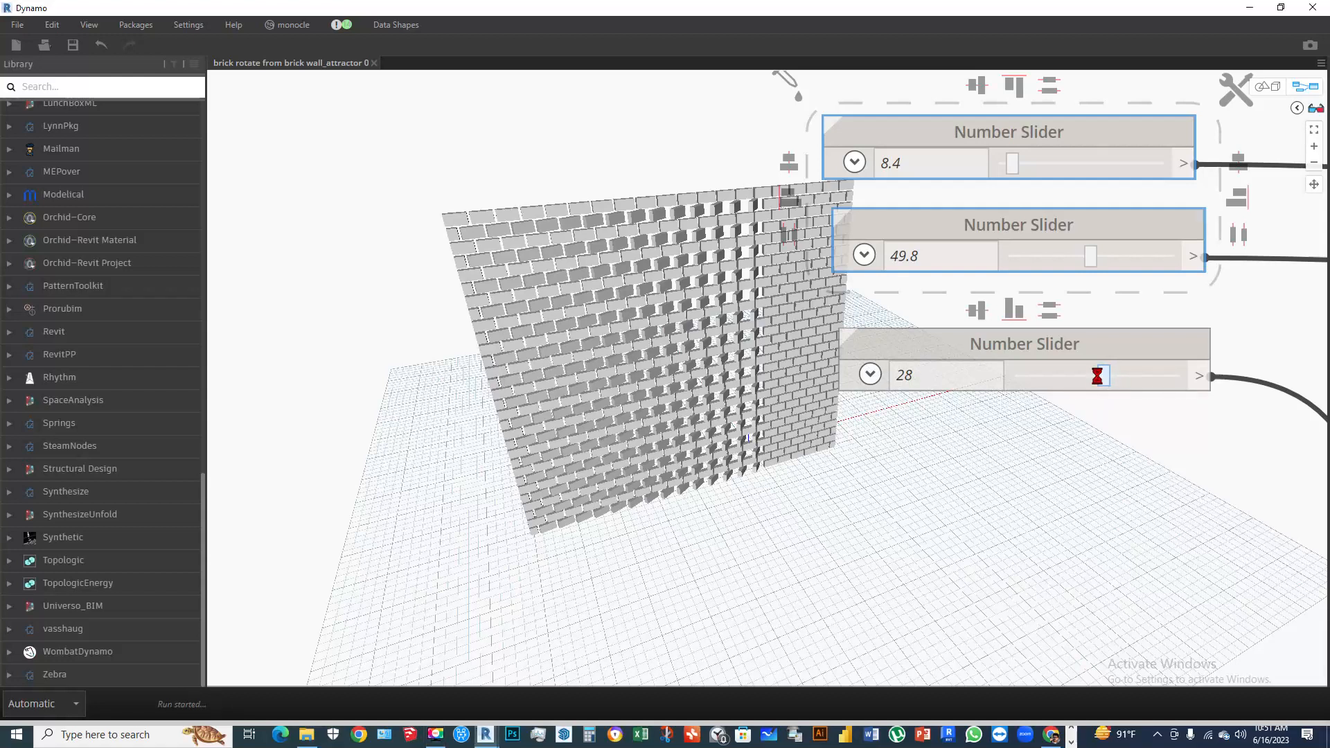
{"action": "left_click_drag", "start_coordinate": [1097, 376], "coordinate": [1061, 379]}
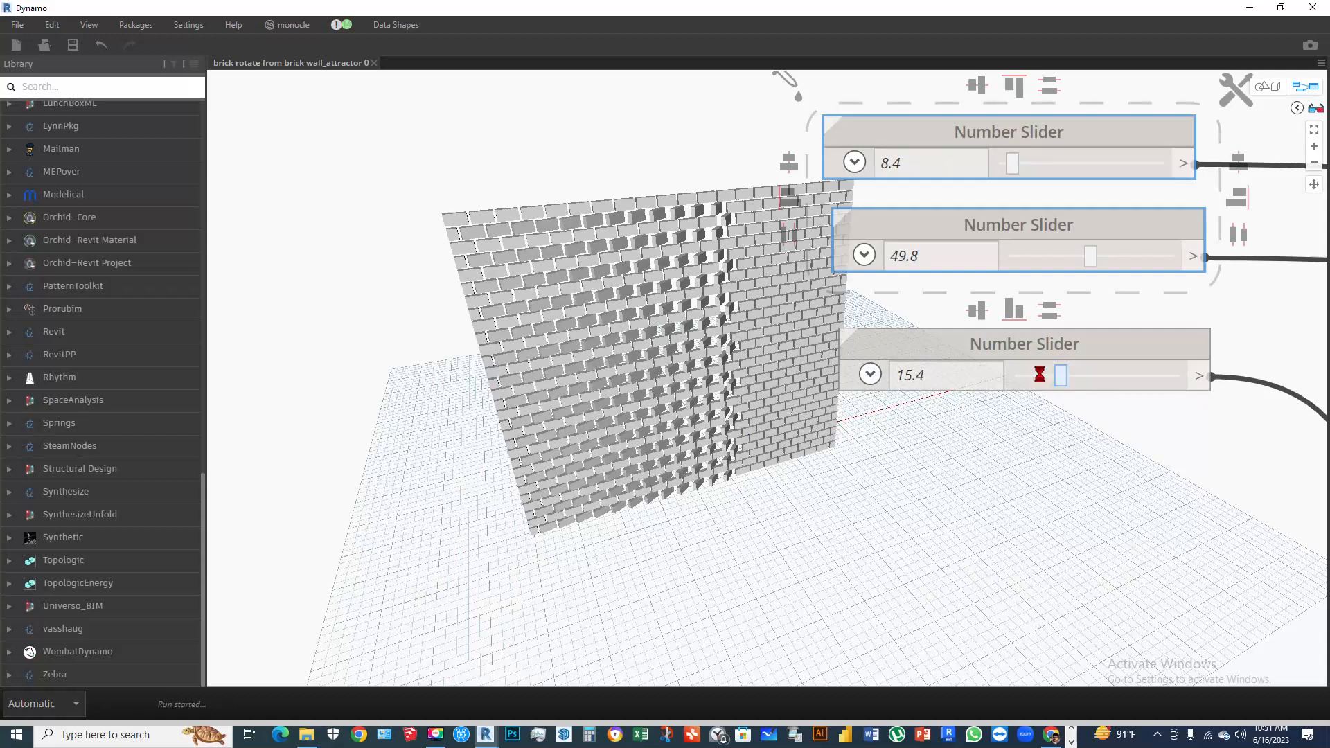
{"action": "left_click", "coordinate": [1037, 375]}
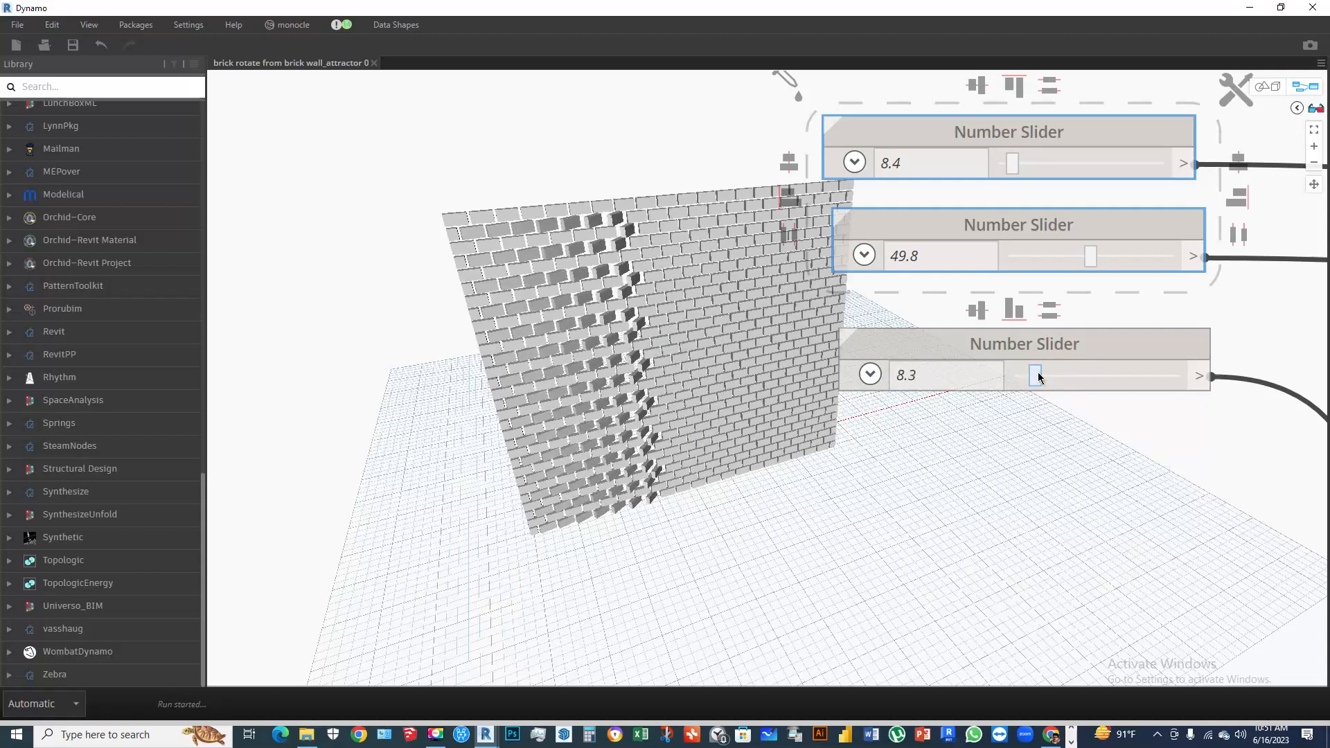
{"action": "left_click", "coordinate": [1073, 375]}
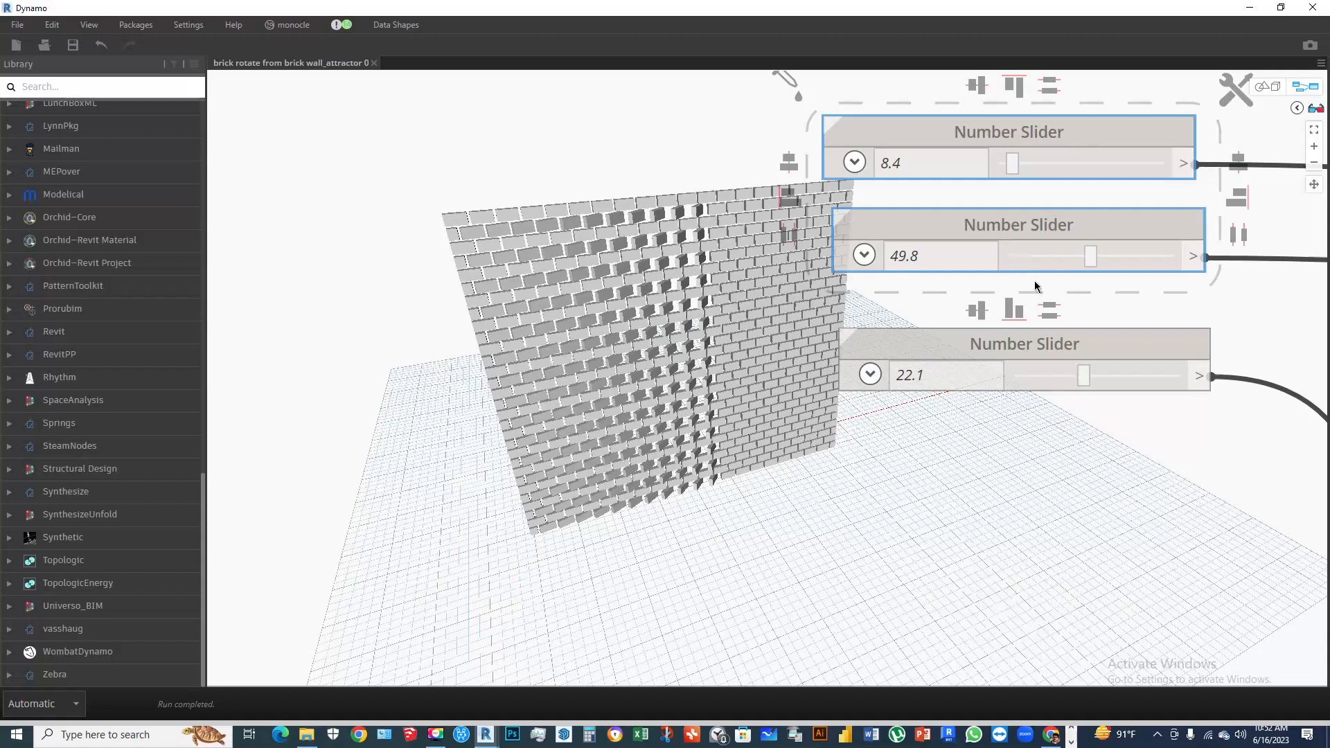
Vary the second number slider to change the brick rotation, ending at 71.8
{"action": "left_click", "coordinate": [1089, 258]}
{"action": "left_click", "coordinate": [1065, 258]}
{"action": "left_click", "coordinate": [1053, 257]}
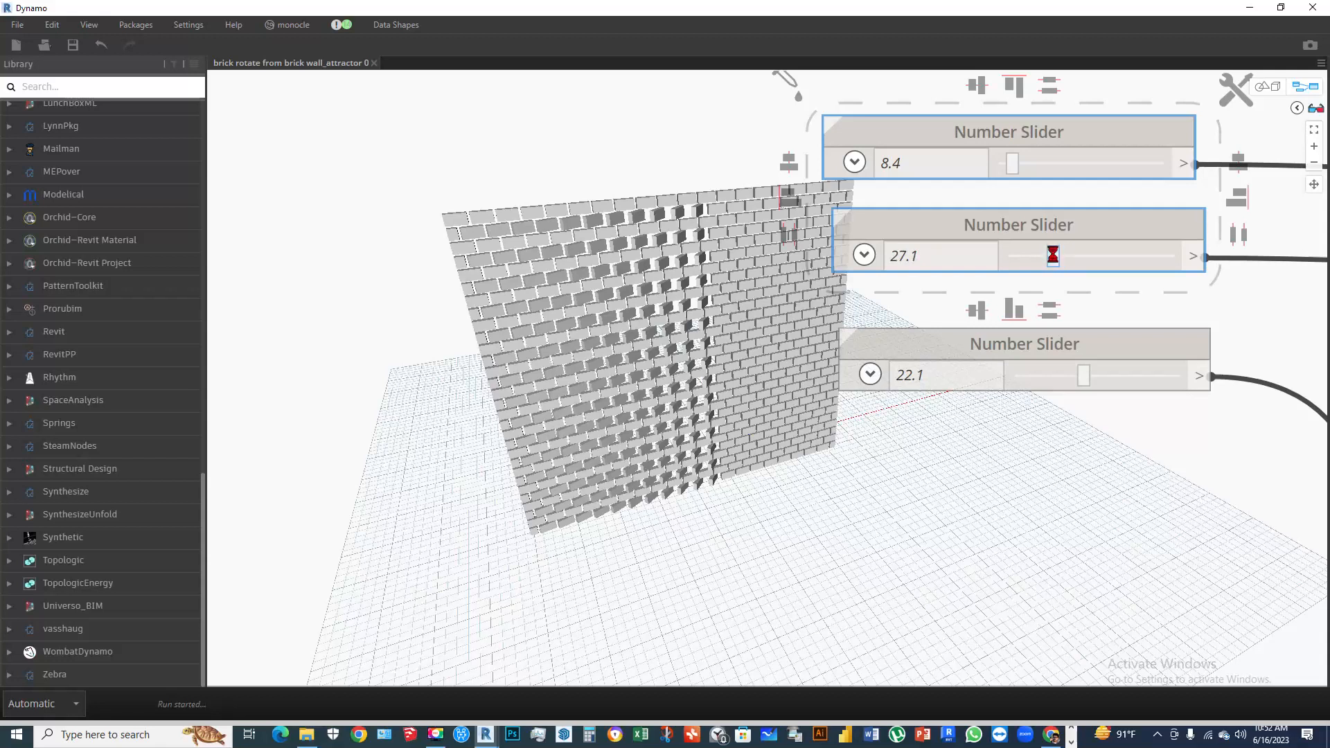
{"action": "left_click", "coordinate": [1054, 256]}
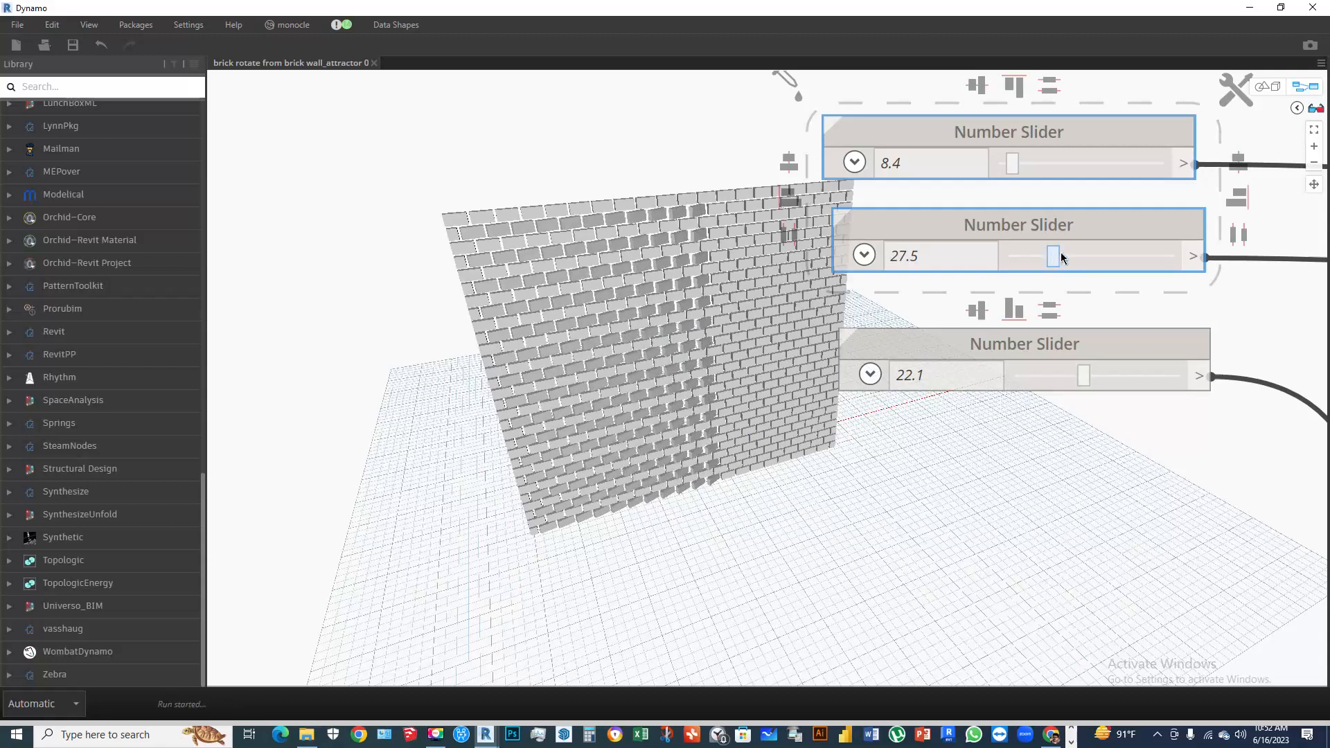
{"action": "left_click", "coordinate": [1082, 257]}
{"action": "left_click_drag", "start_coordinate": [1091, 256], "coordinate": [1127, 256]}
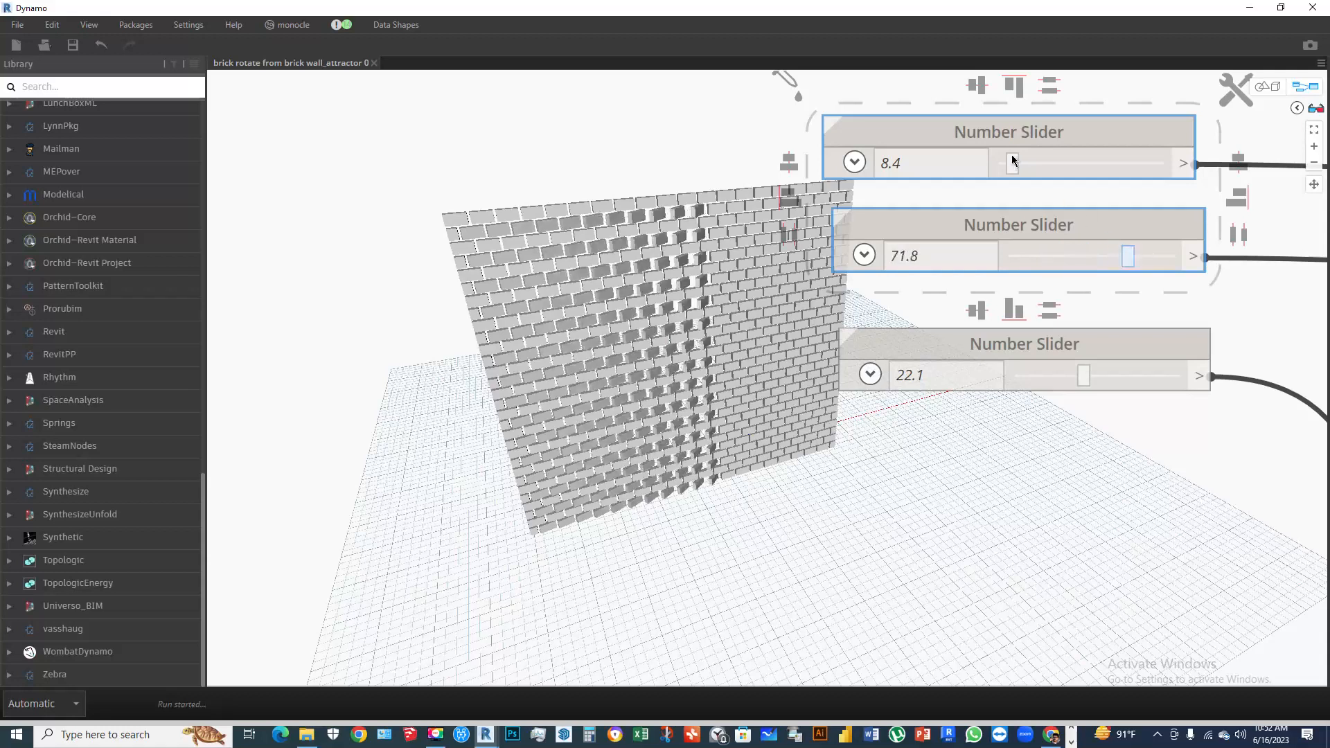
Raise the first number slider in stages to 52.3 to increase the brick rotation
{"action": "left_click_drag", "start_coordinate": [1016, 165], "coordinate": [1034, 166]}
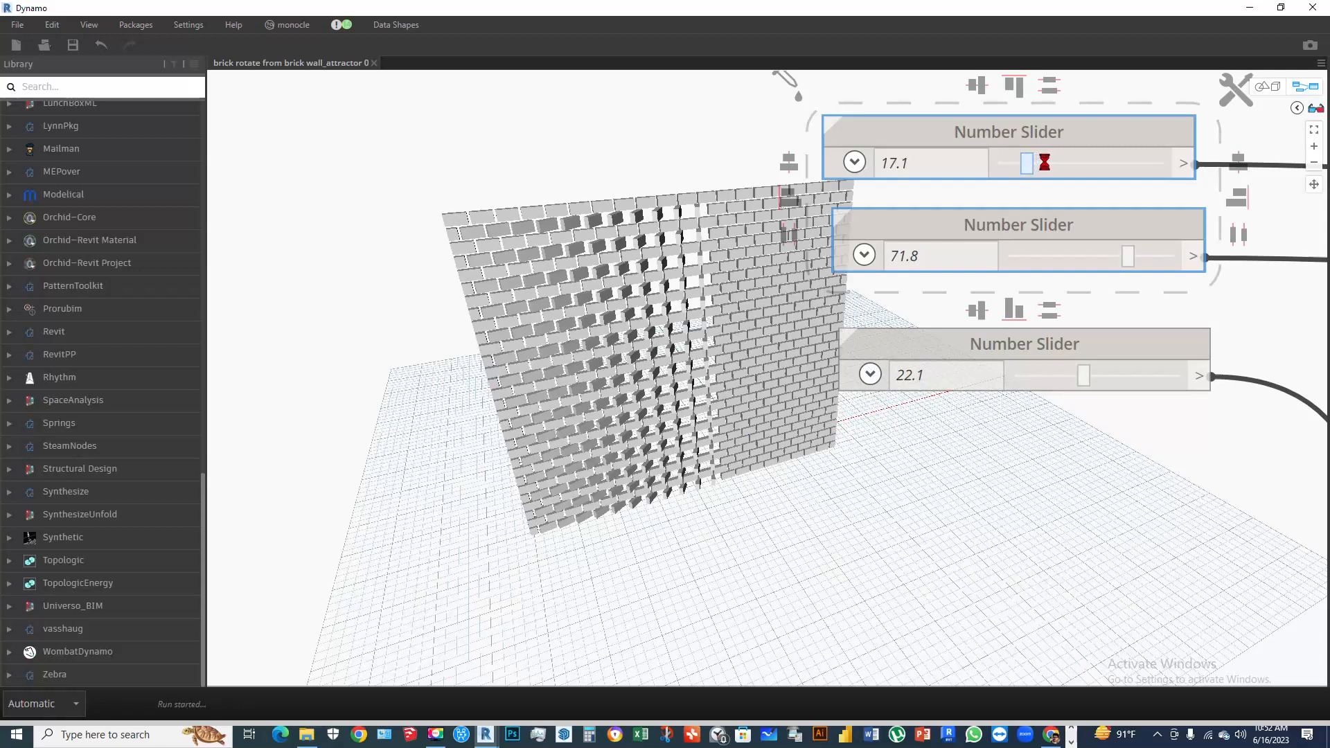
{"action": "left_click_drag", "start_coordinate": [1046, 162], "coordinate": [1048, 165]}
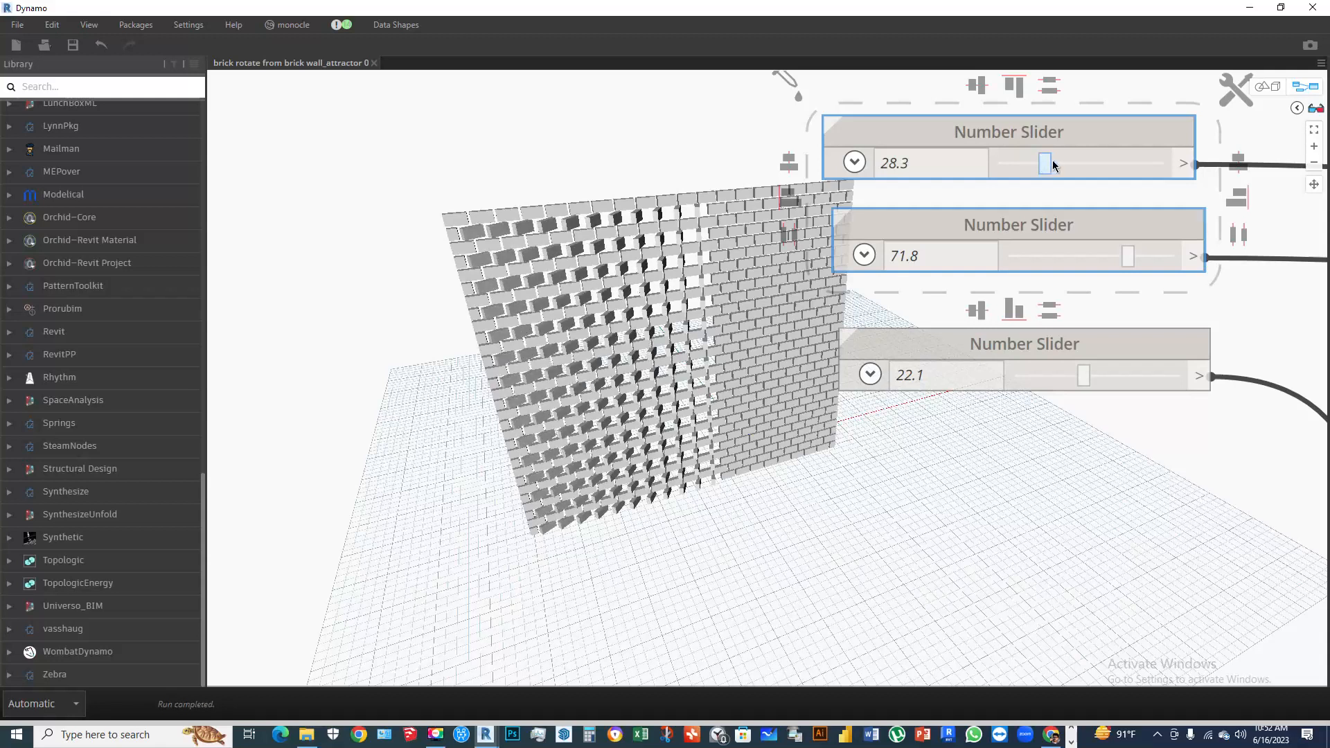
{"action": "left_click_drag", "start_coordinate": [1054, 158], "coordinate": [1086, 163]}
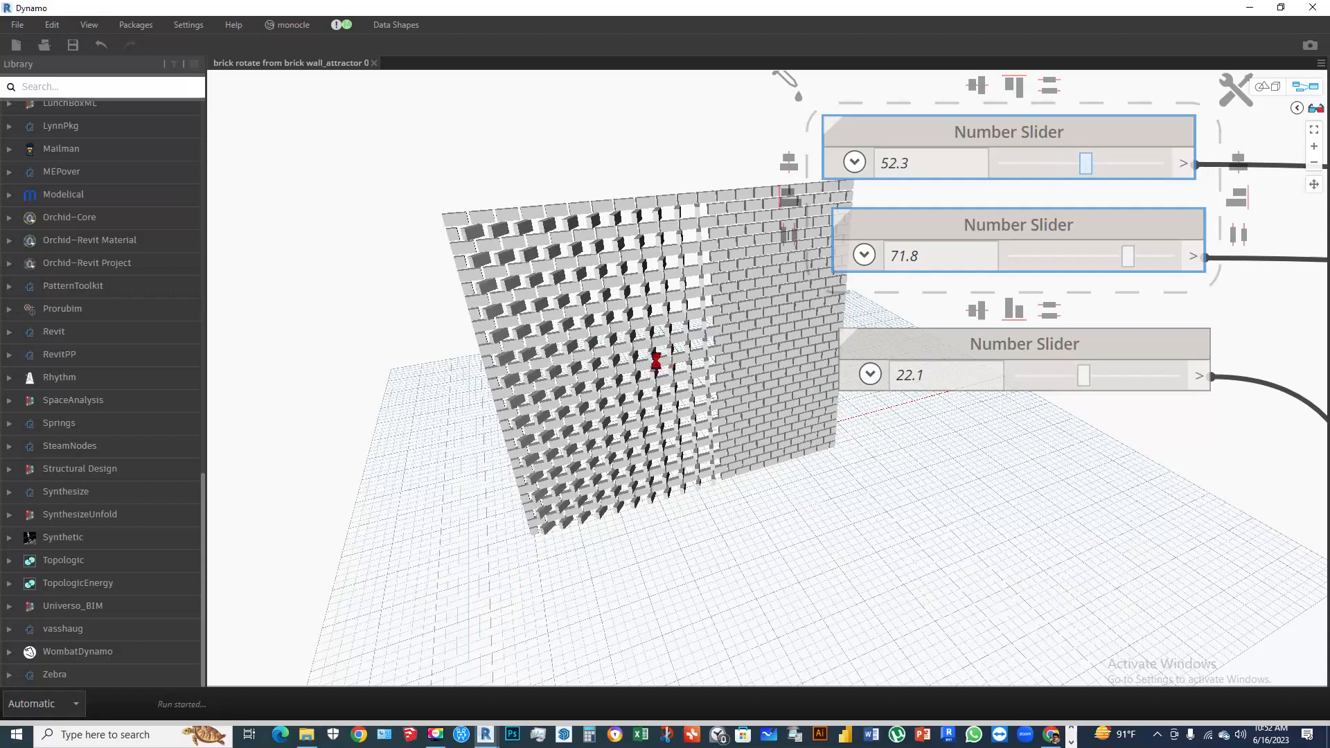
Examine the brick rotation graph from its input nodes through the distance, filter and rotation nodes to the number sliders
{"action": "scroll", "coordinate": [897, 216], "scroll_direction": "down", "scroll_amount": 5}
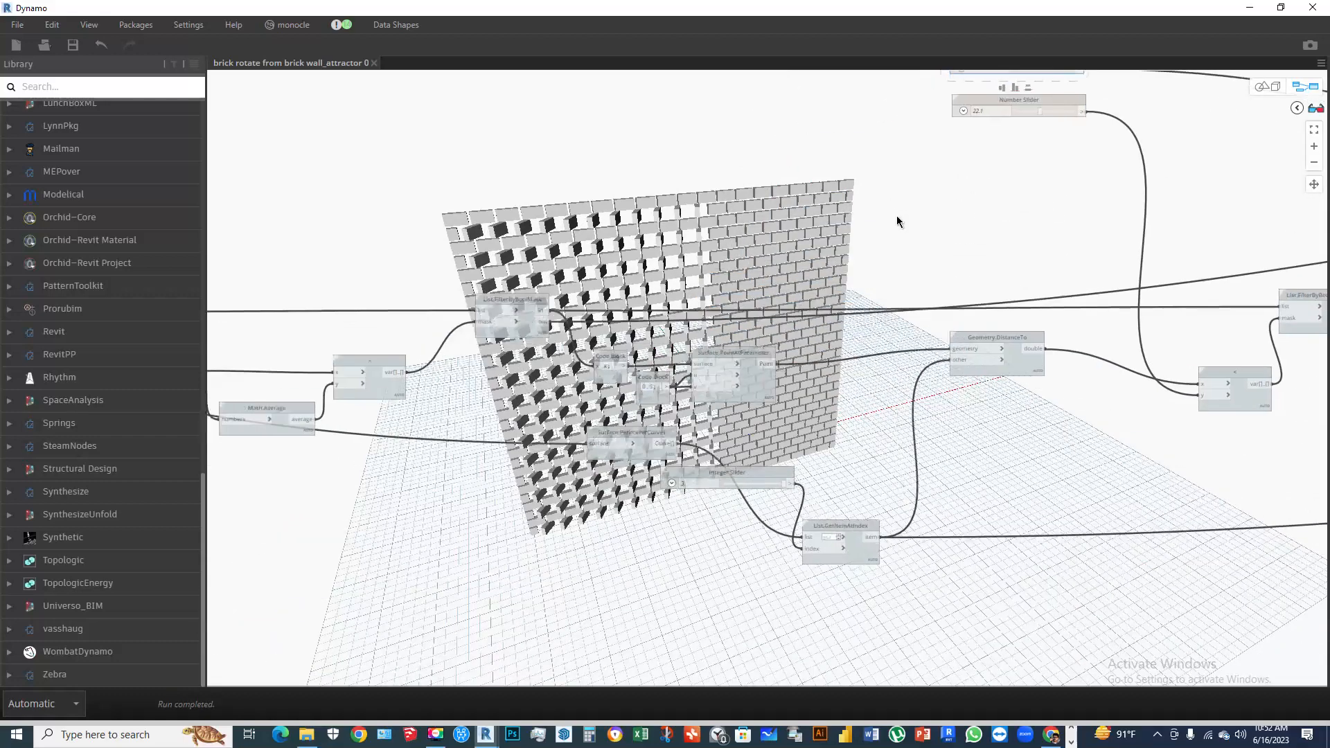
{"action": "middle_click_drag", "start_coordinate": [337, 507], "coordinate": [938, 396]}
{"action": "scroll", "coordinate": [832, 415], "scroll_direction": "down", "scroll_amount": 4}
{"action": "middle_click_drag", "start_coordinate": [659, 387], "coordinate": [1053, 378]}
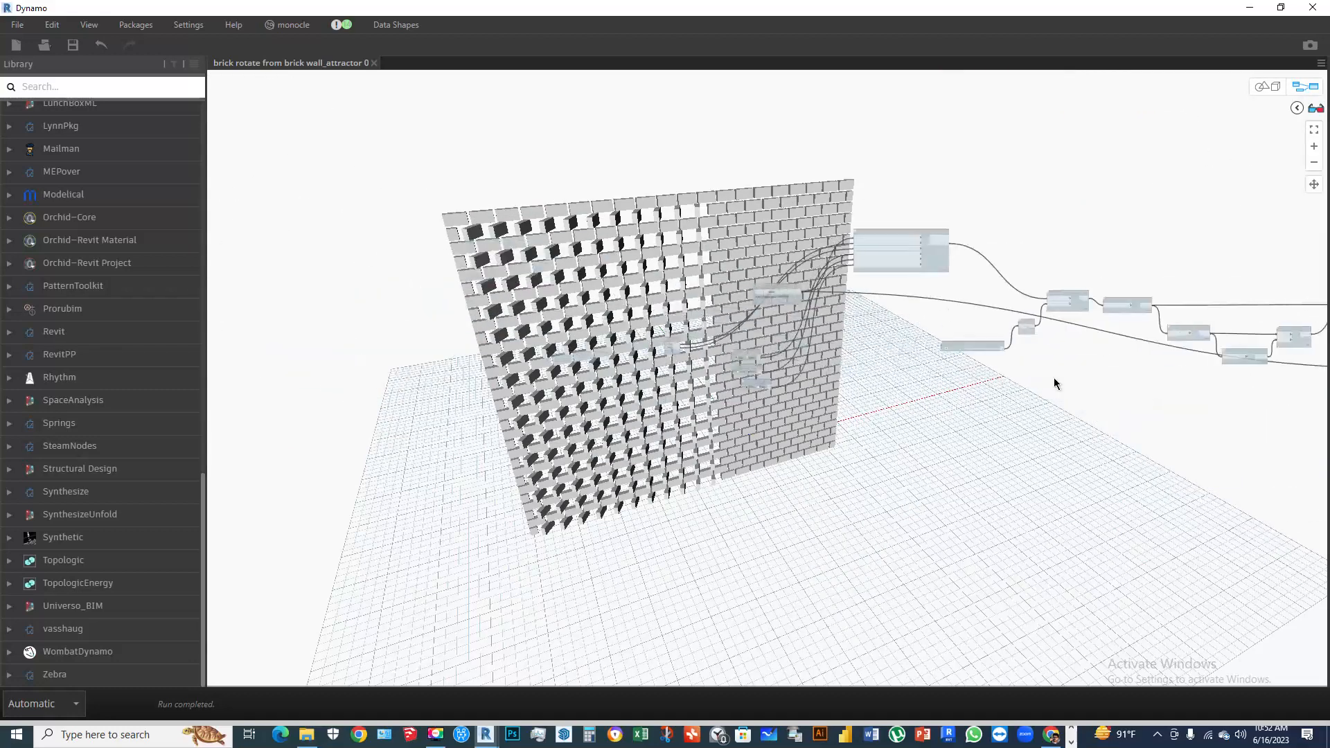
{"action": "scroll", "coordinate": [1004, 294], "scroll_direction": "up", "scroll_amount": 1}
{"action": "middle_click_drag", "start_coordinate": [955, 418], "coordinate": [568, 424]}
{"action": "middle_click_drag", "start_coordinate": [1100, 422], "coordinate": [764, 479]}
{"action": "middle_click_drag", "start_coordinate": [912, 425], "coordinate": [642, 395]}
{"action": "middle_click_drag", "start_coordinate": [1118, 488], "coordinate": [657, 496]}
{"action": "scroll", "coordinate": [1054, 382], "scroll_direction": "up", "scroll_amount": 2}
{"action": "middle_click_drag", "start_coordinate": [1069, 393], "coordinate": [1299, 440]}
{"action": "middle_click_drag", "start_coordinate": [606, 630], "coordinate": [1027, 519]}
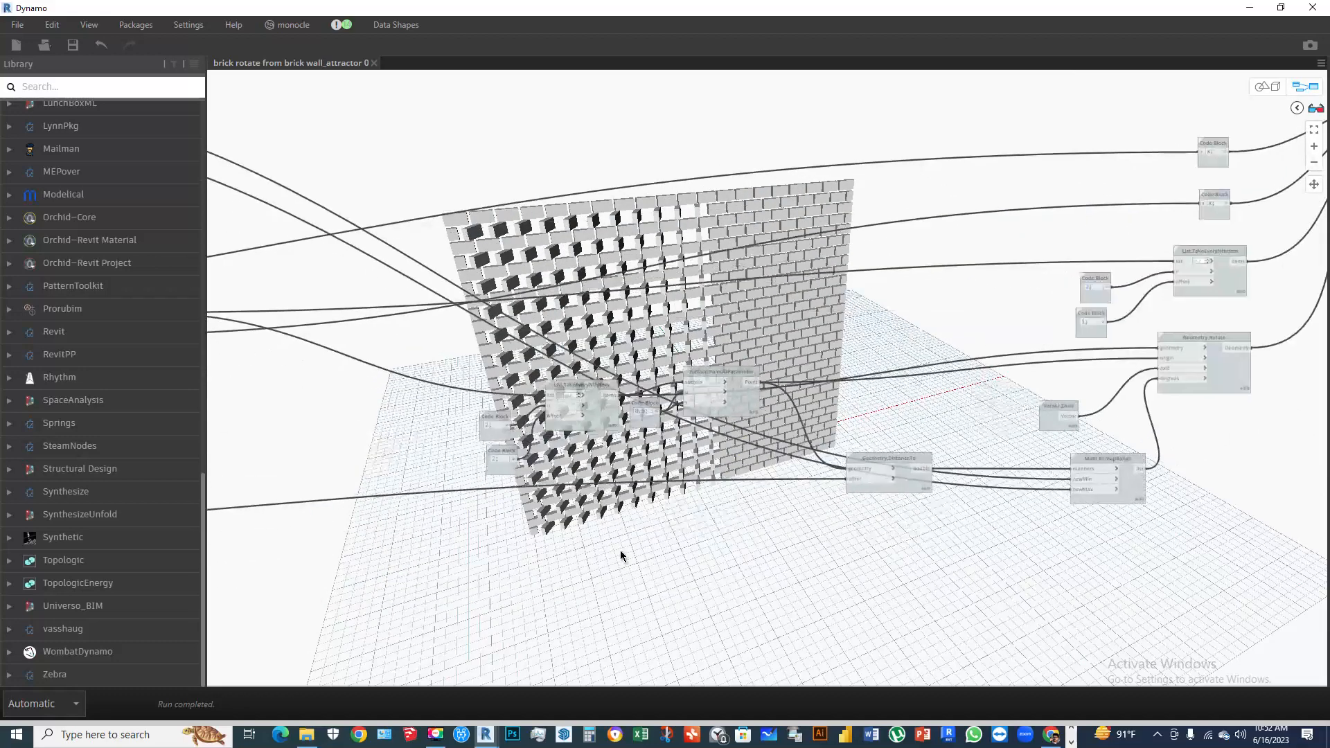
{"action": "middle_click_drag", "start_coordinate": [663, 521], "coordinate": [1118, 493]}
{"action": "middle_click_drag", "start_coordinate": [702, 451], "coordinate": [824, 408]}
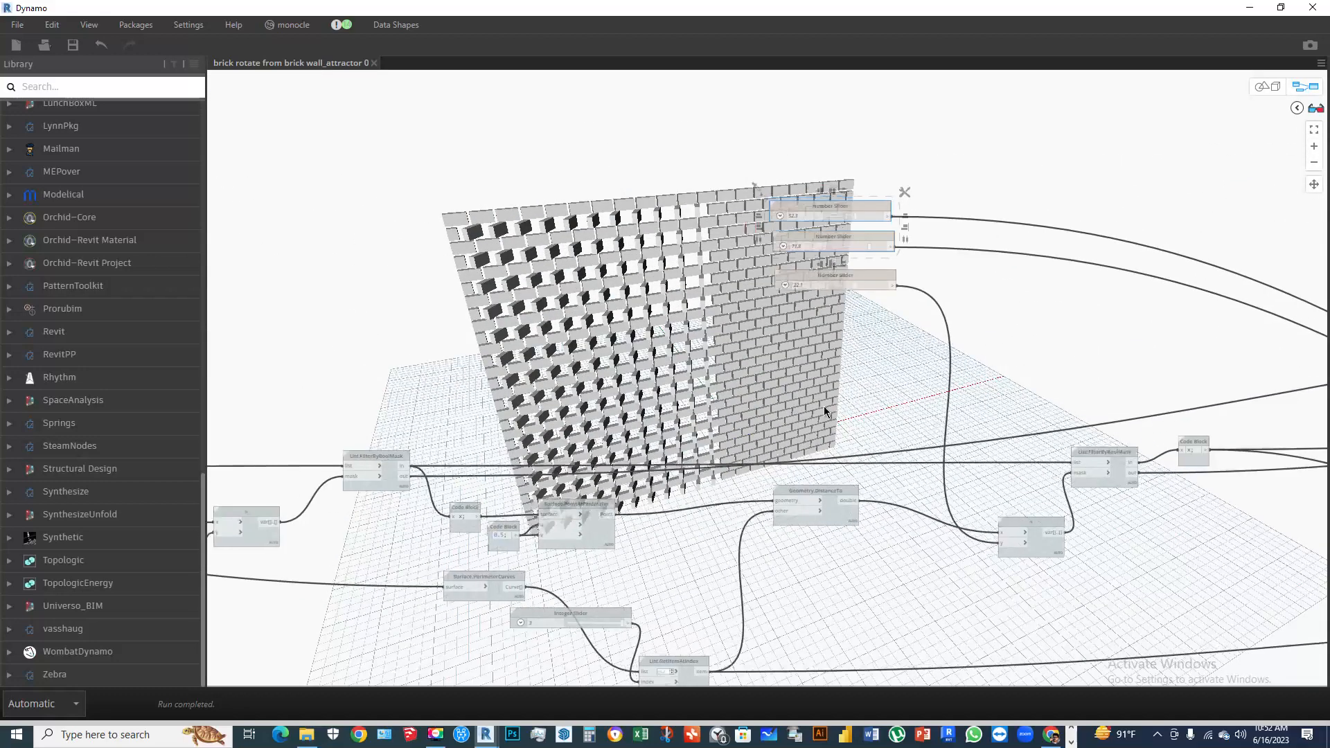
Close the brick rotation graph without saving its changes and exit Dynamo to return to Revit
{"action": "left_click", "coordinate": [374, 63]}
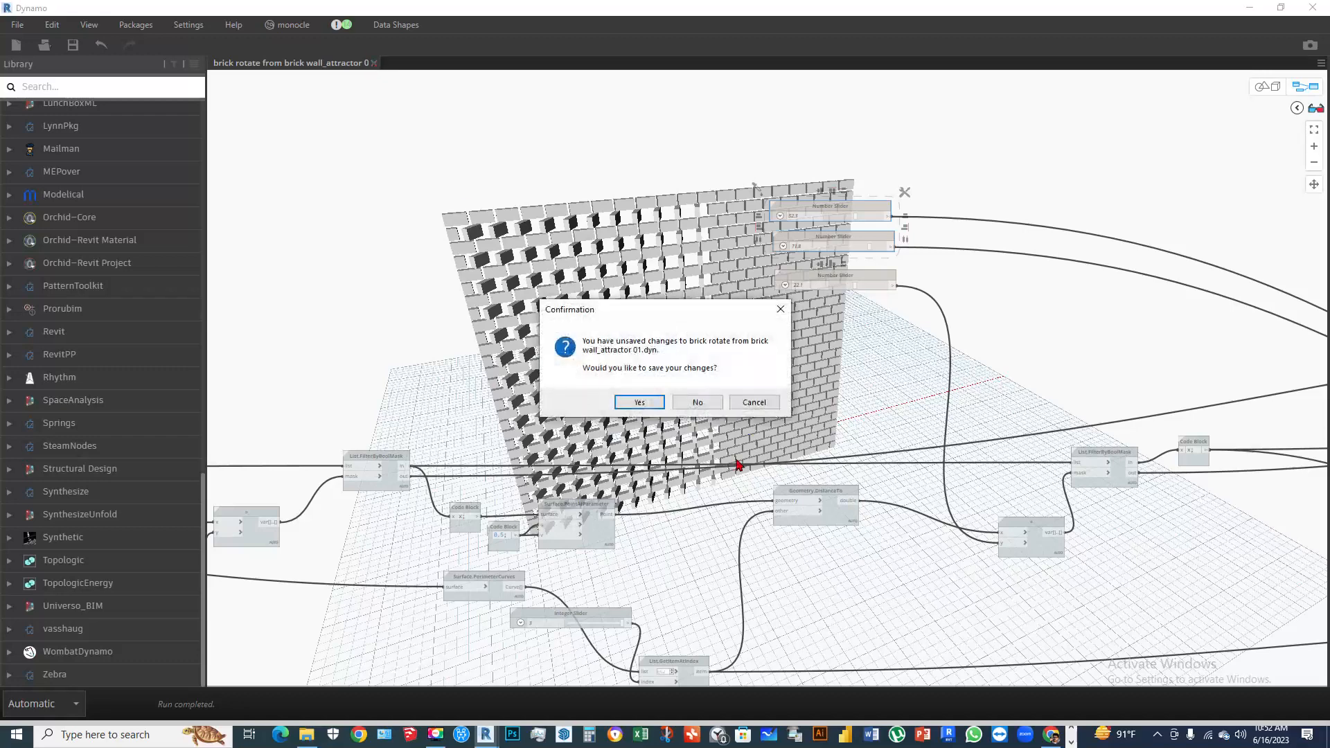
{"action": "left_click", "coordinate": [704, 407]}
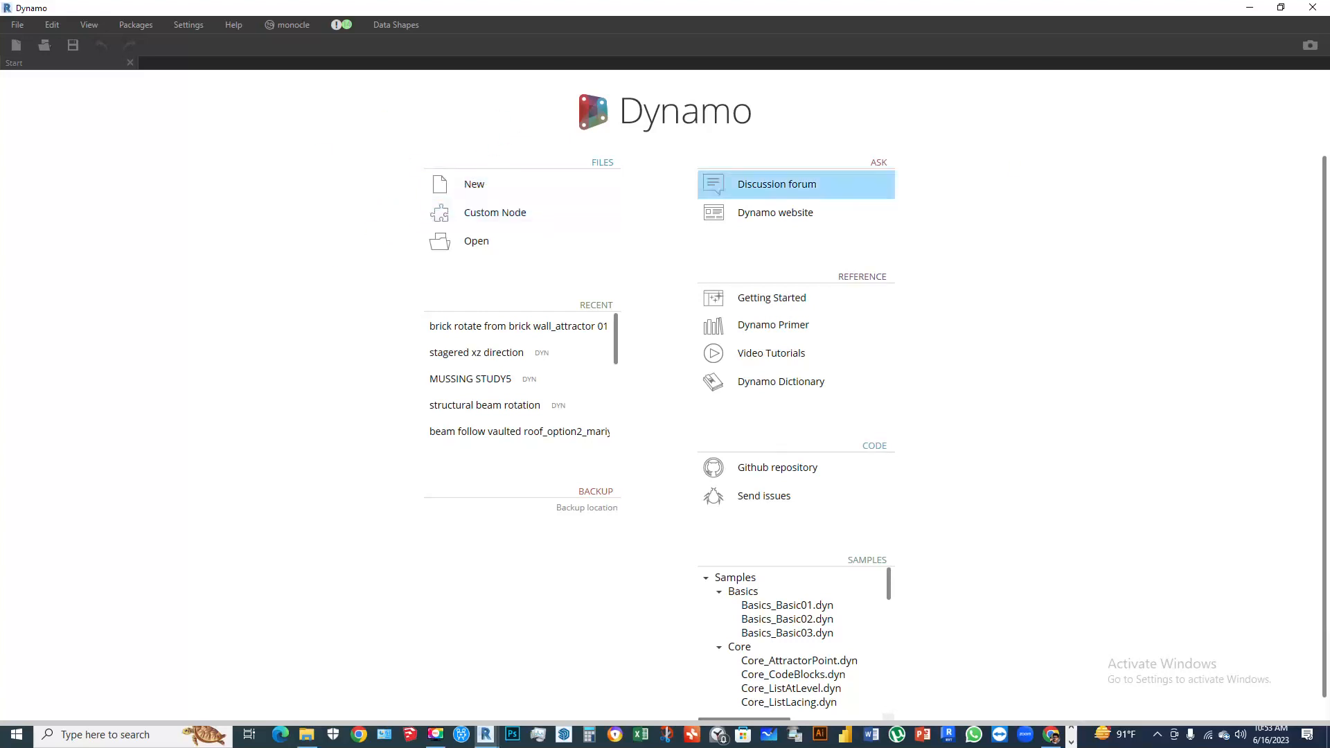
{"action": "left_click", "coordinate": [1310, 14]}
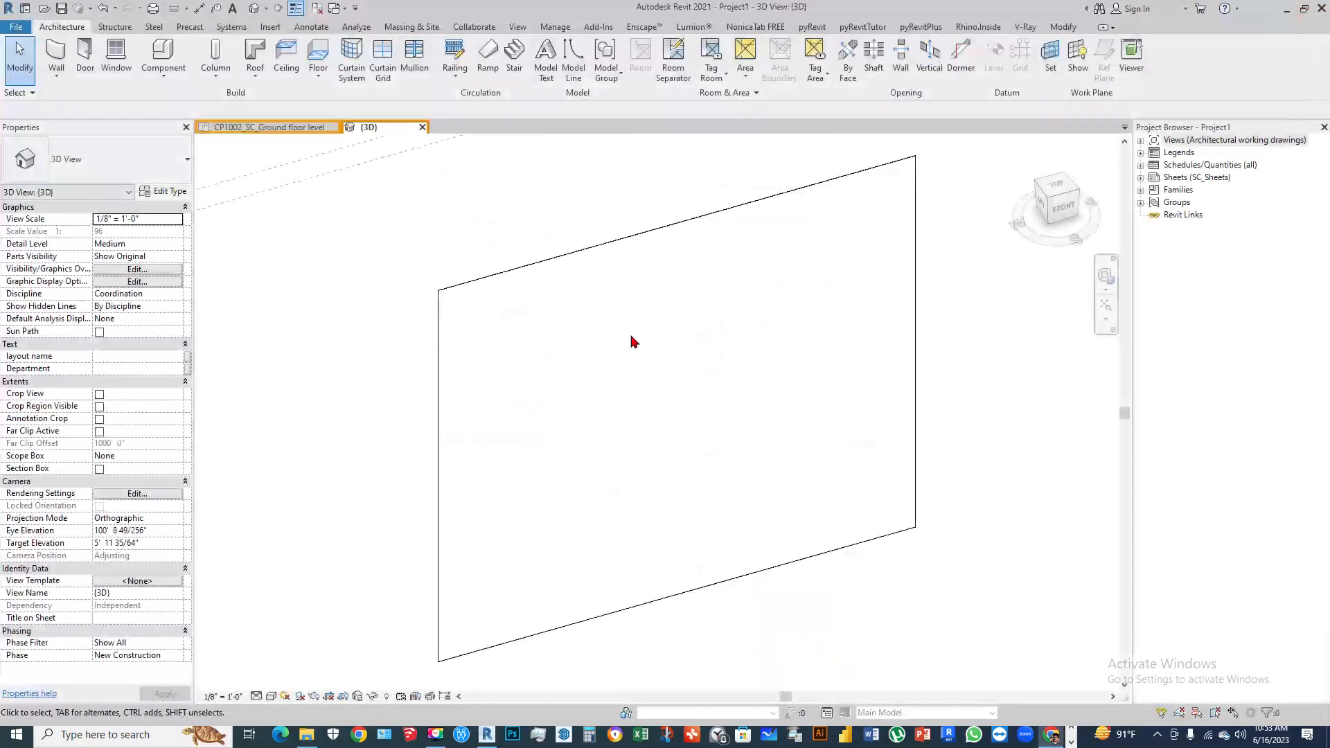
Delete the existing curtain wall from the 3D view
{"action": "scroll", "coordinate": [793, 437], "scroll_direction": "down", "scroll_amount": 2}
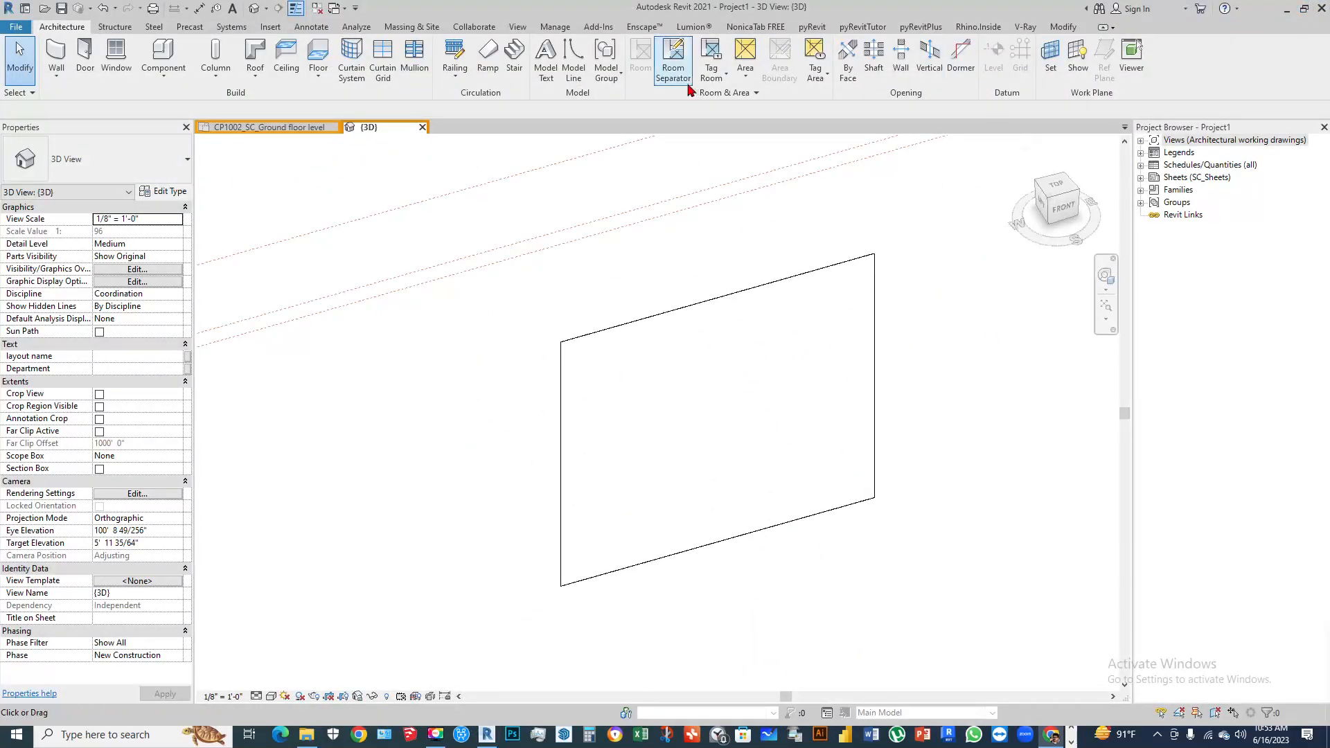
{"action": "left_click", "coordinate": [844, 266]}
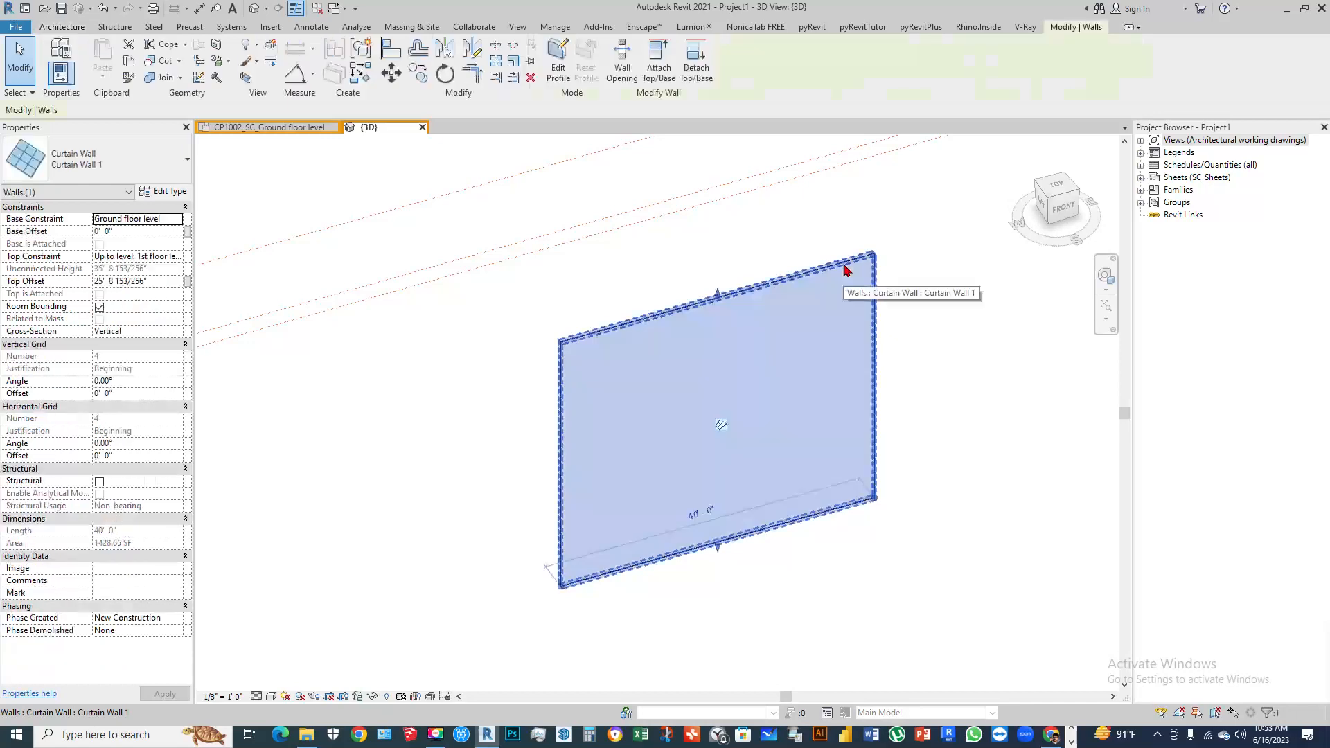
{"action": "key", "text": "Delete"}
{"action": "scroll", "coordinate": [700, 371], "scroll_direction": "down", "scroll_amount": 3}
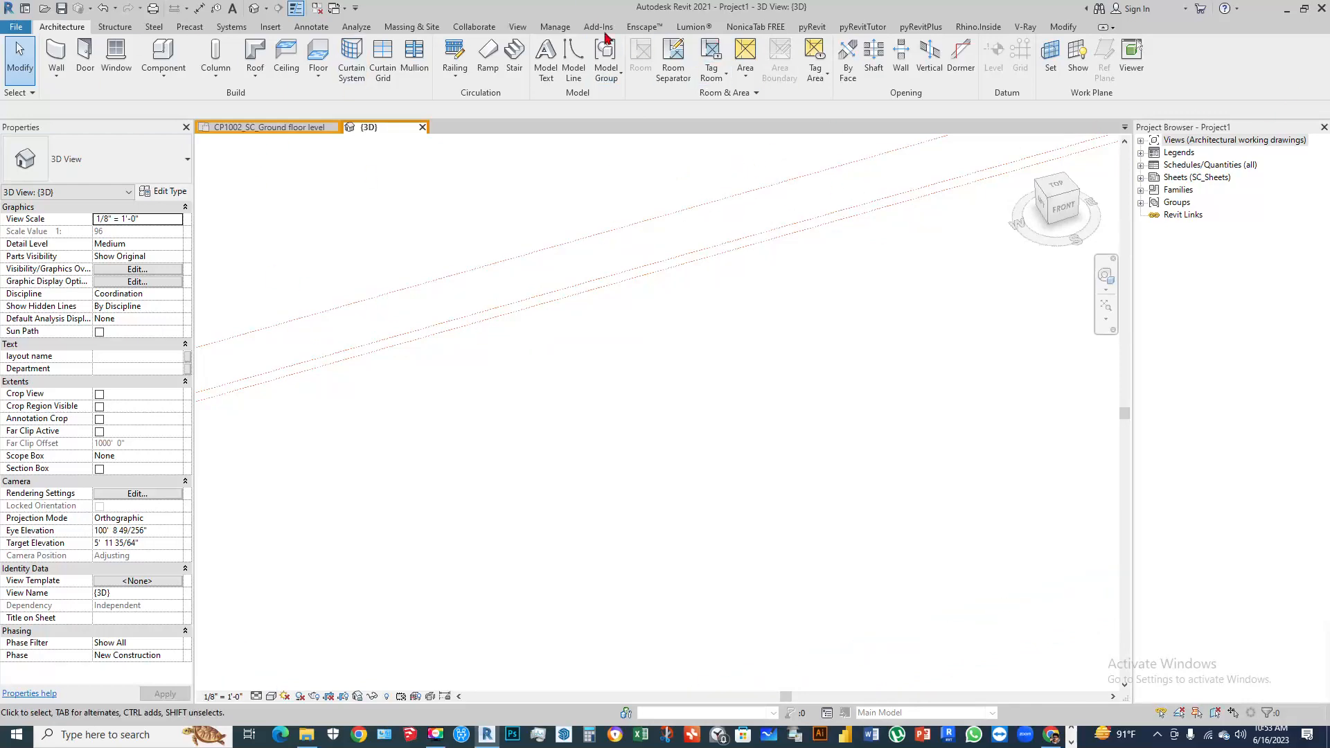
Launch Dynamo from Revit and create a new blank workspace
{"action": "left_click", "coordinate": [555, 29]}
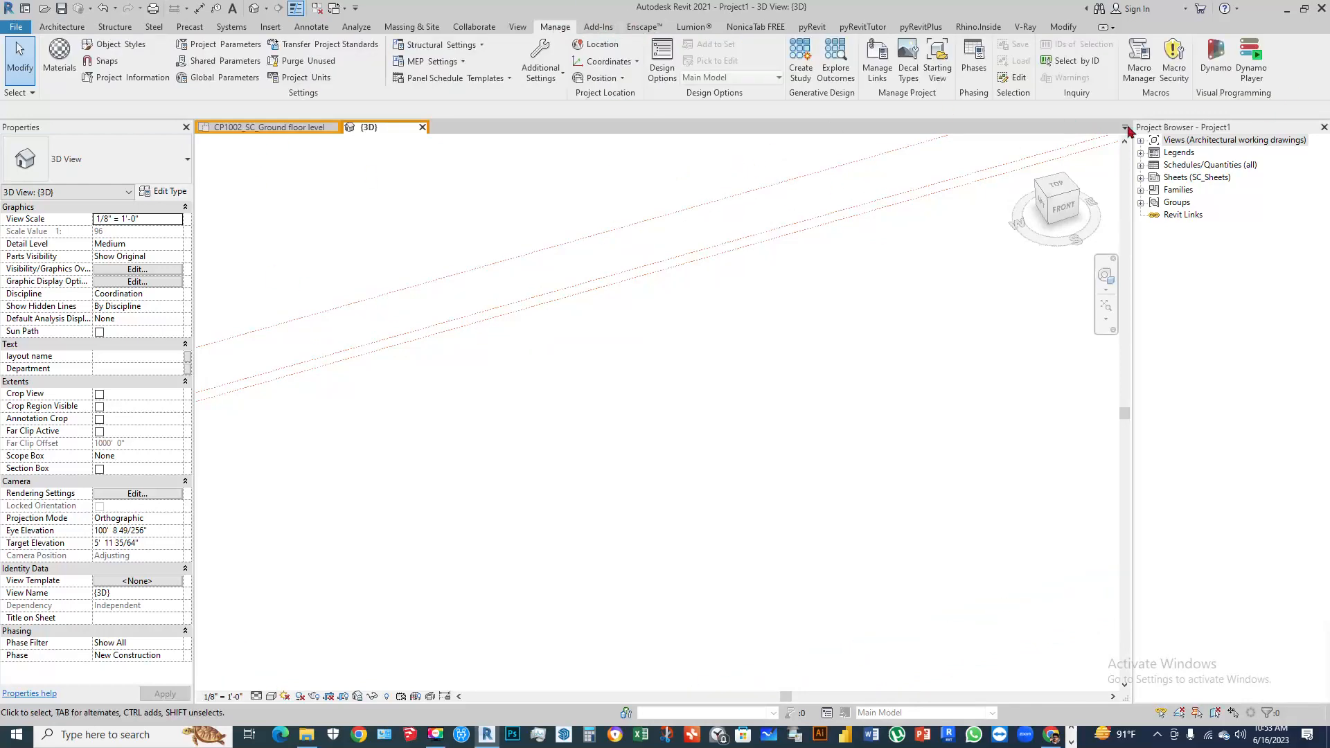
{"action": "left_click", "coordinate": [1217, 59]}
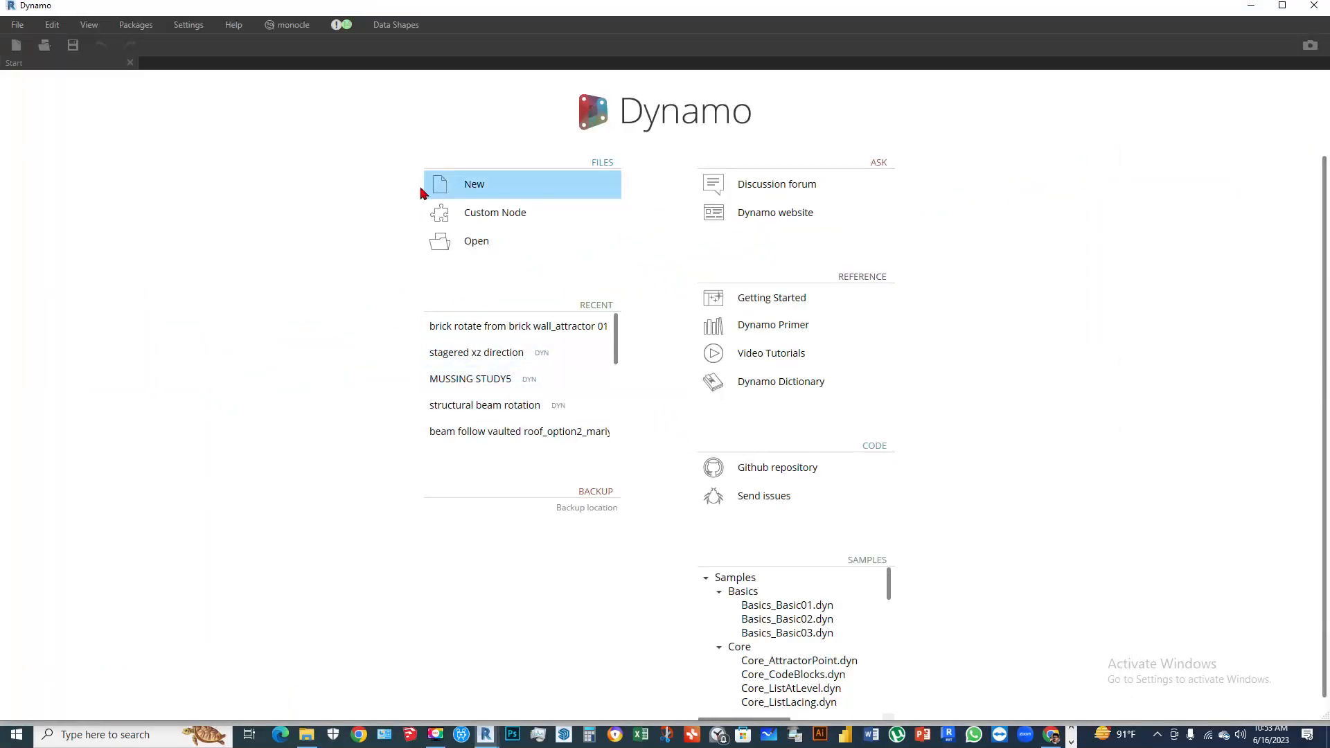
{"action": "left_click", "coordinate": [476, 187]}
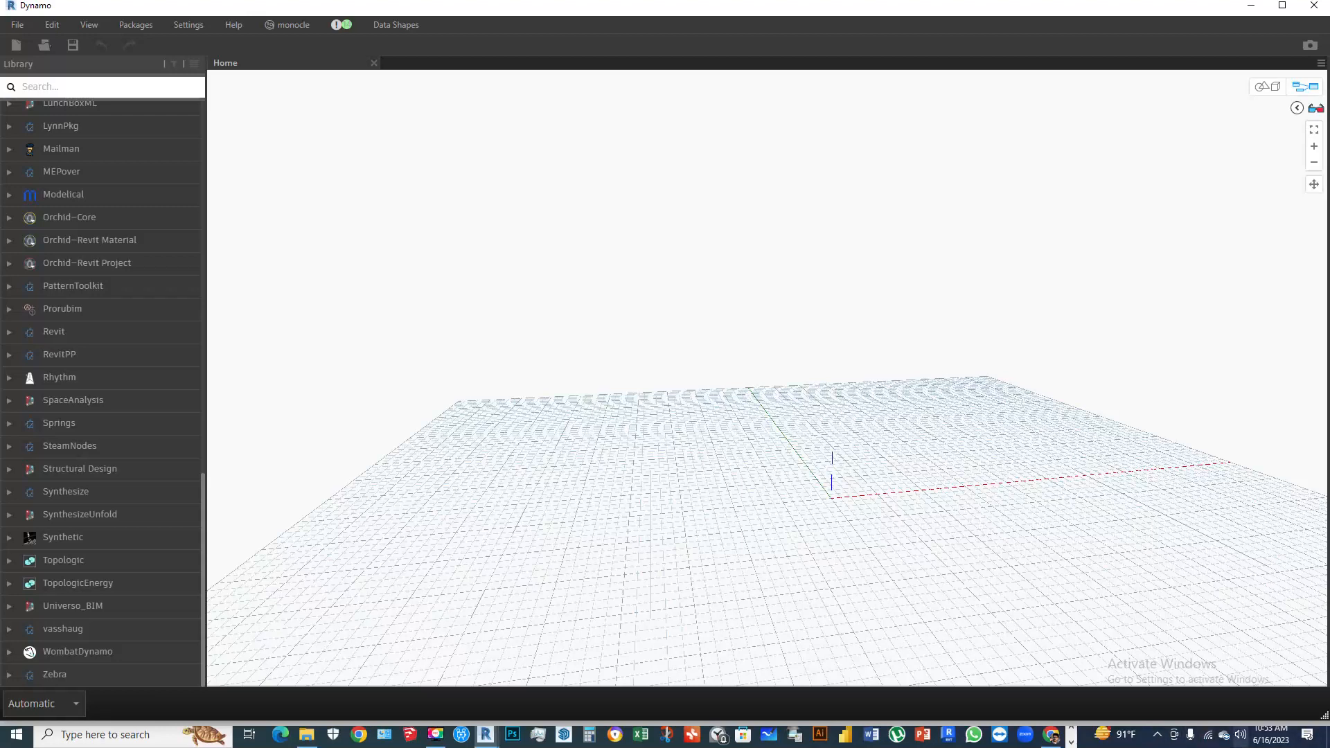
Return to Revit and draw a straight Curtain Wall 1 about 23' 6" long on the ground floor level in the 3D view
{"action": "key", "text": "ctrl+super+Right"}
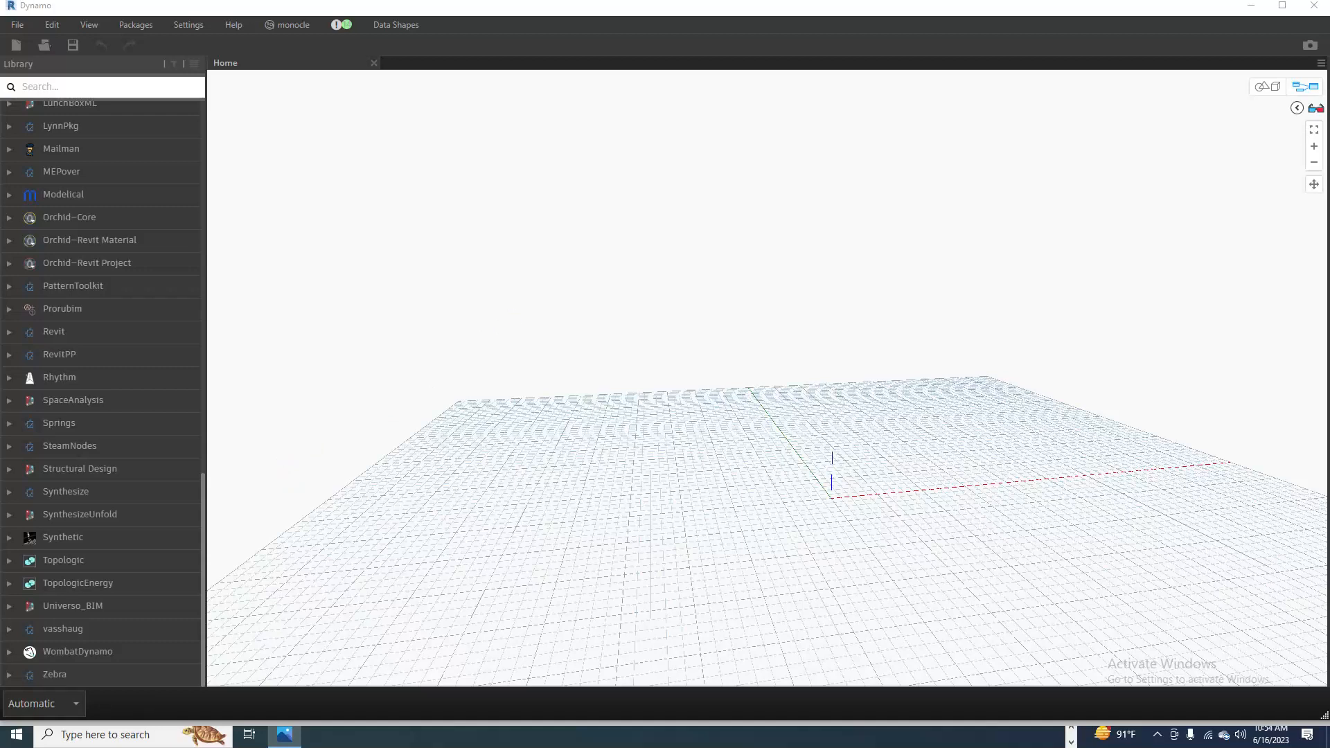
{"action": "left_click", "coordinate": [1250, 5]}
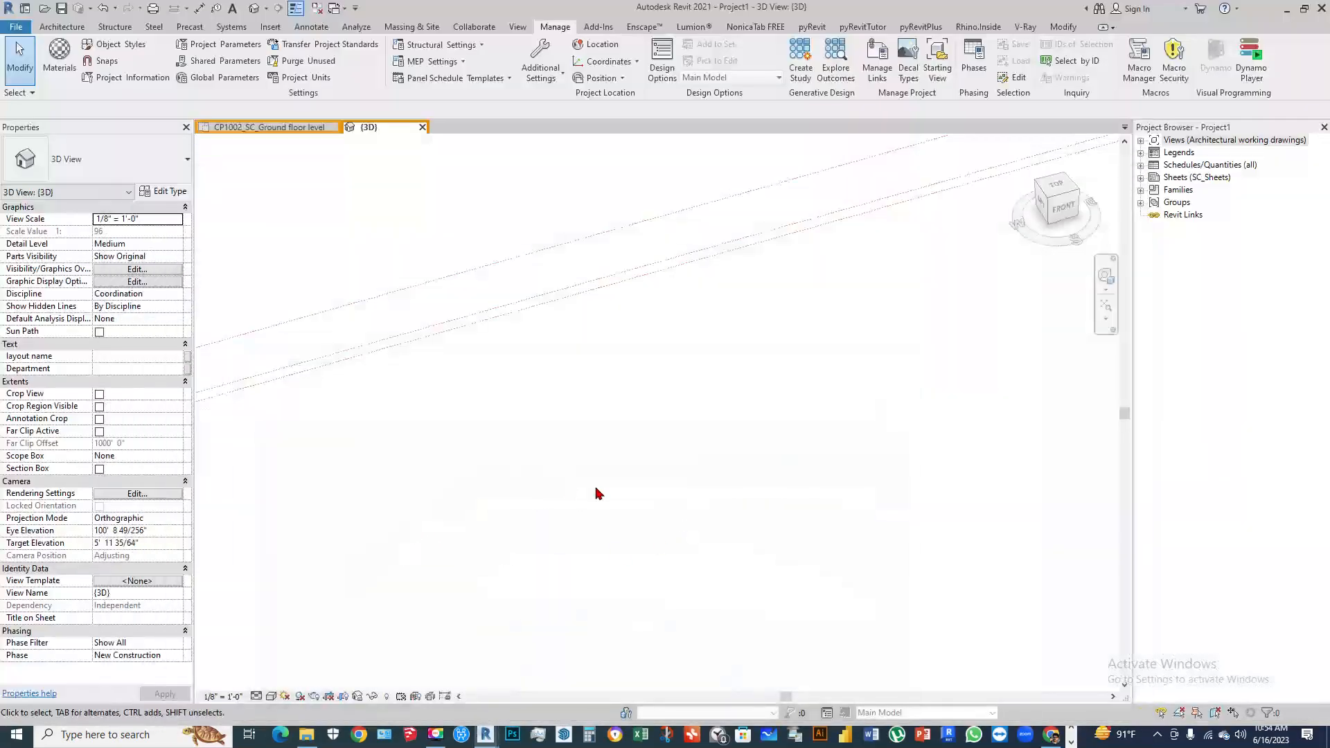
{"action": "scroll", "coordinate": [550, 477], "scroll_direction": "down", "scroll_amount": 1}
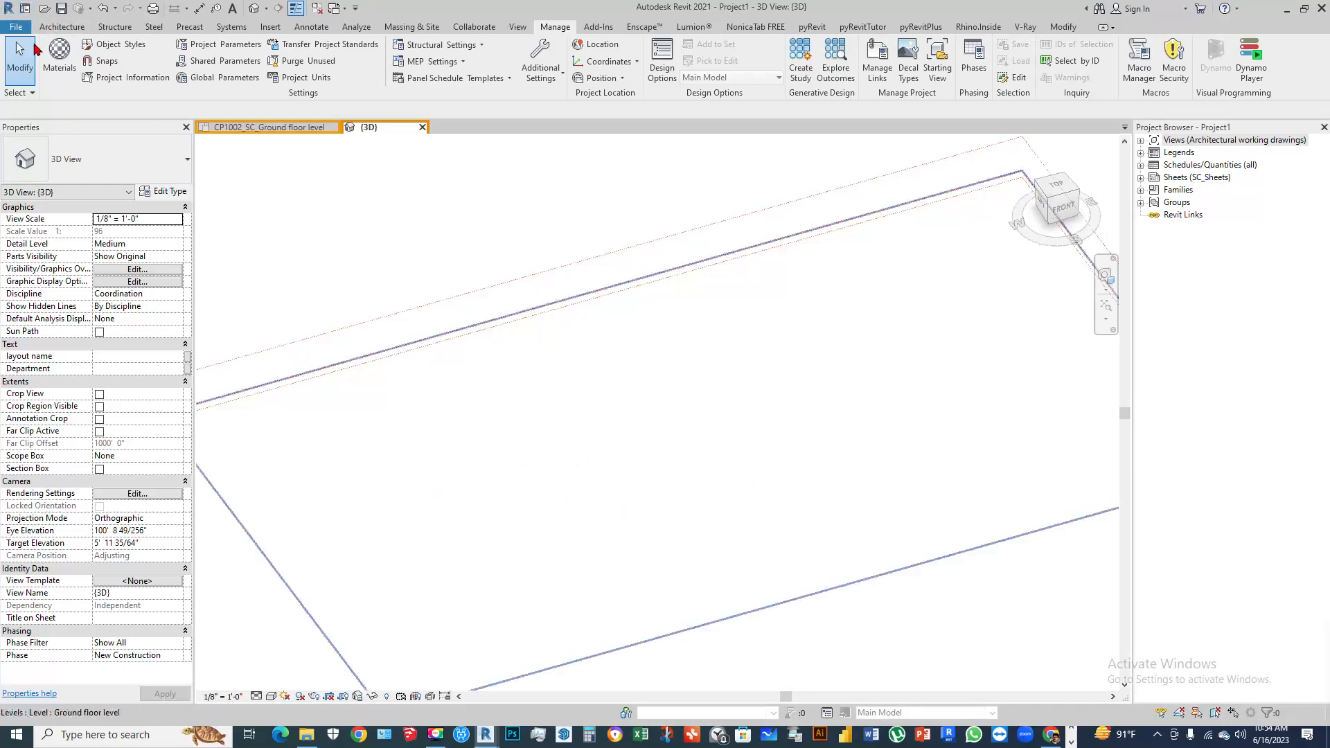
{"action": "left_click", "coordinate": [60, 28]}
{"action": "left_click", "coordinate": [58, 58]}
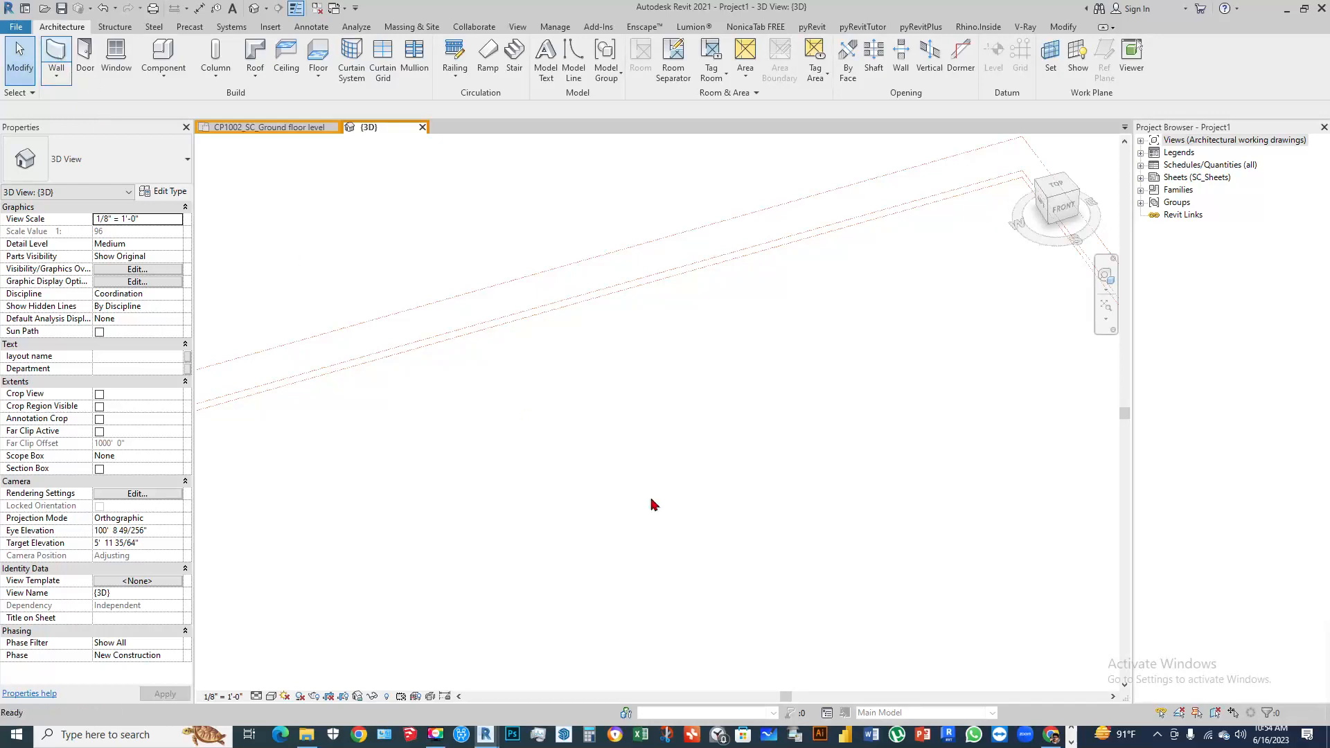
{"action": "left_click", "coordinate": [516, 510]}
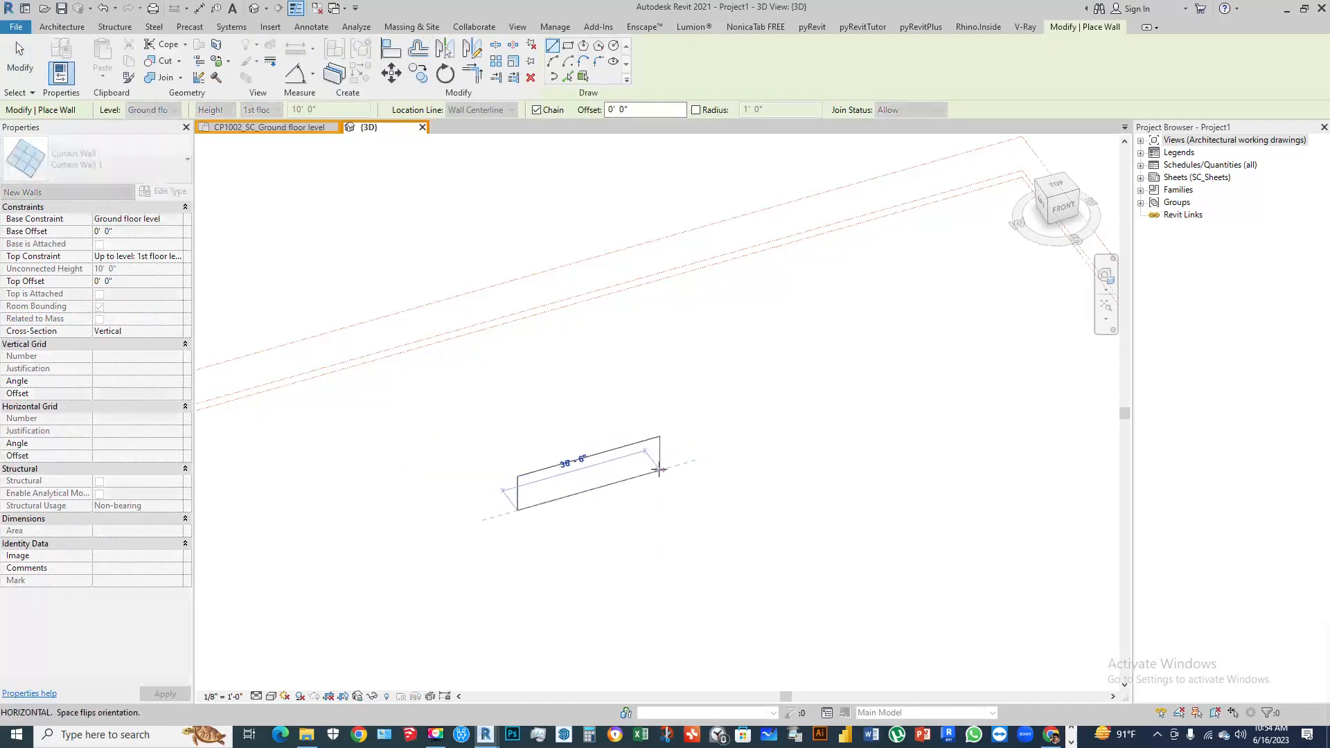
{"action": "left_click", "coordinate": [608, 478]}
{"action": "scroll", "coordinate": [606, 464], "scroll_direction": "up", "scroll_amount": 3}
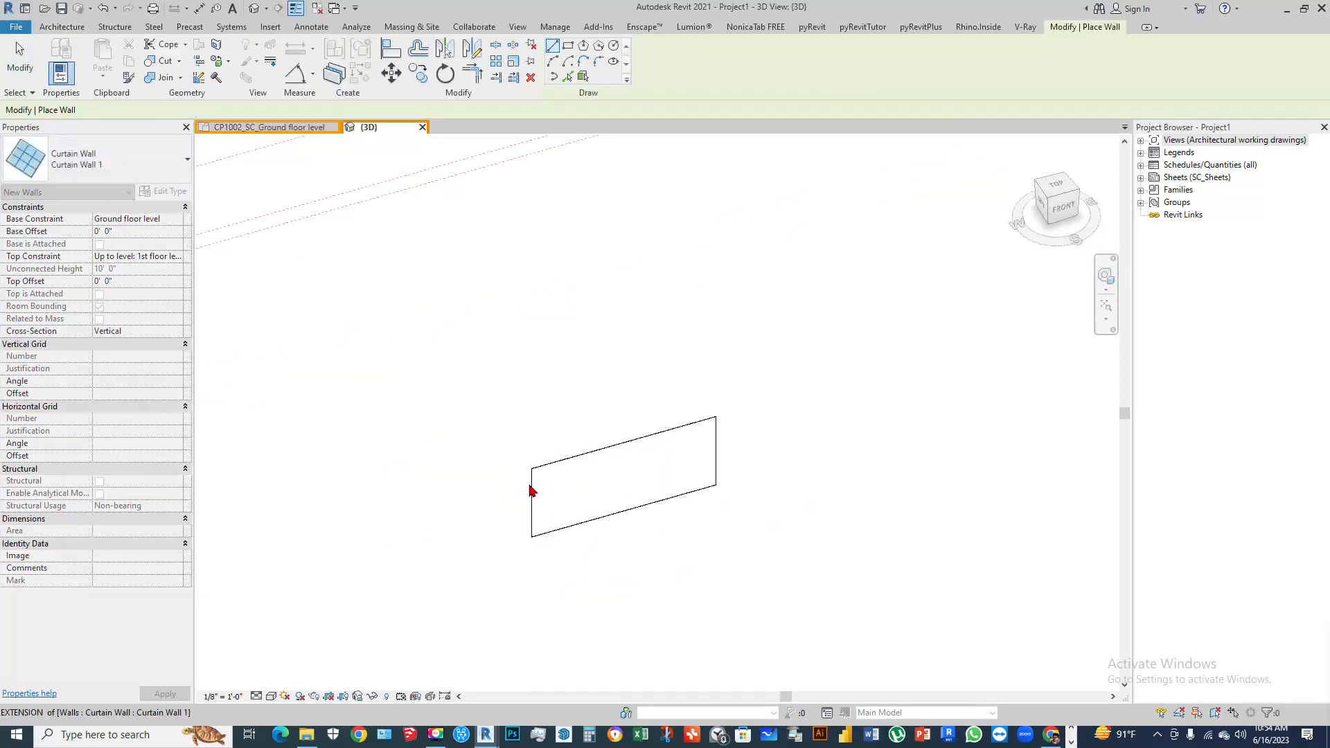
{"action": "key", "text": "Escape"}
{"action": "key", "text": "Escape"}
Stretch the top of the new curtain wall upward to roughly double its height
{"action": "left_click", "coordinate": [608, 448]}
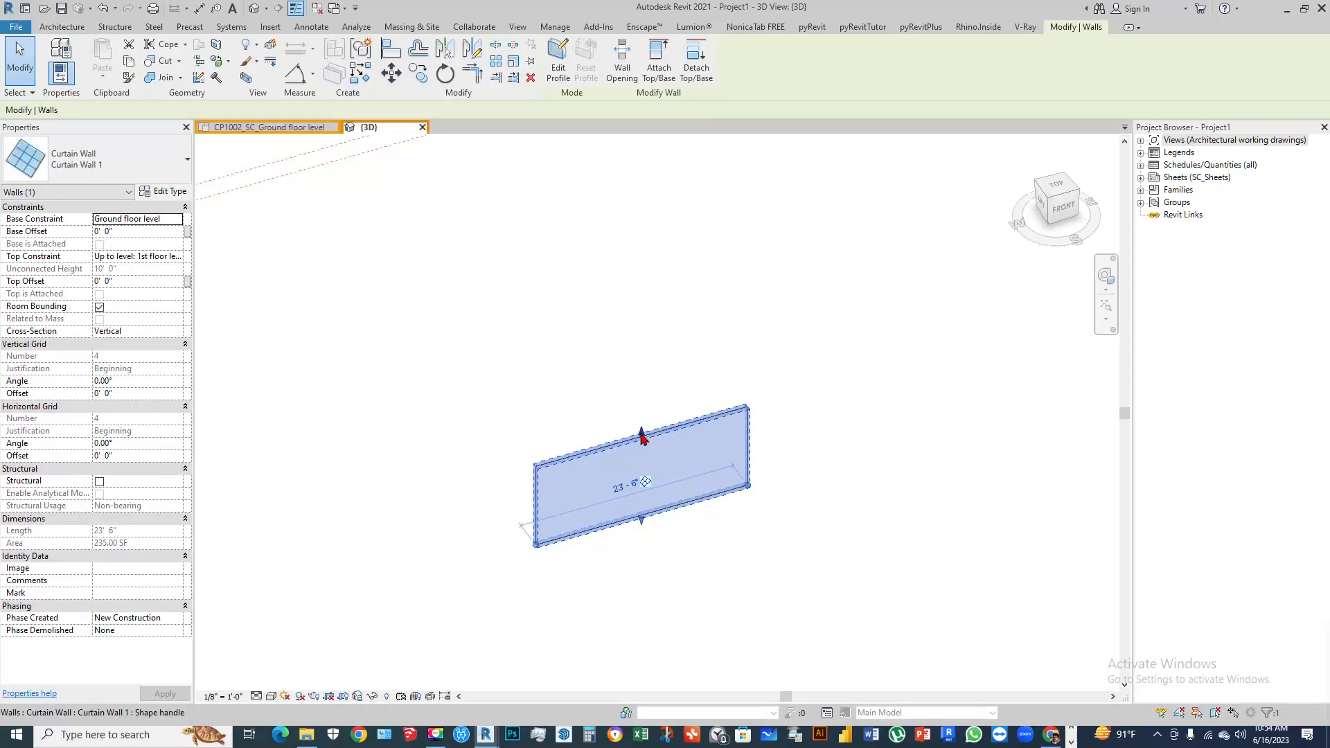
{"action": "left_click_drag", "start_coordinate": [642, 438], "coordinate": [647, 319]}
{"action": "key", "text": "Escape"}
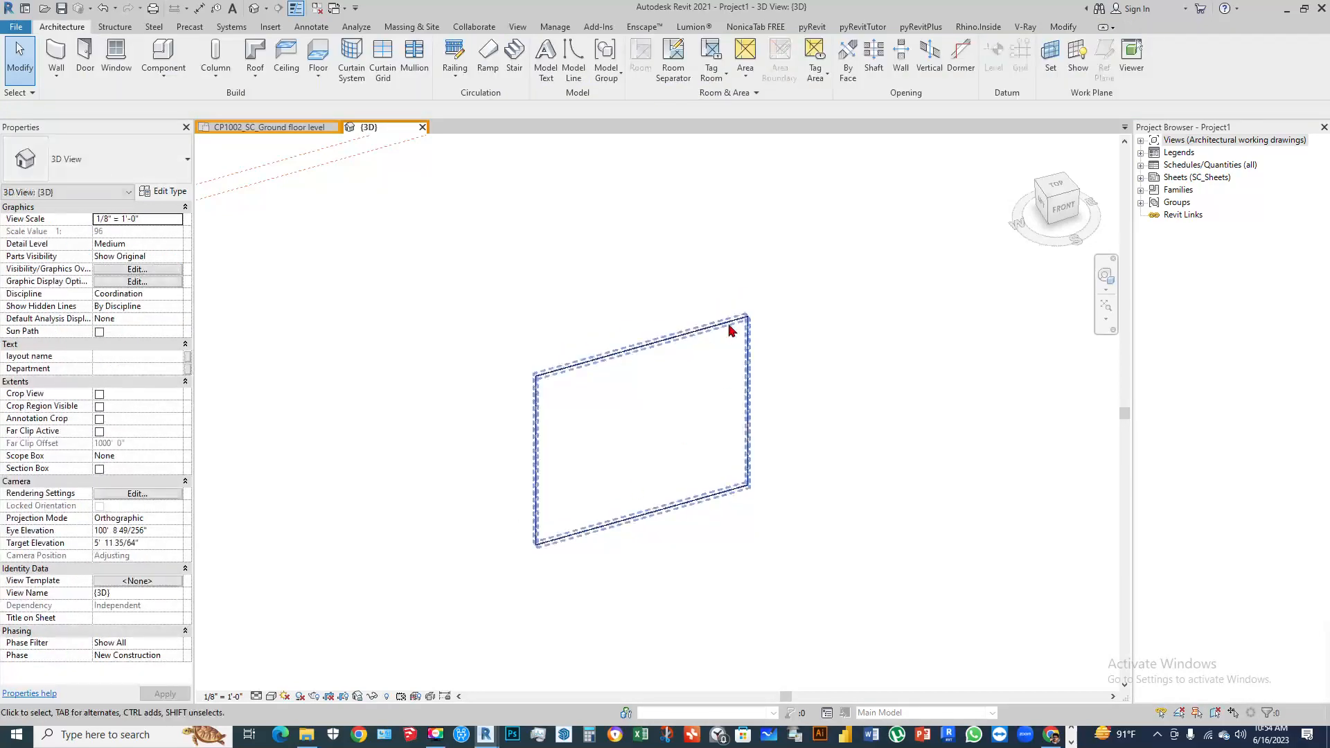
Inspect the new curtain wall's upper corner and overall surface from different angles in the 3D view
{"action": "scroll", "coordinate": [577, 453], "scroll_direction": "up", "scroll_amount": 2}
{"action": "middle_click_drag", "start_coordinate": [581, 427], "coordinate": [724, 385], "text": "shift"}
{"action": "middle_click_drag", "start_coordinate": [803, 388], "coordinate": [432, 235]}
{"action": "scroll", "coordinate": [430, 236], "scroll_direction": "up", "scroll_amount": 3}
{"action": "scroll", "coordinate": [478, 293], "scroll_direction": "up", "scroll_amount": 3}
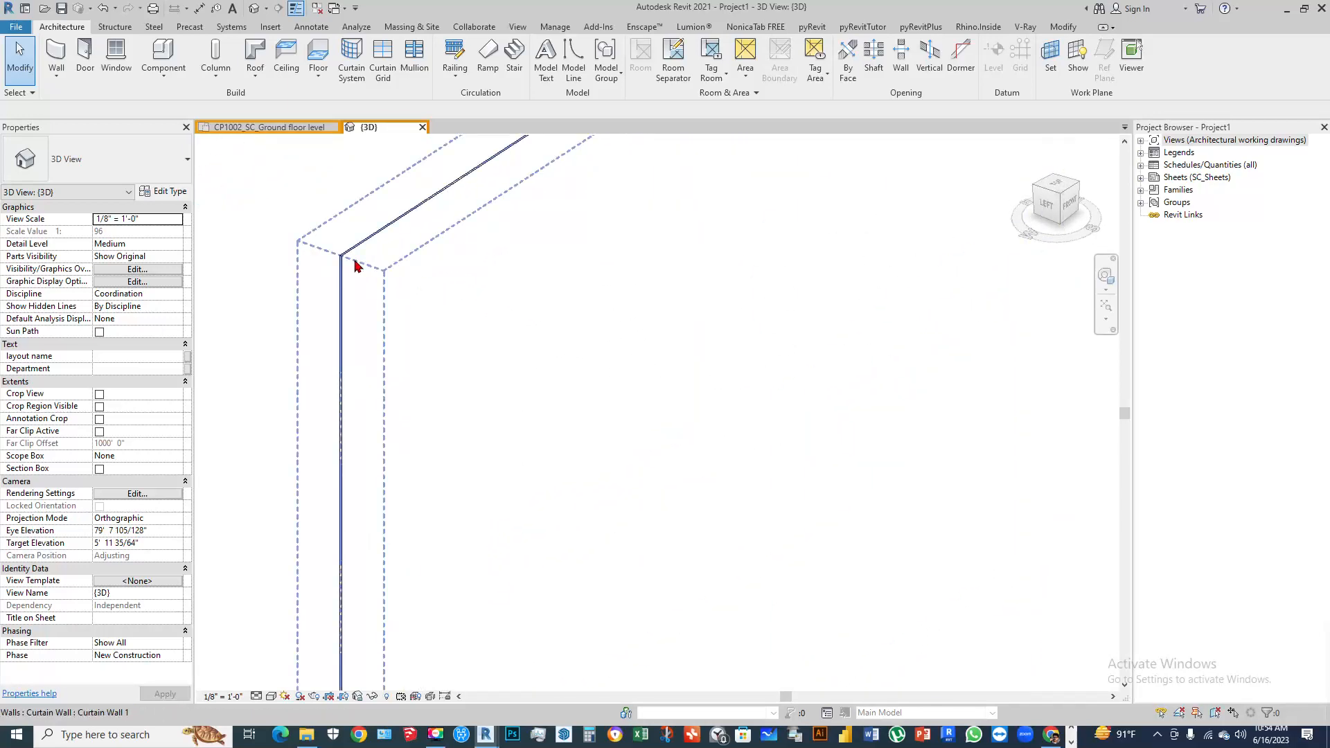
{"action": "scroll", "coordinate": [691, 404], "scroll_direction": "down", "scroll_amount": 2}
{"action": "scroll", "coordinate": [625, 367], "scroll_direction": "down", "scroll_amount": 2}
{"action": "middle_click_drag", "start_coordinate": [907, 377], "coordinate": [561, 365]}
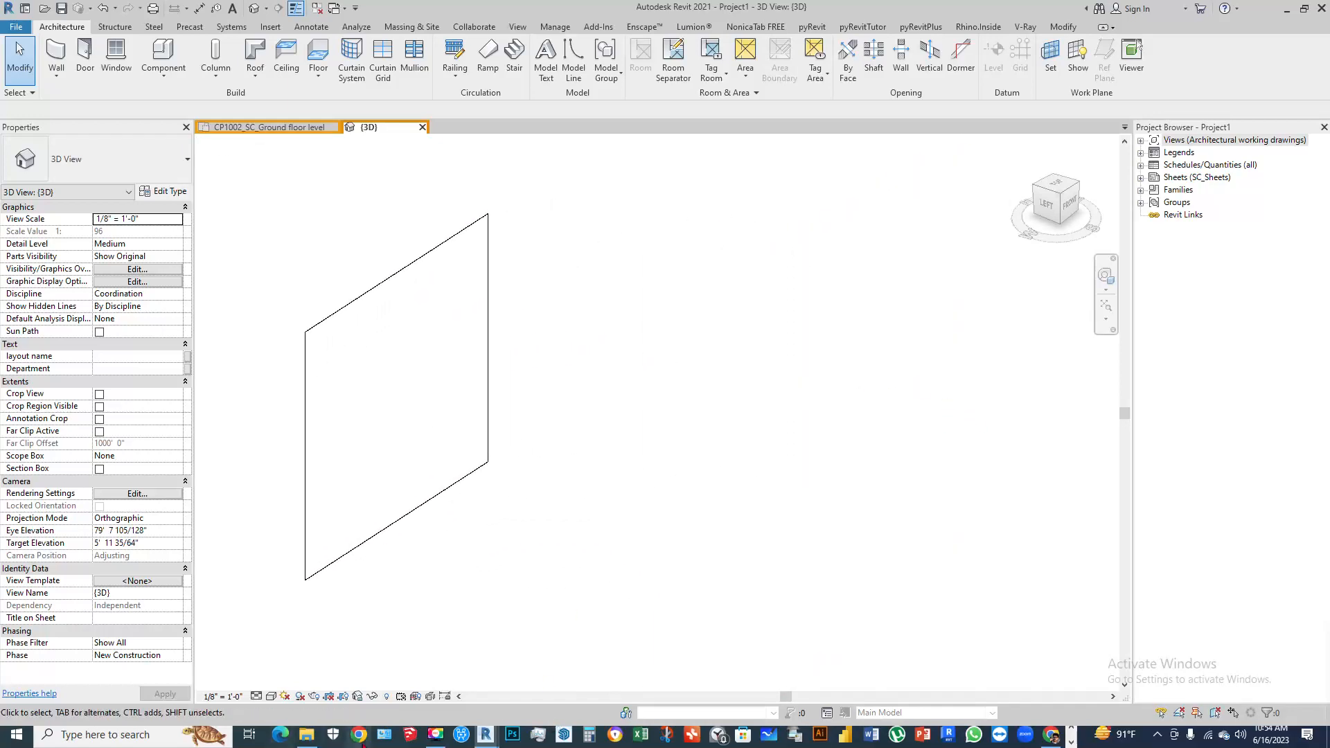
{"action": "middle_click_drag", "start_coordinate": [520, 465], "coordinate": [585, 510]}
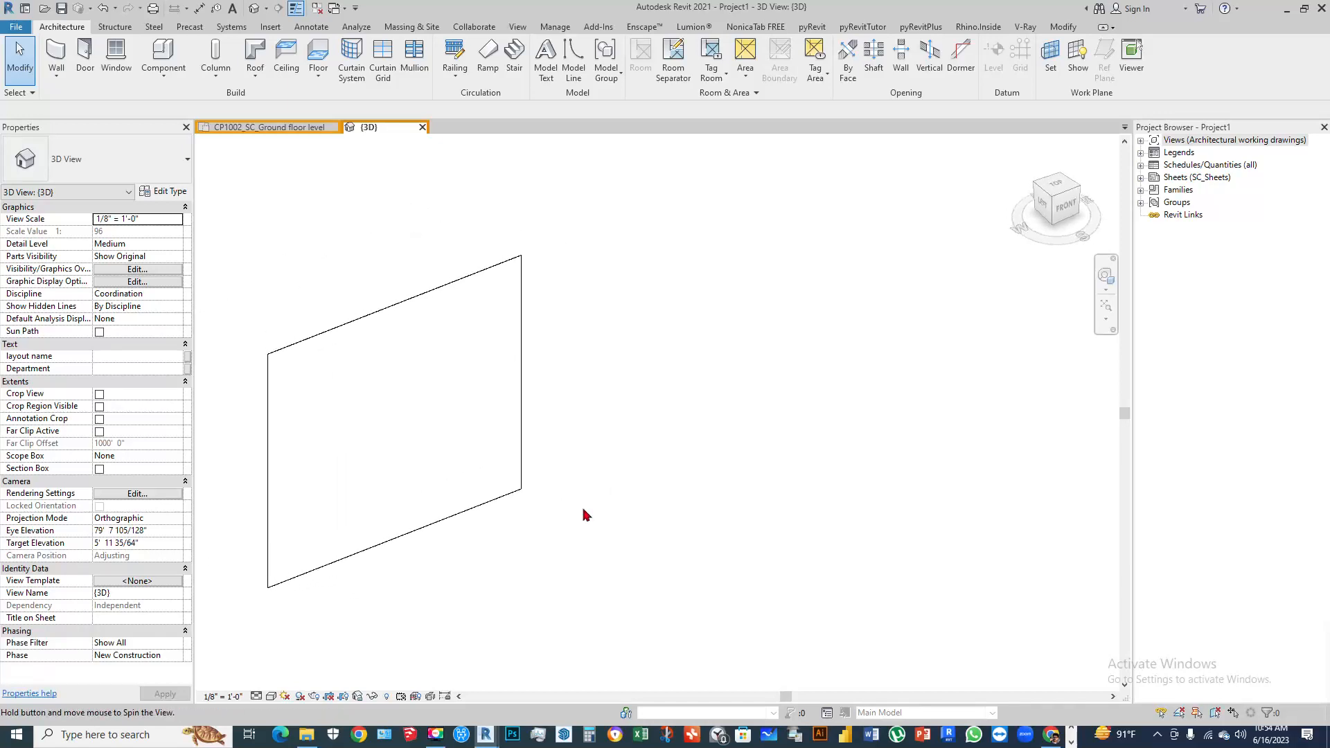
Switch back to the blank Dynamo workspace
{"action": "mouse_move", "coordinate": [493, 737]}
{"action": "left_click", "coordinate": [551, 693]}
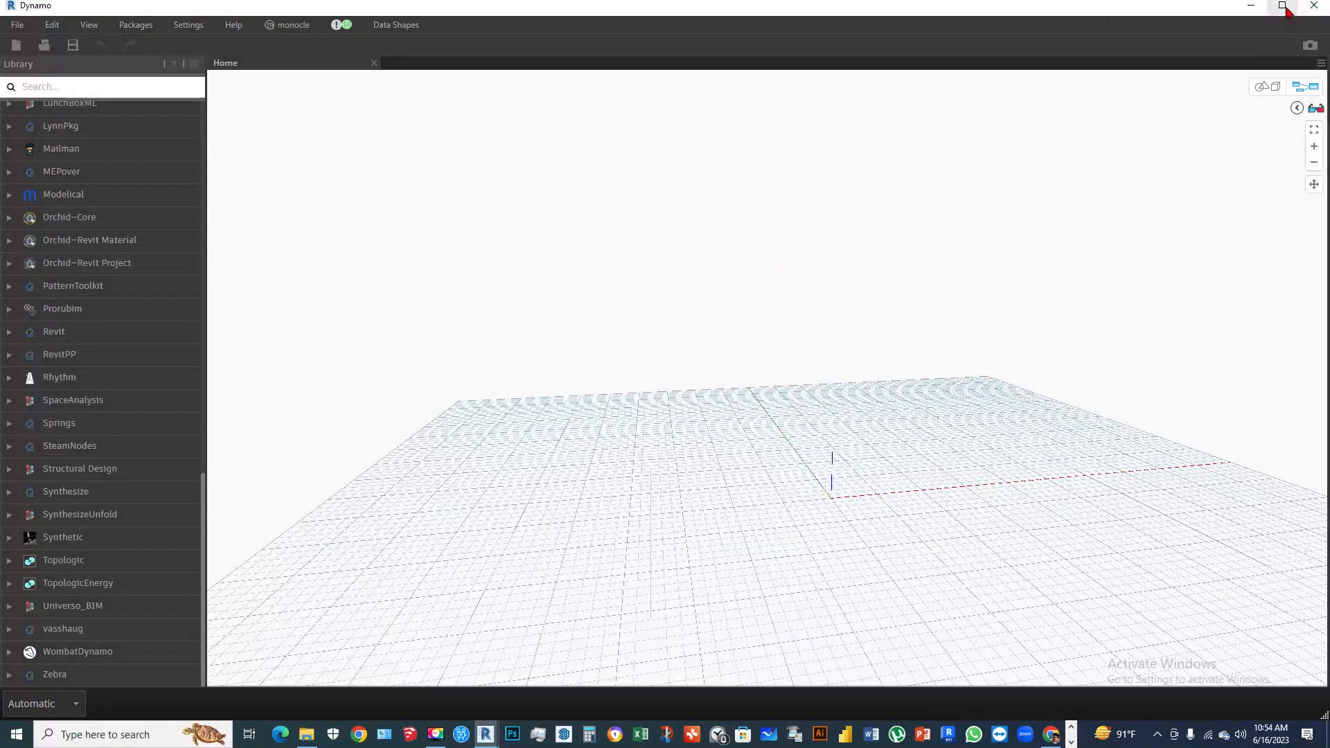
Restore the Dynamo window to a smaller size and place it beside the curtain wall in Revit's 3D view
{"action": "left_click", "coordinate": [1282, 6]}
{"action": "left_click", "coordinate": [1281, 8]}
{"action": "left_click_drag", "start_coordinate": [40, 10], "coordinate": [135, 82]}
{"action": "left_click_drag", "start_coordinate": [384, 81], "coordinate": [587, 32]}
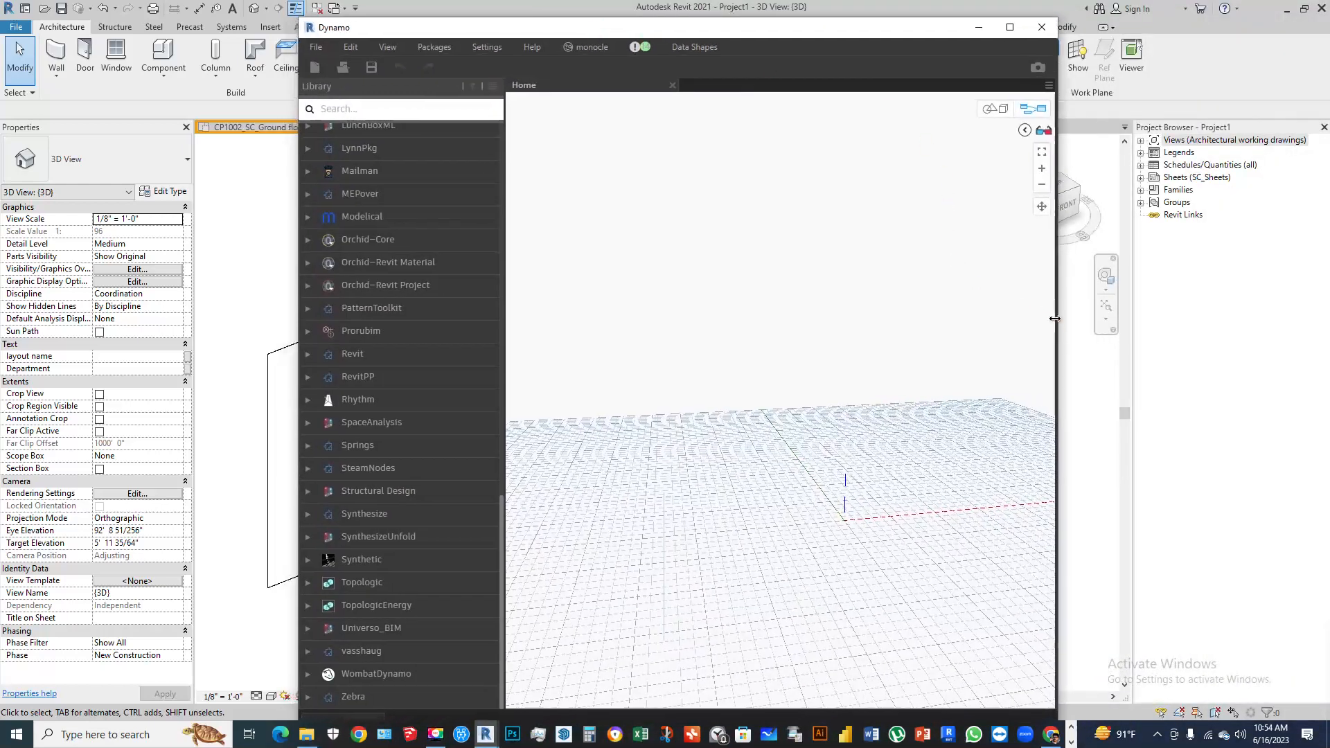
{"action": "left_click_drag", "start_coordinate": [1051, 318], "coordinate": [932, 318]}
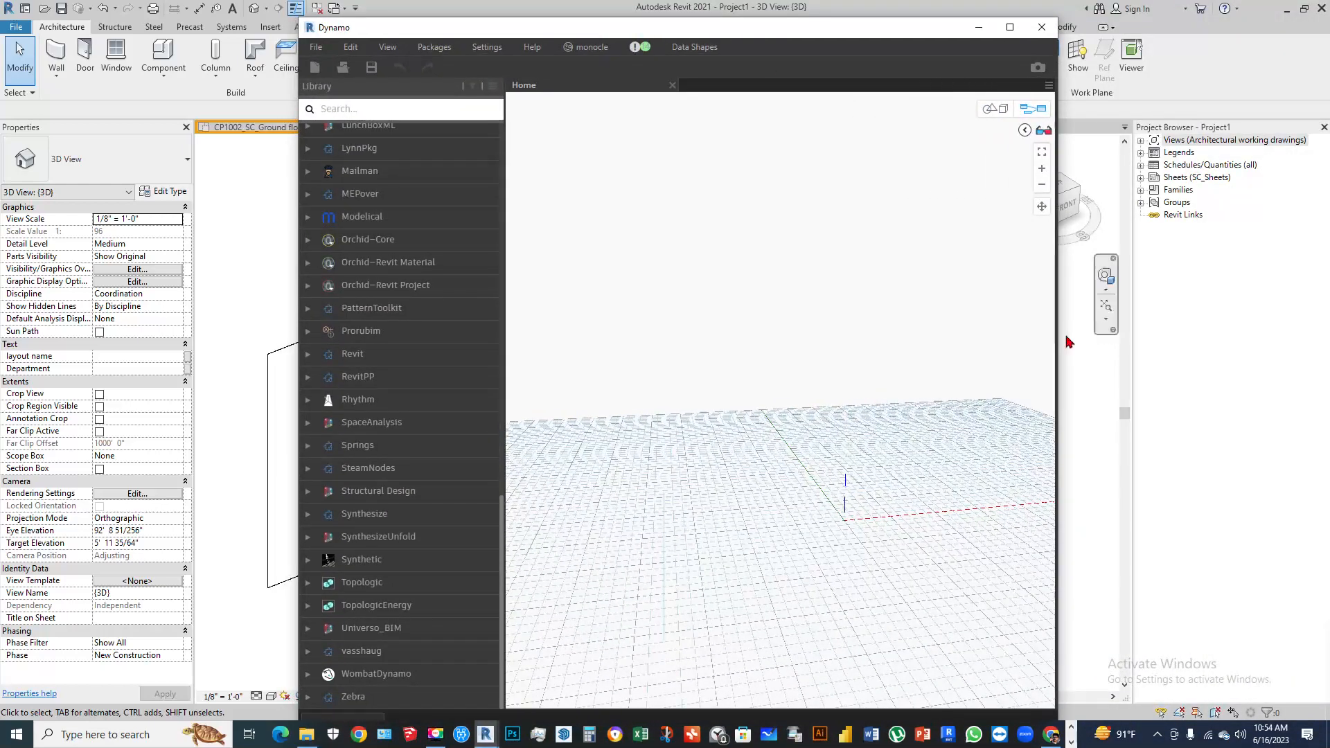
{"action": "left_click_drag", "start_coordinate": [1061, 336], "coordinate": [968, 342]}
{"action": "left_click_drag", "start_coordinate": [721, 27], "coordinate": [990, 12]}
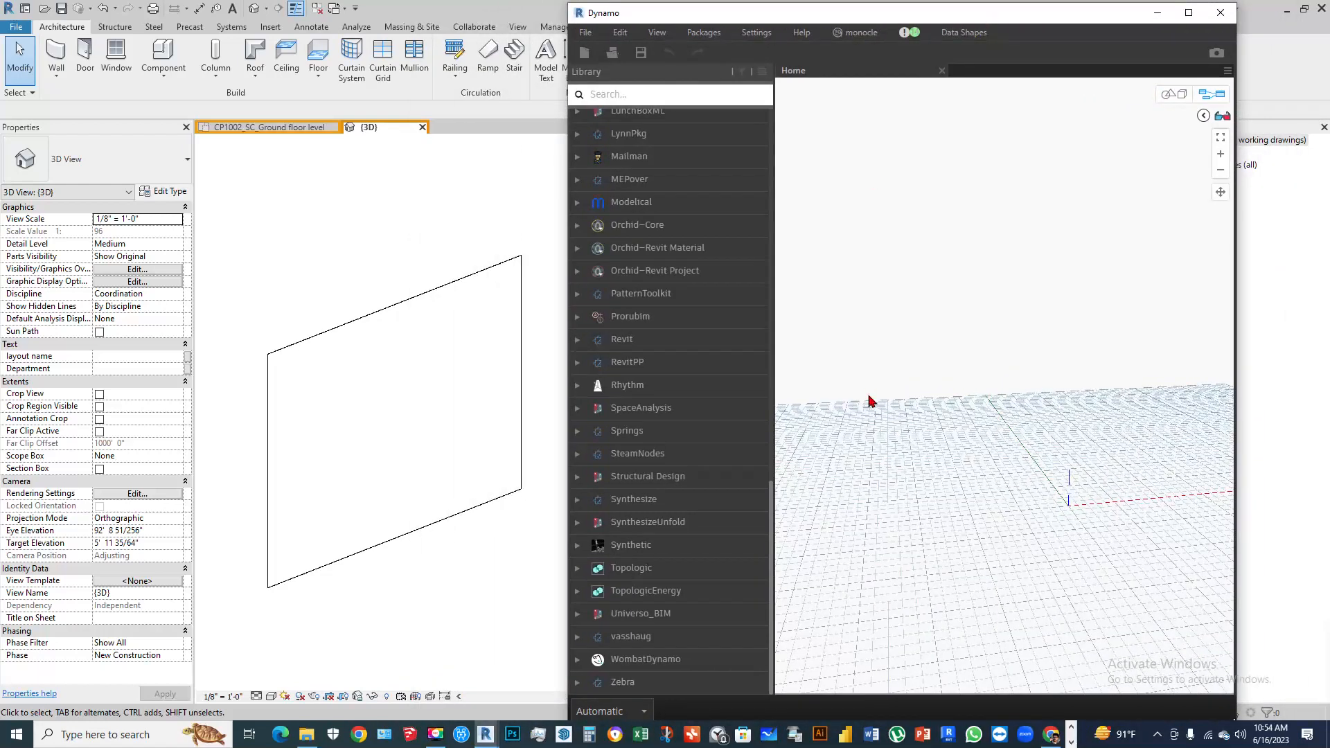
Add a Select Face node to the graph and assign the curtain wall's face to it from the Revit view
{"action": "scroll", "coordinate": [717, 353], "scroll_direction": "up", "scroll_amount": 10}
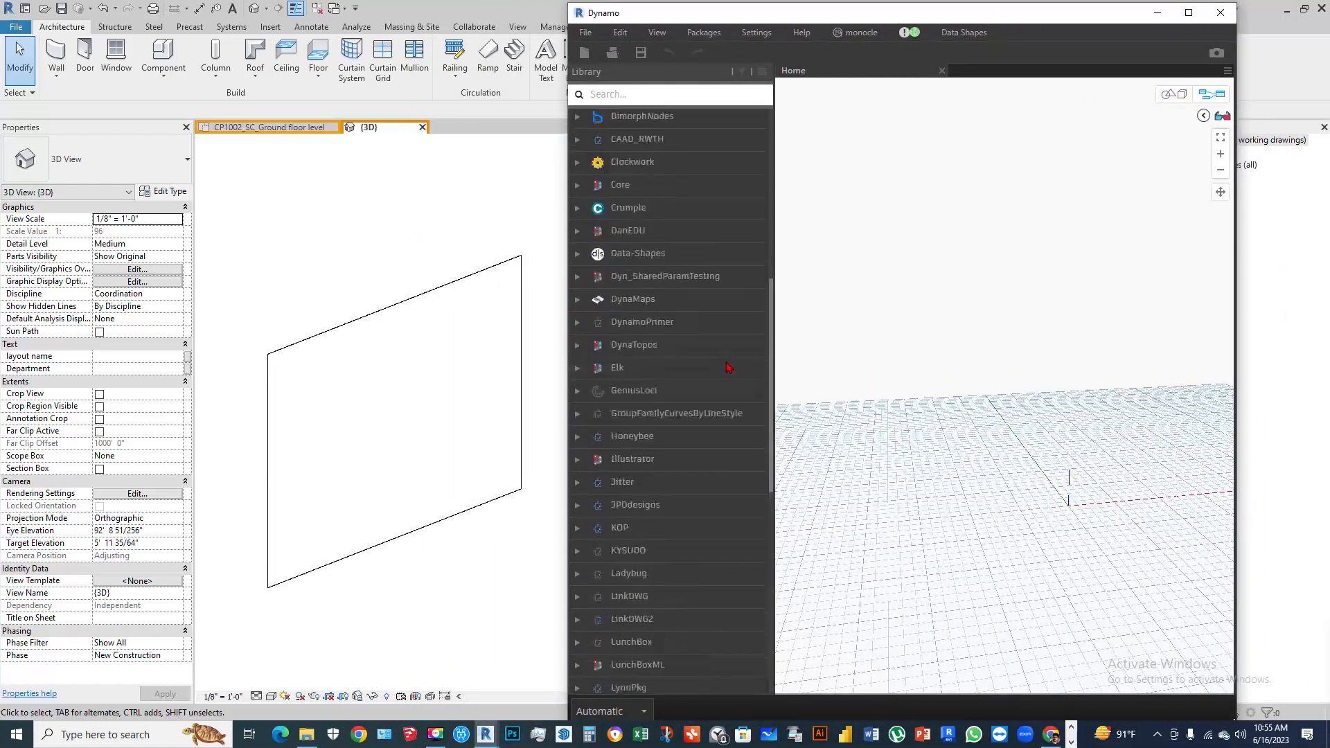
{"action": "right_click", "coordinate": [891, 357]}
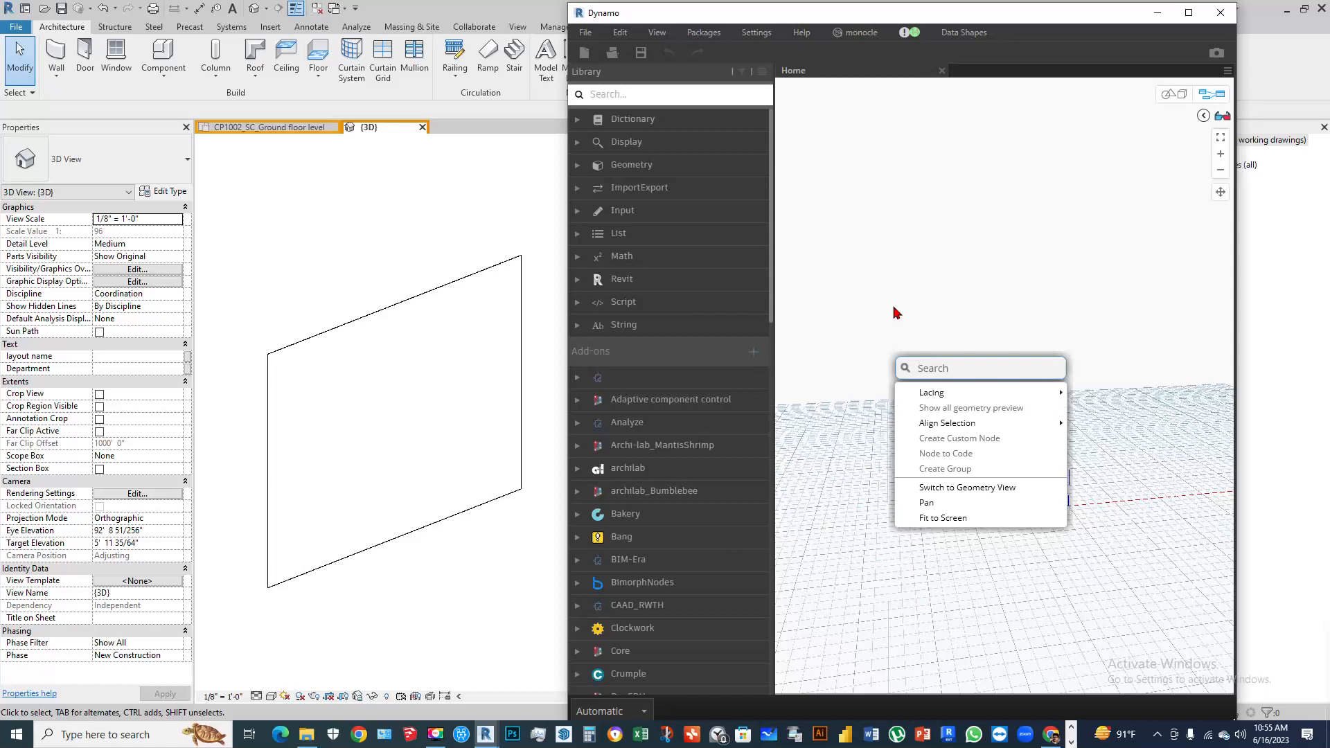
{"action": "type", "text": "select"}
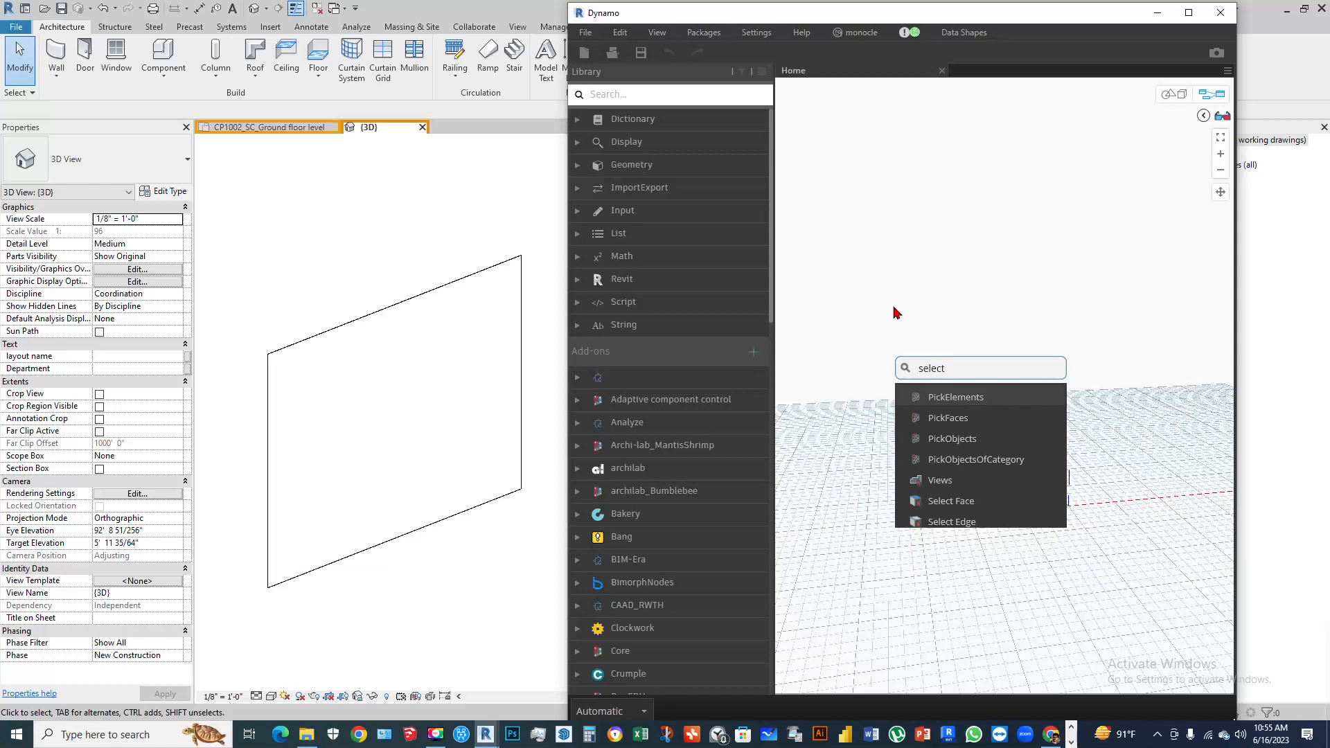
{"action": "type", "text": " face"}
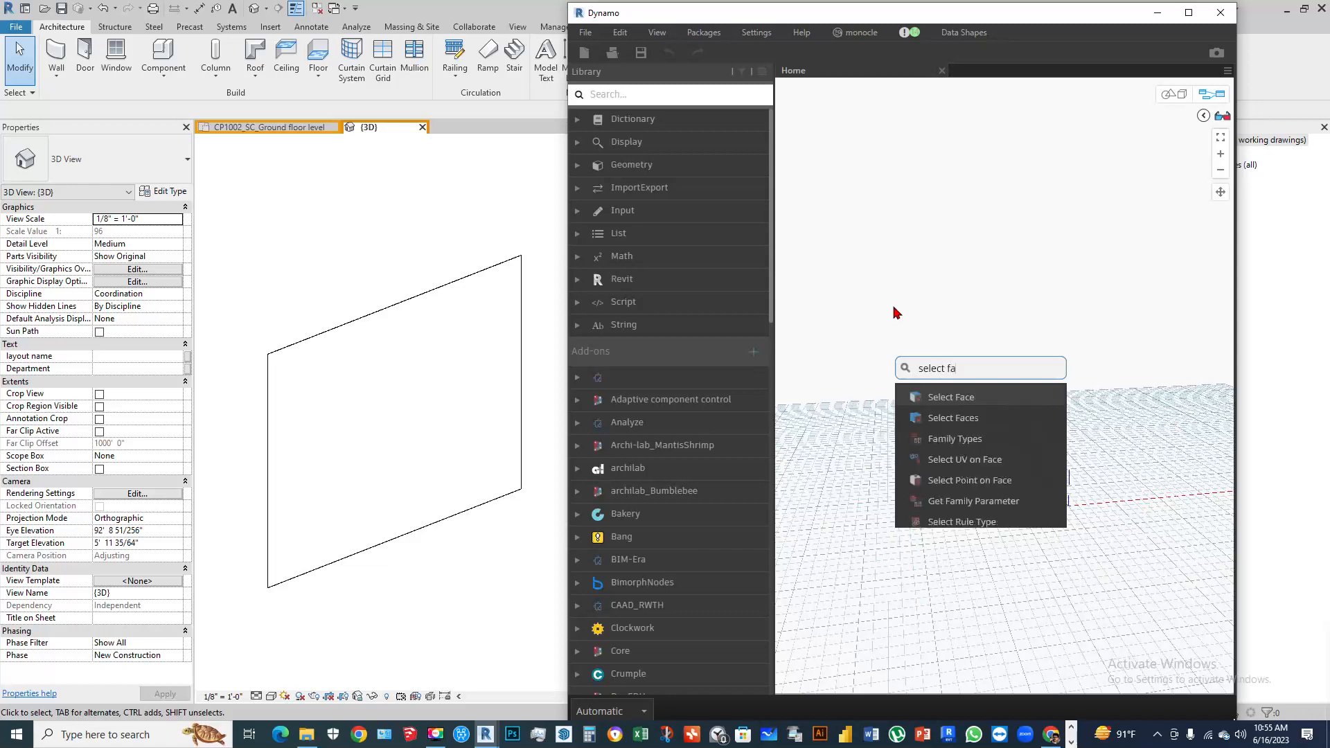
{"action": "left_click", "coordinate": [963, 396]}
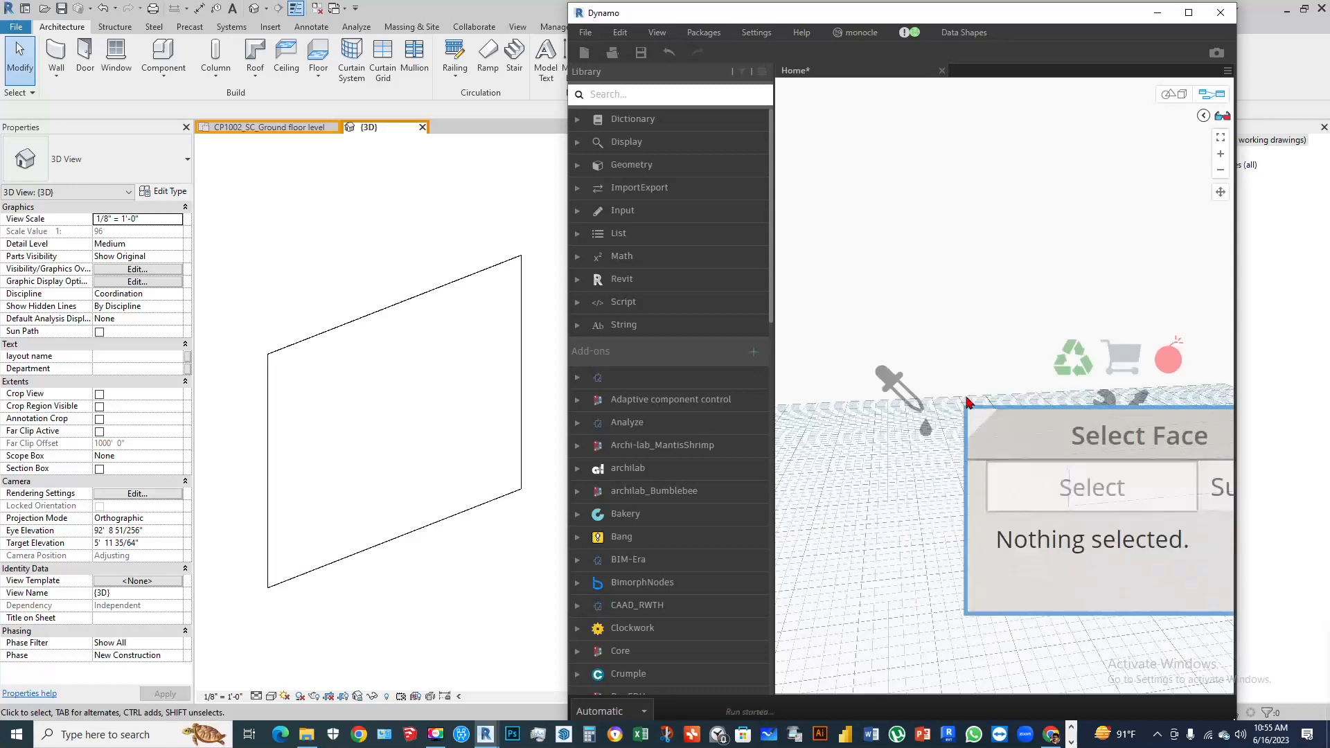
{"action": "scroll", "coordinate": [1037, 426], "scroll_direction": "down", "scroll_amount": 5}
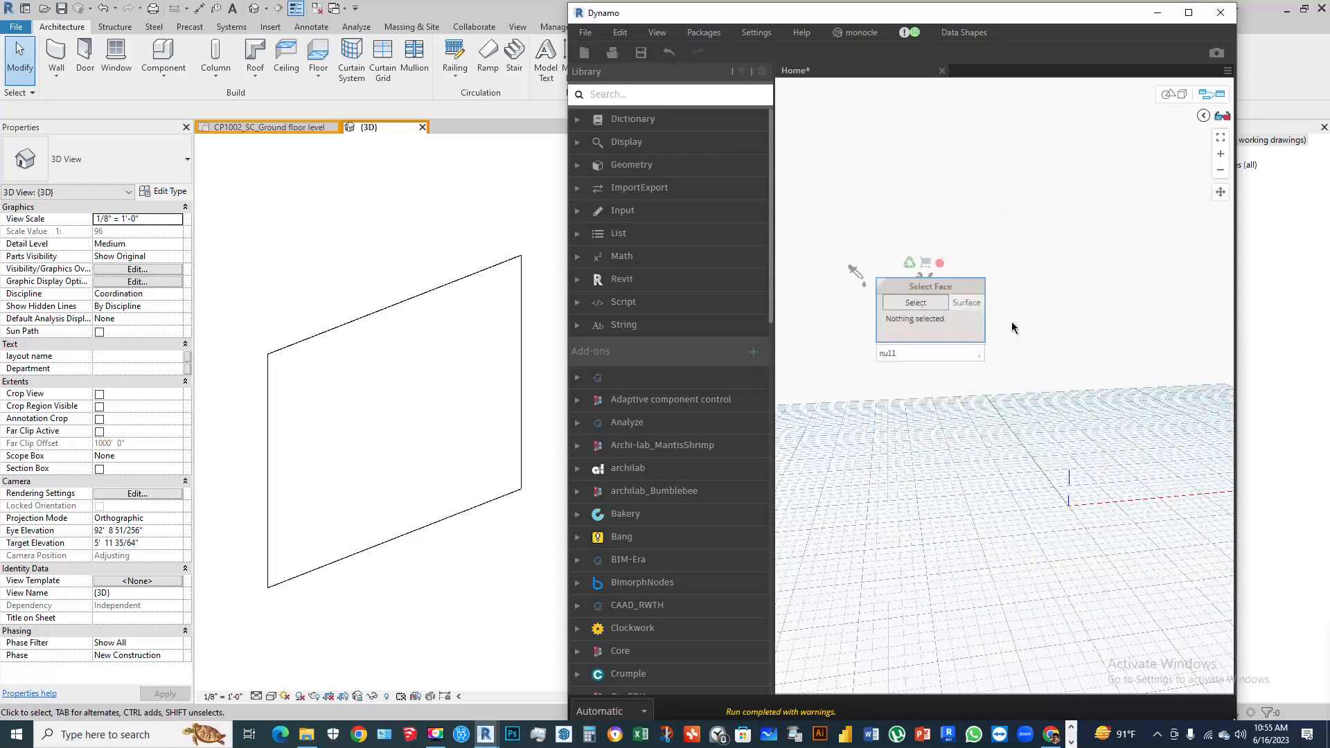
{"action": "left_click", "coordinate": [914, 305]}
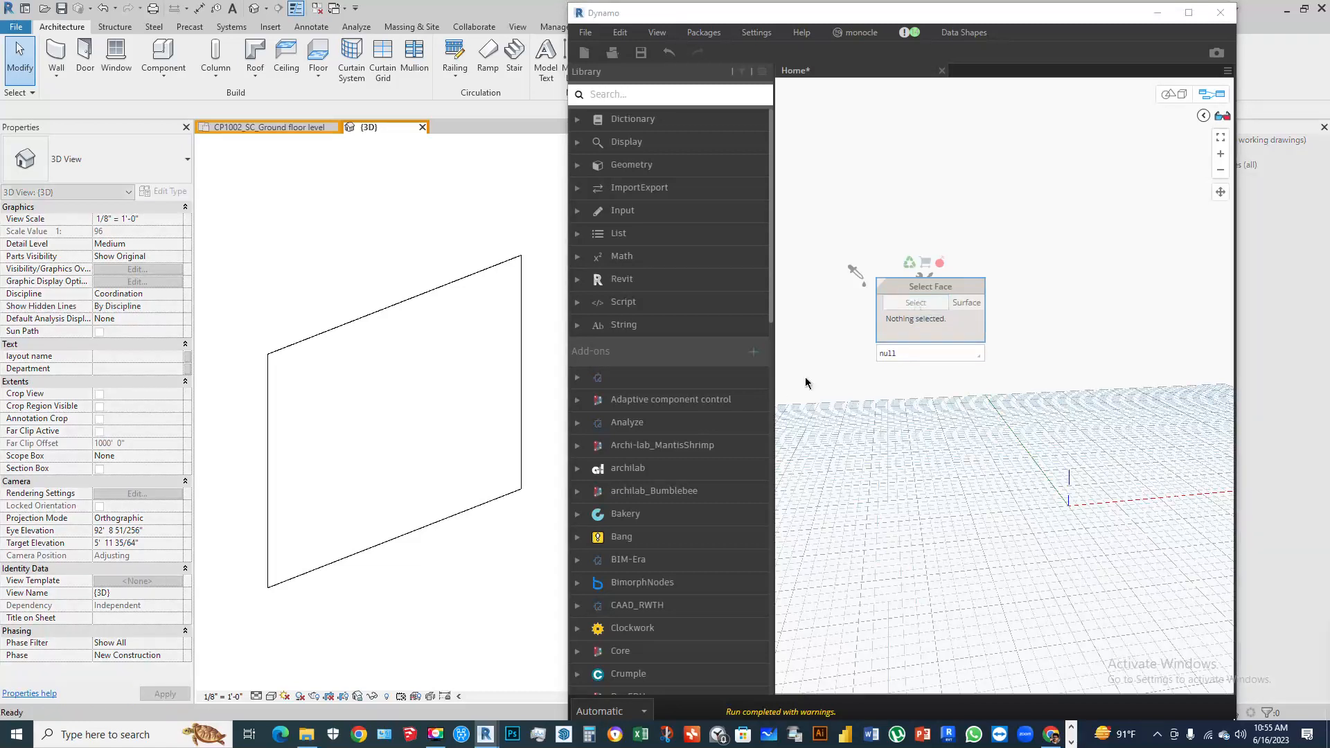
{"action": "left_click", "coordinate": [363, 334]}
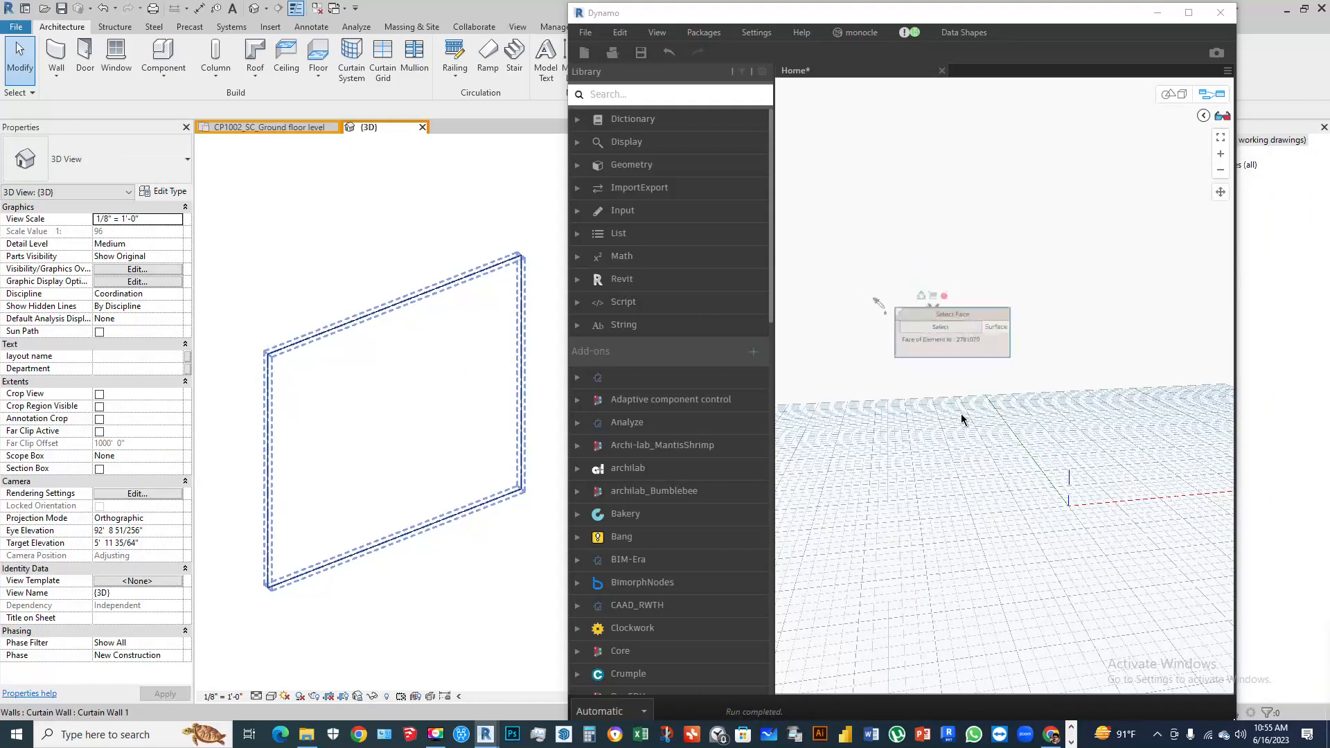
Examine the imported wall surface from different angles in the background 3D preview, ending in graph navigation
{"action": "left_click", "coordinate": [1170, 95]}
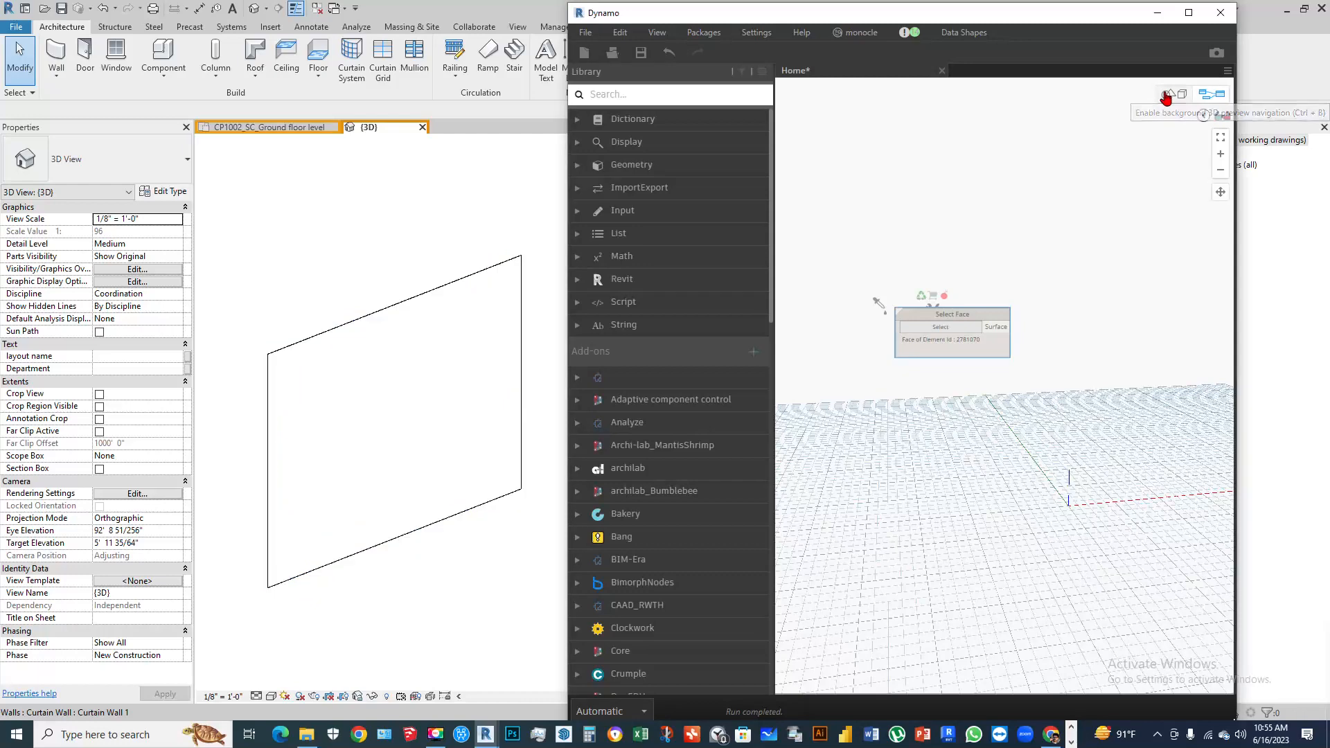
{"action": "scroll", "coordinate": [881, 383], "scroll_direction": "down", "scroll_amount": 5}
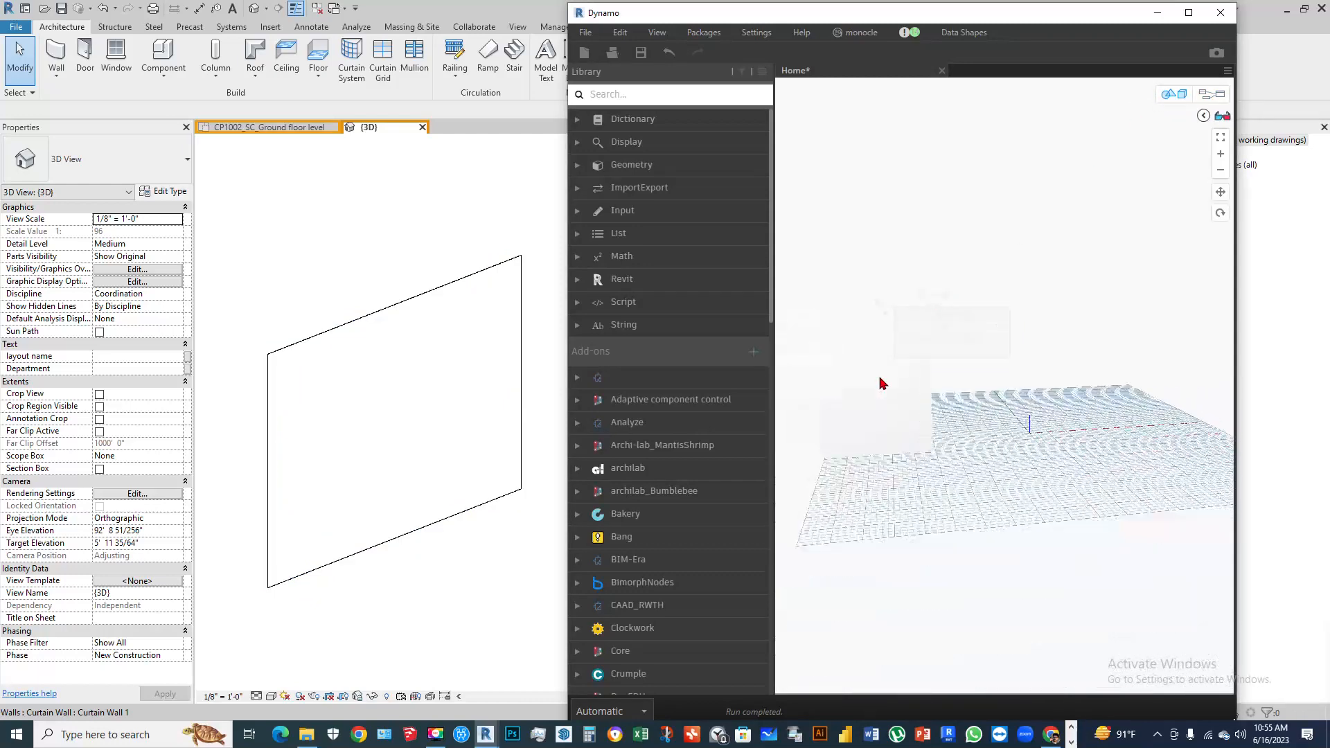
{"action": "left_click", "coordinate": [1176, 95]}
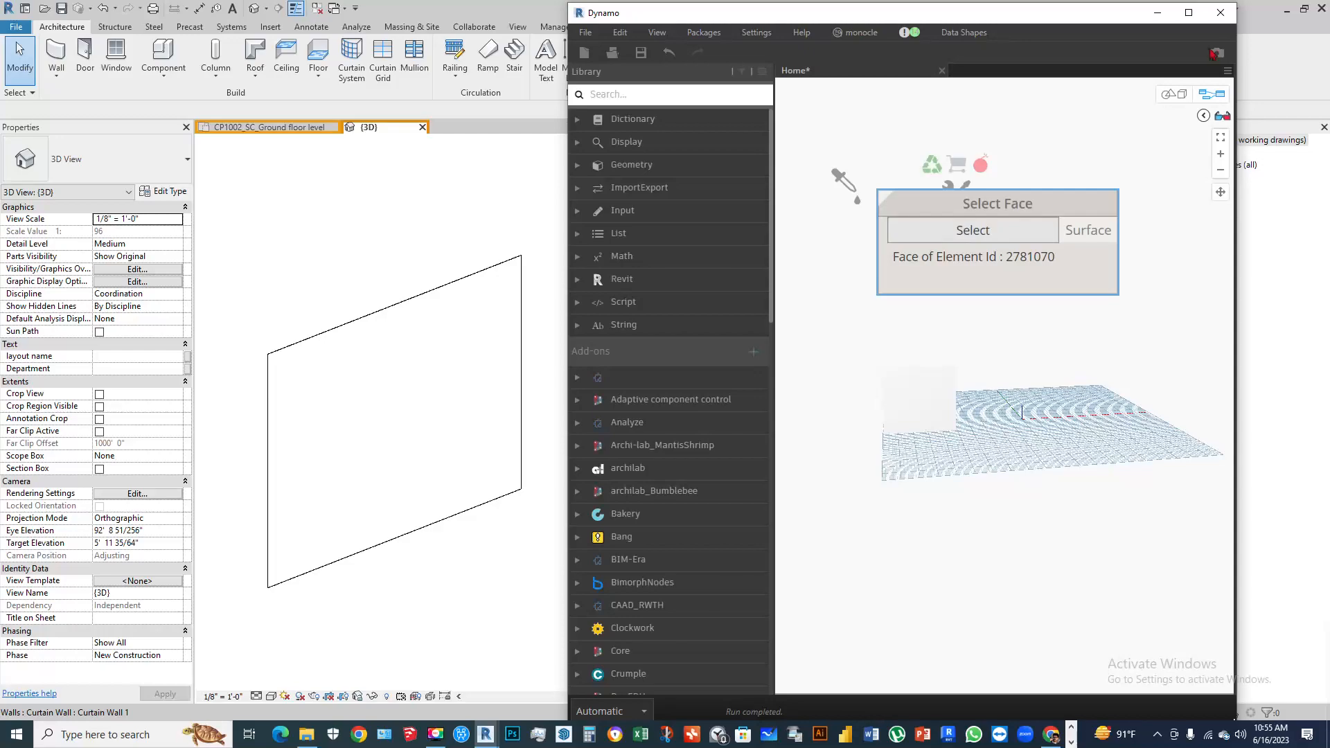
{"action": "left_click", "coordinate": [1175, 101]}
{"action": "right_click_drag", "start_coordinate": [1002, 393], "coordinate": [1080, 431]}
{"action": "right_click_drag", "start_coordinate": [968, 495], "coordinate": [1116, 474]}
{"action": "right_click_drag", "start_coordinate": [1104, 522], "coordinate": [1092, 237]}
{"action": "left_click", "coordinate": [1203, 97]}
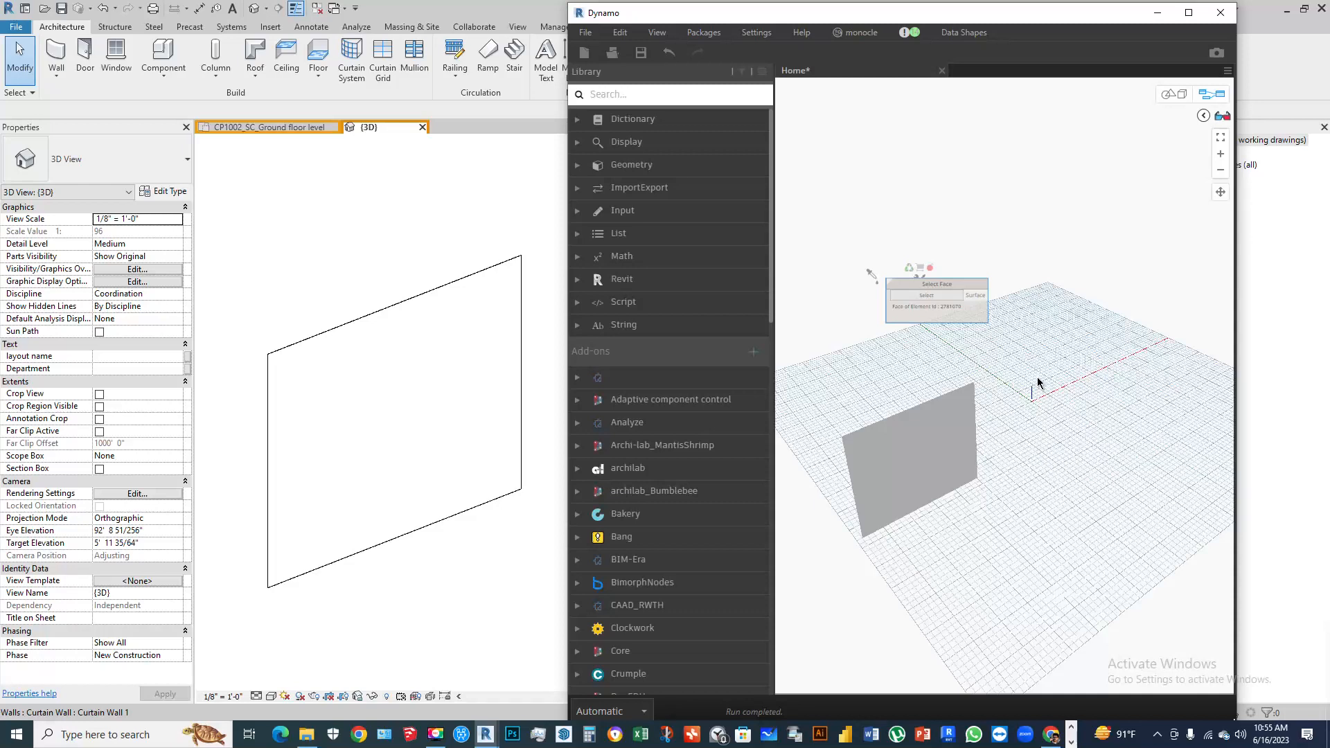
Find "staggered" nodes in the library and place the Synthesize version of LunchBox Staggered Grid by Face above the Select Face node
{"action": "middle_click_drag", "start_coordinate": [1024, 351], "coordinate": [998, 400]}
{"action": "scroll", "coordinate": [984, 363], "scroll_direction": "up", "scroll_amount": 1}
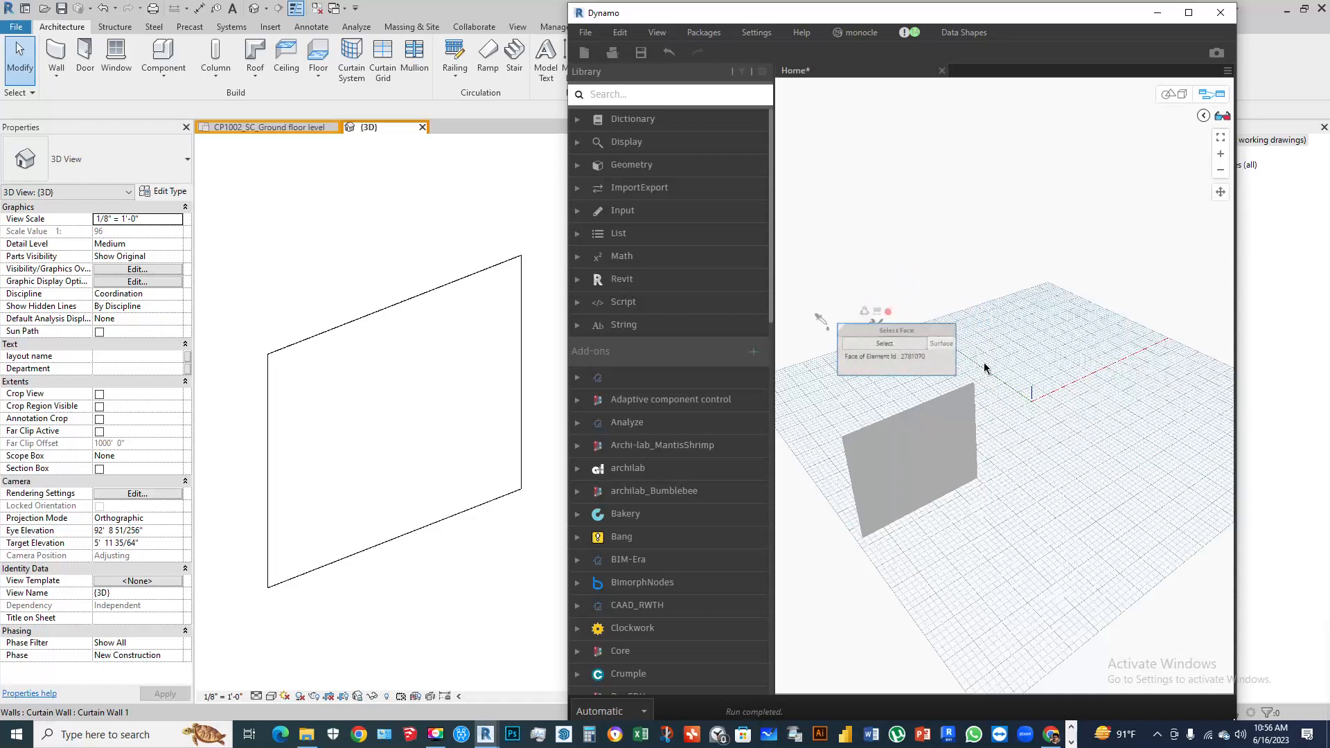
{"action": "scroll", "coordinate": [985, 363], "scroll_direction": "up", "scroll_amount": 1}
{"action": "middle_click_drag", "start_coordinate": [1012, 337], "coordinate": [1058, 339]}
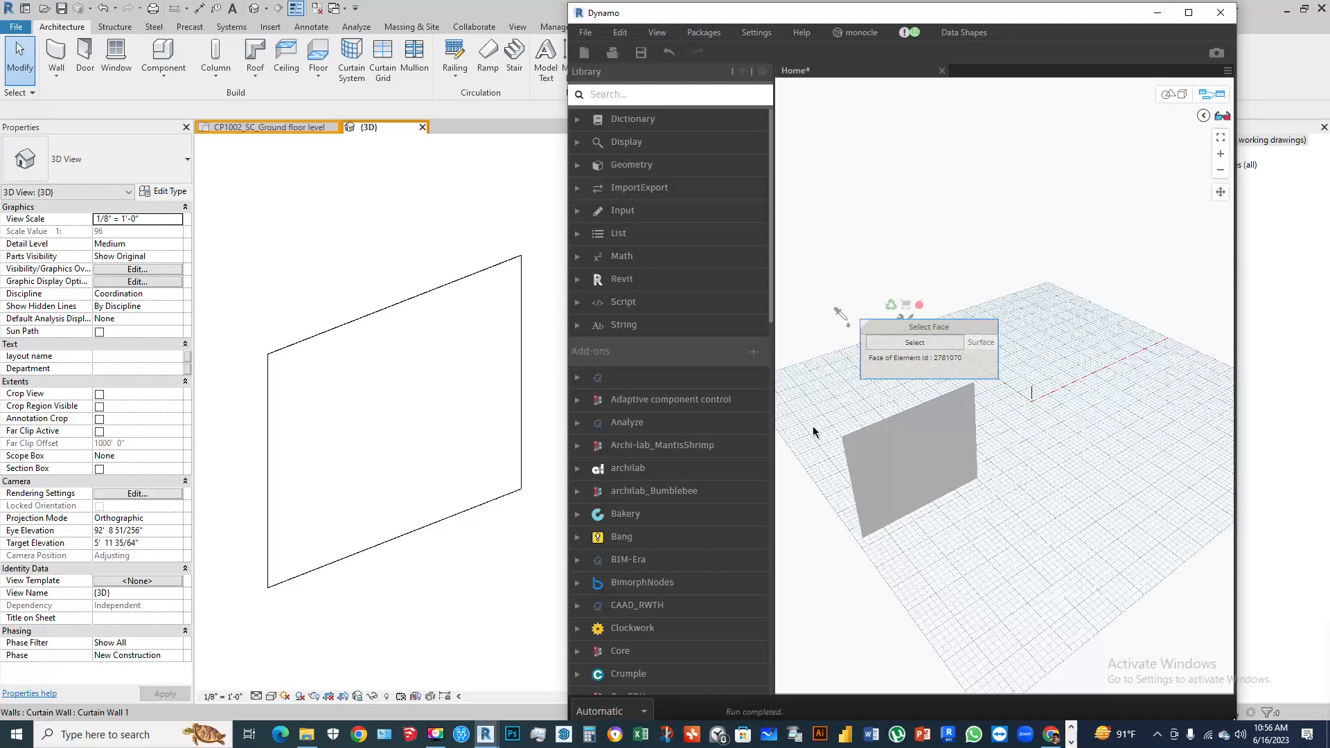
{"action": "left_click", "coordinate": [667, 96]}
{"action": "type", "text": "staggered"}
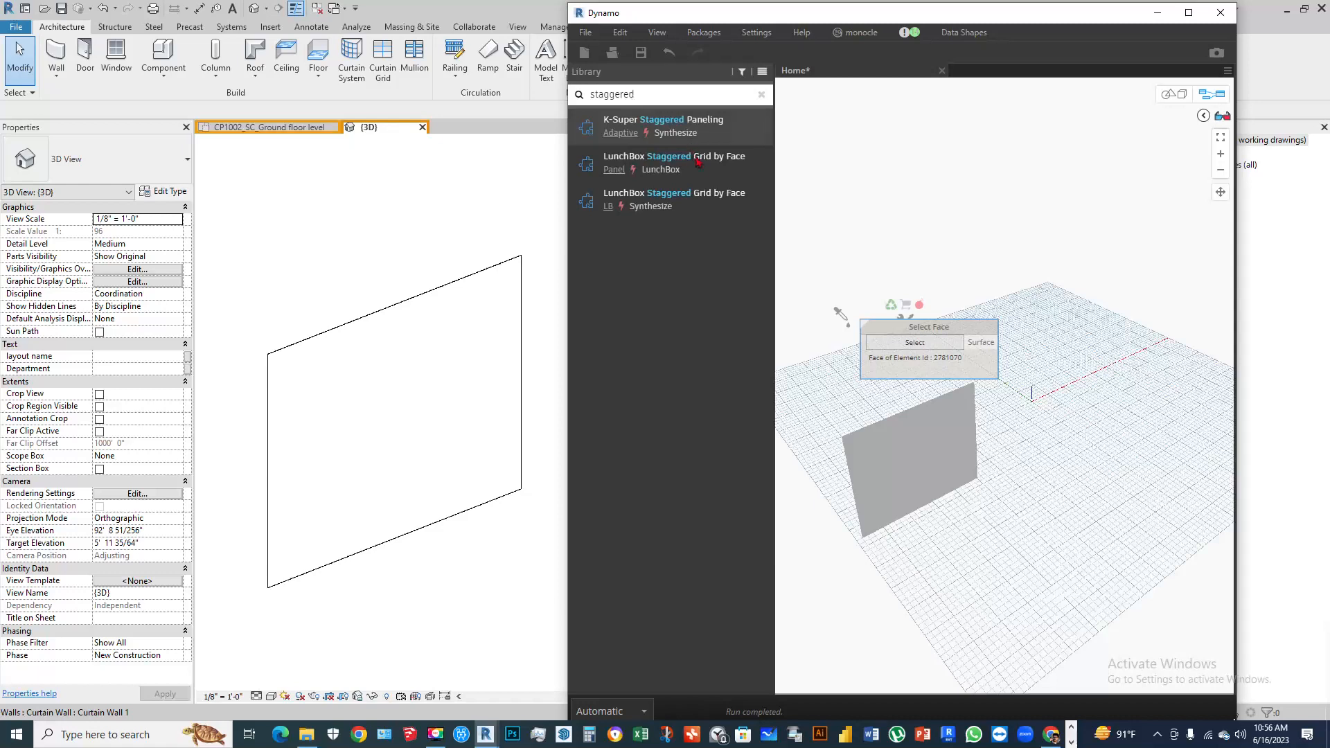
{"action": "mouse_move", "coordinate": [679, 207]}
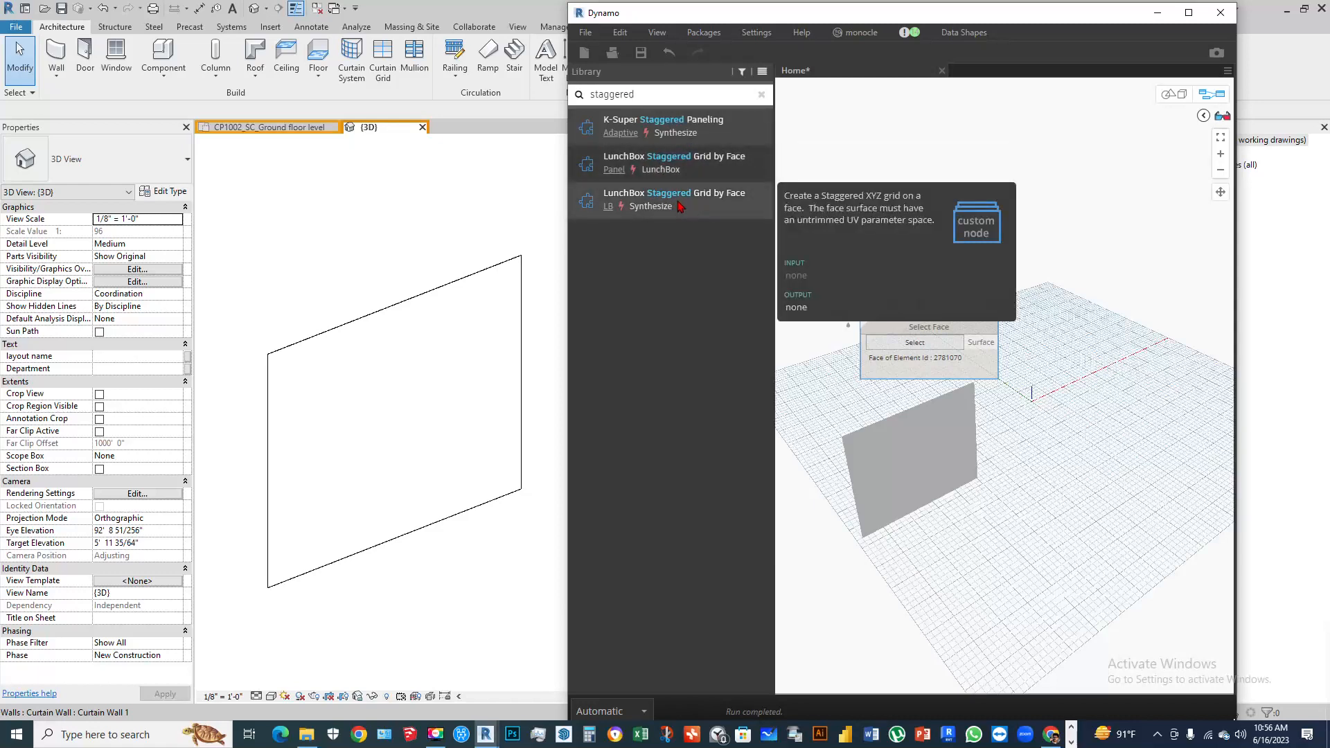
{"action": "mouse_move", "coordinate": [673, 171]}
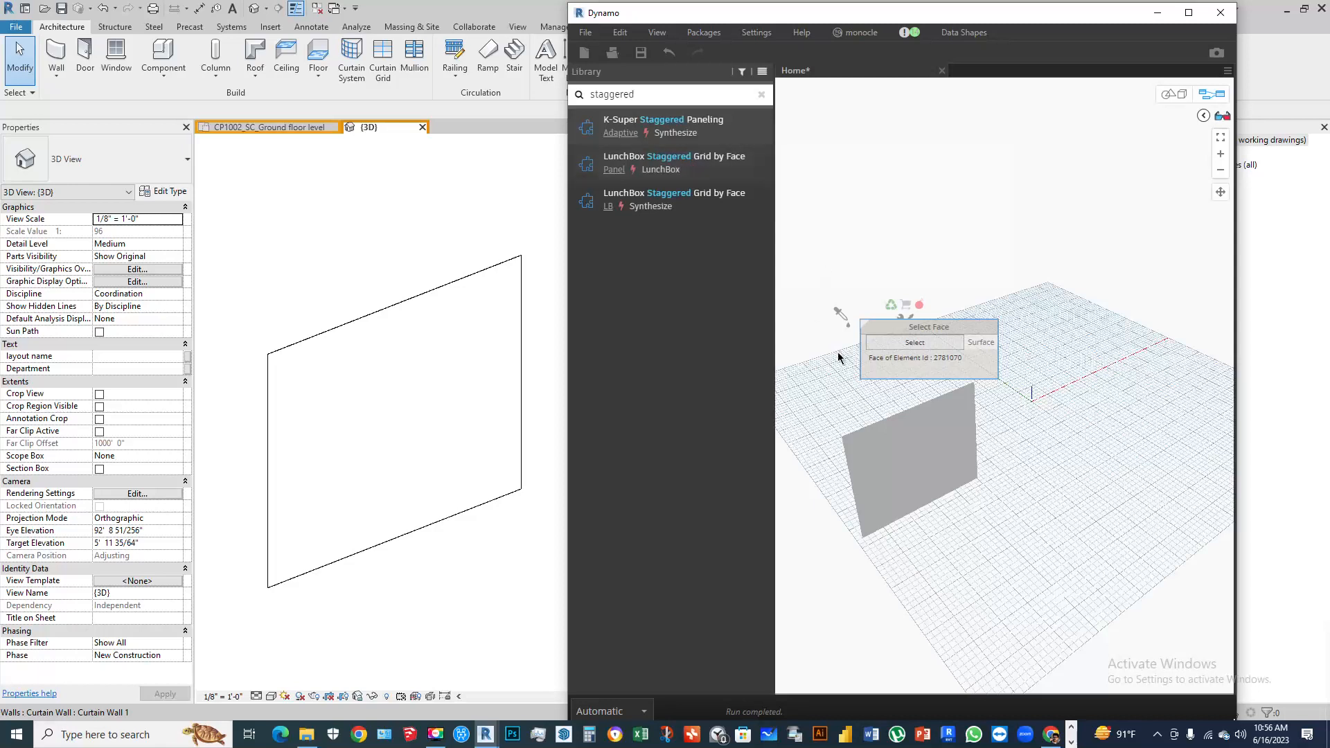
{"action": "mouse_move", "coordinate": [721, 163]}
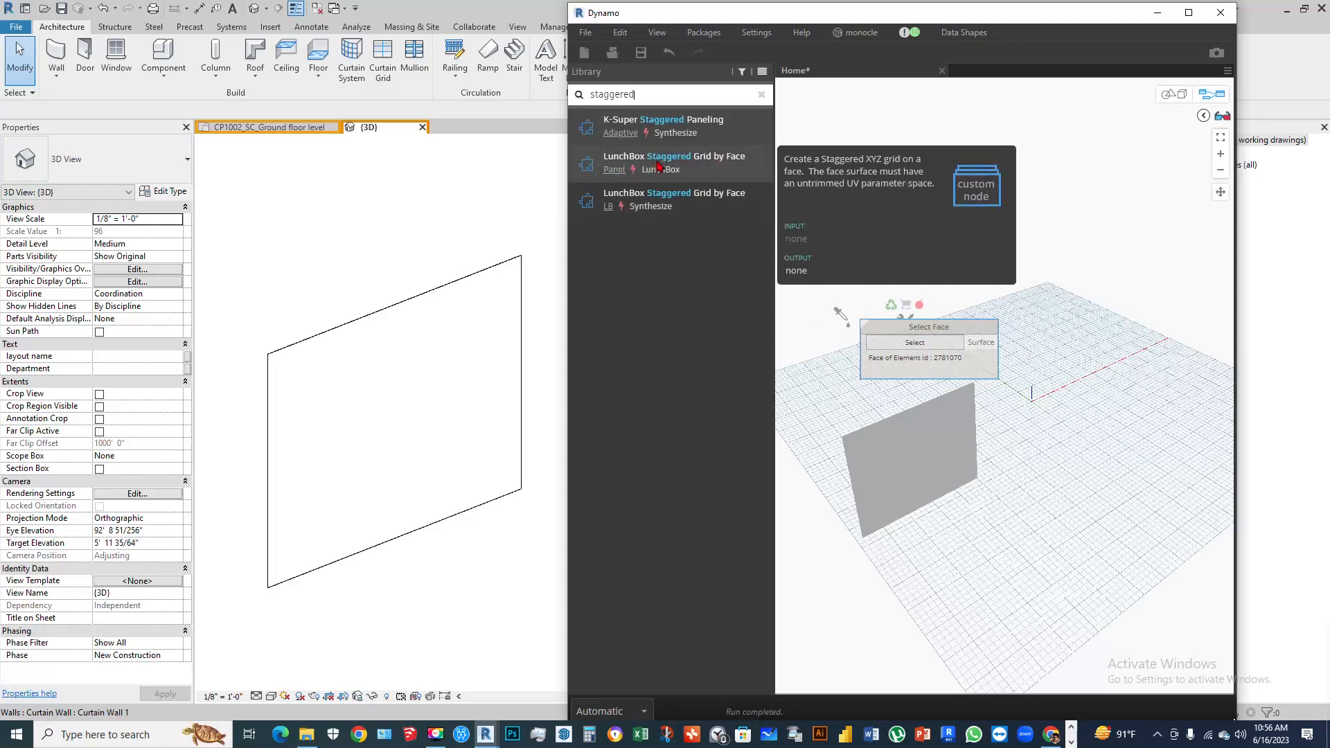
{"action": "mouse_move", "coordinate": [623, 205]}
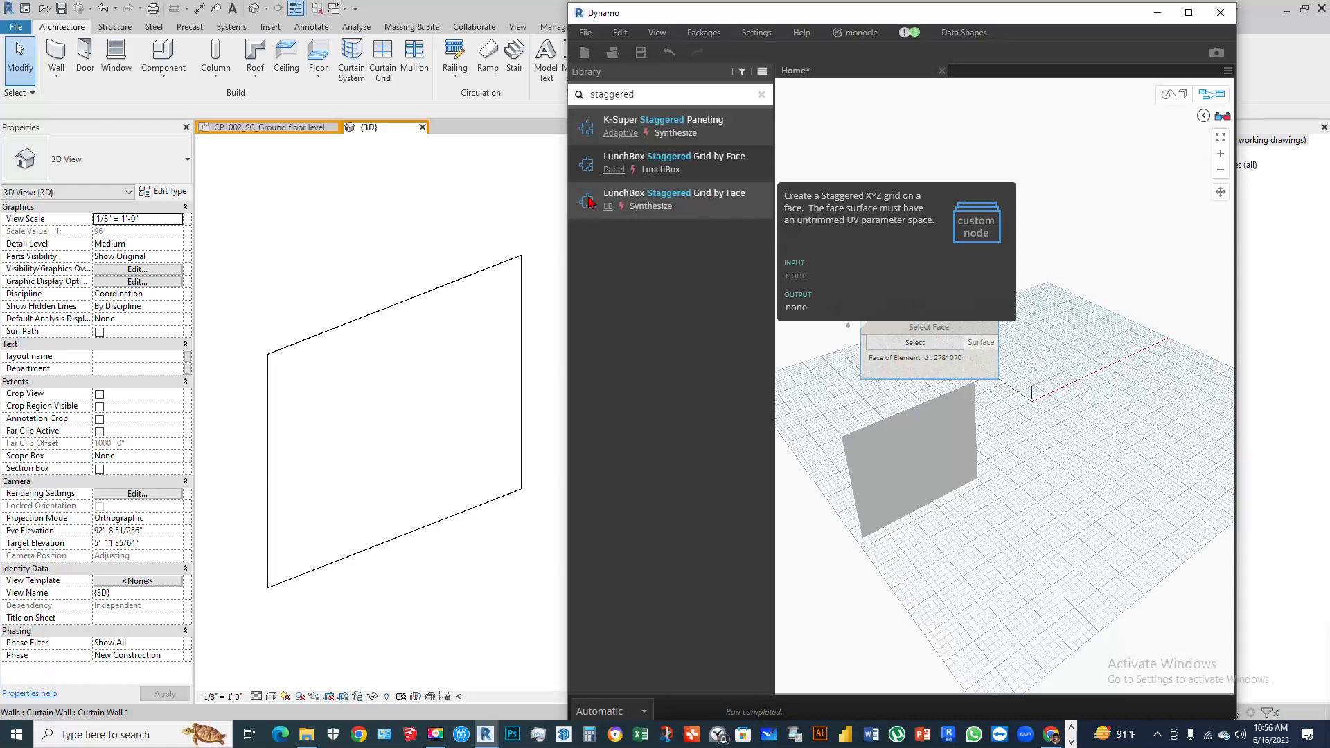
{"action": "left_click", "coordinate": [698, 201]}
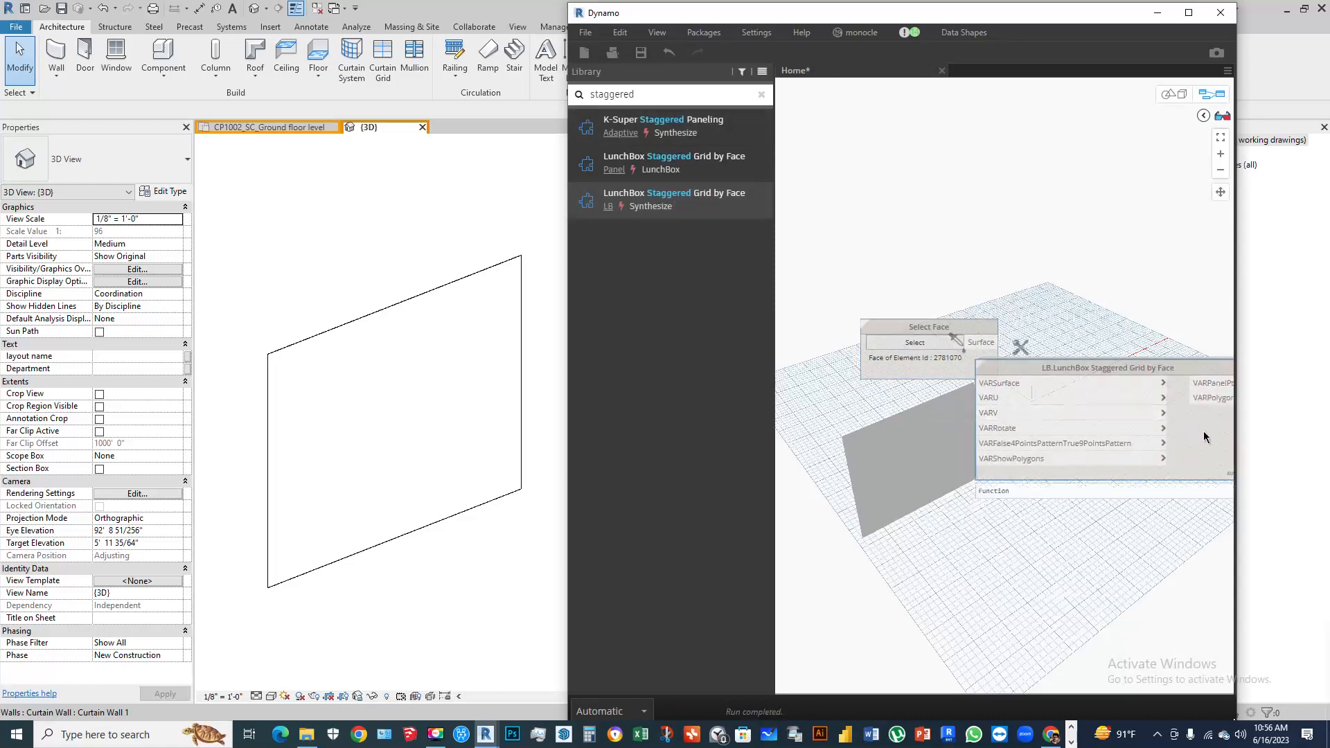
{"action": "left_click_drag", "start_coordinate": [1204, 437], "coordinate": [1117, 240]}
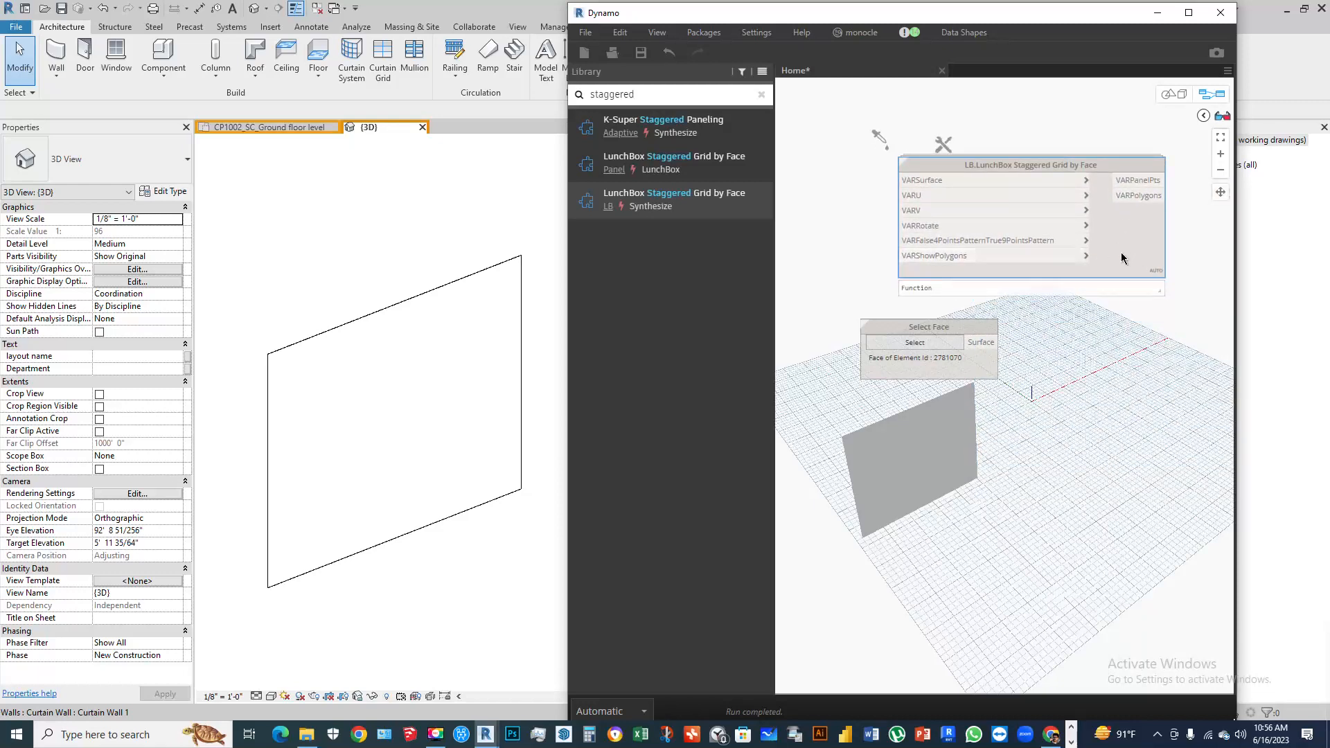
Connect the Select Face node's Surface output to the staggered grid's VARSurface input, with the grid node set further apart
{"action": "scroll", "coordinate": [1074, 325], "scroll_direction": "down", "scroll_amount": 2}
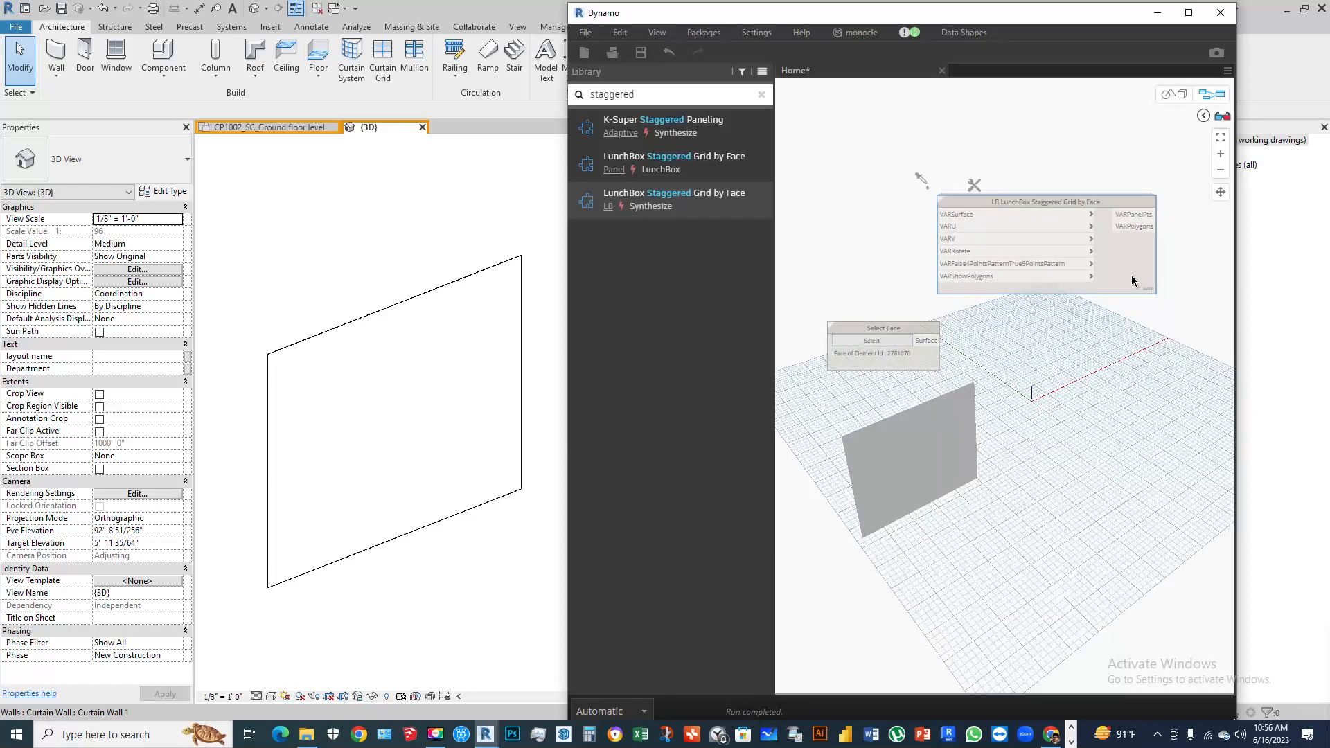
{"action": "scroll", "coordinate": [1039, 350], "scroll_direction": "up", "scroll_amount": 2}
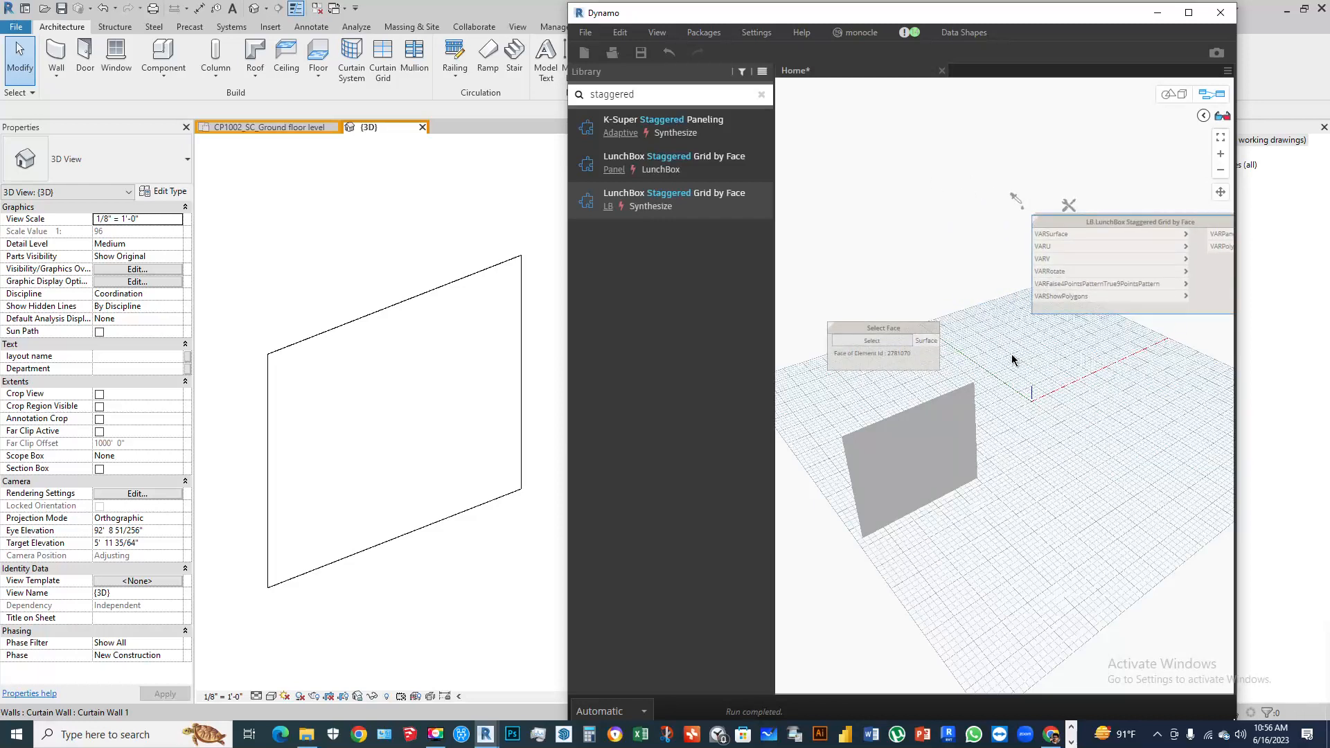
{"action": "left_click", "coordinate": [924, 341]}
{"action": "left_click", "coordinate": [1037, 234]}
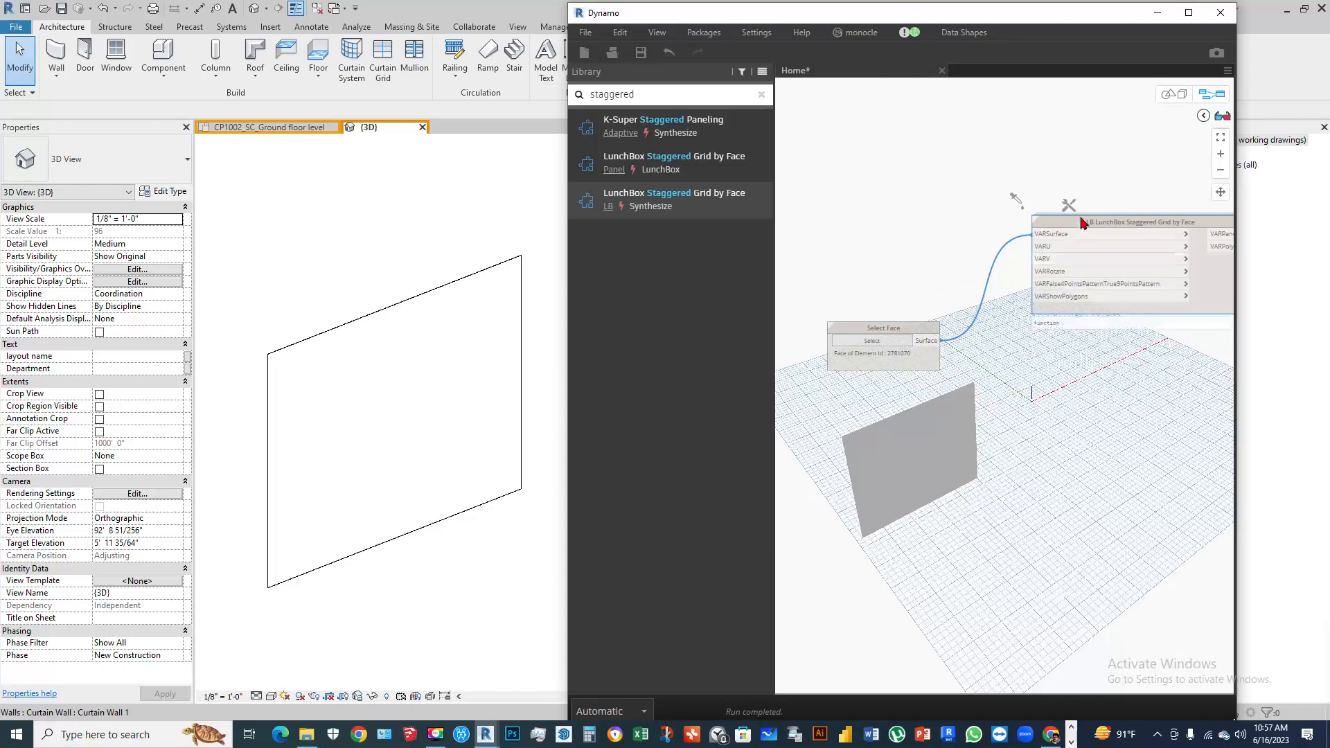
{"action": "left_click_drag", "start_coordinate": [1078, 216], "coordinate": [1099, 215]}
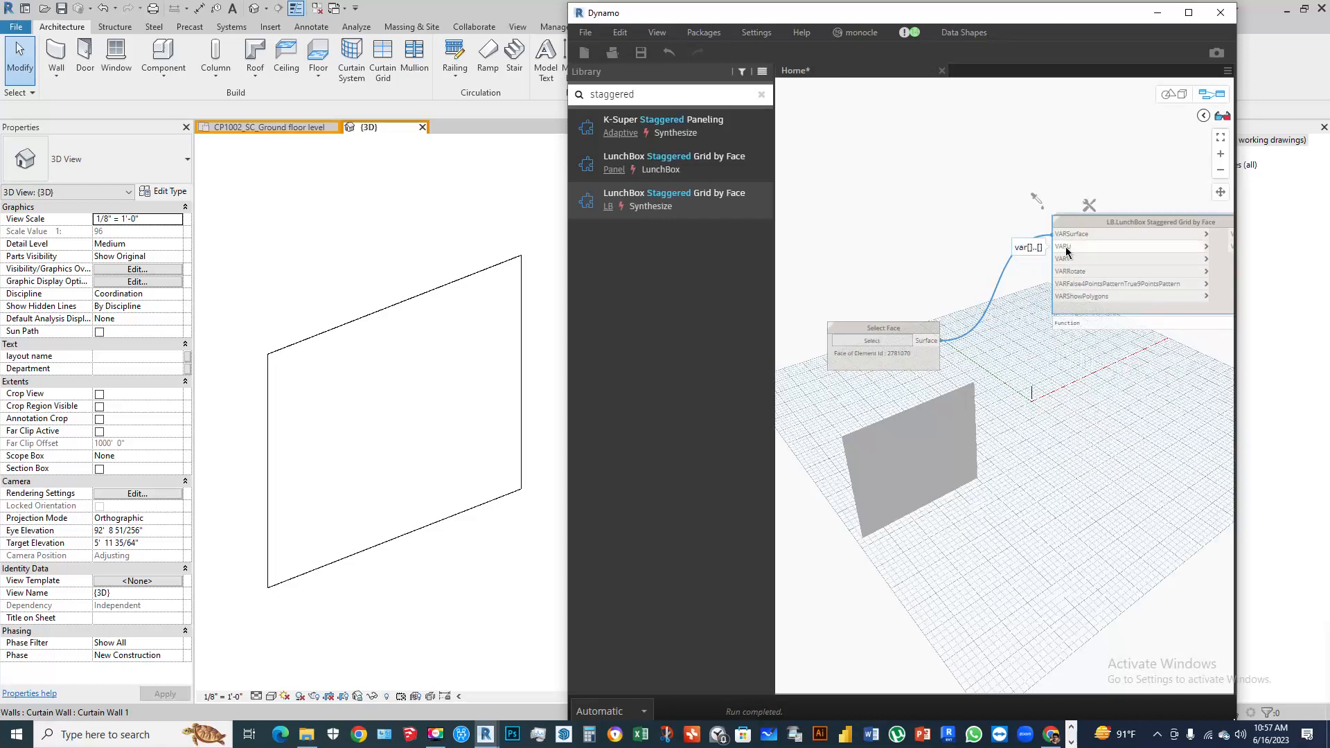
Add a Code Block with the values 30 and 20 and connect them to the staggered grid's VARU and VARV inputs
{"action": "right_click", "coordinate": [894, 244]}
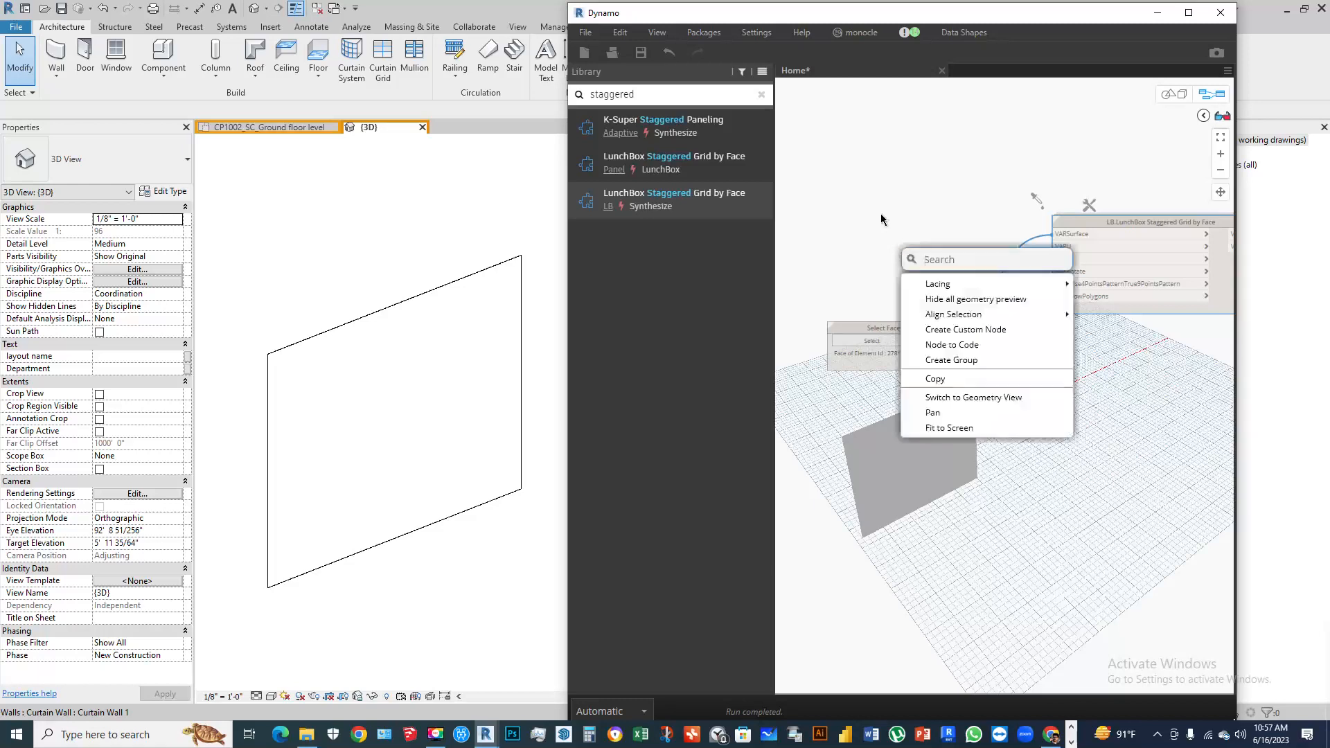
{"action": "double_click", "coordinate": [880, 212]}
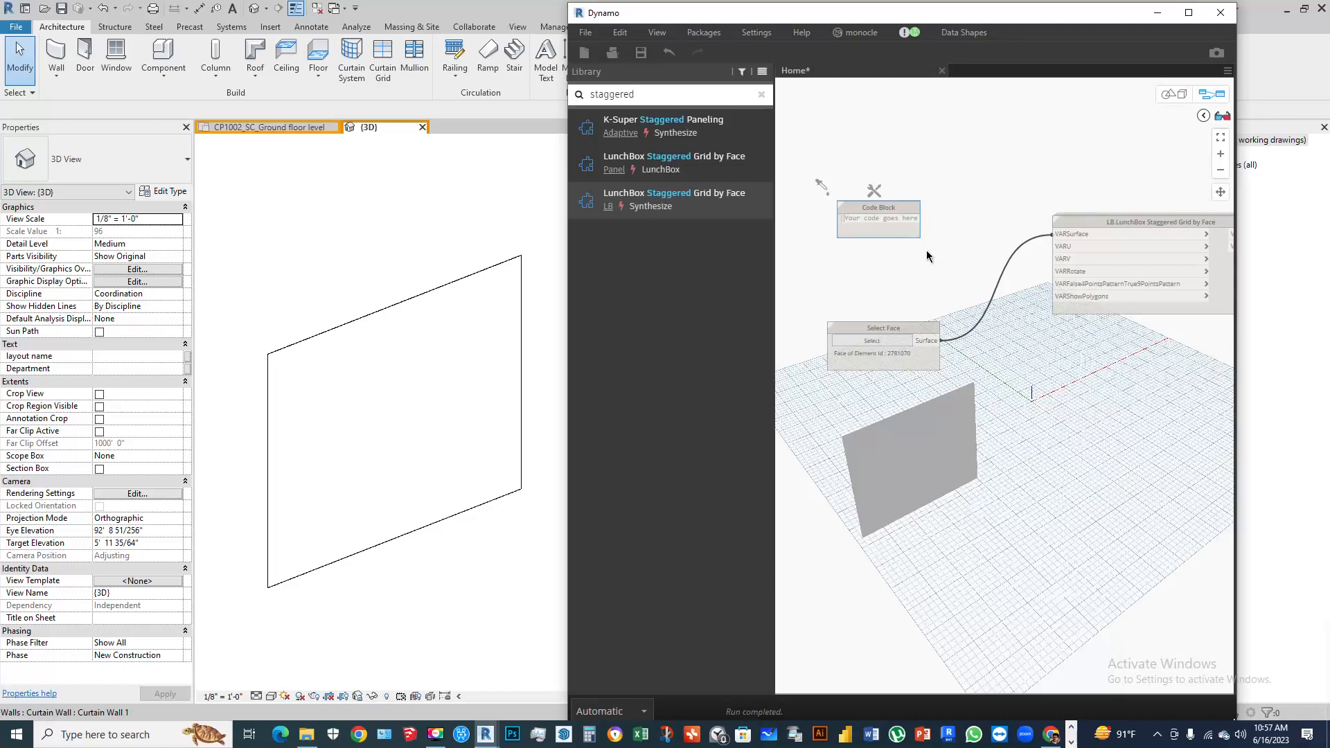
{"action": "type", "text": "38"}
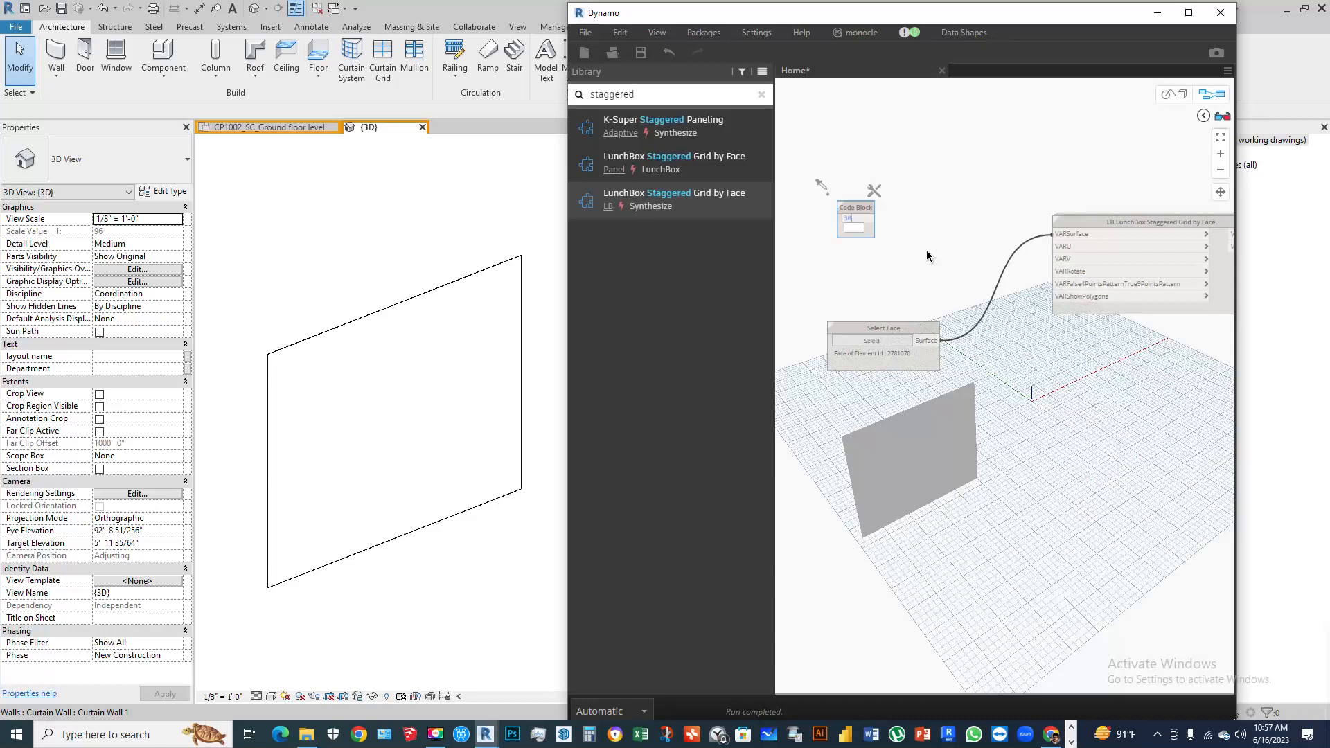
{"action": "left_click", "coordinate": [926, 251]}
{"action": "key", "text": "Return"}
{"action": "left_click", "coordinate": [926, 257]}
{"action": "left_click_drag", "start_coordinate": [872, 219], "coordinate": [1073, 257]}
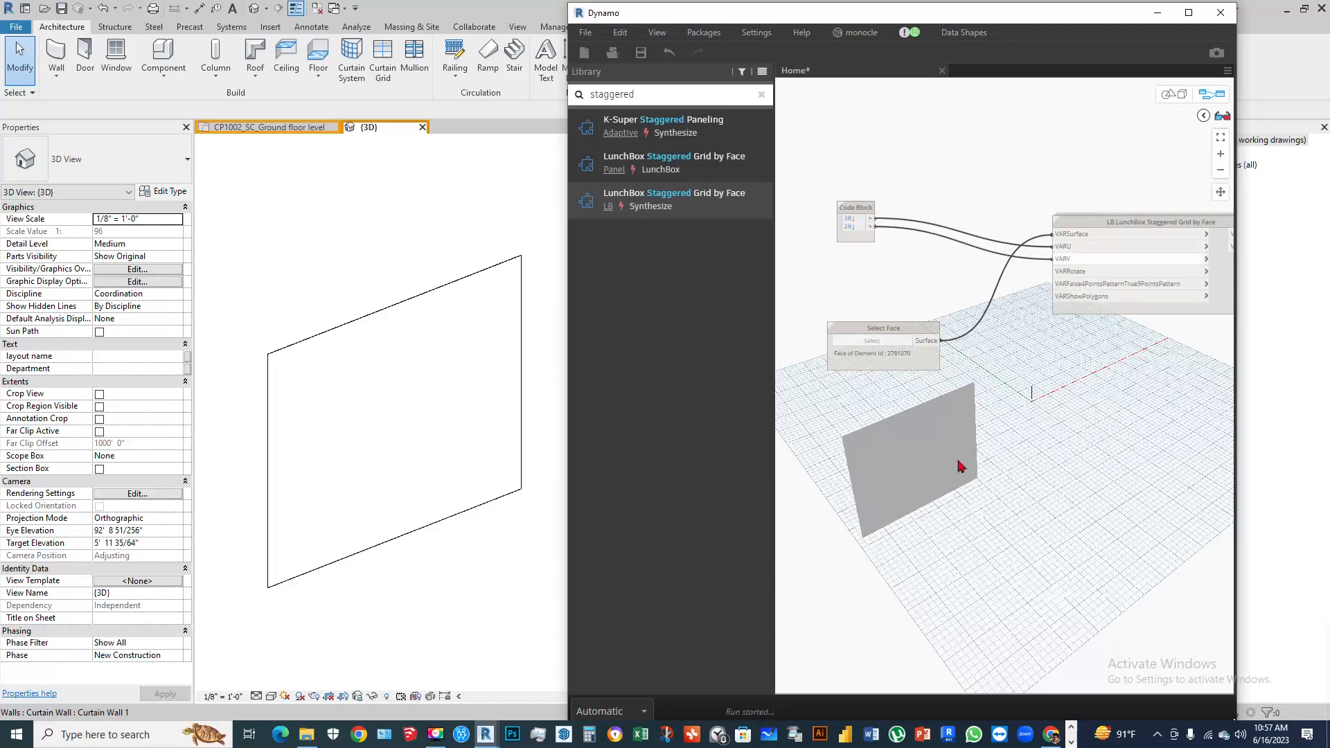
Inspect the staggered grid points on the wall surface up close in the background 3D preview
{"action": "middle_click_drag", "start_coordinate": [1025, 475], "coordinate": [1104, 479]}
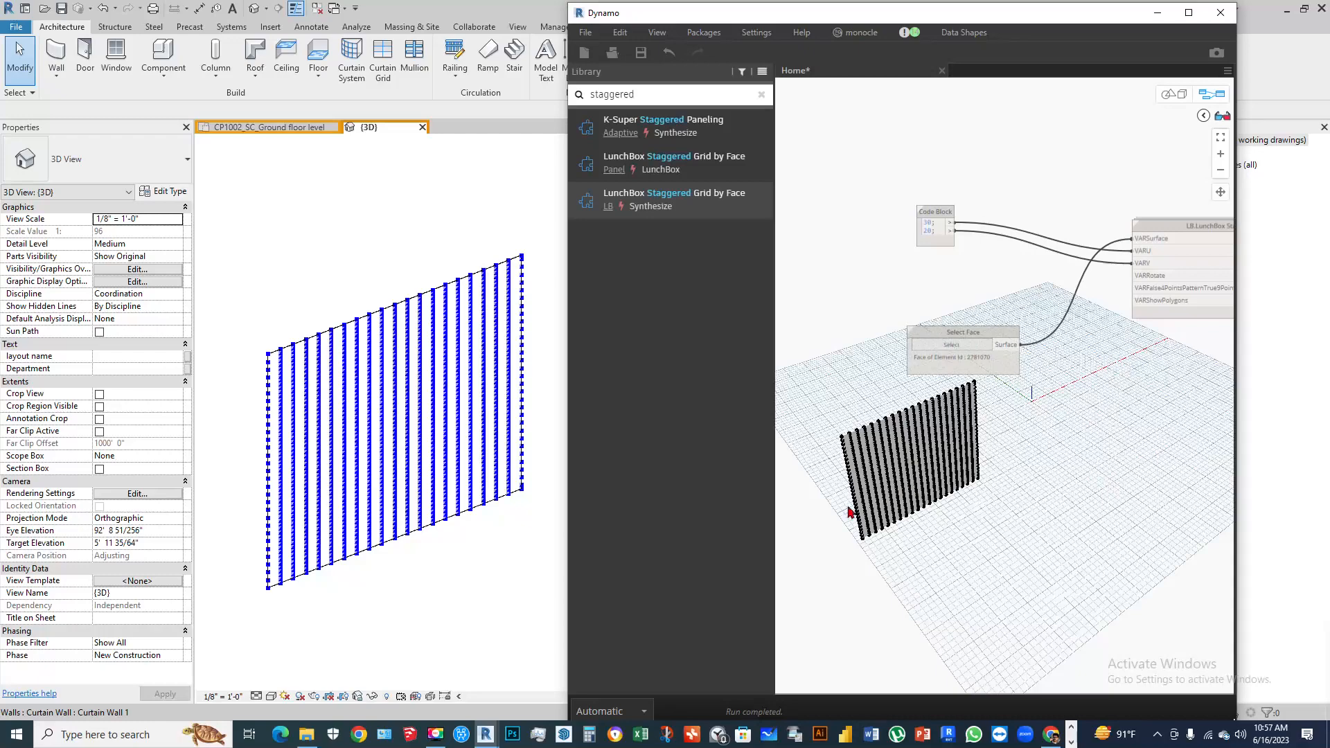
{"action": "scroll", "coordinate": [818, 506], "scroll_direction": "up", "scroll_amount": 1}
{"action": "left_click", "coordinate": [1172, 94]}
{"action": "scroll", "coordinate": [904, 476], "scroll_direction": "up", "scroll_amount": 5}
{"action": "middle_click_drag", "start_coordinate": [1116, 351], "coordinate": [1136, 341]}
{"action": "scroll", "coordinate": [881, 412], "scroll_direction": "down", "scroll_amount": 4}
{"action": "middle_click_drag", "start_coordinate": [1037, 376], "coordinate": [941, 423]}
{"action": "left_click", "coordinate": [1177, 96]}
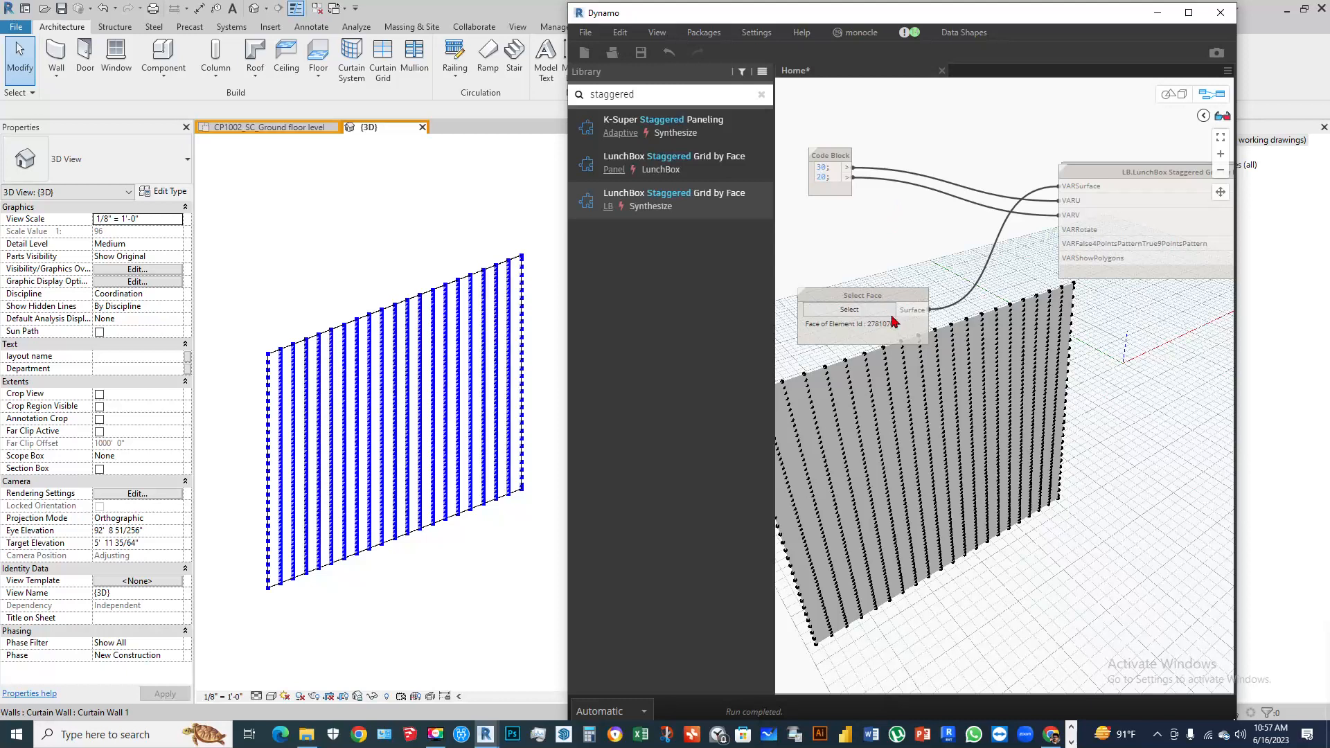
Move the Select Face node above the Code Block, clear of the wall preview
{"action": "left_click", "coordinate": [881, 296]}
{"action": "left_click_drag", "start_coordinate": [881, 297], "coordinate": [914, 75]}
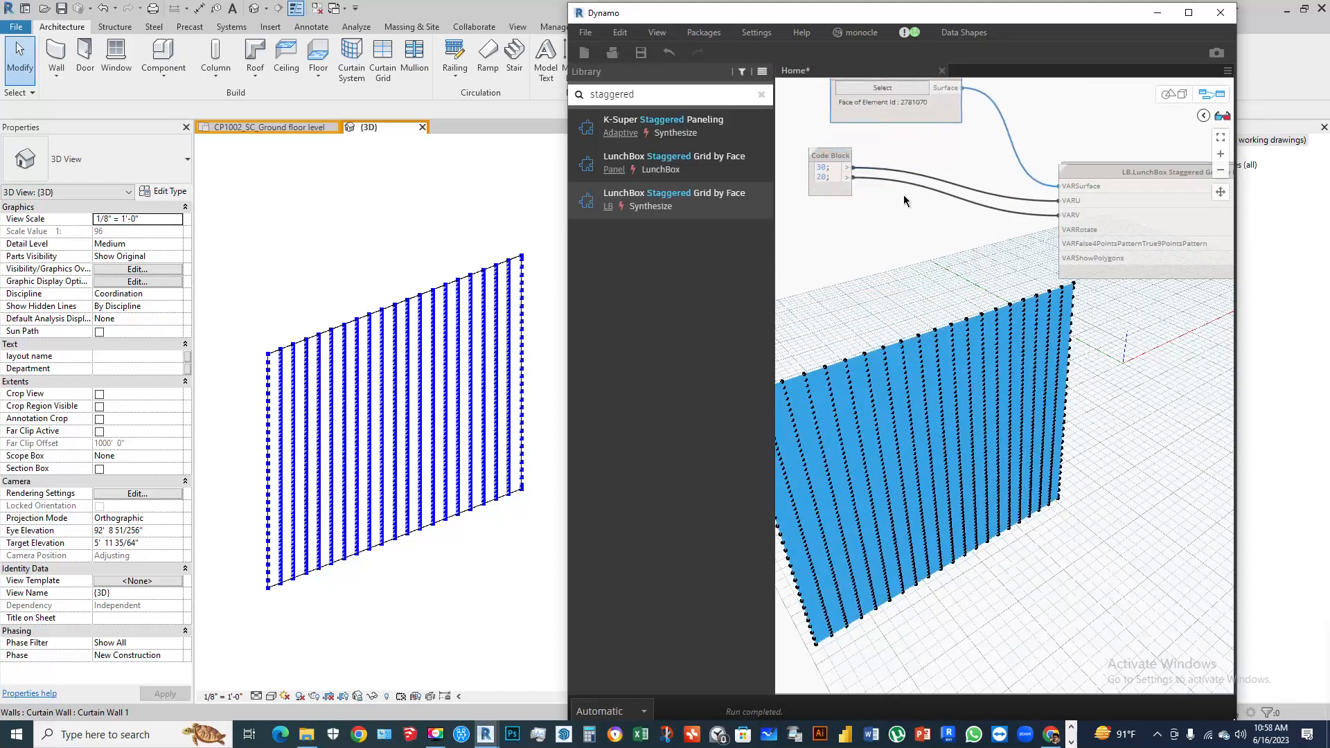
Add a Boolean node and place it just below the Code Block
{"action": "right_click", "coordinate": [859, 233]}
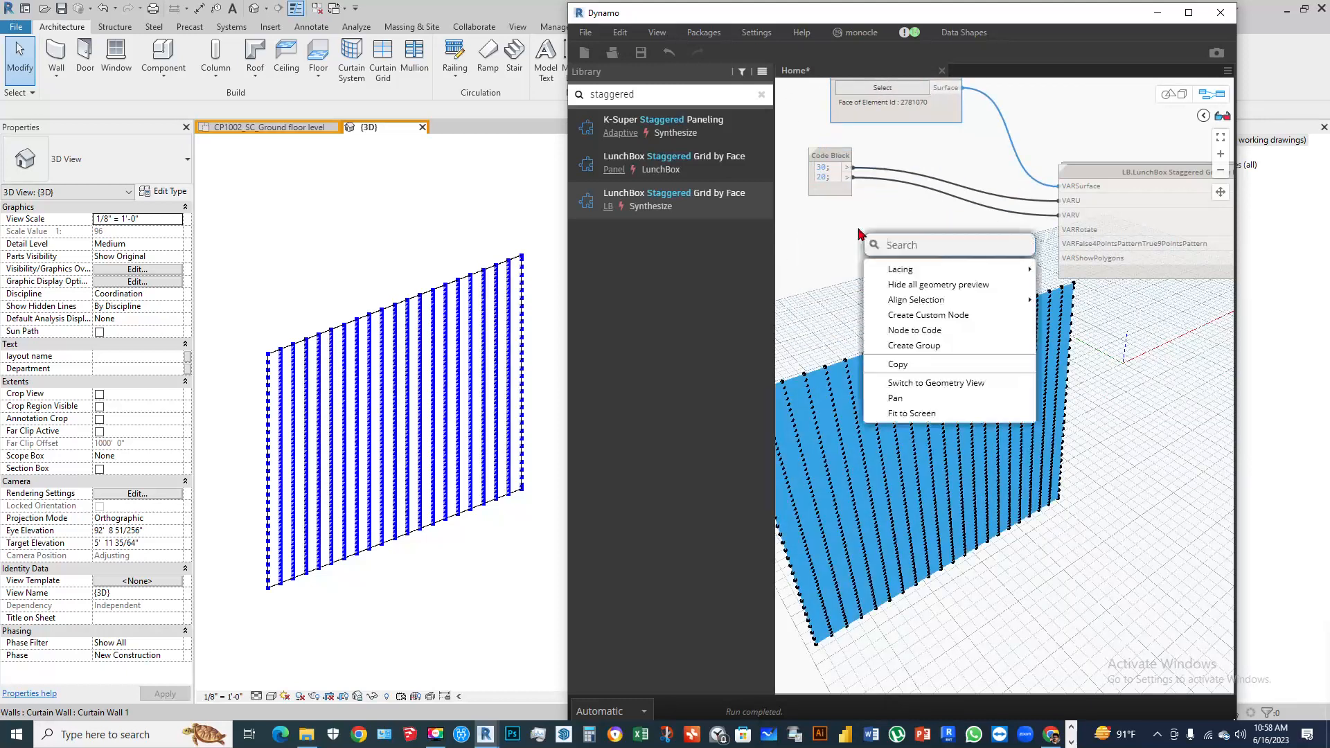
{"action": "left_click", "coordinate": [828, 265]}
{"action": "right_click", "coordinate": [845, 269]}
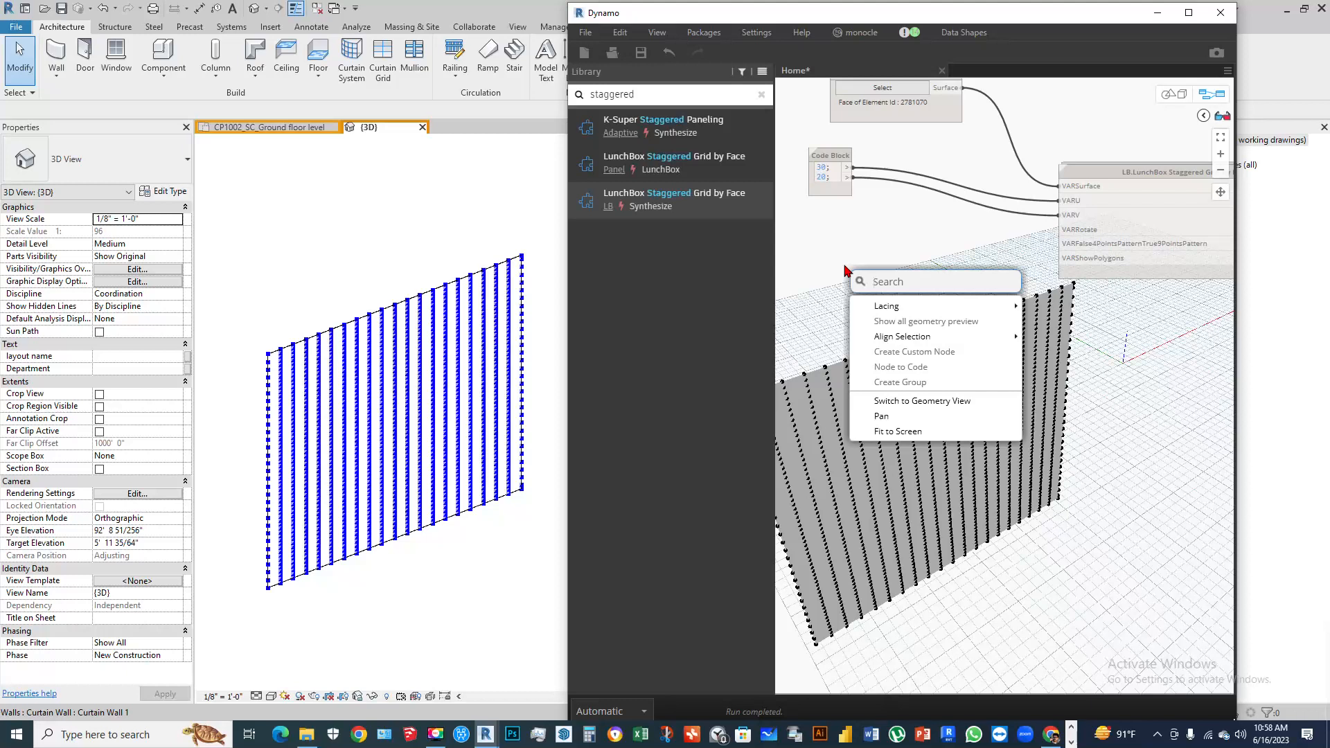
{"action": "type", "text": "bool"}
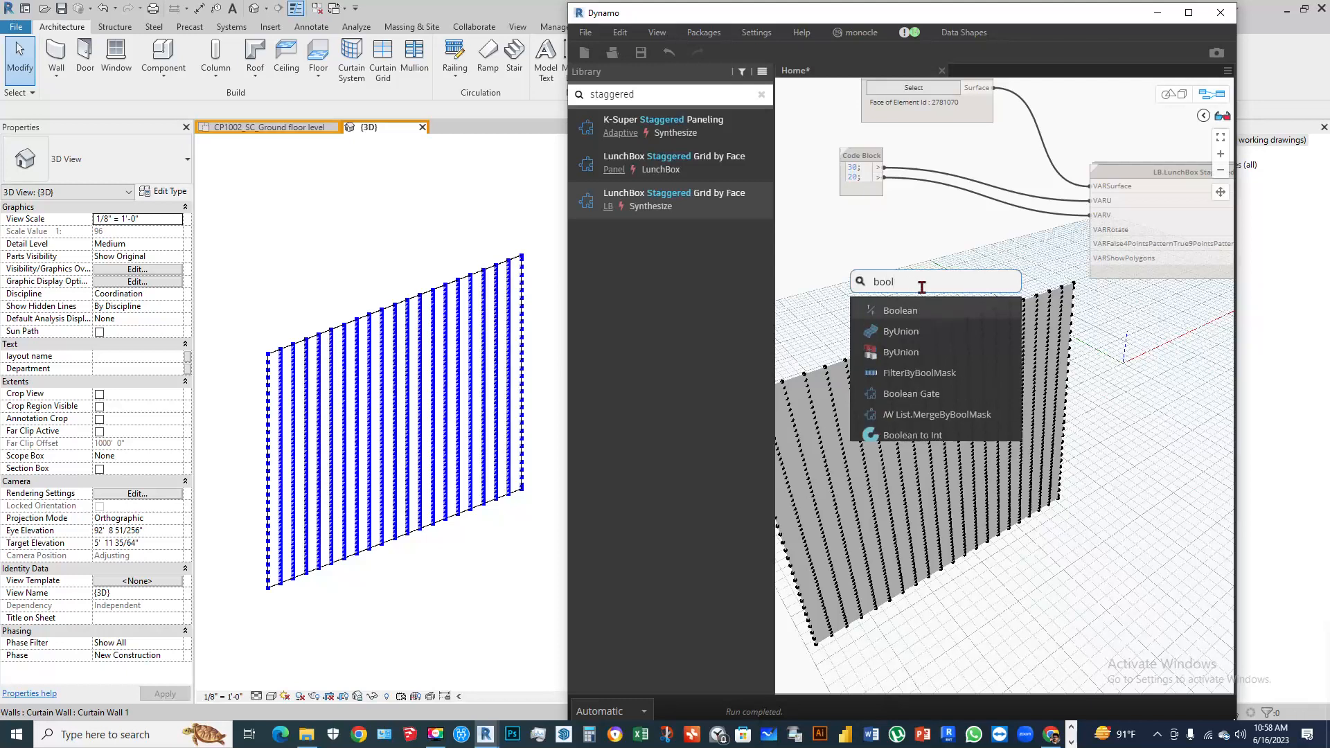
{"action": "left_click", "coordinate": [904, 310]}
{"action": "left_click_drag", "start_coordinate": [965, 325], "coordinate": [859, 236]}
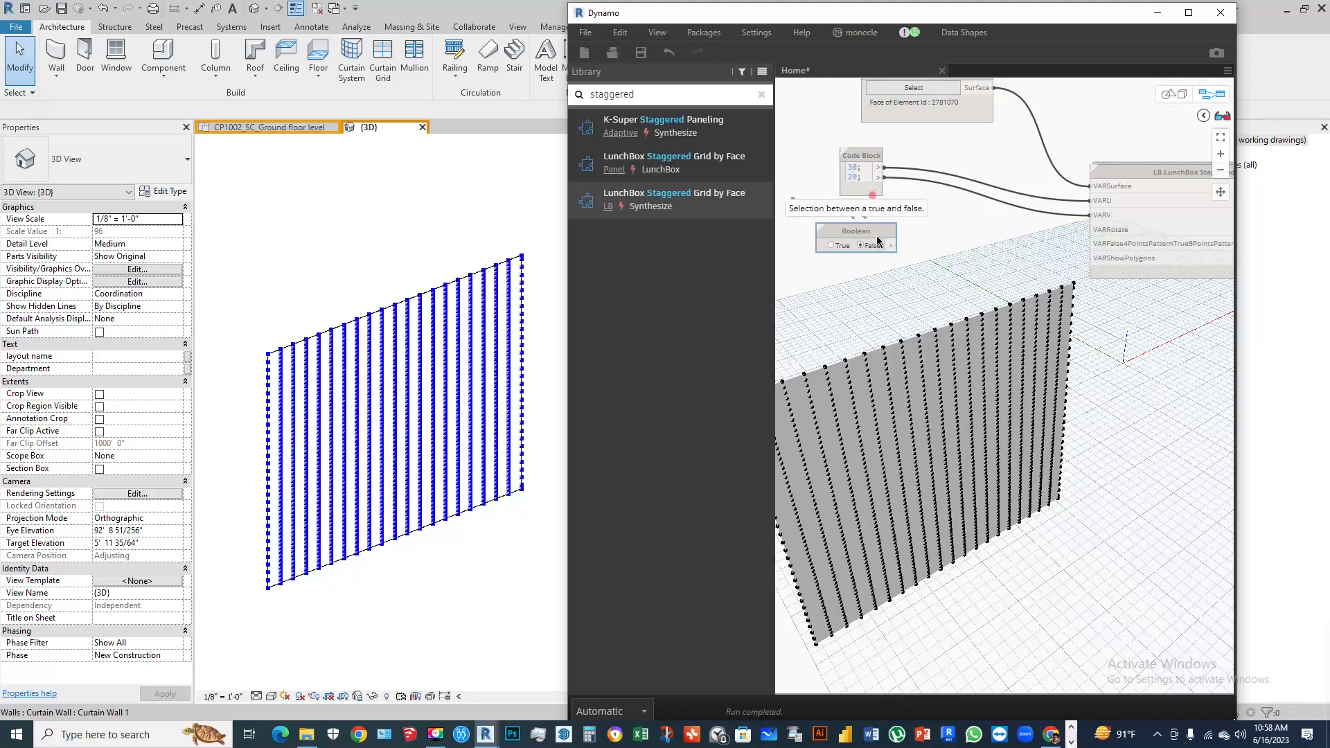
Duplicate the Boolean node twice and stack the two copies below the original
{"action": "key", "text": "ctrl+c"}
{"action": "key", "text": "ctrl+v"}
{"action": "left_click_drag", "start_coordinate": [958, 242], "coordinate": [856, 298]}
{"action": "key", "text": "ctrl+v"}
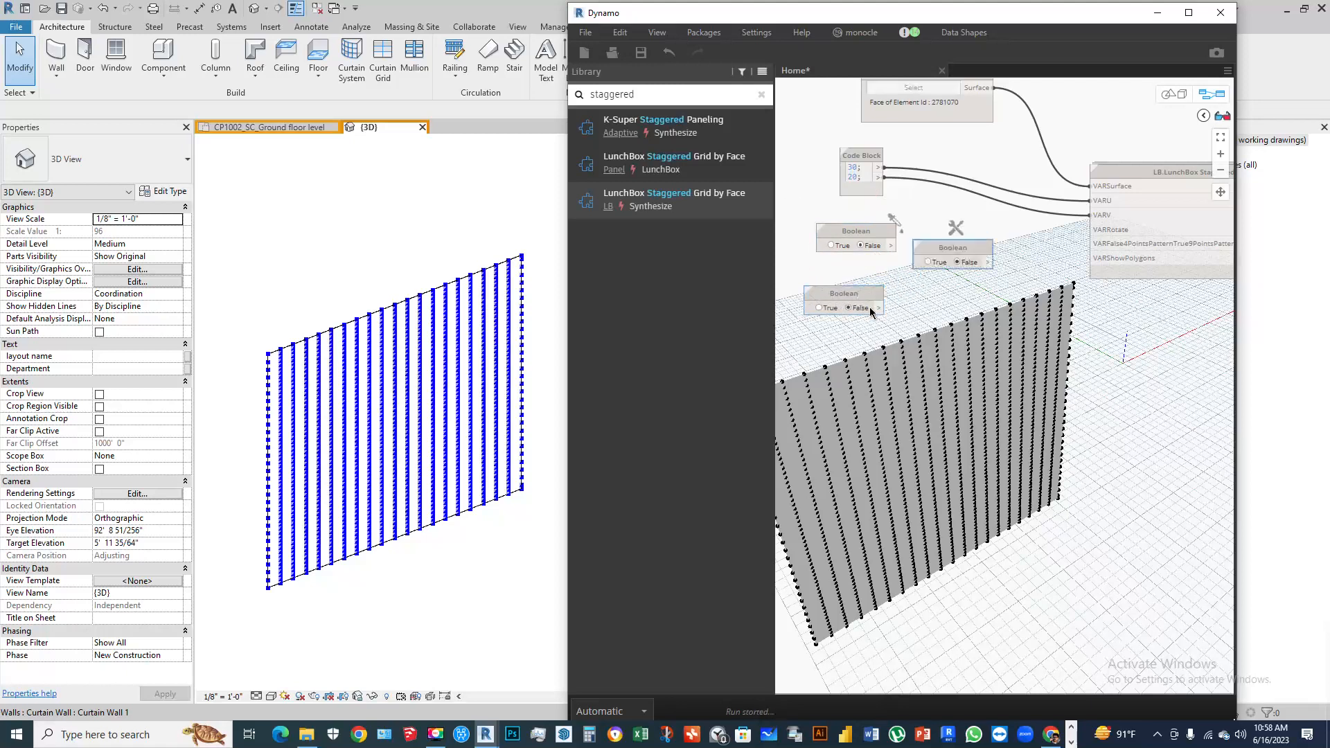
{"action": "left_click_drag", "start_coordinate": [969, 251], "coordinate": [886, 354]}
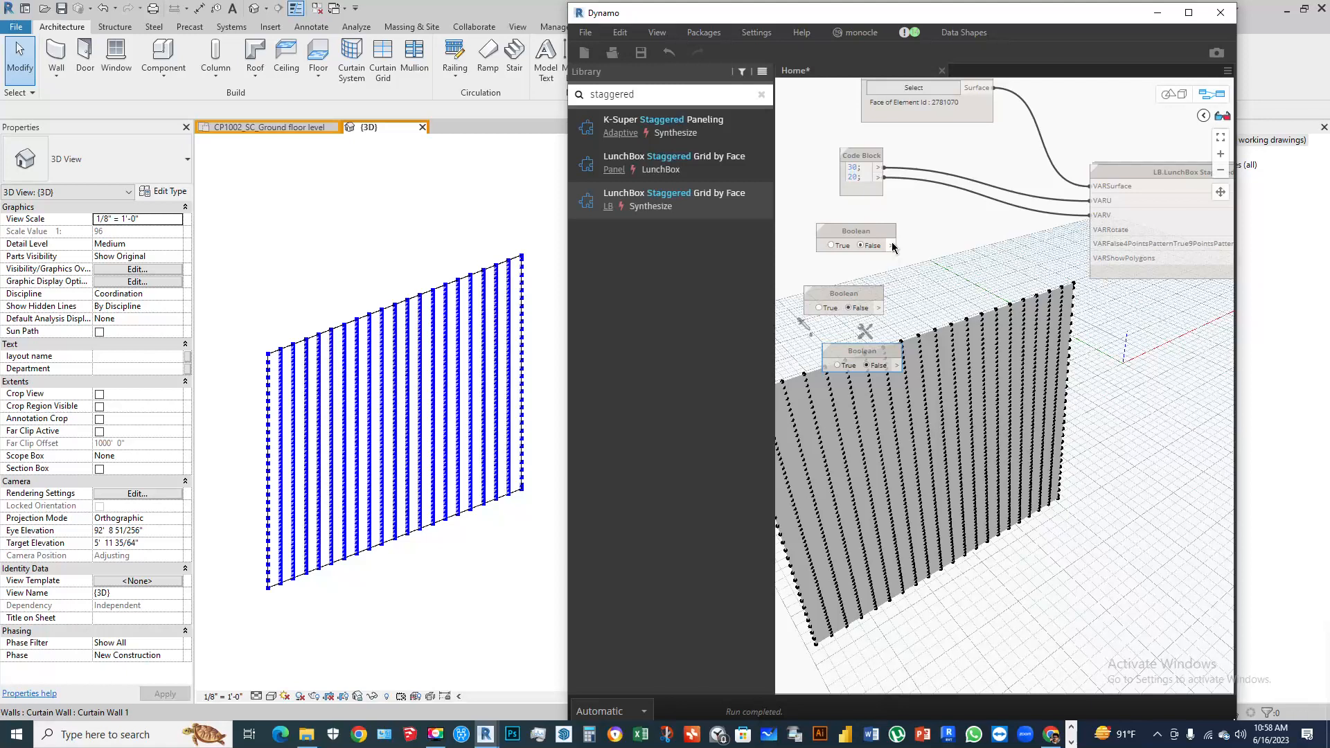
Connect the three Boolean nodes in order to the staggered grid's VARRotate, VARFalse4PointsPatternTrue9PointsPattern and VARShowPolygons inputs
{"action": "left_click_drag", "start_coordinate": [892, 246], "coordinate": [1104, 228]}
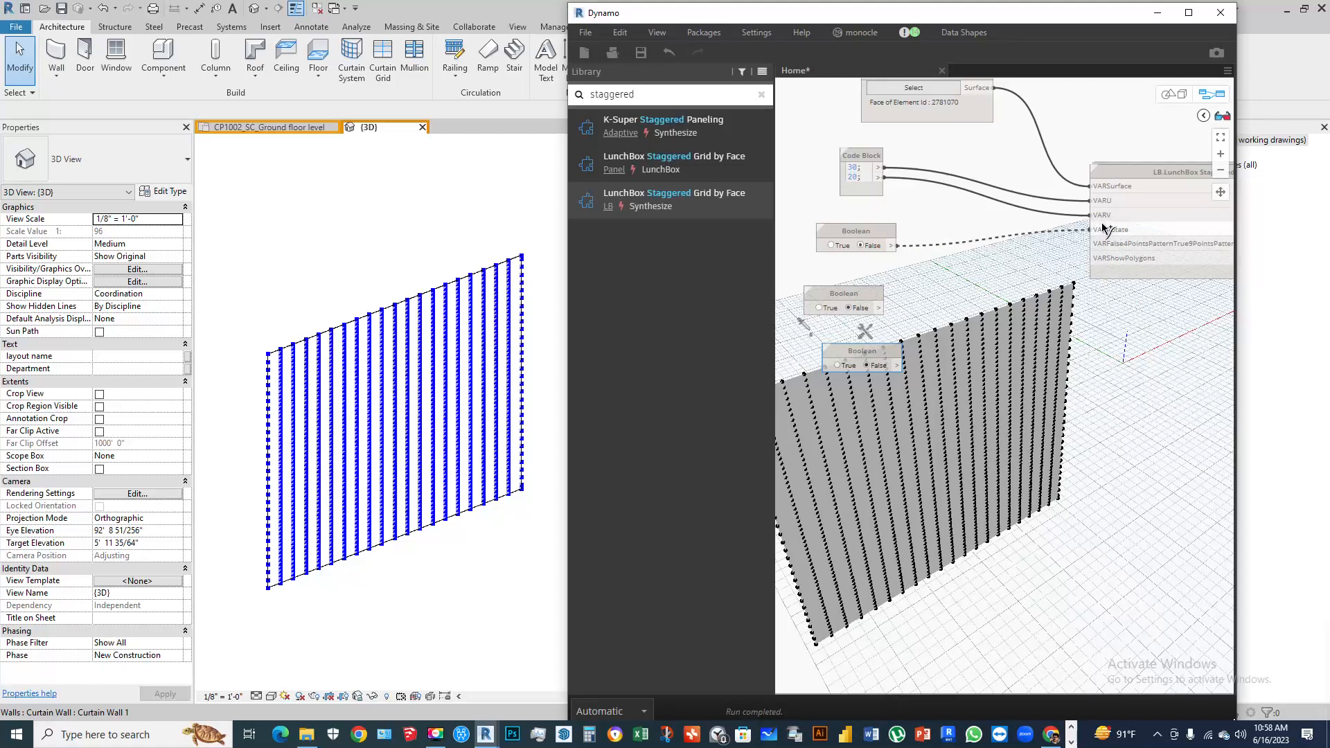
{"action": "left_click", "coordinate": [1104, 229]}
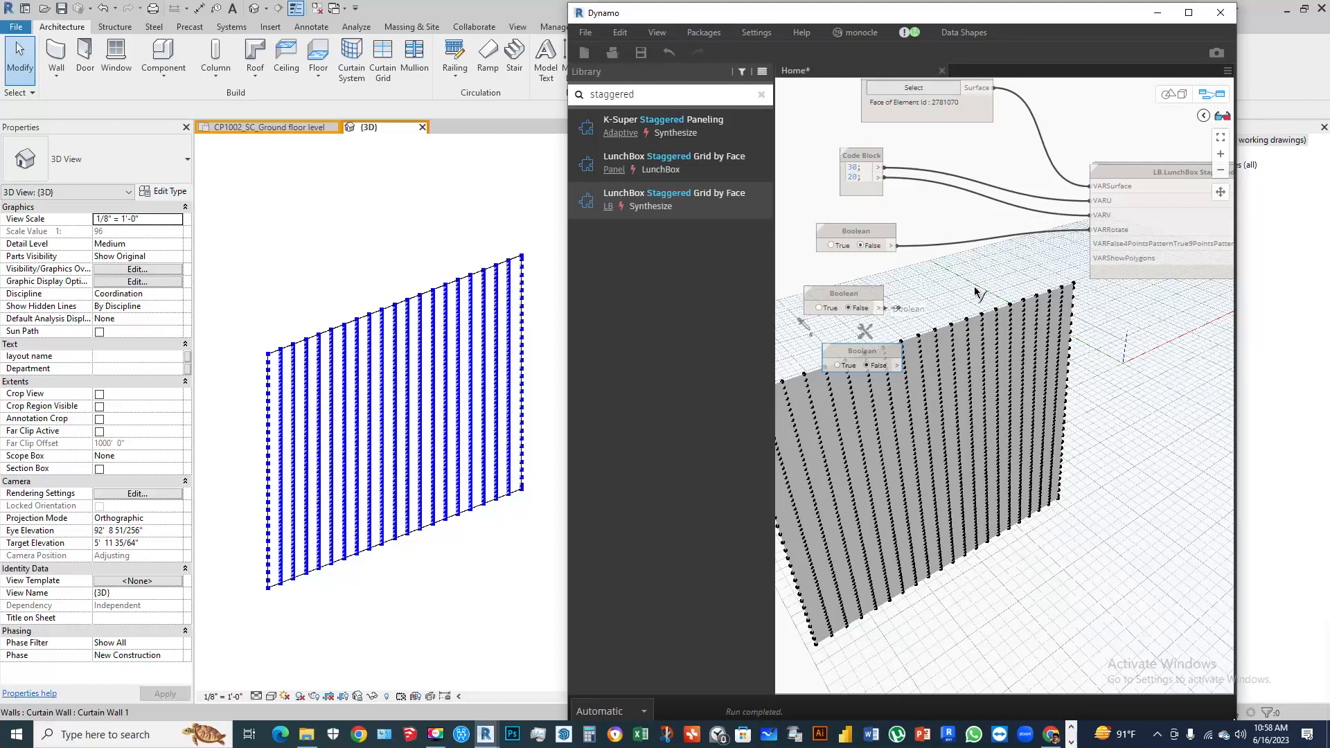
{"action": "left_click", "coordinate": [1094, 243]}
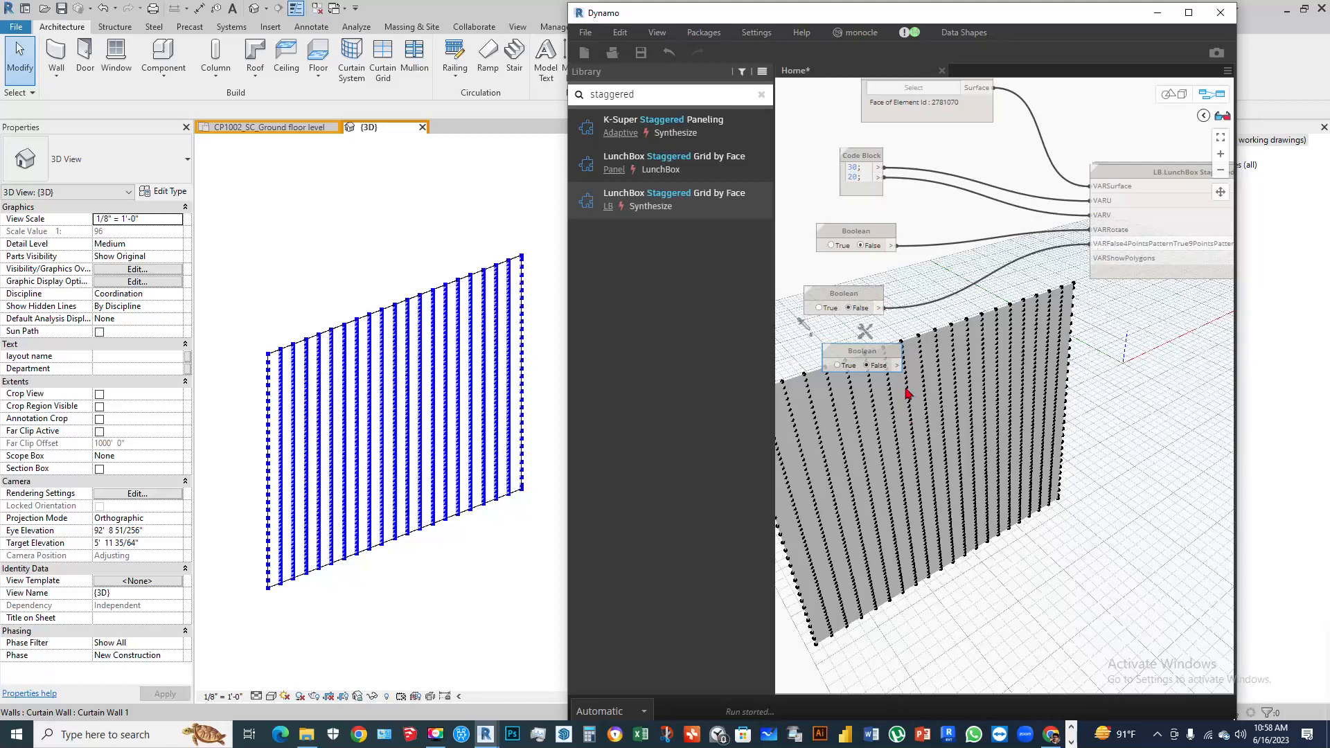
{"action": "left_click", "coordinate": [897, 365]}
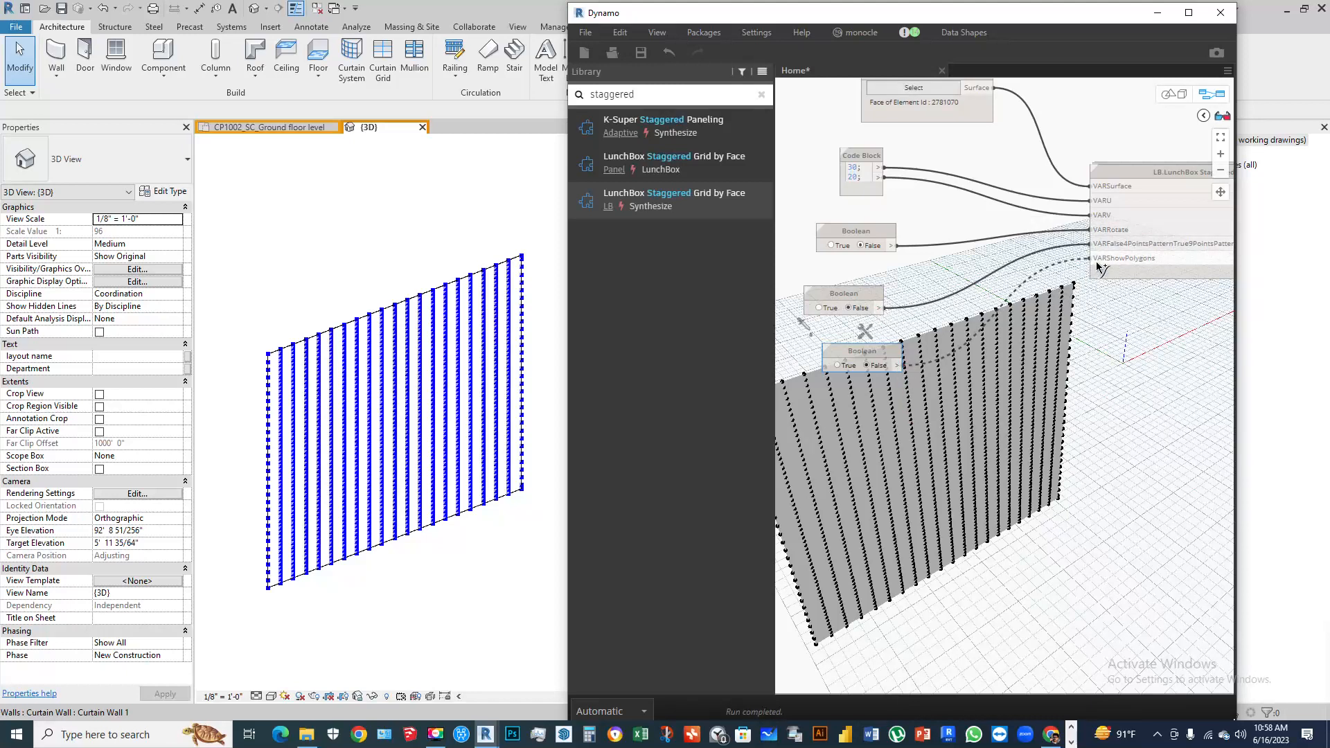
{"action": "left_click", "coordinate": [1095, 258]}
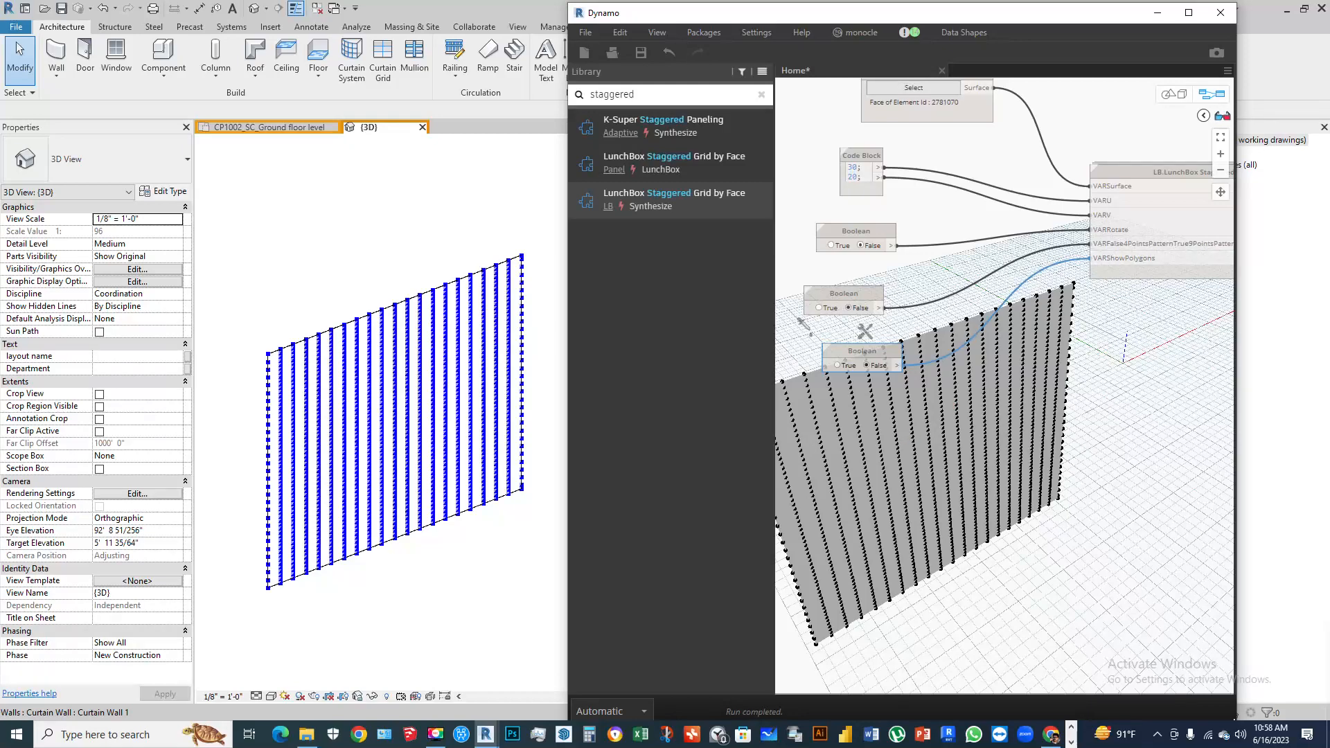
Set the Boolean feeding the staggered grid's VARRotate input to True
{"action": "scroll", "coordinate": [980, 360], "scroll_direction": "down", "scroll_amount": 4}
{"action": "scroll", "coordinate": [926, 338], "scroll_direction": "up", "scroll_amount": 4}
{"action": "scroll", "coordinate": [839, 290], "scroll_direction": "up", "scroll_amount": 3}
{"action": "scroll", "coordinate": [847, 289], "scroll_direction": "down", "scroll_amount": 3}
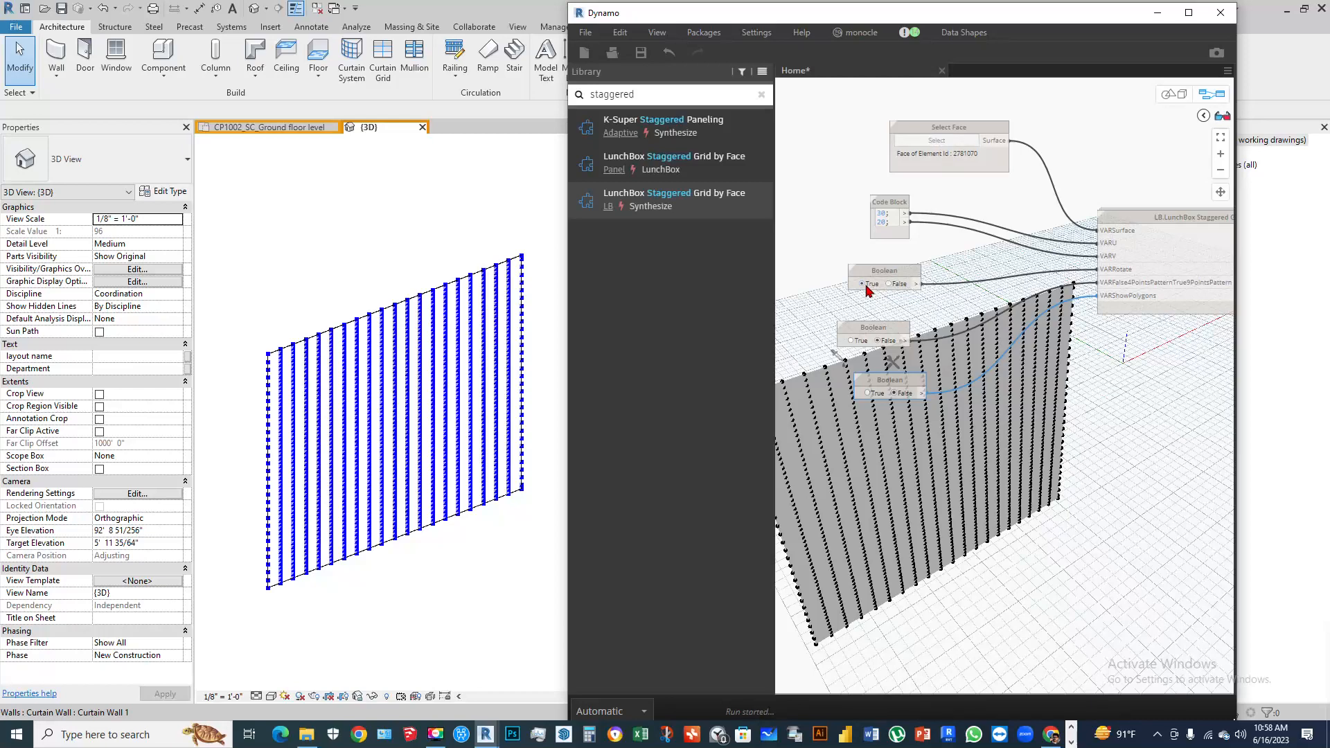
{"action": "left_click", "coordinate": [863, 284]}
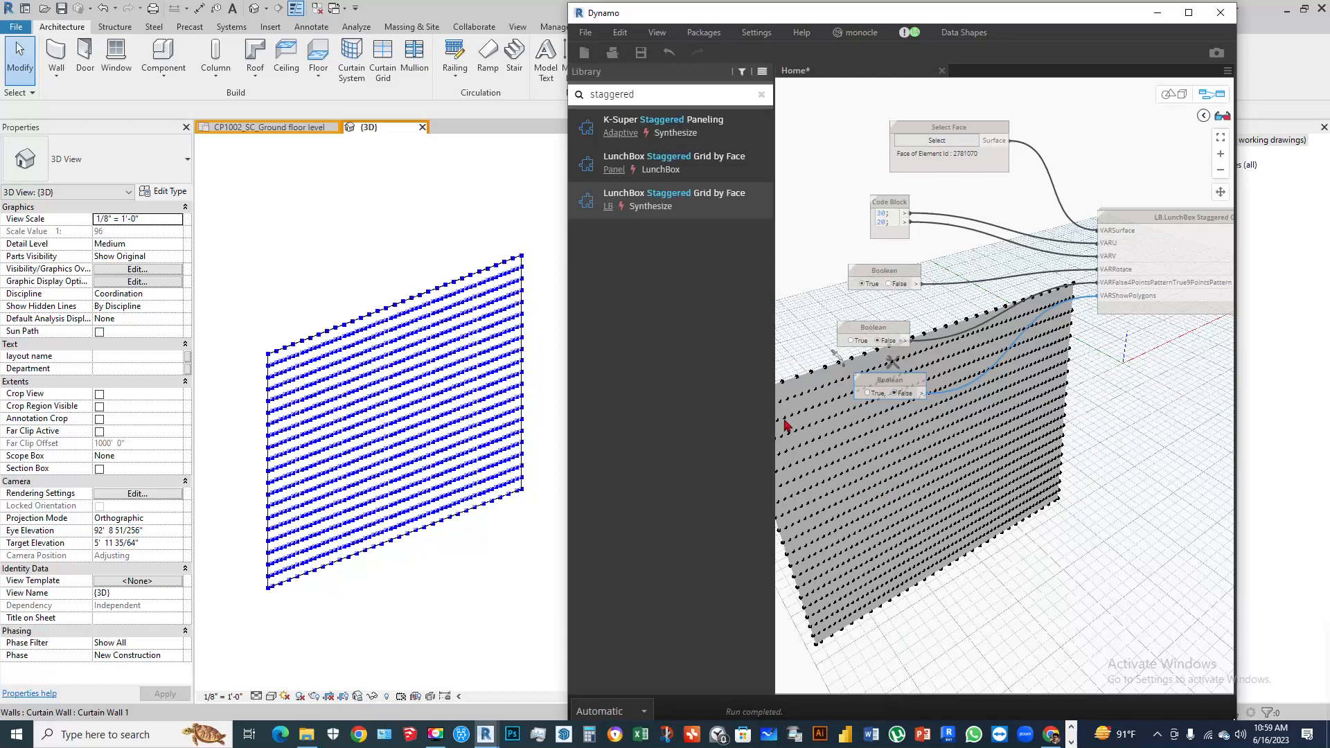
Move the lower two Boolean nodes closer below the first one and set the one feeding VARShowPolygons to True
{"action": "middle_click_drag", "start_coordinate": [928, 471], "coordinate": [898, 417]}
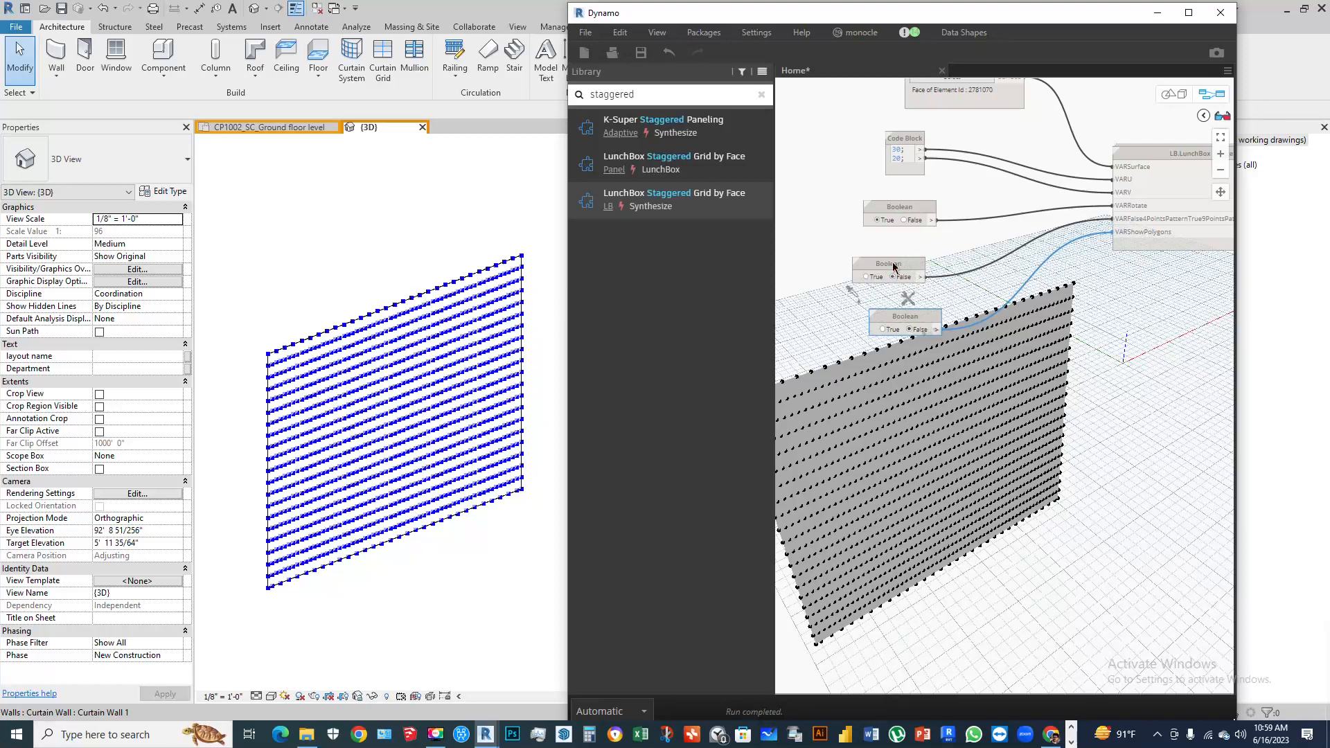
{"action": "left_click_drag", "start_coordinate": [894, 266], "coordinate": [928, 250]}
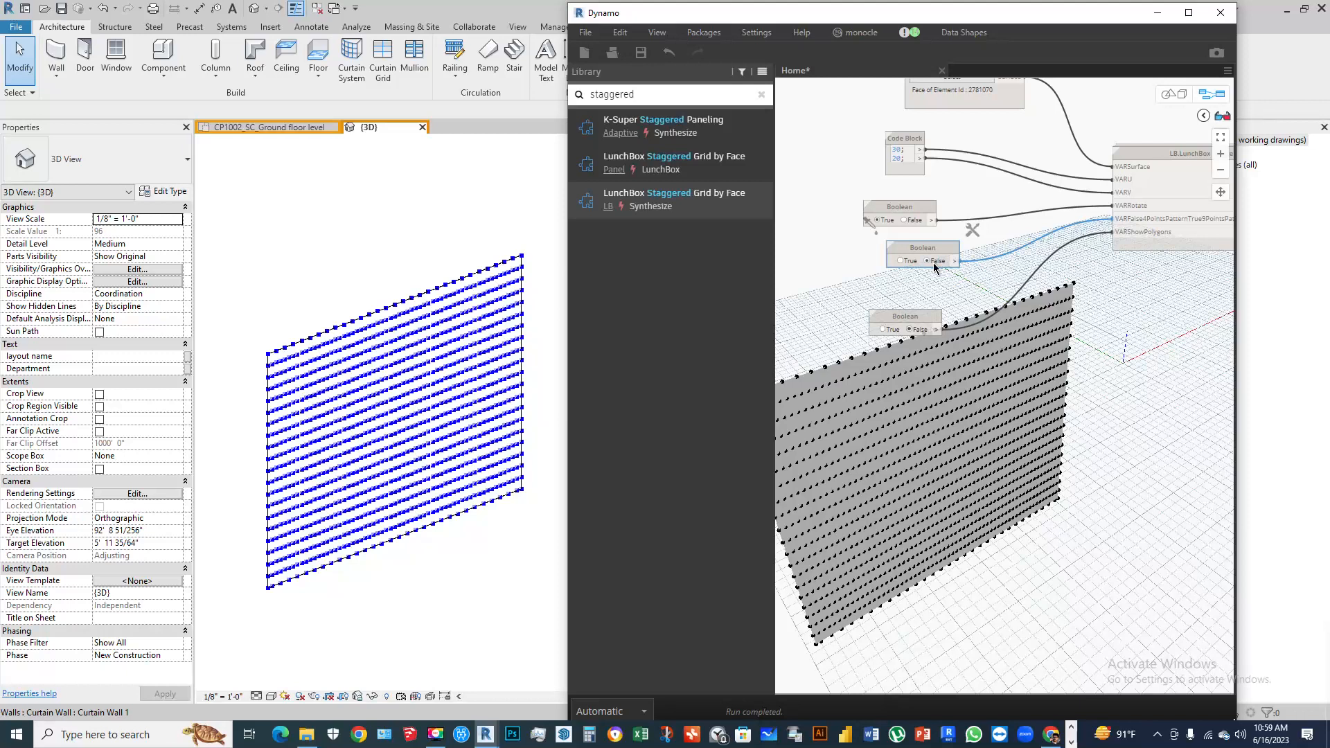
{"action": "left_click_drag", "start_coordinate": [915, 318], "coordinate": [951, 281]}
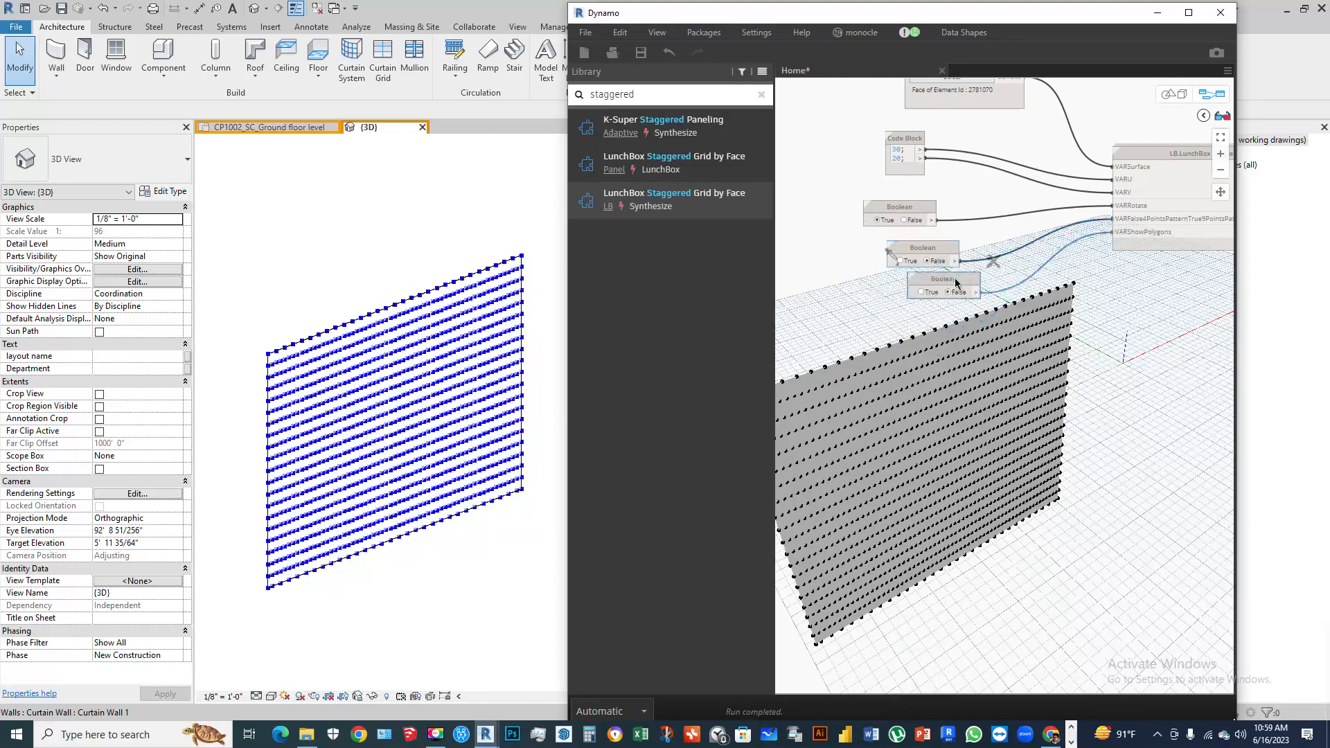
{"action": "left_click", "coordinate": [917, 292]}
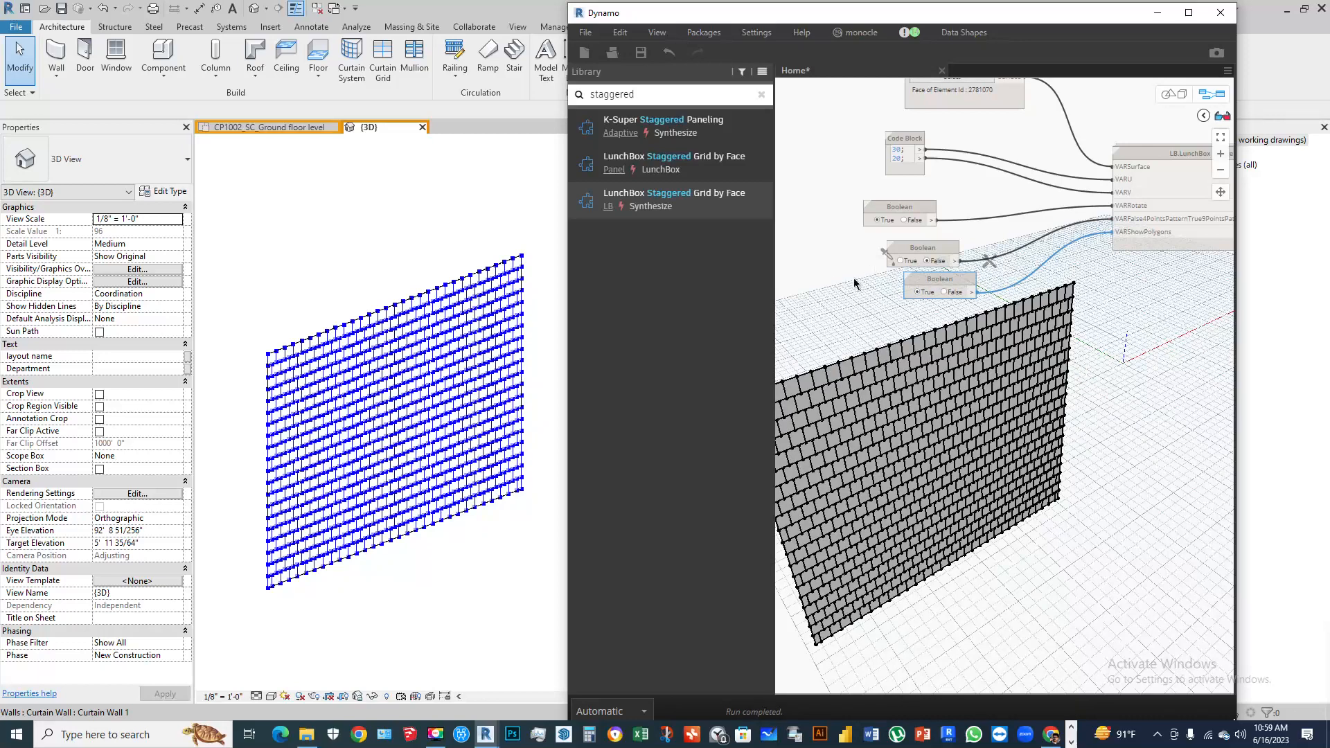
Inspect the staggered panel polygons on the wall surface up close in the 3D preview
{"action": "left_click", "coordinate": [1173, 96]}
{"action": "mouse_move", "coordinate": [971, 460]}
{"action": "right_mouse_down"}
{"action": "mouse_move", "coordinate": [964, 437]}
{"action": "mouse_move", "coordinate": [978, 438]}
{"action": "right_mouse_up"}
{"action": "scroll", "coordinate": [849, 208], "scroll_direction": "up", "scroll_amount": 3}
{"action": "middle_click_drag", "start_coordinate": [878, 261], "coordinate": [909, 285]}
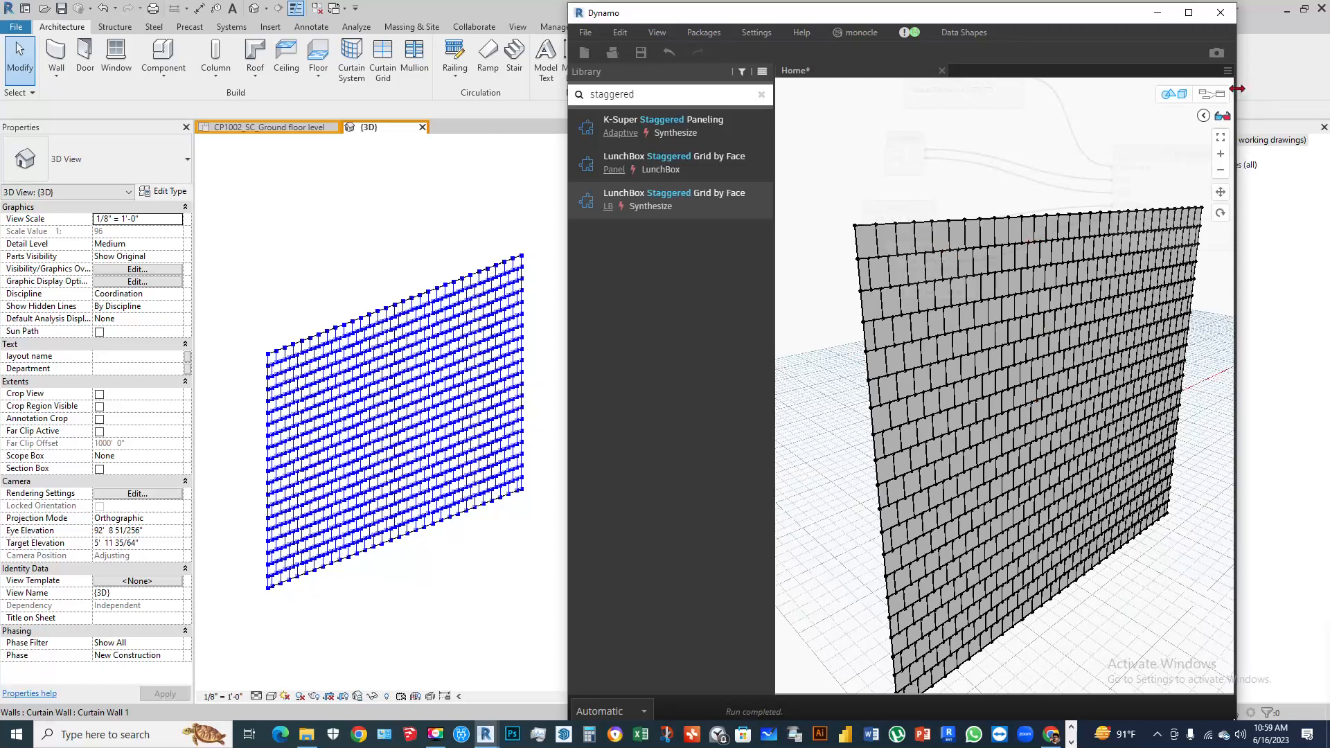
{"action": "left_click", "coordinate": [1174, 94]}
{"action": "middle_click_drag", "start_coordinate": [1053, 341], "coordinate": [977, 291]}
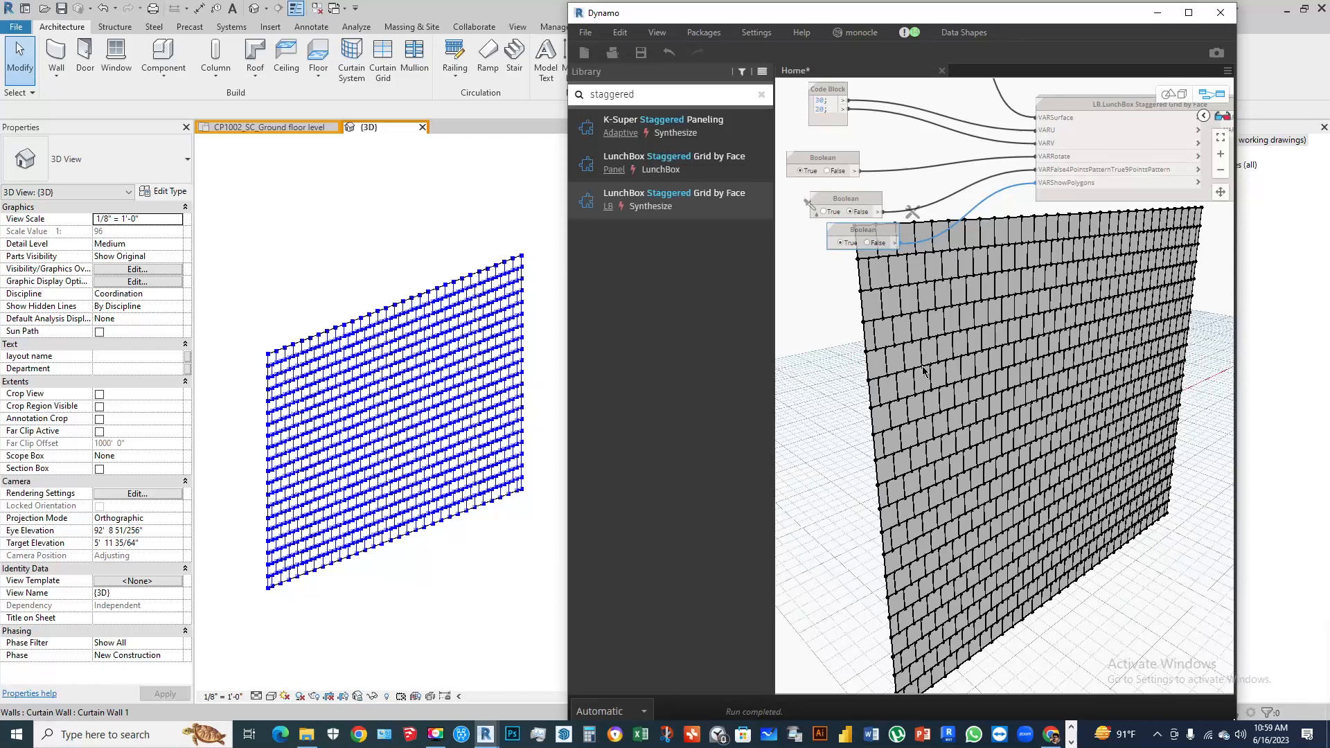
{"action": "middle_click_drag", "start_coordinate": [991, 338], "coordinate": [968, 339]}
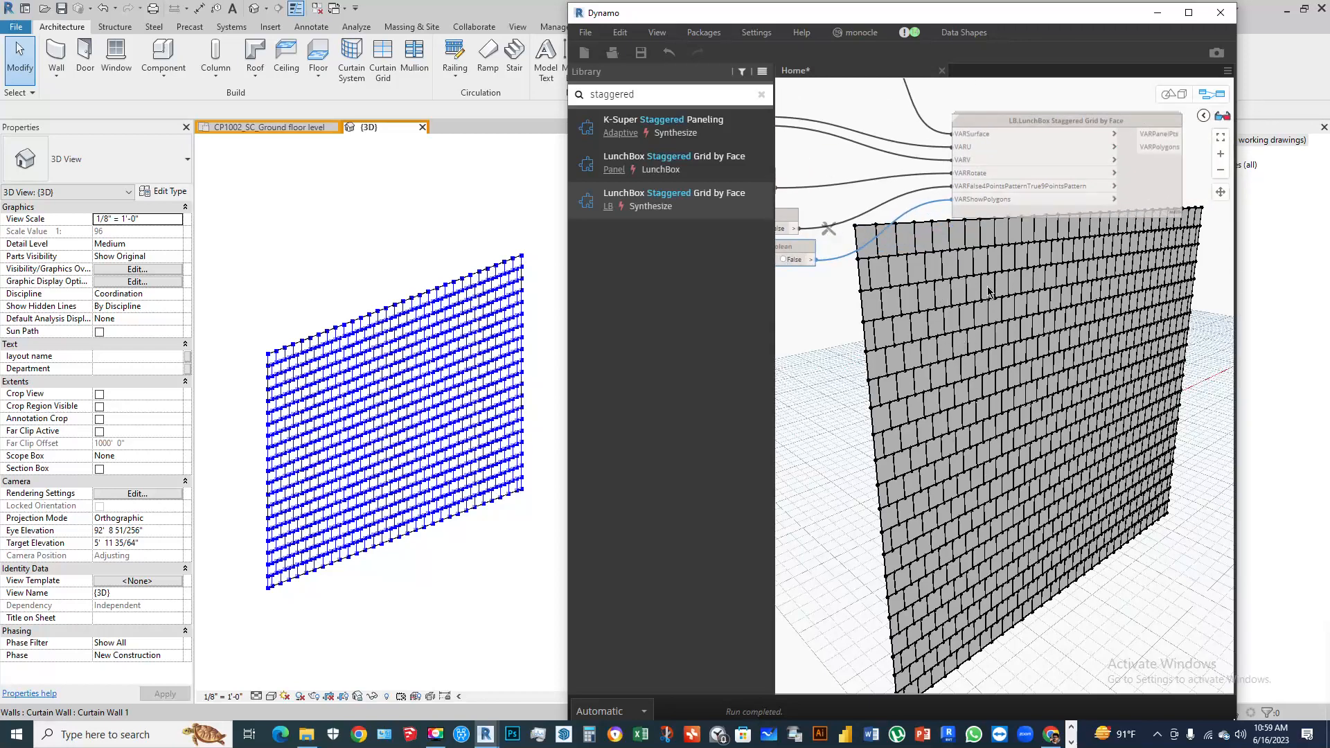
Set the Code Block's second value, which feeds VARV, to 10
{"action": "middle_click_drag", "start_coordinate": [974, 212], "coordinate": [1028, 343]}
{"action": "scroll", "coordinate": [898, 291], "scroll_direction": "up", "scroll_amount": 2}
{"action": "middle_click_drag", "start_coordinate": [910, 297], "coordinate": [1055, 315]}
{"action": "scroll", "coordinate": [1157, 247], "scroll_direction": "up", "scroll_amount": 2}
{"action": "middle_click_drag", "start_coordinate": [1075, 246], "coordinate": [1158, 280]}
{"action": "middle_click_drag", "start_coordinate": [1049, 275], "coordinate": [1157, 280]}
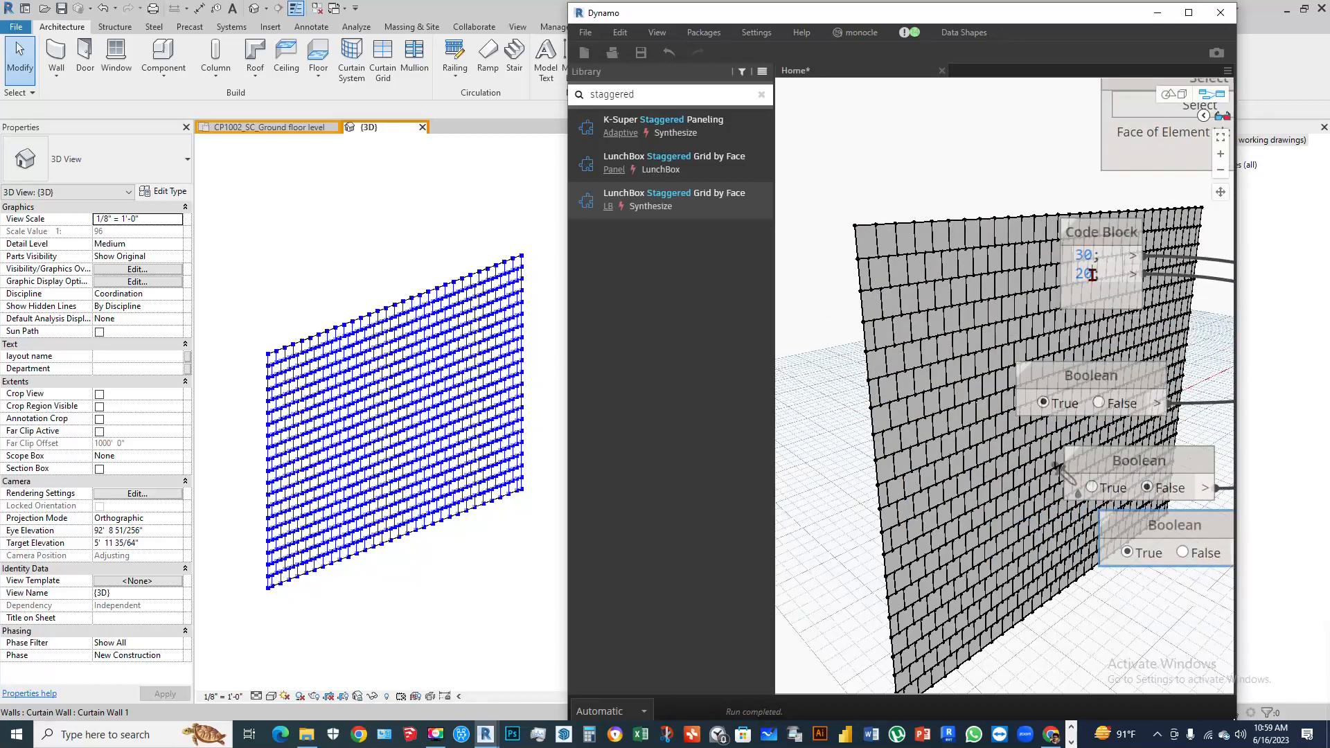
{"action": "middle_click_drag", "start_coordinate": [1091, 275], "coordinate": [1017, 265]}
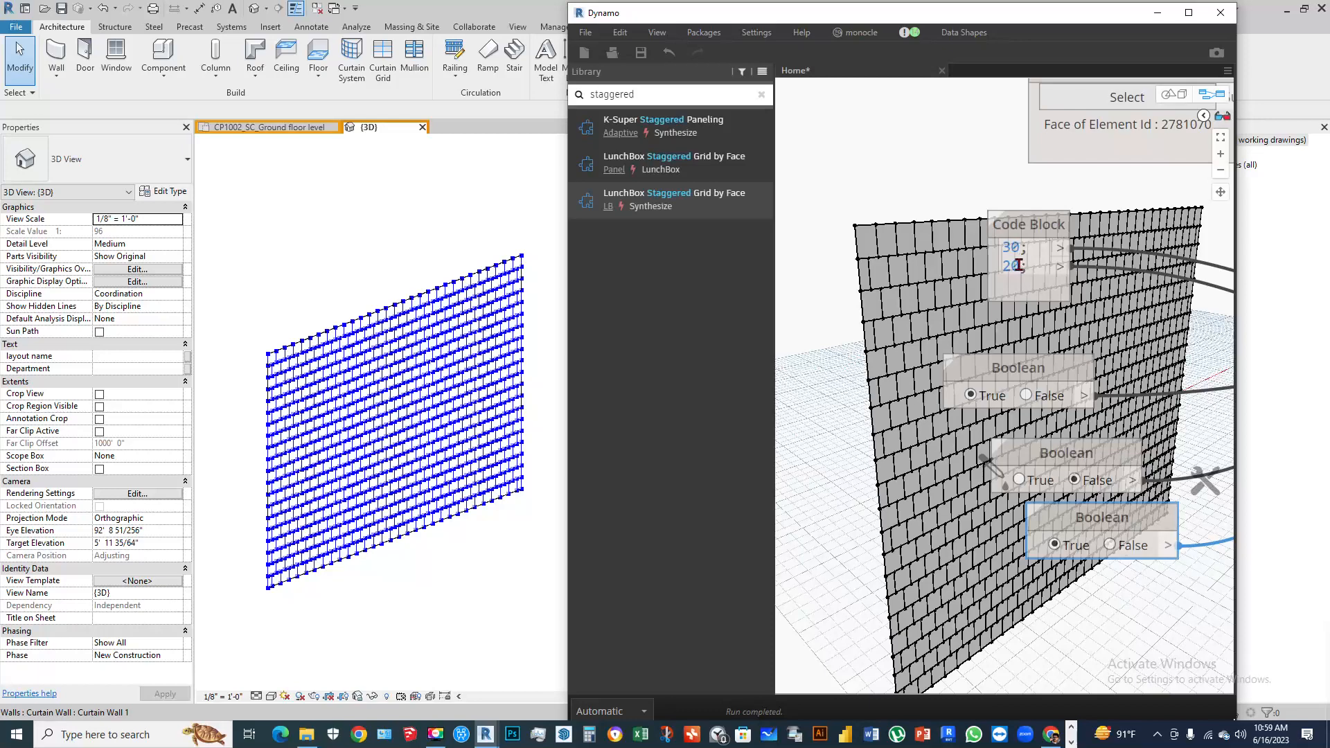
{"action": "left_click_drag", "start_coordinate": [1017, 266], "coordinate": [995, 265]}
{"action": "type", "text": "10"}
{"action": "left_click", "coordinate": [933, 275]}
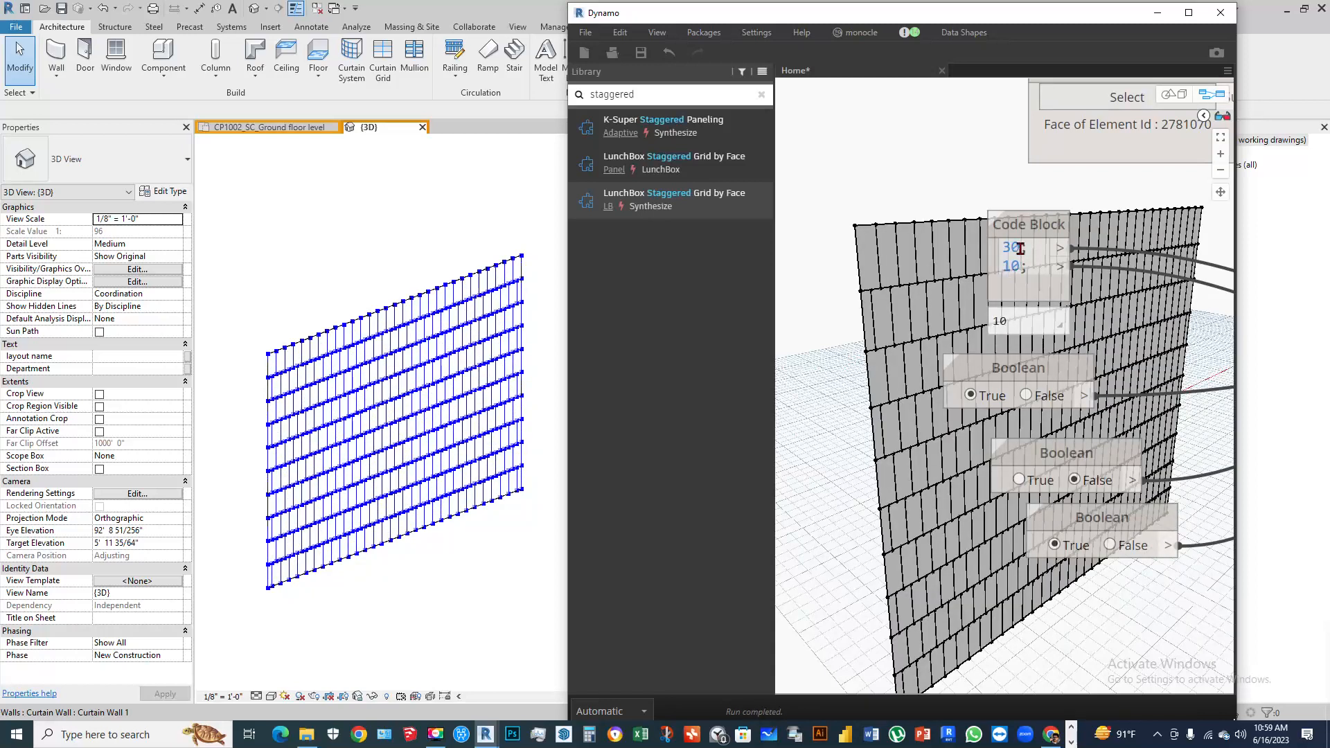
Set the Code Block's first value, which feeds VARU, to 20
{"action": "left_click_drag", "start_coordinate": [1020, 248], "coordinate": [978, 251]}
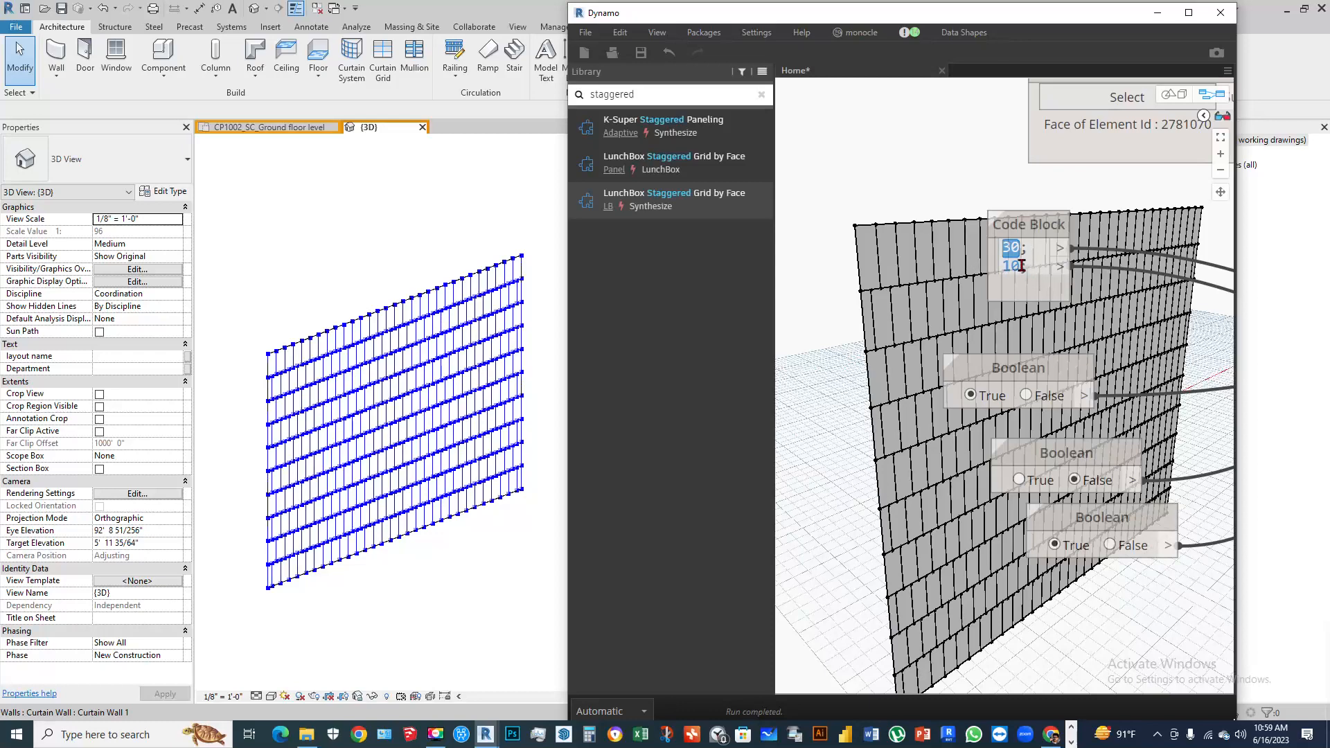
{"action": "type", "text": "20"}
{"action": "left_click", "coordinate": [866, 257]}
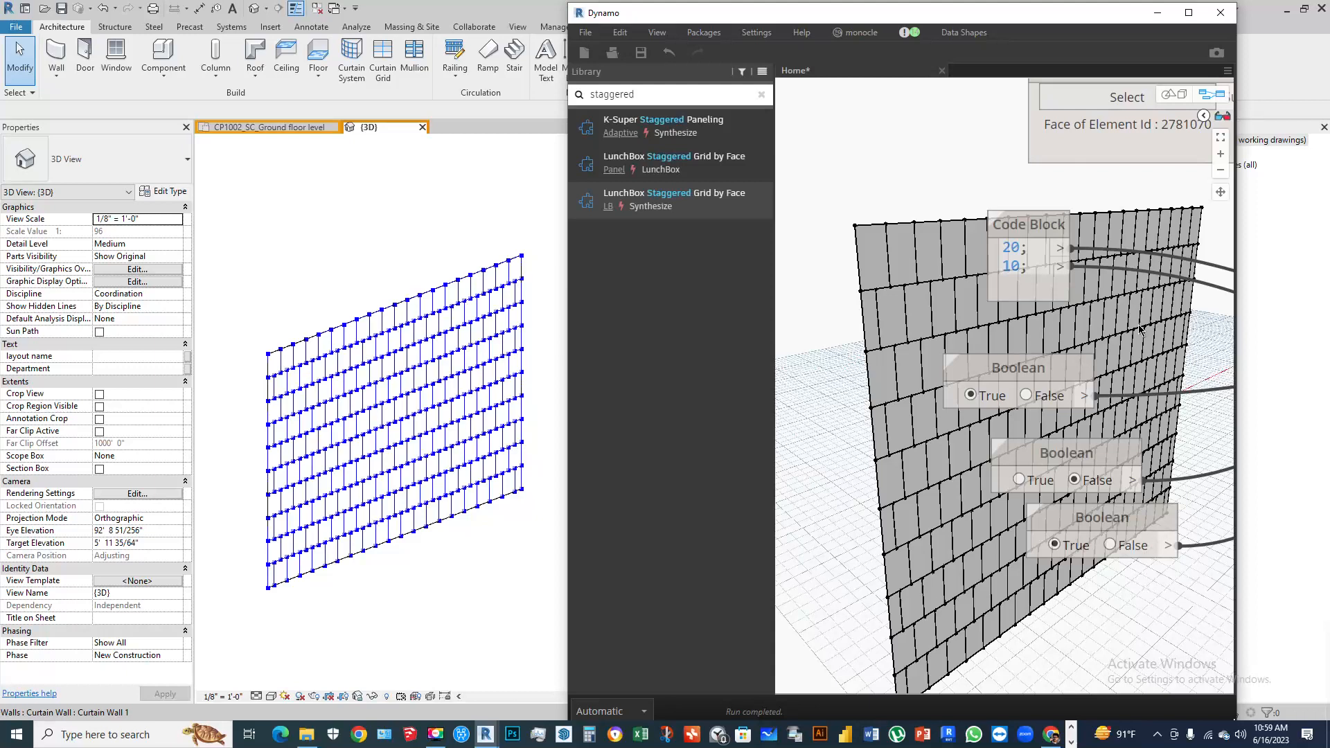
Try 15 and 20 as the Code Block's second value to compare brick heights on the wall
{"action": "middle_click_drag", "start_coordinate": [1127, 298], "coordinate": [1113, 285]}
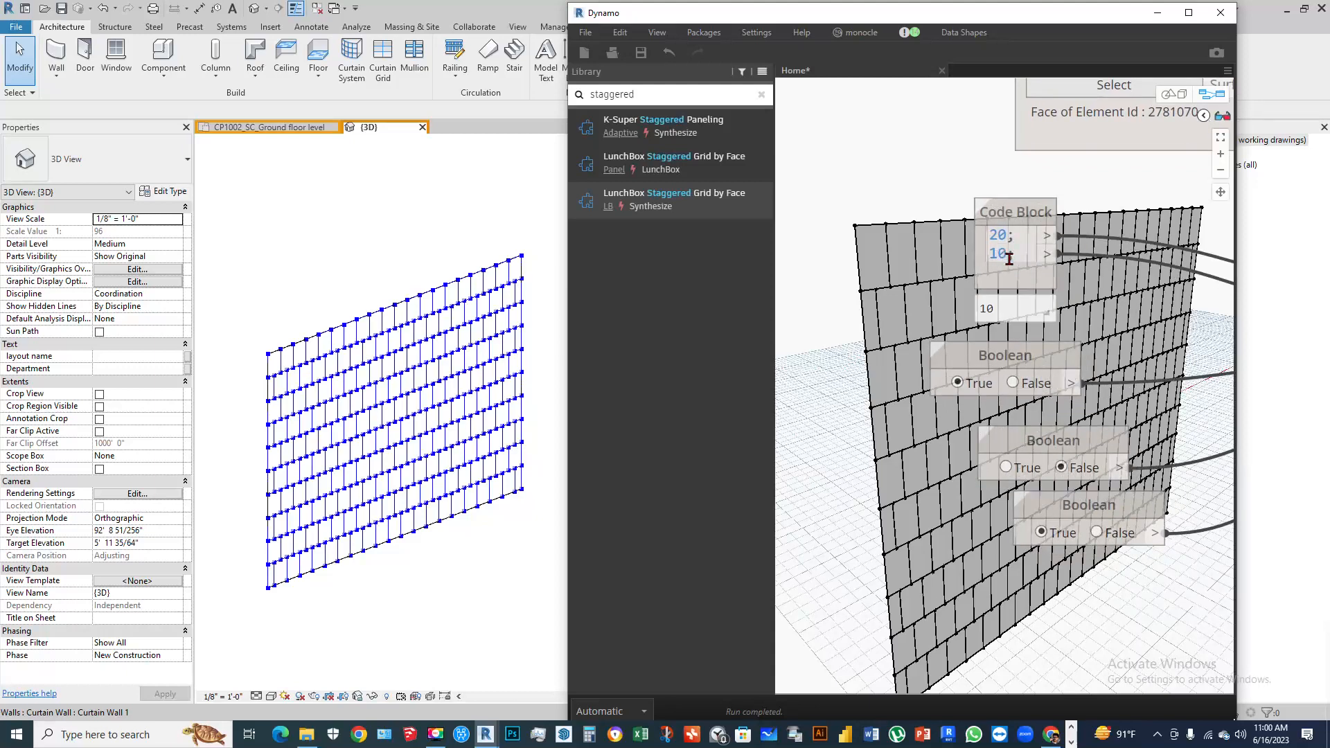
{"action": "left_click_drag", "start_coordinate": [1007, 256], "coordinate": [969, 255]}
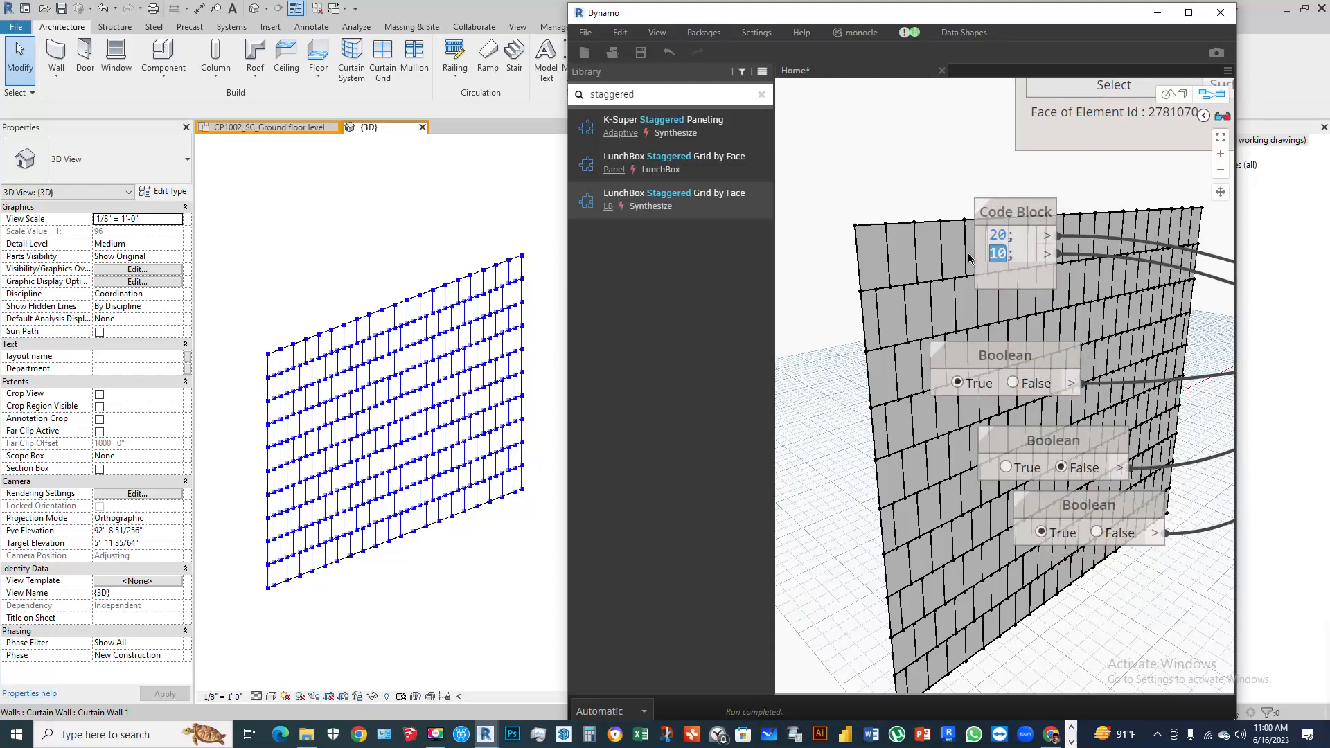
{"action": "type", "text": "15"}
{"action": "left_click", "coordinate": [908, 279]}
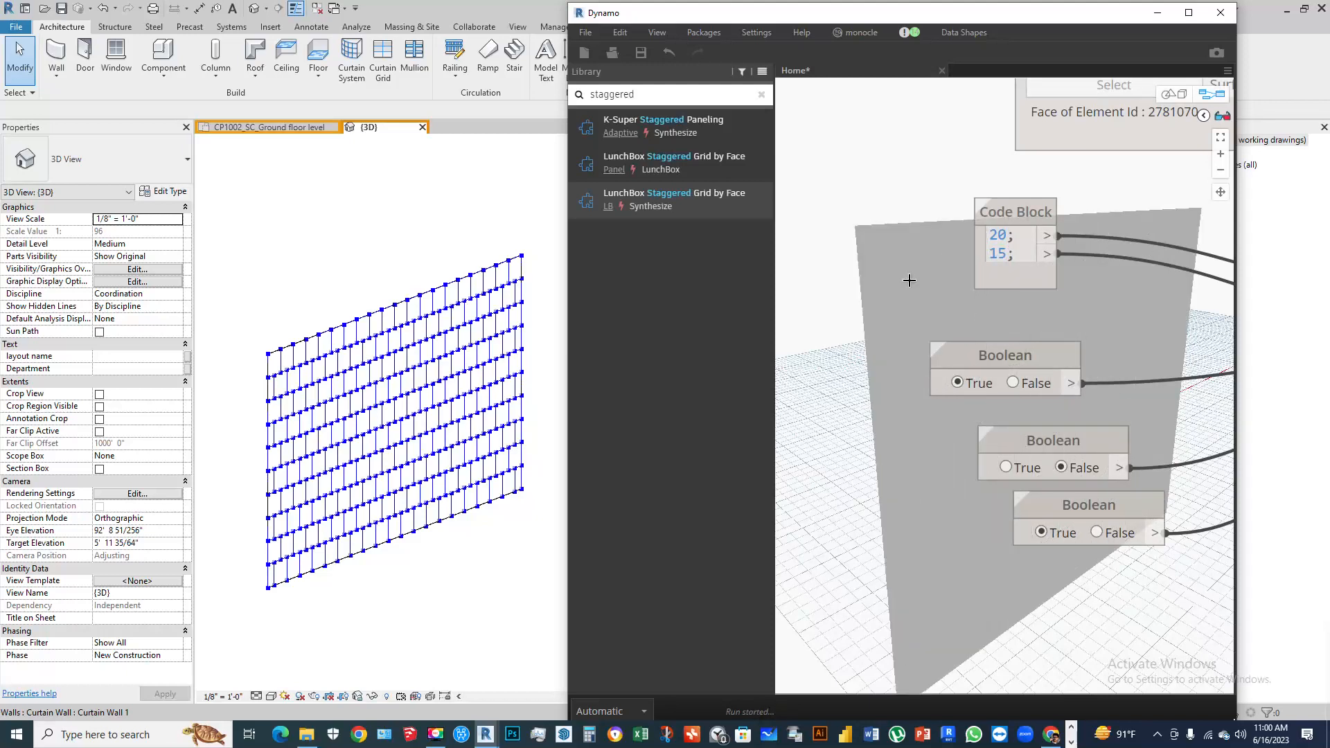
{"action": "left_click_drag", "start_coordinate": [1006, 256], "coordinate": [972, 258]}
{"action": "type", "text": "20;"}
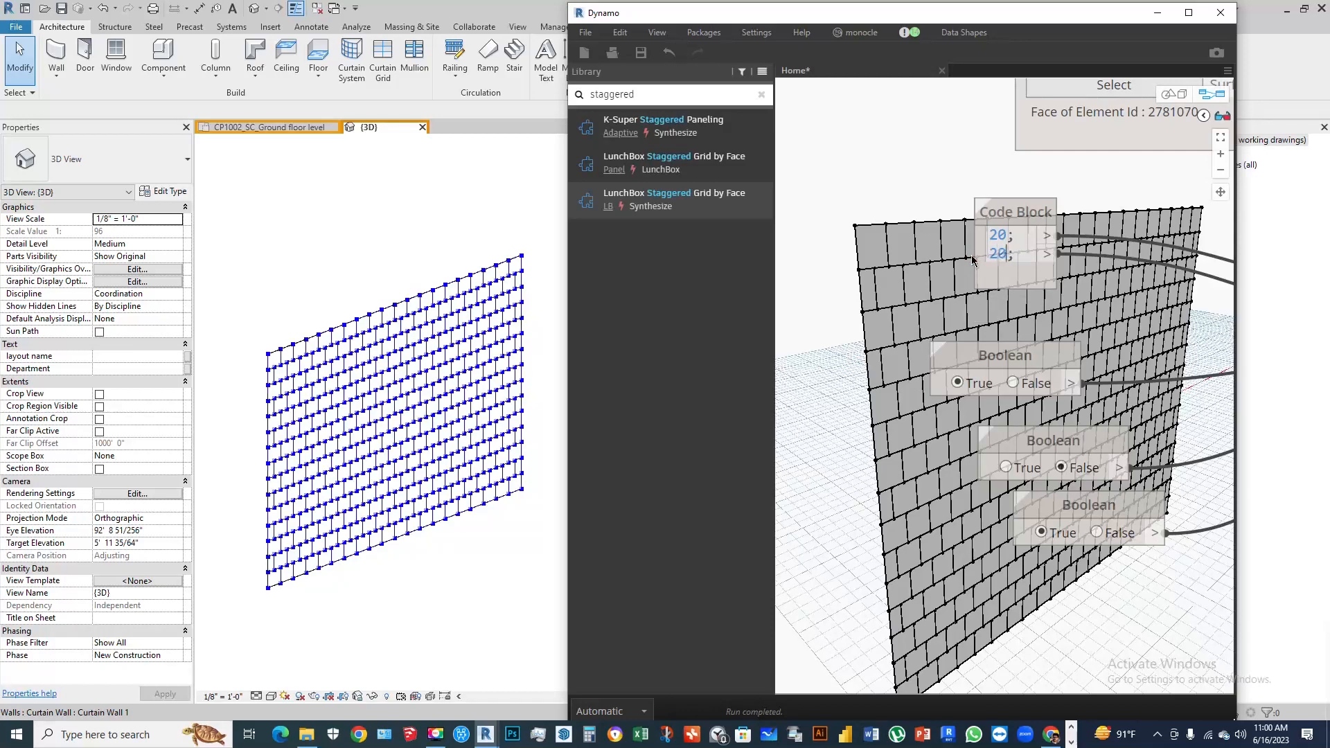
{"action": "left_click", "coordinate": [956, 257]}
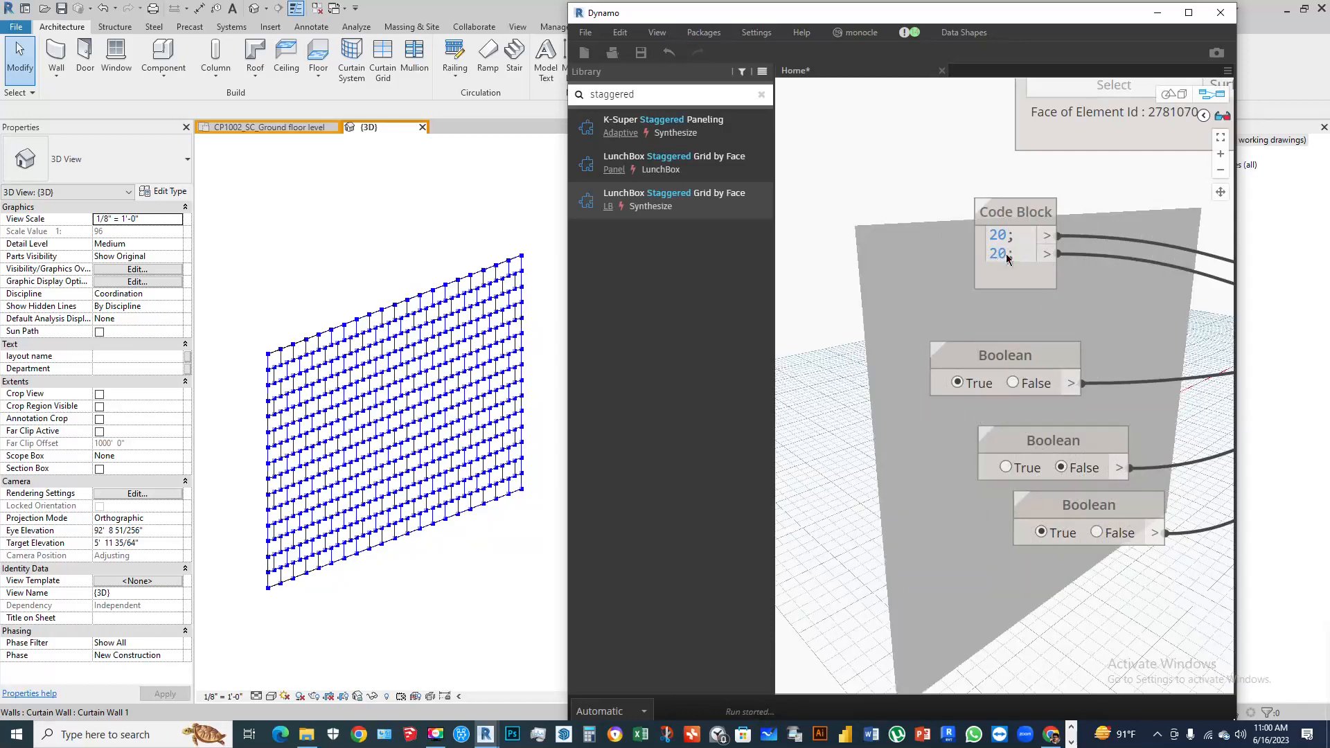
Set the Code Block's second value, which feeds VARV, to 30
{"action": "left_click_drag", "start_coordinate": [1006, 254], "coordinate": [958, 254]}
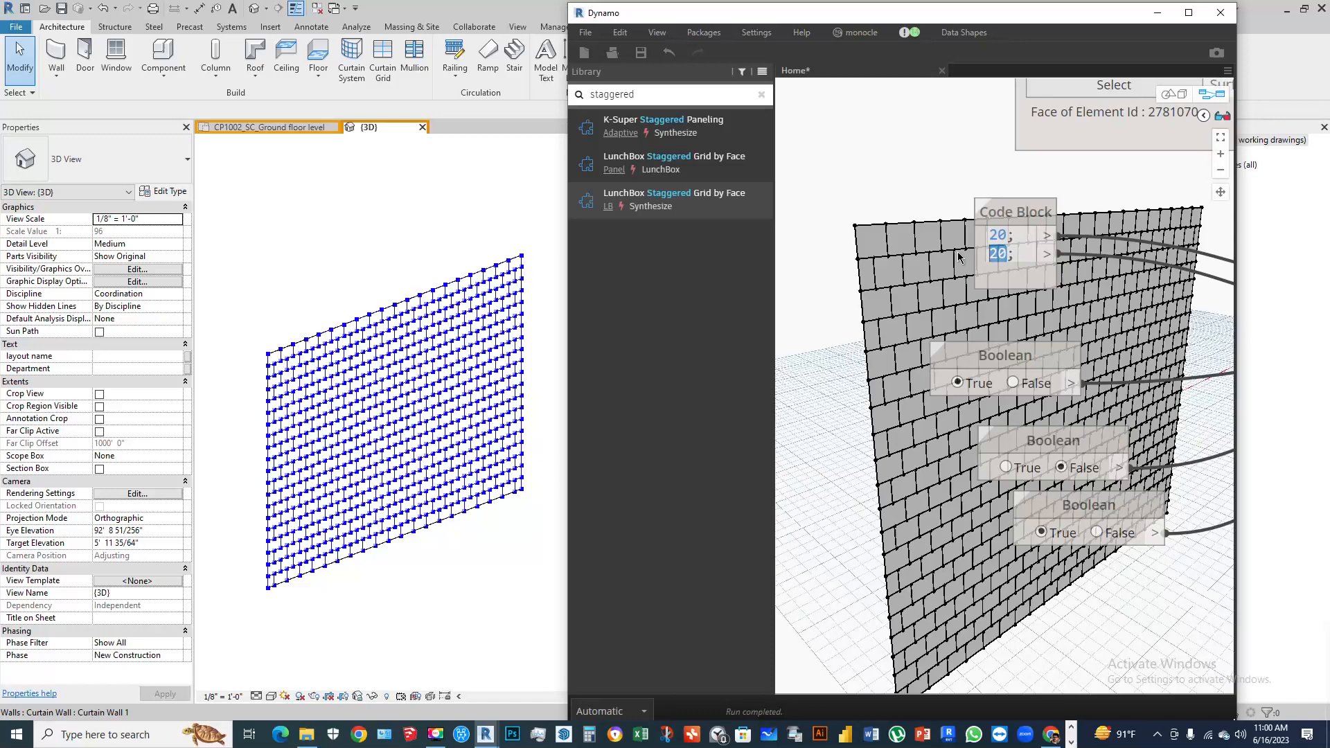
{"action": "type", "text": "30"}
{"action": "left_click", "coordinate": [843, 263]}
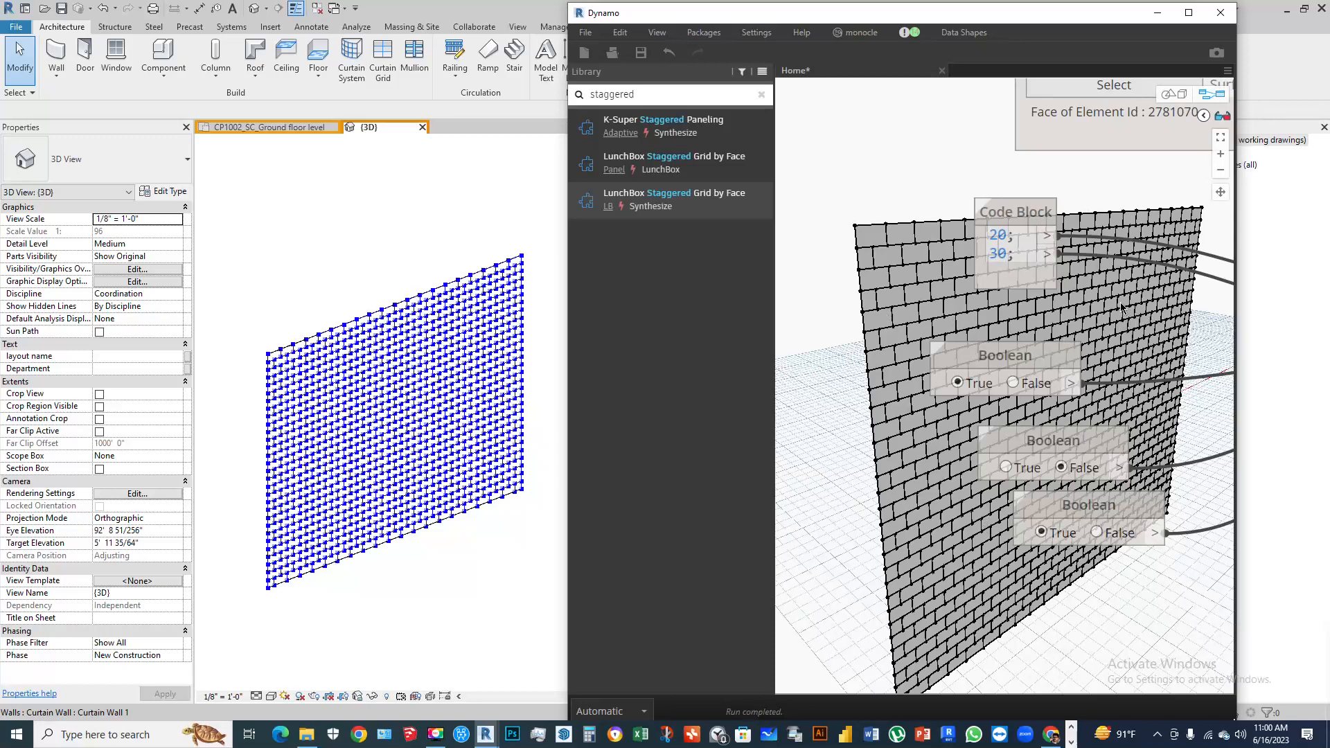
{"action": "scroll", "coordinate": [942, 356], "scroll_direction": "down", "scroll_amount": 3}
{"action": "mouse_move", "coordinate": [1046, 413]}
{"action": "middle_mouse_down"}
{"action": "mouse_move", "coordinate": [897, 343]}
{"action": "mouse_move", "coordinate": [840, 374]}
{"action": "middle_mouse_up"}
{"action": "scroll", "coordinate": [1108, 402], "scroll_direction": "up", "scroll_amount": 1}
{"action": "middle_click_drag", "start_coordinate": [1115, 403], "coordinate": [904, 399]}
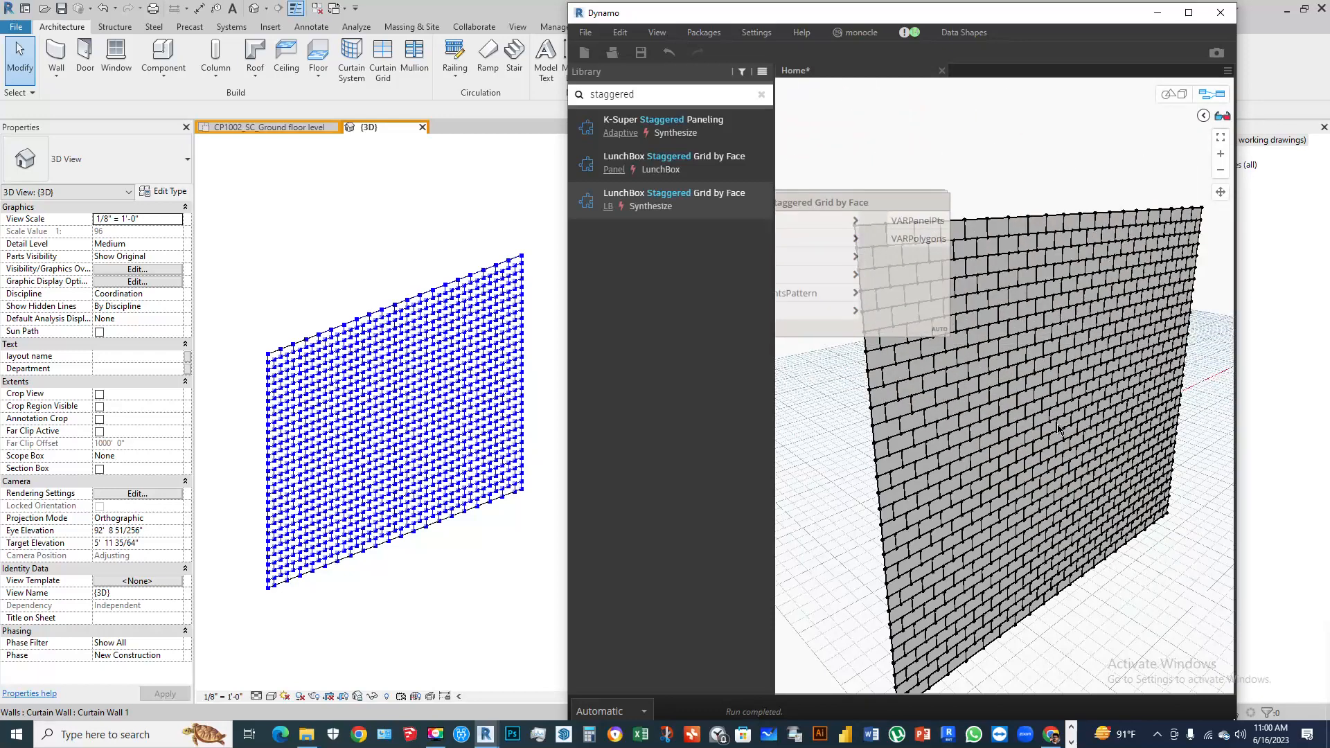
{"action": "scroll", "coordinate": [1091, 393], "scroll_direction": "down", "scroll_amount": 3}
{"action": "middle_click_drag", "start_coordinate": [881, 402], "coordinate": [839, 320]}
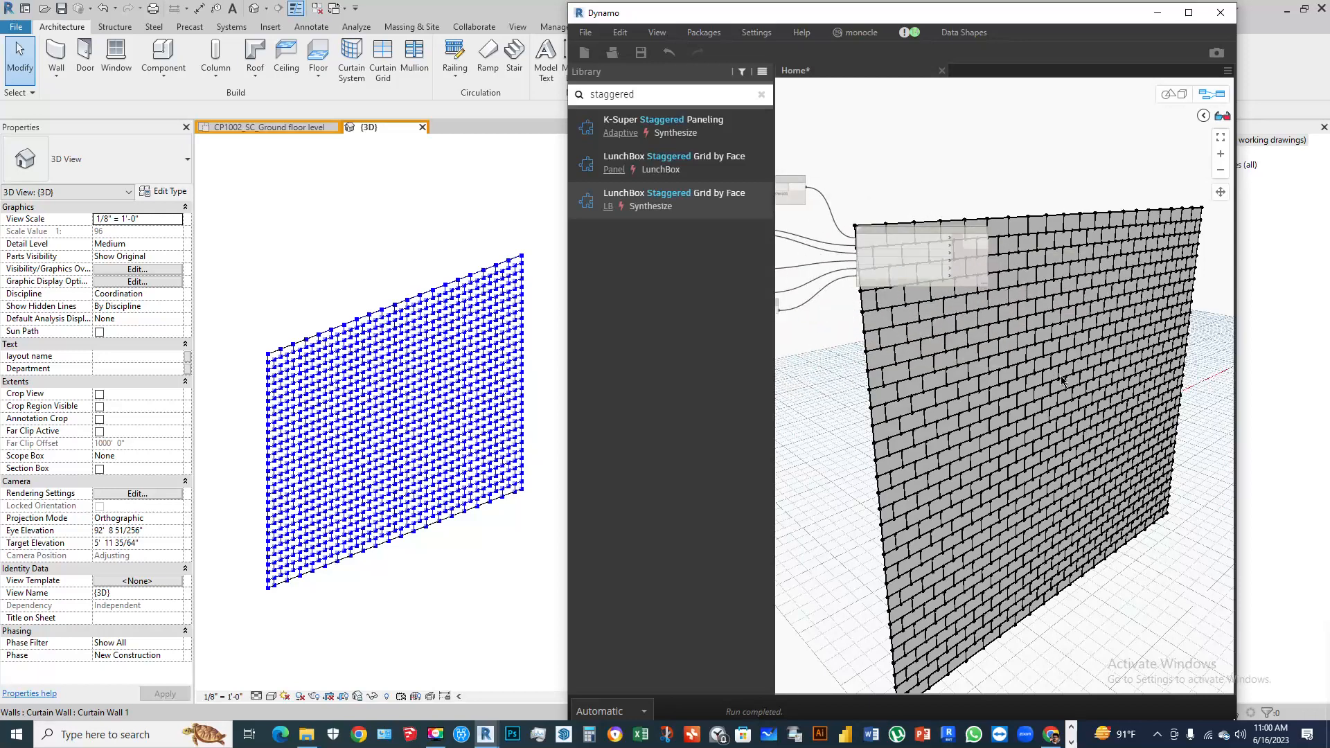
{"action": "scroll", "coordinate": [1004, 365], "scroll_direction": "down", "scroll_amount": 4}
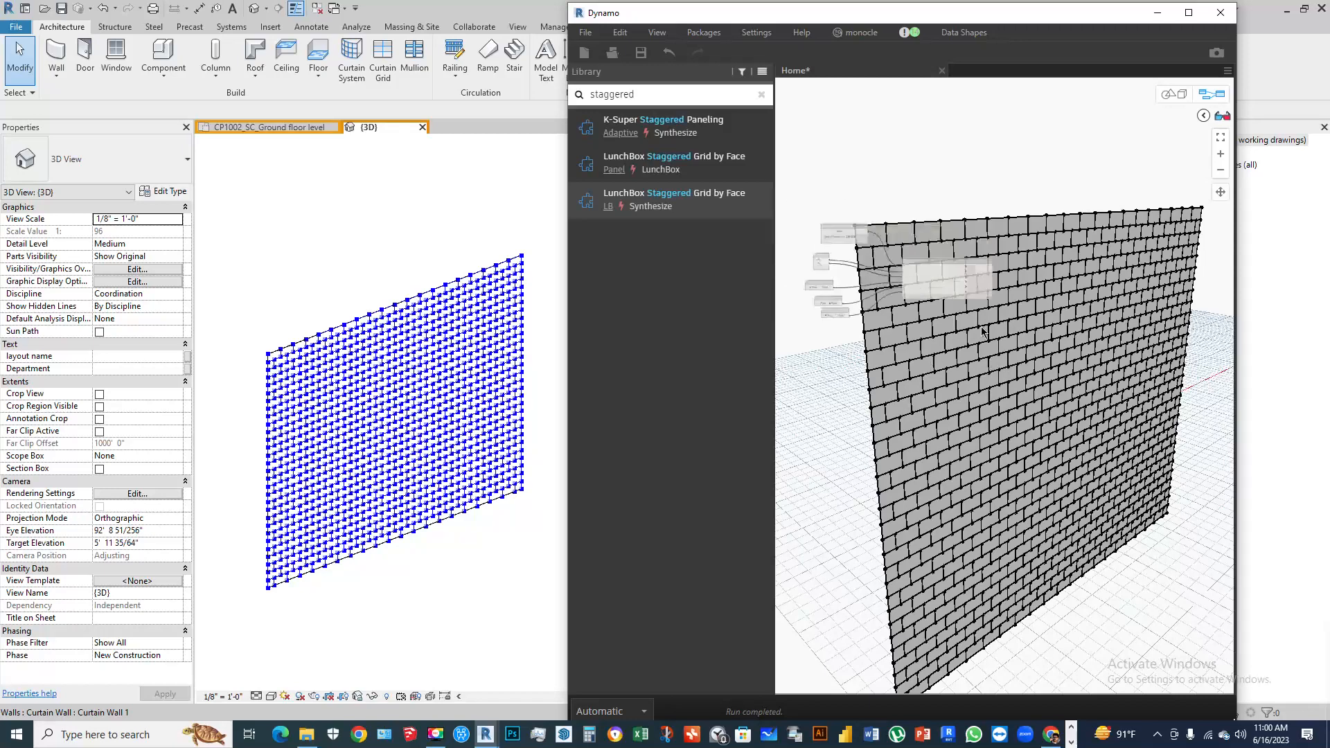
Save the graph to the Desktop as a Dynamo workspace named "brick rotation"
{"action": "middle_click_drag", "start_coordinate": [986, 296], "coordinate": [987, 180]}
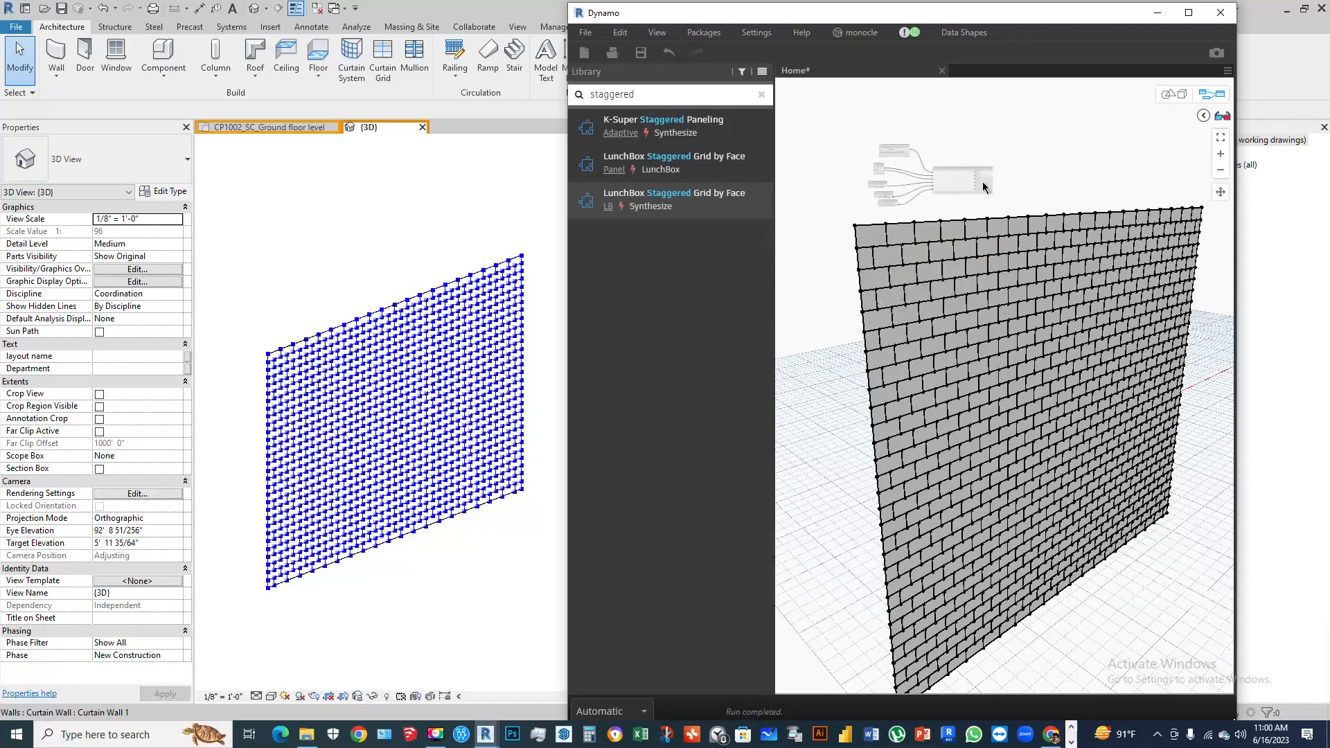
{"action": "scroll", "coordinate": [987, 179], "scroll_direction": "up", "scroll_amount": 5}
{"action": "scroll", "coordinate": [991, 164], "scroll_direction": "down", "scroll_amount": 2}
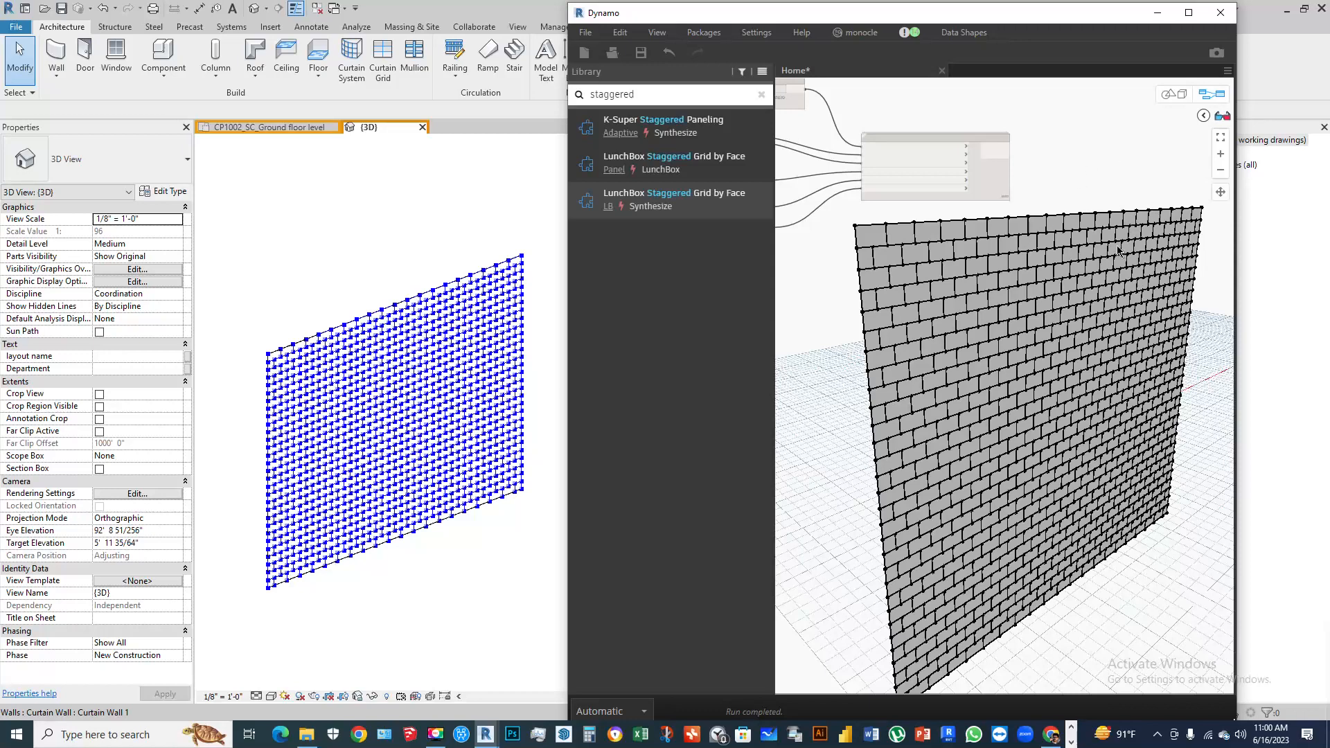
{"action": "middle_click_drag", "start_coordinate": [837, 195], "coordinate": [792, 199]}
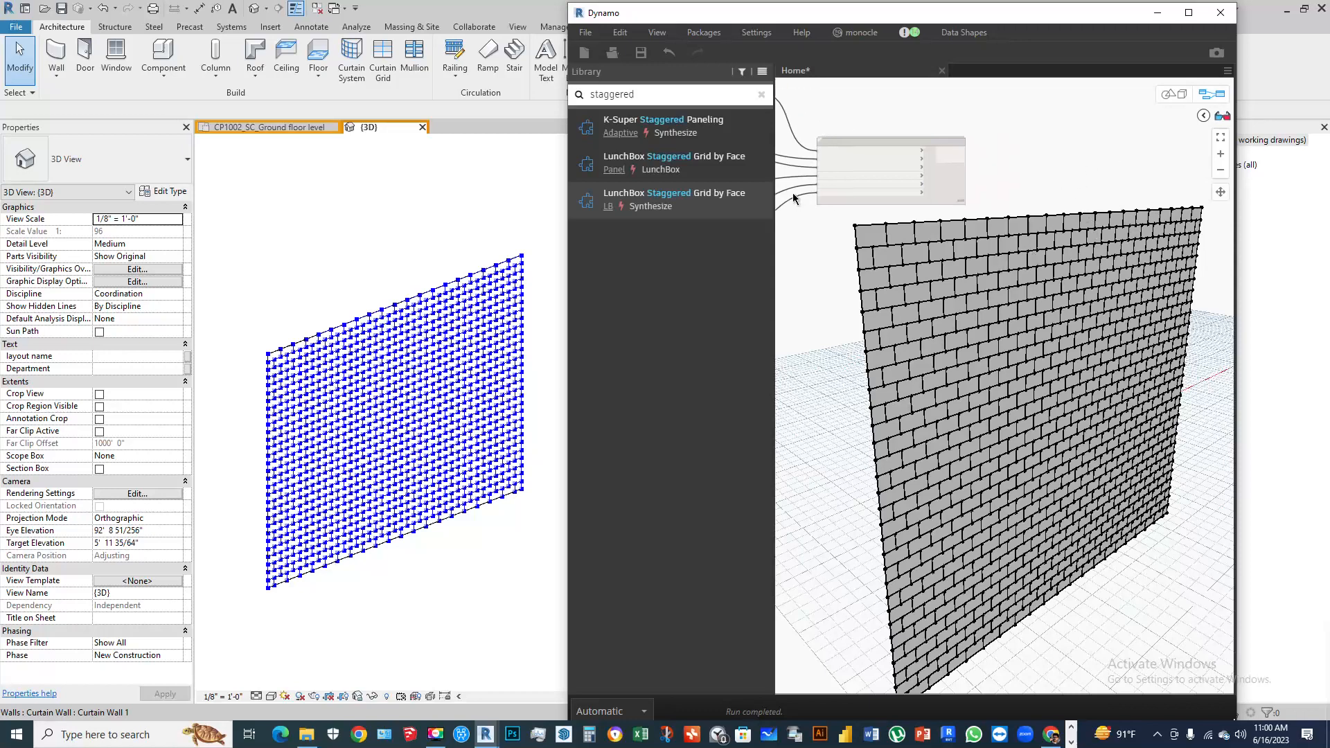
{"action": "left_click", "coordinate": [641, 54]}
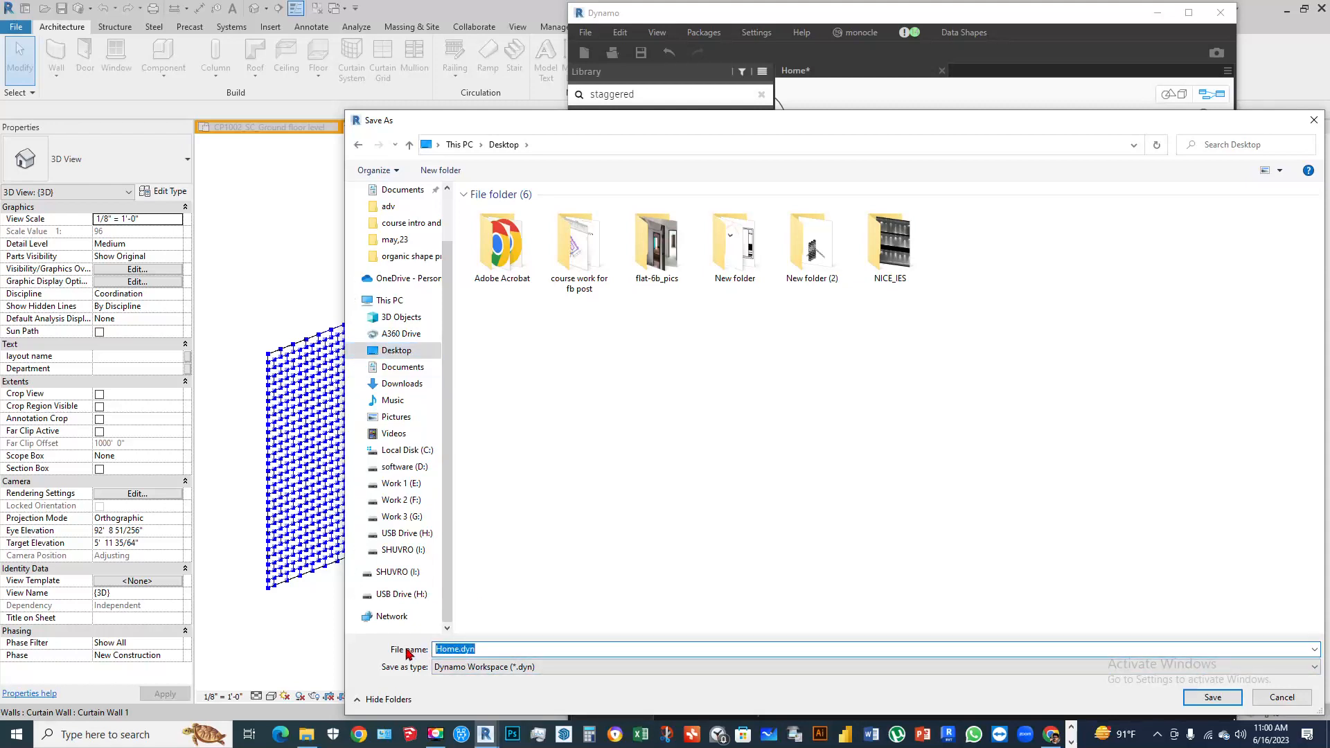
{"action": "type", "text": "brick"}
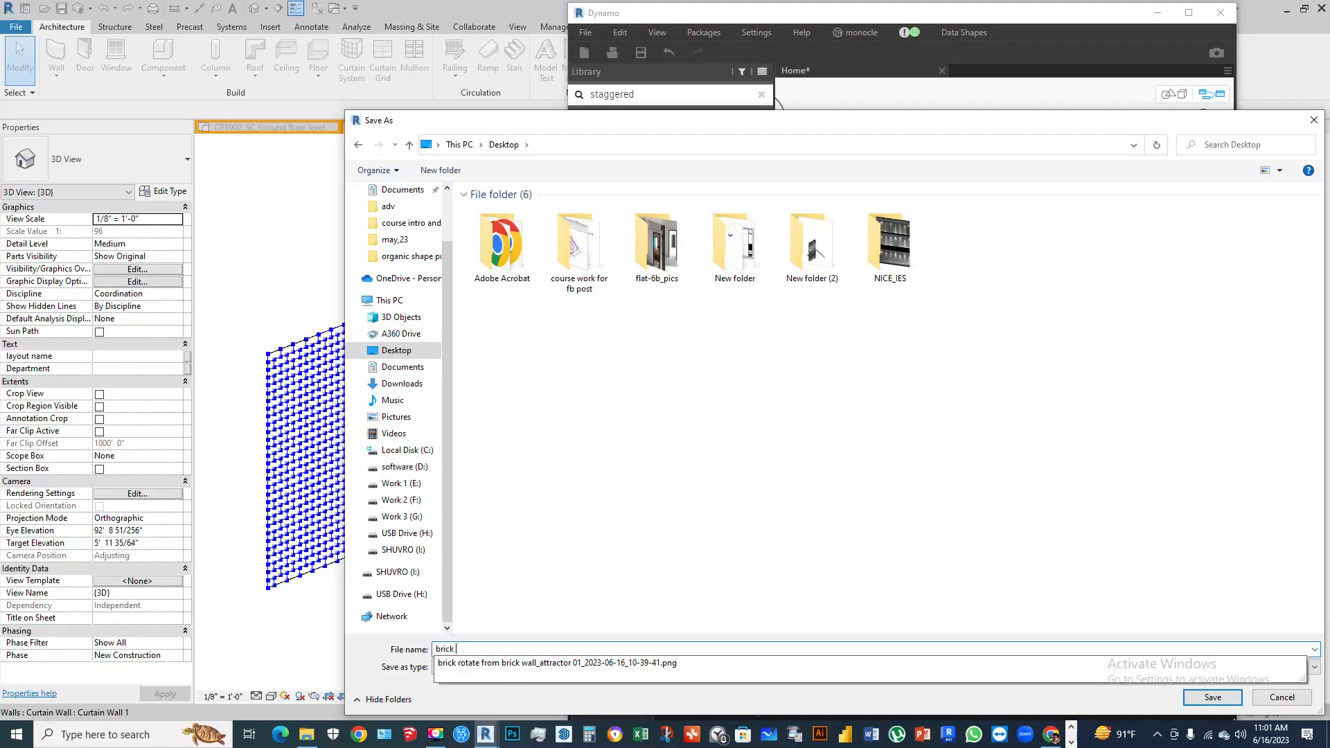
{"action": "type", "text": "rotation"}
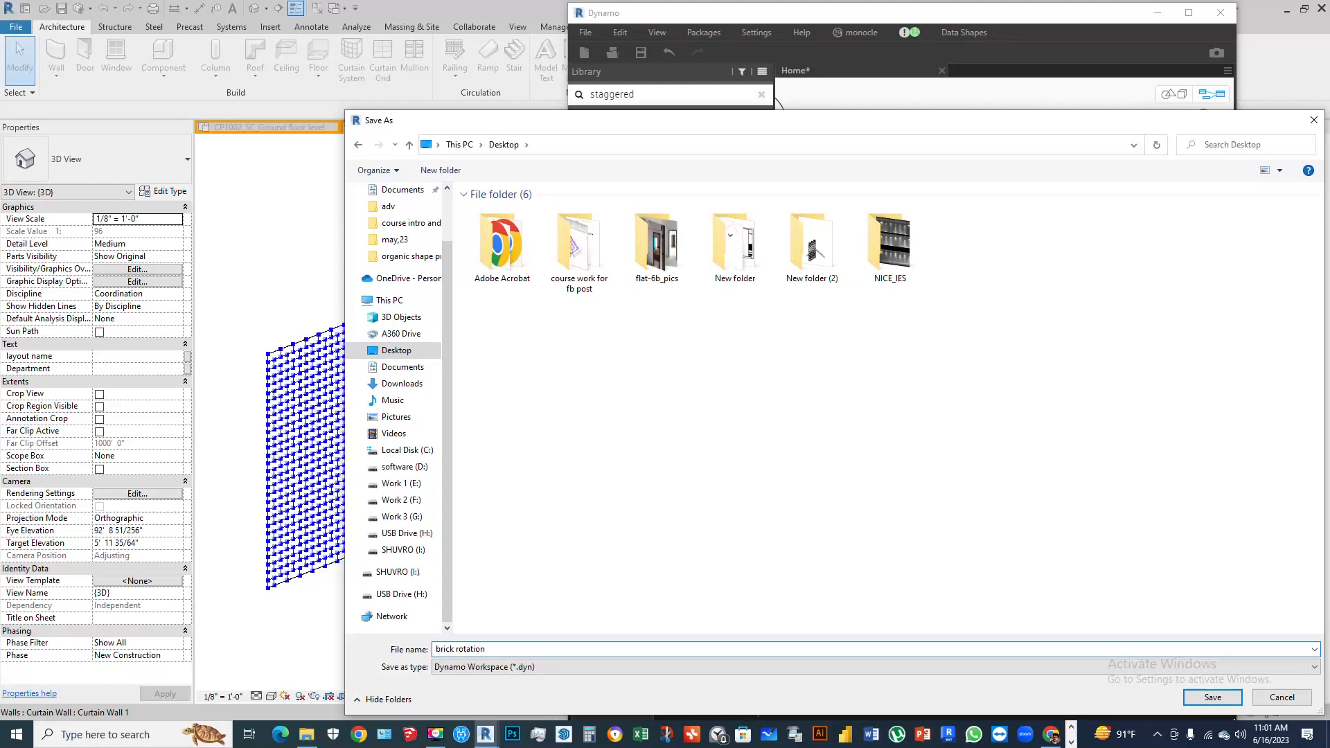
{"action": "left_click", "coordinate": [1210, 700]}
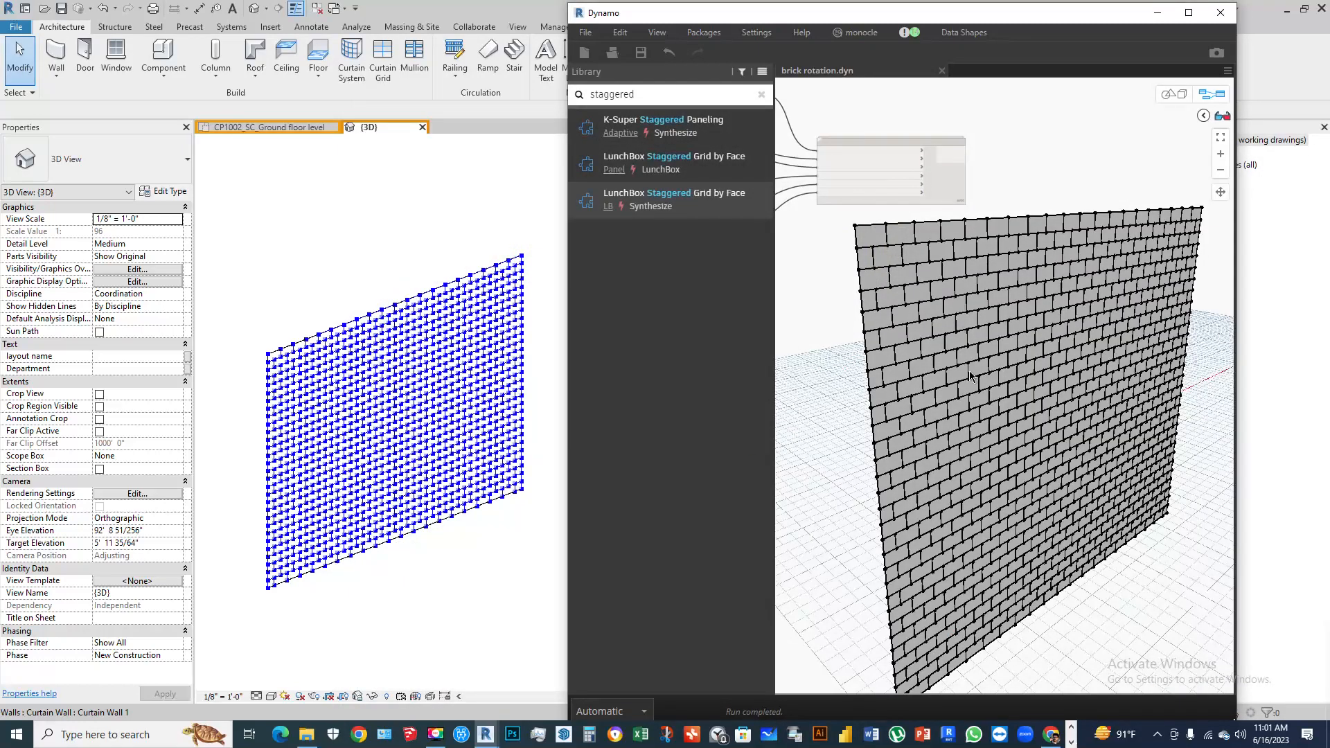
Add a Curve.Offset node beyond the output side of the LunchBox Staggered Grid by Face node
{"action": "scroll", "coordinate": [971, 370], "scroll_direction": "down", "scroll_amount": 3}
{"action": "scroll", "coordinate": [1018, 238], "scroll_direction": "up", "scroll_amount": 4}
{"action": "scroll", "coordinate": [1029, 243], "scroll_direction": "down", "scroll_amount": 3}
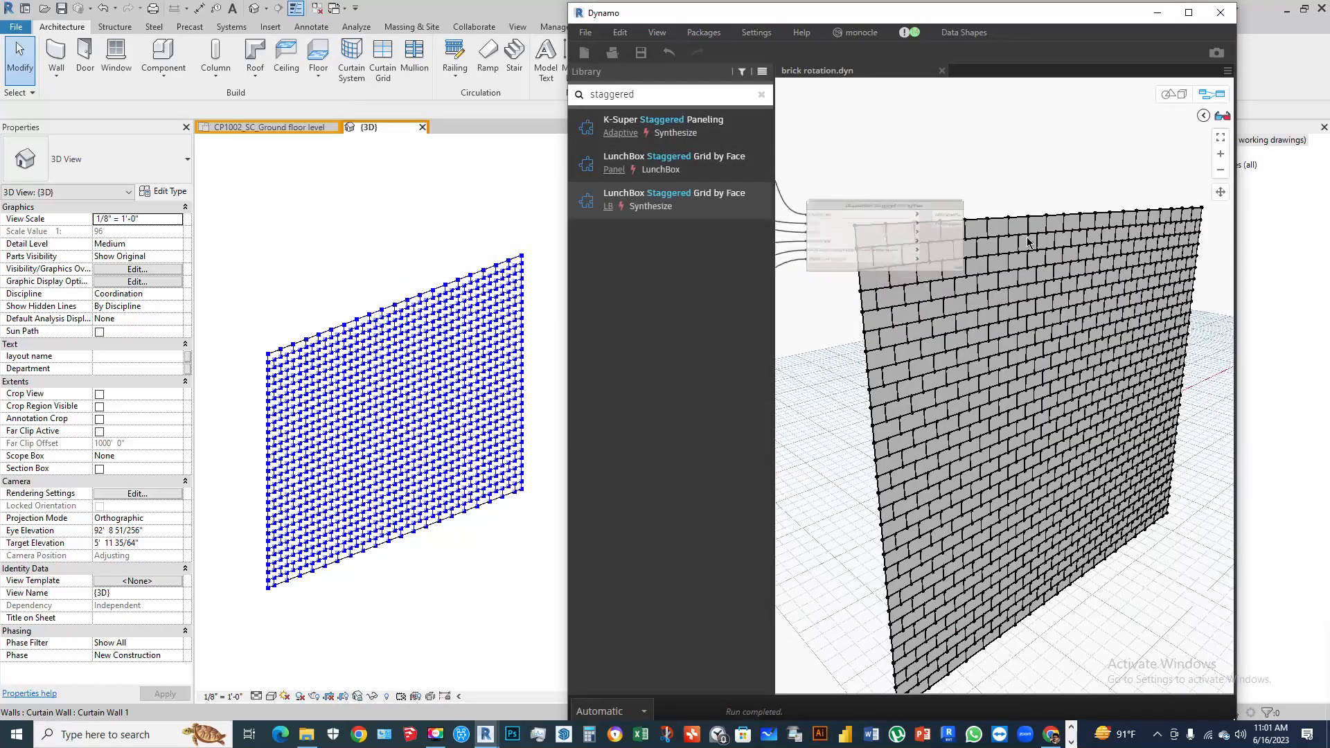
{"action": "right_click", "coordinate": [1018, 315]}
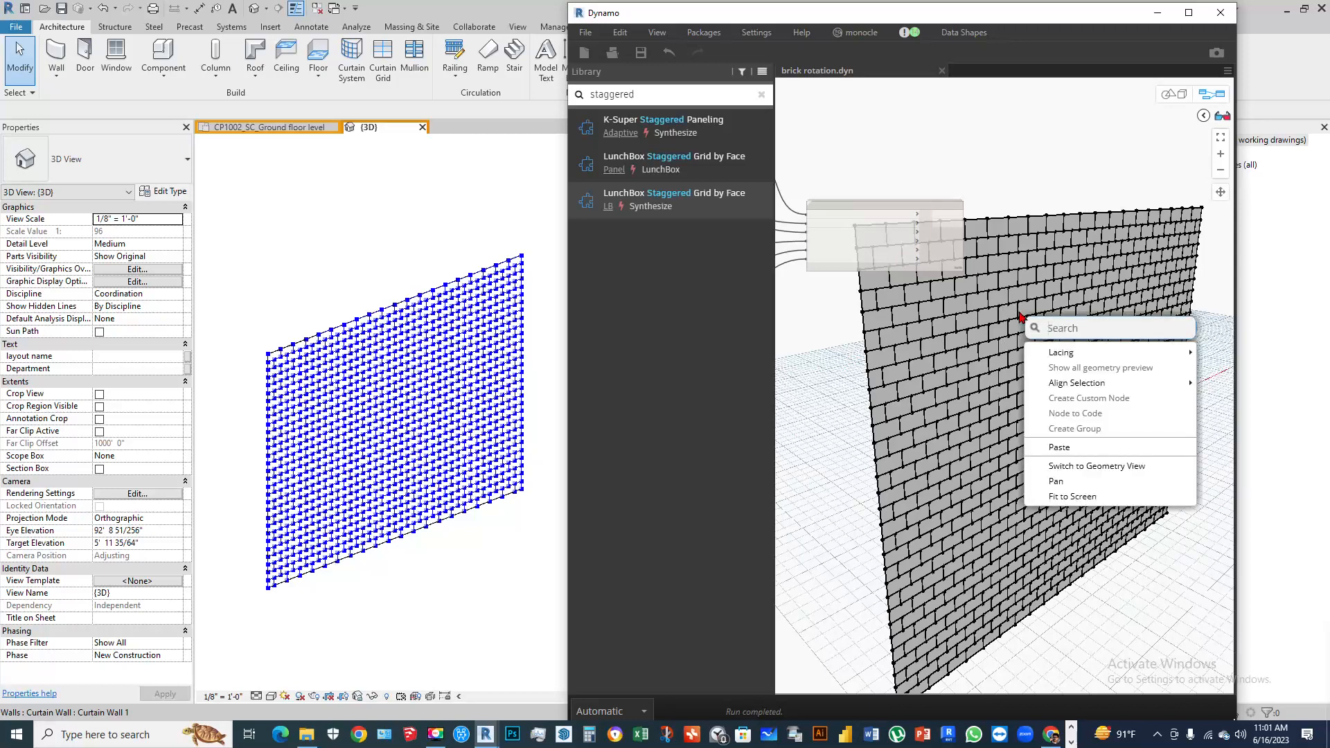
{"action": "left_click", "coordinate": [1054, 263]}
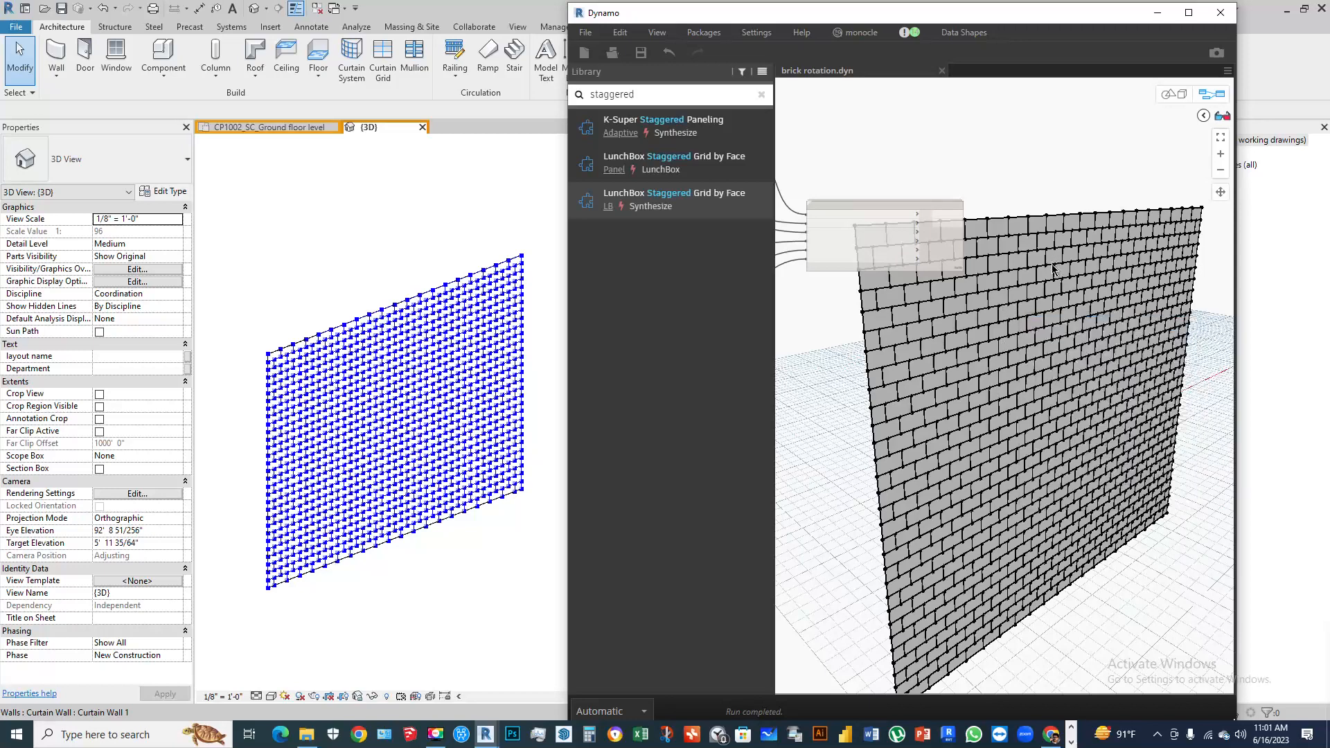
{"action": "right_click", "coordinate": [1055, 322]}
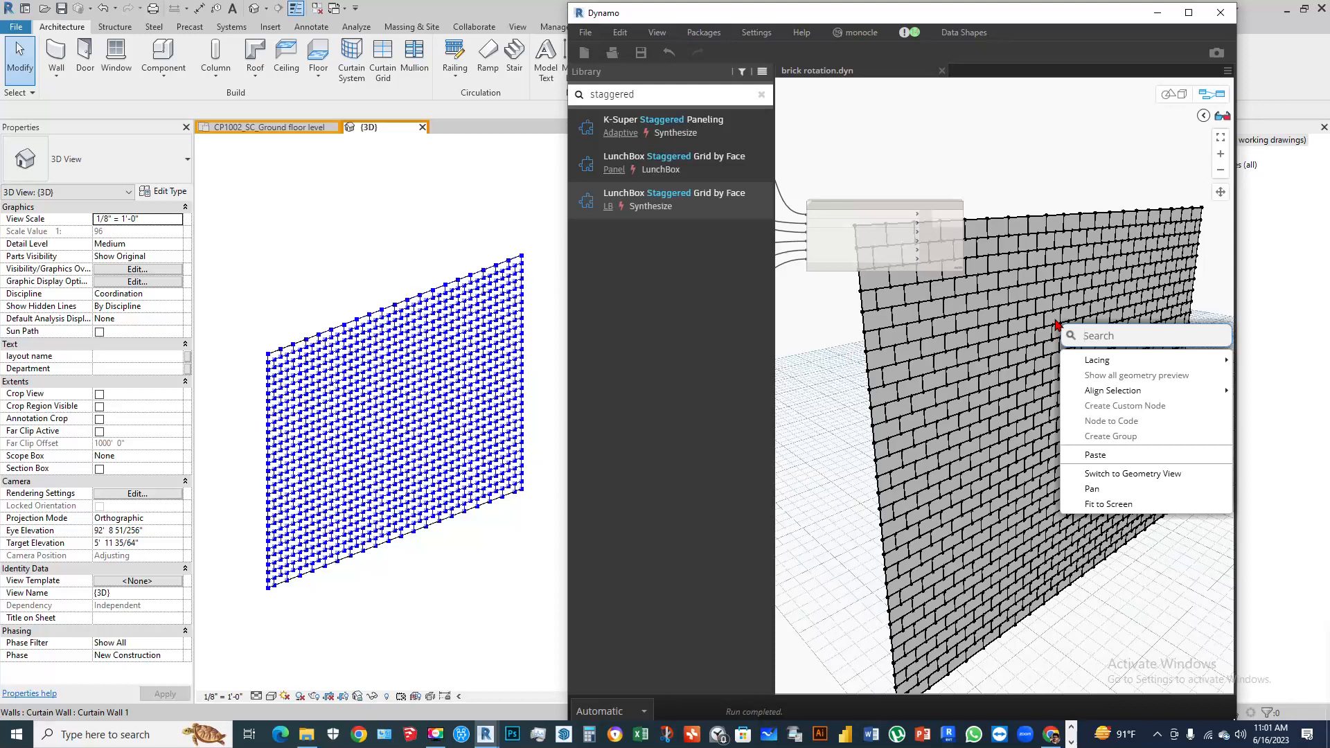
{"action": "type", "text": "curve"}
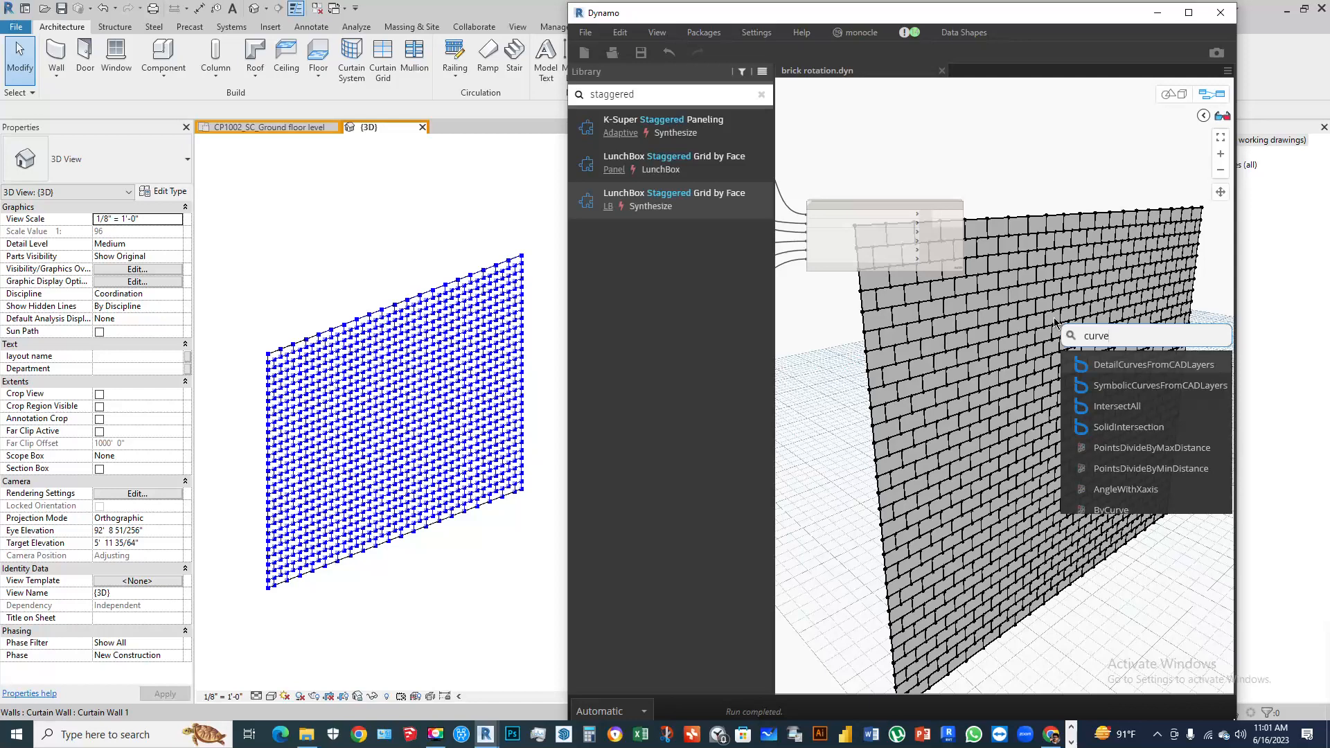
{"action": "type", "text": ".offset"}
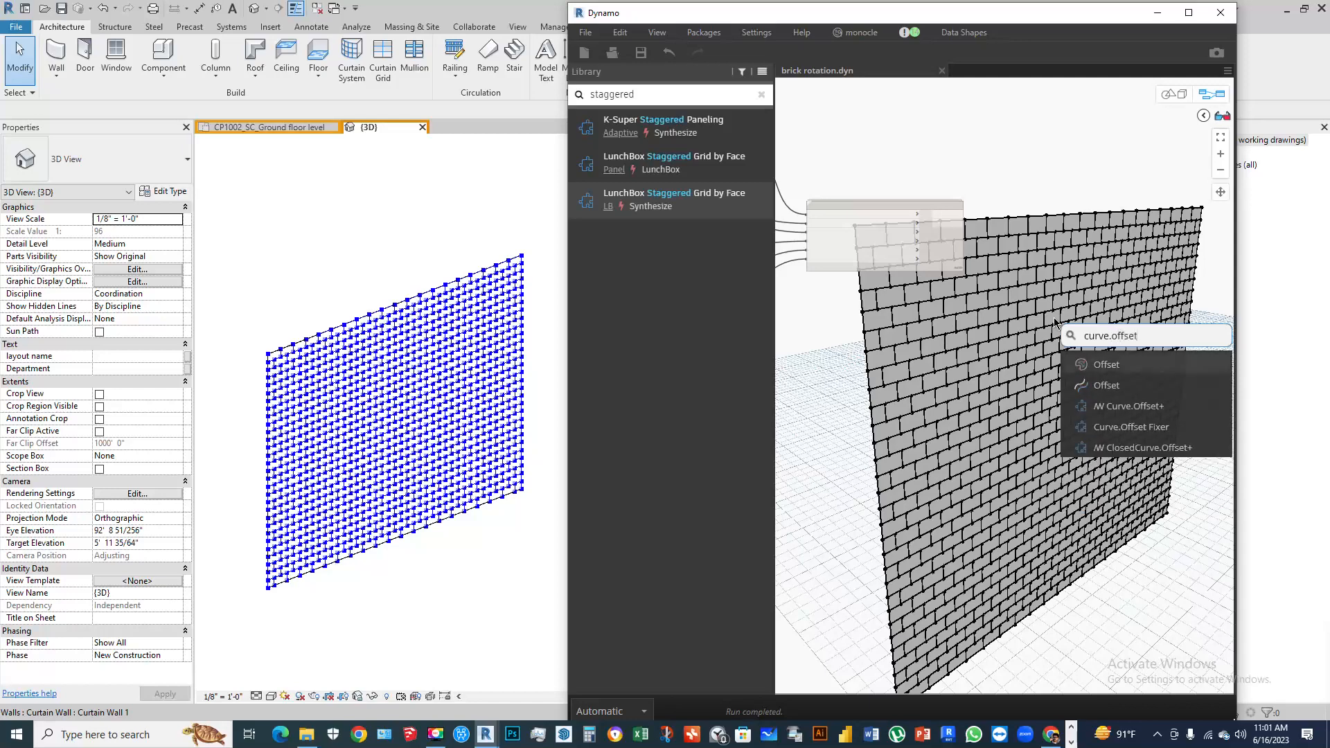
{"action": "left_click", "coordinate": [1116, 365]}
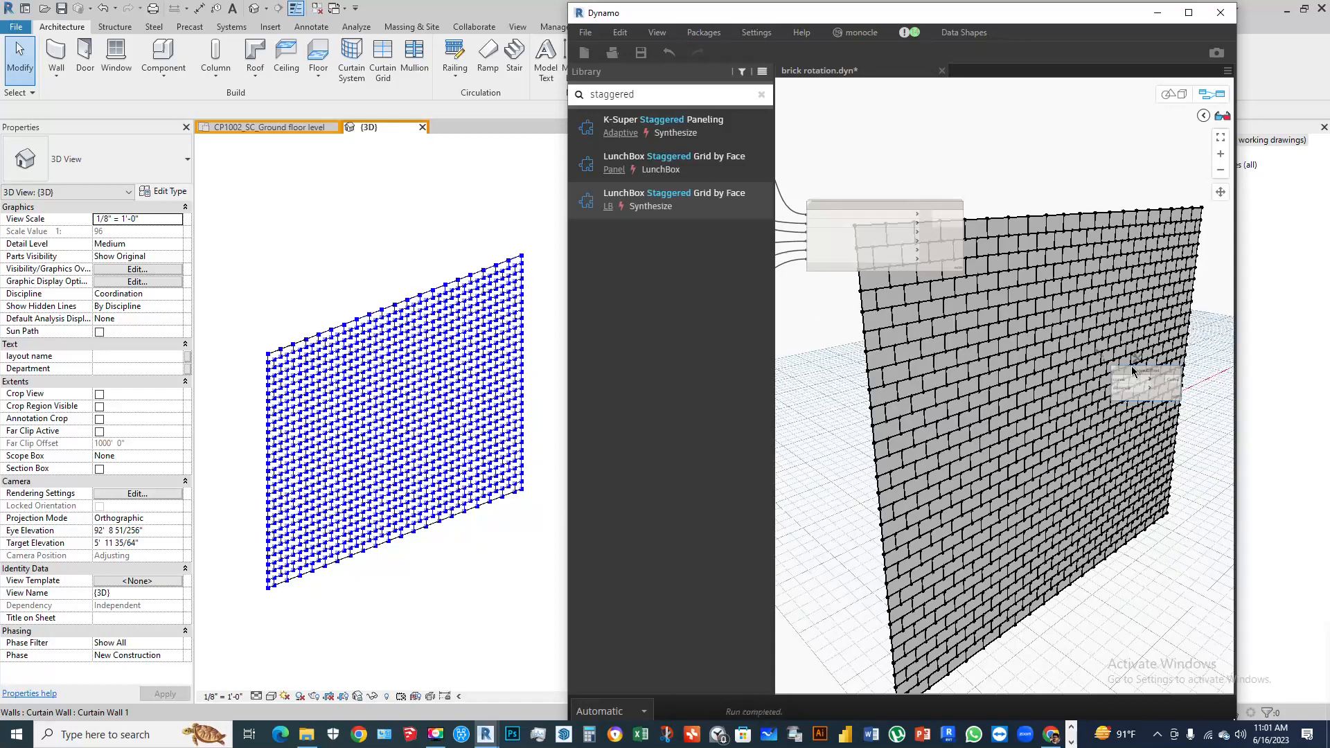
{"action": "left_click_drag", "start_coordinate": [1131, 367], "coordinate": [1081, 250]}
{"action": "scroll", "coordinate": [942, 287], "scroll_direction": "up", "scroll_amount": 3}
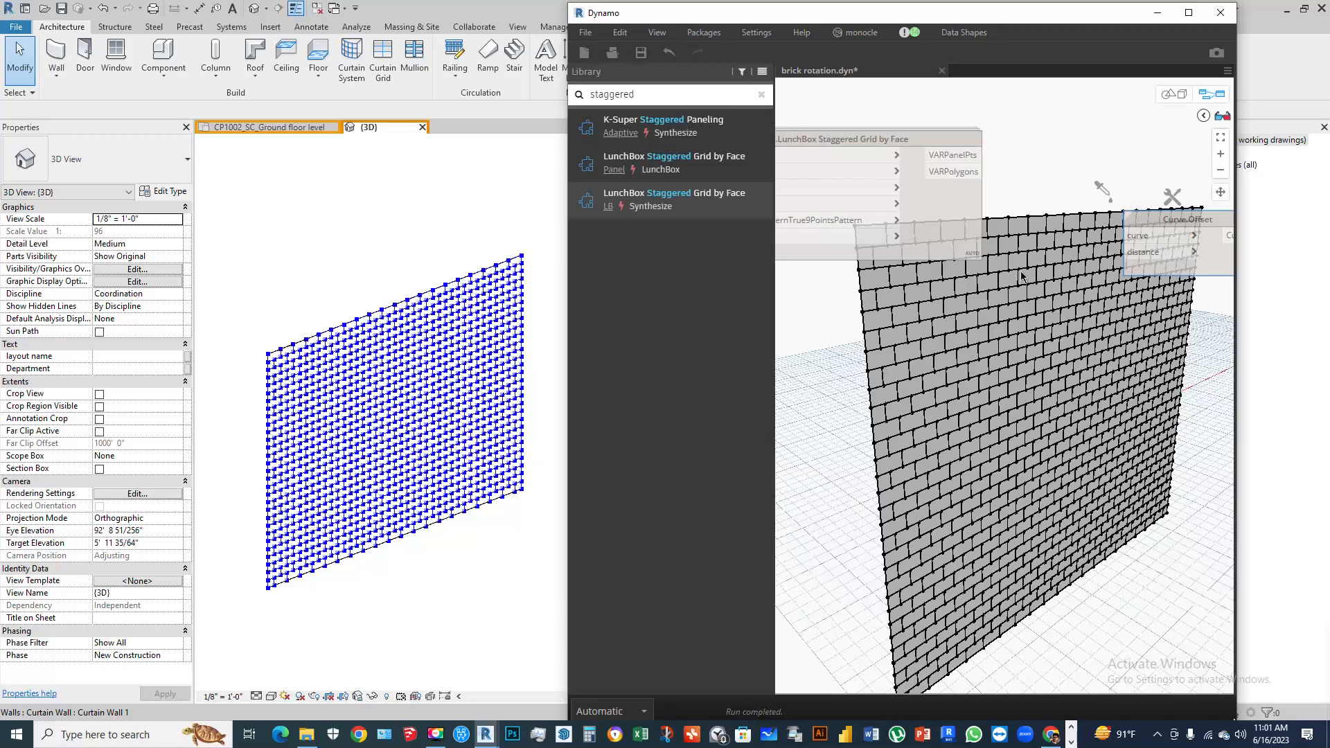
{"action": "middle_click_drag", "start_coordinate": [1021, 276], "coordinate": [944, 277]}
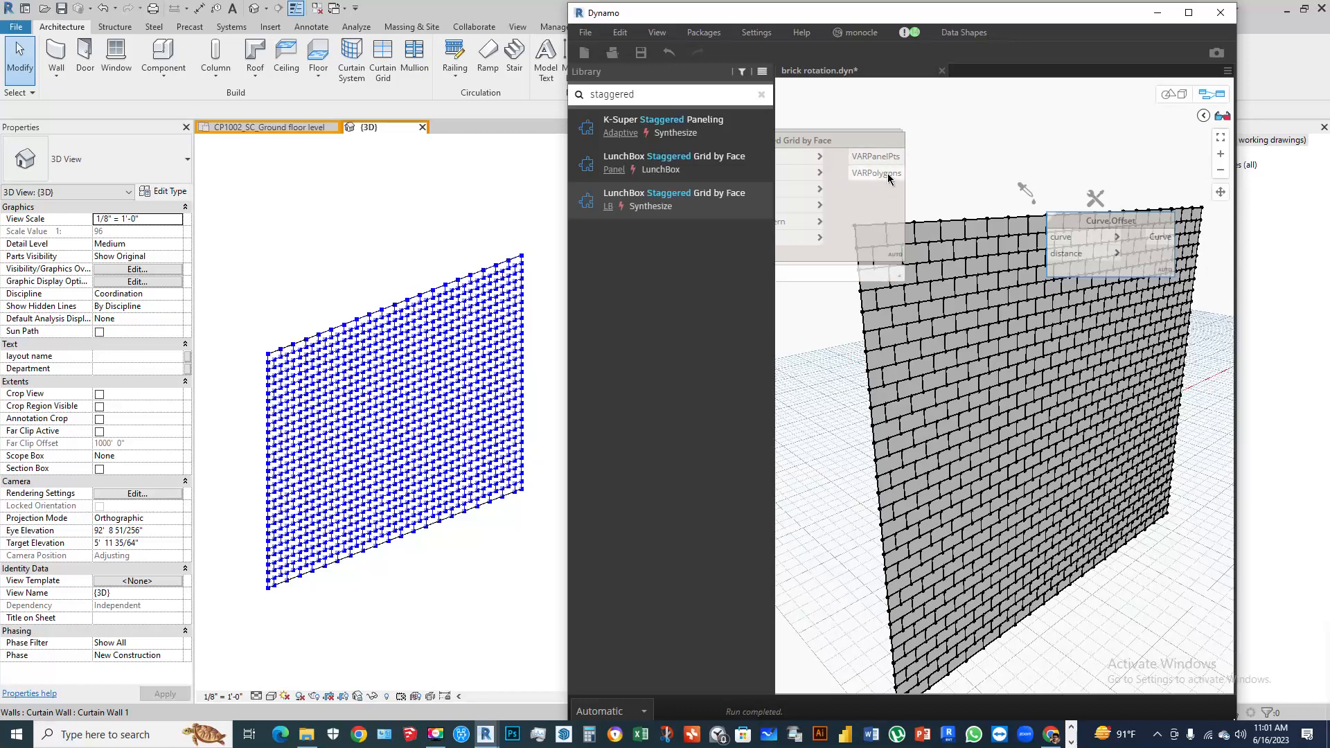
Connect VARPolygons to the curve input of Curve.Offset and move that node farther from the LunchBox node
{"action": "left_click_drag", "start_coordinate": [885, 181], "coordinate": [1070, 245]}
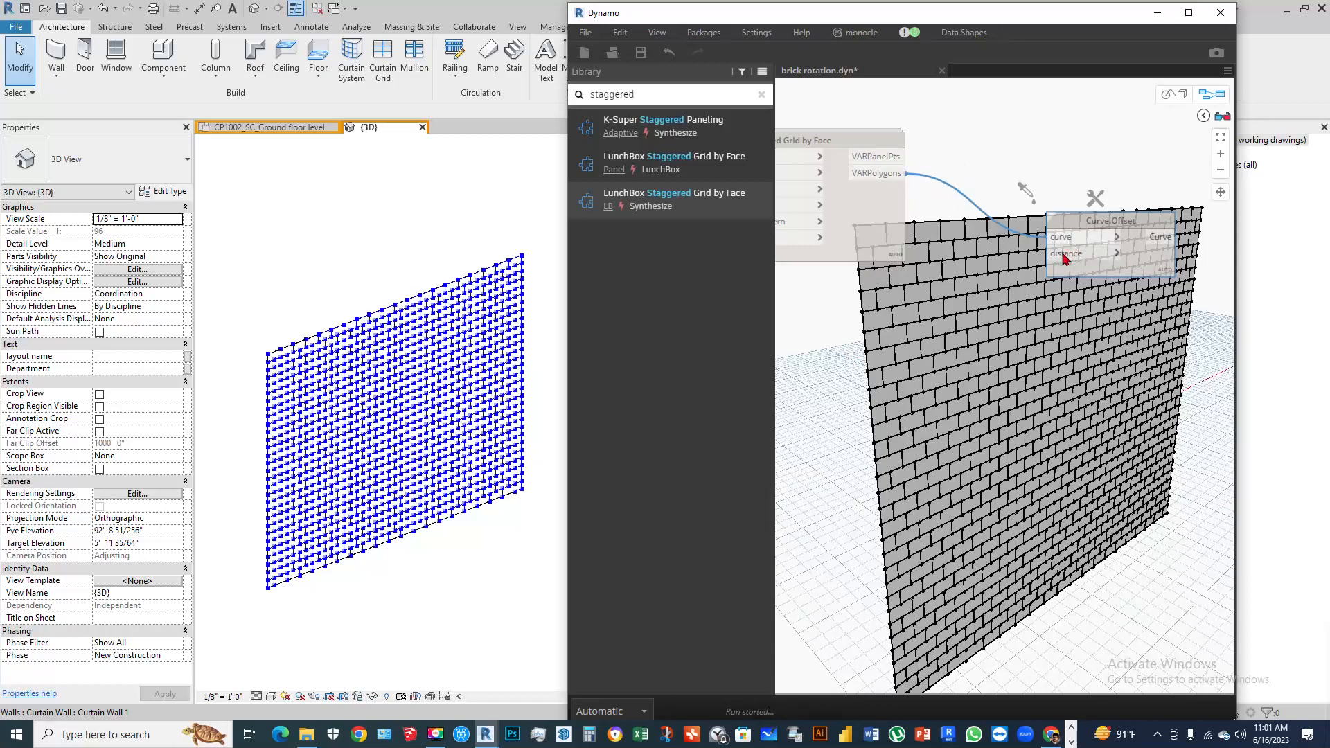
{"action": "left_click_drag", "start_coordinate": [1144, 269], "coordinate": [1176, 257]}
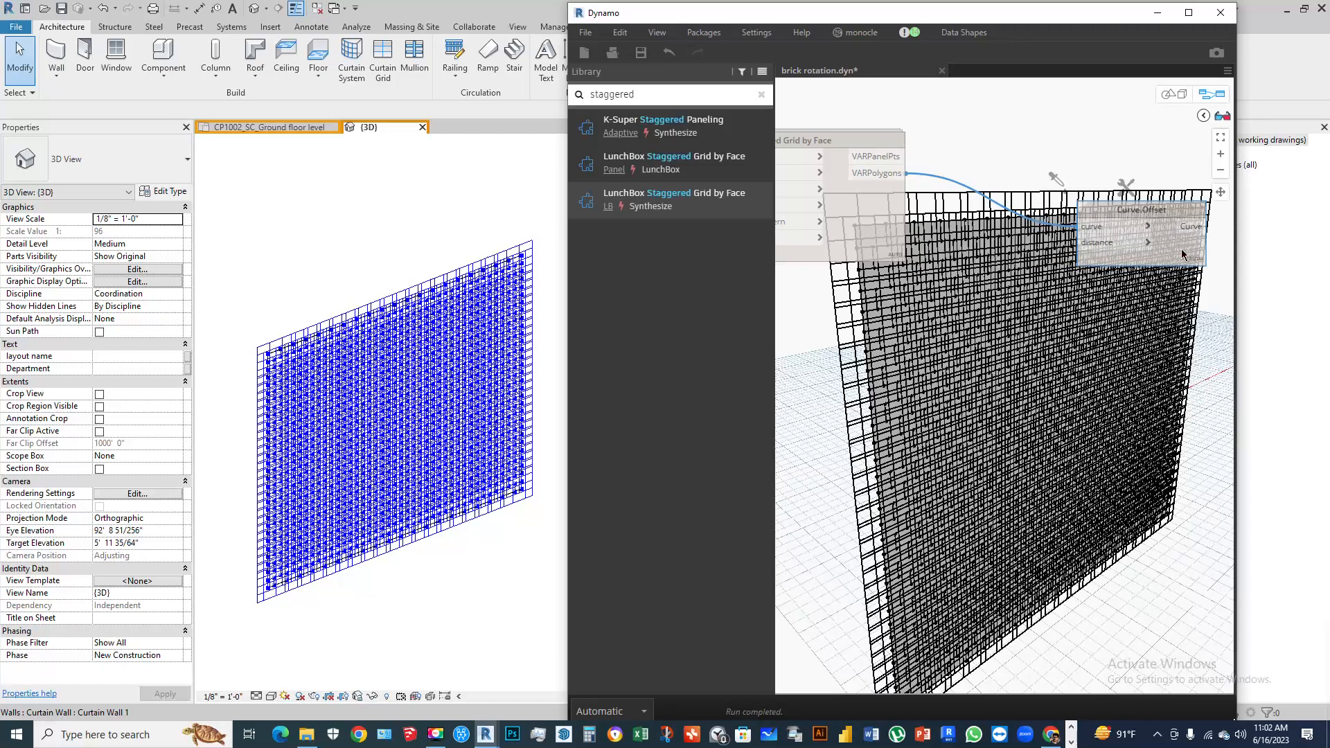
{"action": "left_click_drag", "start_coordinate": [1180, 251], "coordinate": [1223, 298]}
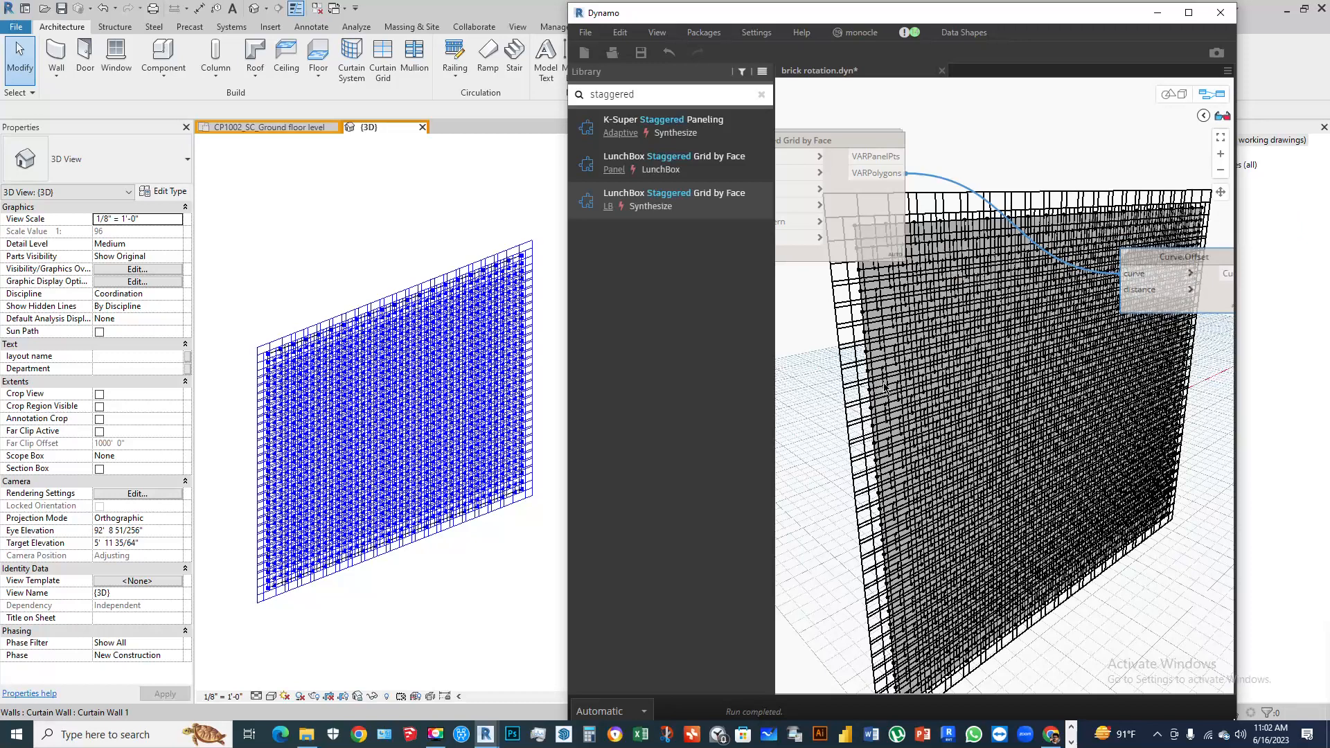
Add a Number Slider node and place it below the LunchBox Staggered Grid by Face node
{"action": "right_click", "coordinate": [922, 366]}
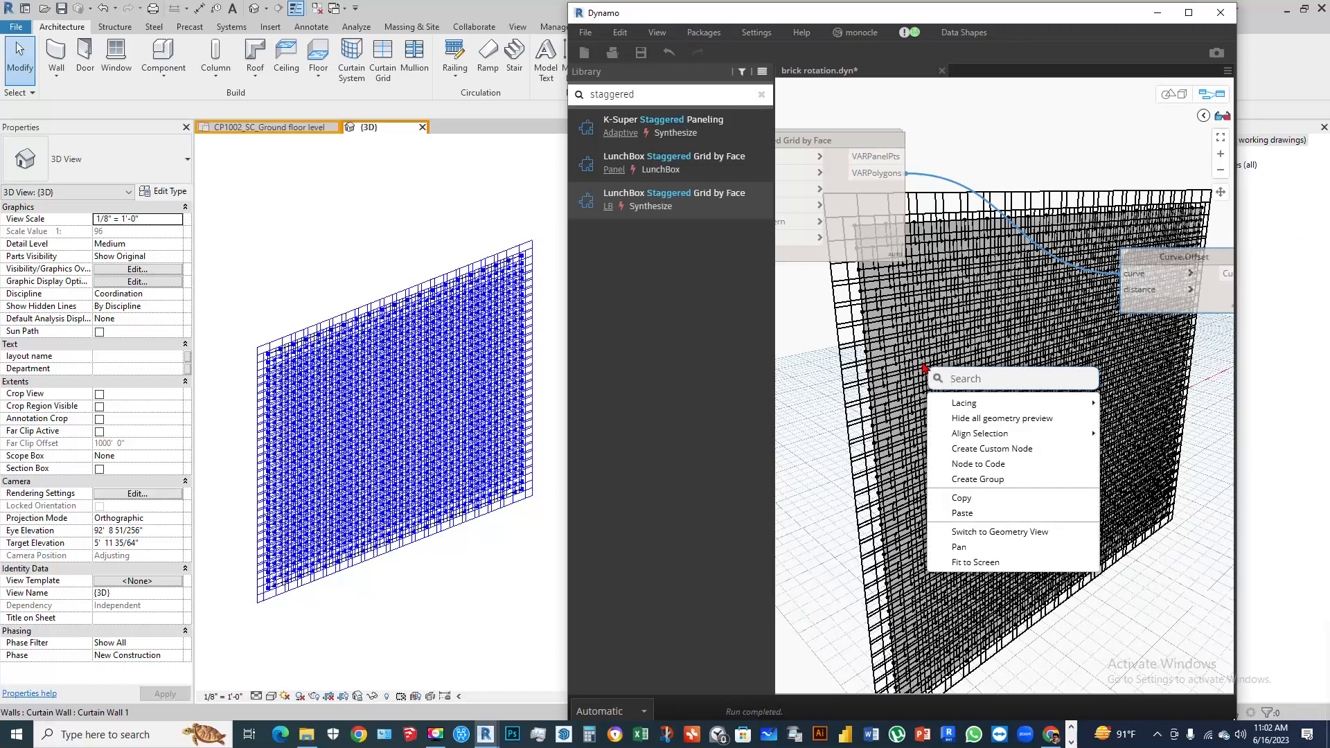
{"action": "type", "text": "nu"}
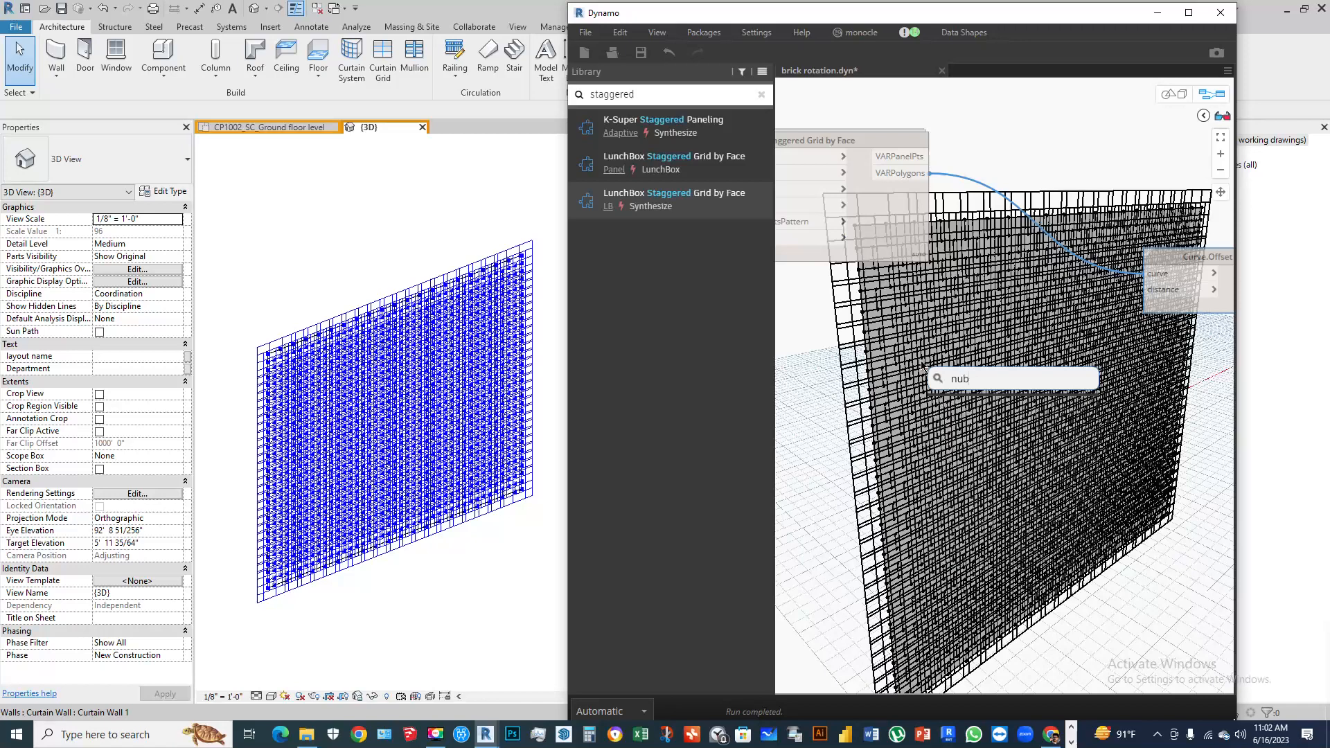
{"action": "type", "text": "mber"}
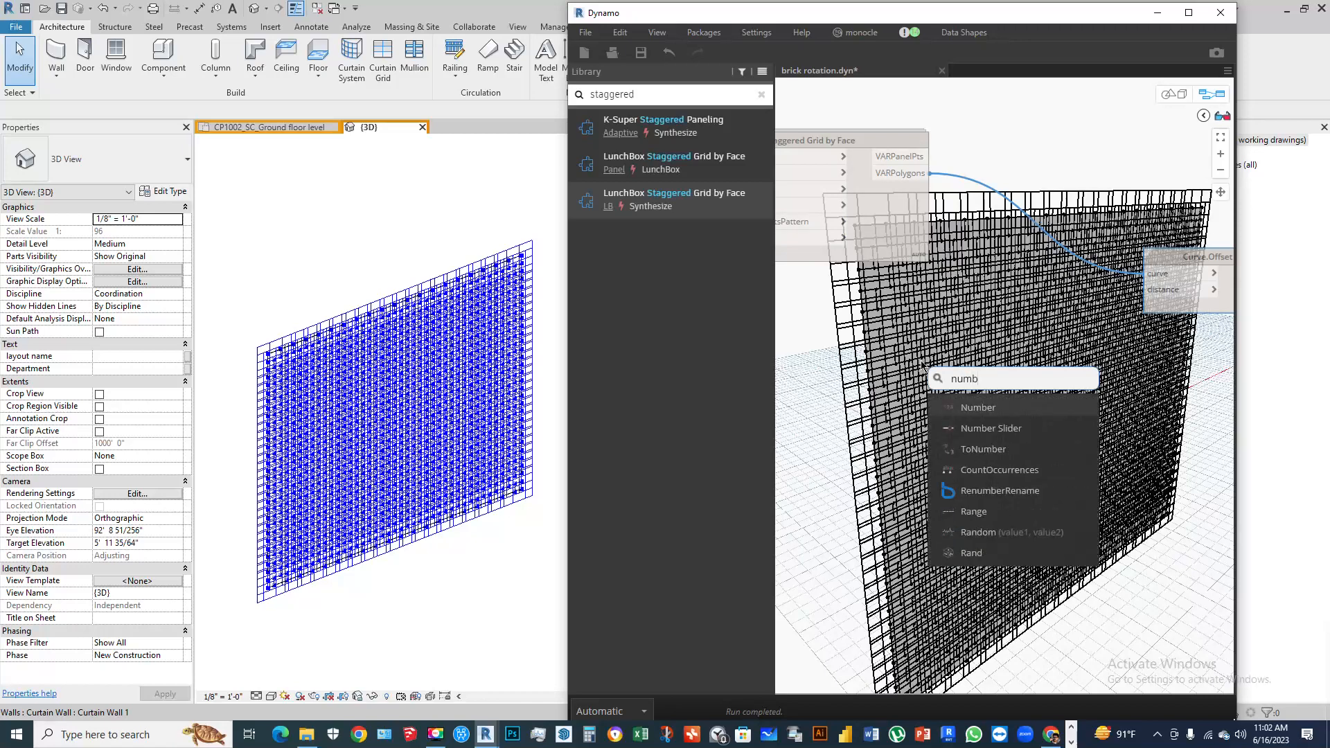
{"action": "left_click", "coordinate": [991, 428]}
{"action": "left_click_drag", "start_coordinate": [1117, 444], "coordinate": [880, 369]}
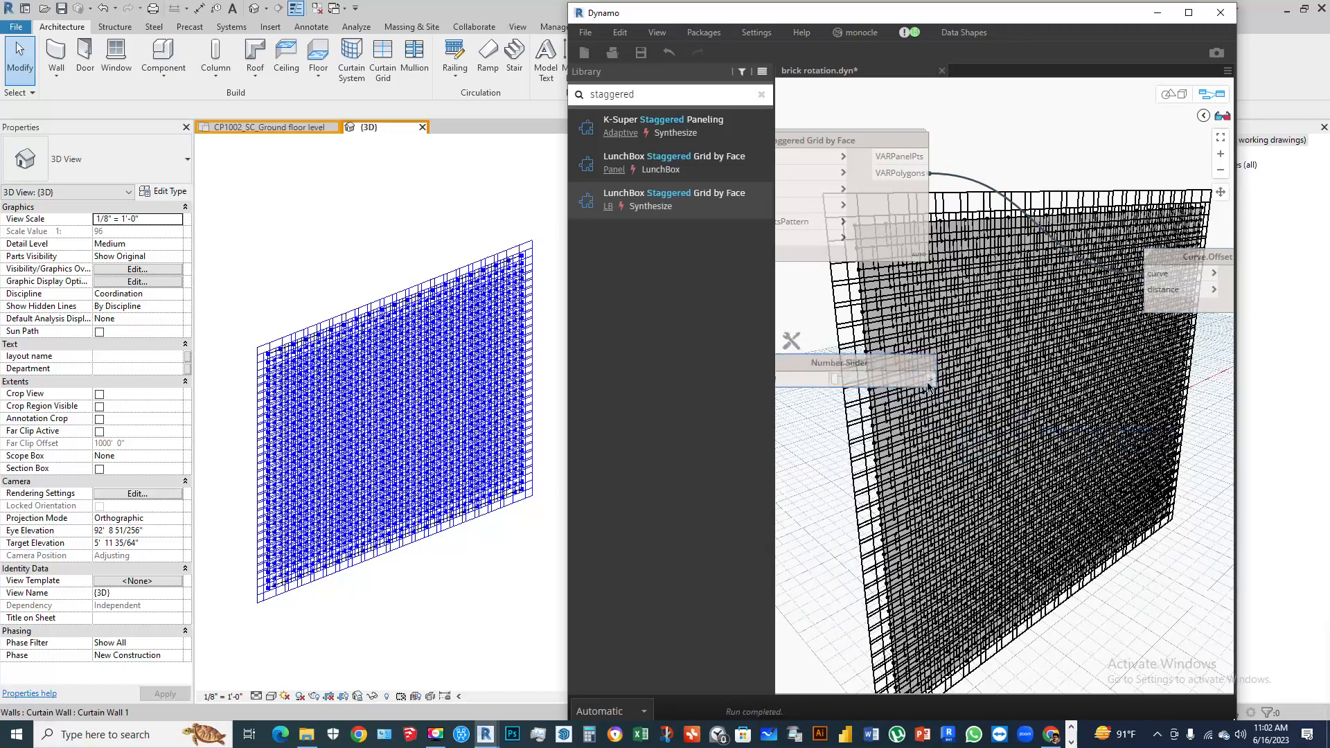
Add a Code Block containing -x; fed by the Number Slider, and connect its output to Curve.Offset's distance input
{"action": "double_click", "coordinate": [1015, 349]}
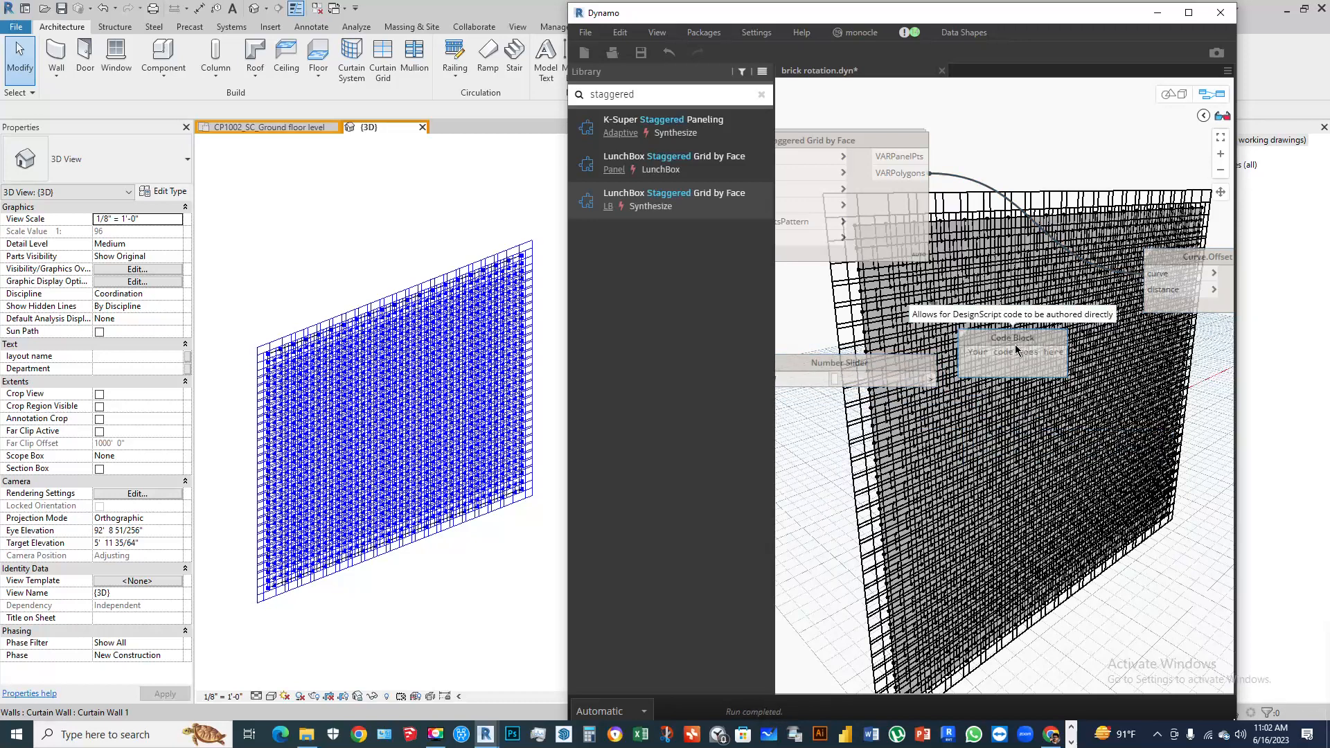
{"action": "type", "text": "-x;"}
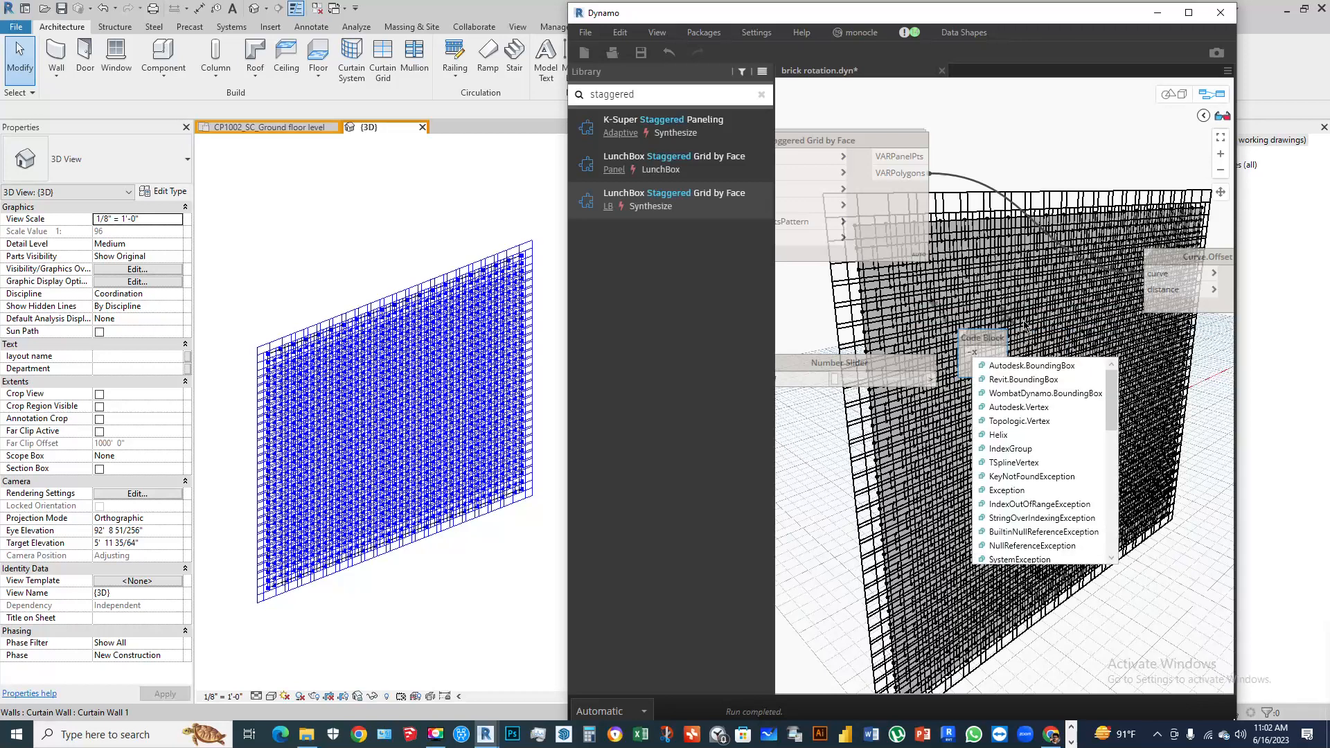
{"action": "left_click", "coordinate": [957, 371]}
{"action": "left_click", "coordinate": [932, 381]}
{"action": "left_click", "coordinate": [963, 354]}
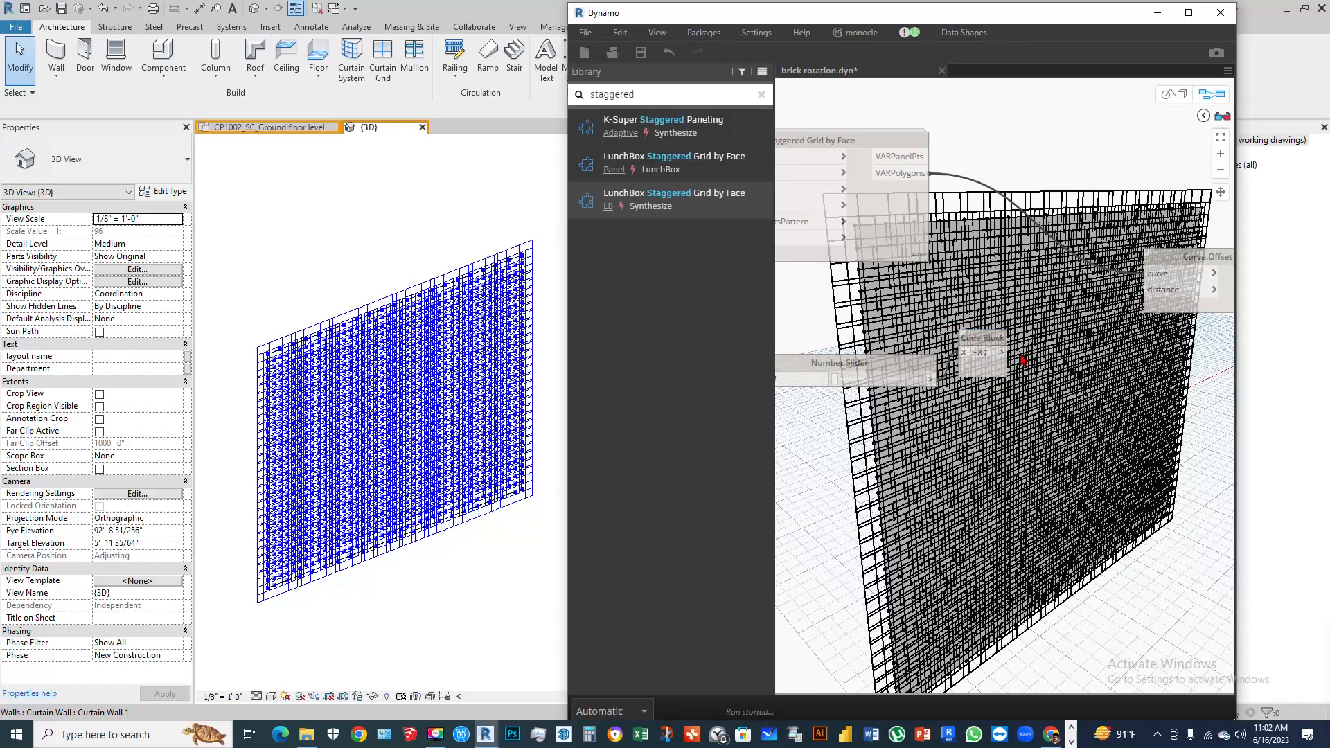
{"action": "left_click", "coordinate": [1002, 354]}
{"action": "left_click", "coordinate": [1146, 291]}
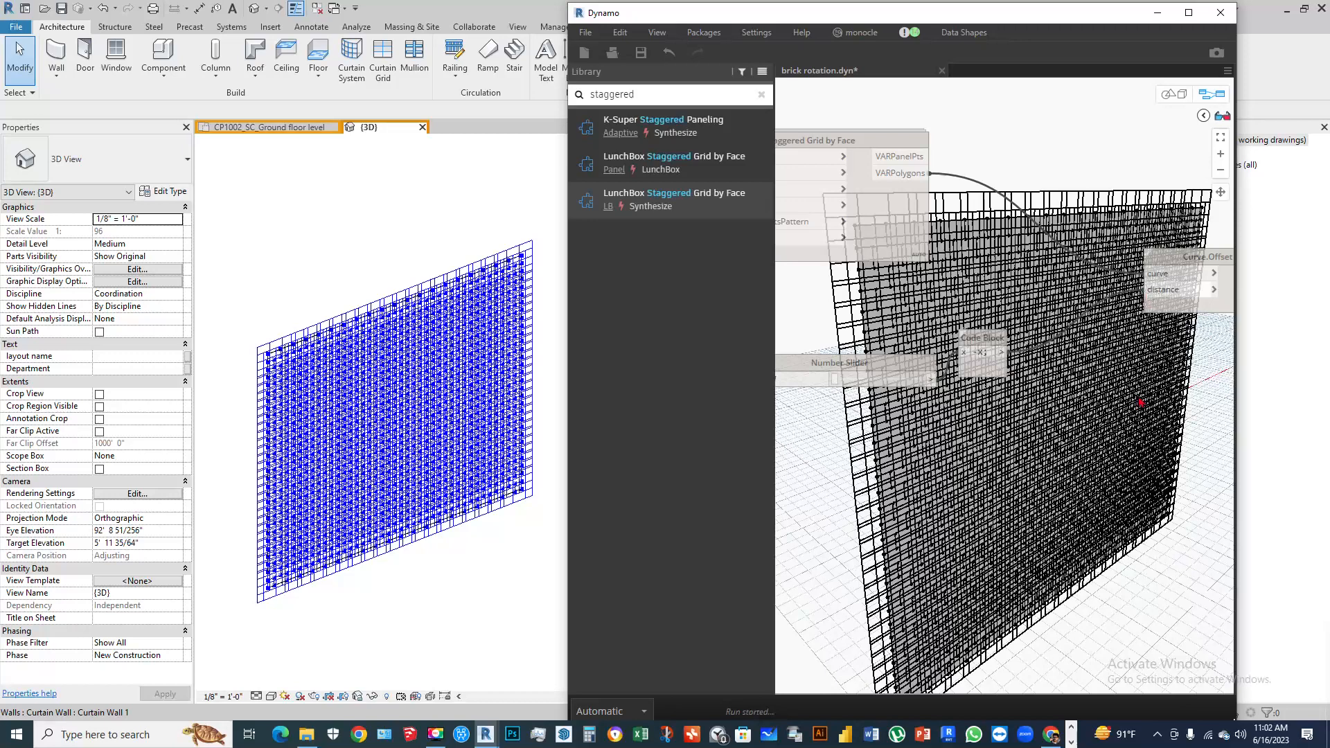
Set the Number Slider's maximum to 1
{"action": "middle_click_drag", "start_coordinate": [1138, 397], "coordinate": [1245, 201]}
{"action": "scroll", "coordinate": [914, 186], "scroll_direction": "up", "scroll_amount": 3}
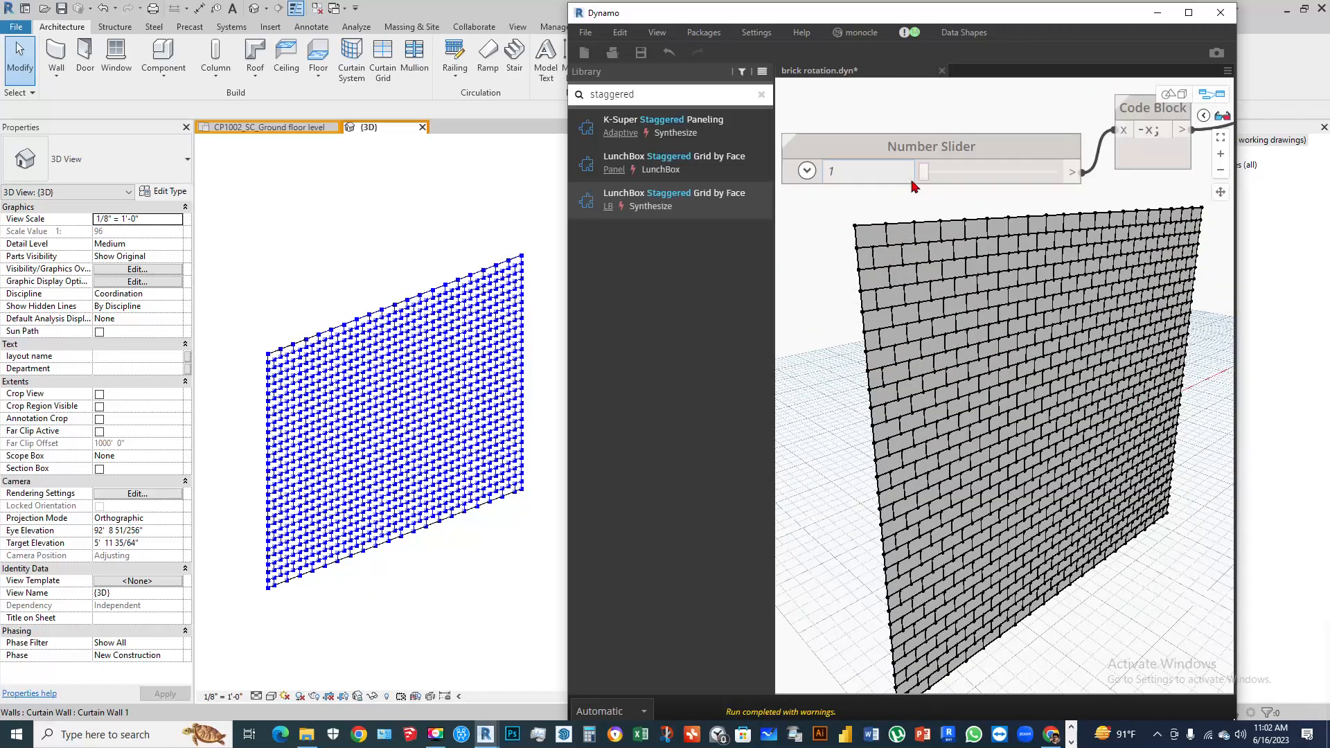
{"action": "left_click_drag", "start_coordinate": [928, 178], "coordinate": [935, 179]}
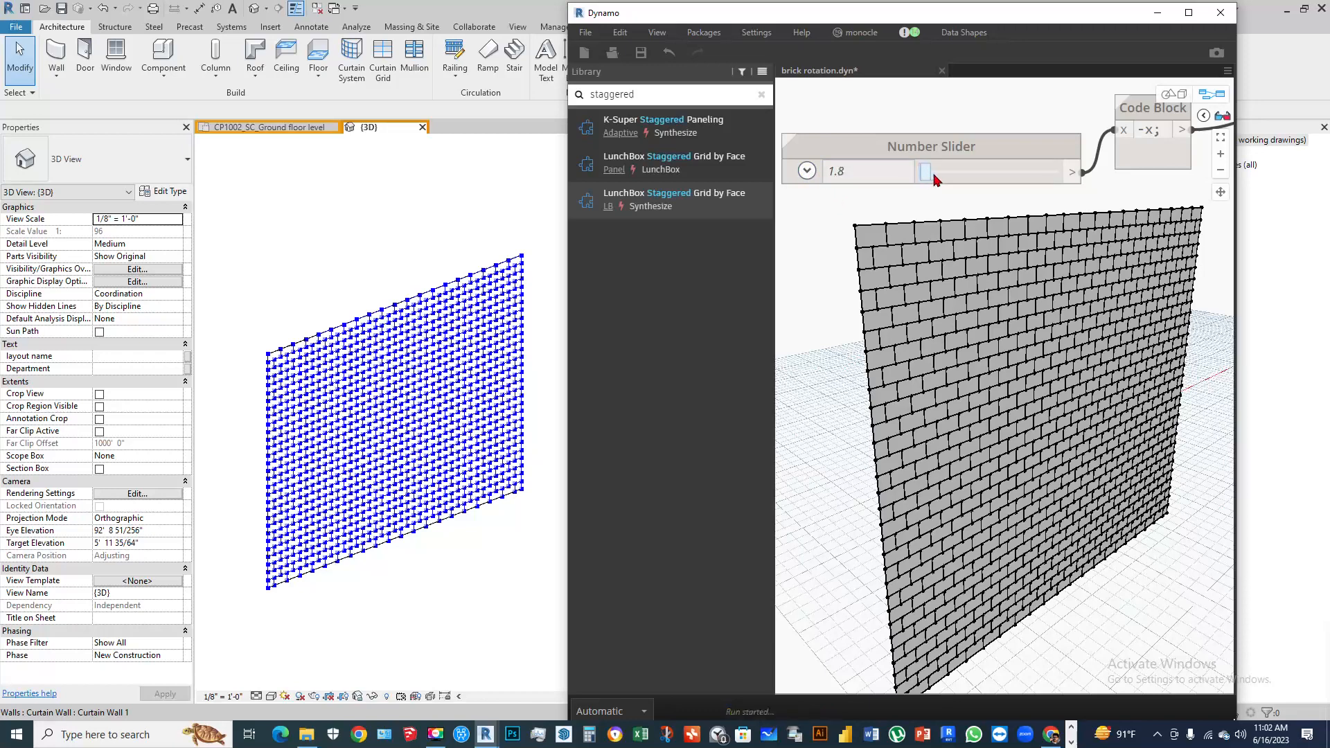
{"action": "left_click", "coordinate": [807, 171]}
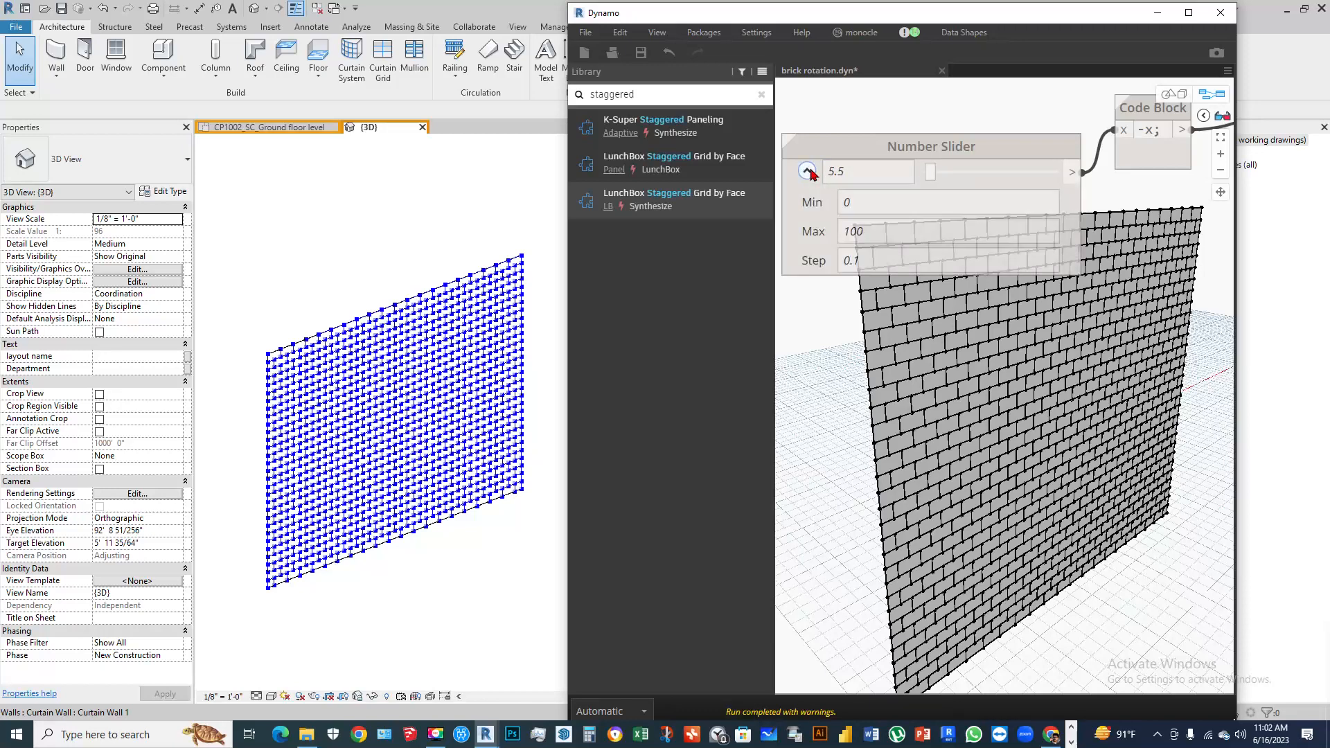
{"action": "double_click", "coordinate": [872, 230]}
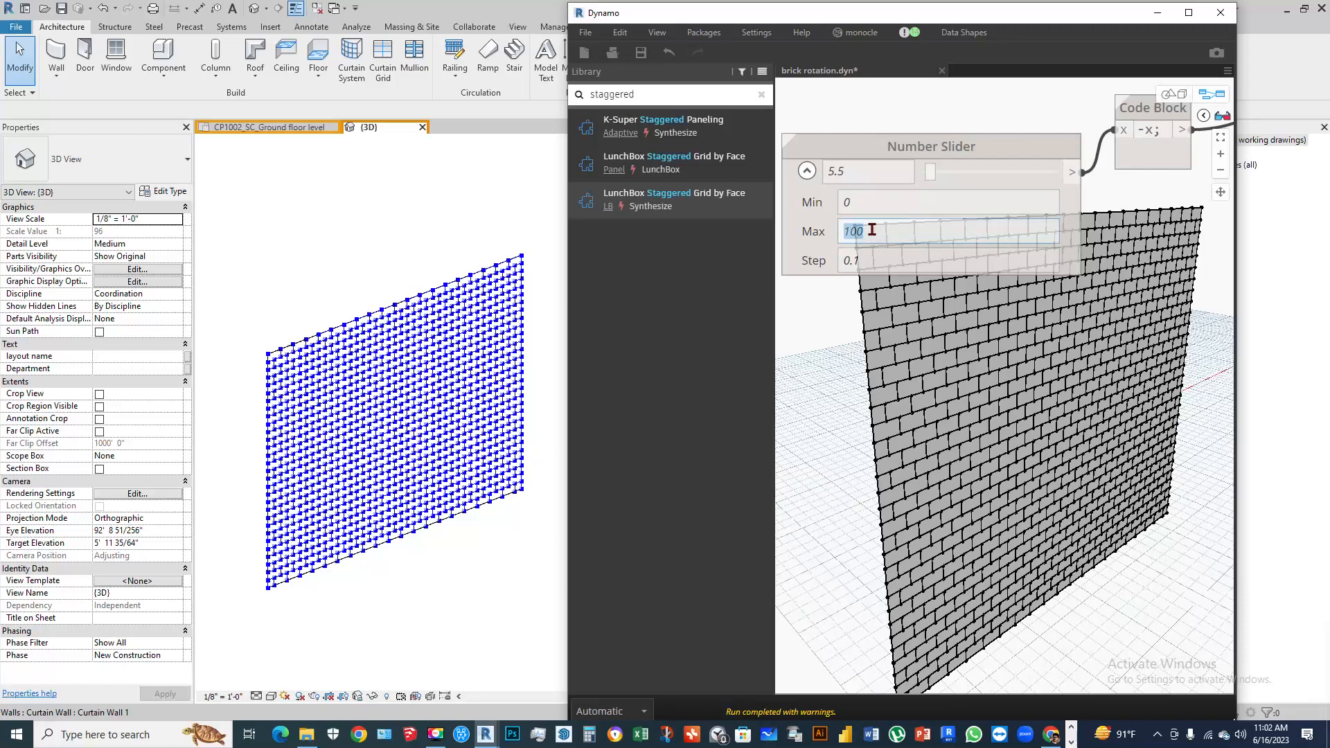
{"action": "type", "text": "1"}
{"action": "key", "text": "Return"}
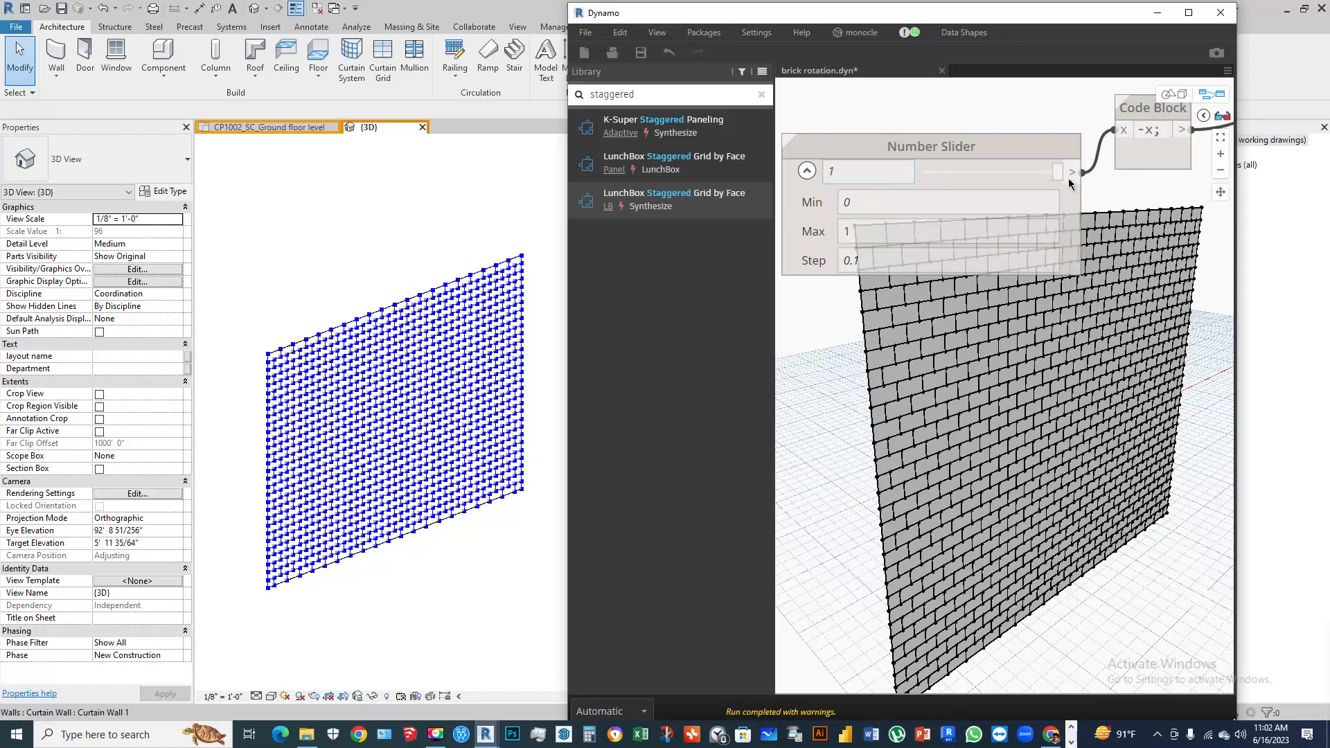
Try several brick offset distances with the Number Slider between 0 and 1, ending at 0.1
{"action": "left_click", "coordinate": [1038, 174]}
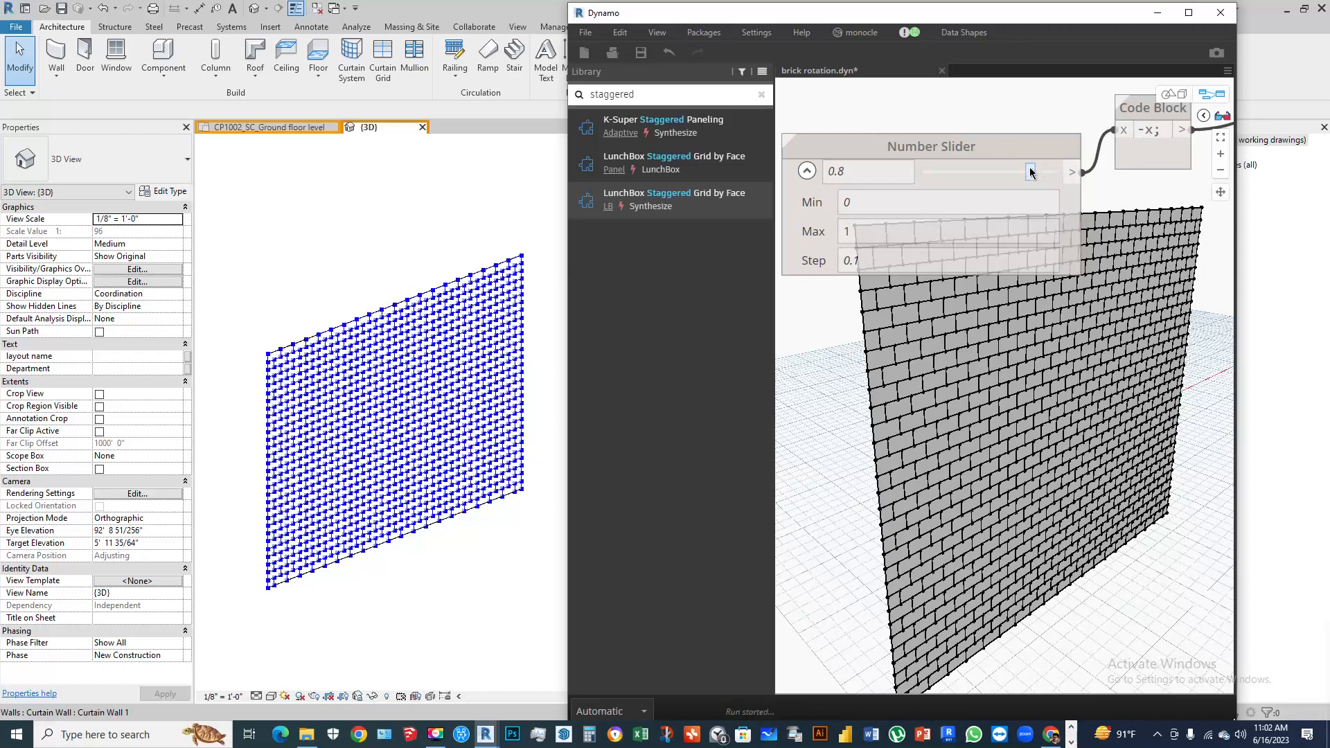
{"action": "left_click", "coordinate": [962, 173]}
{"action": "left_click", "coordinate": [989, 175]}
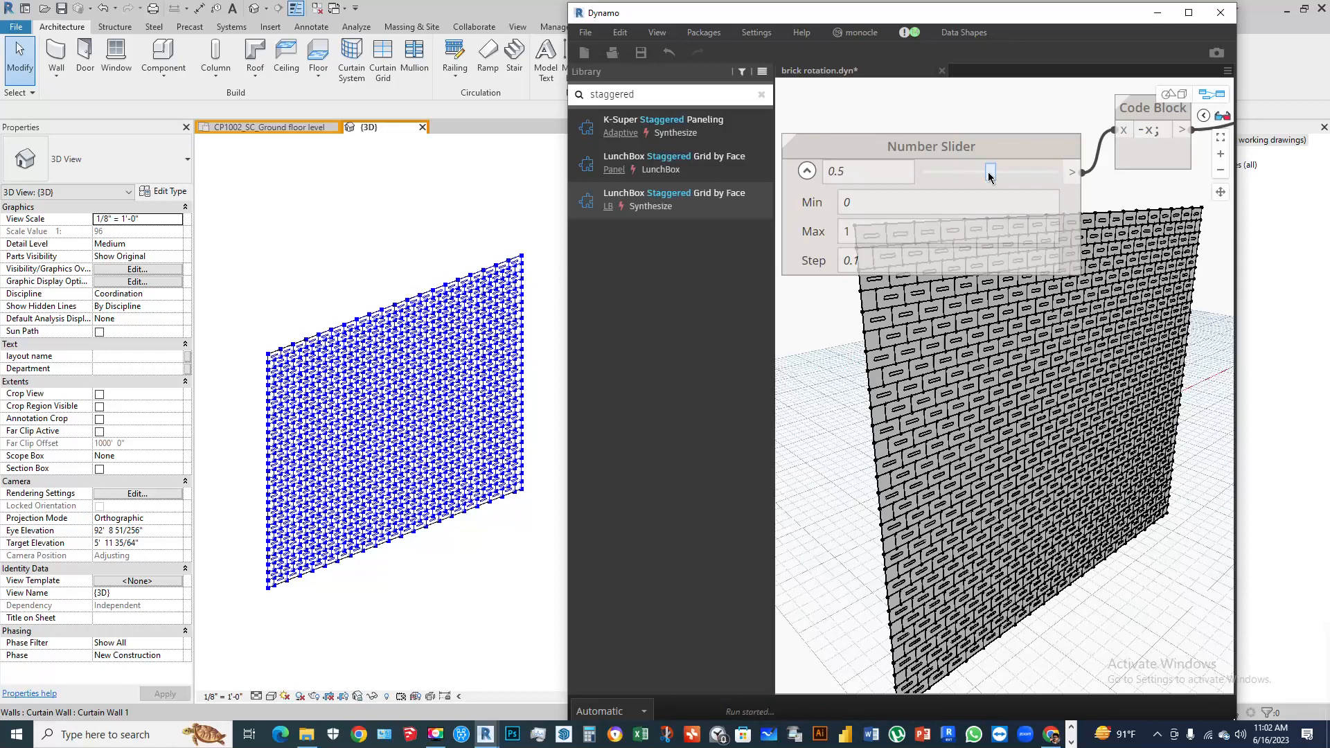
{"action": "left_click", "coordinate": [999, 175]}
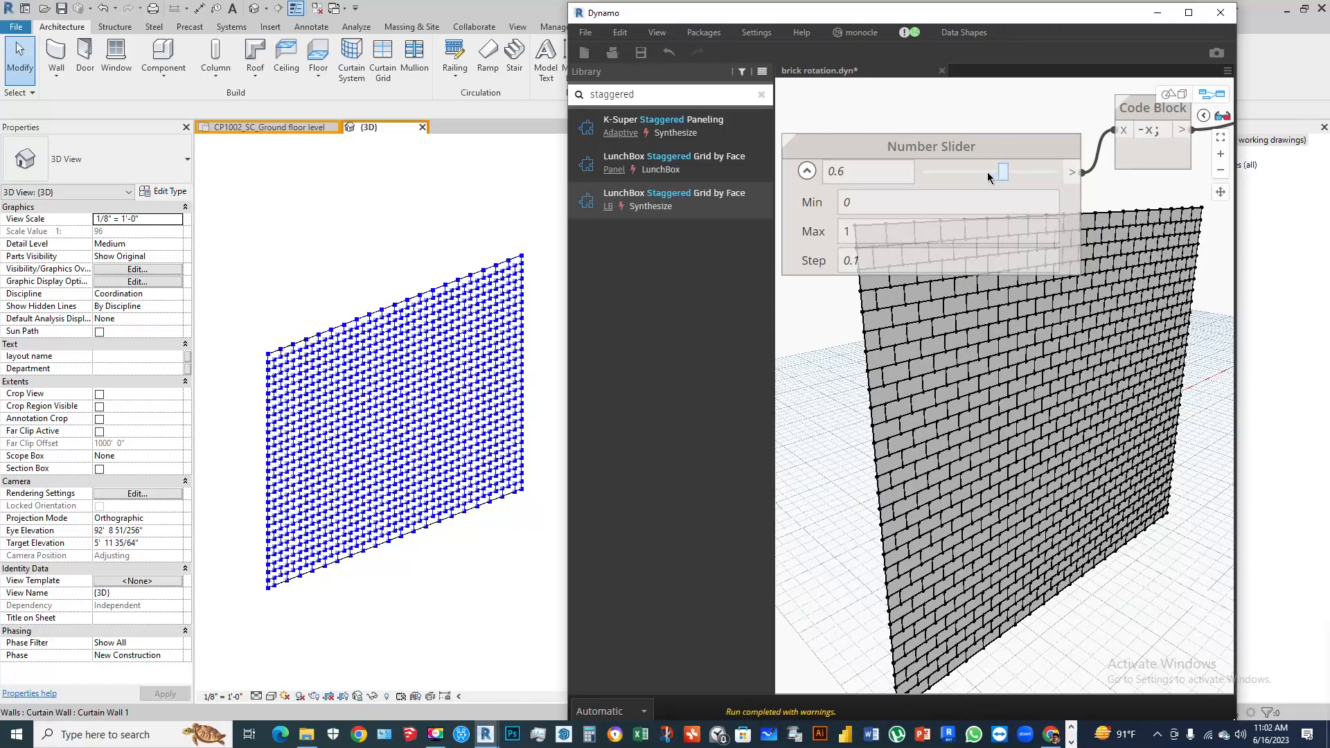
{"action": "left_click", "coordinate": [992, 175]}
{"action": "left_click", "coordinate": [982, 176]}
{"action": "left_click", "coordinate": [965, 175]}
{"action": "left_click", "coordinate": [932, 175]}
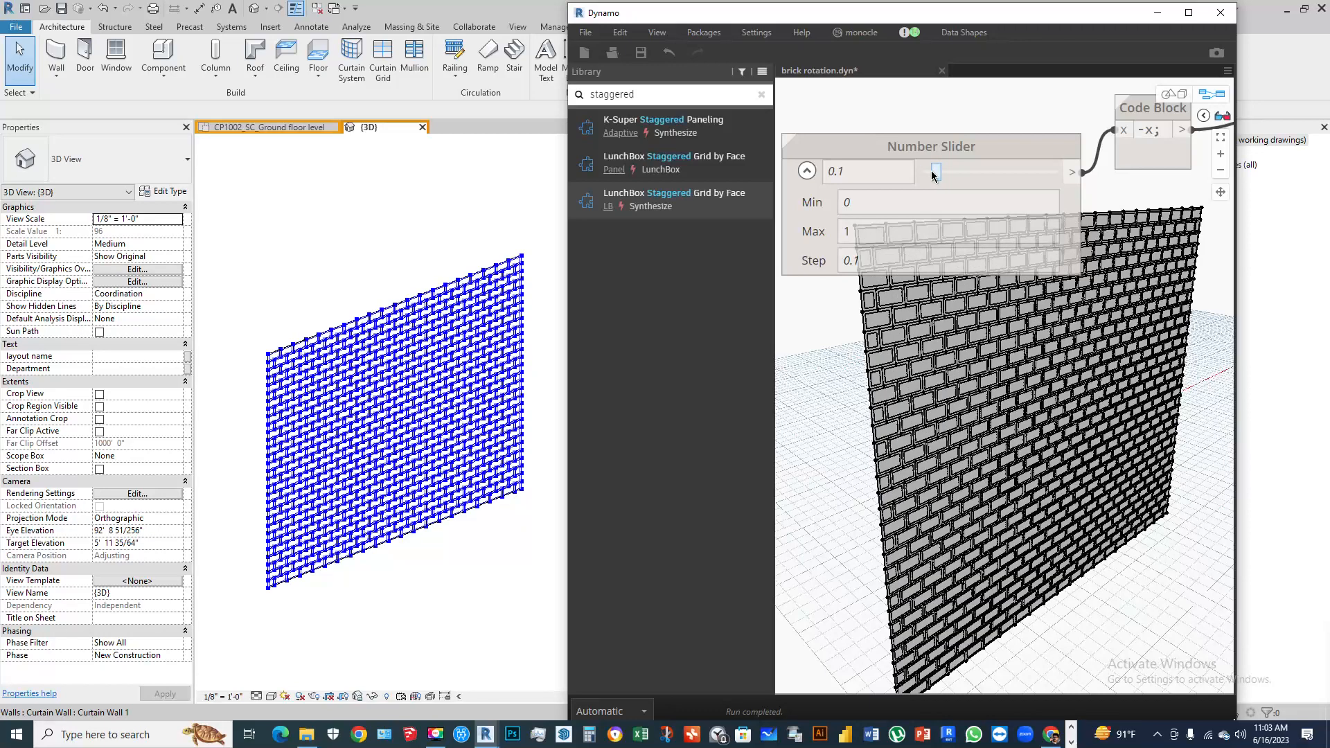
Set the Number Slider's step to 0.01 and lower its value to 0.06
{"action": "middle_click_drag", "start_coordinate": [983, 403], "coordinate": [990, 381]}
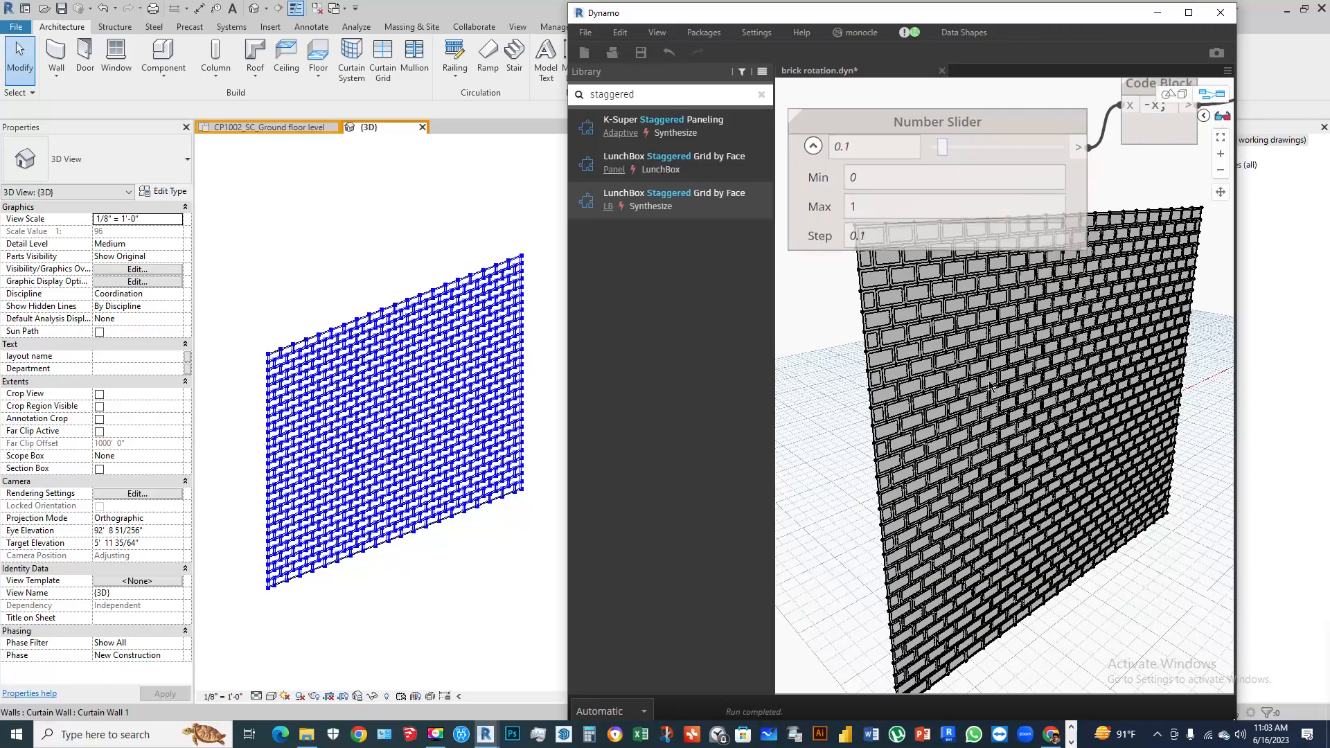
{"action": "scroll", "coordinate": [990, 382], "scroll_direction": "up", "scroll_amount": 2}
{"action": "double_click", "coordinate": [823, 113]}
{"action": "left_click", "coordinate": [839, 220]}
{"action": "type", "text": "0"}
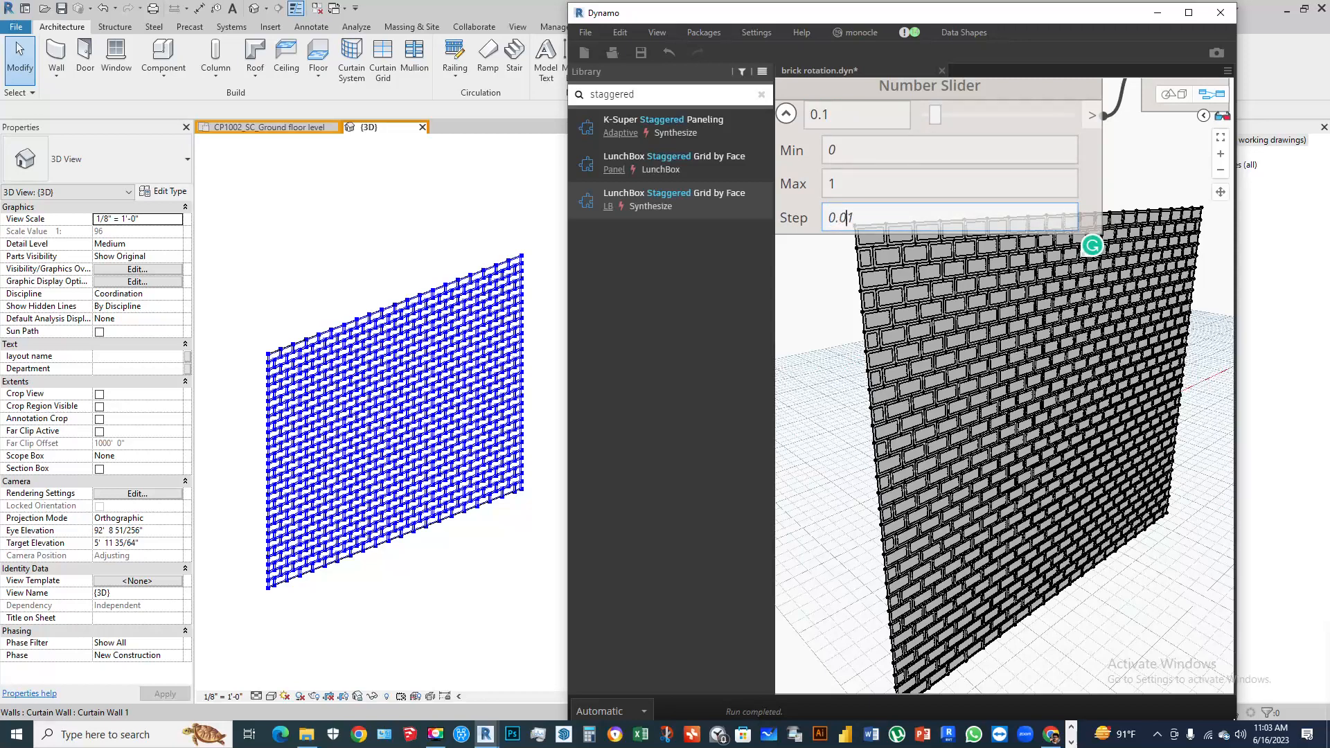
{"action": "left_click", "coordinate": [867, 305]}
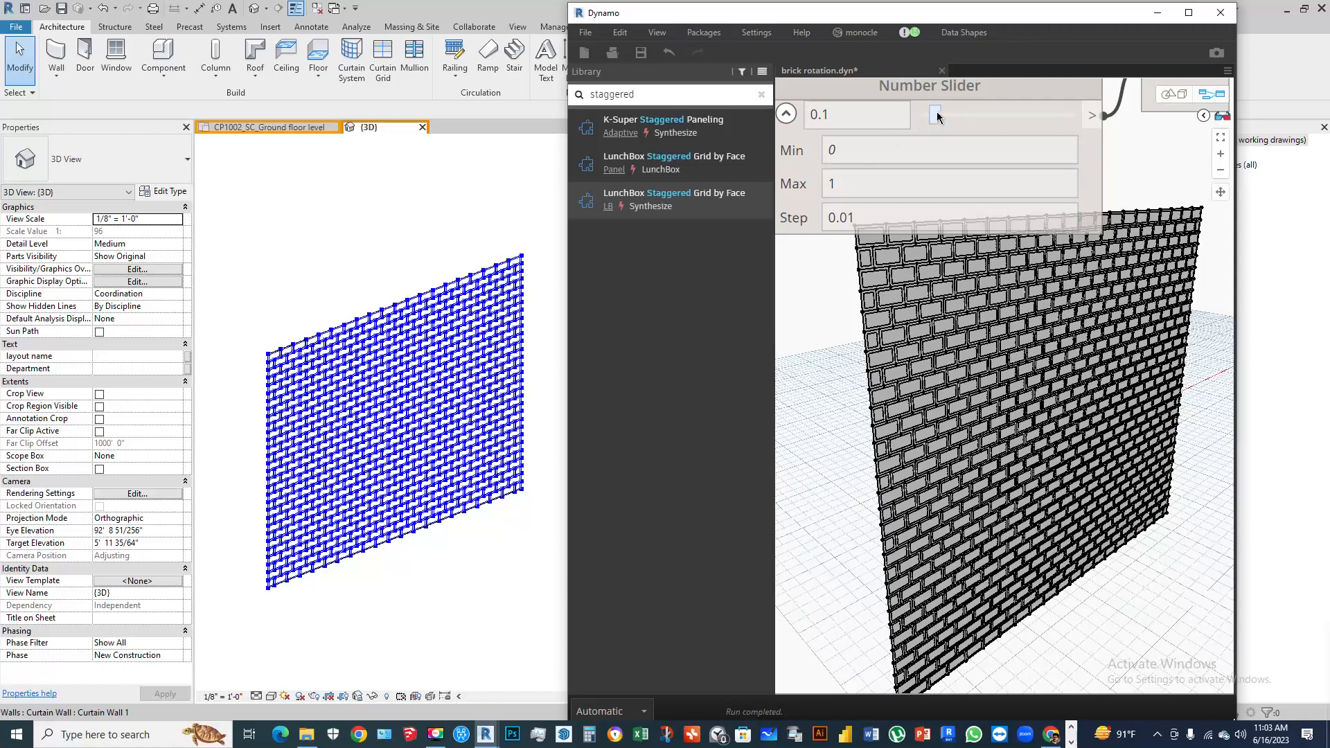
{"action": "left_click_drag", "start_coordinate": [935, 116], "coordinate": [931, 116]}
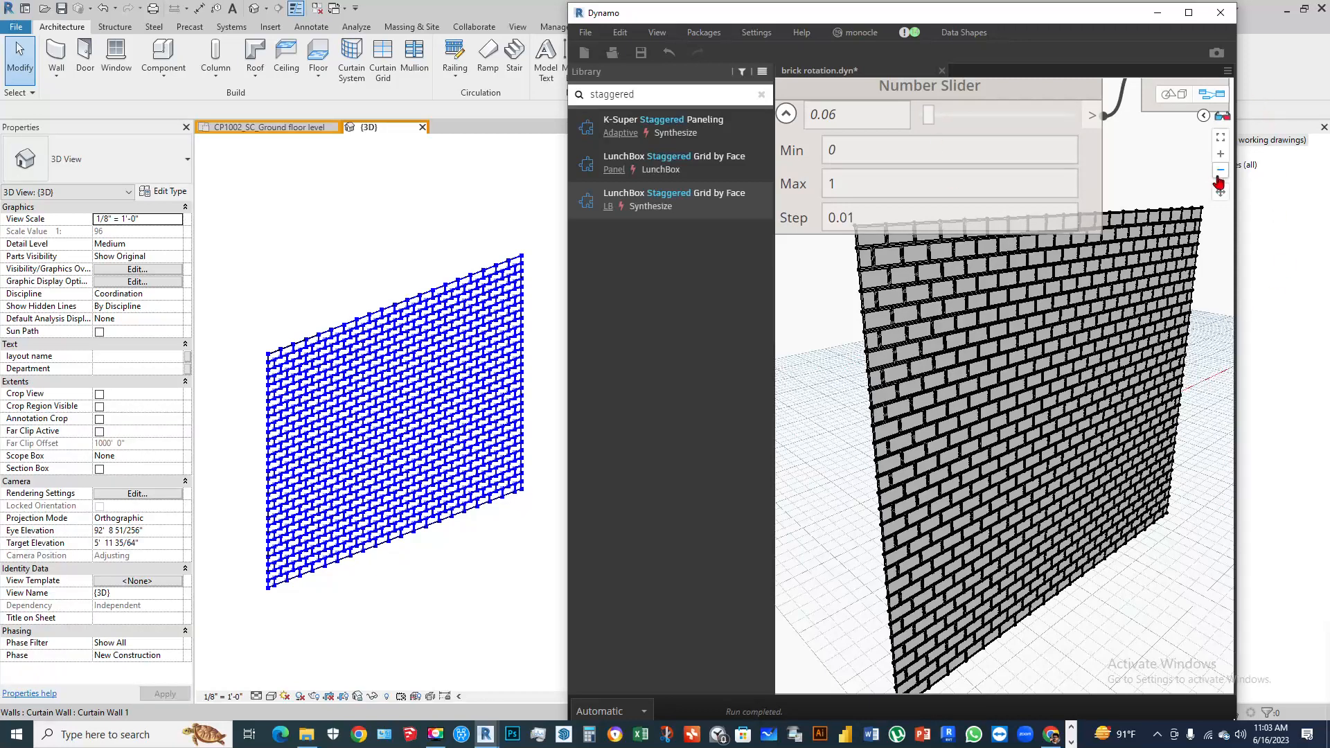
Examine the gaps between the offset bricks up close in the 3D preview and check the Curve.Offset node's output
{"action": "middle_click_drag", "start_coordinate": [924, 376], "coordinate": [788, 334]}
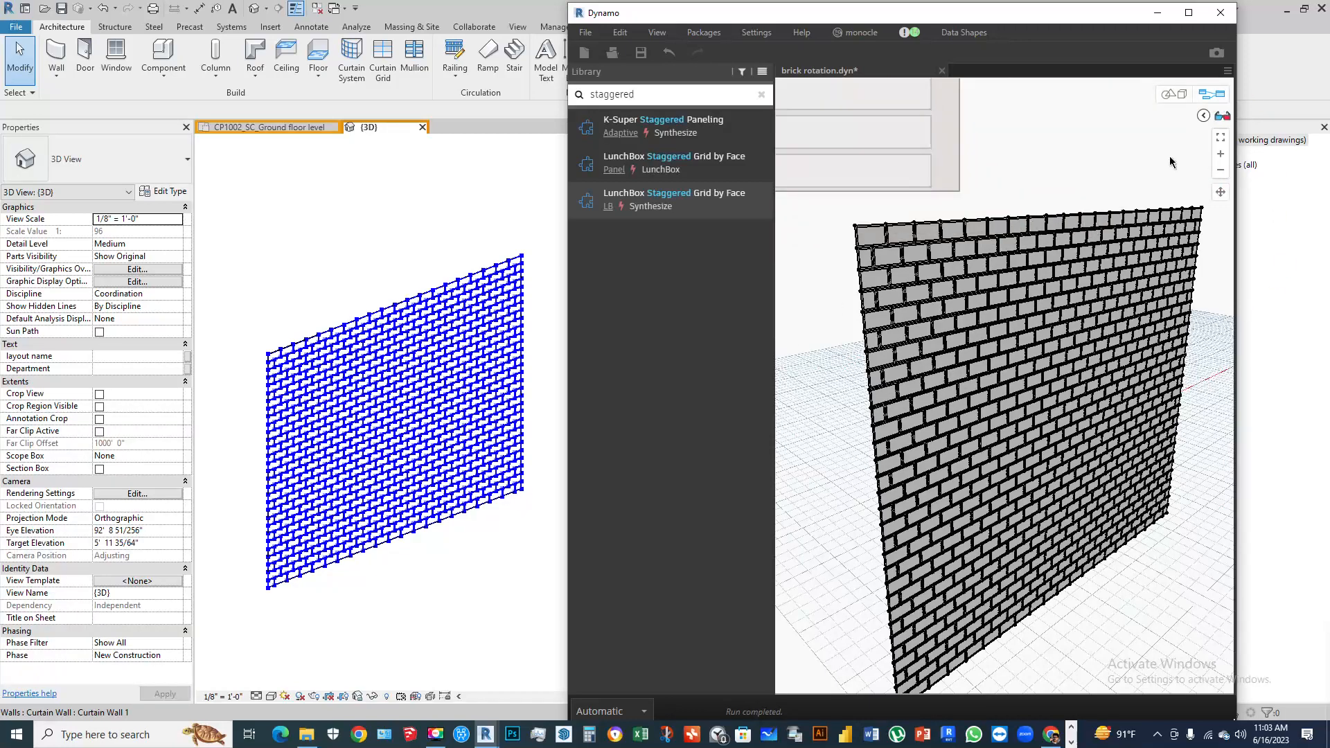
{"action": "left_click", "coordinate": [1221, 141]}
{"action": "left_click", "coordinate": [1221, 144]}
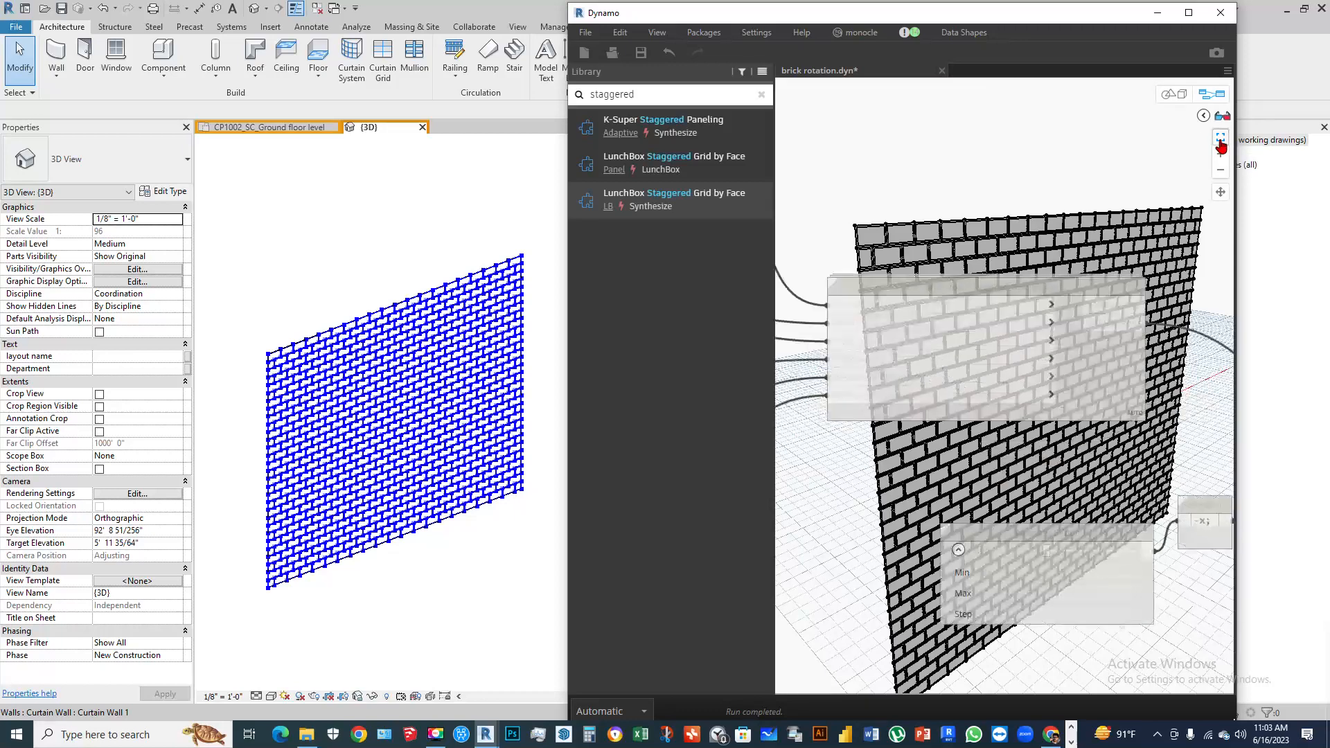
{"action": "middle_click_drag", "start_coordinate": [1060, 232], "coordinate": [507, 190]}
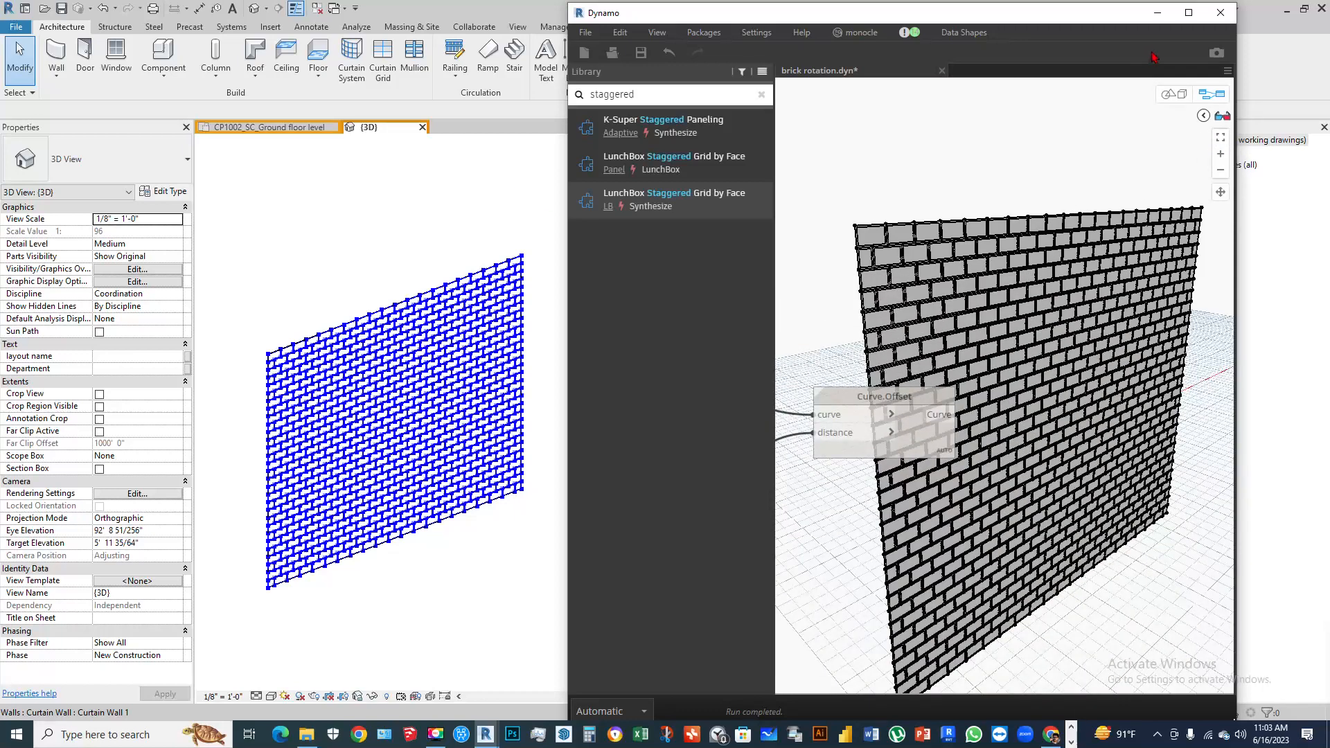
{"action": "left_click", "coordinate": [1164, 93]}
{"action": "scroll", "coordinate": [964, 269], "scroll_direction": "up", "scroll_amount": 5}
{"action": "scroll", "coordinate": [967, 275], "scroll_direction": "down", "scroll_amount": 3}
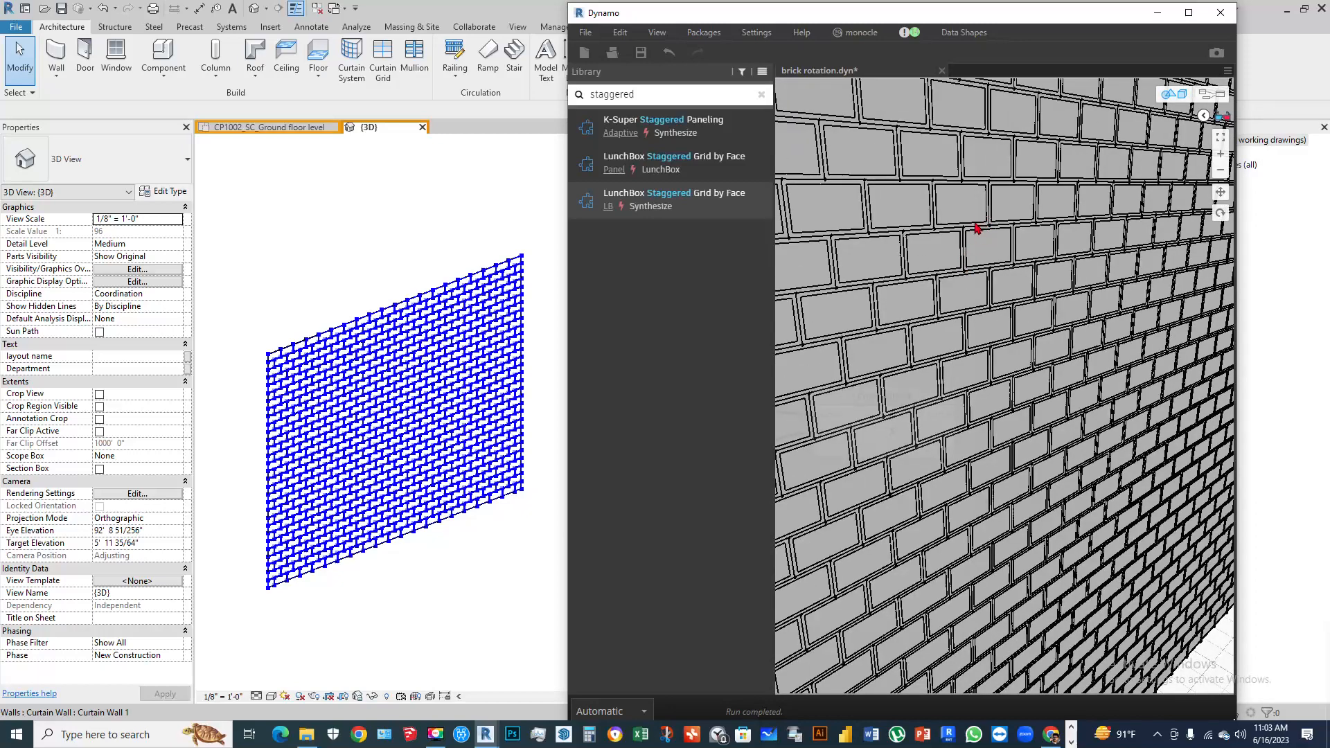
{"action": "left_click", "coordinate": [1178, 97]}
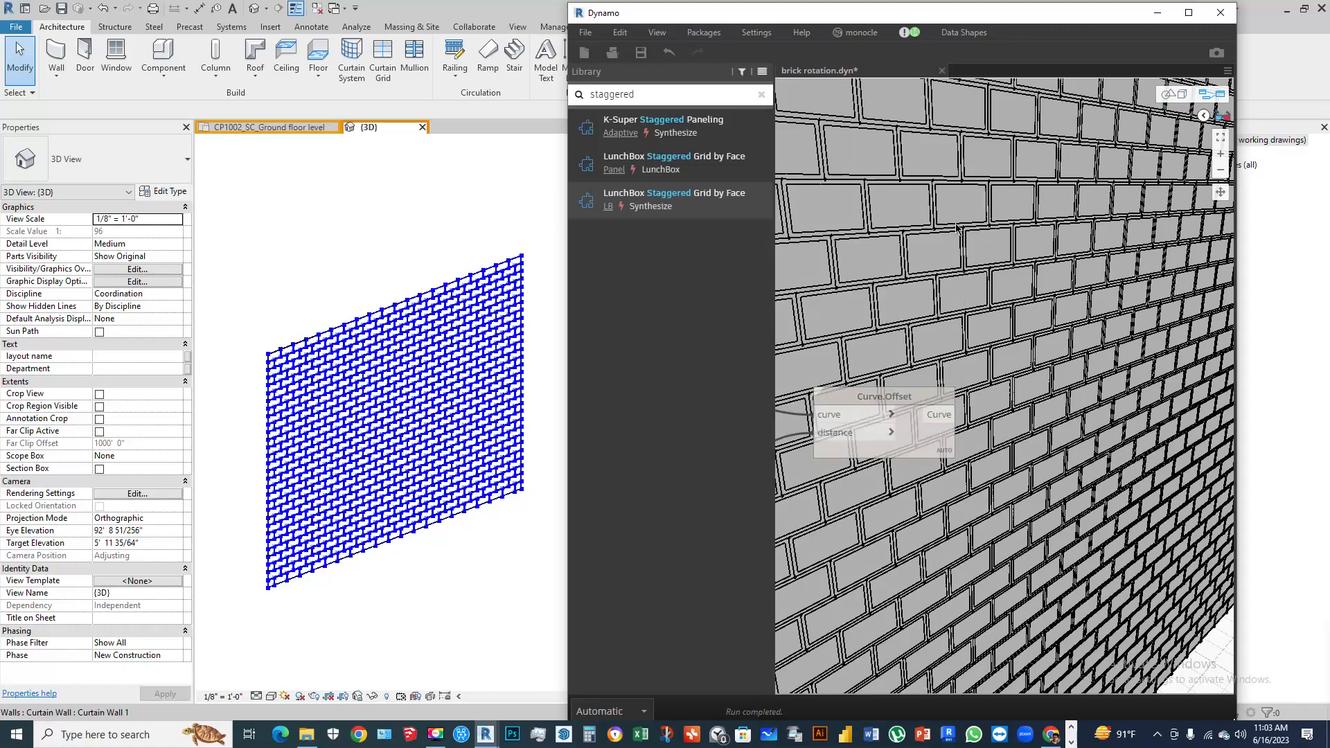
{"action": "scroll", "coordinate": [982, 298], "scroll_direction": "up", "scroll_amount": 3}
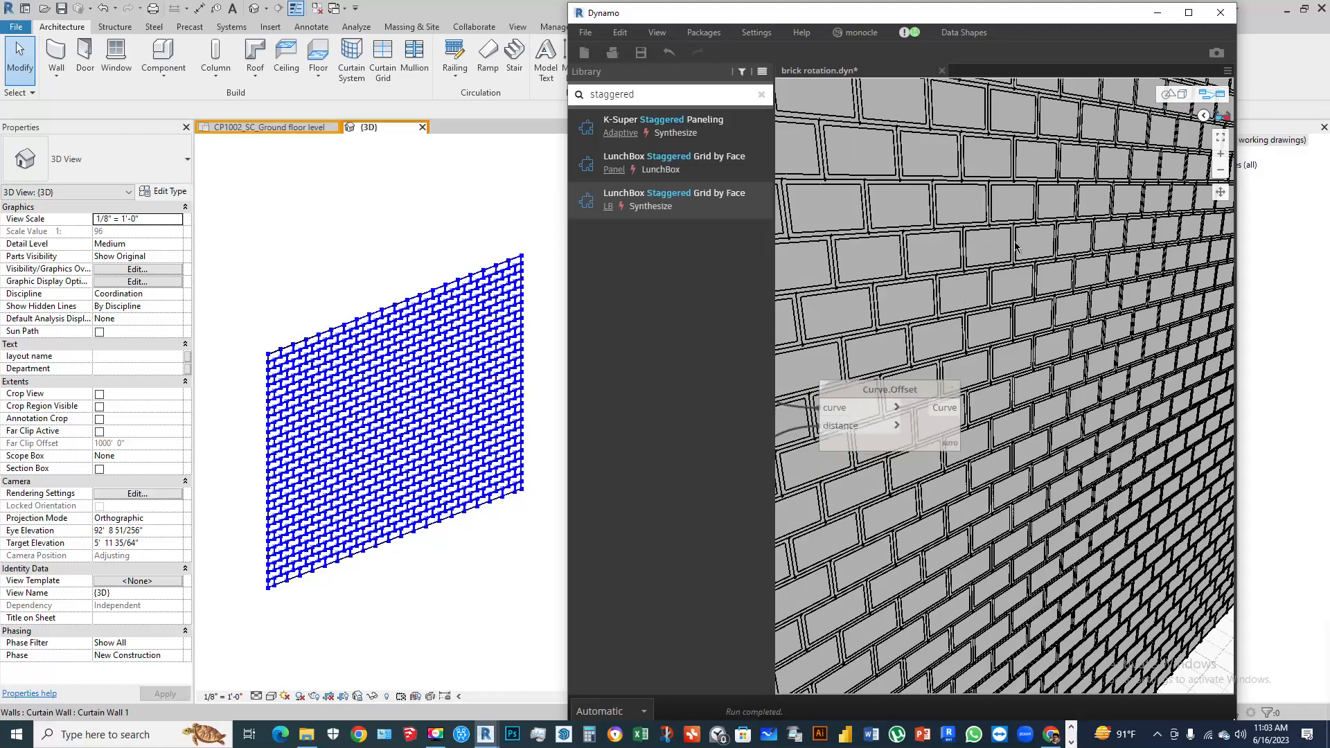
{"action": "left_click", "coordinate": [1002, 359]}
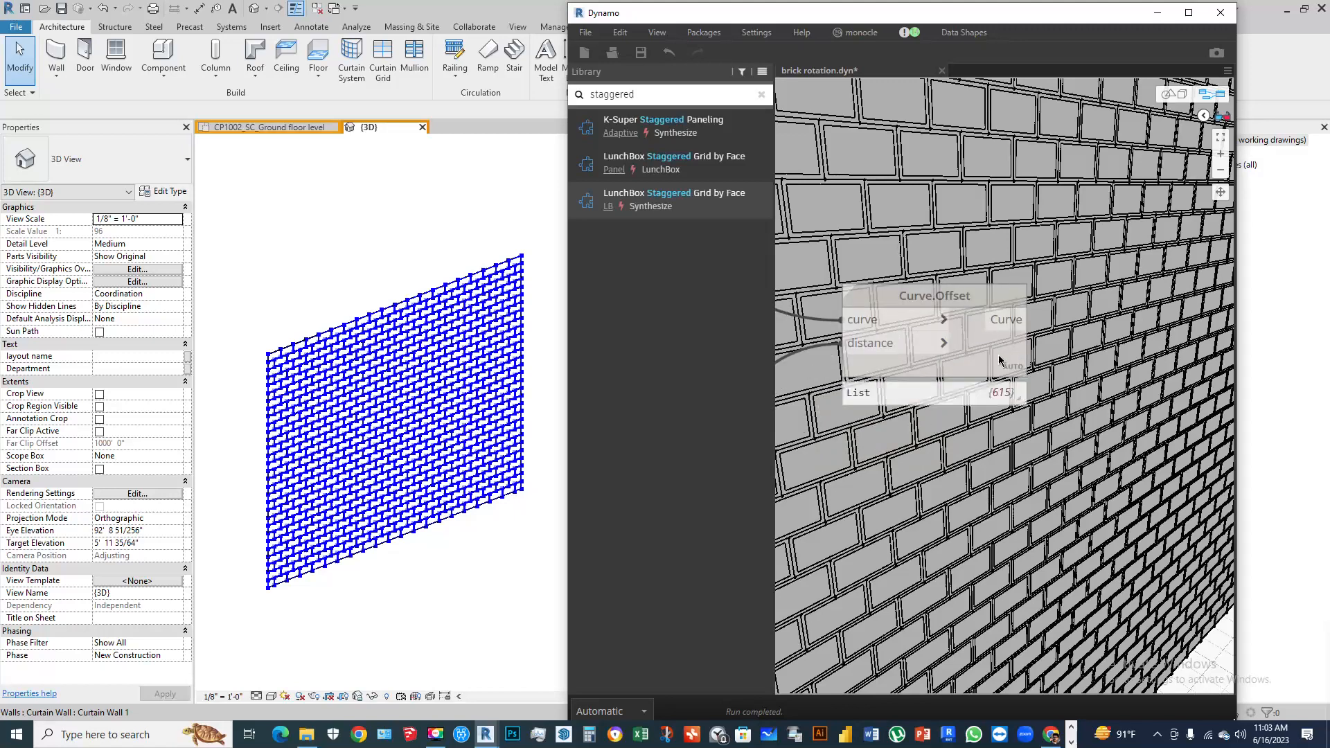
Set the Number Slider that feeds the offset distance to 0.02
{"action": "scroll", "coordinate": [997, 364], "scroll_direction": "down", "scroll_amount": 3}
{"action": "scroll", "coordinate": [909, 338], "scroll_direction": "up", "scroll_amount": 5}
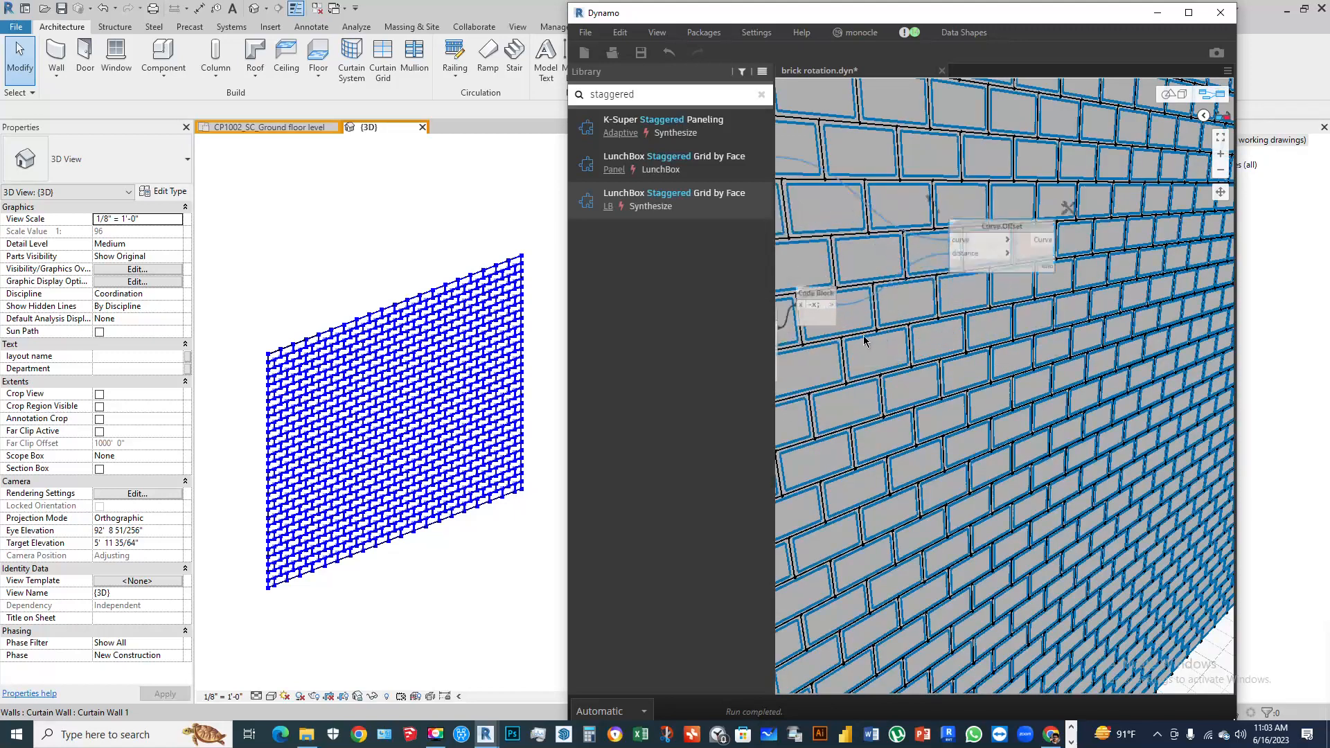
{"action": "scroll", "coordinate": [1034, 225], "scroll_direction": "up", "scroll_amount": 2}
{"action": "left_click", "coordinate": [1003, 214]}
{"action": "left_click", "coordinate": [1015, 218]}
{"action": "key", "text": "shift+Left"}
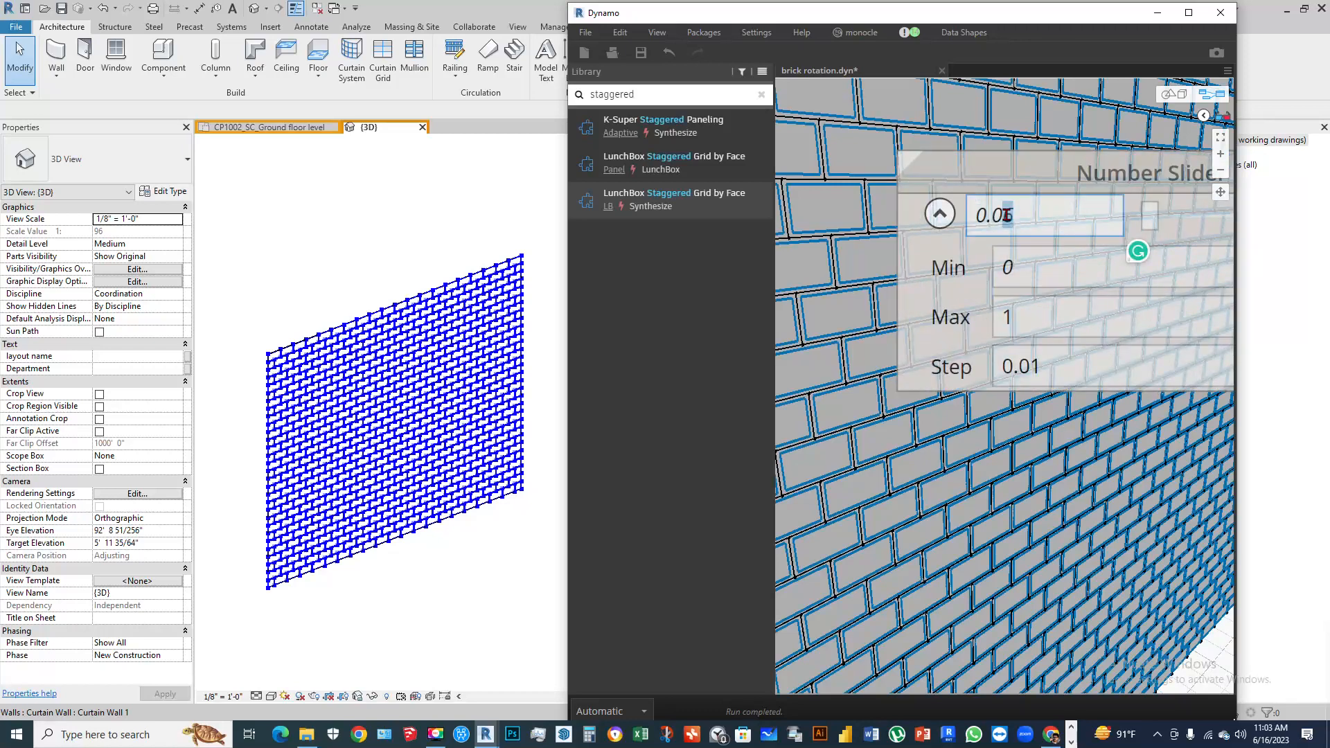
{"action": "type", "text": "2"}
{"action": "key", "text": "Return"}
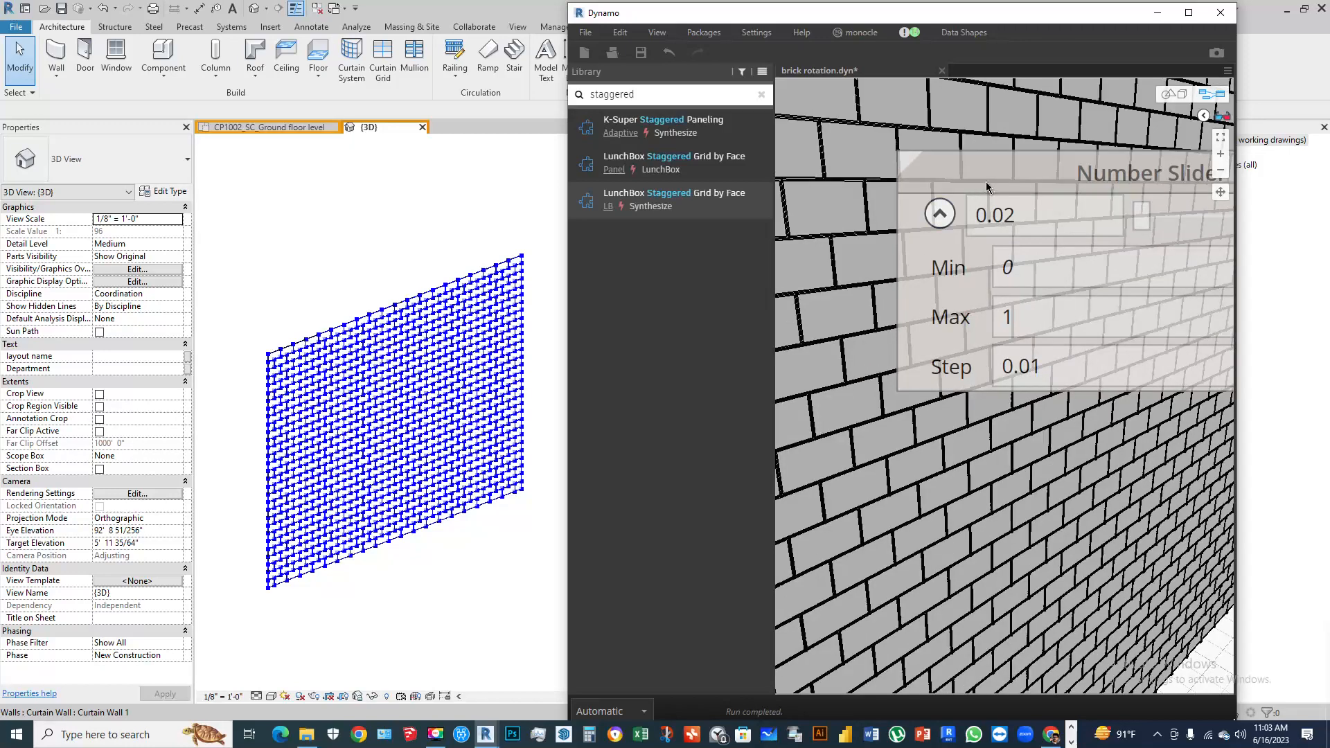
Set the Number Slider's value to 0.03 for the brick offset distance
{"action": "left_click", "coordinate": [1010, 216]}
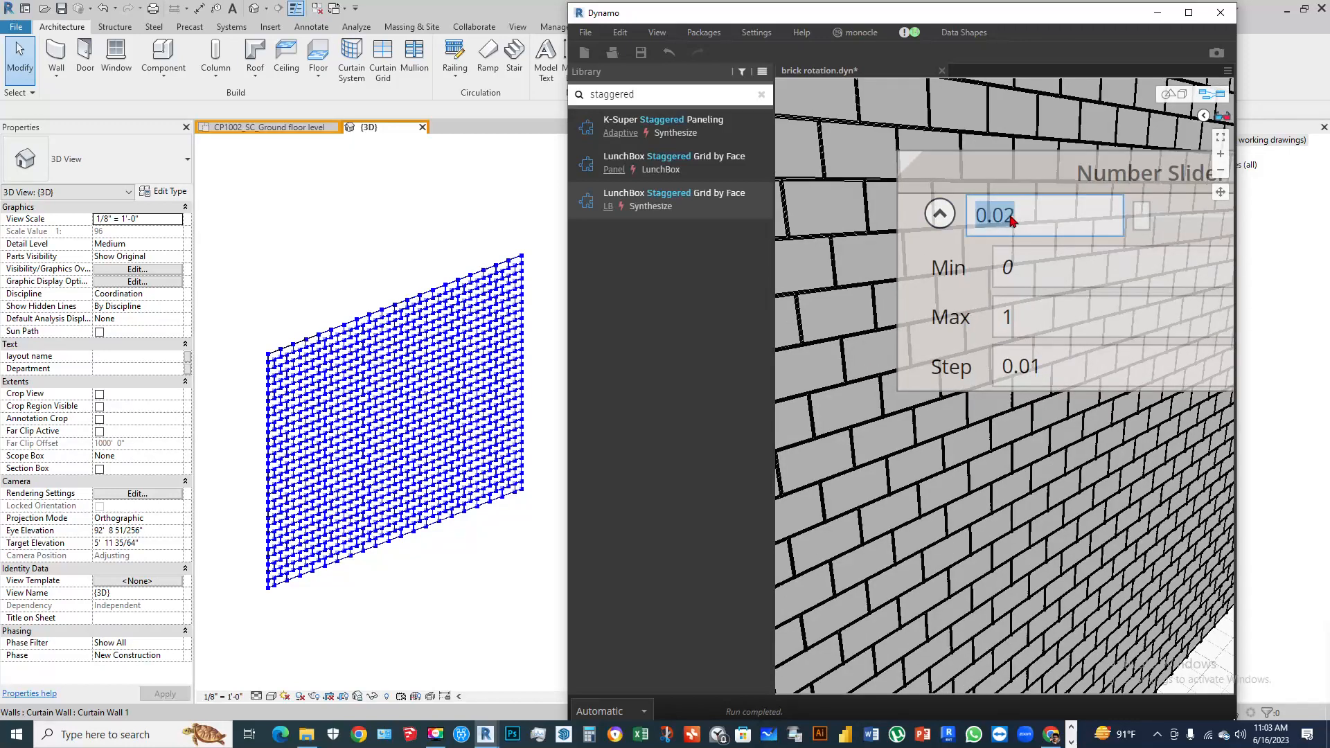
{"action": "double_click", "coordinate": [1007, 215]}
{"action": "left_click_drag", "start_coordinate": [1004, 217], "coordinate": [1016, 219]}
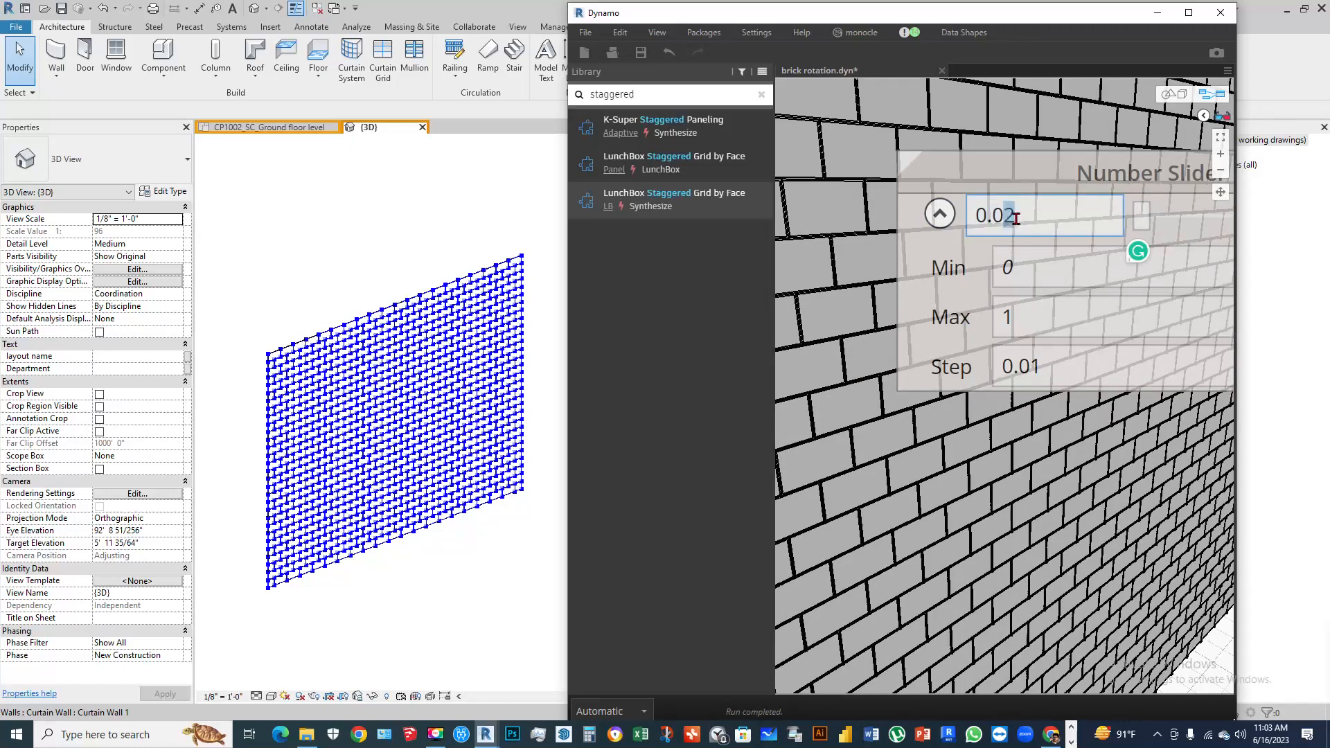
{"action": "type", "text": "3"}
{"action": "key", "text": "Return"}
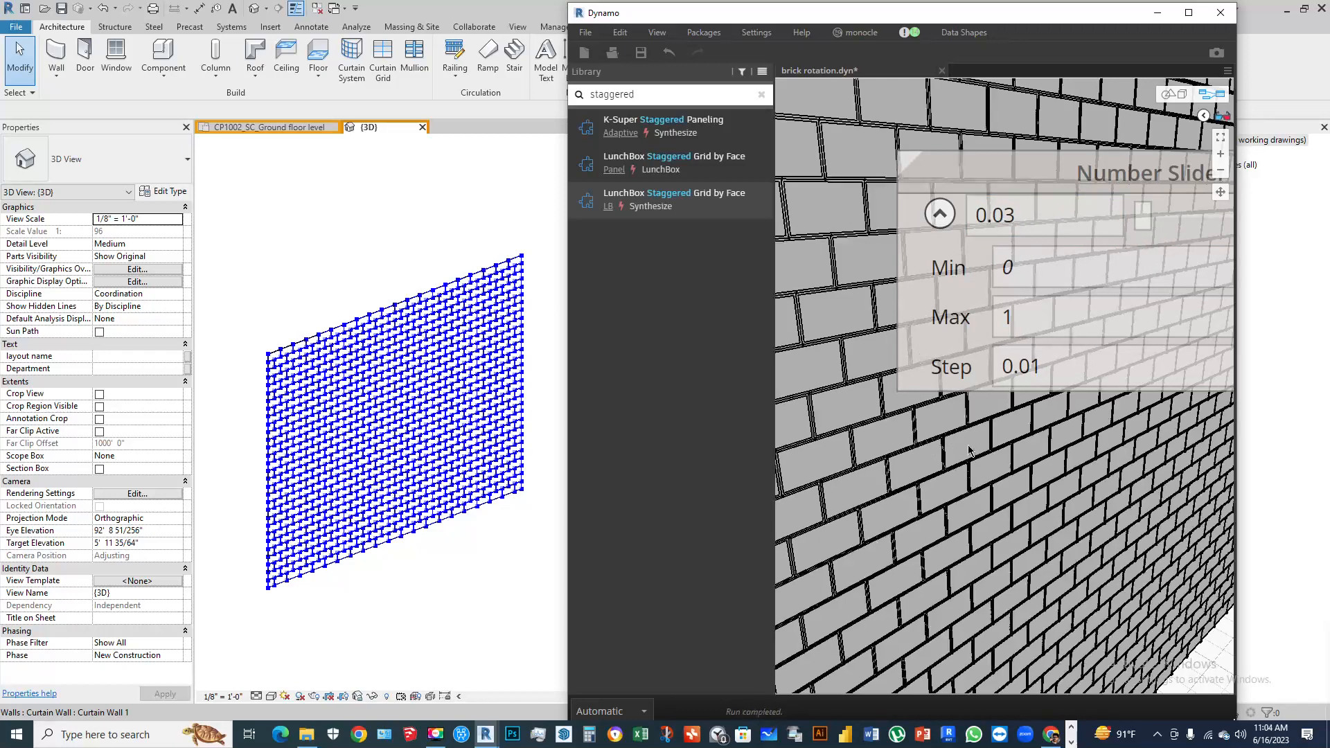
Switch to 3D preview navigation, narrow the node library and maximize the Dynamo window
{"action": "scroll", "coordinate": [928, 361], "scroll_direction": "down", "scroll_amount": 5}
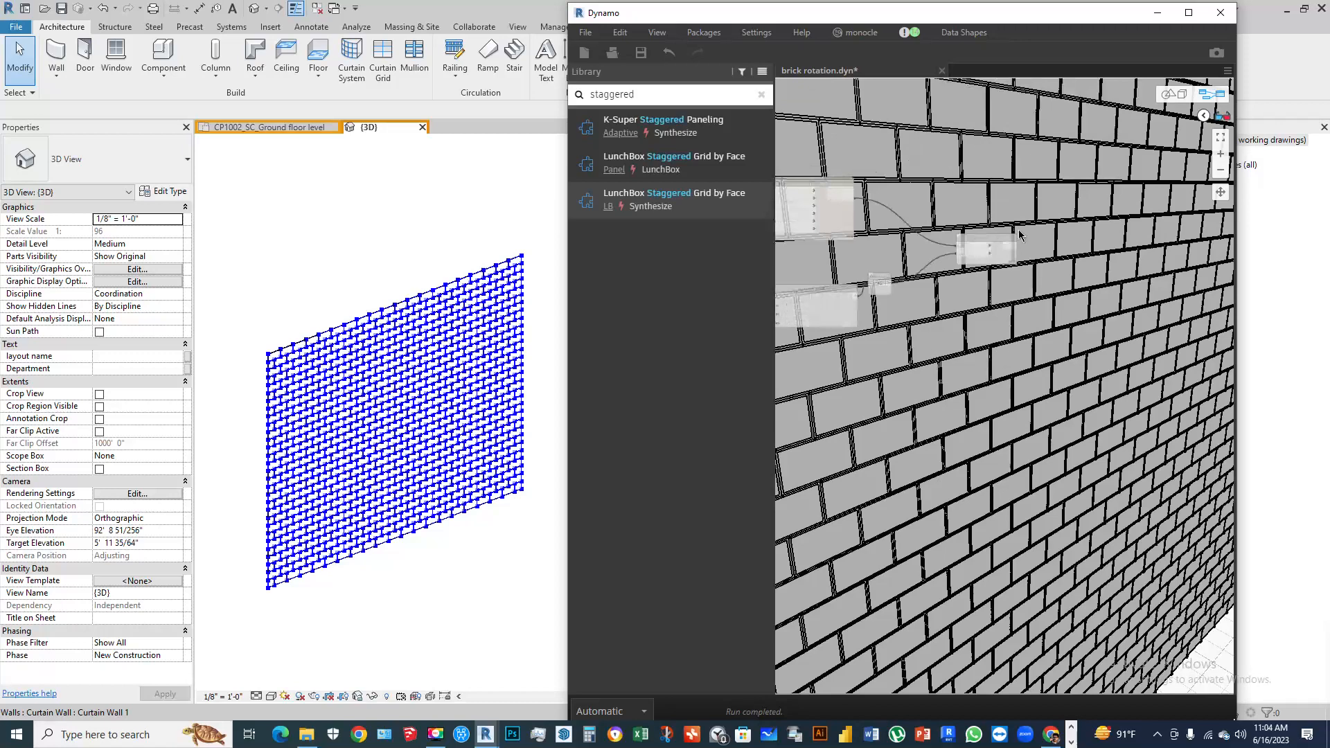
{"action": "scroll", "coordinate": [1084, 352], "scroll_direction": "up", "scroll_amount": 5}
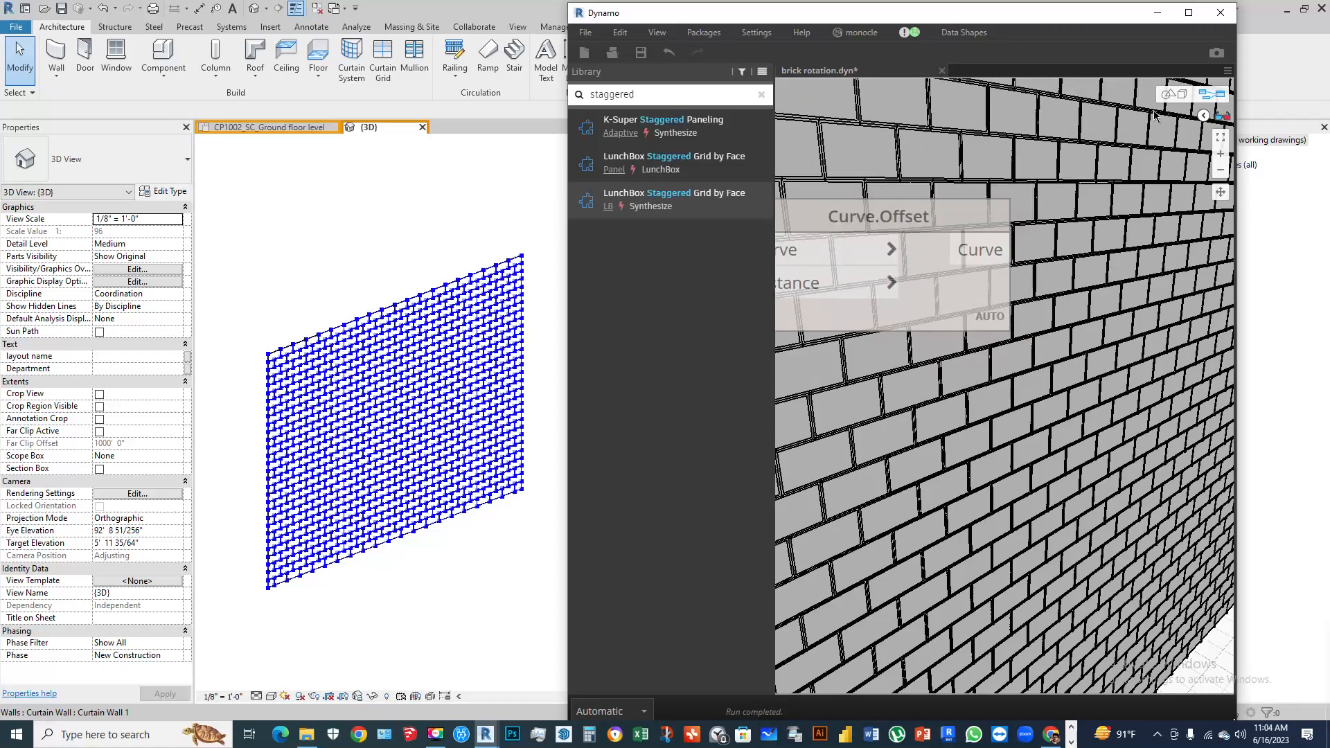
{"action": "left_click", "coordinate": [1175, 96]}
{"action": "scroll", "coordinate": [971, 446], "scroll_direction": "down", "scroll_amount": 8}
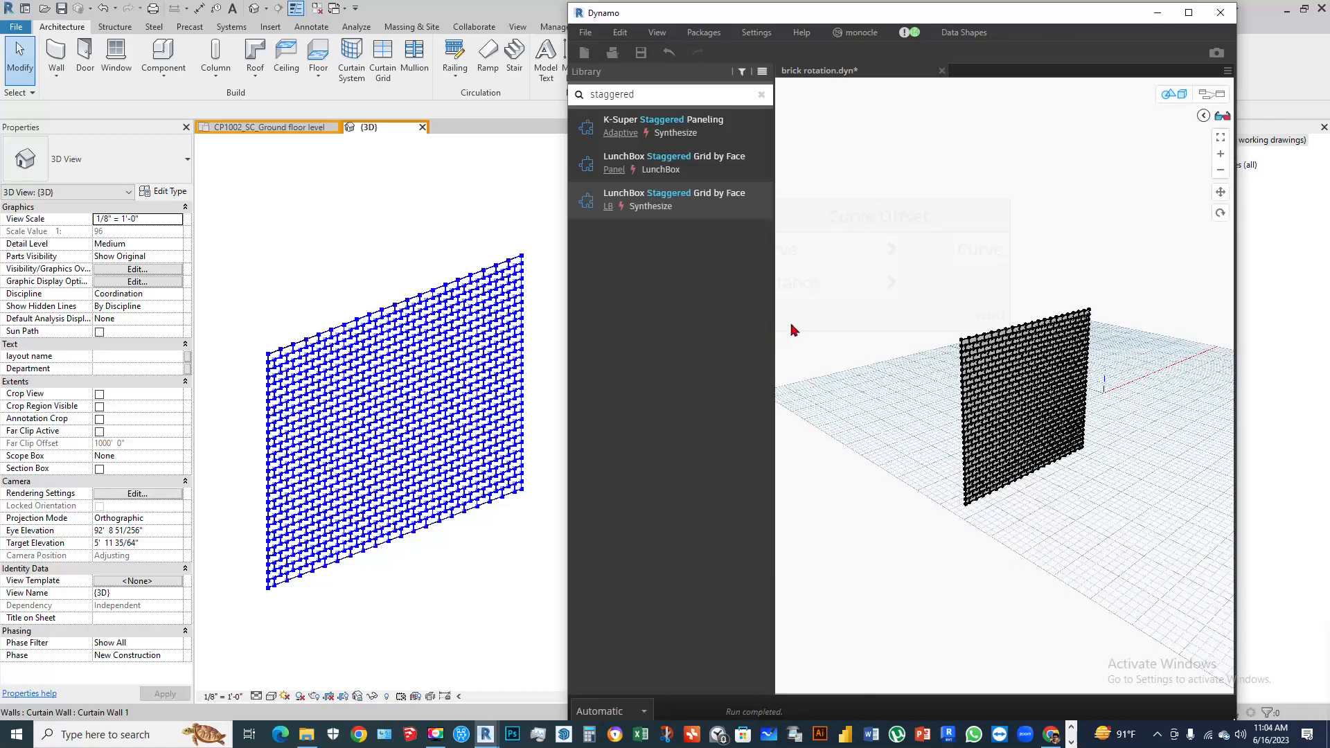
{"action": "left_click_drag", "start_coordinate": [765, 315], "coordinate": [717, 343]}
{"action": "scroll", "coordinate": [965, 374], "scroll_direction": "down", "scroll_amount": 5}
{"action": "scroll", "coordinate": [1029, 457], "scroll_direction": "up", "scroll_amount": 10}
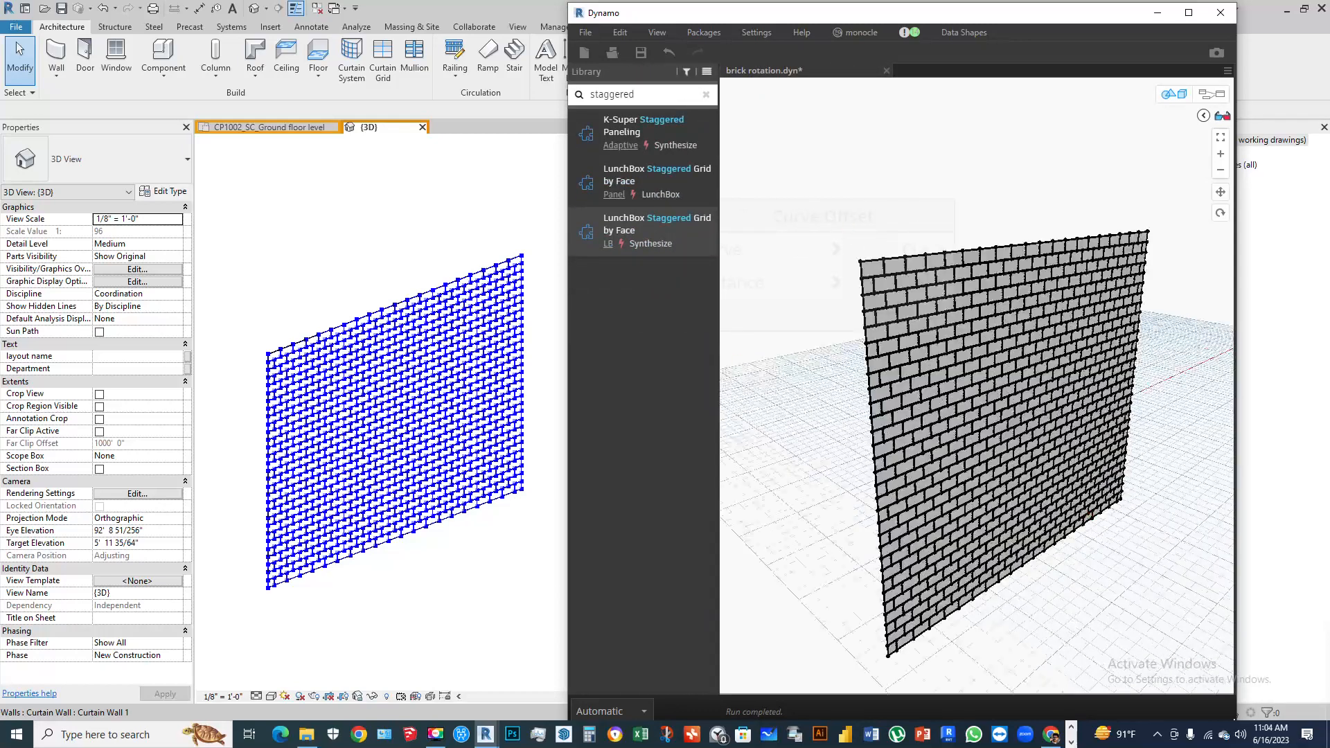
{"action": "left_click", "coordinate": [1189, 14]}
Move the Dynamo window aside to inspect the brick pattern in Revit's 3D view, and bring it back maximized
{"action": "scroll", "coordinate": [1036, 368], "scroll_direction": "down", "scroll_amount": 3}
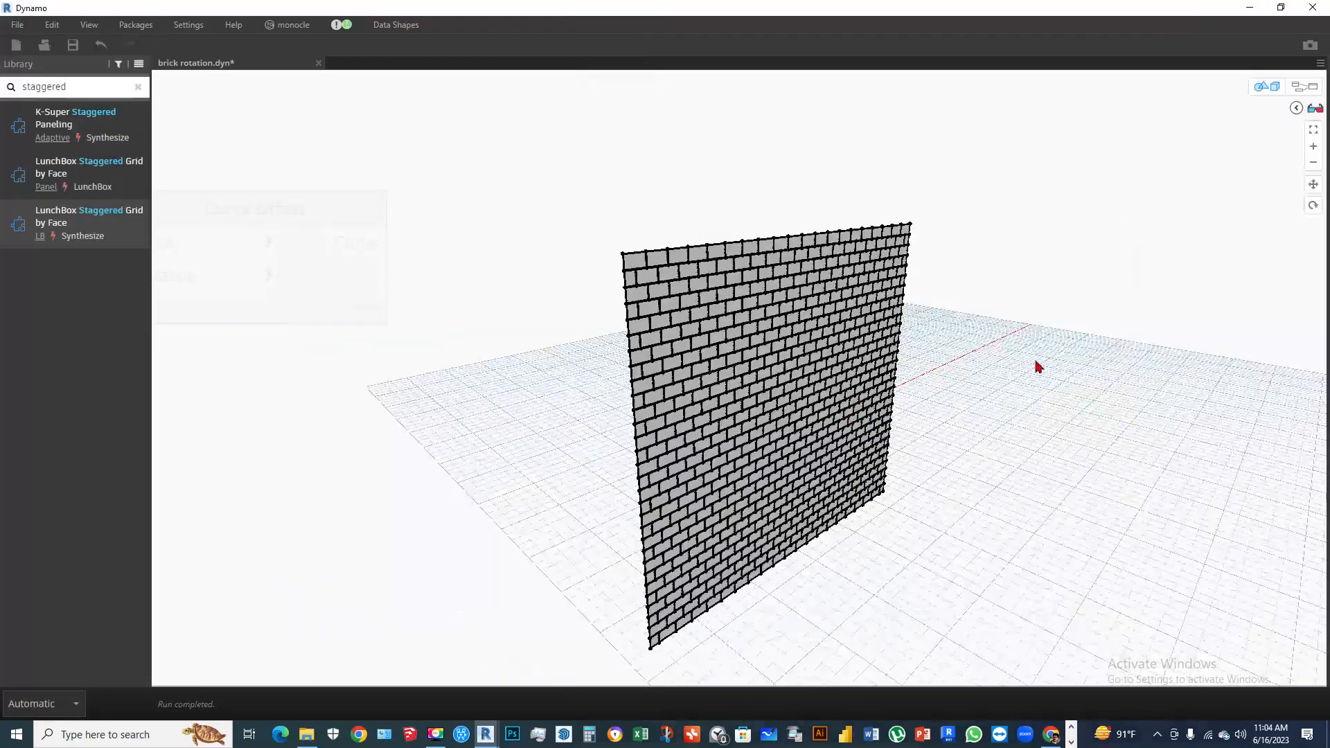
{"action": "scroll", "coordinate": [935, 381], "scroll_direction": "down", "scroll_amount": 4}
{"action": "left_click_drag", "start_coordinate": [1171, 14], "coordinate": [1158, 452]}
{"action": "scroll", "coordinate": [309, 448], "scroll_direction": "up", "scroll_amount": 5}
{"action": "scroll", "coordinate": [593, 280], "scroll_direction": "down", "scroll_amount": 4}
{"action": "scroll", "coordinate": [439, 283], "scroll_direction": "up", "scroll_amount": 3}
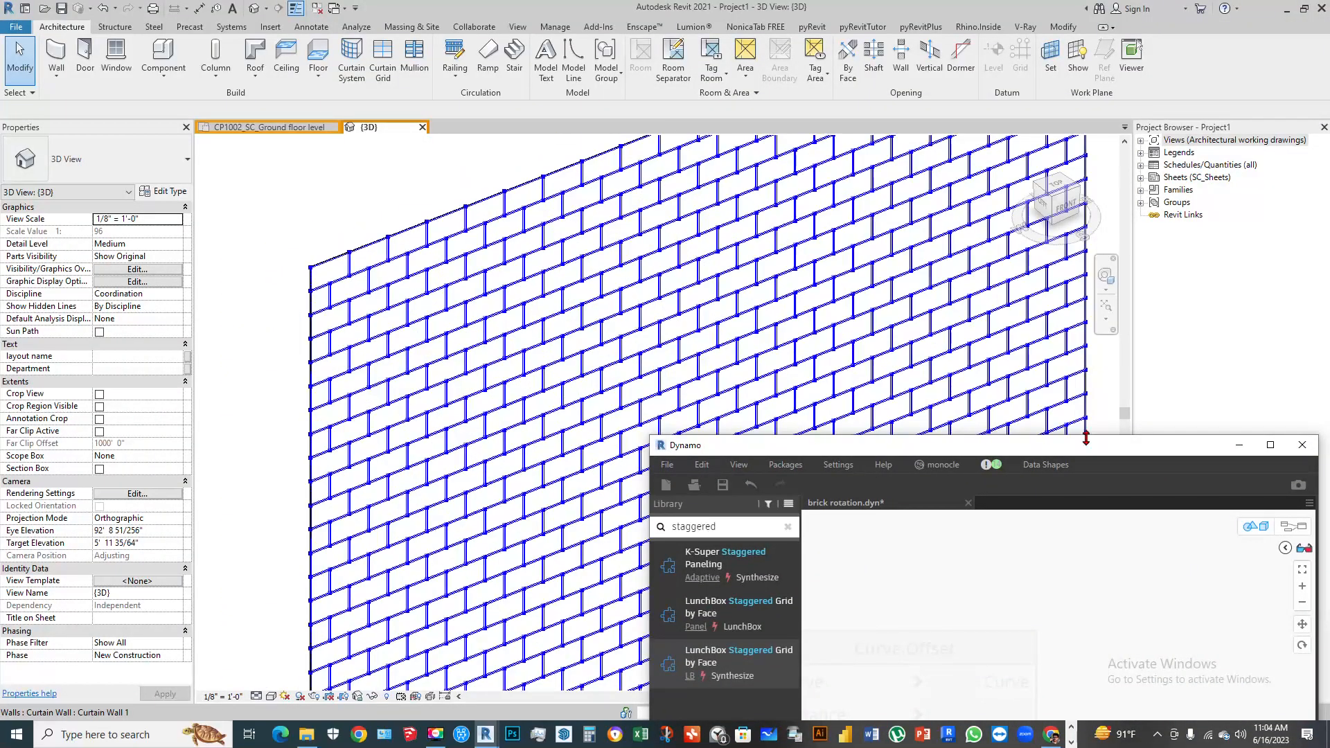
{"action": "left_click_drag", "start_coordinate": [1090, 445], "coordinate": [920, 203]}
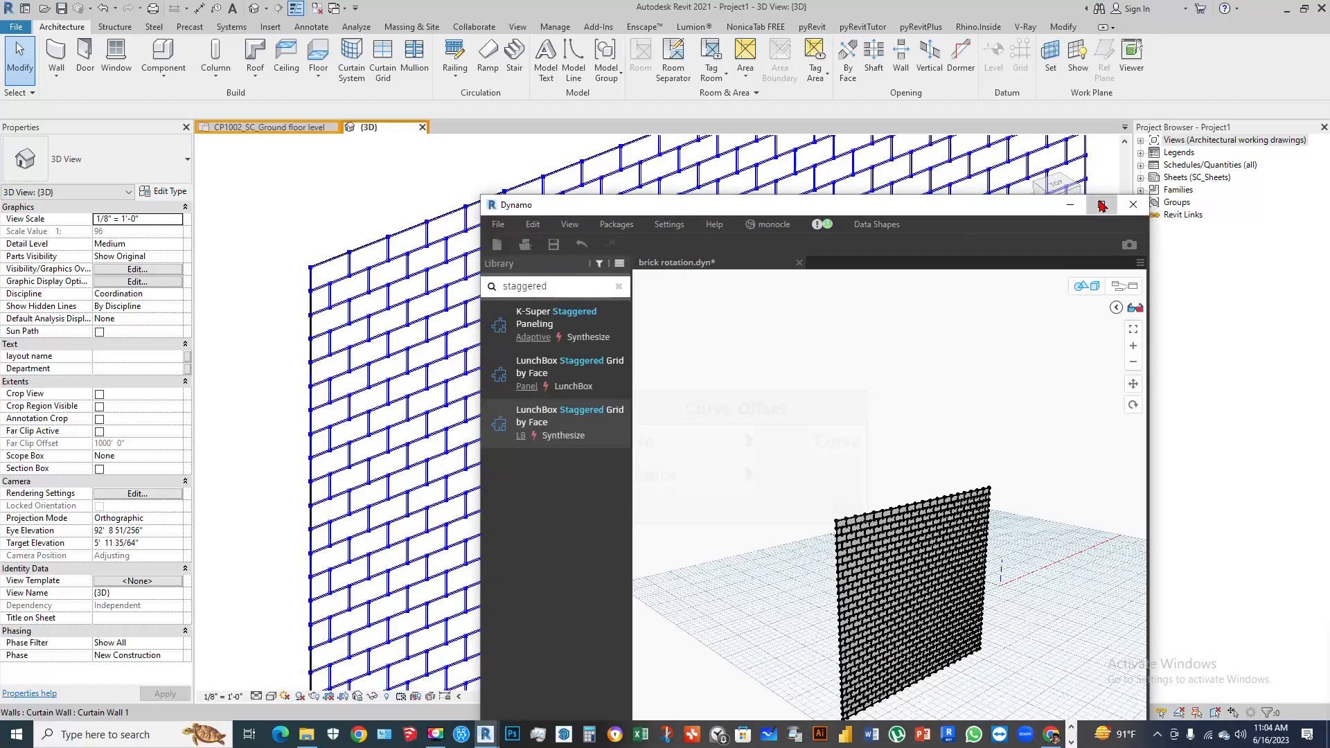
{"action": "left_click", "coordinate": [1100, 205]}
Examine the offset brick wall at several distances in the Dynamo 3D preview
{"action": "scroll", "coordinate": [689, 377], "scroll_direction": "up", "scroll_amount": 5}
{"action": "scroll", "coordinate": [846, 347], "scroll_direction": "down", "scroll_amount": 5}
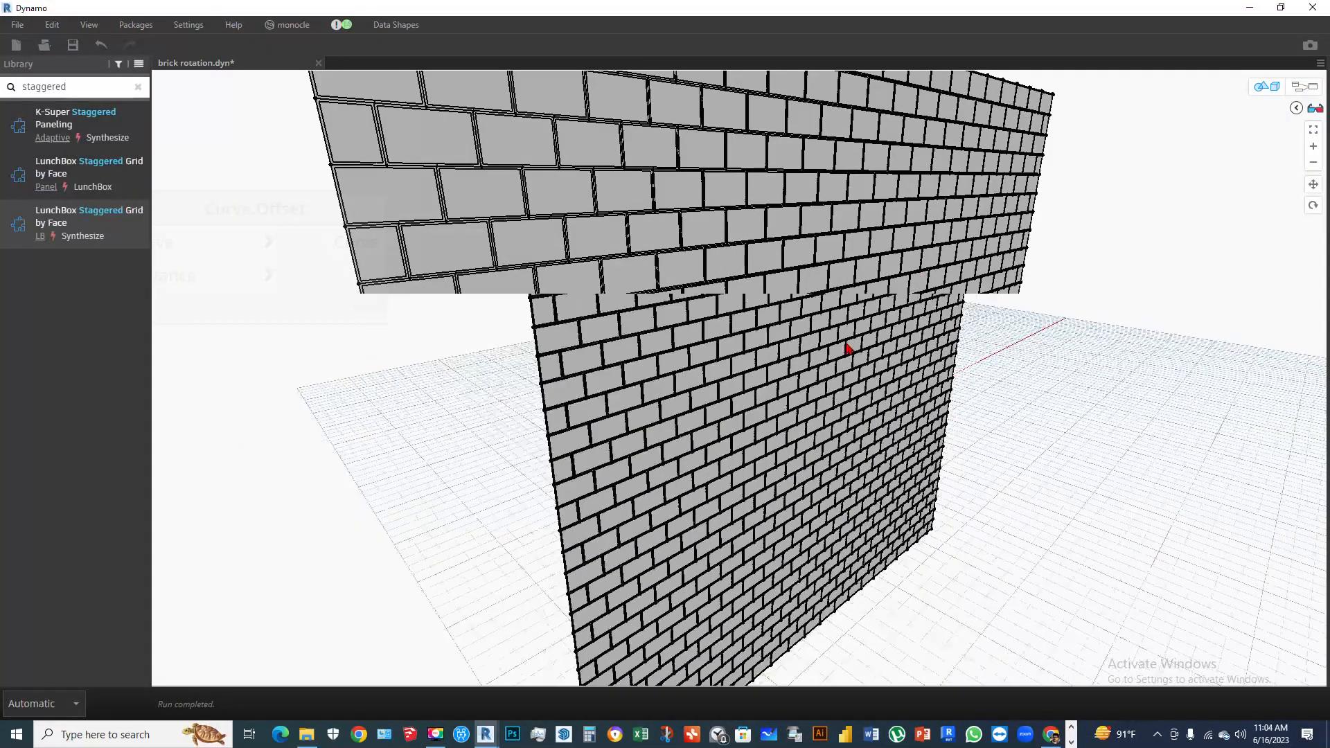
{"action": "scroll", "coordinate": [724, 411], "scroll_direction": "up", "scroll_amount": 5}
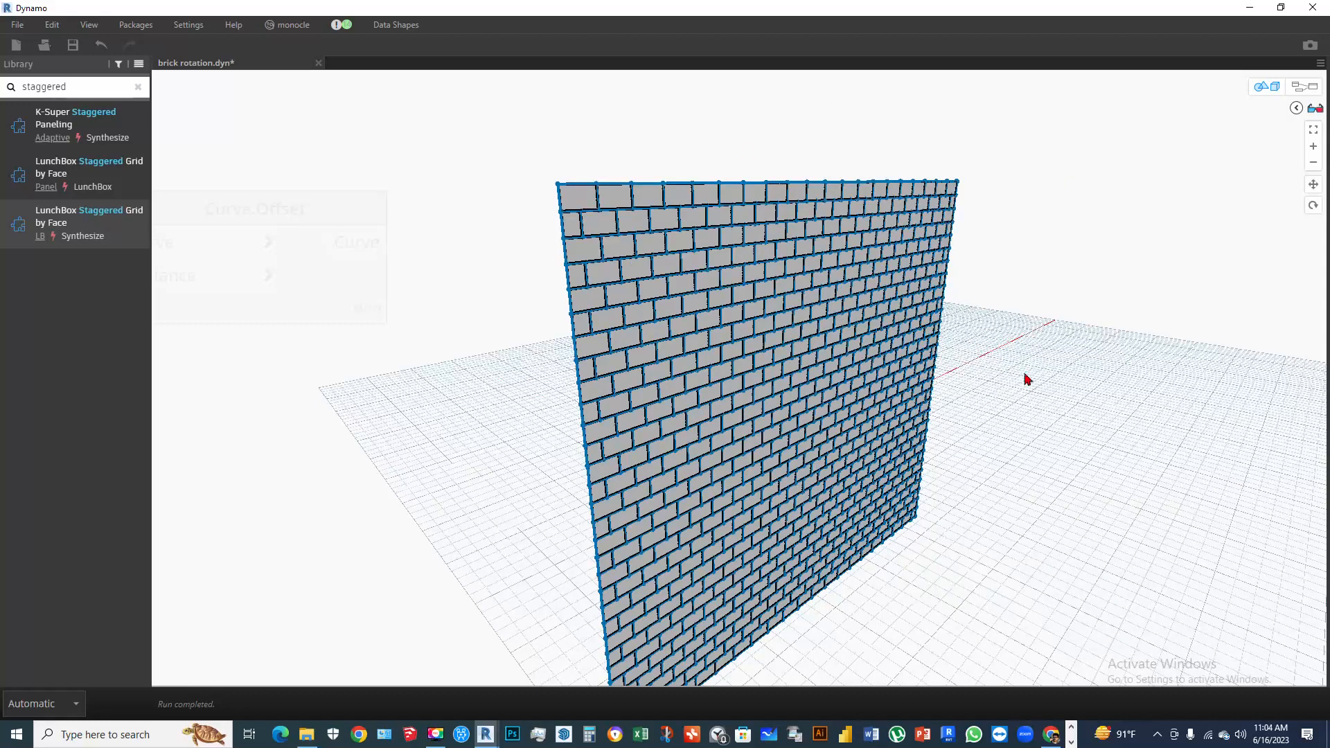
{"action": "scroll", "coordinate": [784, 270], "scroll_direction": "down", "scroll_amount": 5}
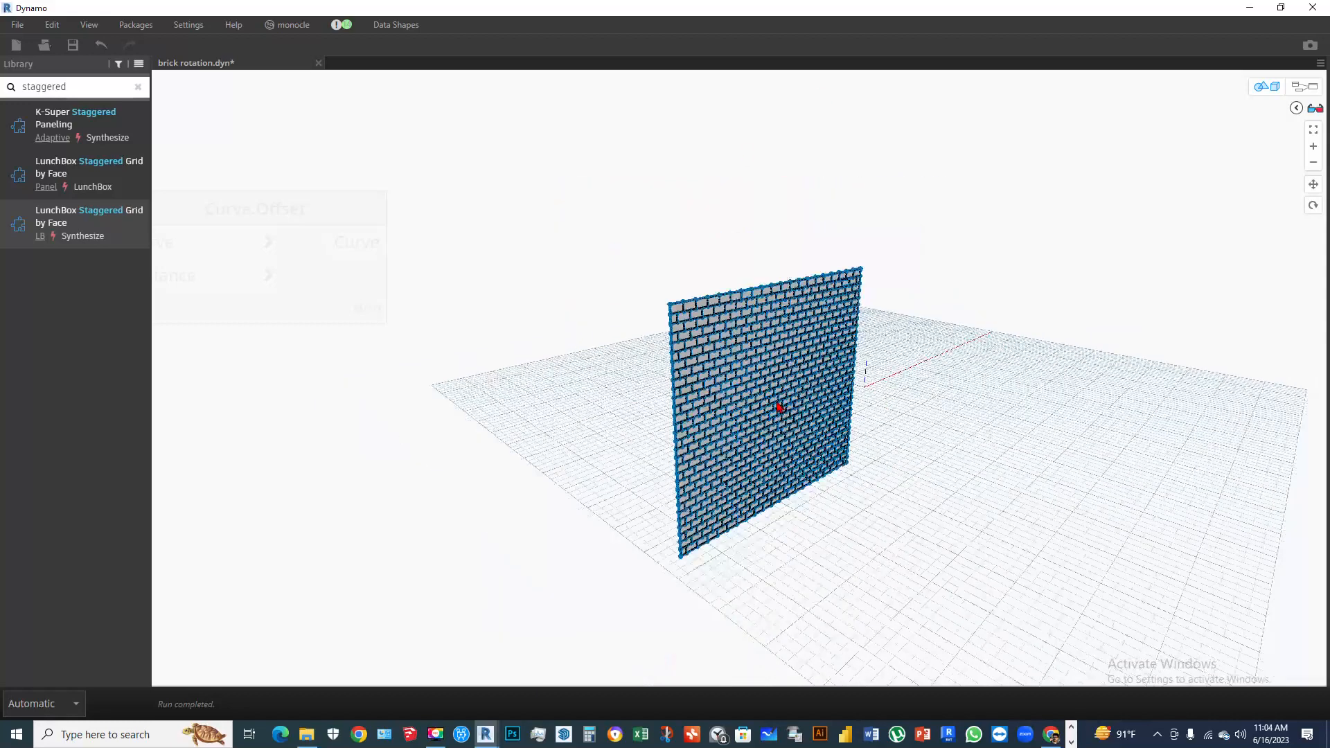
{"action": "scroll", "coordinate": [781, 406], "scroll_direction": "up", "scroll_amount": 7}
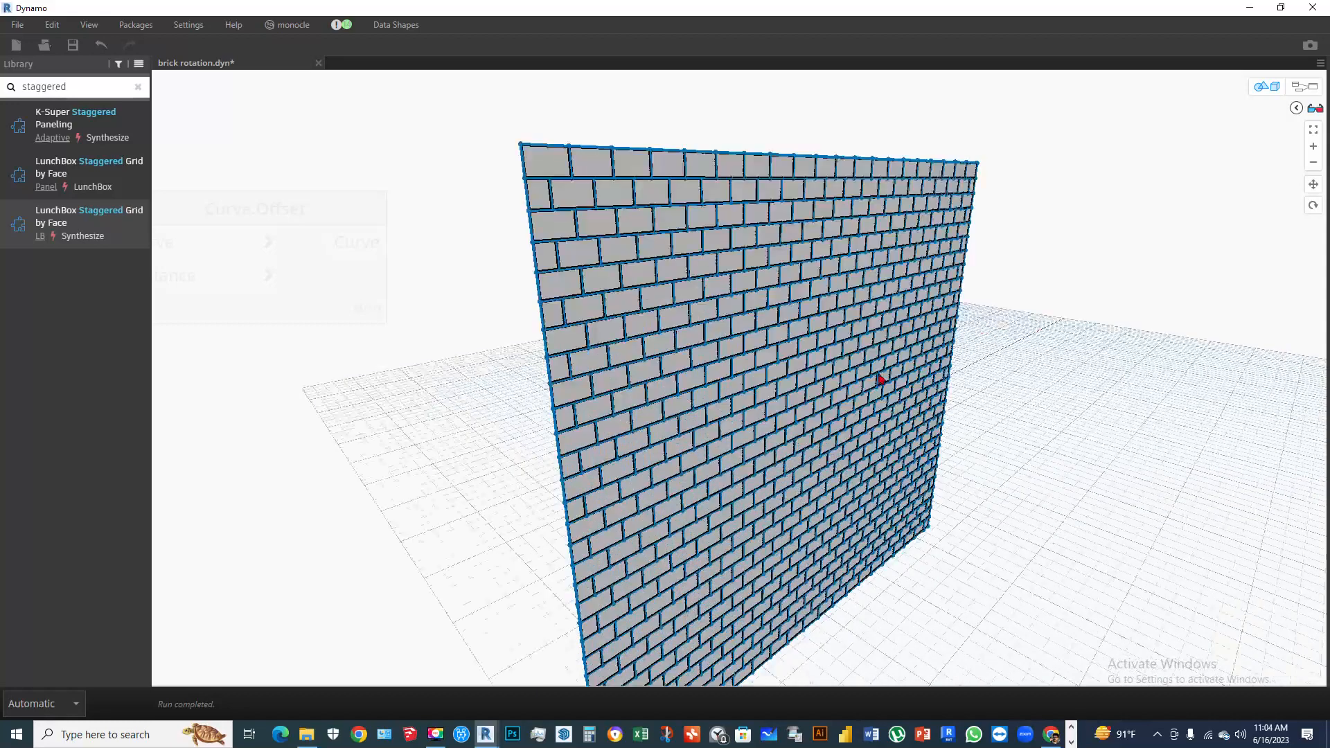
Return to graph navigation and select the LunchBox Staggered Grid by Face node
{"action": "left_click", "coordinate": [1266, 88]}
{"action": "scroll", "coordinate": [591, 302], "scroll_direction": "down", "scroll_amount": 2}
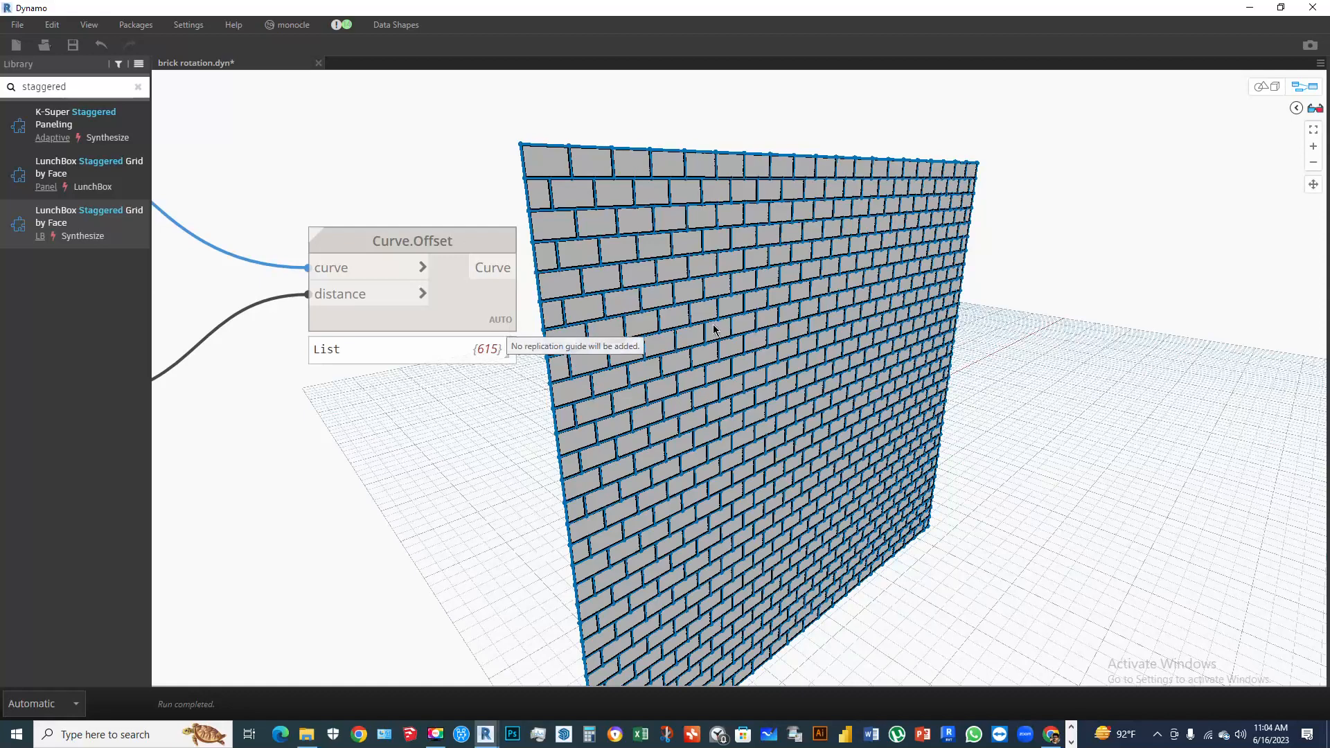
{"action": "left_click", "coordinate": [1035, 254]}
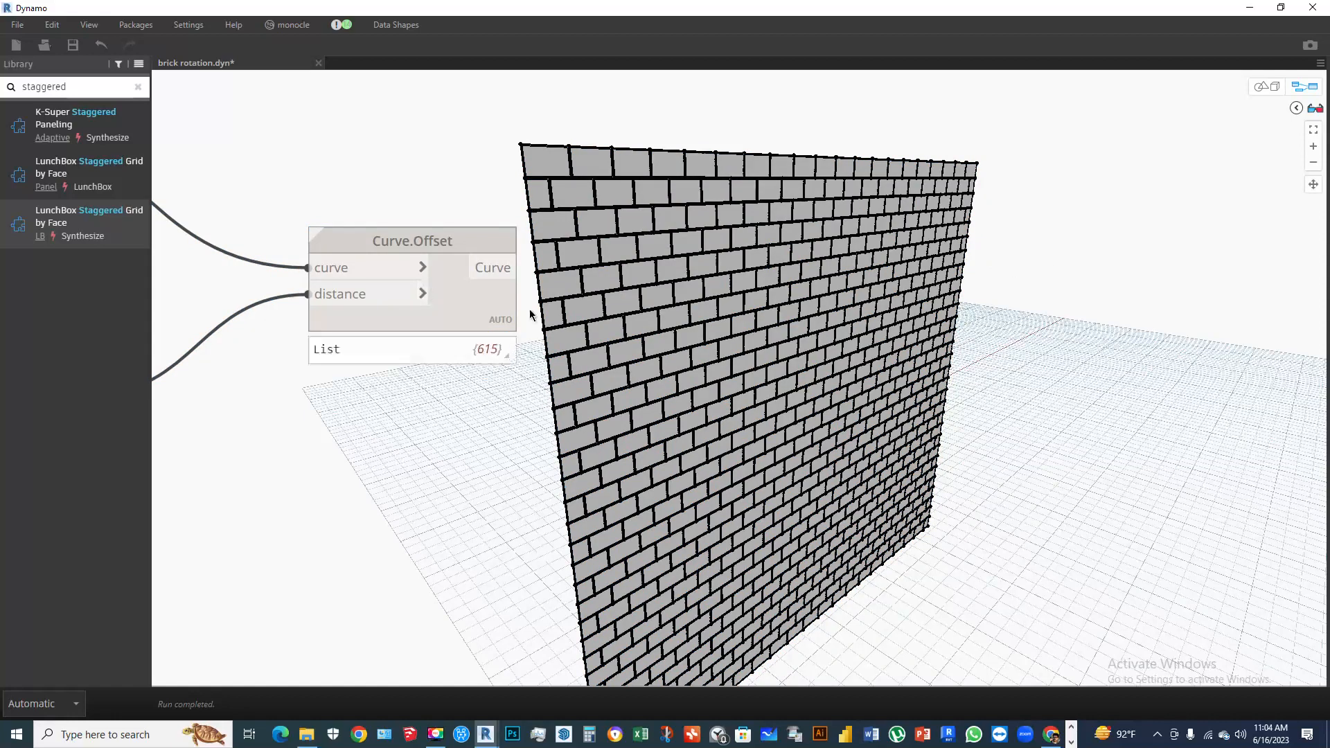
{"action": "scroll", "coordinate": [950, 288], "scroll_direction": "down", "scroll_amount": 5}
{"action": "scroll", "coordinate": [498, 274], "scroll_direction": "up", "scroll_amount": 3}
{"action": "left_click", "coordinate": [636, 245]}
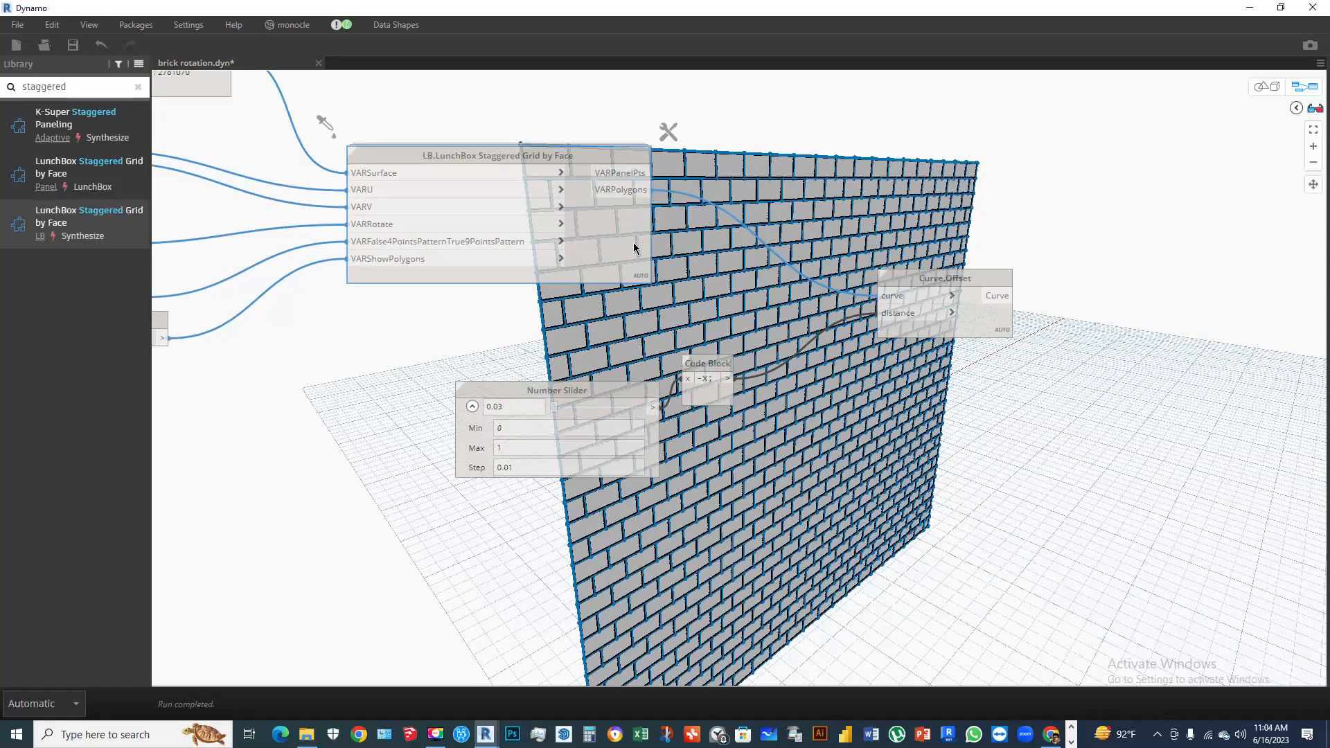
Turn off the geometry preview of the LunchBox Staggered Grid by Face node
{"action": "right_click", "coordinate": [635, 245]}
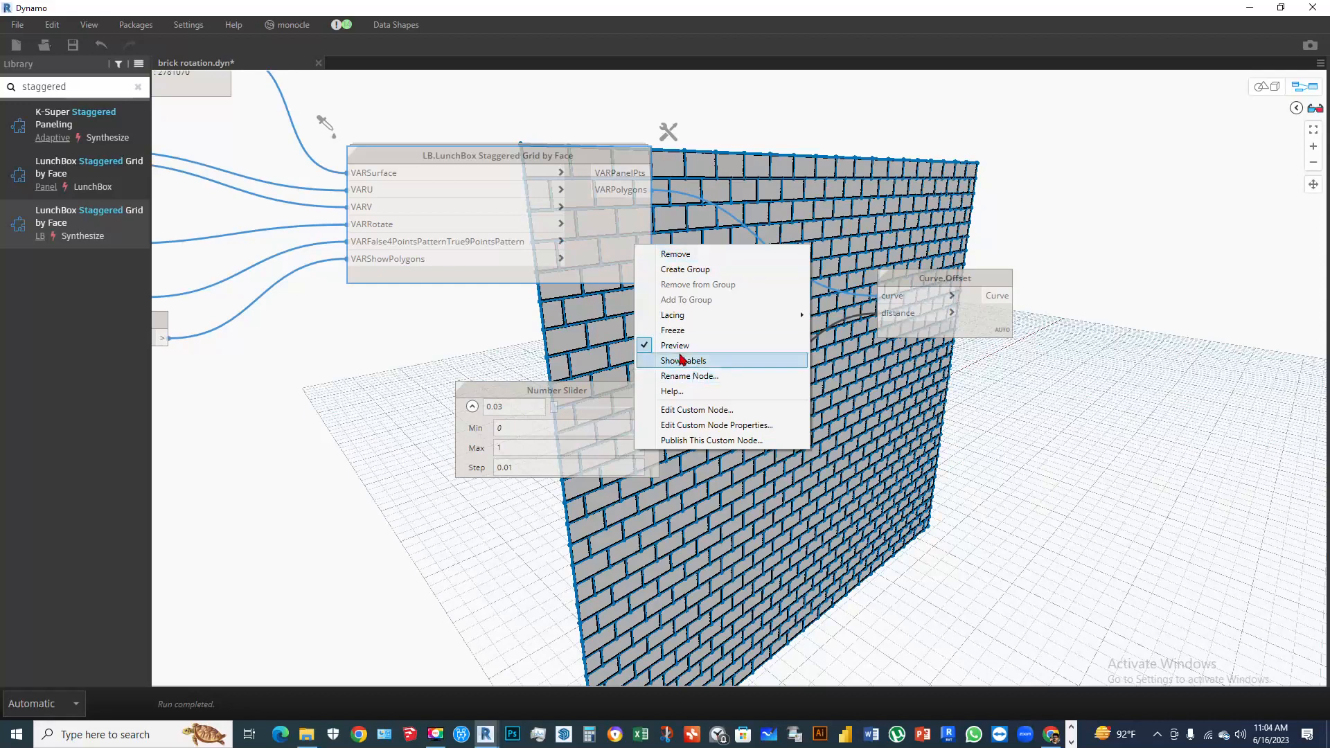
{"action": "left_click", "coordinate": [609, 259]}
{"action": "mouse_move", "coordinate": [609, 259]}
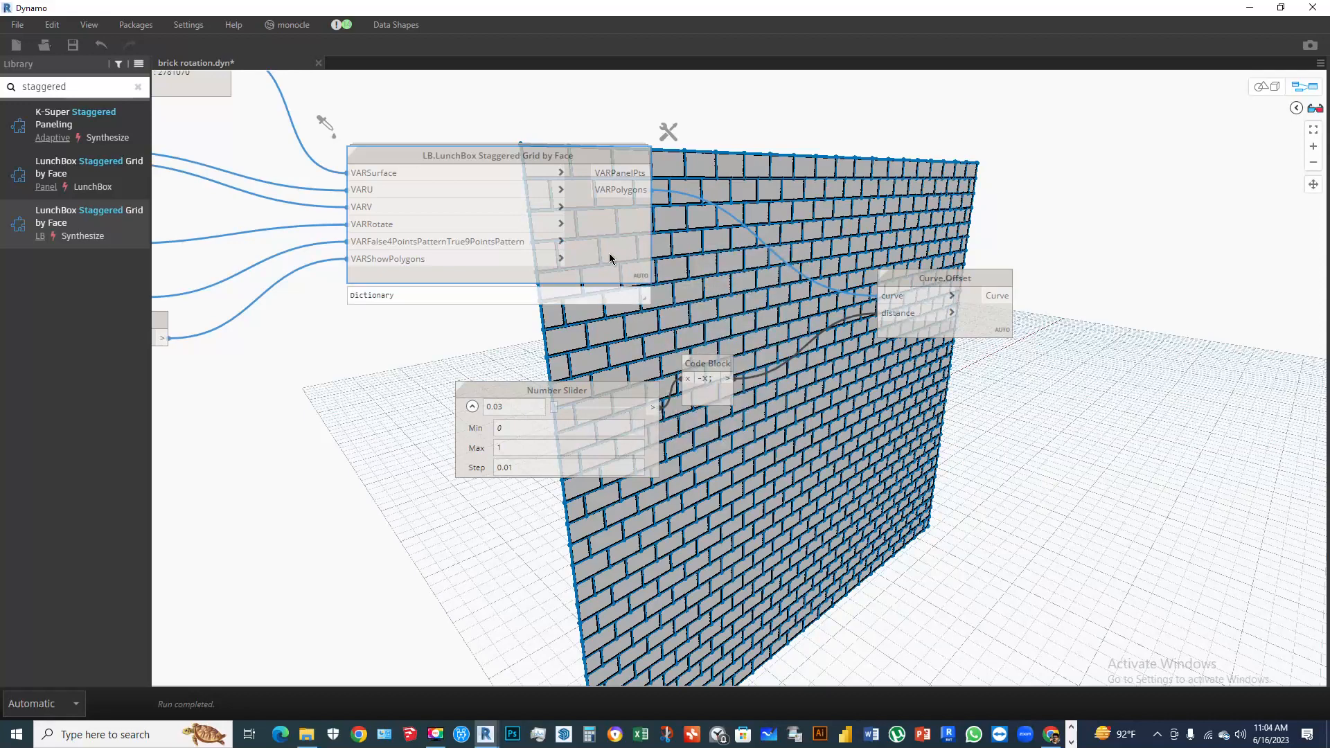
{"action": "right_click", "coordinate": [610, 258]}
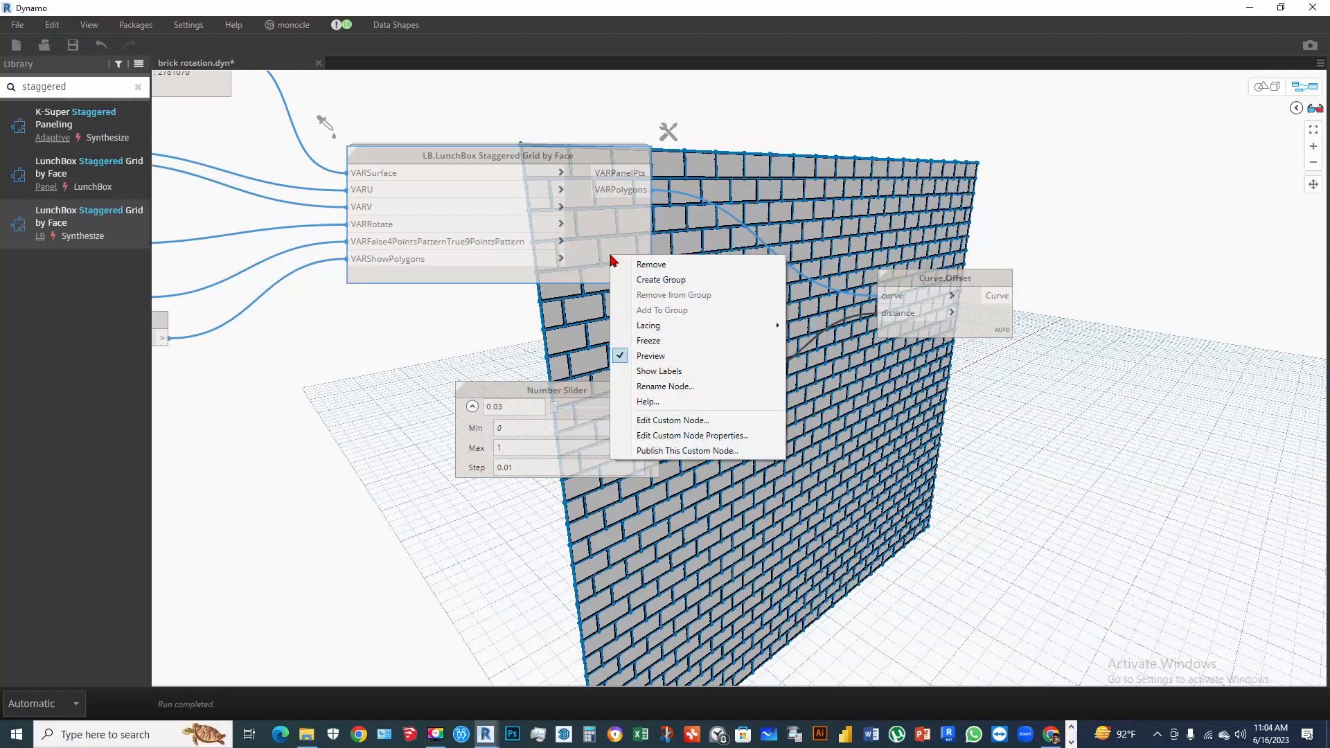
{"action": "left_click", "coordinate": [649, 356]}
Highlight the Curve.Offset result in the background preview and turn off the geometry preview of the Select Face node
{"action": "middle_click_drag", "start_coordinate": [979, 418], "coordinate": [662, 374]}
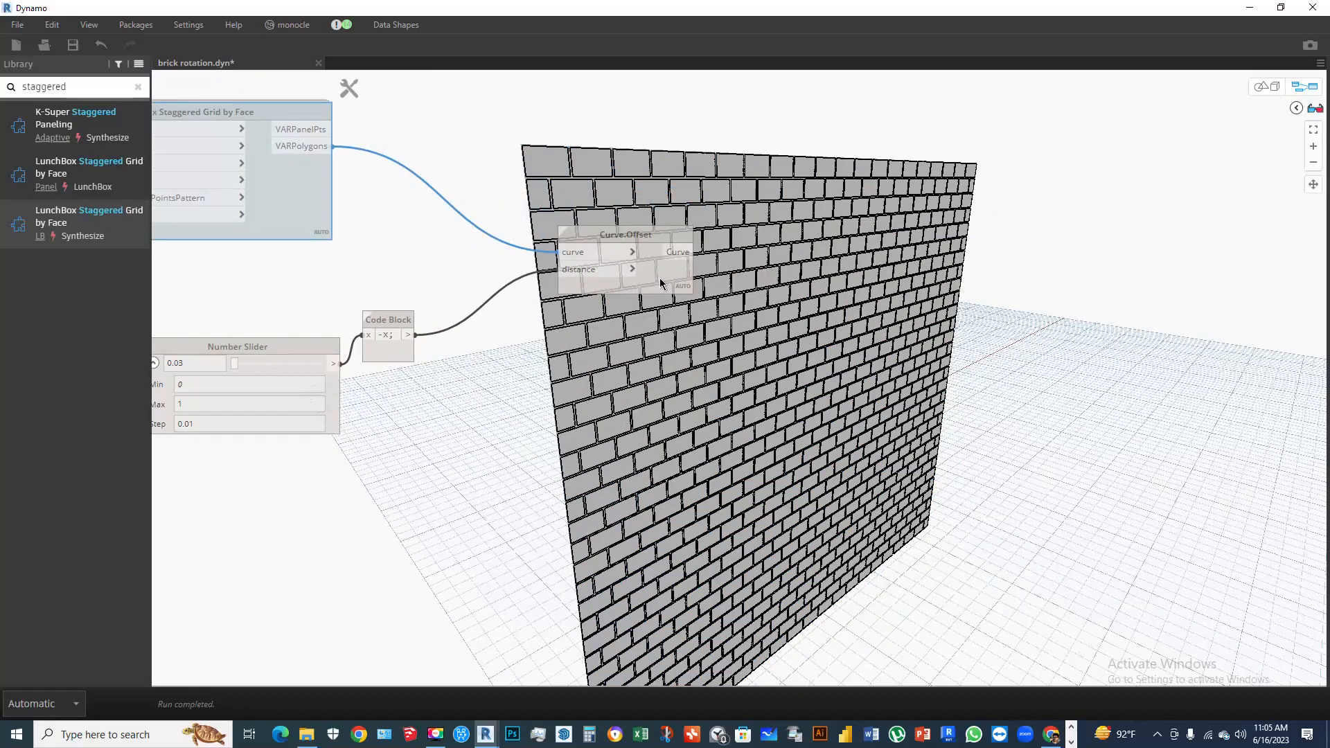
{"action": "scroll", "coordinate": [662, 283], "scroll_direction": "up", "scroll_amount": 3}
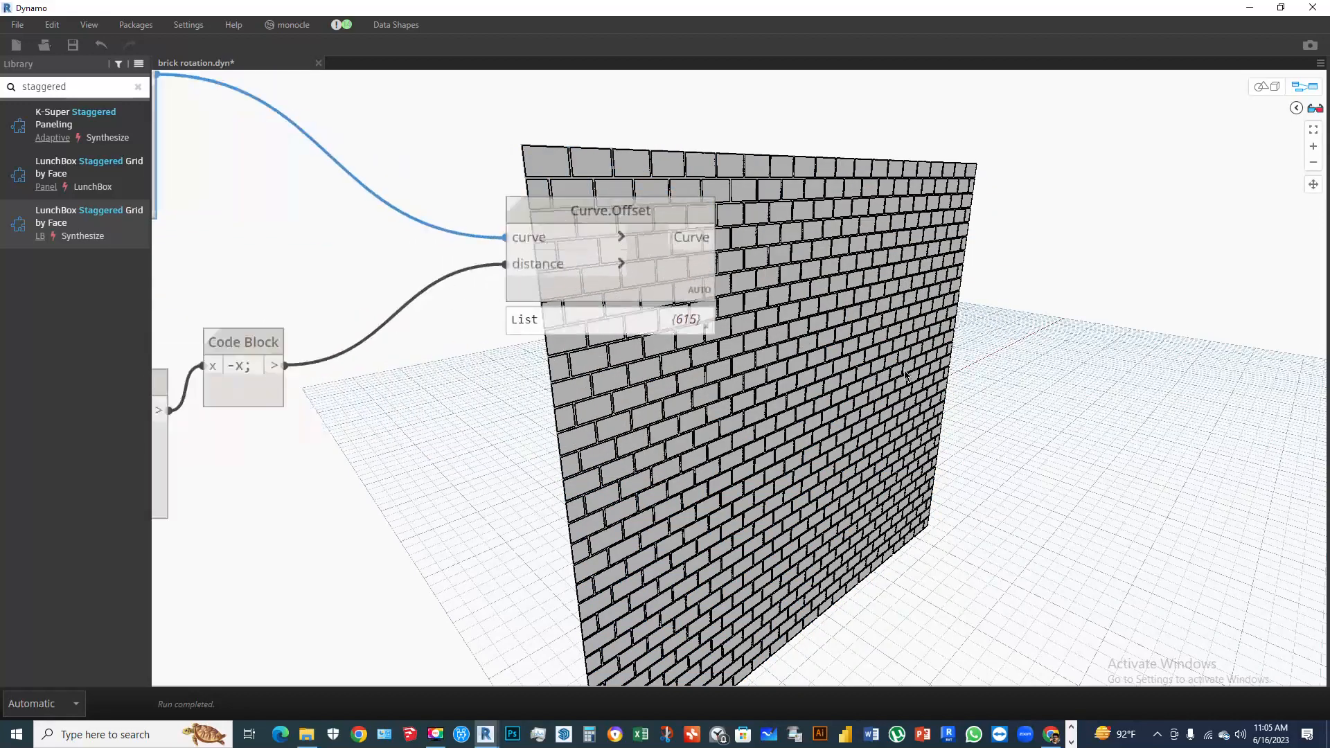
{"action": "left_click", "coordinate": [614, 264]}
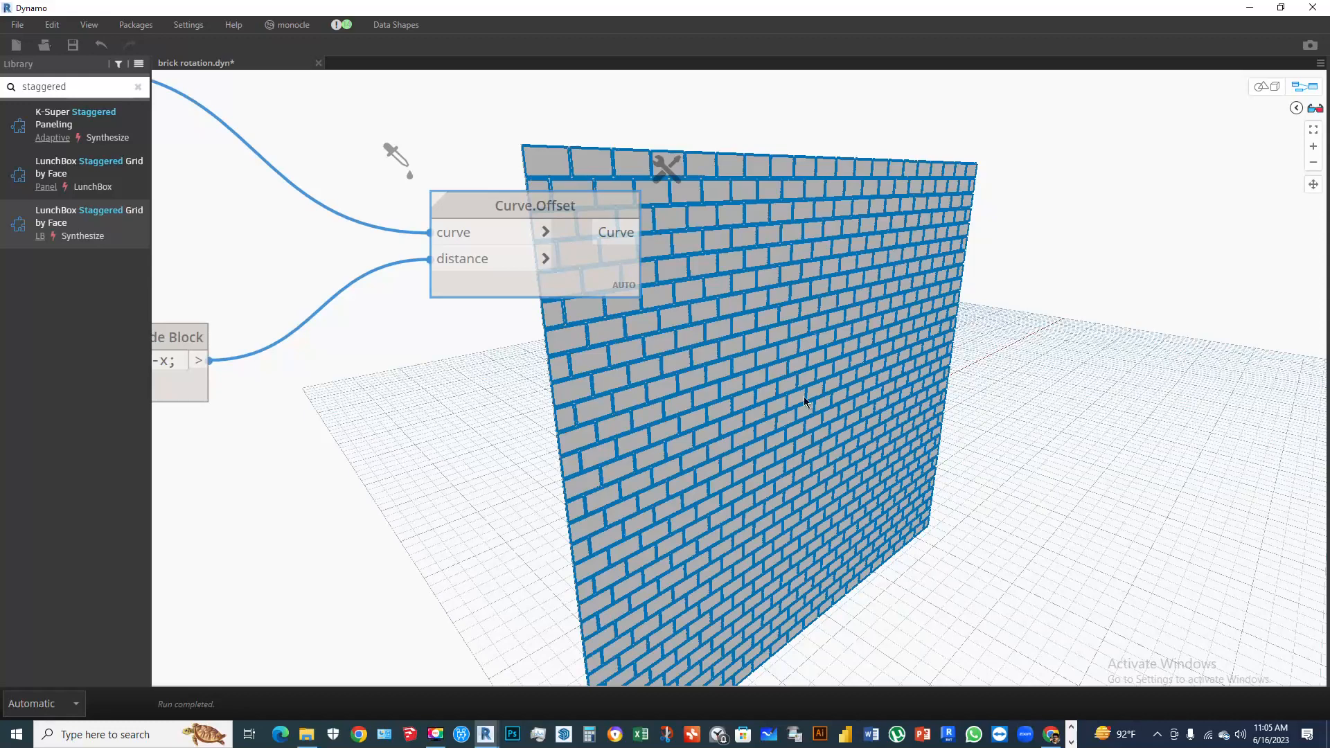
{"action": "scroll", "coordinate": [622, 254], "scroll_direction": "down", "scroll_amount": 6}
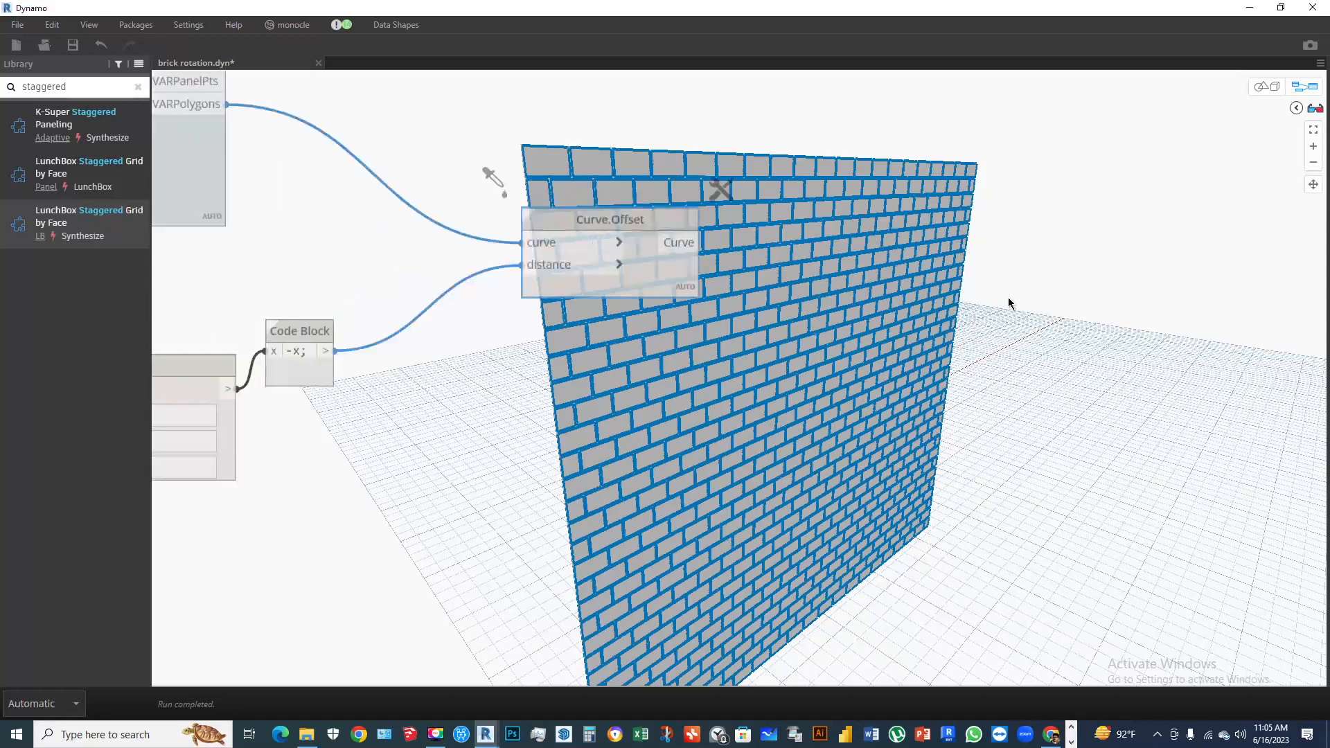
{"action": "scroll", "coordinate": [622, 255], "scroll_direction": "up", "scroll_amount": 6}
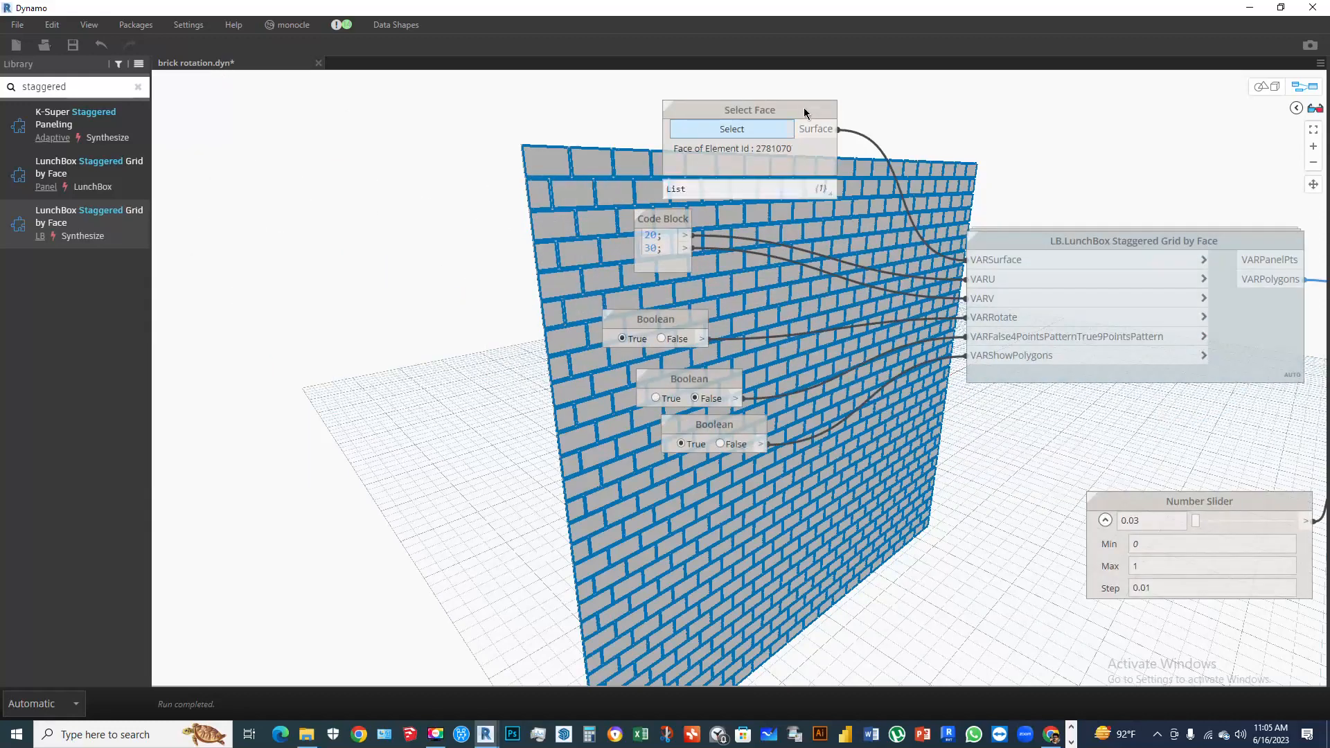
{"action": "right_click", "coordinate": [804, 108]}
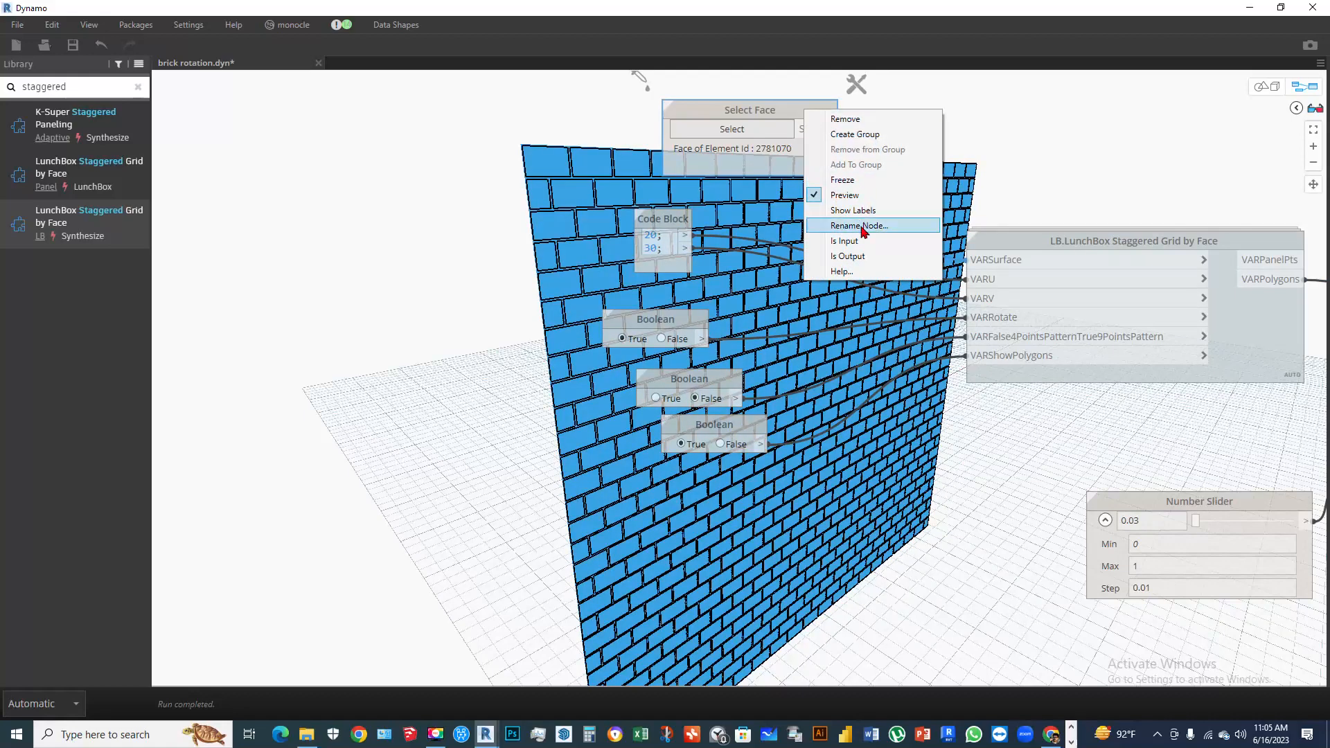
{"action": "left_click", "coordinate": [853, 197]}
Select Curve.Offset to check the offset brick outlines, and open the node search on the canvas beside it
{"action": "middle_click_drag", "start_coordinate": [899, 393], "coordinate": [221, 323]}
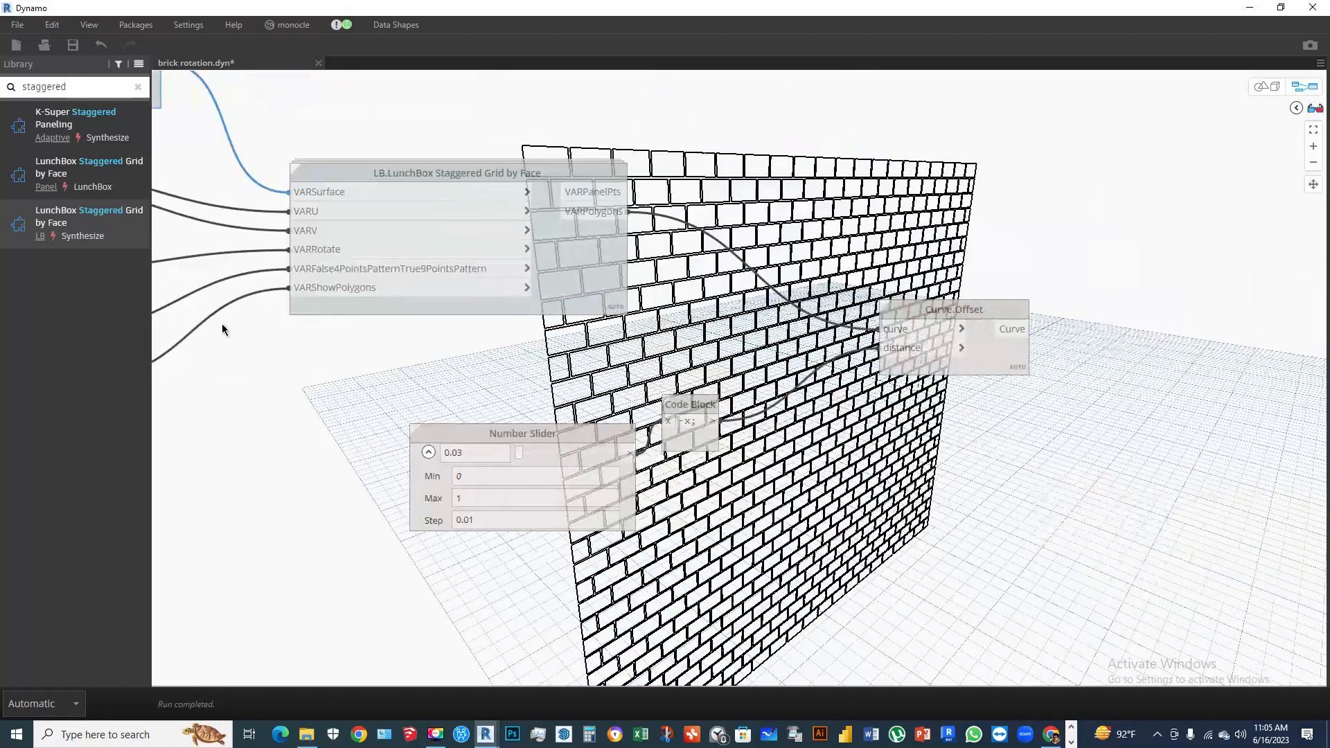
{"action": "middle_click_drag", "start_coordinate": [1131, 483], "coordinate": [712, 455]}
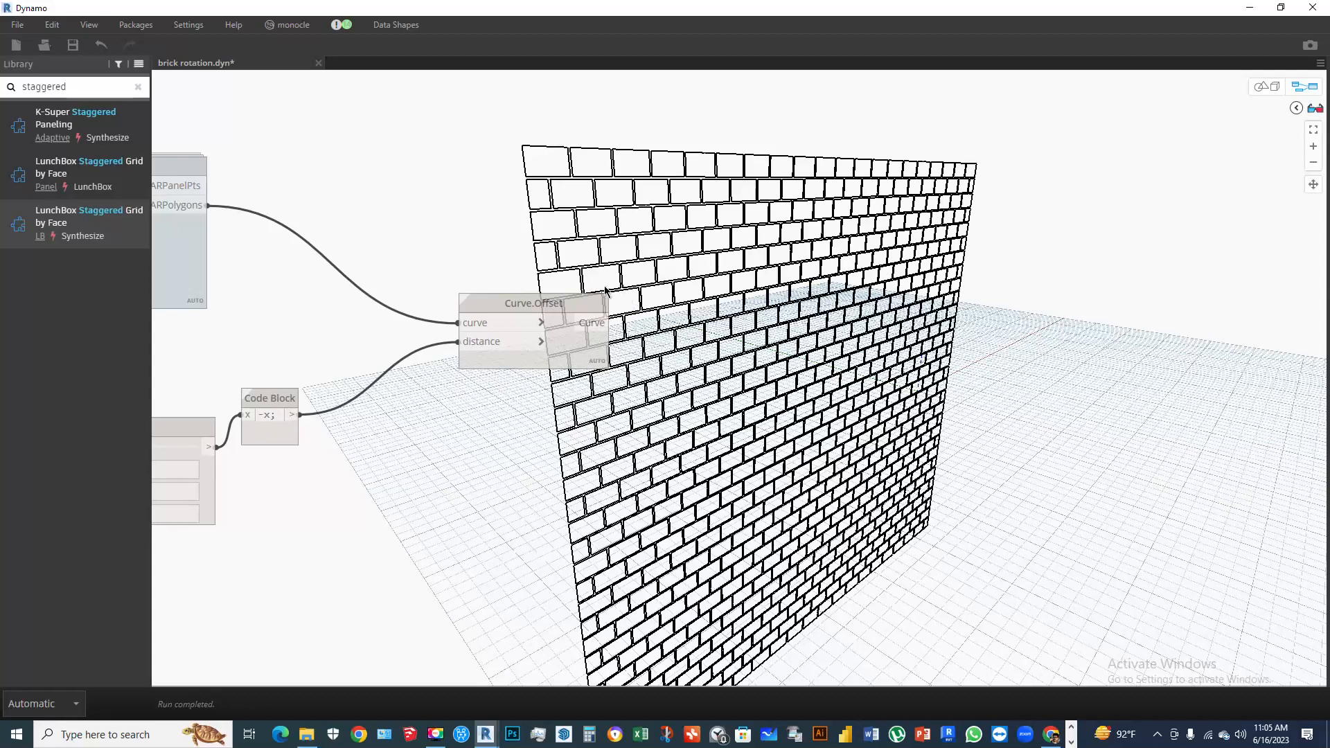
{"action": "left_click", "coordinate": [595, 351]}
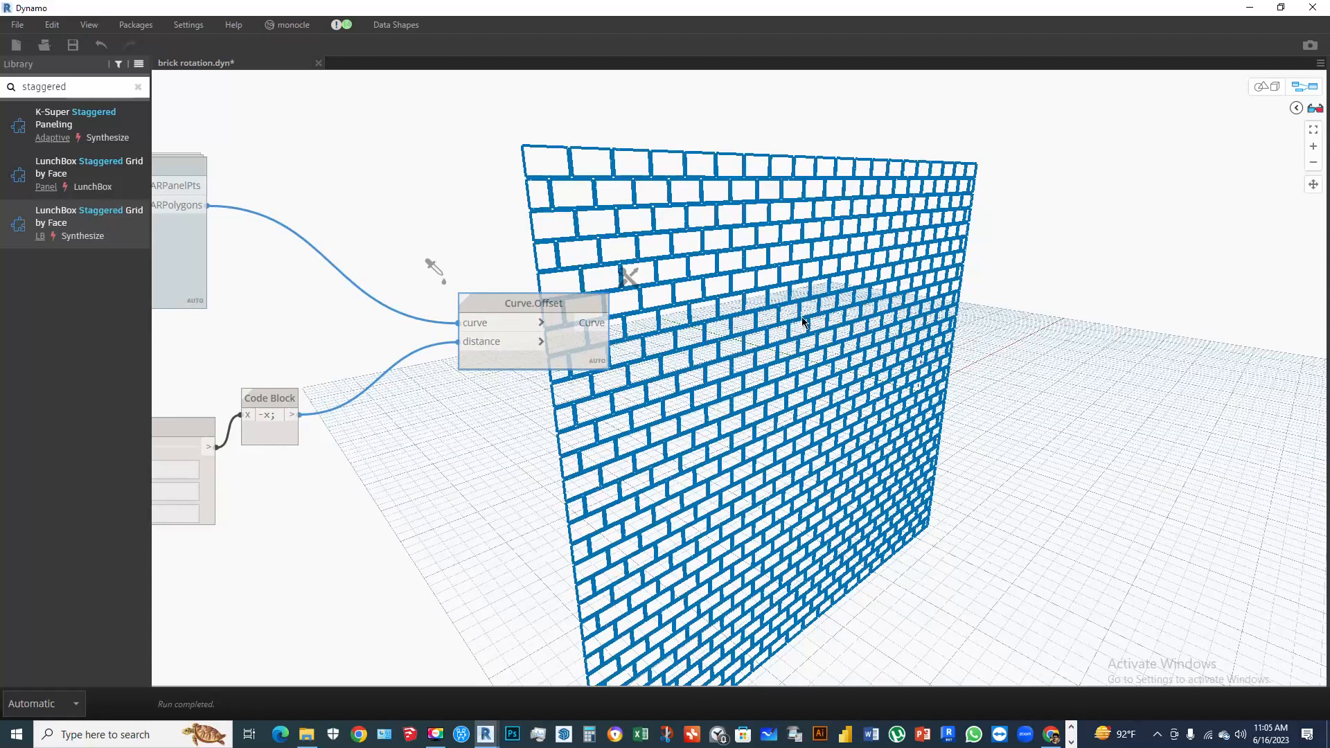
{"action": "left_click", "coordinate": [802, 322]}
{"action": "right_click", "coordinate": [771, 331]}
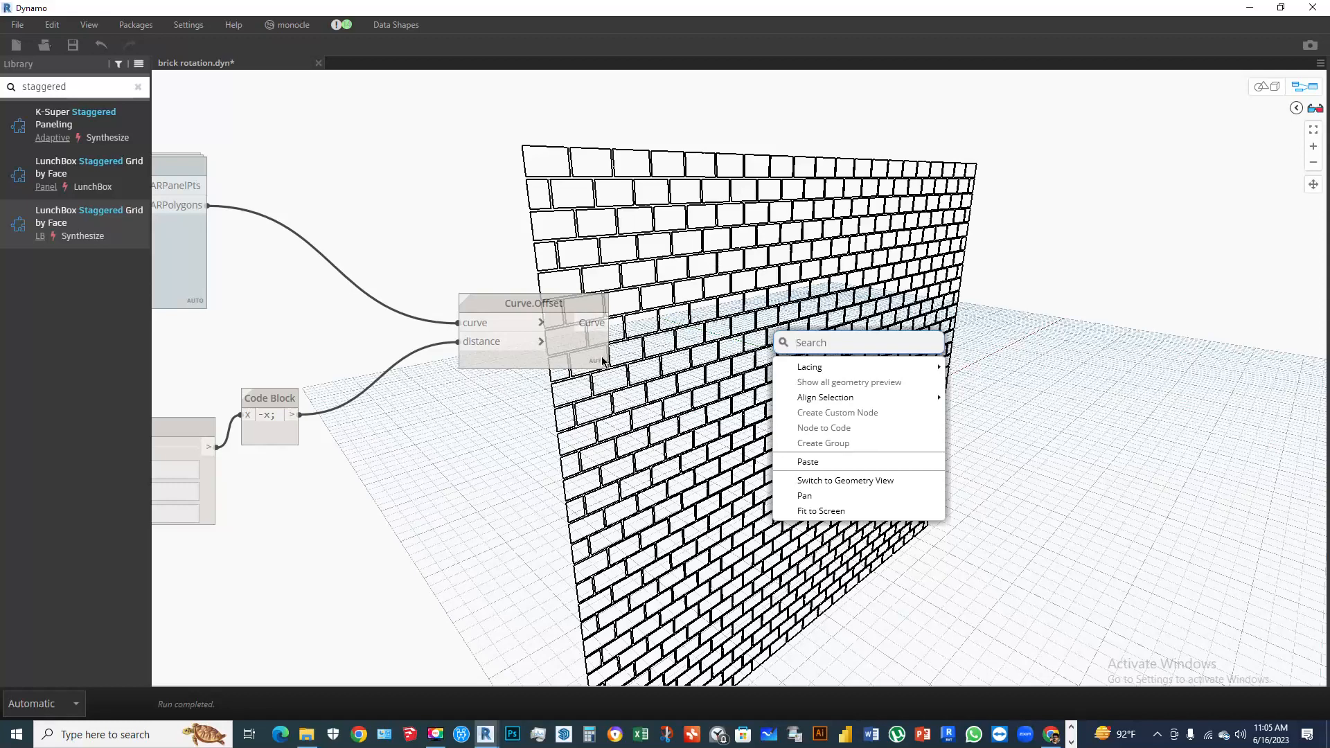
{"action": "left_click", "coordinate": [601, 323]}
{"action": "left_click", "coordinate": [600, 322]}
{"action": "right_click", "coordinate": [766, 298]}
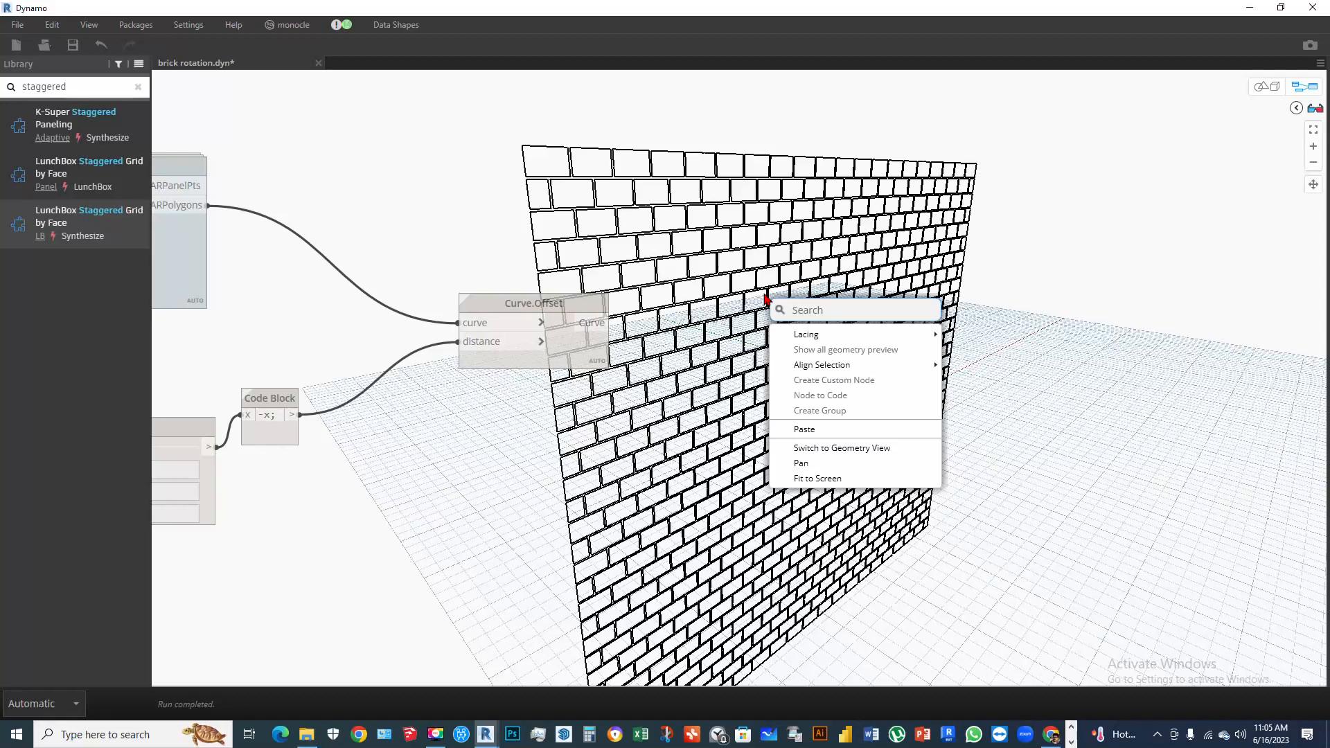
{"action": "type", "text": "sele"}
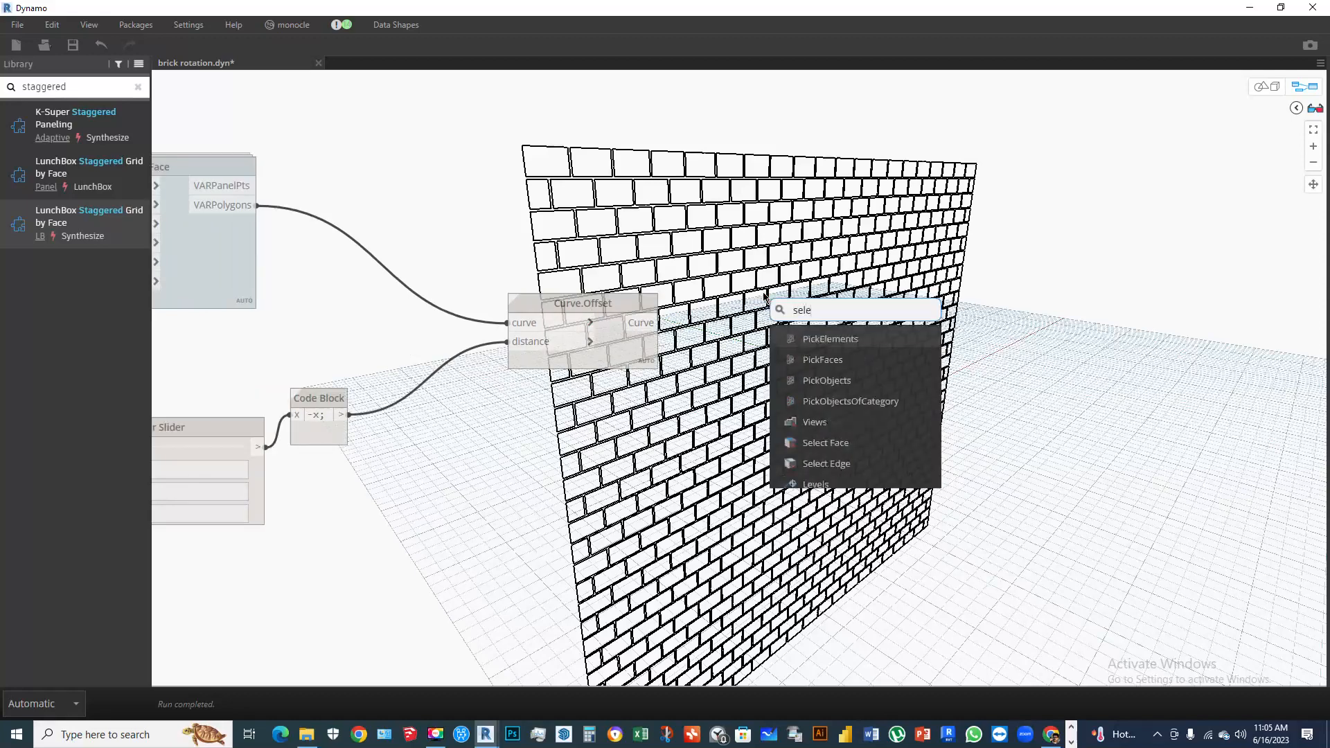
{"action": "type", "text": "ct by"}
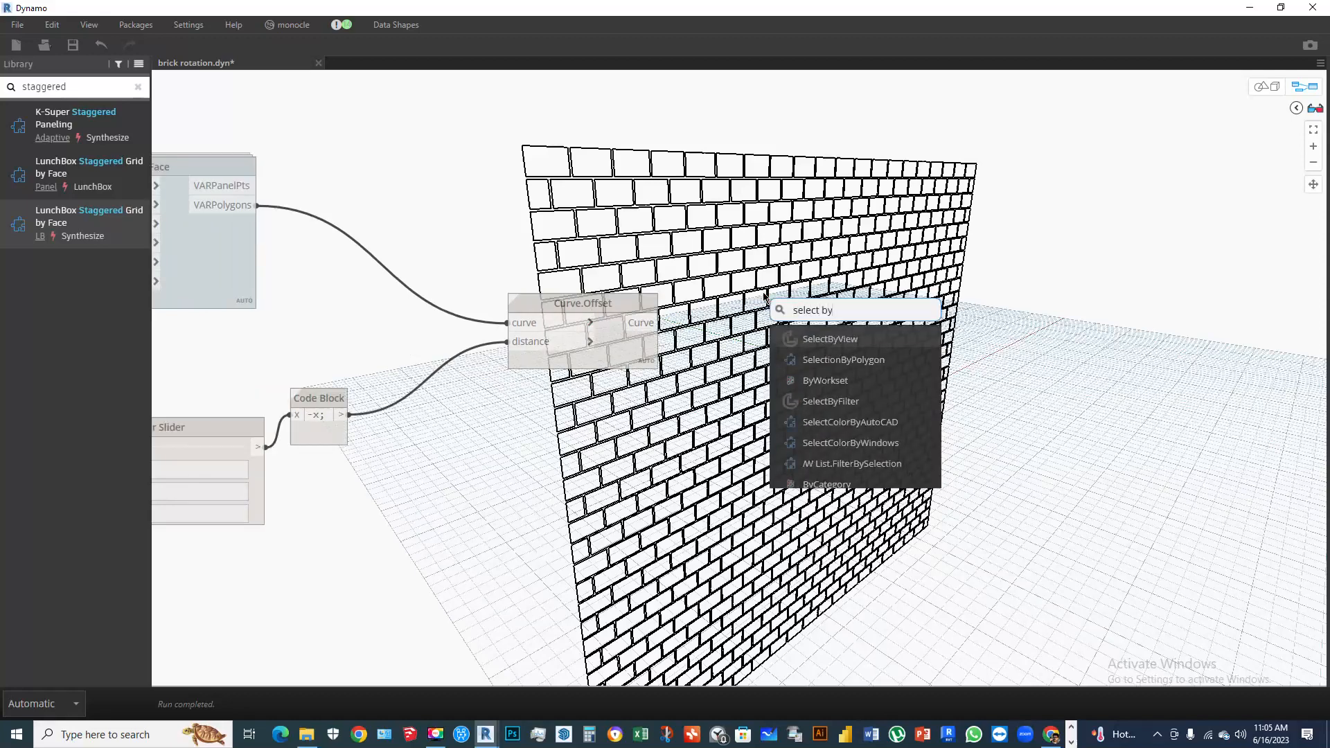
{"action": "type", "text": " paty"}
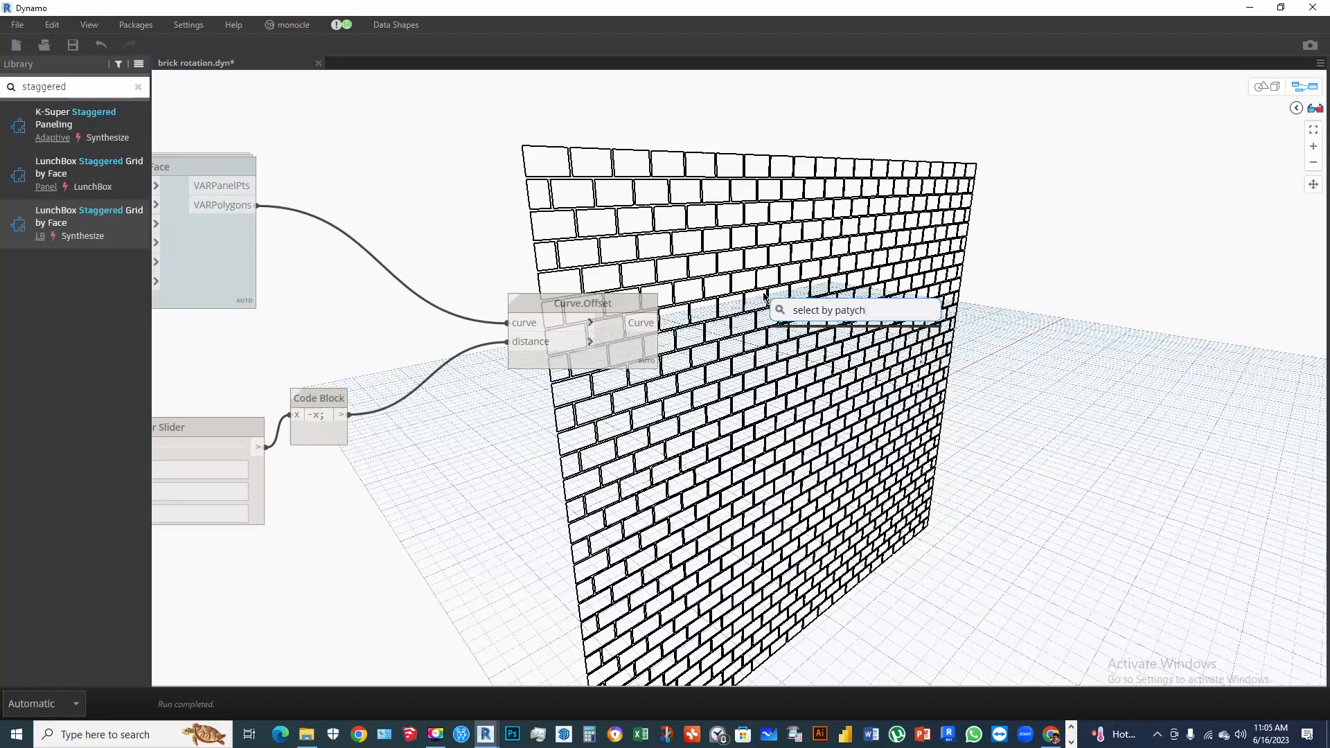
{"action": "key", "text": "BackSpace"}
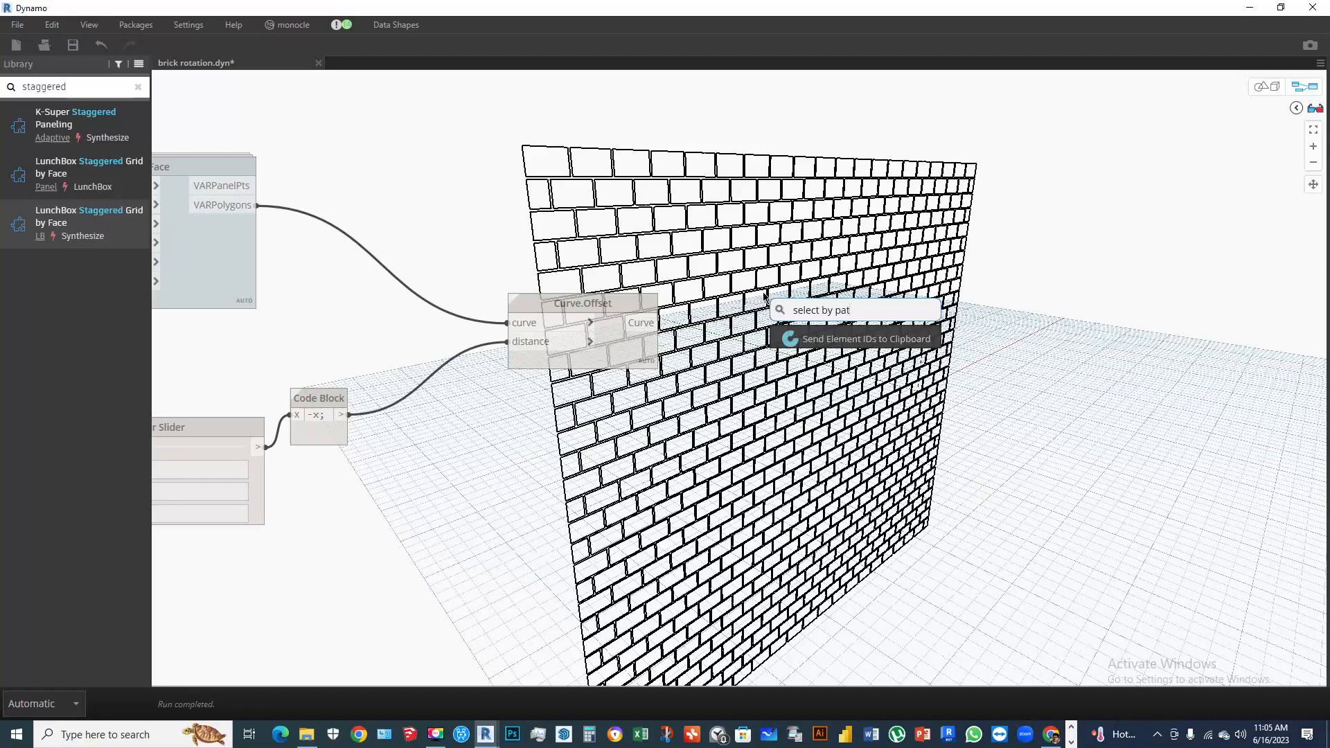
{"action": "key", "text": "BackSpace"}
{"action": "key", "text": "BackSpace"}
{"action": "key", "text": "BackSpace"}
{"action": "key", "text": "BackSpace"}
{"action": "key", "text": "BackSpace"}
{"action": "key", "text": "BackSpace"}
{"action": "key", "text": "BackSpace"}
{"action": "key", "text": "BackSpace"}
{"action": "key", "text": "BackSpace"}
{"action": "key", "text": "BackSpace"}
{"action": "key", "text": "BackSpace"}
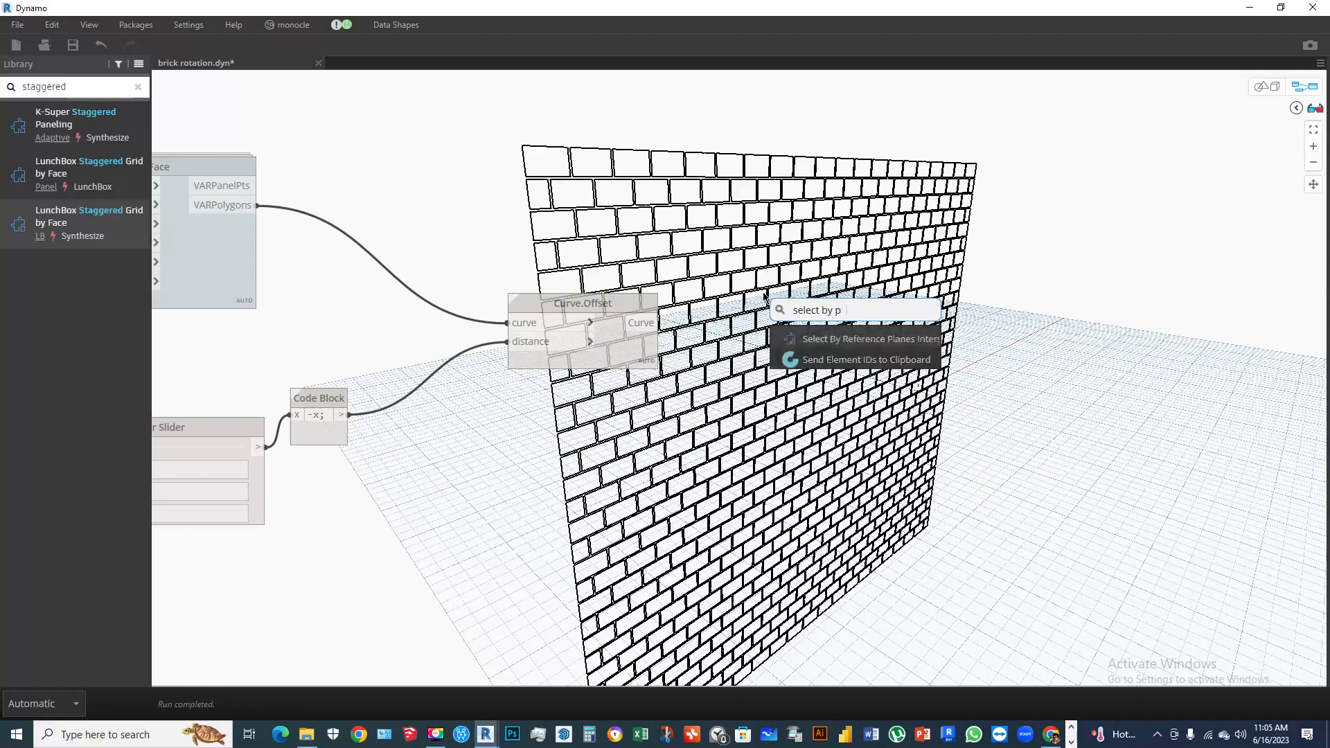
{"action": "key", "text": "BackSpace"}
{"action": "key", "text": "BackSpace"}
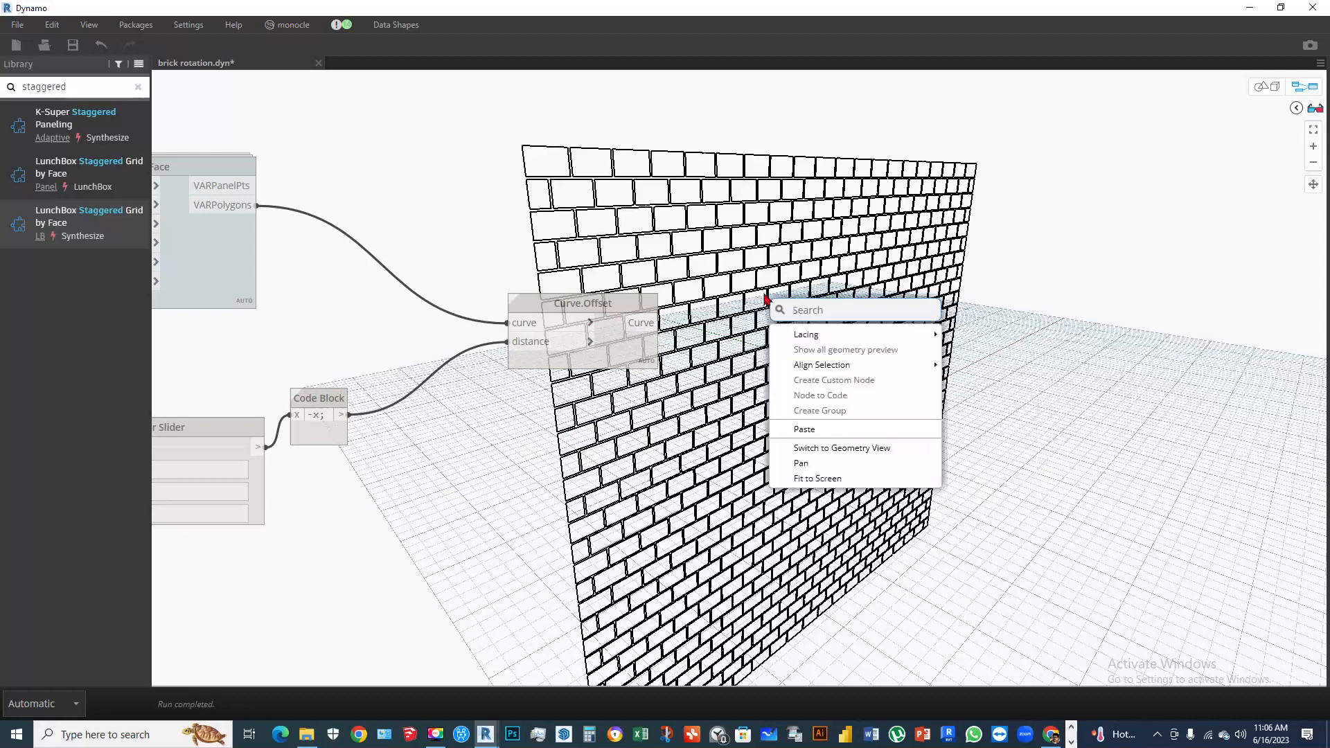
Find "patch", add a Surface.ByPatch node after Curve.Offset, and connect the offset Curve output to its closedCurve input
{"action": "type", "text": "patch"}
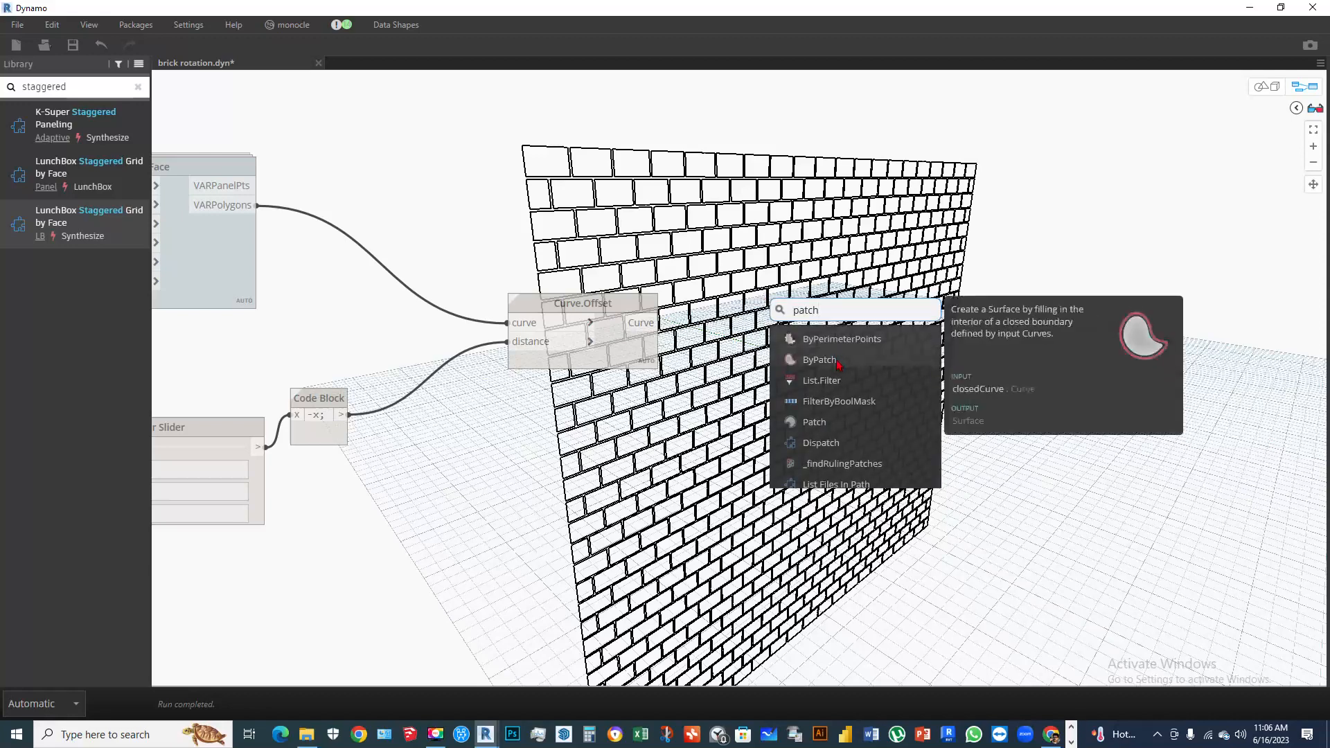
{"action": "left_click", "coordinate": [820, 360]}
{"action": "left_click_drag", "start_coordinate": [855, 376], "coordinate": [820, 288]}
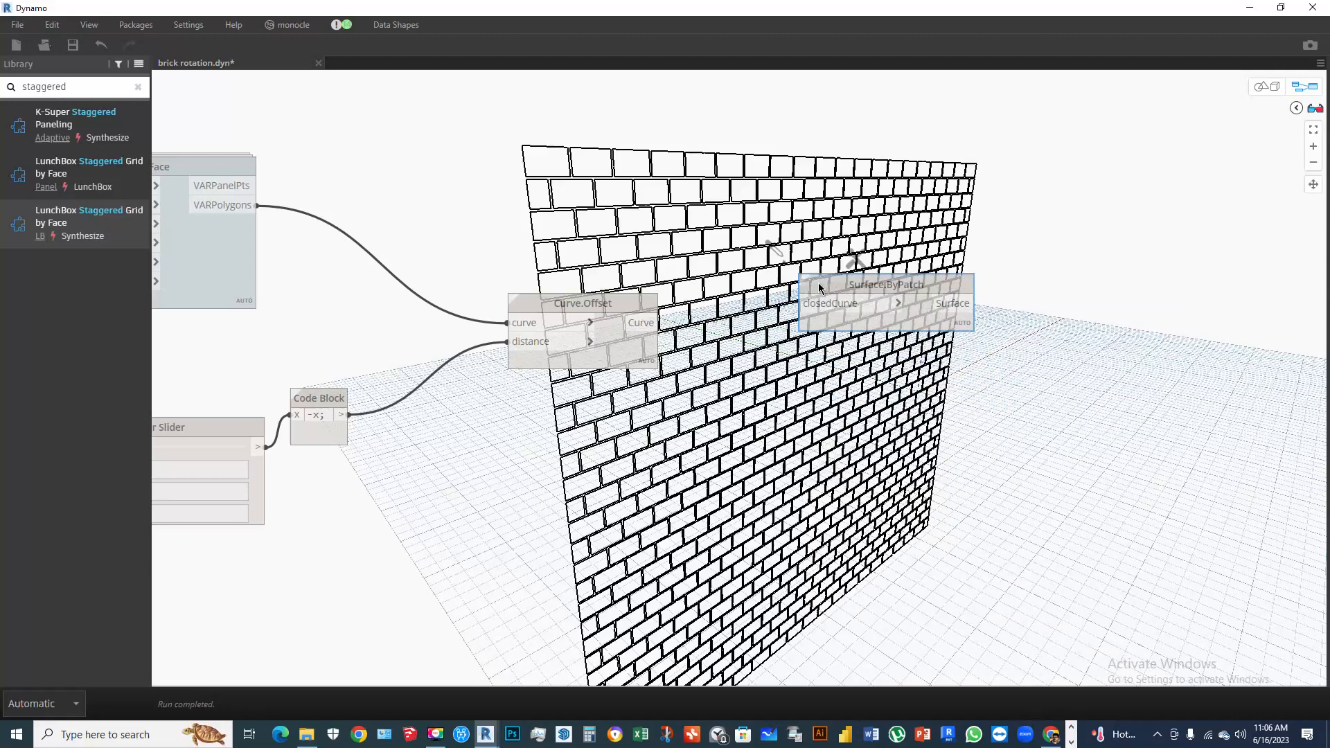
{"action": "left_click", "coordinate": [655, 323]}
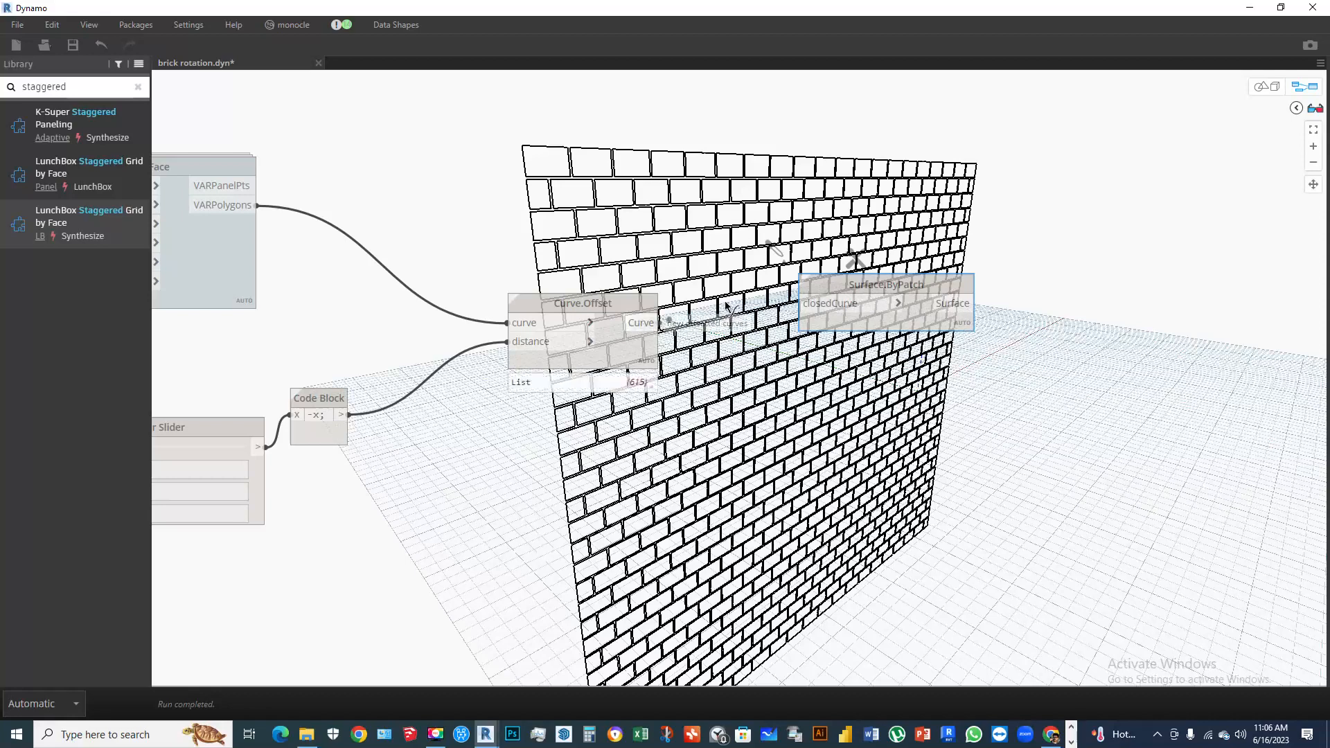
{"action": "left_click", "coordinate": [822, 307]}
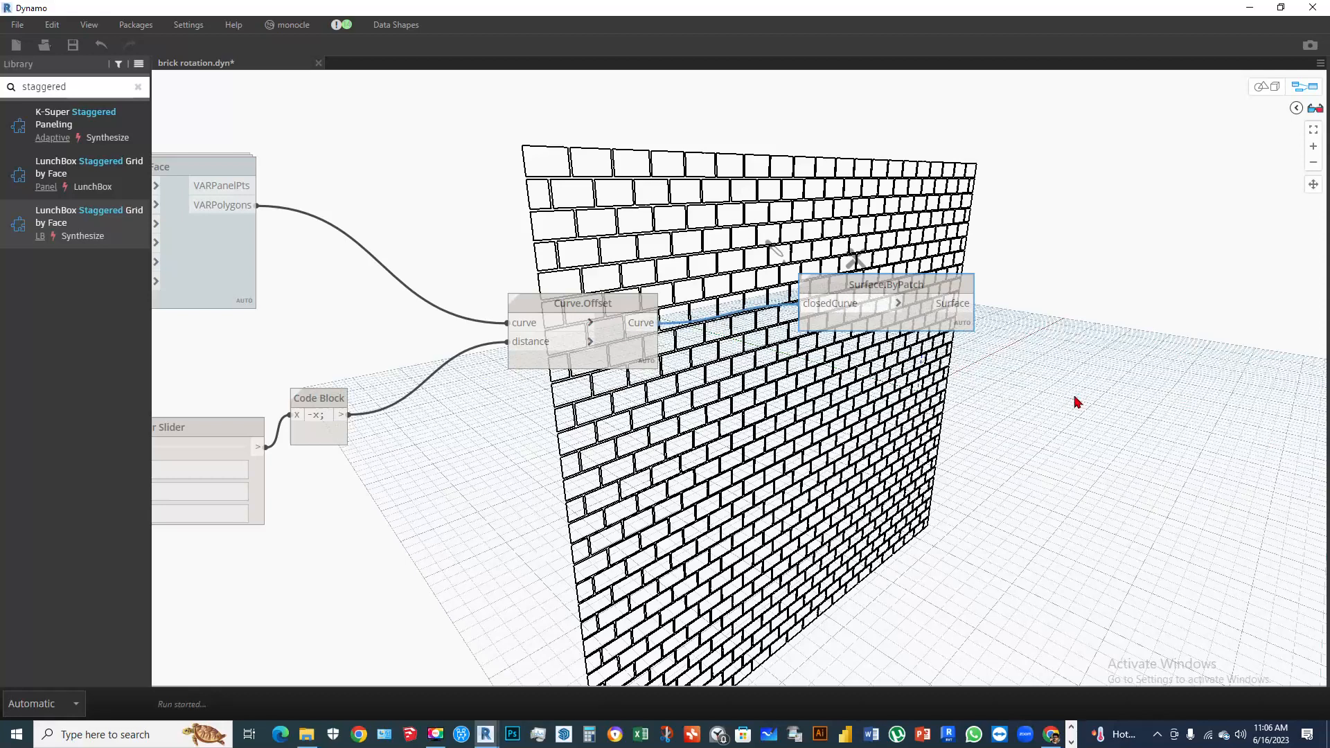
{"action": "middle_click_drag", "start_coordinate": [1036, 405], "coordinate": [845, 383]}
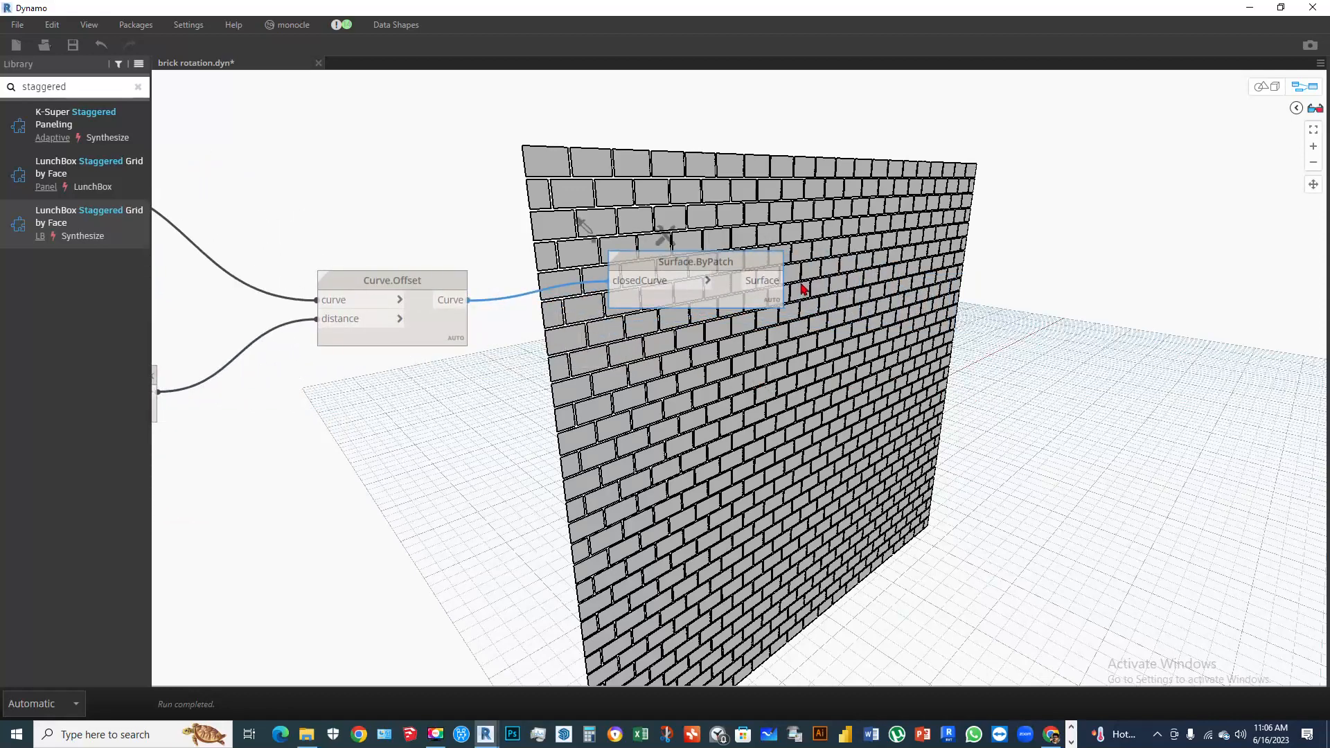
{"action": "middle_click_drag", "start_coordinate": [881, 365], "coordinate": [821, 363]}
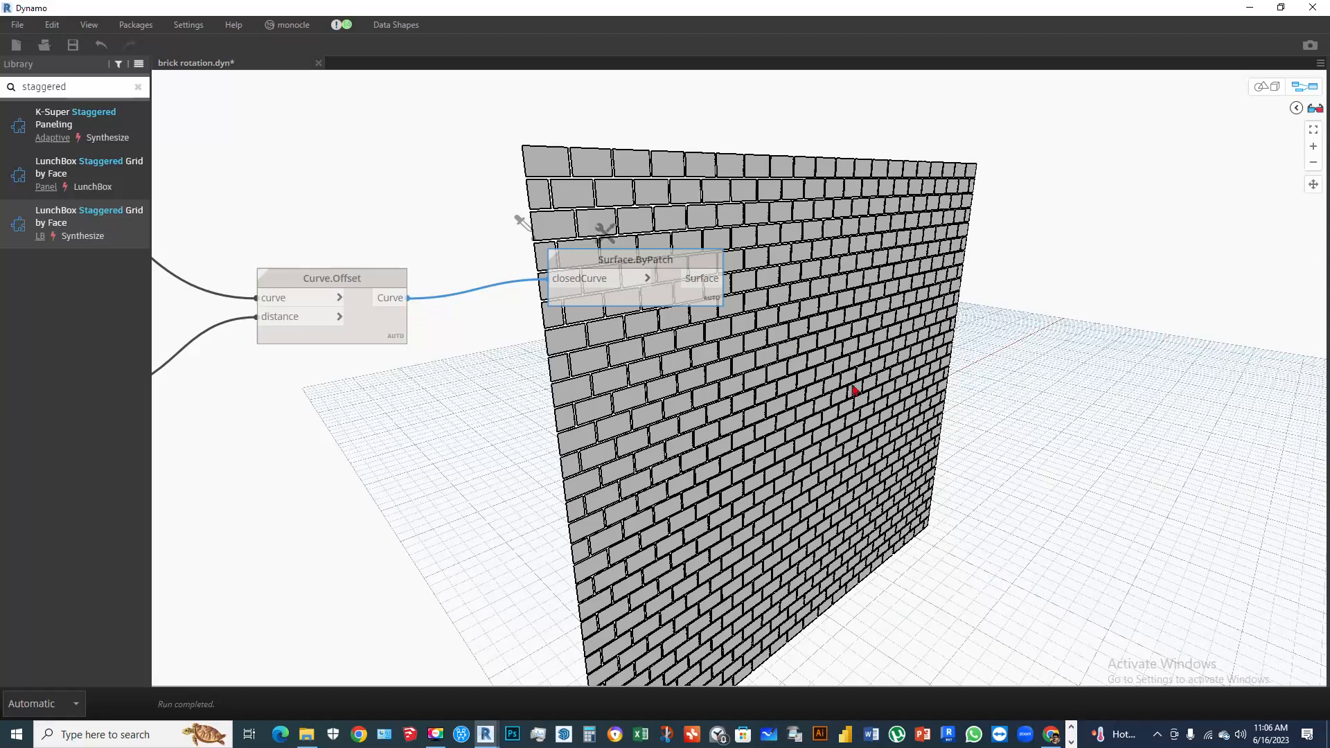
{"action": "key", "text": "alt+Tab"}
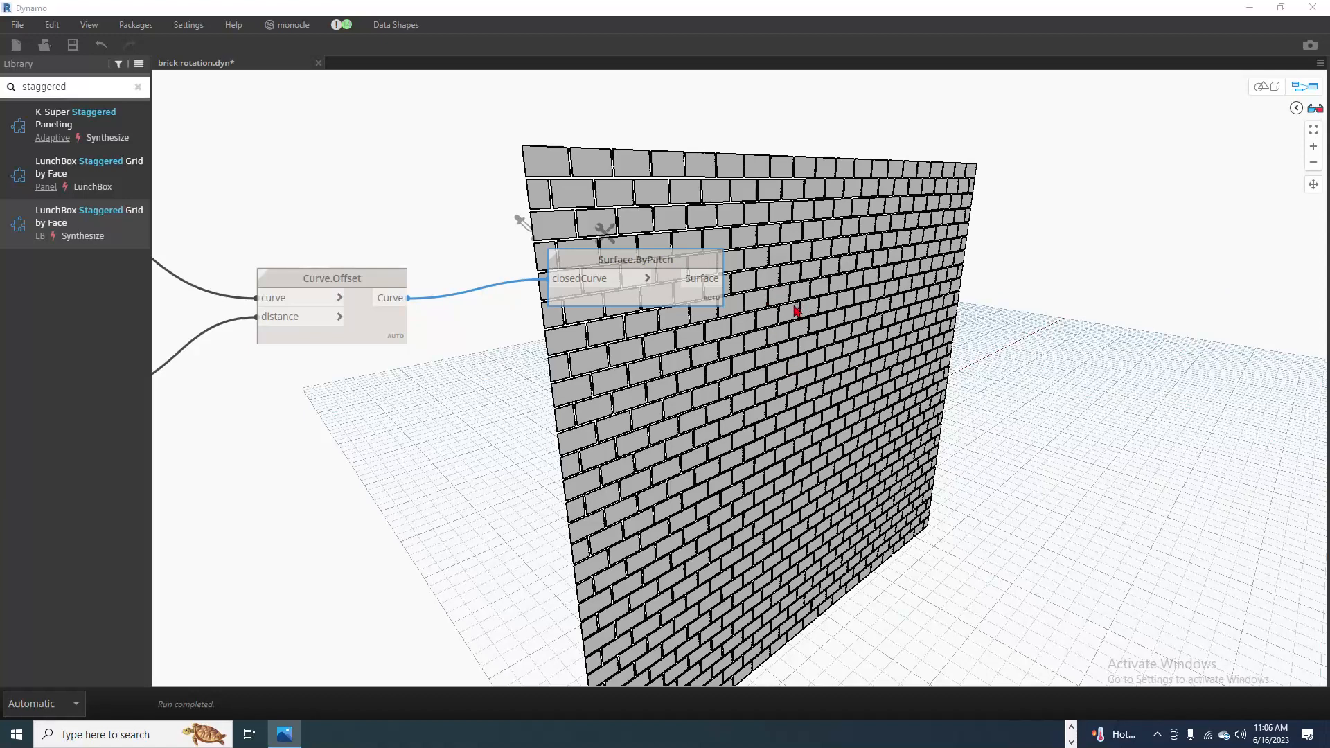
{"action": "left_click_drag", "start_coordinate": [684, 272], "coordinate": [667, 260]}
Add a Surface.Area node beside Surface.ByPatch and connect the patch's Surface output to its surface input
{"action": "right_click", "coordinate": [805, 350]}
{"action": "type", "text": "area"}
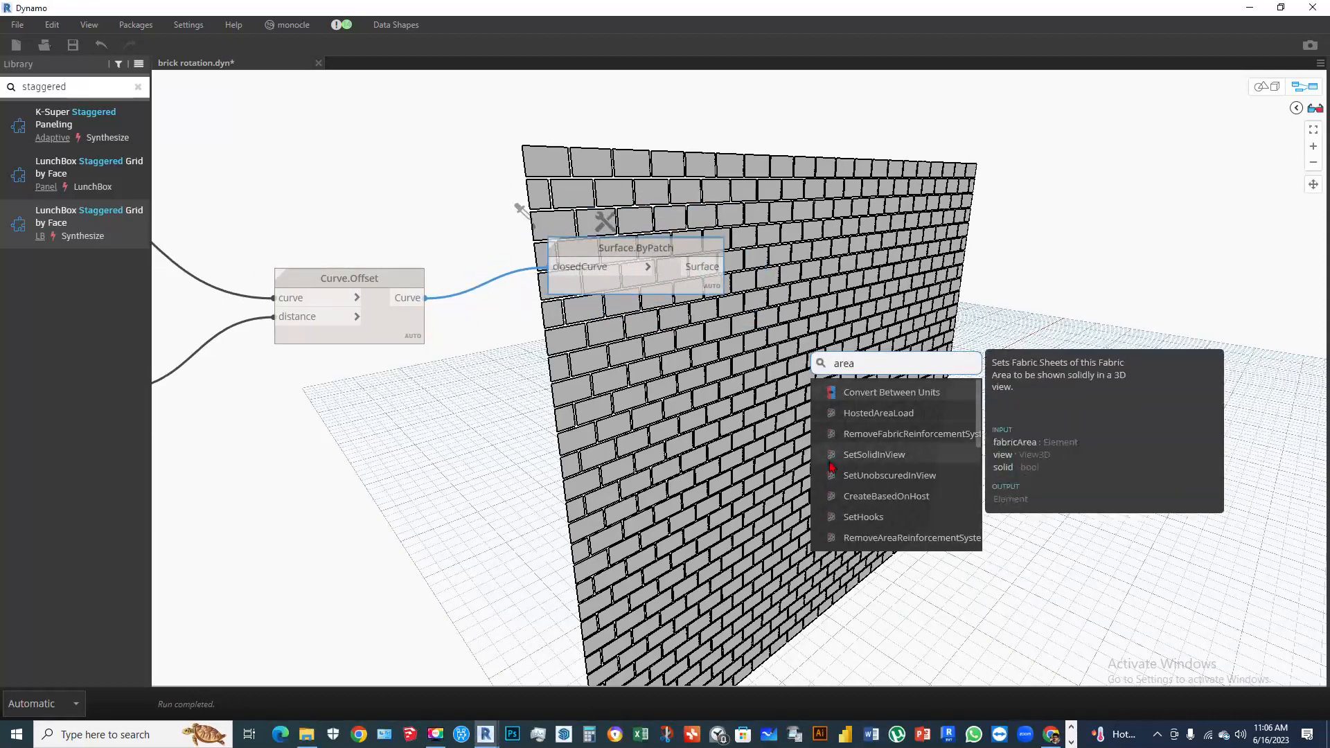
{"action": "scroll", "coordinate": [838, 464], "scroll_direction": "down", "scroll_amount": 3}
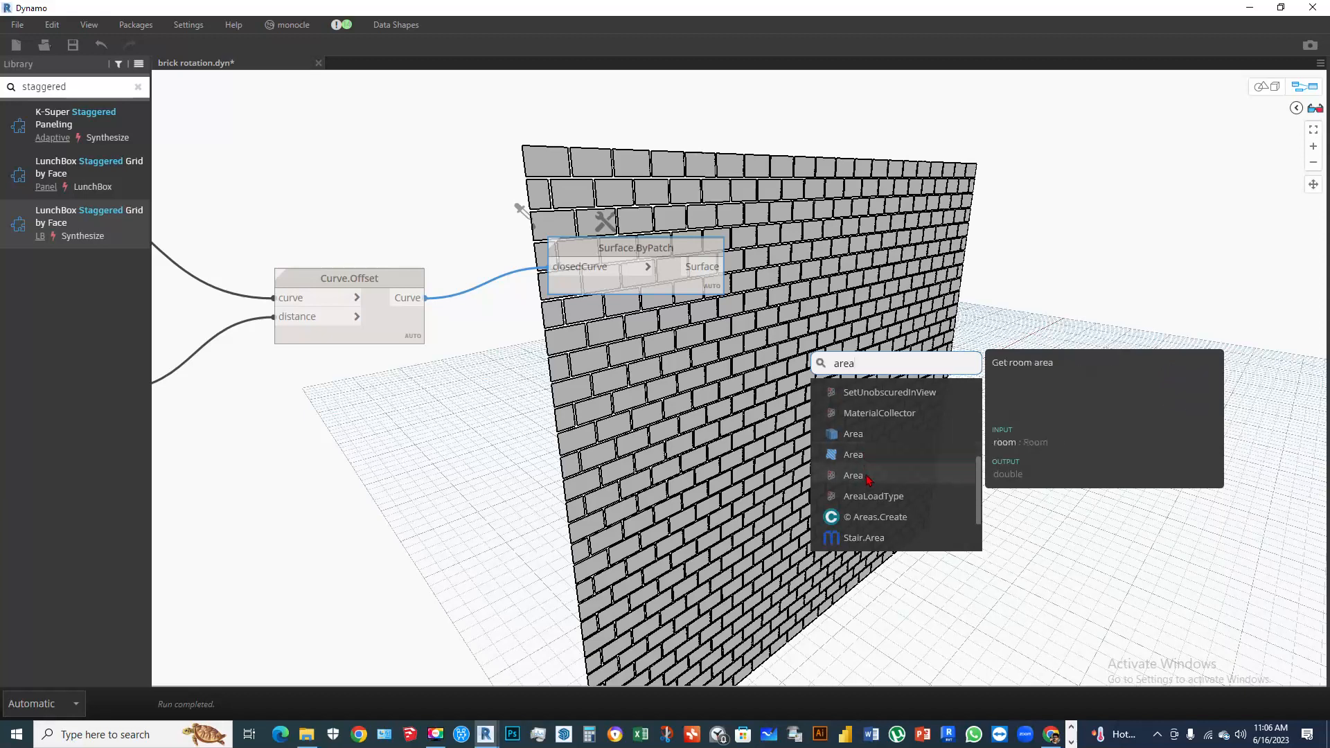
{"action": "left_click", "coordinate": [866, 453]}
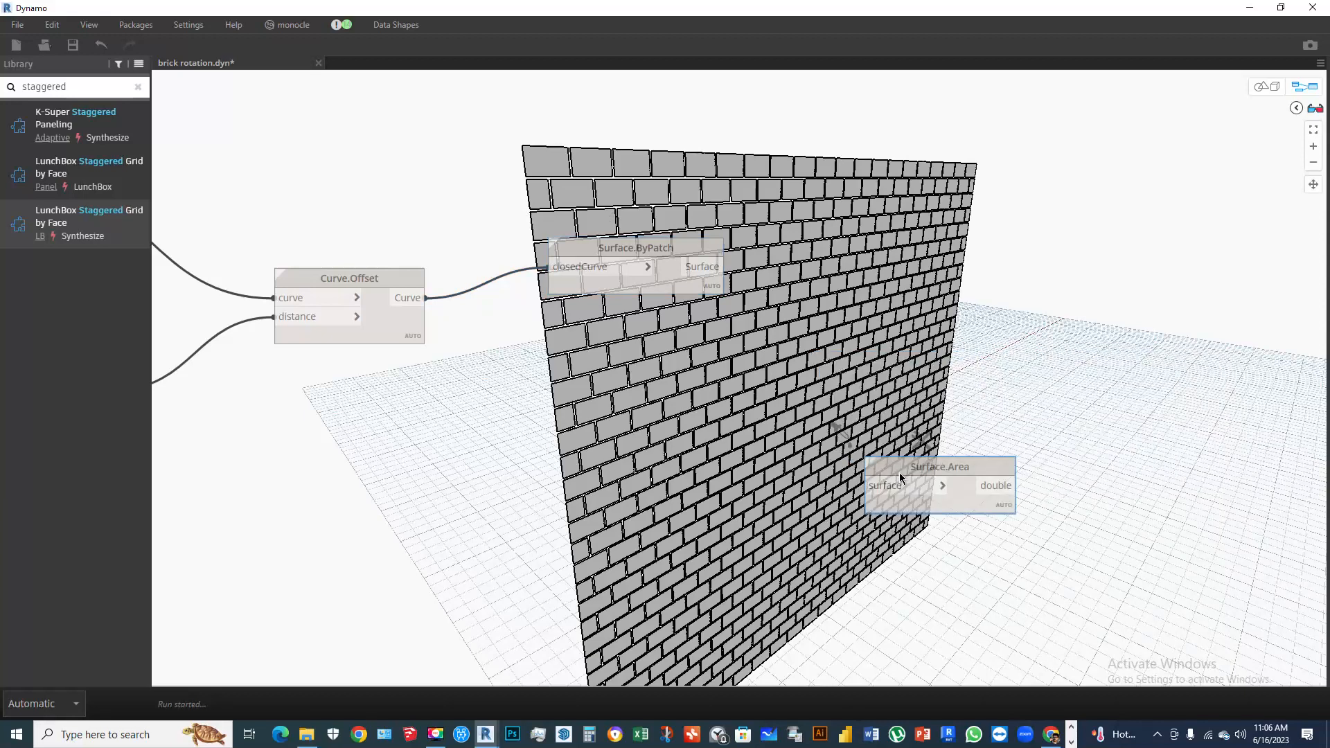
{"action": "left_click_drag", "start_coordinate": [938, 469], "coordinate": [859, 255]}
{"action": "left_click_drag", "start_coordinate": [708, 270], "coordinate": [803, 277]}
Examine the list of brick areas output by Surface.Area, shifting the node slightly away from Surface.ByPatch
{"action": "mouse_move", "coordinate": [921, 316]}
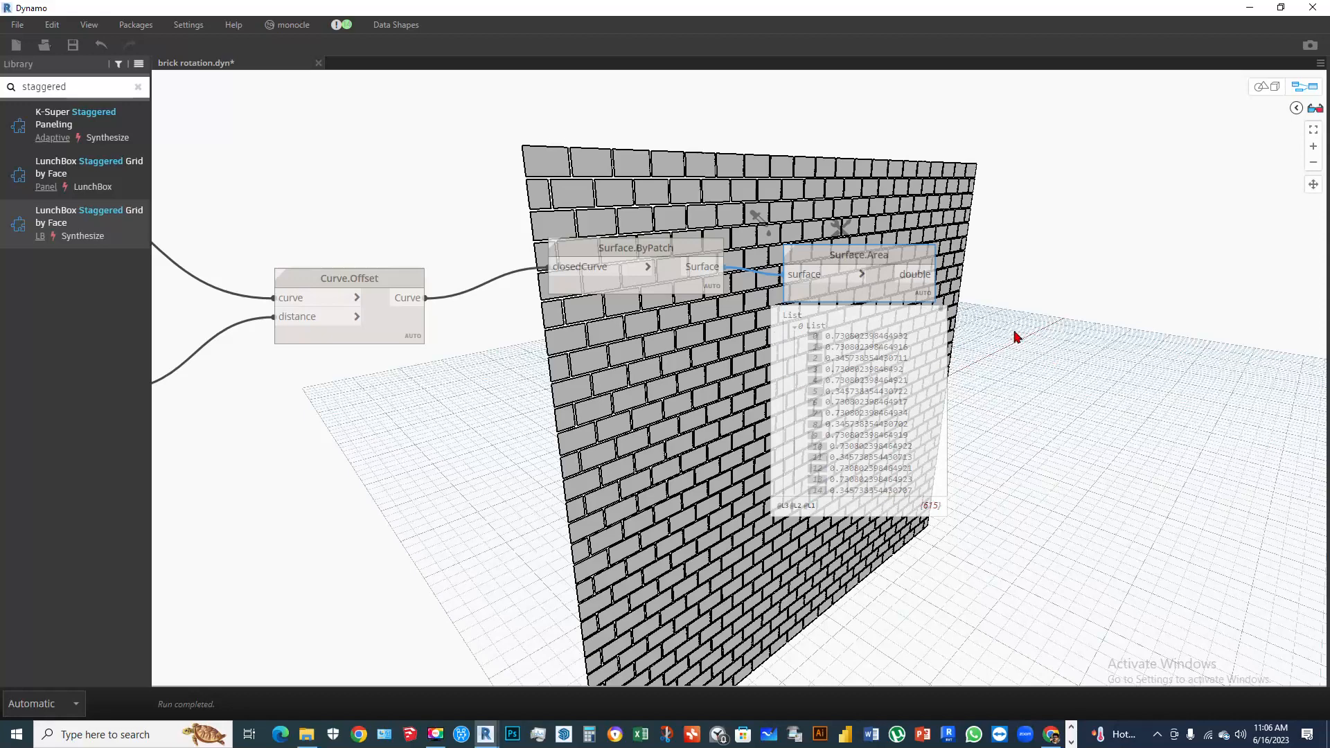
{"action": "scroll", "coordinate": [1014, 332], "scroll_direction": "up", "scroll_amount": 1}
{"action": "scroll", "coordinate": [976, 420], "scroll_direction": "up", "scroll_amount": 3}
{"action": "scroll", "coordinate": [730, 388], "scroll_direction": "down", "scroll_amount": 3}
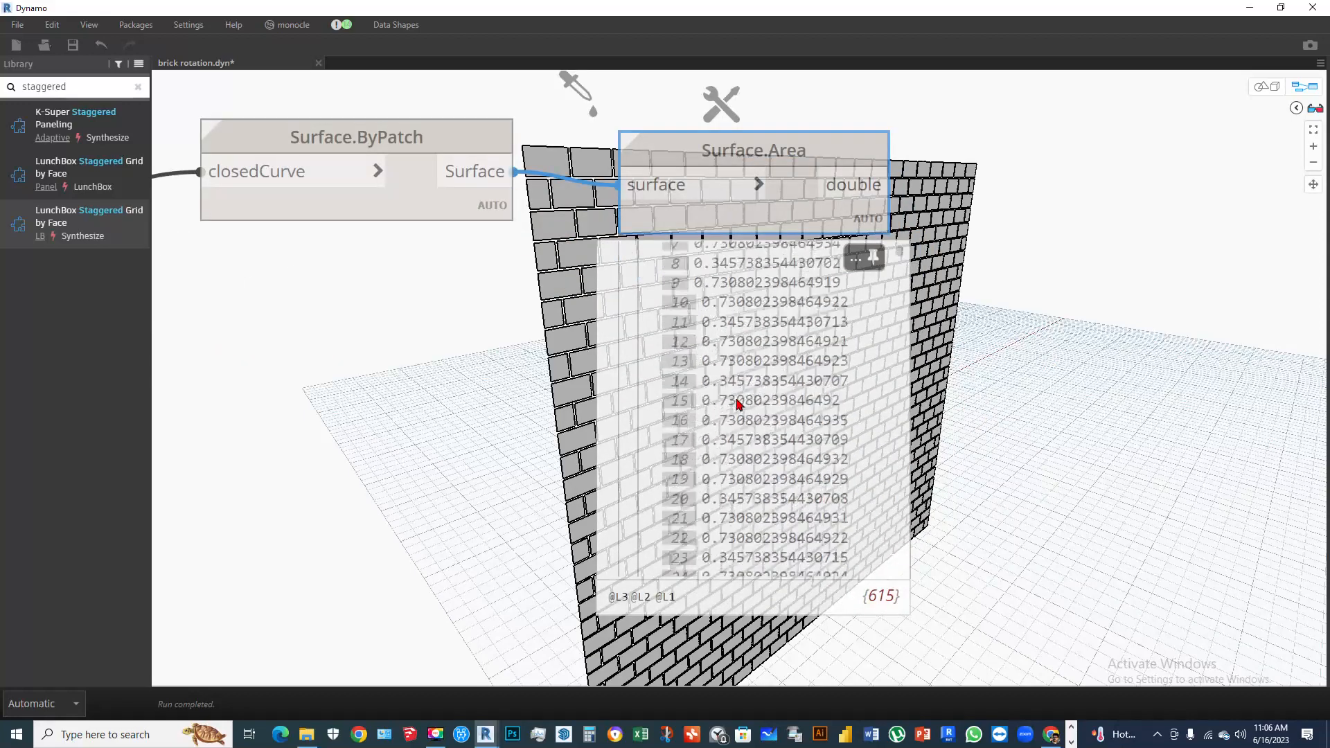
{"action": "scroll", "coordinate": [768, 414], "scroll_direction": "up", "scroll_amount": 3}
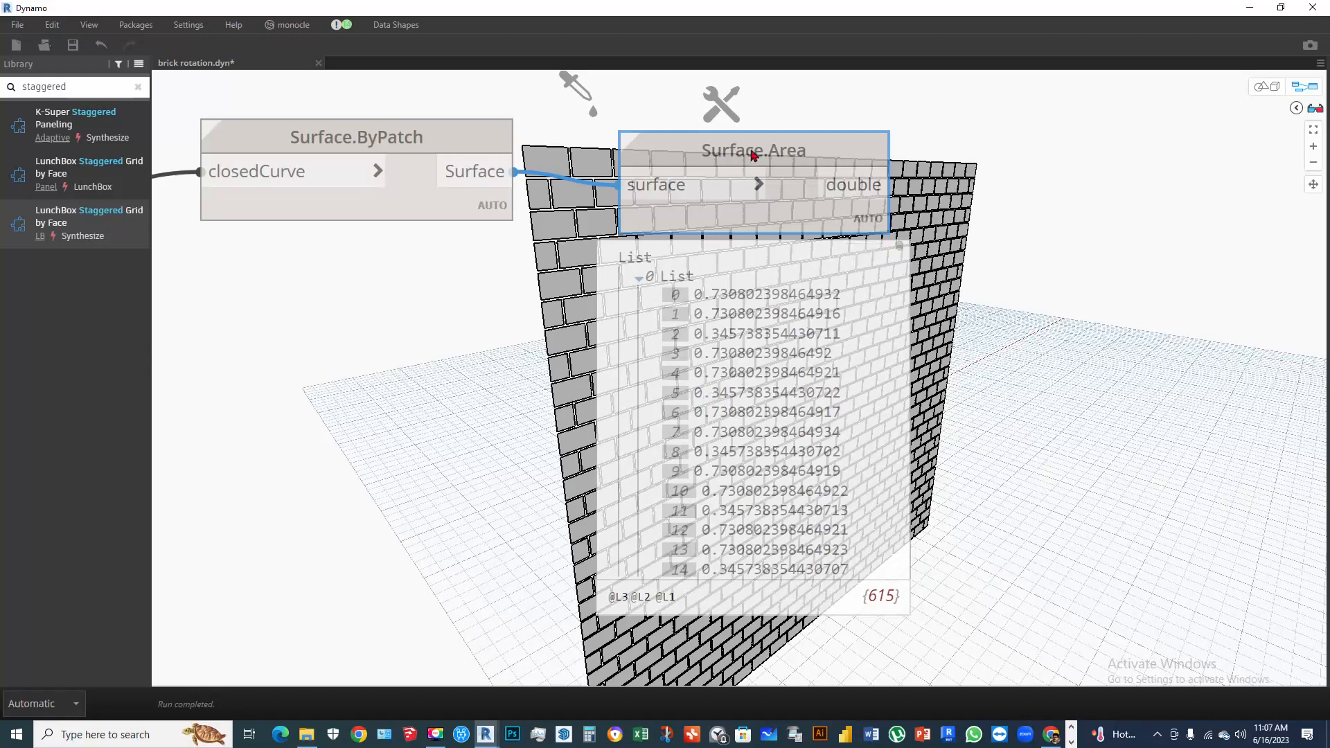
{"action": "left_click_drag", "start_coordinate": [801, 151], "coordinate": [851, 126]}
{"action": "scroll", "coordinate": [803, 381], "scroll_direction": "down", "scroll_amount": 3}
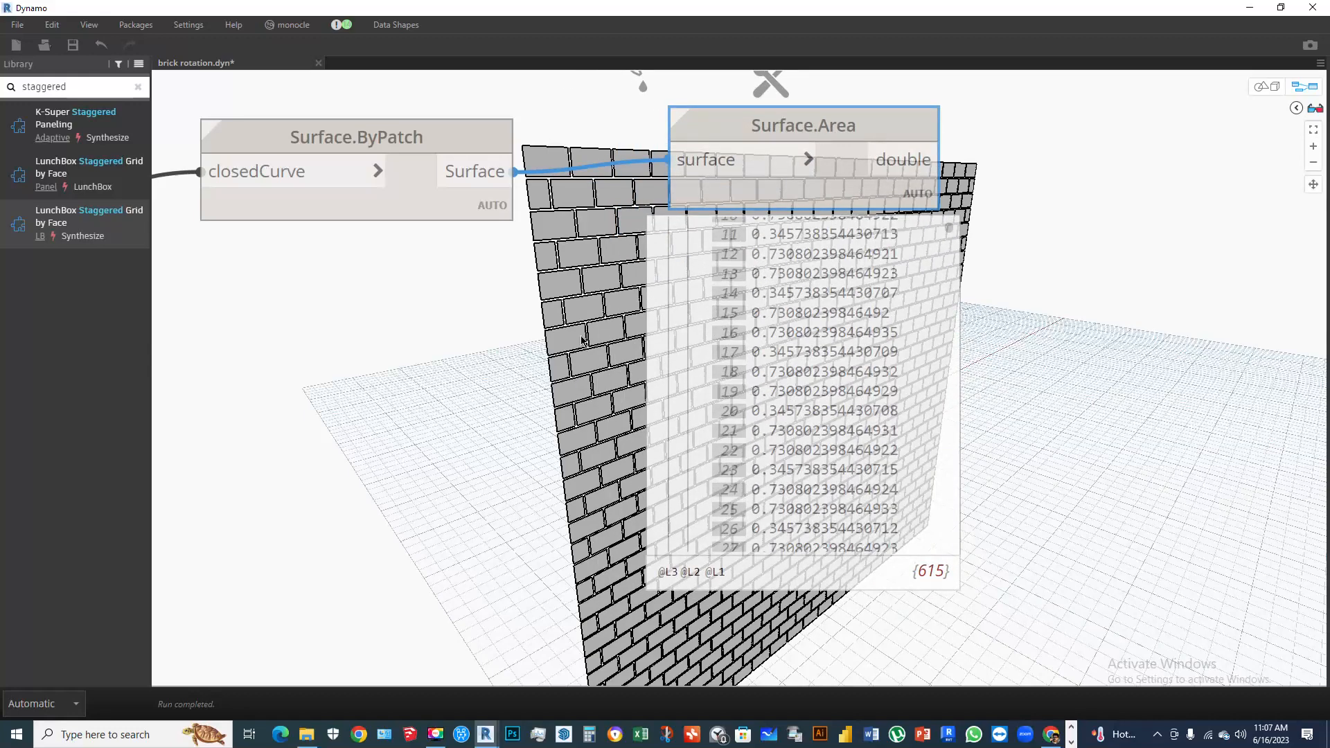
{"action": "scroll", "coordinate": [892, 376], "scroll_direction": "down", "scroll_amount": 6}
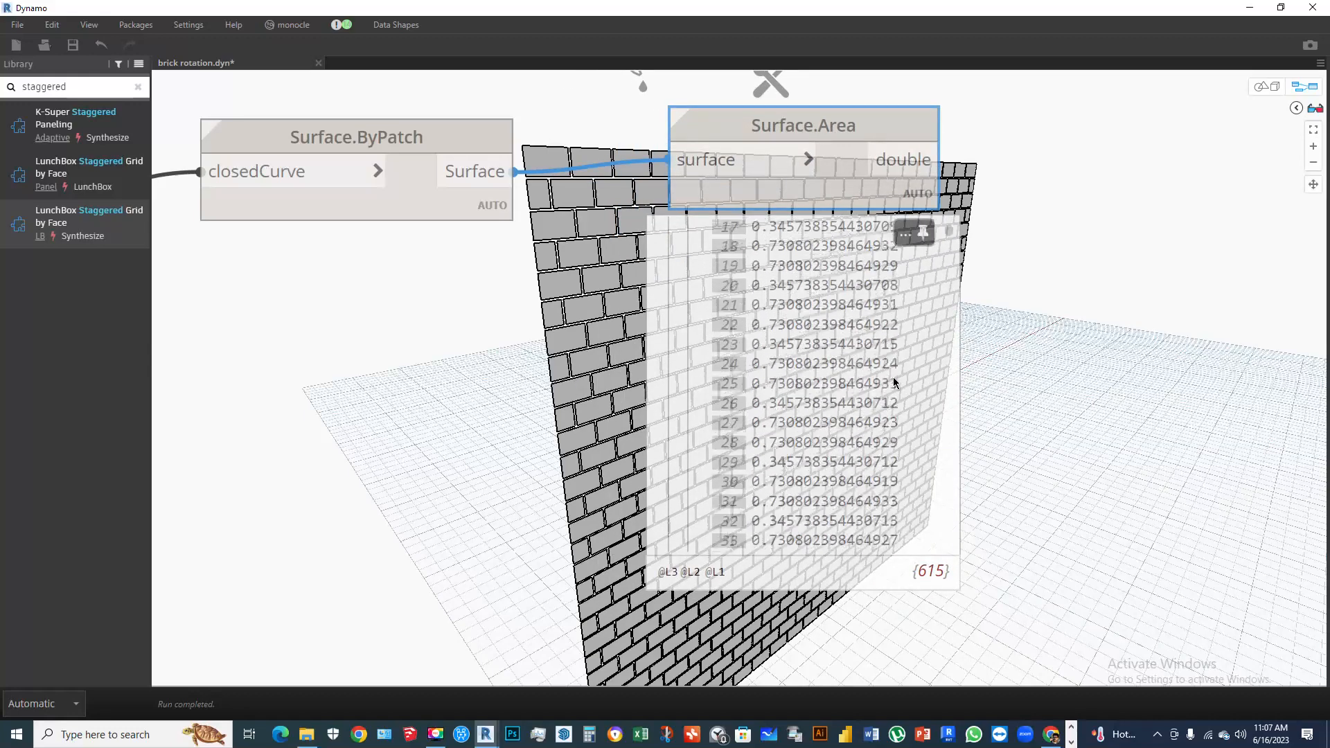
Move the Surface.Area node closer to Surface.ByPatch, placing it diagonally below the patch node
{"action": "left_click", "coordinate": [1014, 374]}
{"action": "scroll", "coordinate": [1016, 444], "scroll_direction": "down", "scroll_amount": 3}
{"action": "scroll", "coordinate": [876, 414], "scroll_direction": "up", "scroll_amount": 3}
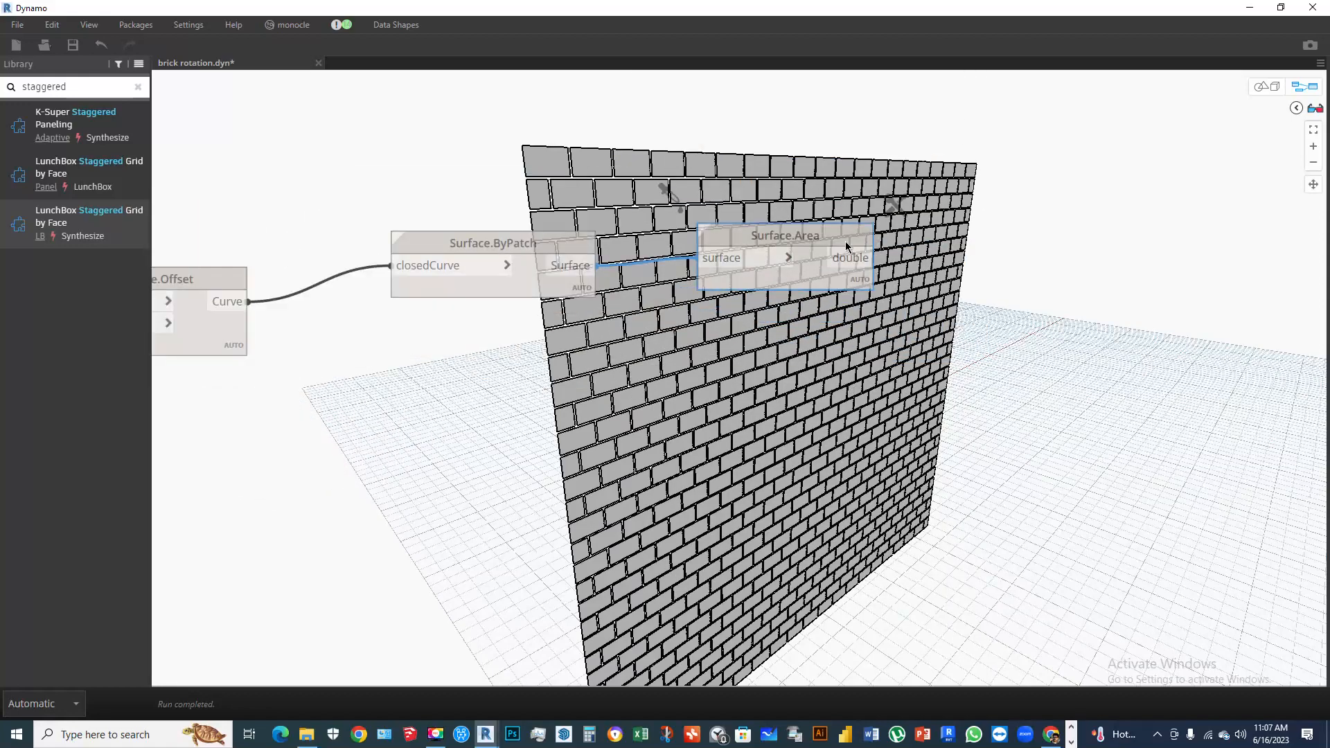
{"action": "middle_click_drag", "start_coordinate": [853, 421], "coordinate": [774, 398]}
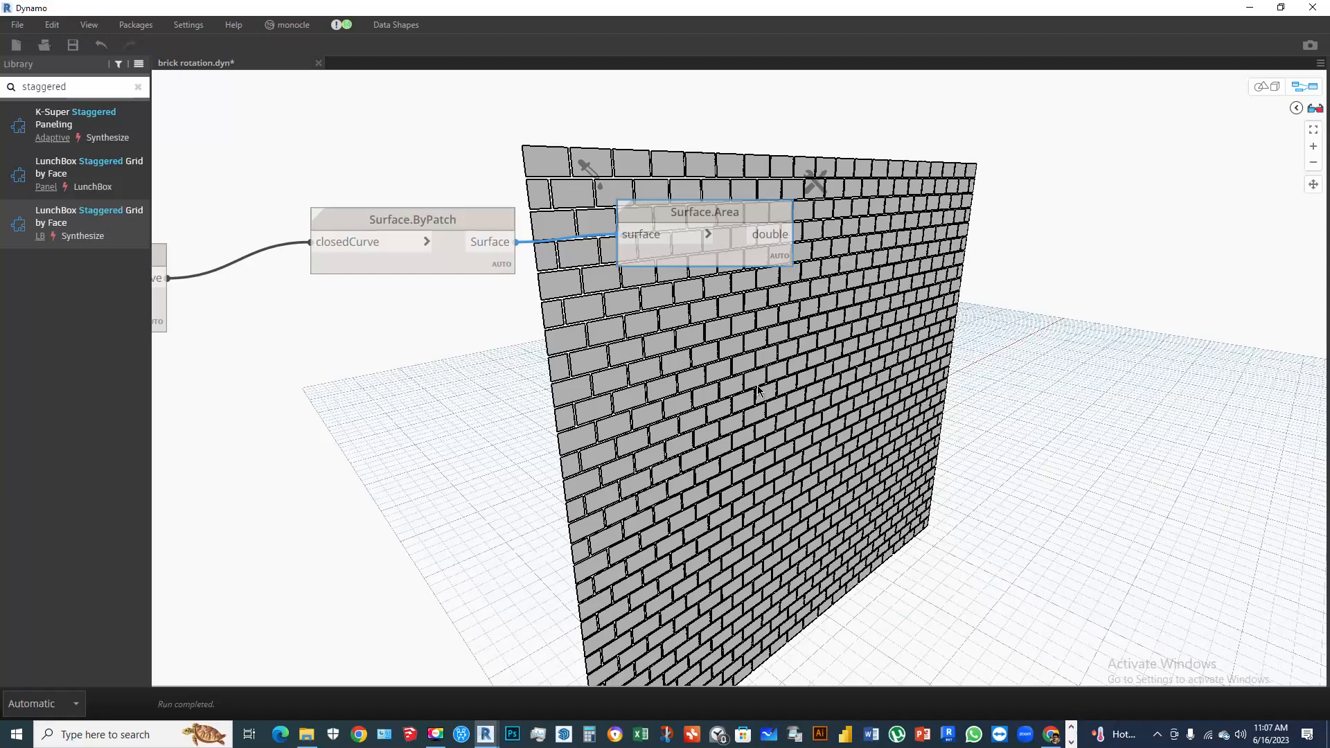
{"action": "left_click_drag", "start_coordinate": [728, 215], "coordinate": [683, 221]}
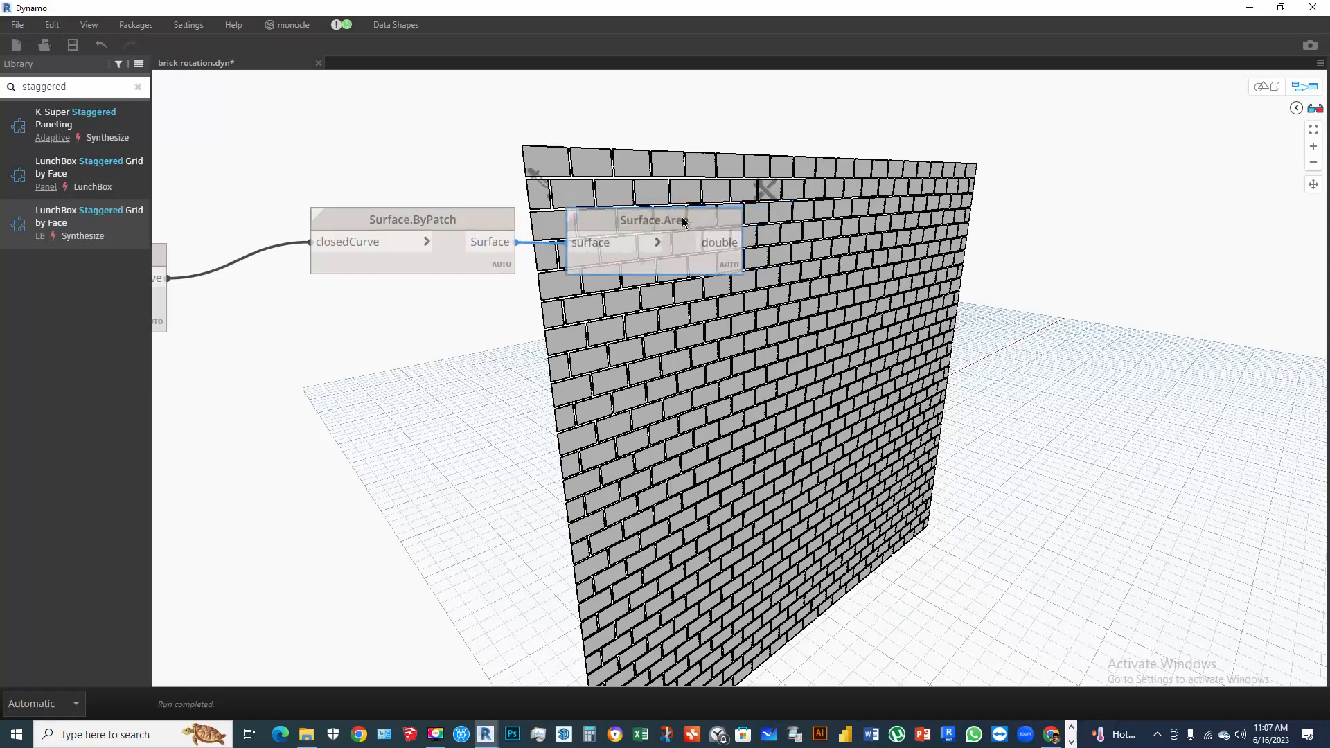
{"action": "mouse_move", "coordinate": [683, 222]}
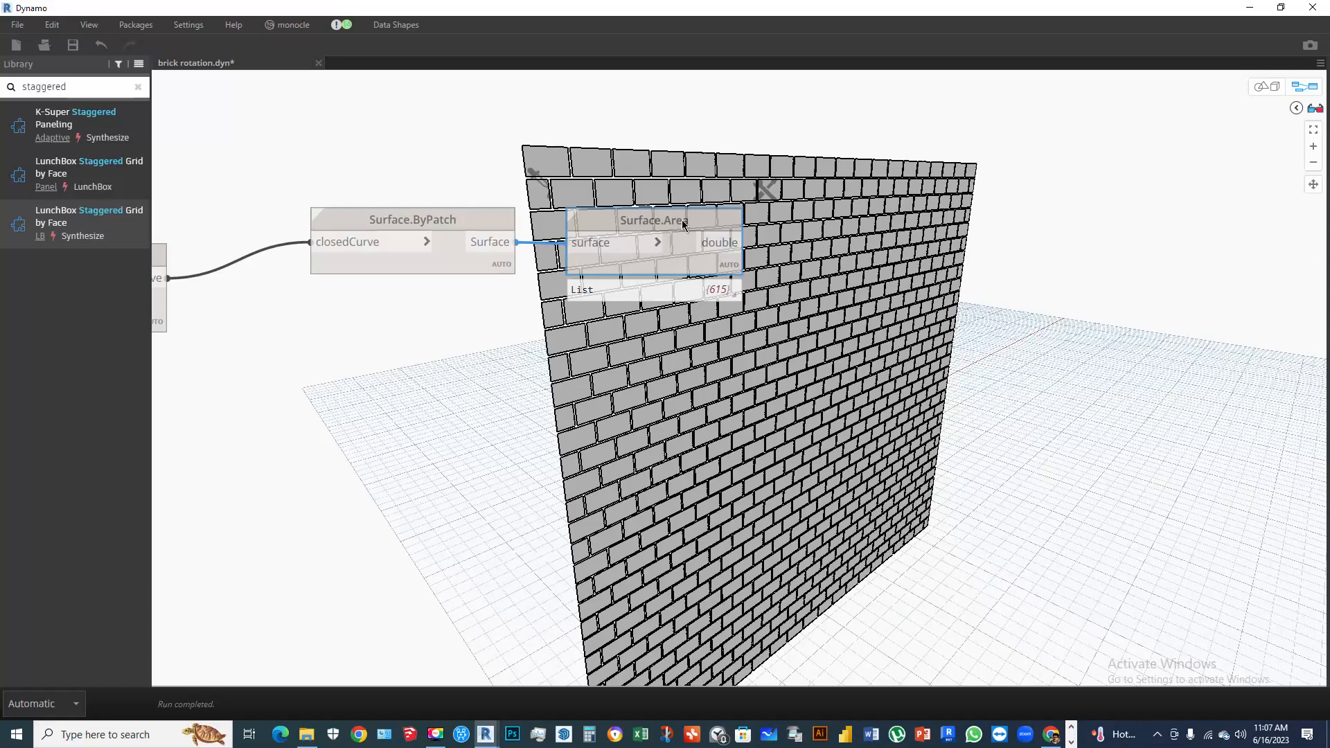
{"action": "left_click_drag", "start_coordinate": [683, 222], "coordinate": [671, 226]}
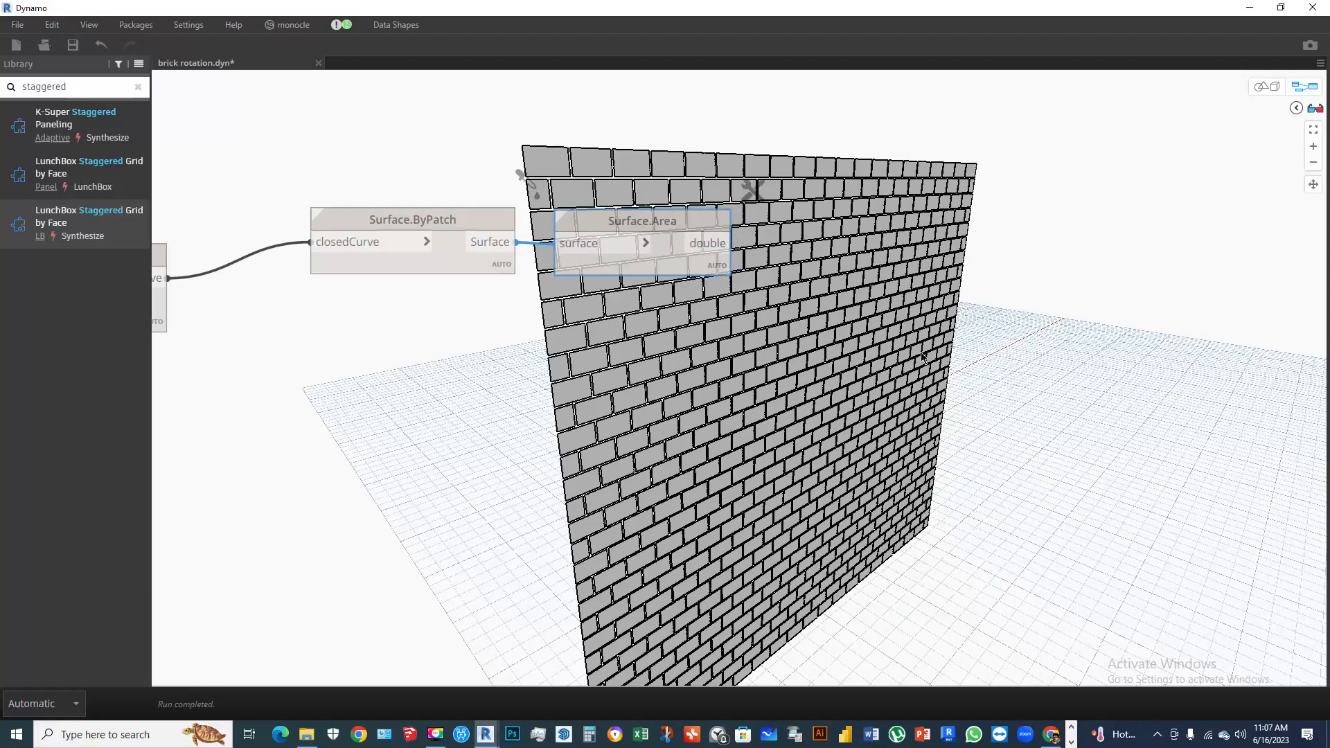
{"action": "right_click", "coordinate": [806, 322]}
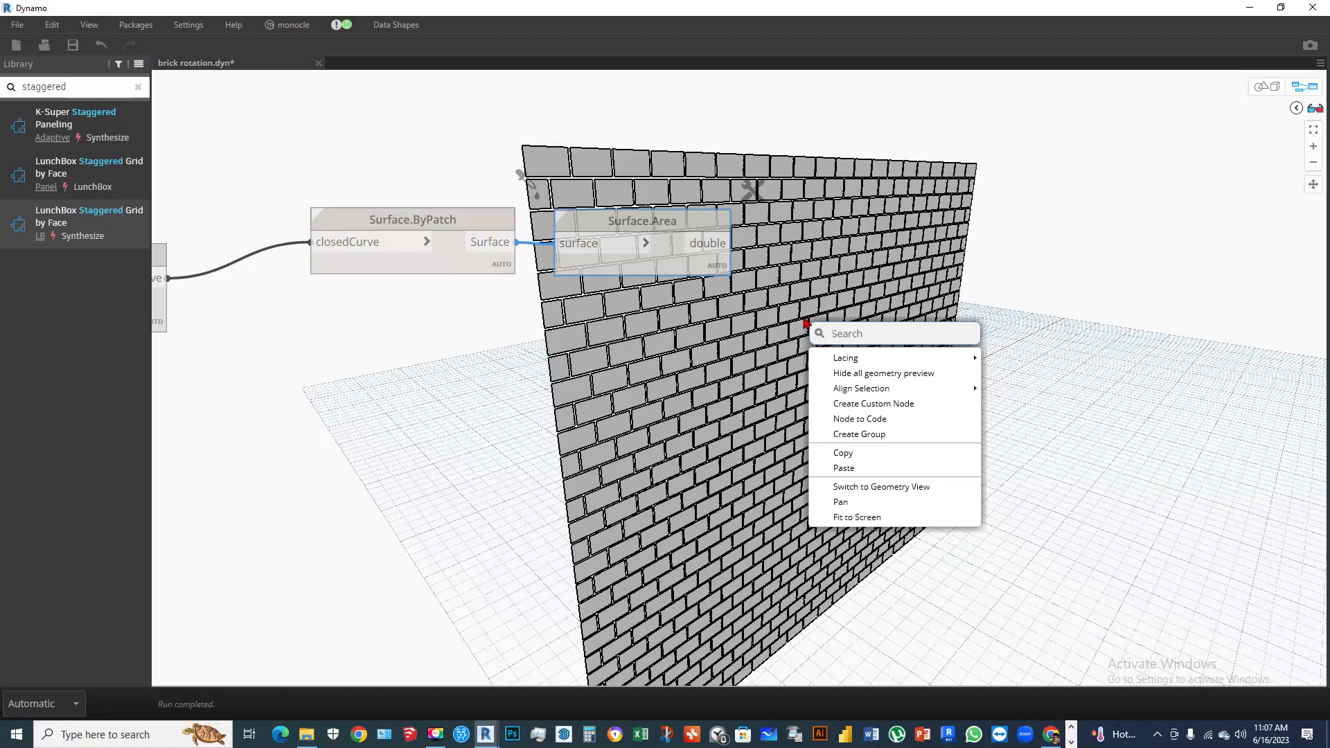
{"action": "left_click_drag", "start_coordinate": [628, 230], "coordinate": [626, 330]}
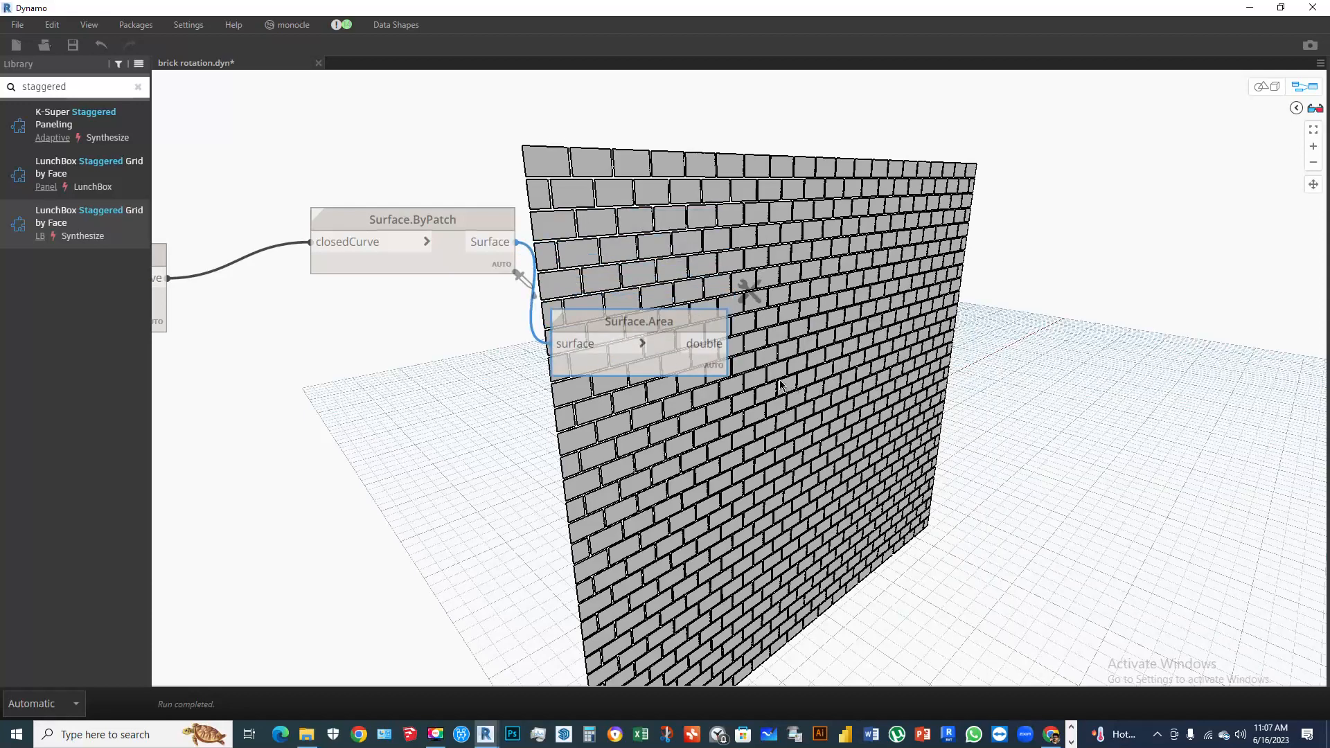
Add a Math.Average node below Surface.Area and connect the area's double output to its numbers input
{"action": "right_click", "coordinate": [767, 387]}
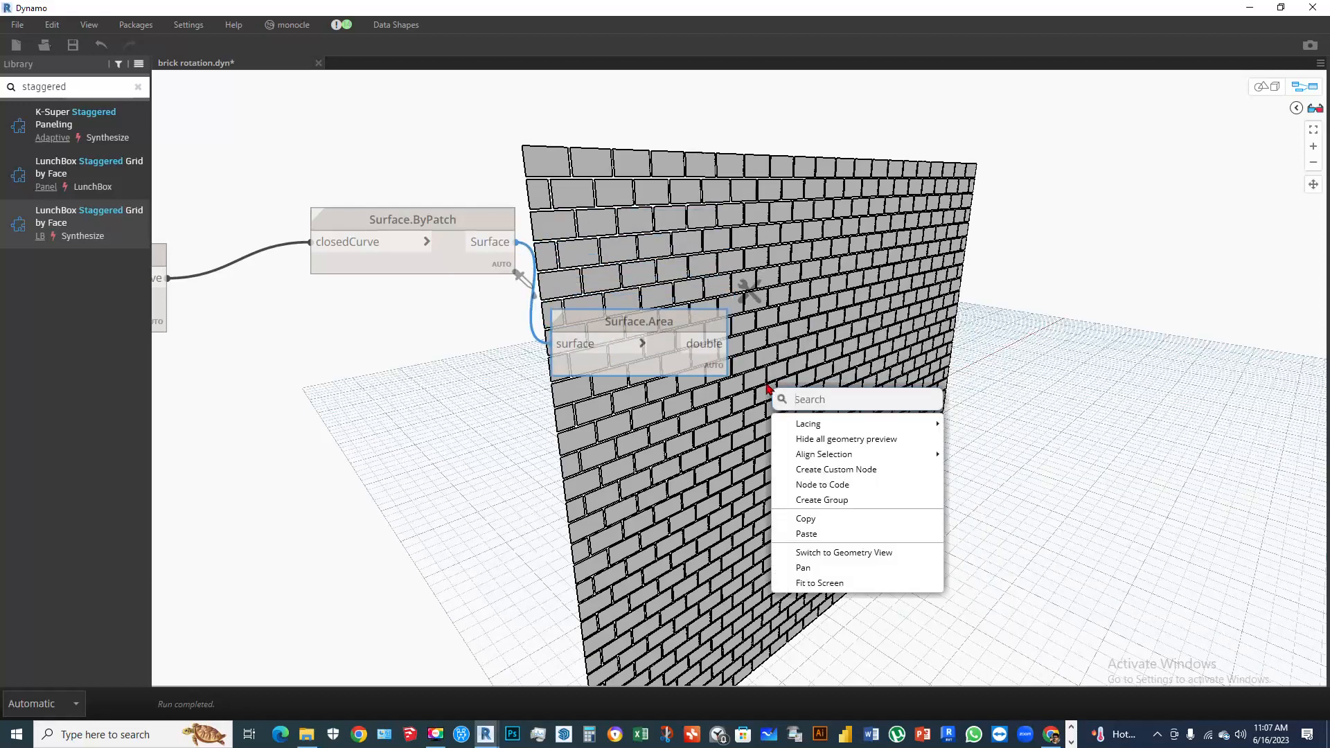
{"action": "type", "text": "mat"}
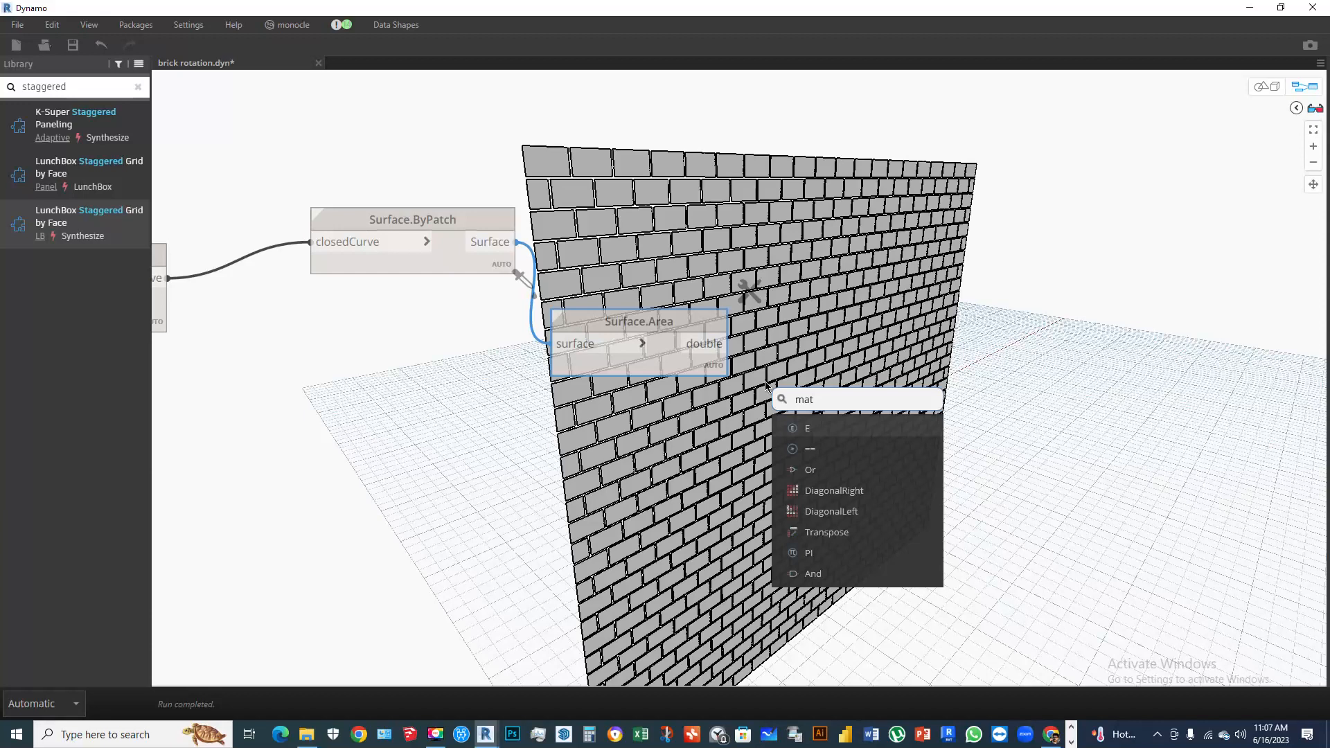
{"action": "type", "text": "h ave"}
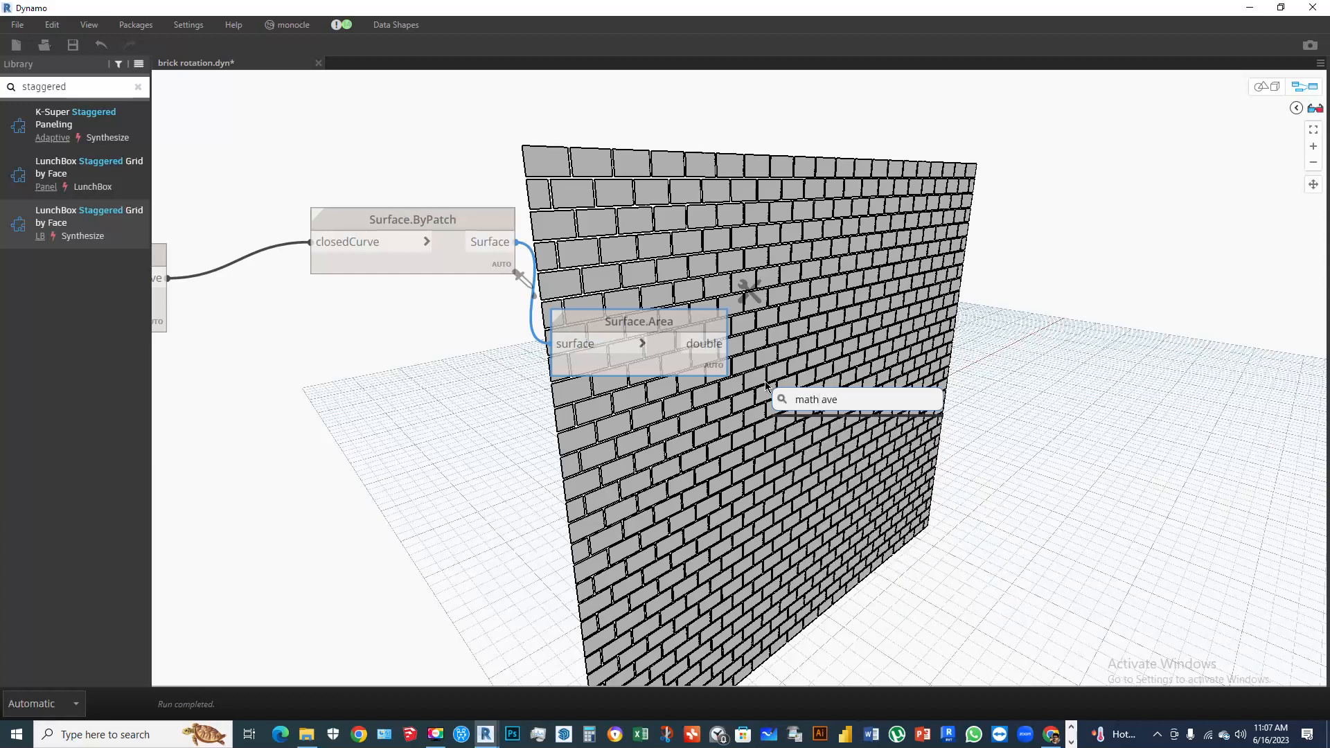
{"action": "type", "text": "."}
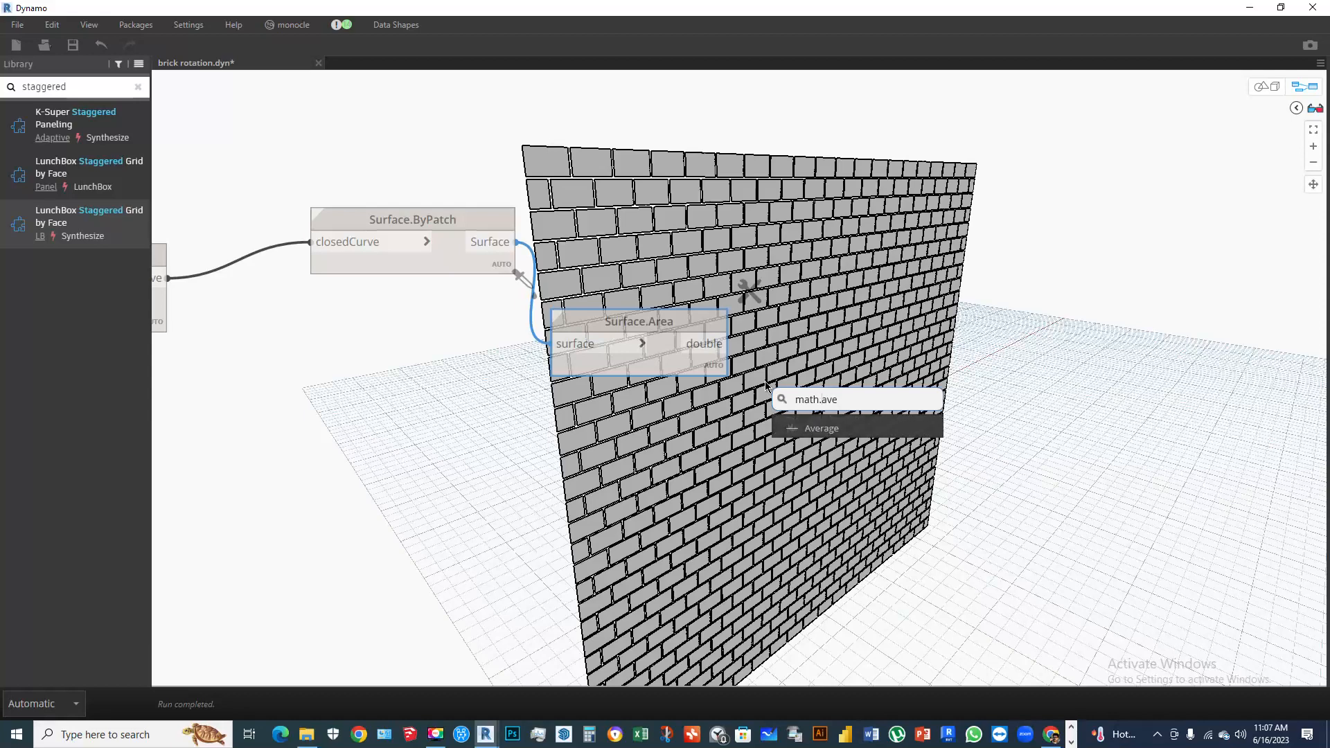
{"action": "left_click", "coordinate": [791, 424]}
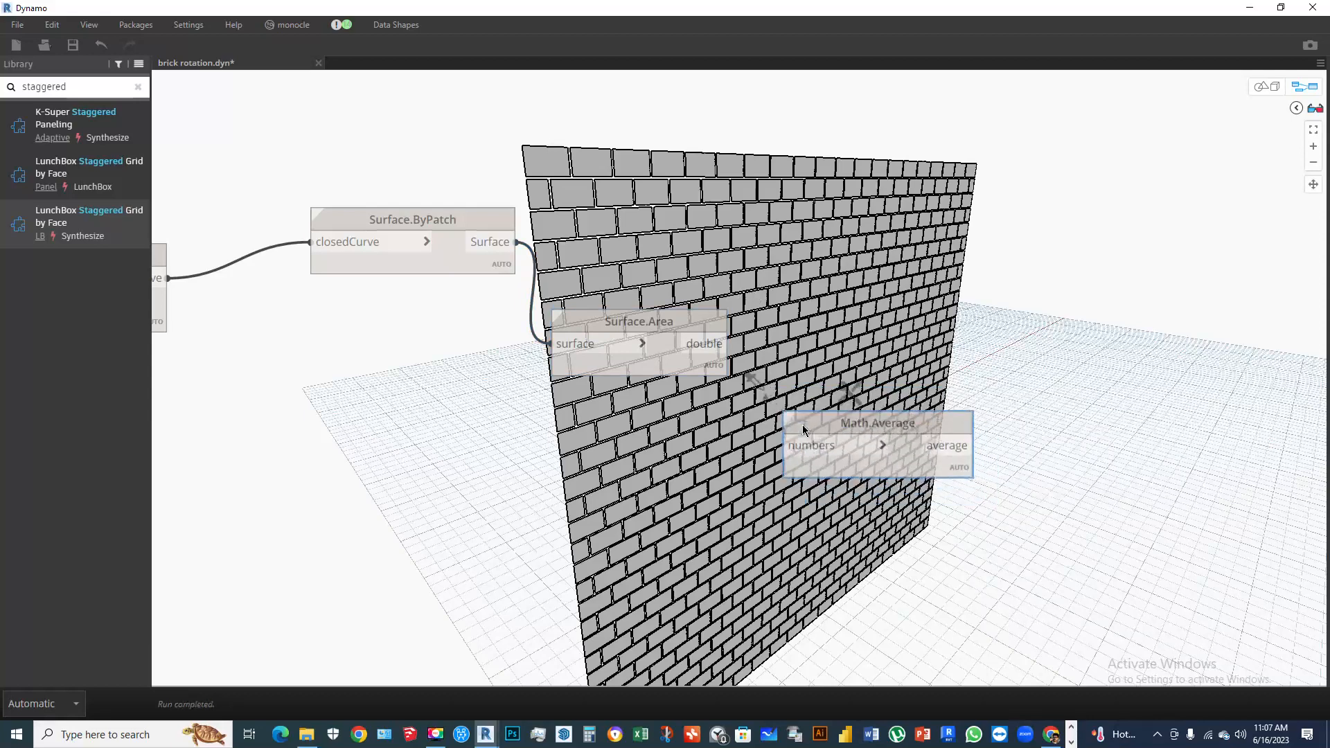
{"action": "left_click_drag", "start_coordinate": [725, 350], "coordinate": [834, 427]}
Add a > comparison node beside Math.Average, connecting the Surface.Area output to x and the average output to y
{"action": "right_click", "coordinate": [952, 371]}
{"action": "left_click", "coordinate": [1026, 338]}
{"action": "right_click", "coordinate": [1026, 338]}
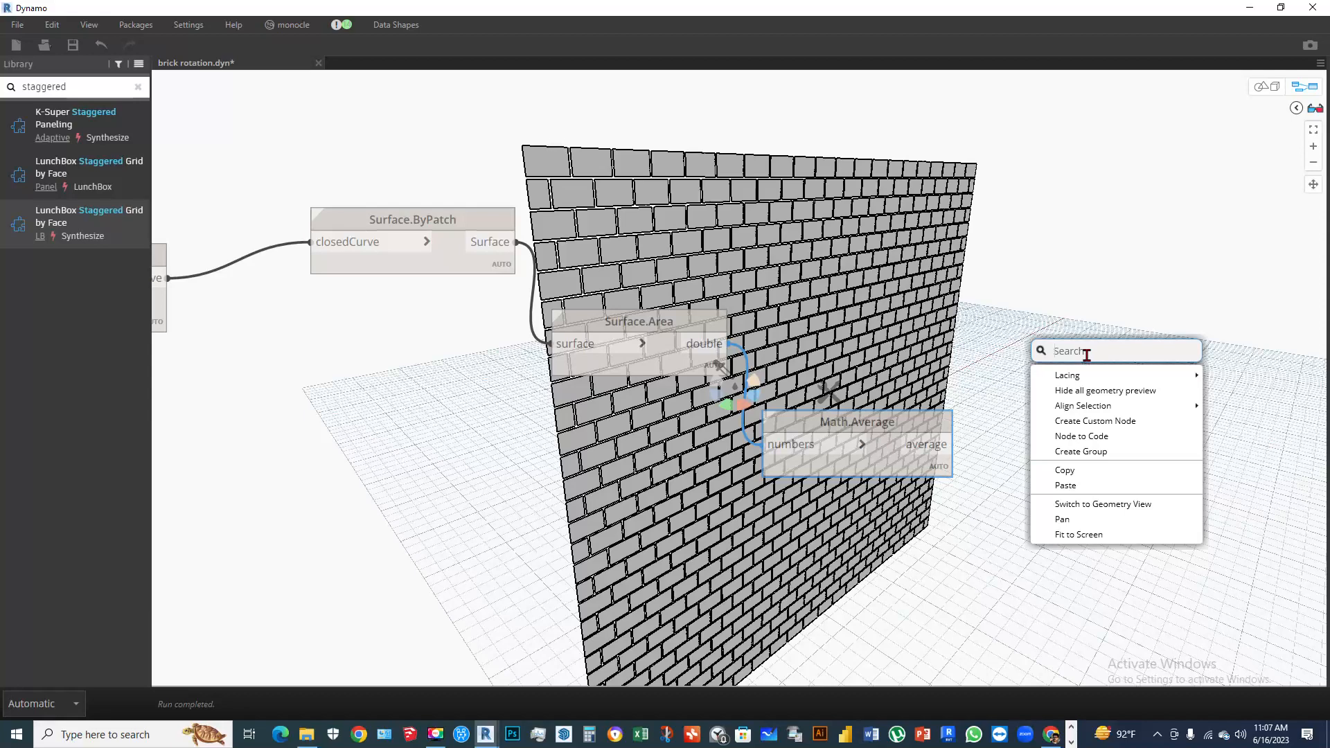
{"action": "type", "text": ">"}
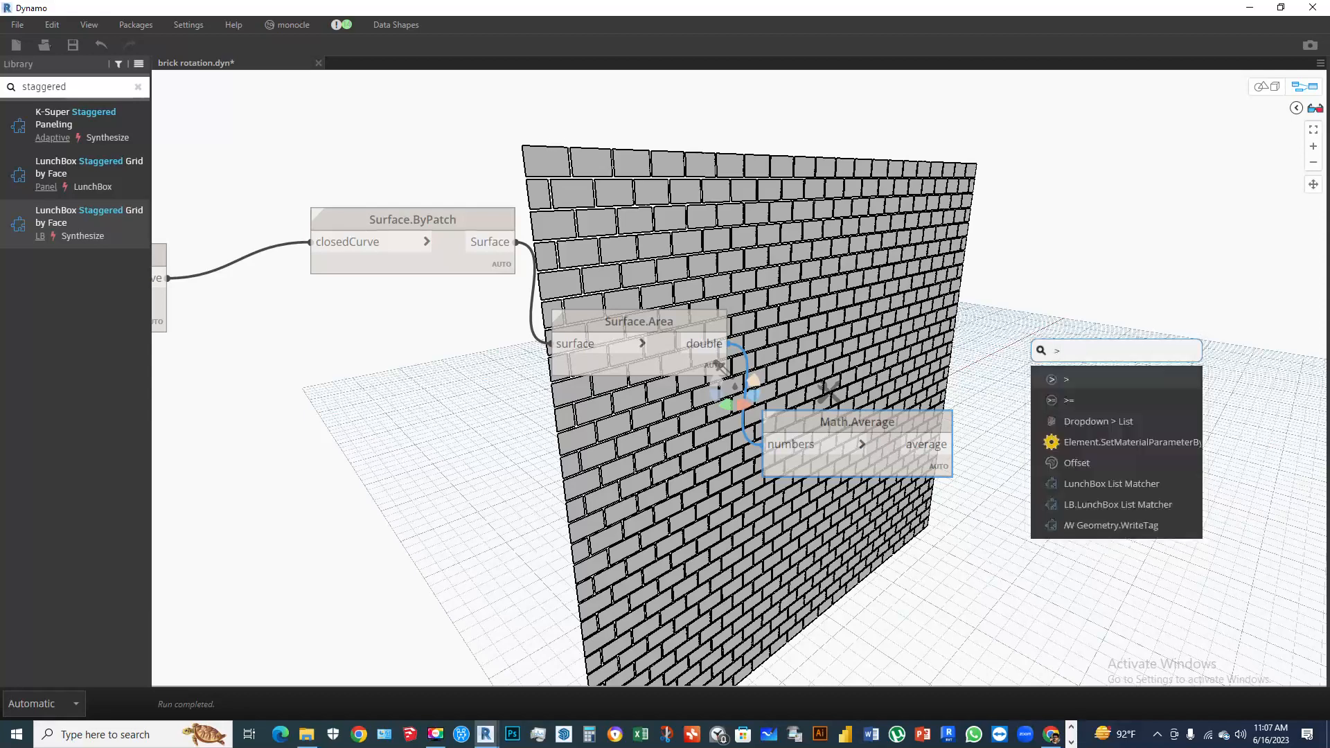
{"action": "left_click", "coordinate": [1079, 380]}
{"action": "left_click_drag", "start_coordinate": [1112, 404], "coordinate": [1053, 345]}
{"action": "left_click", "coordinate": [711, 344]}
{"action": "left_click", "coordinate": [1047, 358]}
{"action": "left_click_drag", "start_coordinate": [1051, 342], "coordinate": [1056, 330]}
{"action": "left_click", "coordinate": [954, 446]}
{"action": "left_click", "coordinate": [1024, 373]}
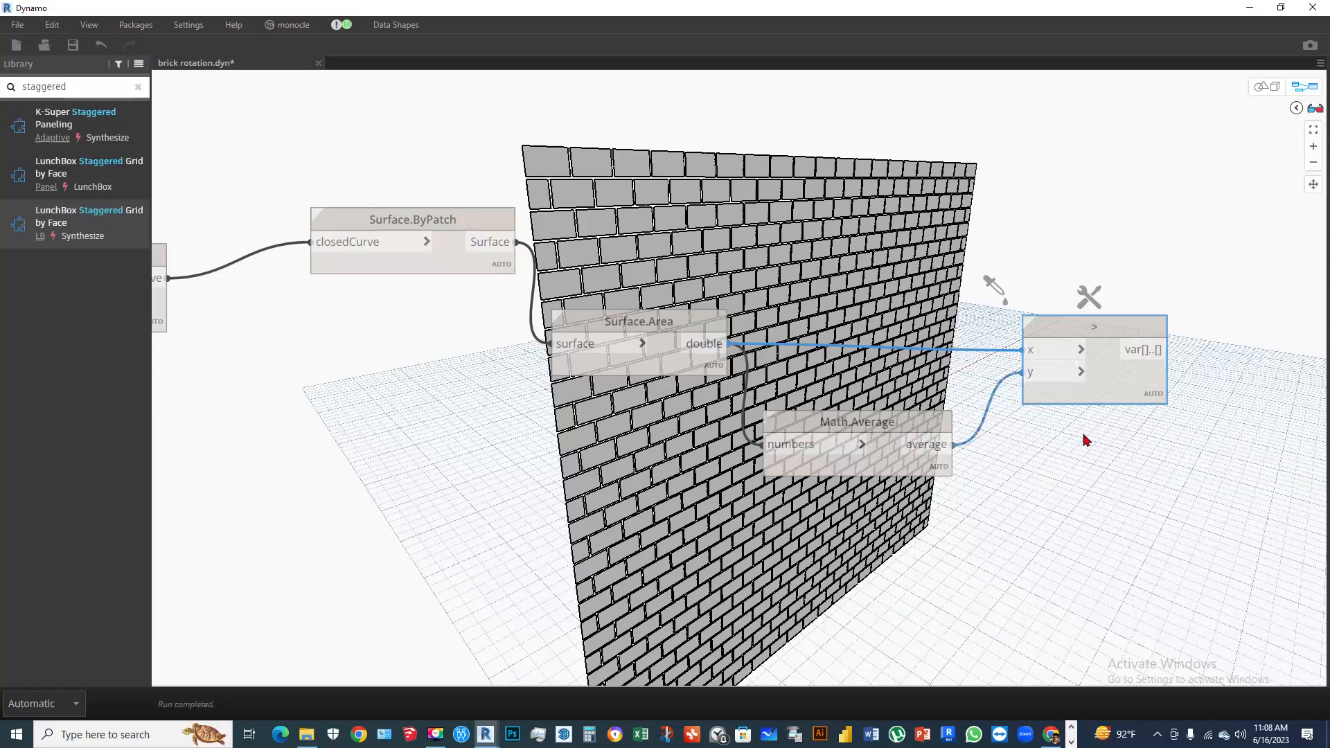
Examine the list of true and false values output by the > node for the brick areas
{"action": "middle_click_drag", "start_coordinate": [1082, 437], "coordinate": [979, 416]}
{"action": "mouse_move", "coordinate": [1056, 404]}
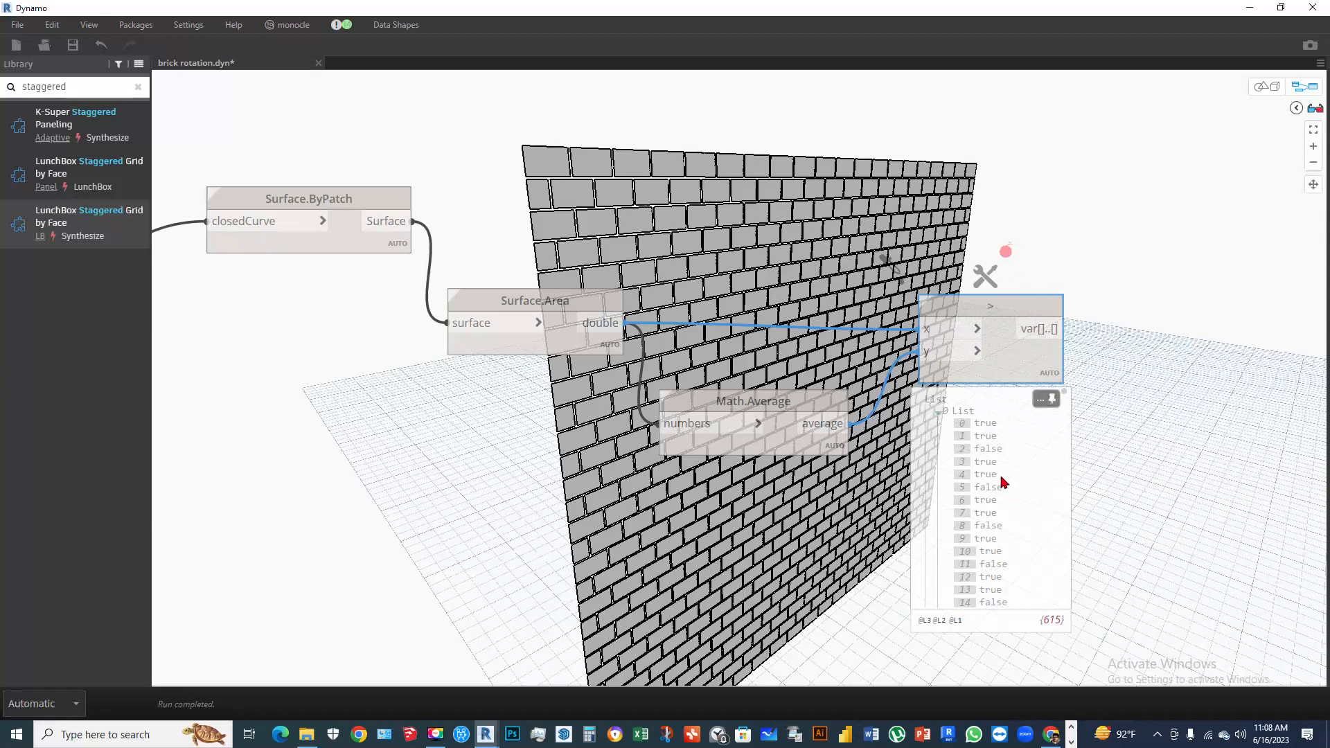
{"action": "scroll", "coordinate": [1003, 483], "scroll_direction": "down", "scroll_amount": 15}
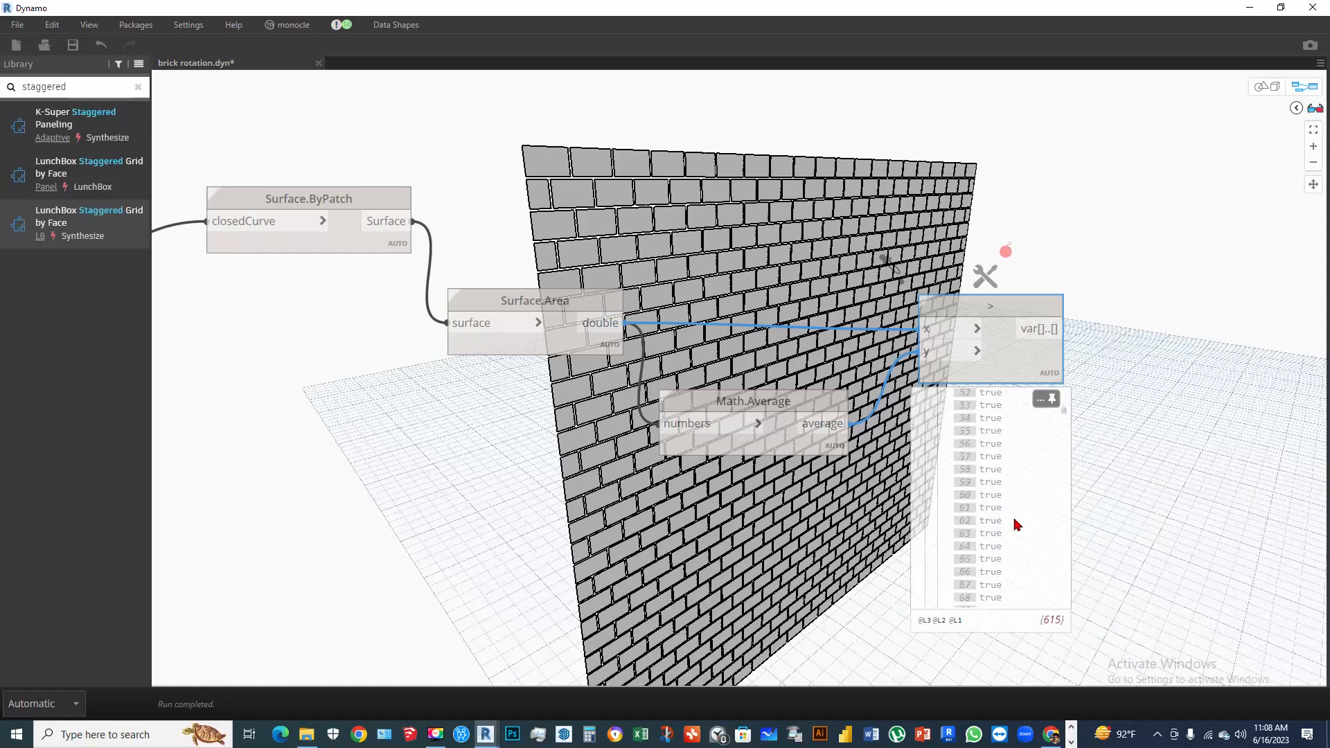
{"action": "scroll", "coordinate": [1013, 521], "scroll_direction": "down", "scroll_amount": 20}
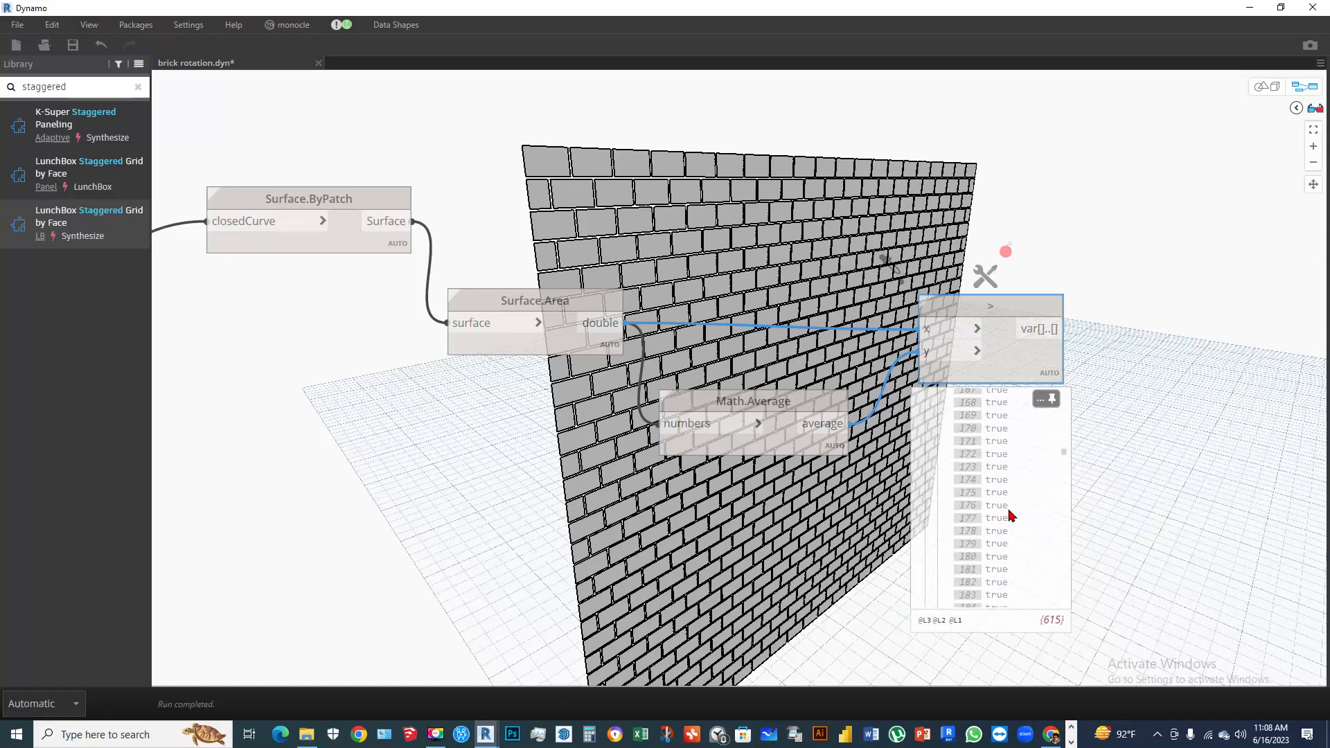
{"action": "scroll", "coordinate": [1010, 516], "scroll_direction": "down", "scroll_amount": 16}
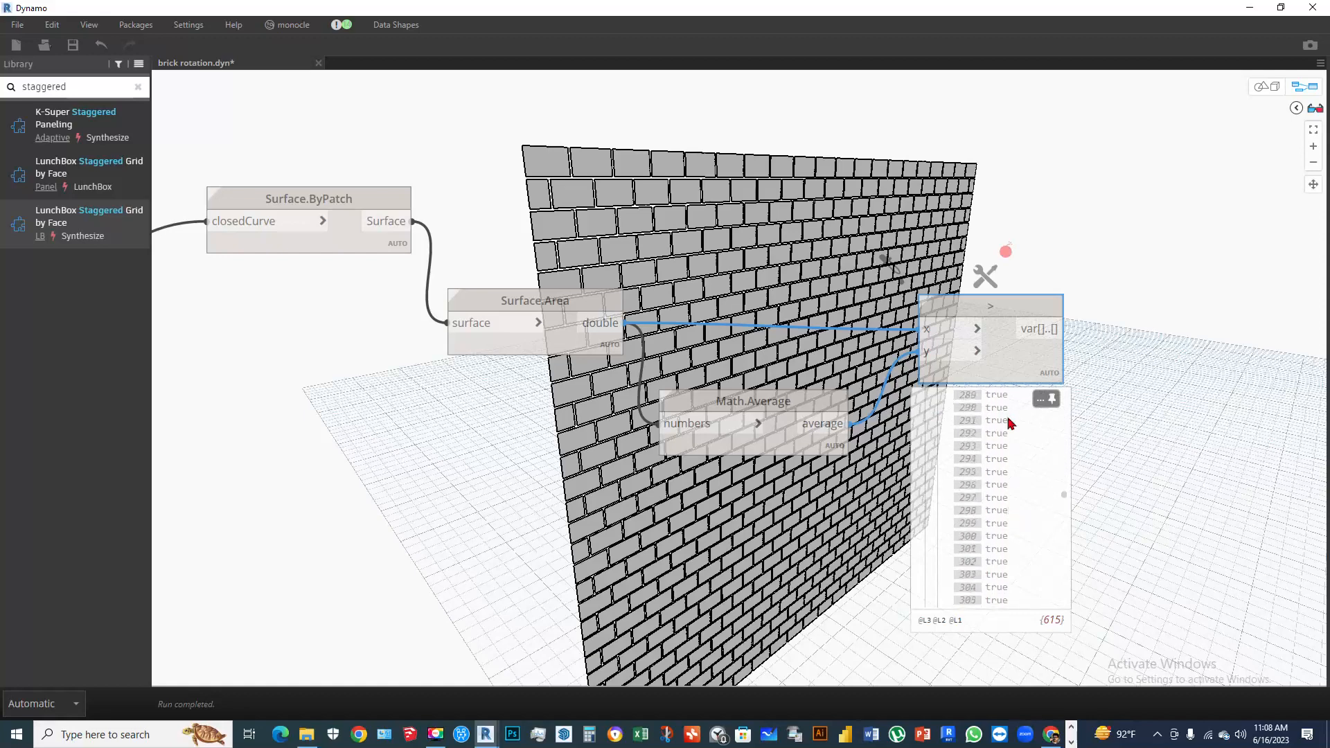
{"action": "scroll", "coordinate": [994, 543], "scroll_direction": "up", "scroll_amount": 12}
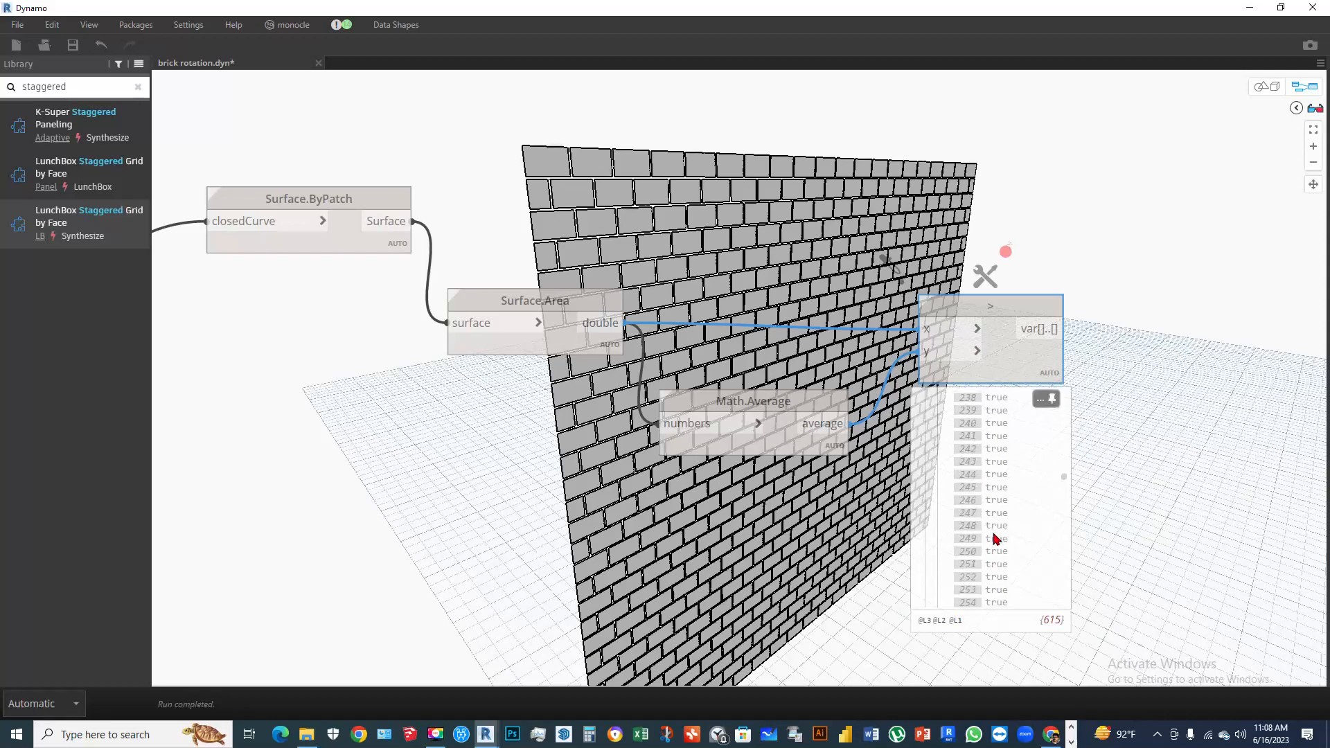
{"action": "scroll", "coordinate": [1004, 409], "scroll_direction": "up", "scroll_amount": 4}
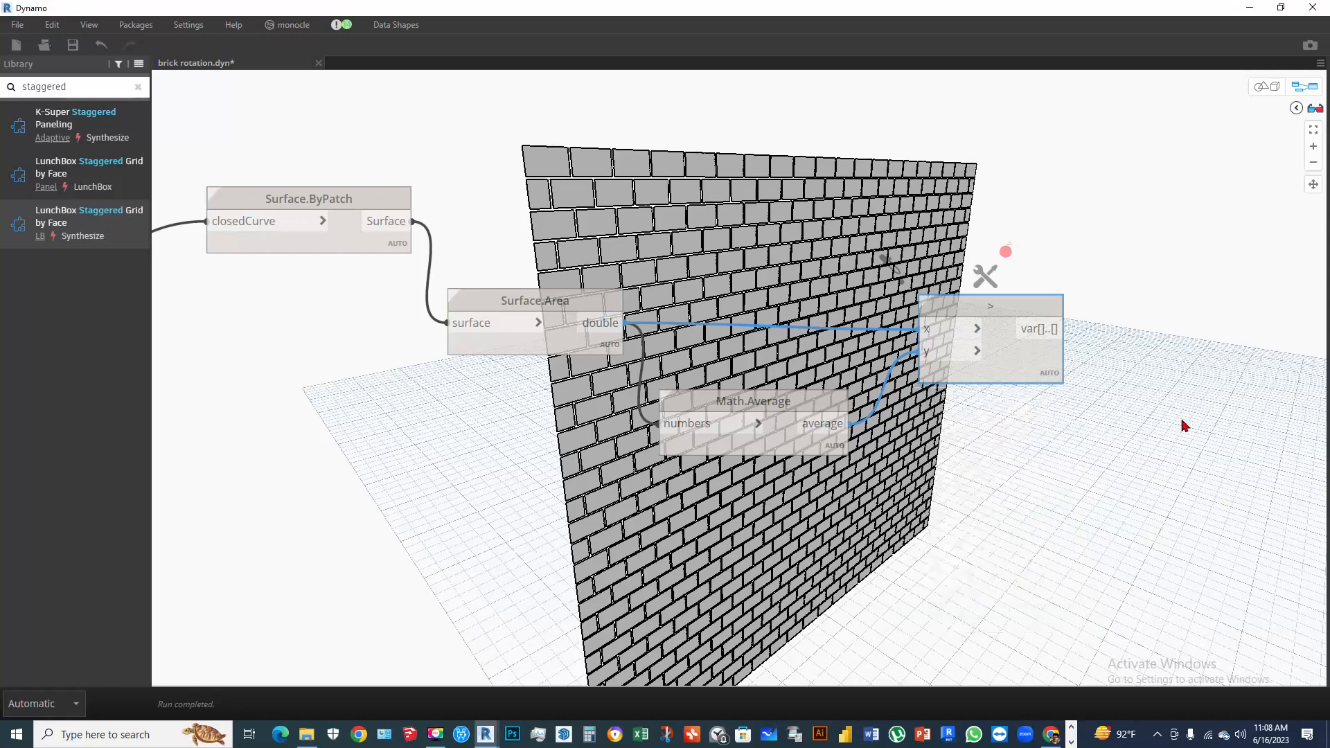
Shift the Surface.ByPatch node slightly upward, and select the Surface.Area, Math.Average and > nodes together
{"action": "middle_click_drag", "start_coordinate": [1070, 291], "coordinate": [981, 368]}
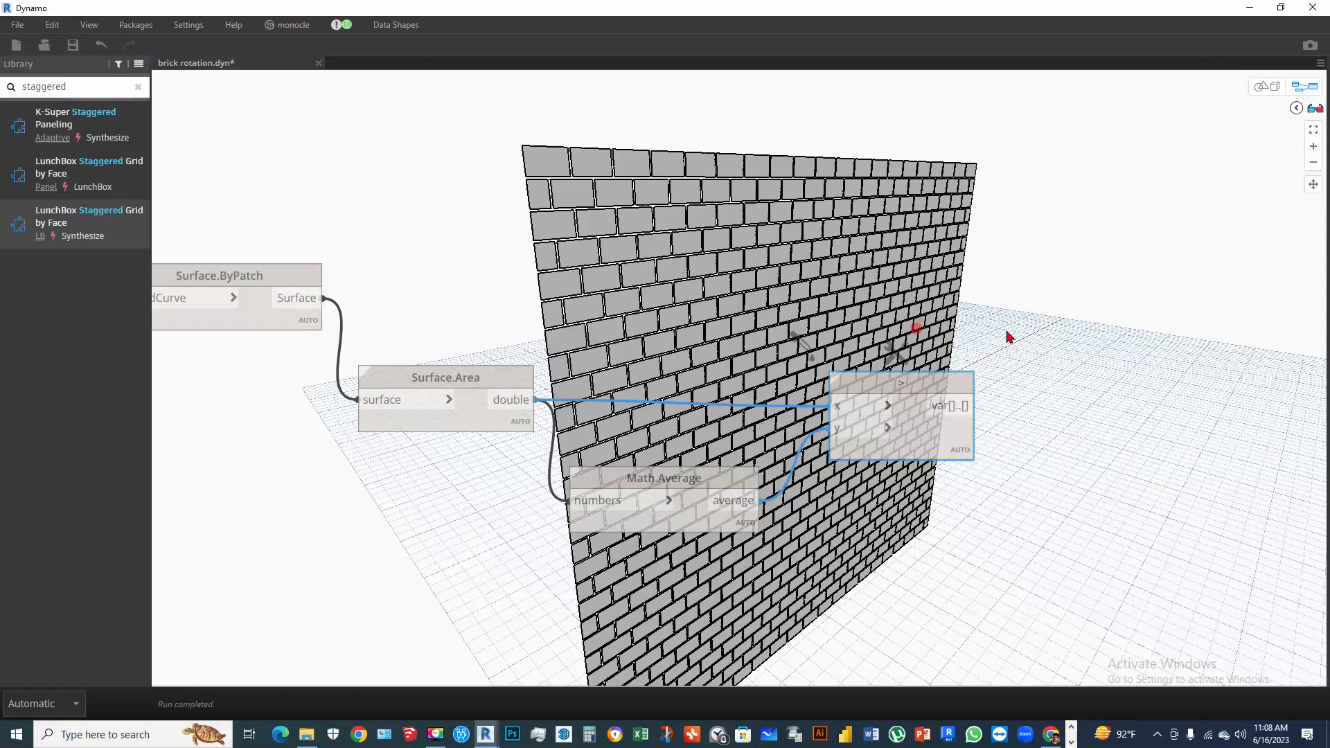
{"action": "left_click_drag", "start_coordinate": [287, 279], "coordinate": [278, 248]}
{"action": "scroll", "coordinate": [795, 290], "scroll_direction": "down", "scroll_amount": 2}
{"action": "scroll", "coordinate": [435, 318], "scroll_direction": "up", "scroll_amount": 1}
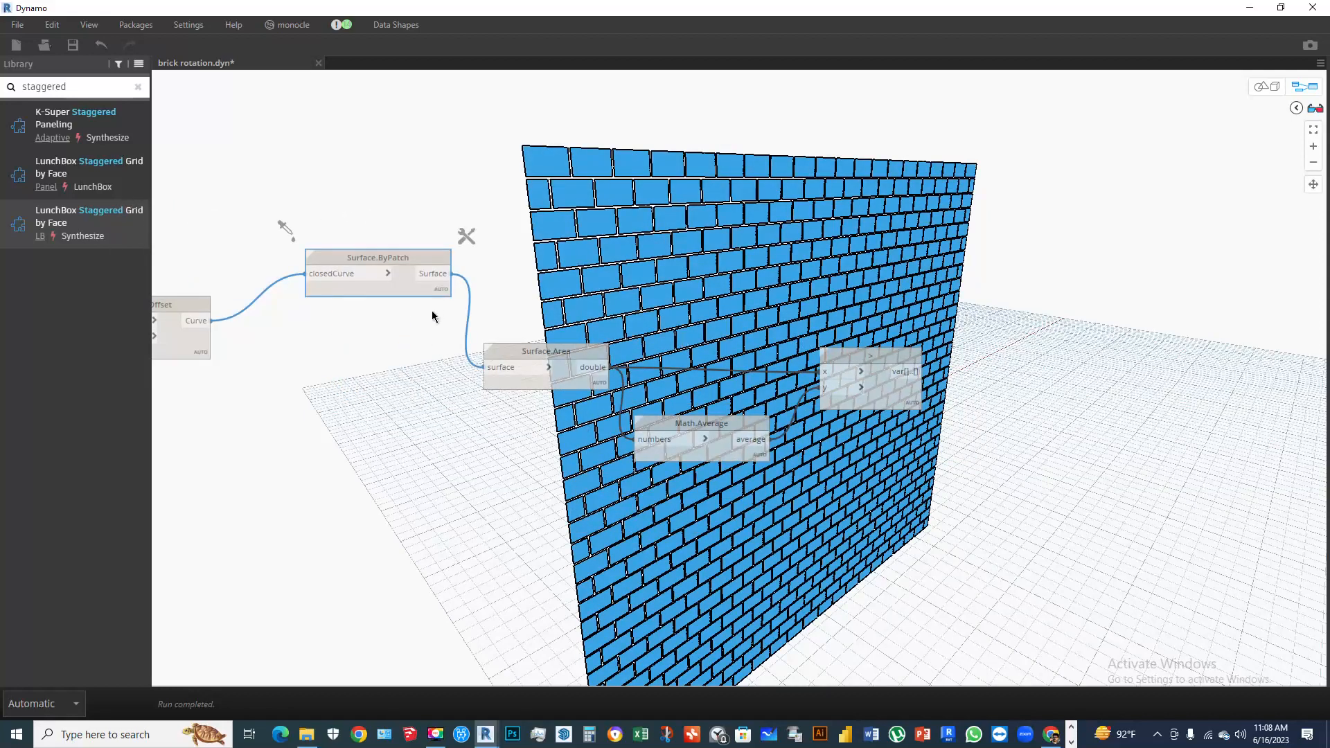
{"action": "scroll", "coordinate": [432, 285], "scroll_direction": "up", "scroll_amount": 1}
{"action": "left_click_drag", "start_coordinate": [510, 273], "coordinate": [1213, 570]}
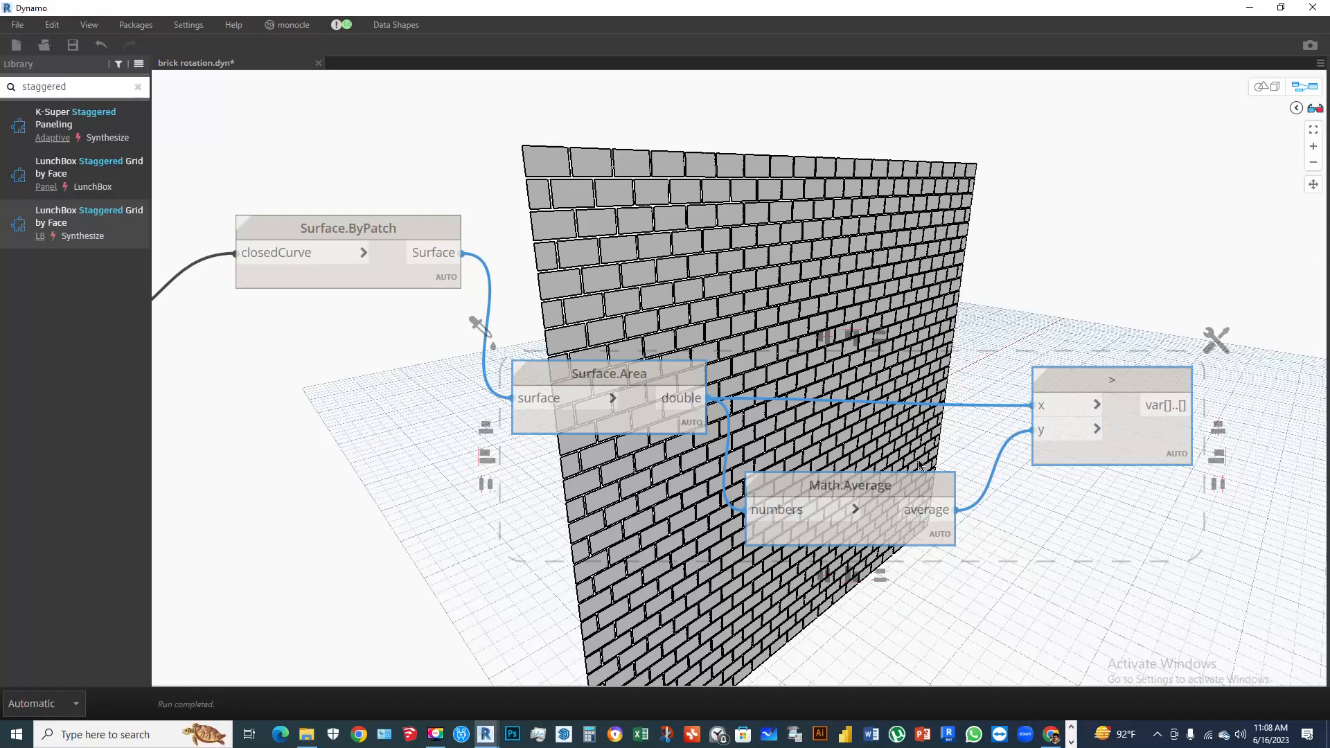
Add a List.FilterByBoolMask node, connecting the > node's output to mask and the Surface.ByPatch Surface output to list
{"action": "scroll", "coordinate": [677, 255], "scroll_direction": "down", "scroll_amount": 5}
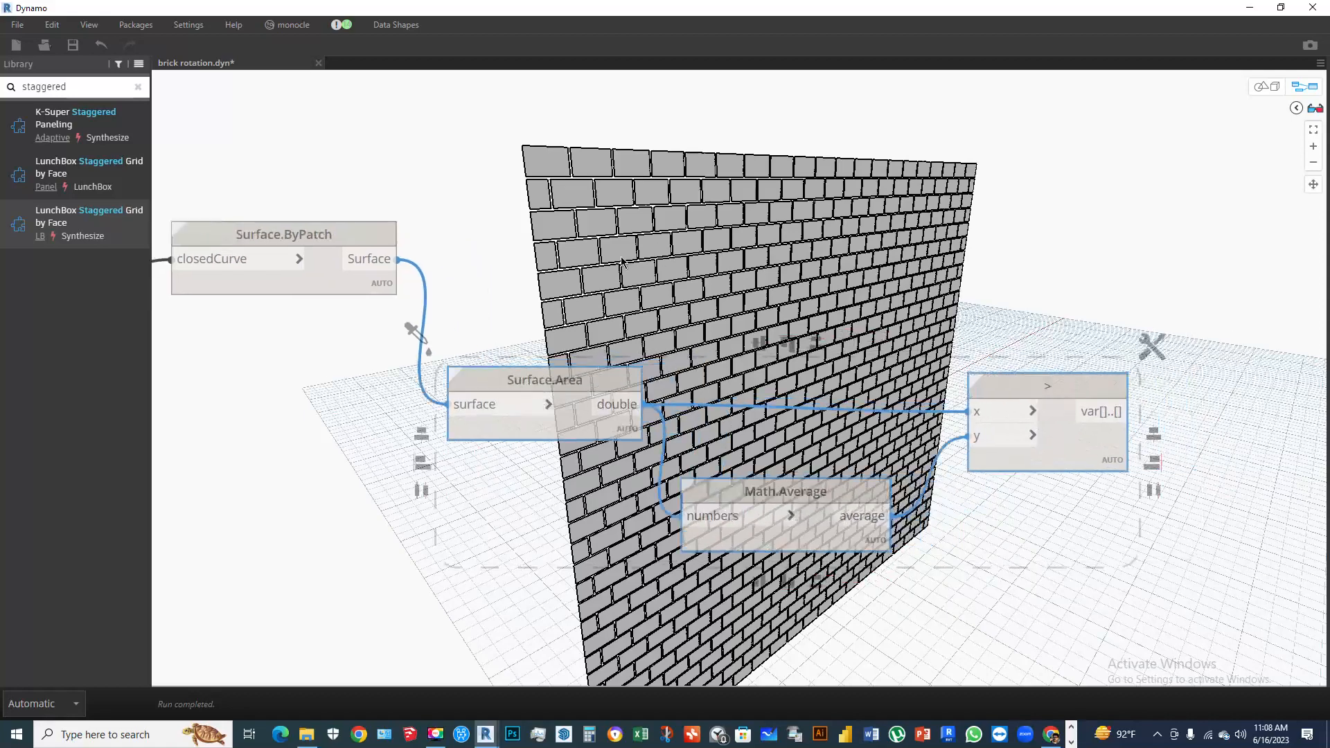
{"action": "right_click", "coordinate": [945, 262]}
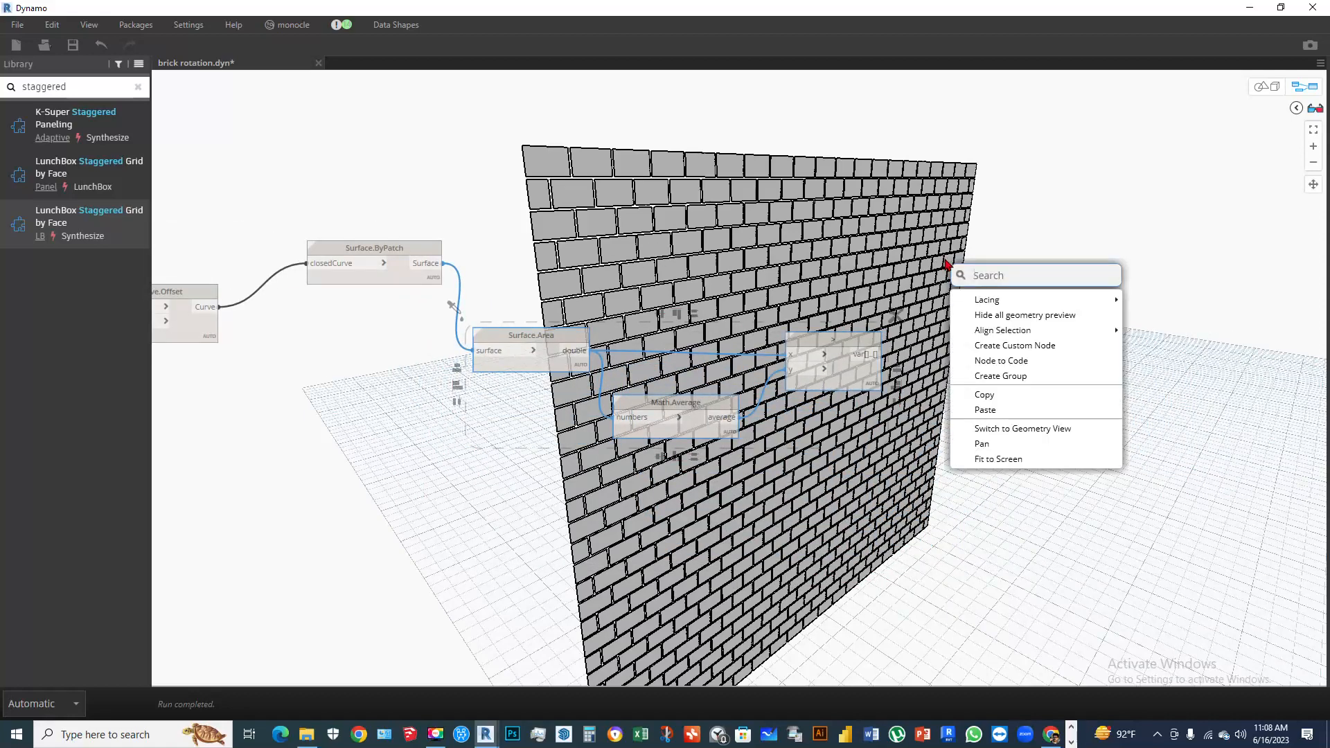
{"action": "type", "text": "boo"}
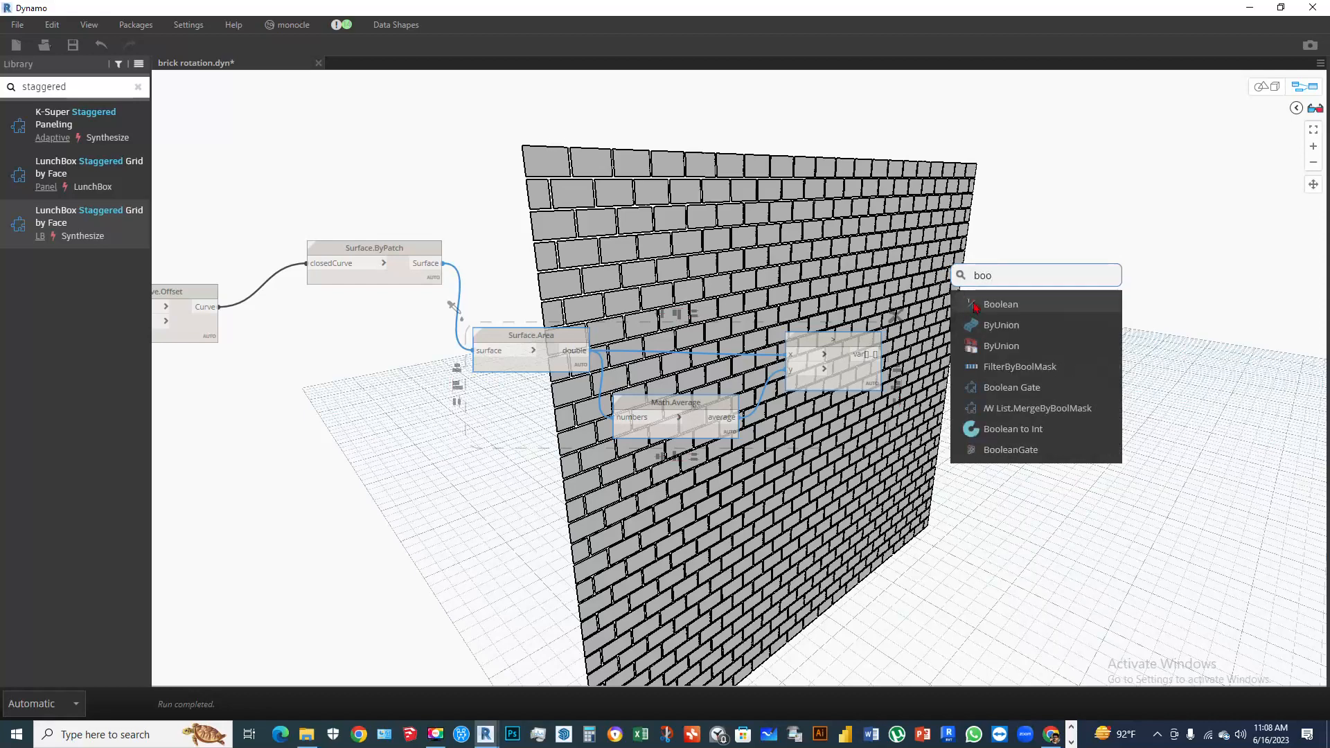
{"action": "left_click", "coordinate": [1008, 366]}
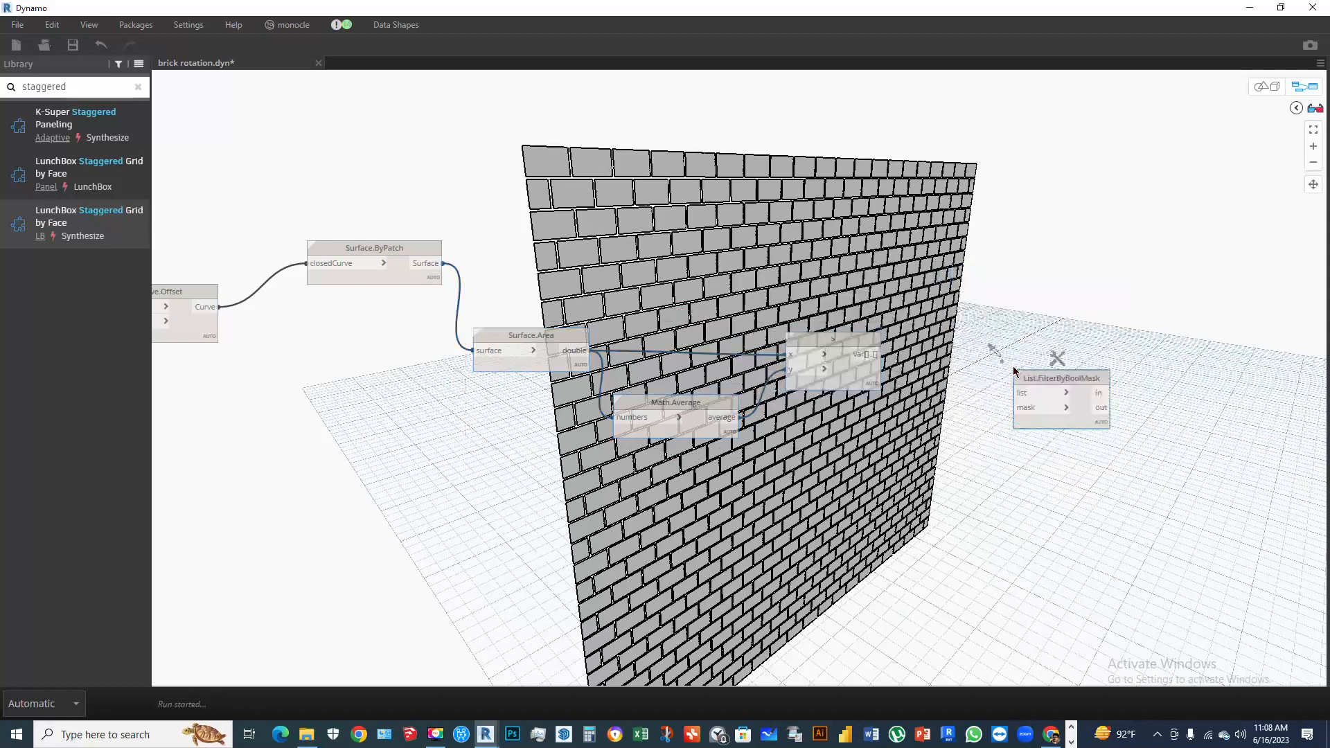
{"action": "left_click_drag", "start_coordinate": [940, 252], "coordinate": [934, 247]}
{"action": "left_click", "coordinate": [866, 355]}
{"action": "left_click", "coordinate": [925, 286]}
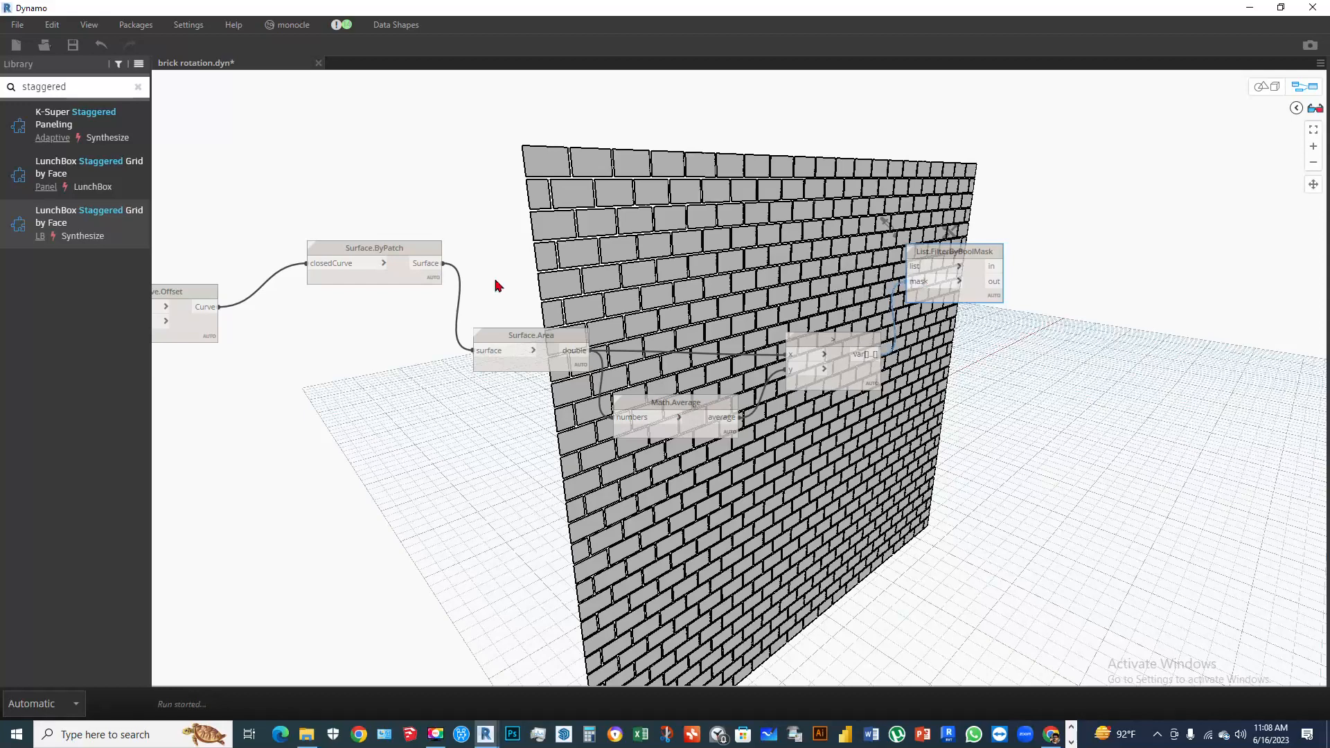
{"action": "left_click", "coordinate": [443, 264]}
{"action": "left_click", "coordinate": [921, 267]}
Examine the filtered brick surfaces listed in the output of List.FilterByBoolMask
{"action": "mouse_move", "coordinate": [997, 313]}
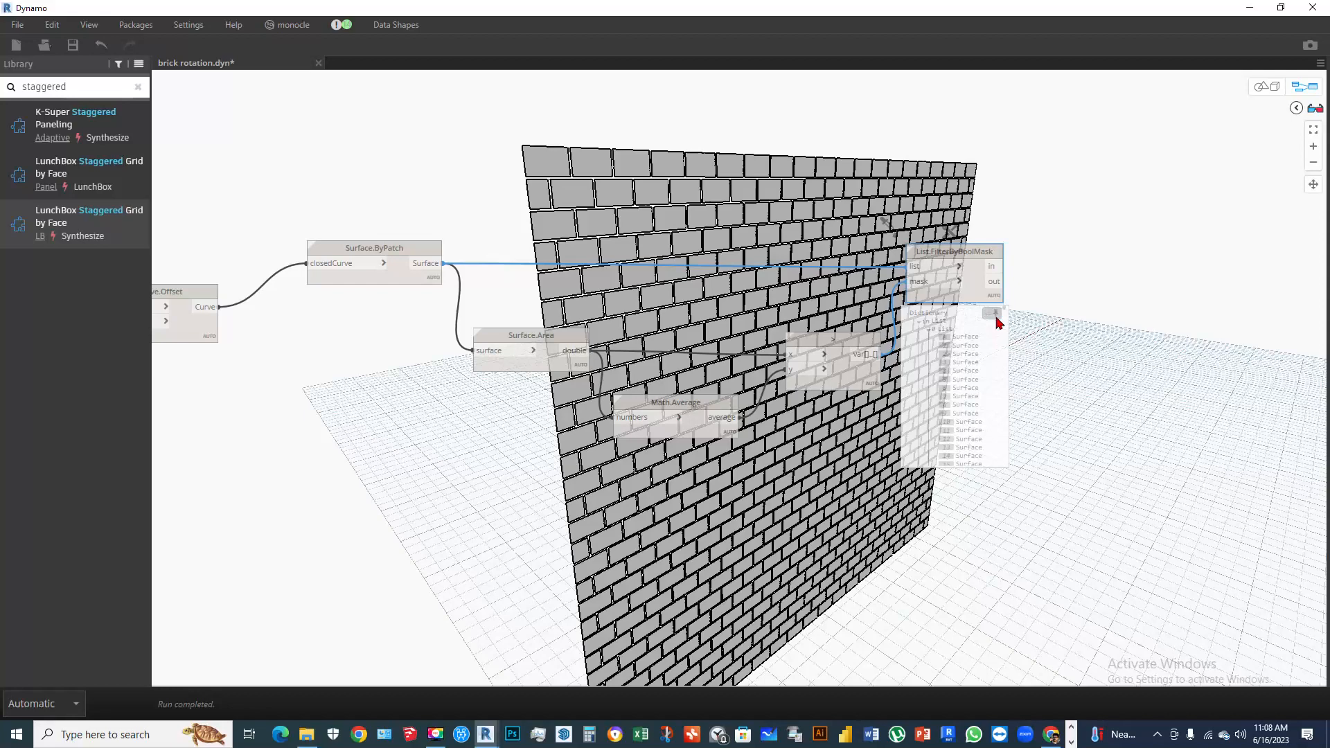
{"action": "scroll", "coordinate": [1042, 356], "scroll_direction": "up", "scroll_amount": 2}
{"action": "scroll", "coordinate": [916, 365], "scroll_direction": "down", "scroll_amount": 15}
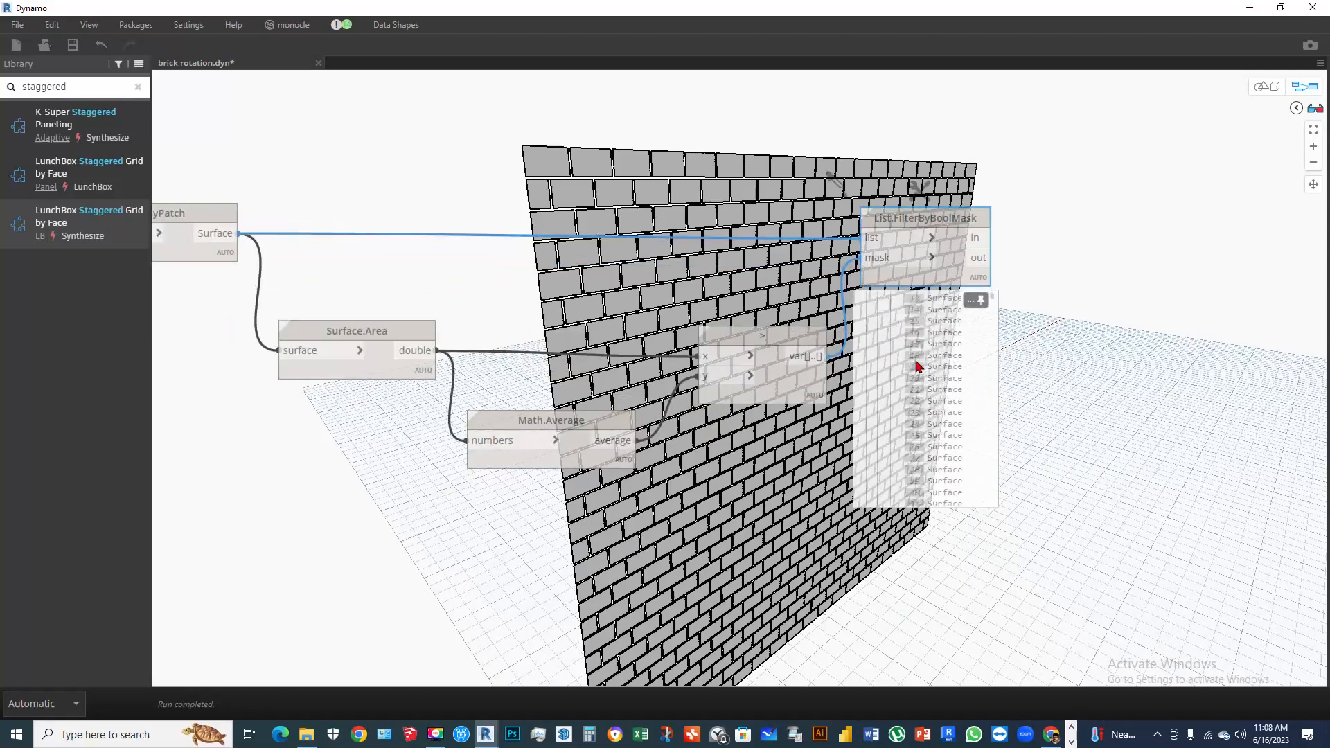
{"action": "scroll", "coordinate": [931, 427], "scroll_direction": "down", "scroll_amount": 20}
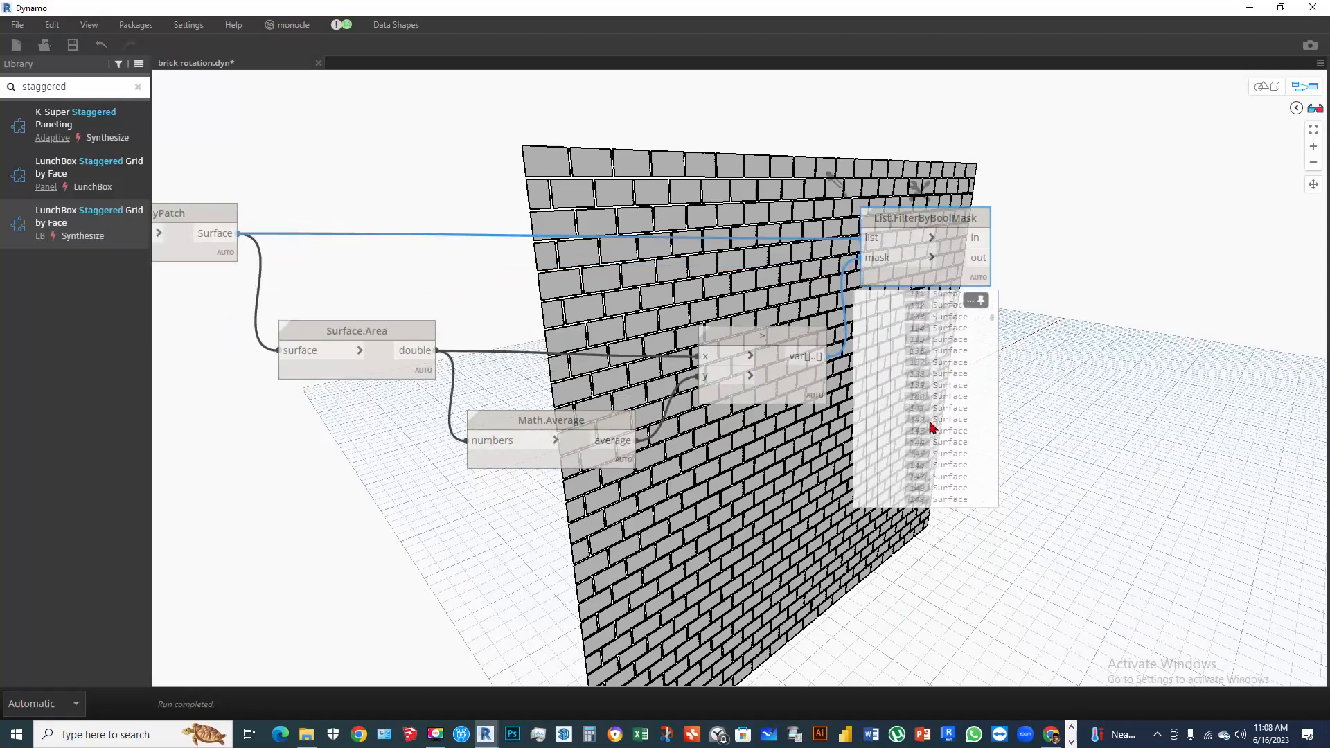
{"action": "left_click_drag", "start_coordinate": [992, 339], "coordinate": [1028, 255]}
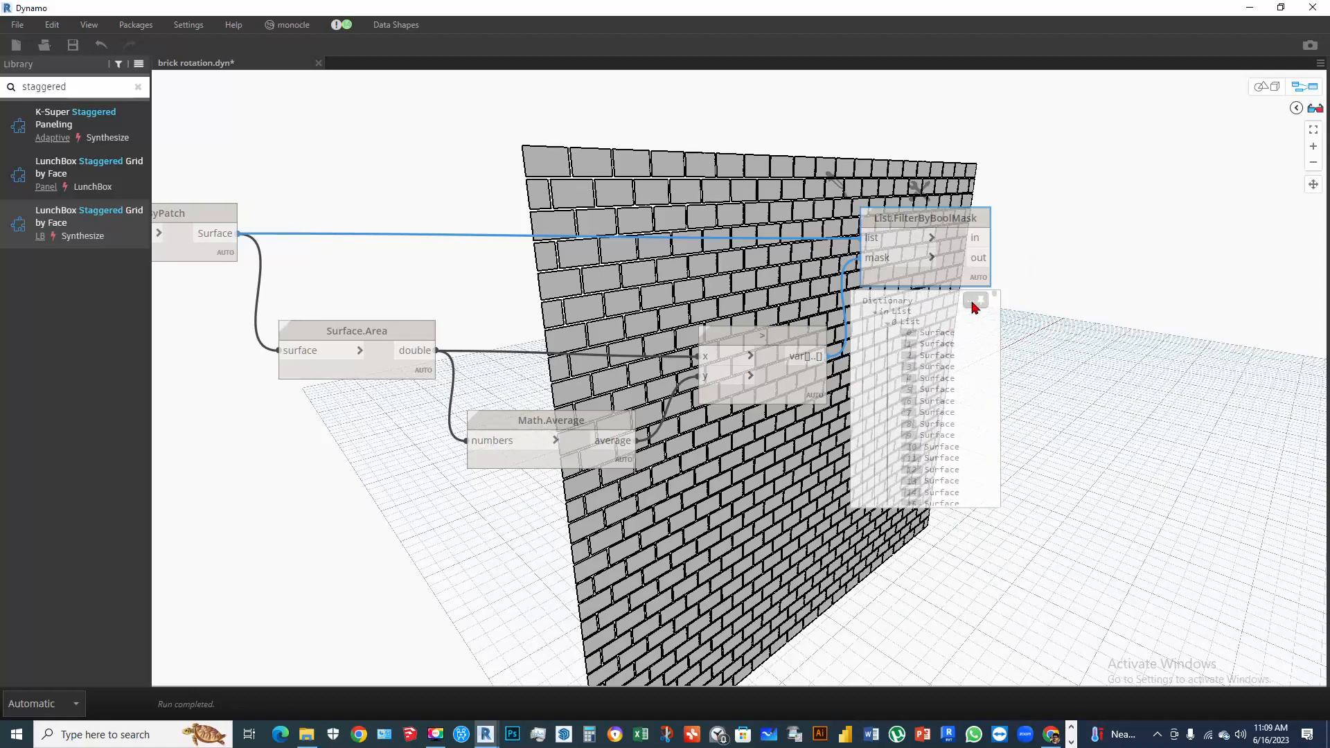
{"action": "key", "text": "alt+Tab"}
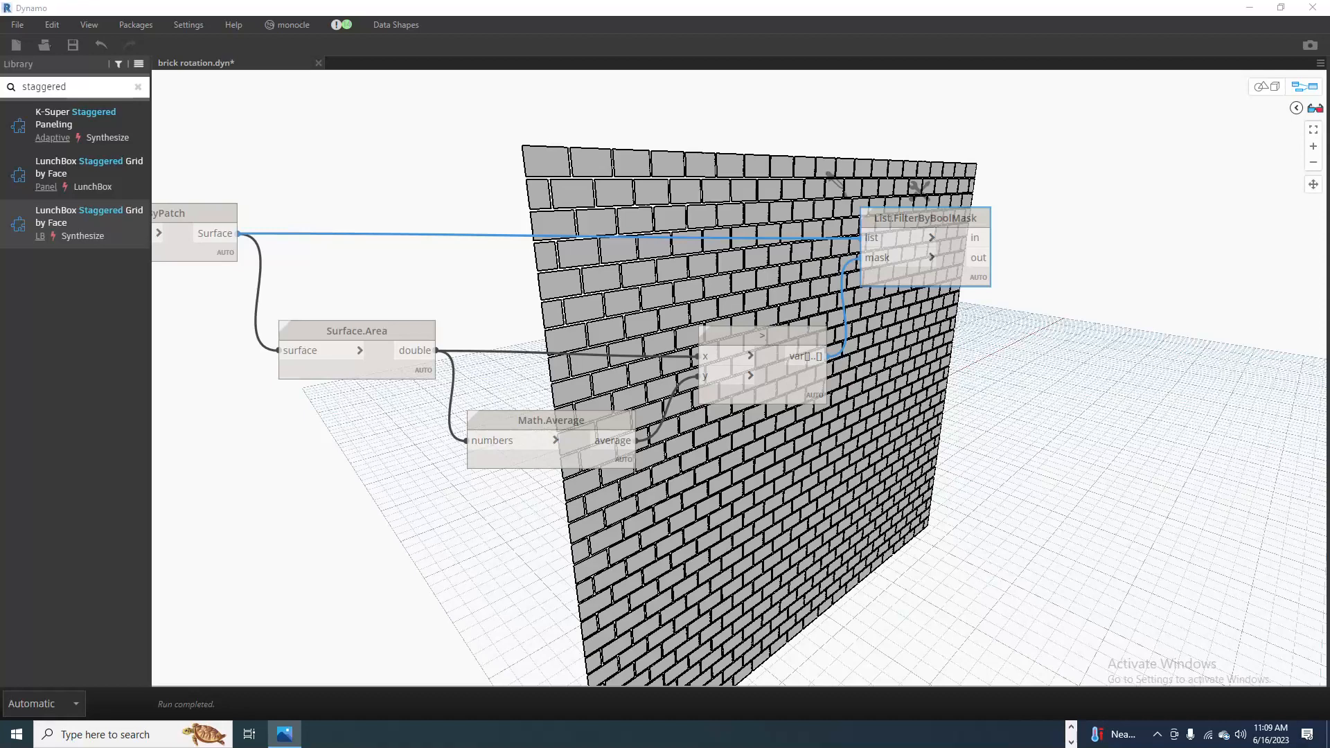
{"action": "scroll", "coordinate": [551, 291], "scroll_direction": "down", "scroll_amount": 3}
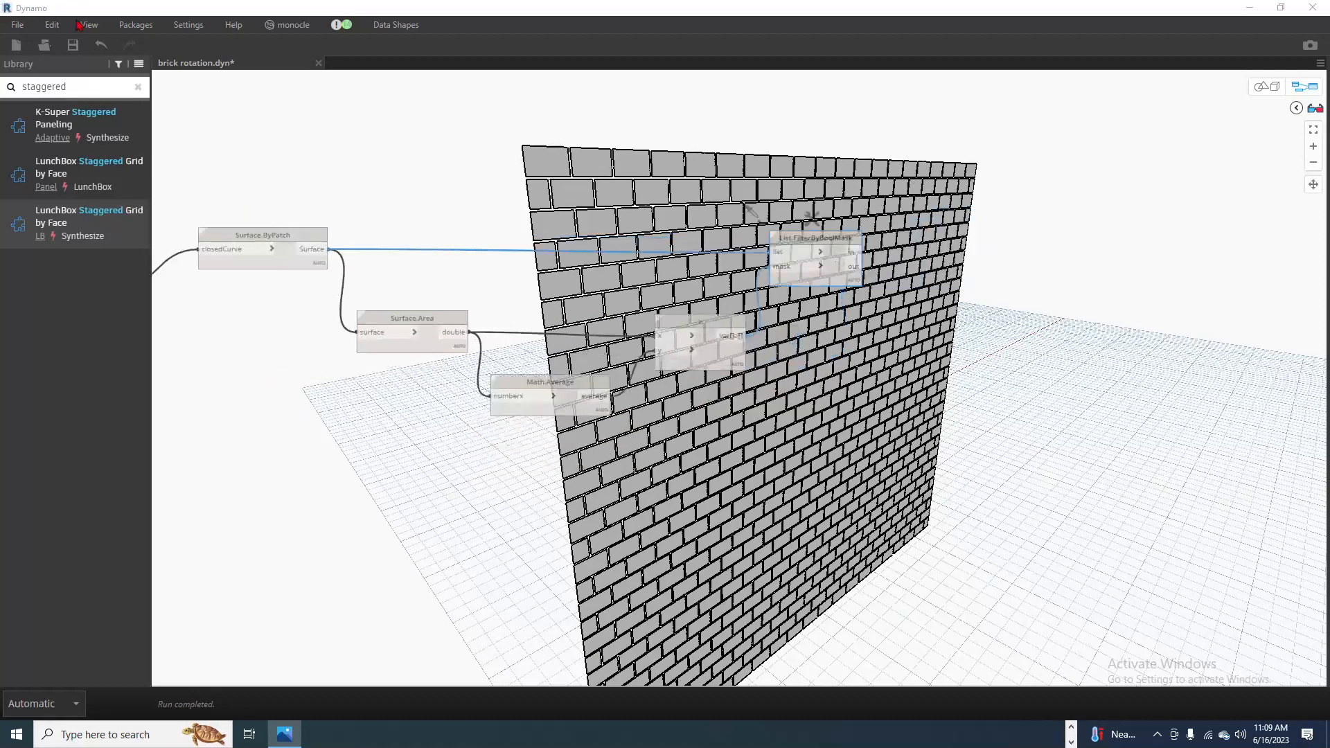
Save the graph, and add a Surface.PointAtParameter node after List.FilterByBoolMask with clear space between them
{"action": "left_click", "coordinate": [73, 45]}
{"action": "middle_click_drag", "start_coordinate": [956, 320], "coordinate": [914, 344]}
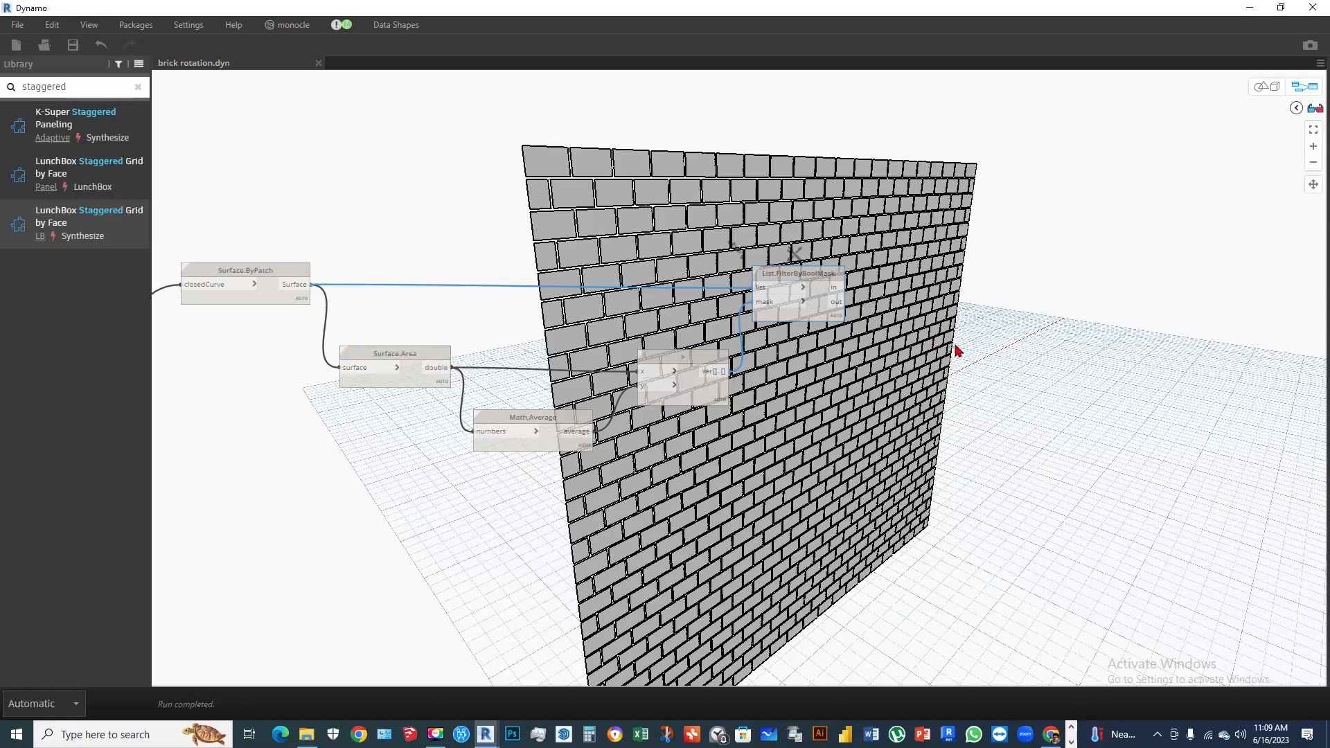
{"action": "middle_click_drag", "start_coordinate": [958, 351], "coordinate": [923, 351]}
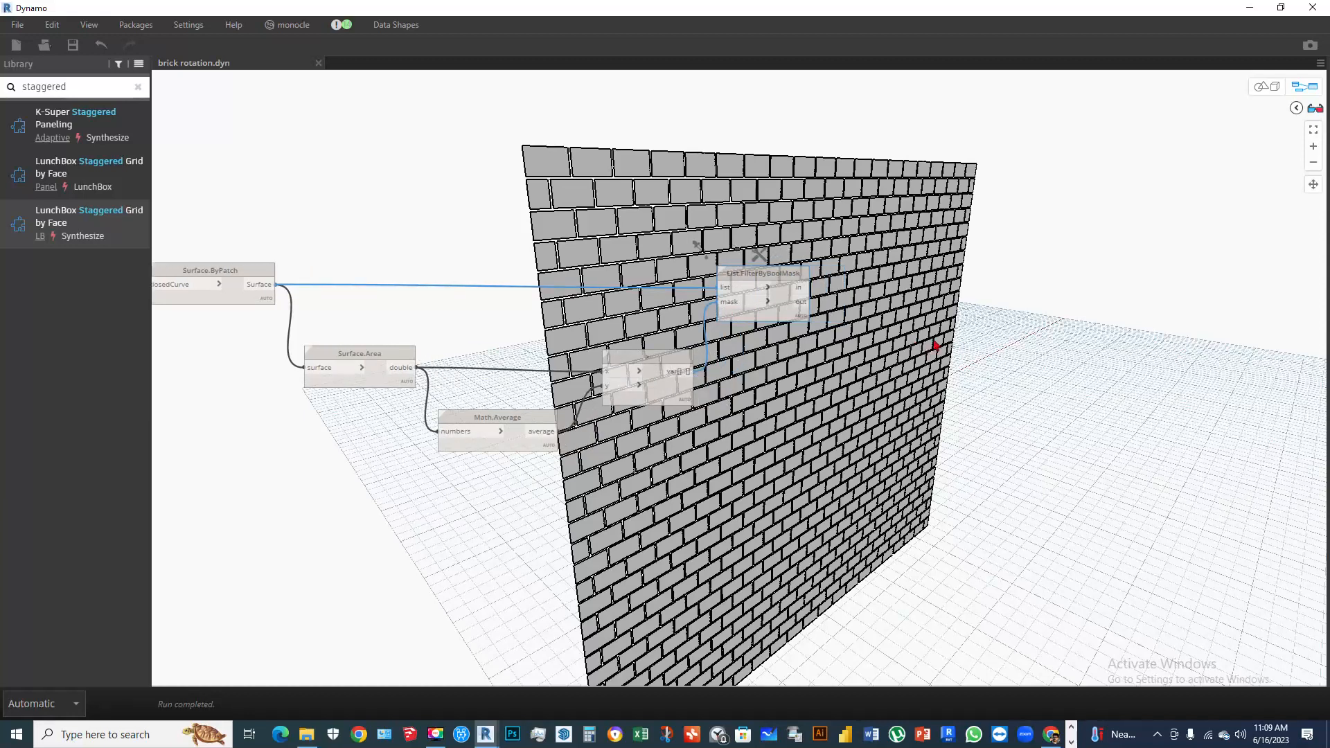
{"action": "right_click", "coordinate": [926, 307]}
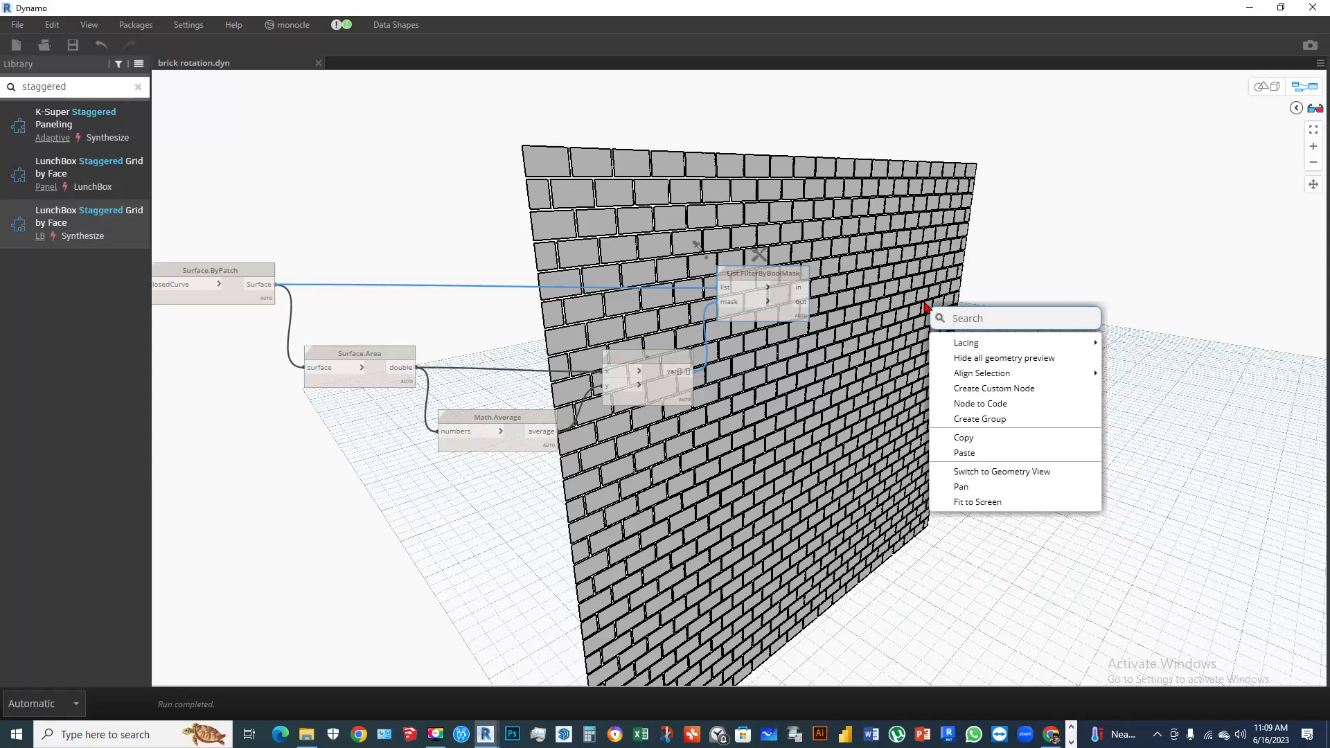
{"action": "type", "text": "surfac"}
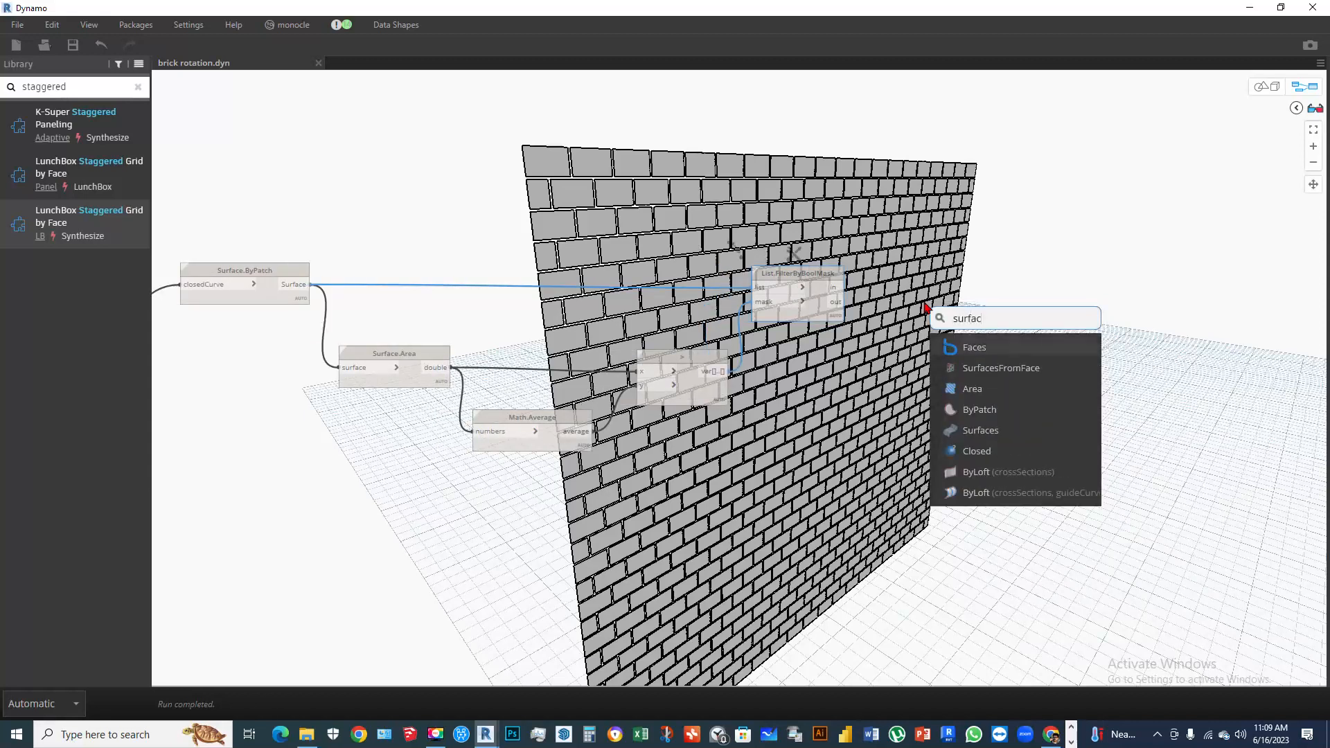
{"action": "type", "text": "e.point"}
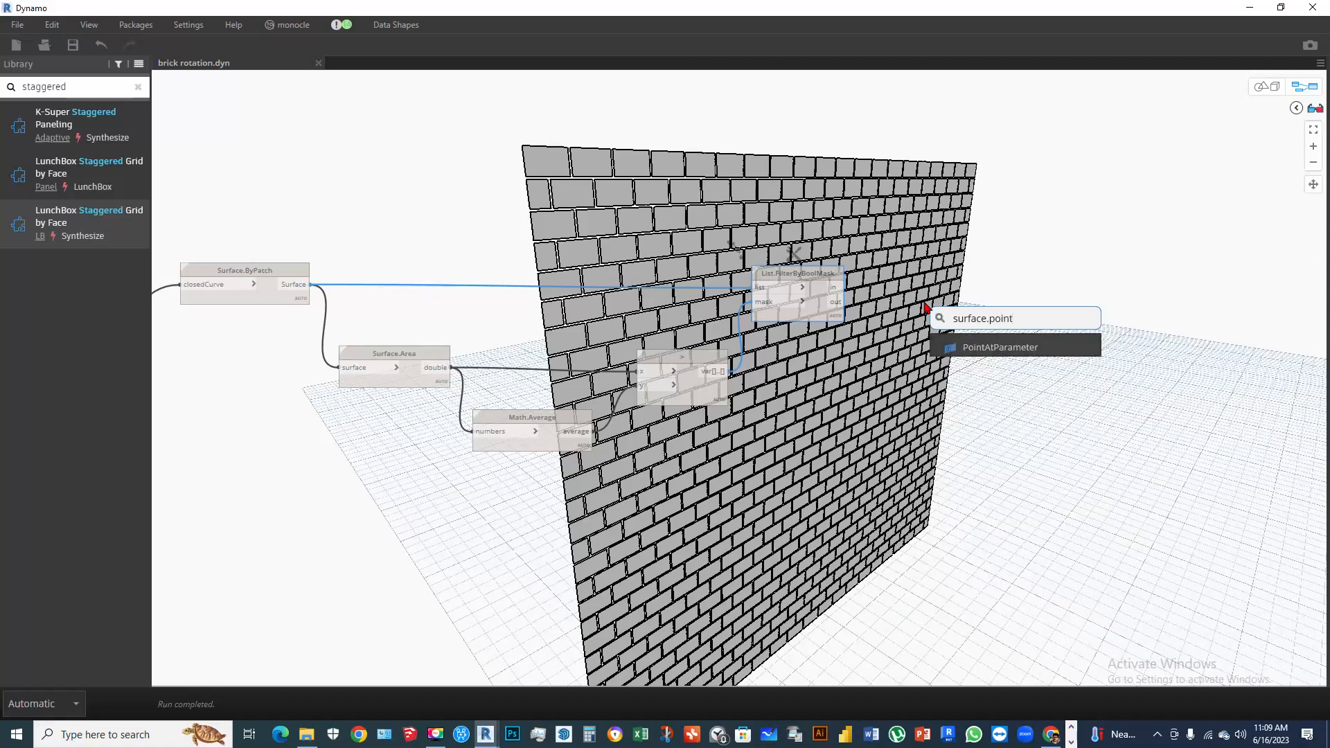
{"action": "left_click", "coordinate": [997, 347]}
{"action": "left_click_drag", "start_coordinate": [1009, 344], "coordinate": [957, 305]}
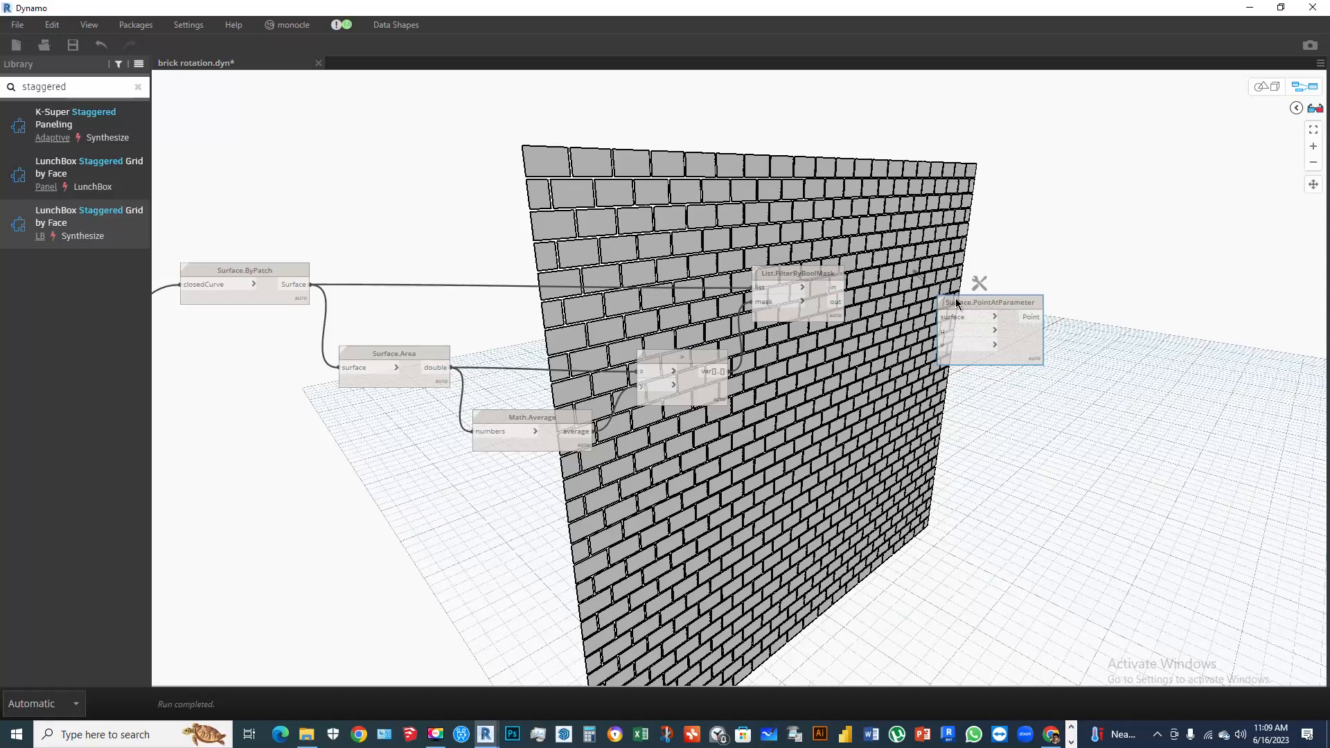
{"action": "left_click_drag", "start_coordinate": [957, 305], "coordinate": [1097, 337]}
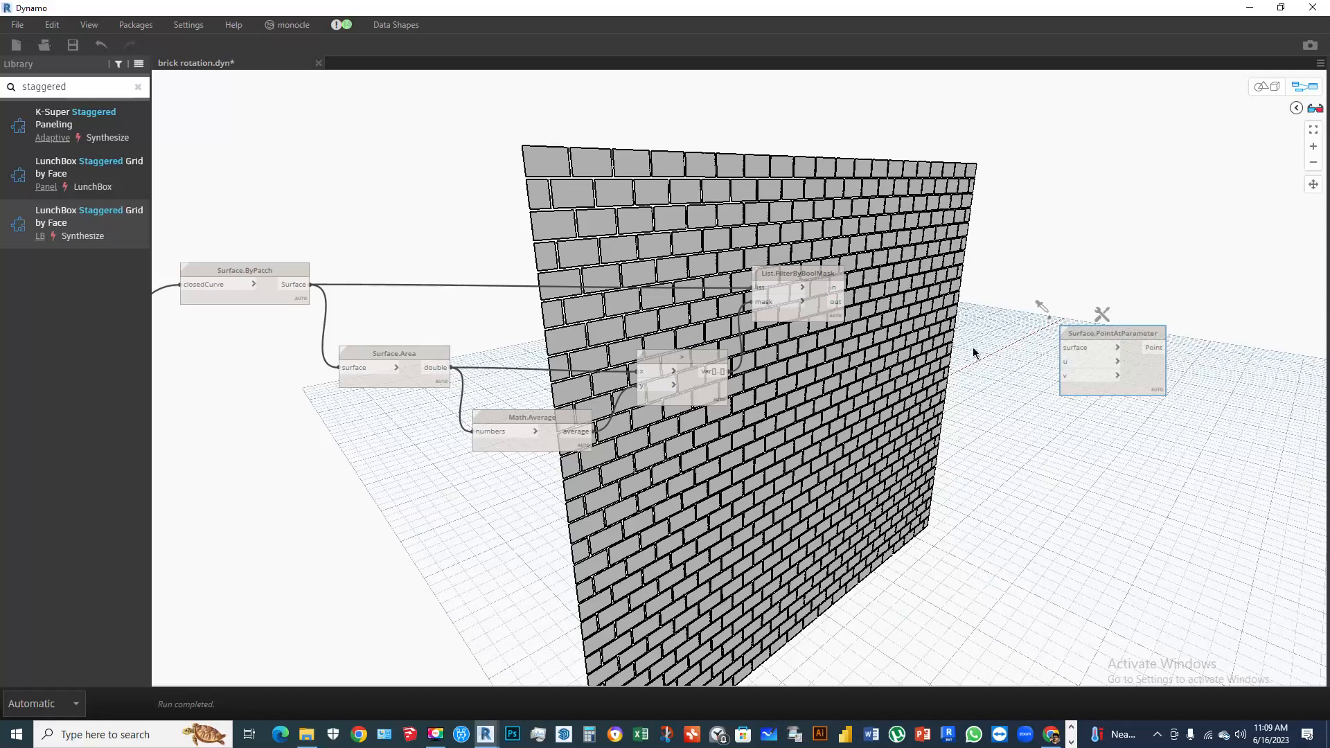
Add a Code Block containing x; that passes List.FilterByBoolMask's in output to the surface input of Surface.PointAtParameter
{"action": "left_click", "coordinate": [883, 343]}
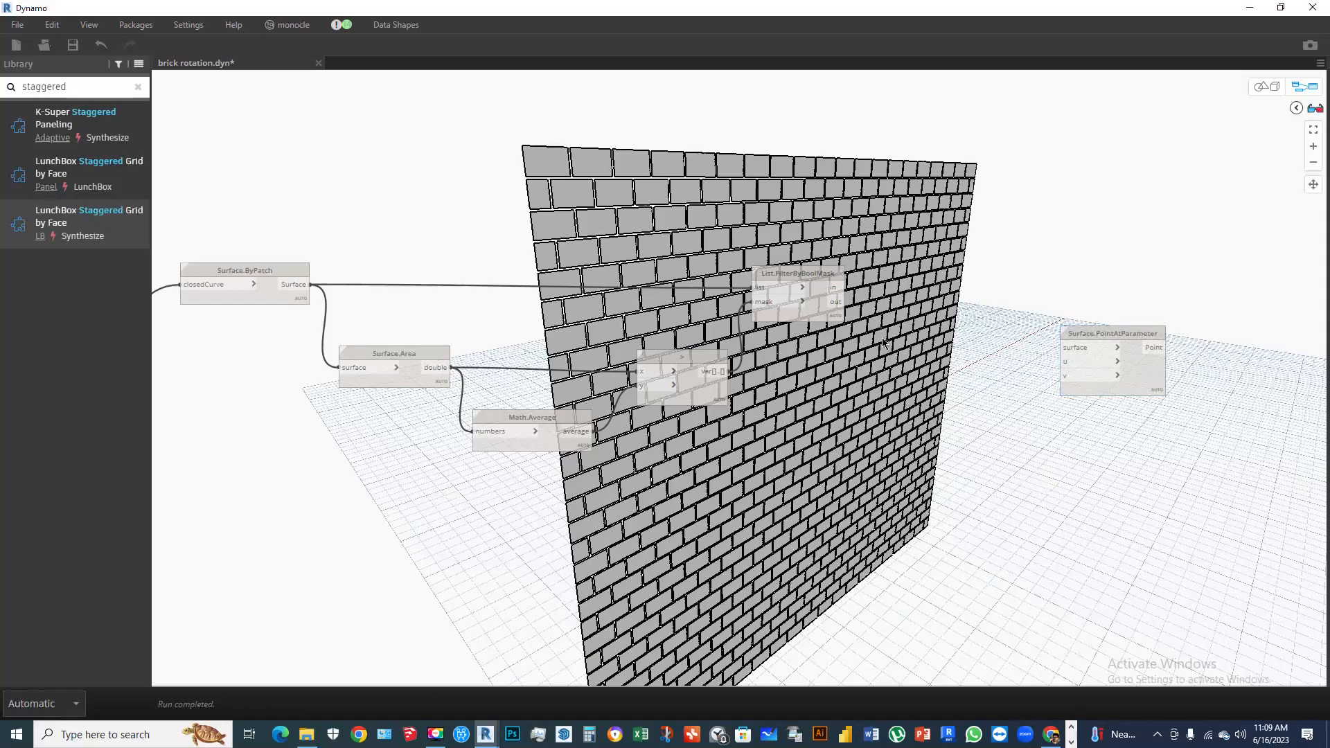
{"action": "double_click", "coordinate": [883, 343]}
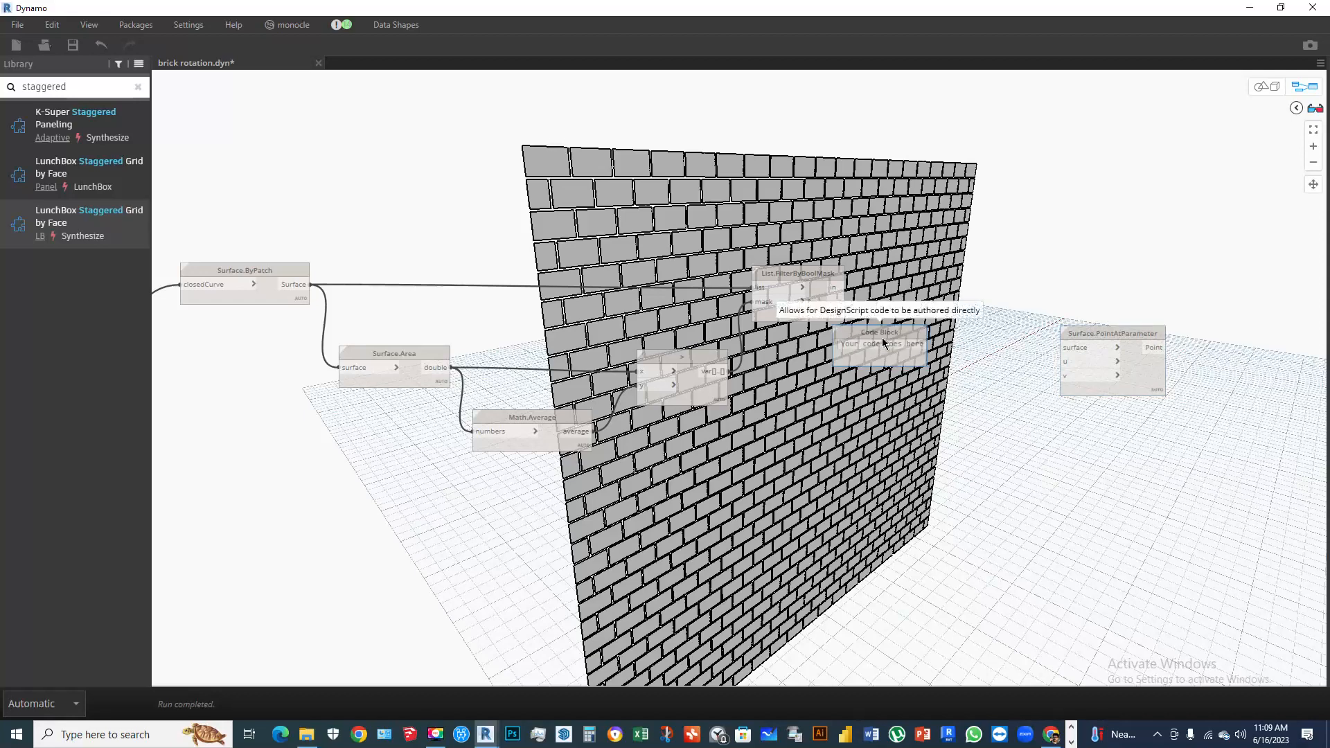
{"action": "type", "text": "x"}
{"action": "left_click", "coordinate": [934, 284]}
{"action": "left_click_drag", "start_coordinate": [866, 333], "coordinate": [917, 339]}
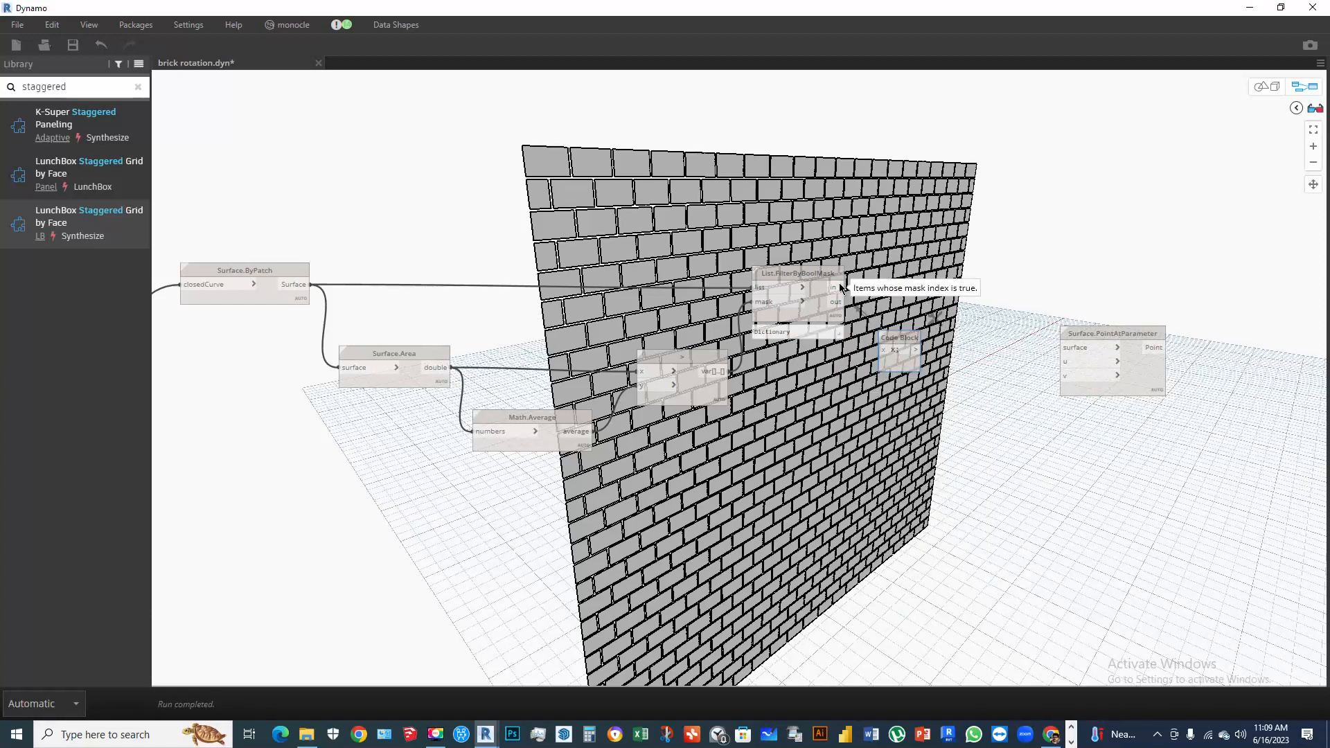
{"action": "left_click_drag", "start_coordinate": [840, 287], "coordinate": [925, 363]}
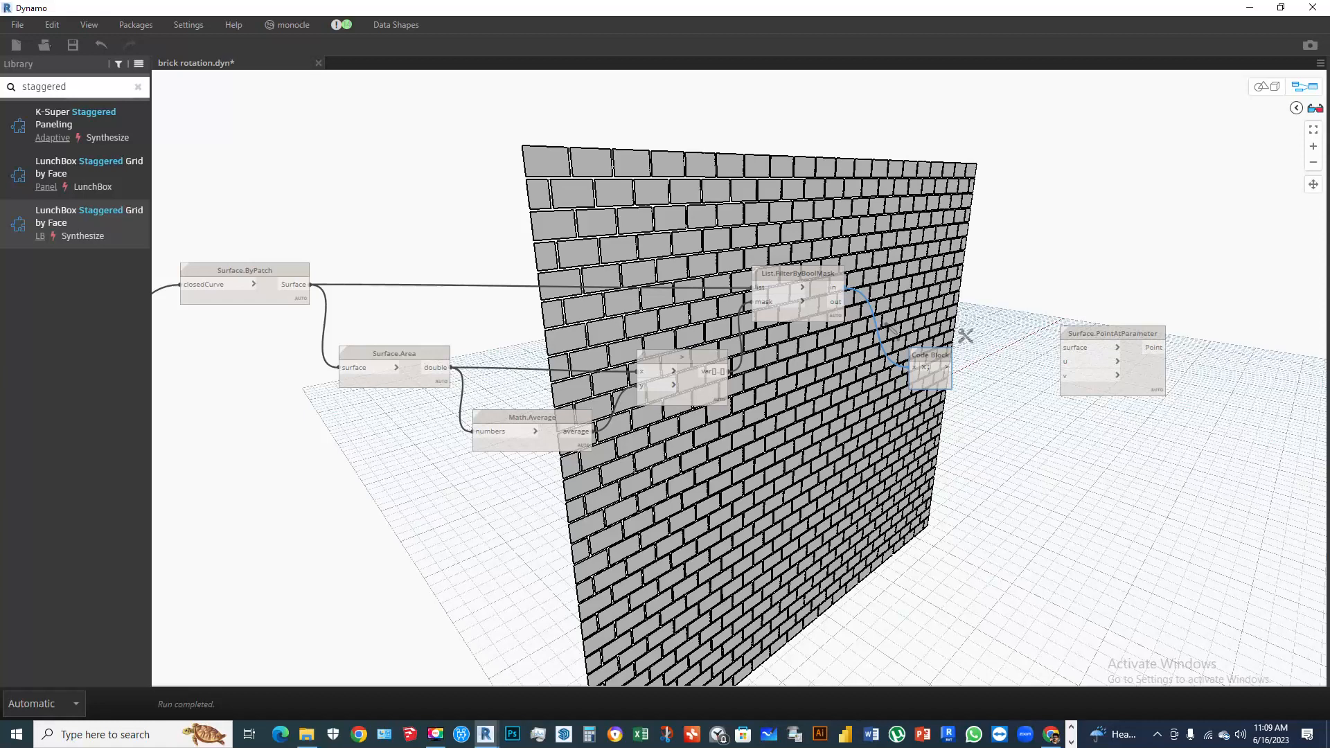
{"action": "left_click", "coordinate": [946, 367]}
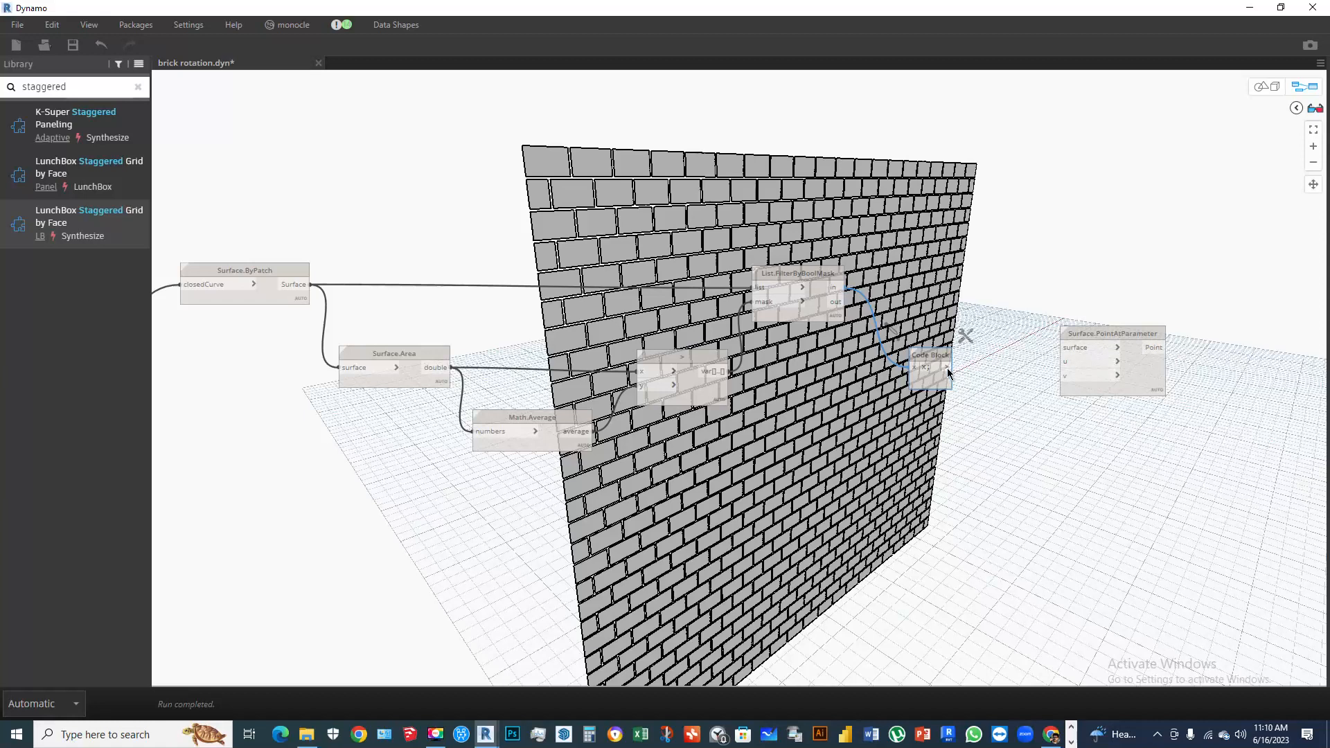
{"action": "left_click", "coordinate": [1063, 348]}
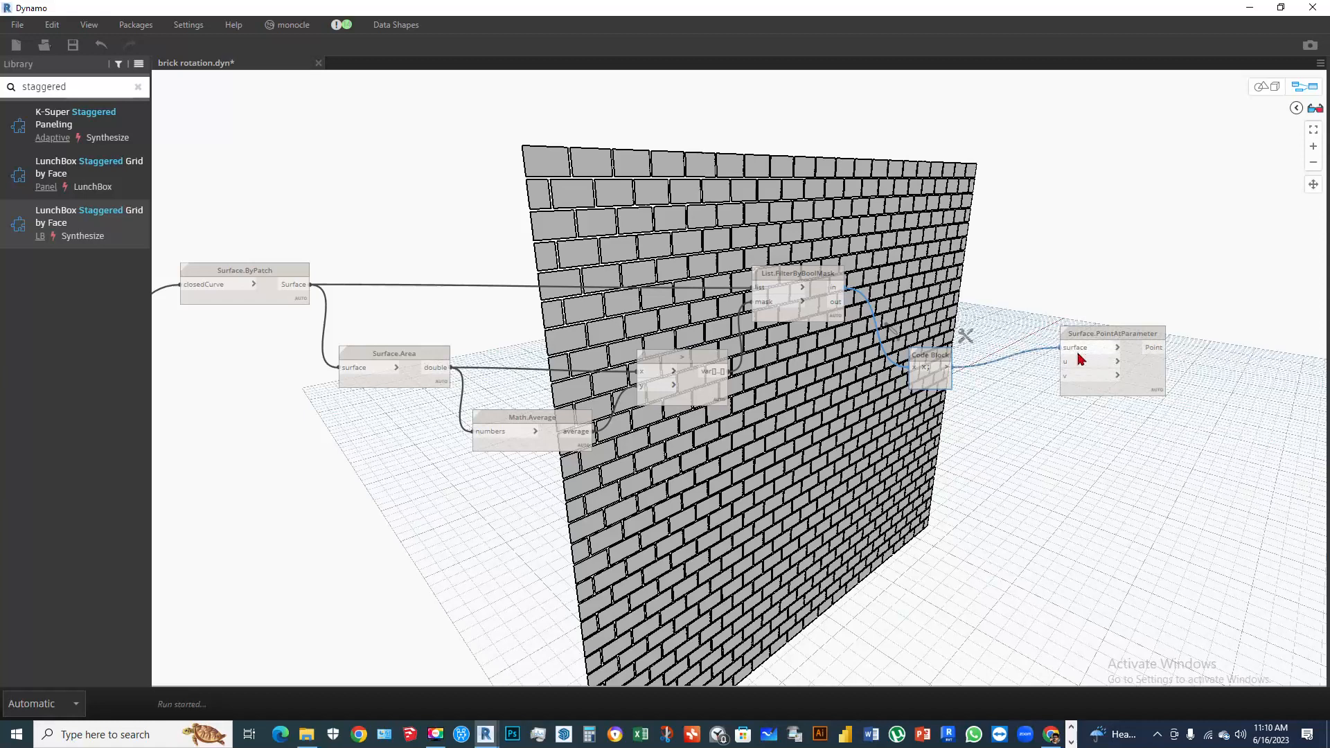
Add a Code Block with 0.5 connected to both the u and v inputs of Surface.PointAtParameter, and save the graph
{"action": "double_click", "coordinate": [992, 384]}
{"action": "left_click_drag", "start_coordinate": [997, 380], "coordinate": [1015, 396]}
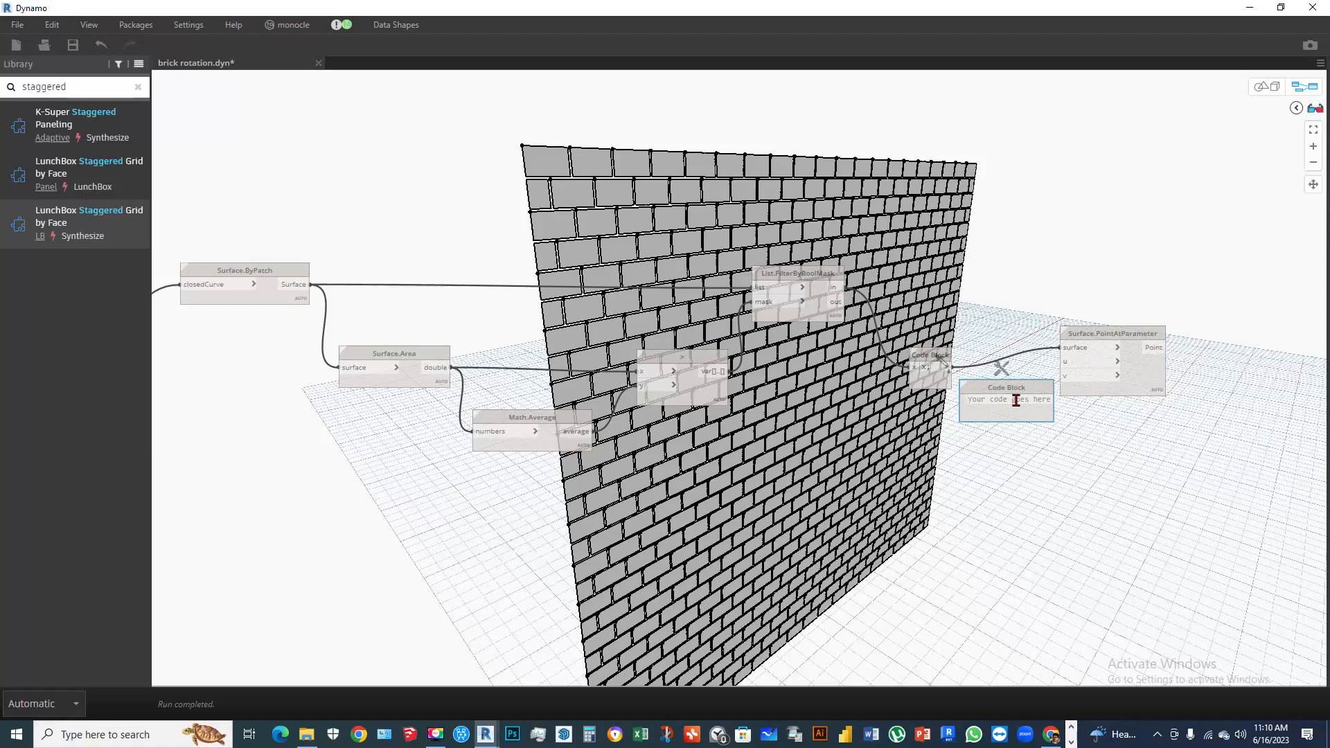
{"action": "type", "text": "0.5"}
{"action": "left_click", "coordinate": [1017, 403]}
{"action": "left_click", "coordinate": [997, 400]}
{"action": "left_click", "coordinate": [1061, 361]}
{"action": "left_click", "coordinate": [997, 399]}
{"action": "left_click", "coordinate": [1061, 375]}
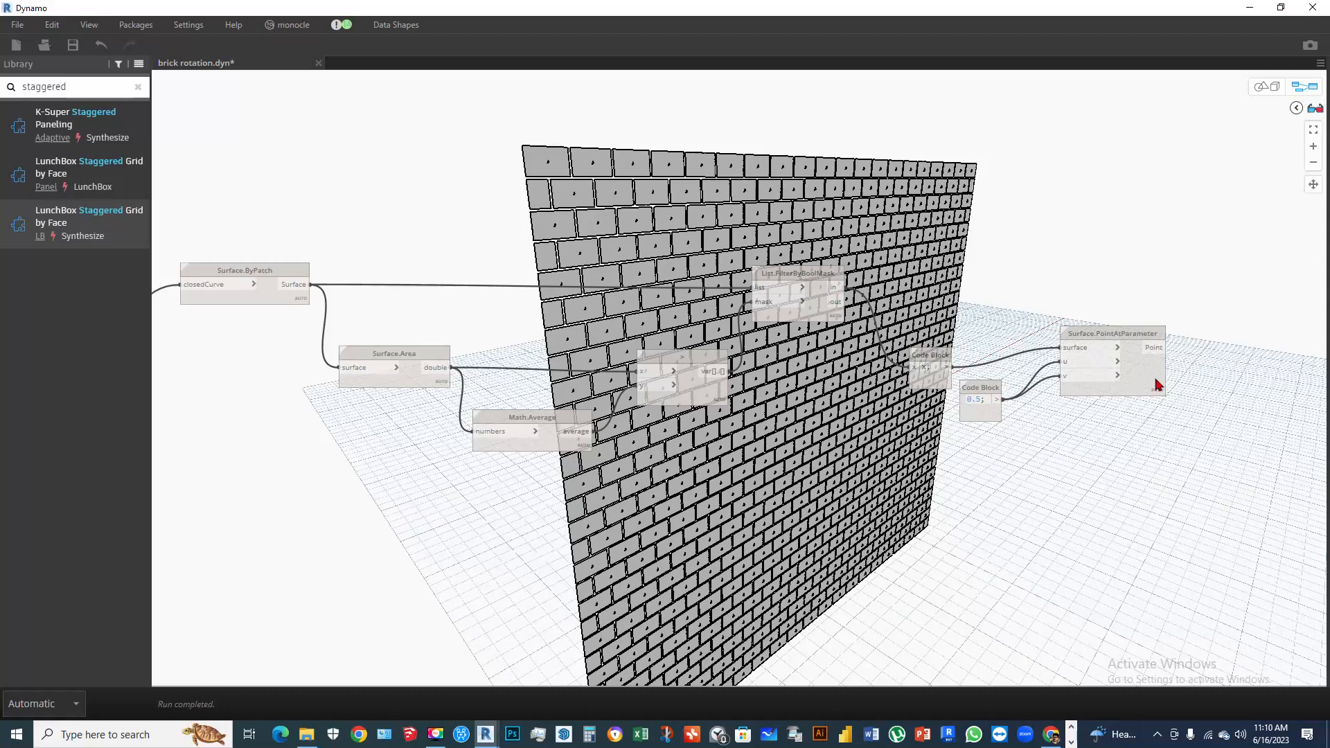
{"action": "left_click_drag", "start_coordinate": [1144, 379], "coordinate": [1138, 384]}
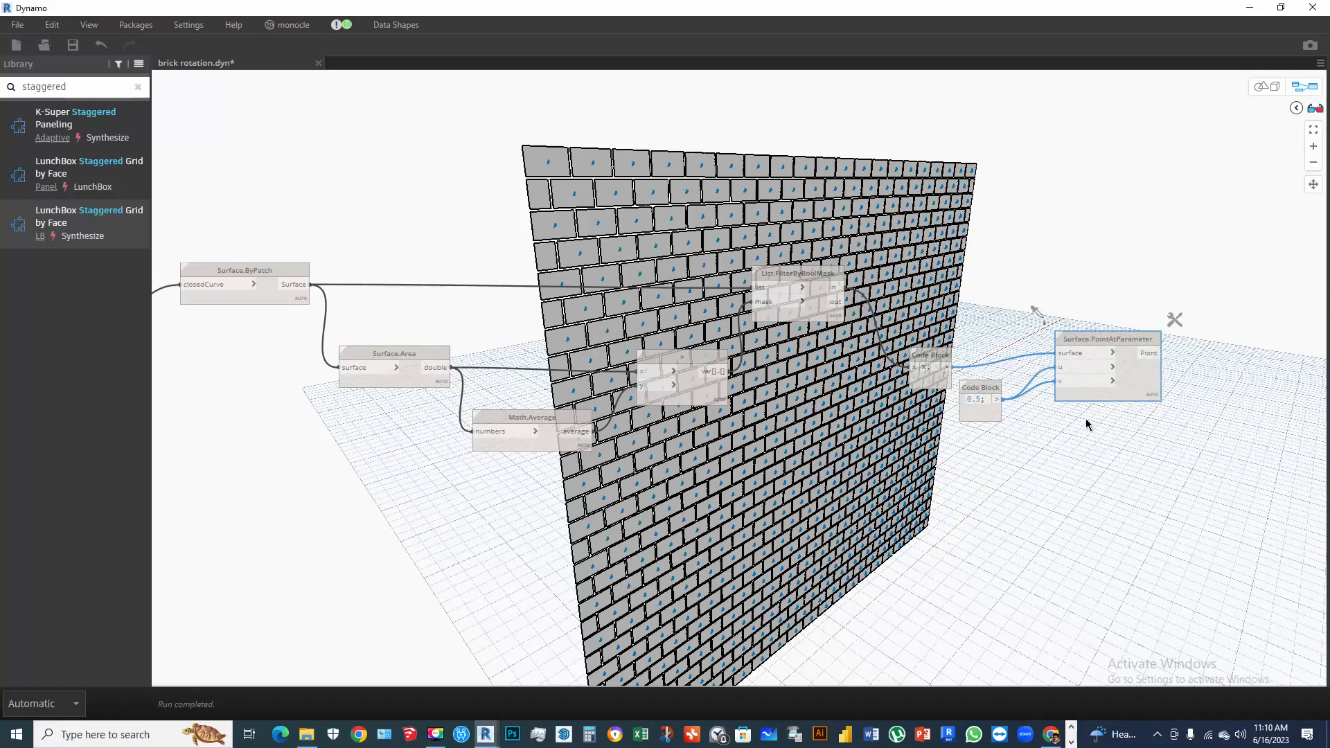
{"action": "middle_click_drag", "start_coordinate": [995, 439], "coordinate": [989, 349]}
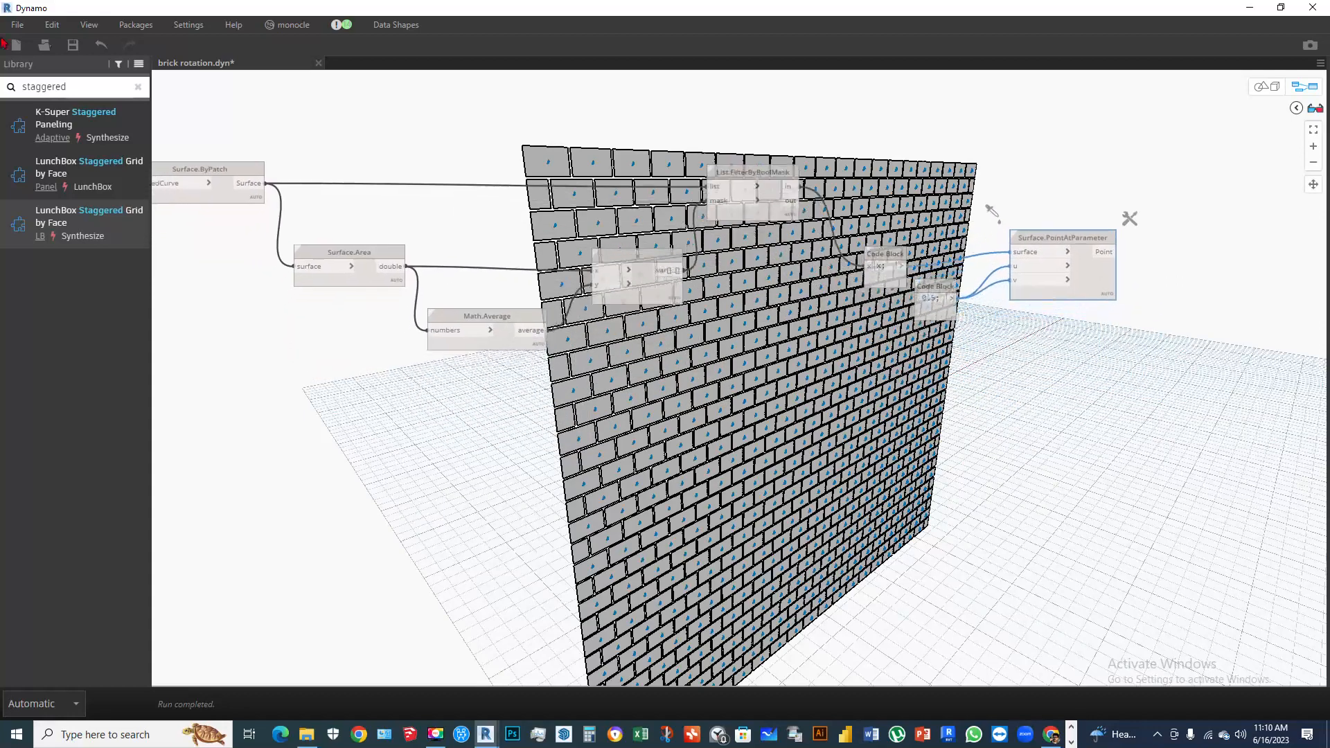
{"action": "left_click", "coordinate": [72, 44]}
Examine the brick wall's outer edges, top row and brick centre points in the 3D geometry view
{"action": "right_click", "coordinate": [869, 358]}
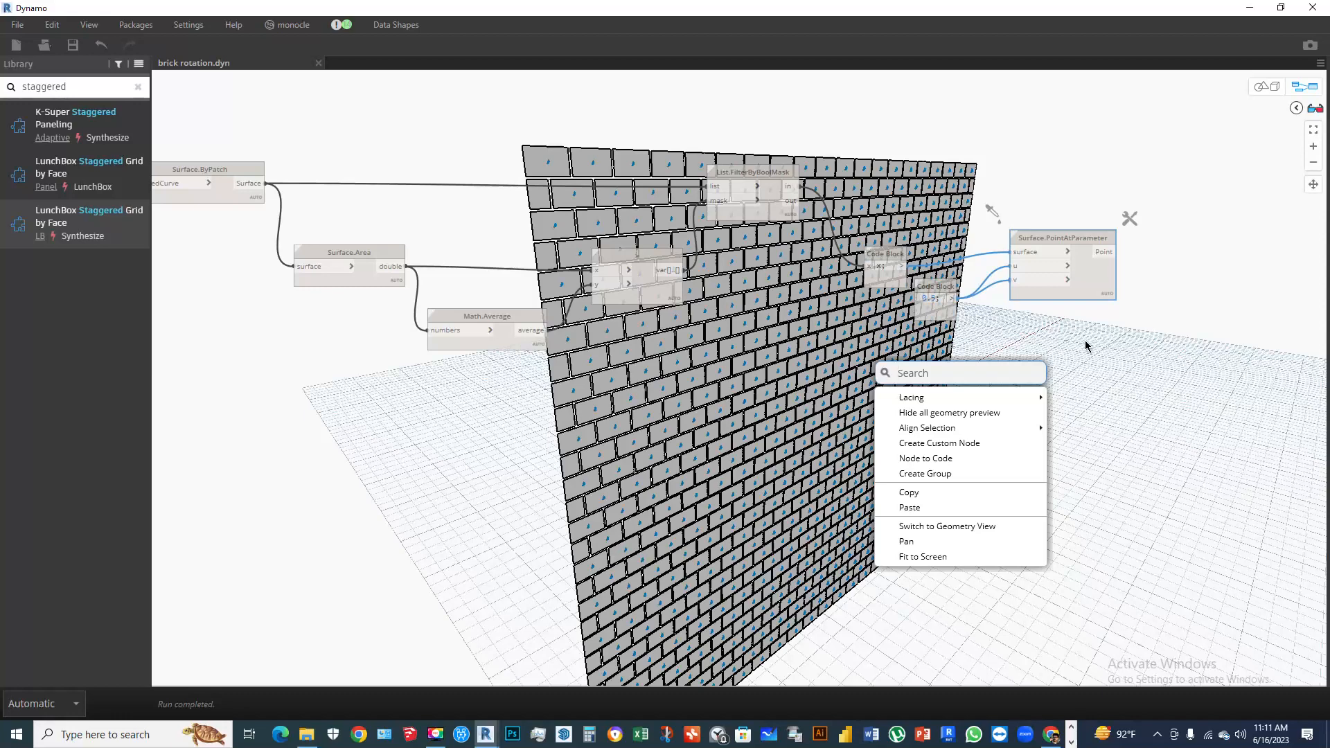
{"action": "left_click", "coordinate": [787, 407]}
{"action": "left_click", "coordinate": [1266, 86]}
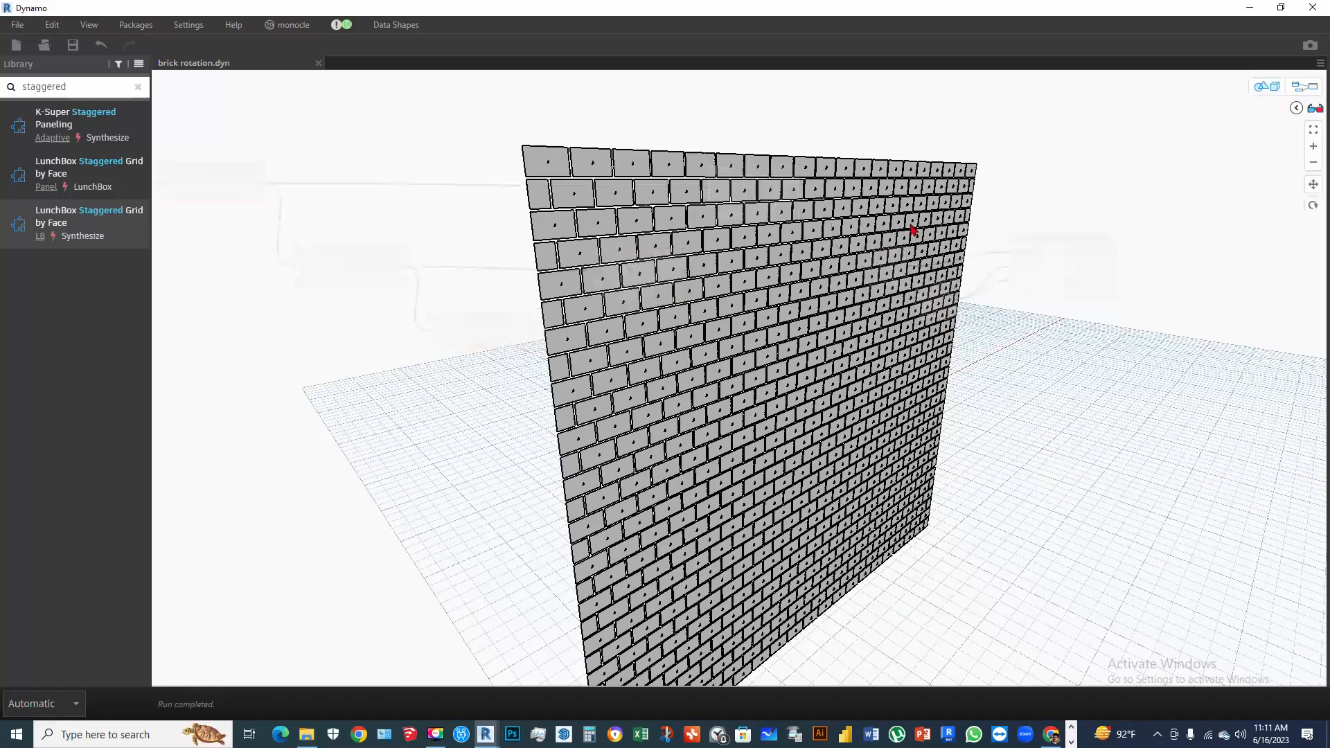
{"action": "scroll", "coordinate": [795, 387], "scroll_direction": "down", "scroll_amount": 3}
{"action": "scroll", "coordinate": [742, 433], "scroll_direction": "up", "scroll_amount": 1}
{"action": "right_click_drag", "start_coordinate": [742, 433], "coordinate": [763, 371]}
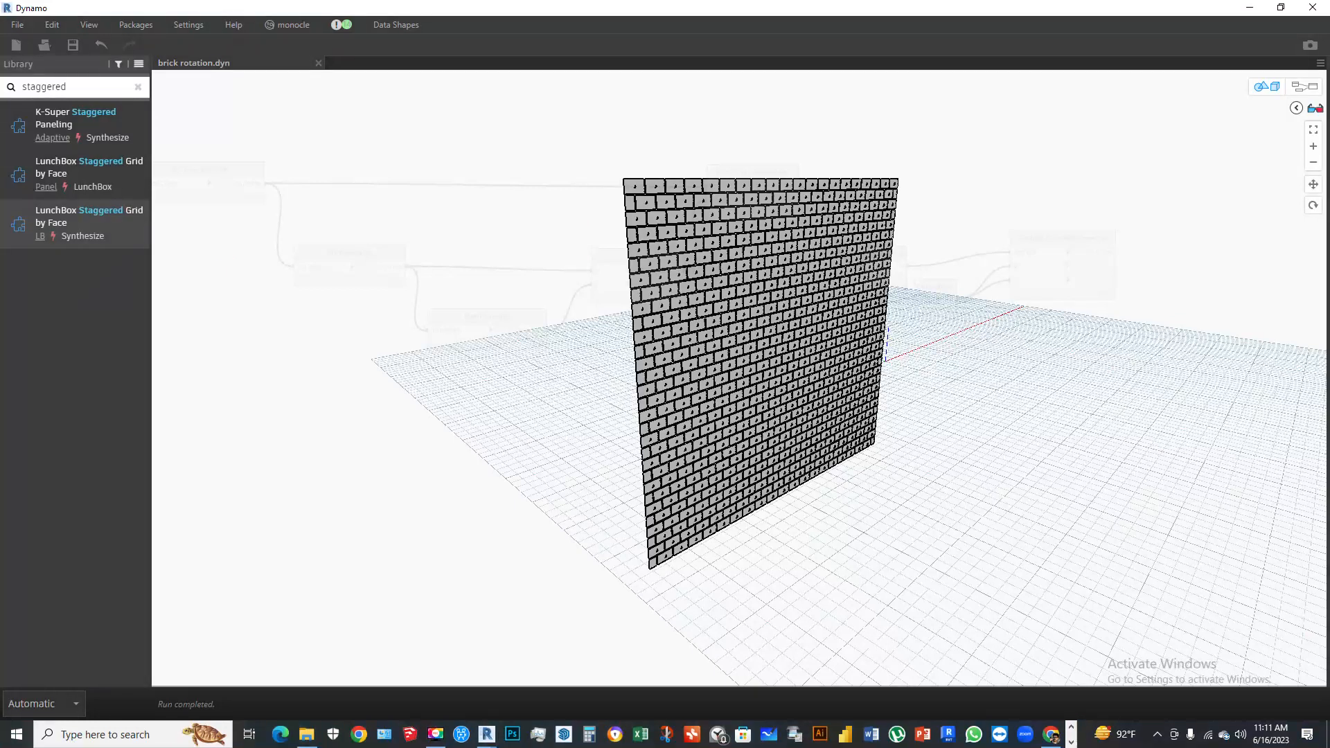
{"action": "mouse_move", "coordinate": [629, 177]}
{"action": "left_mouse_down"}
{"action": "mouse_move", "coordinate": [902, 175]}
{"action": "mouse_move", "coordinate": [879, 443]}
{"action": "left_mouse_up"}
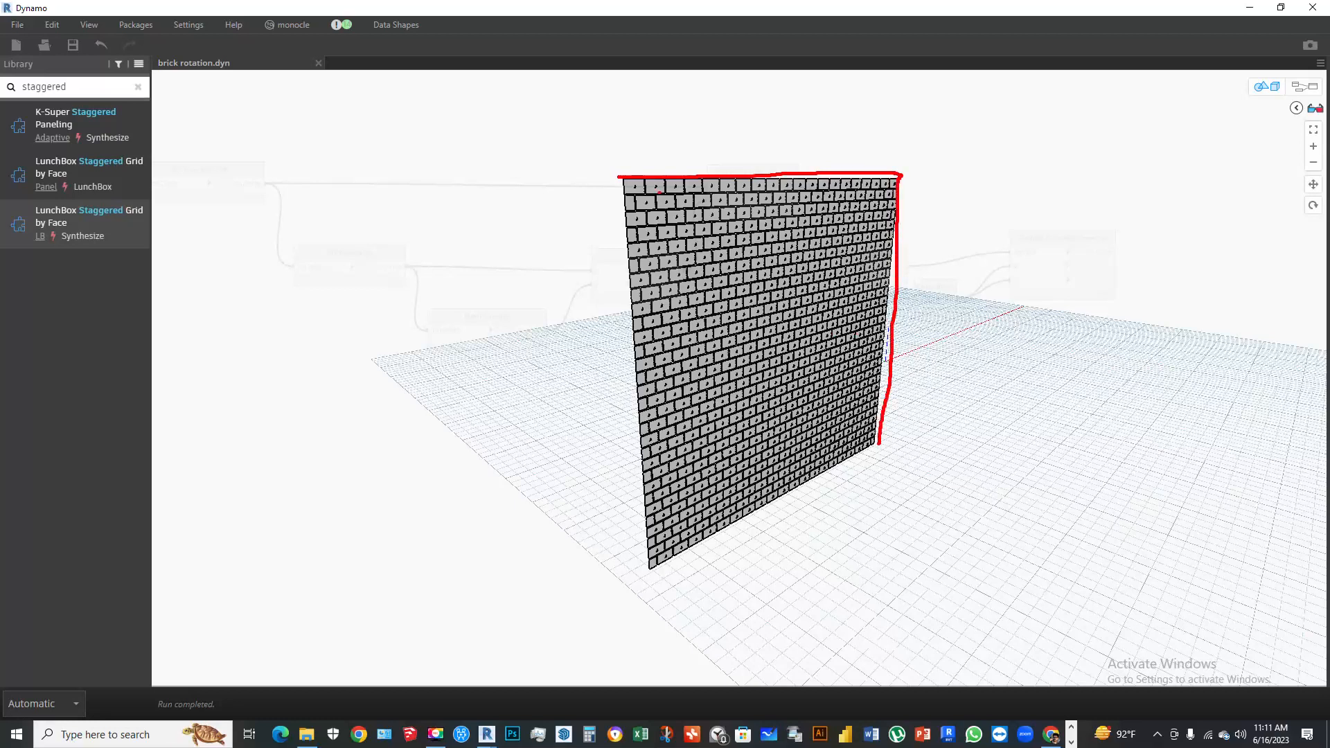
{"action": "mouse_move", "coordinate": [625, 179]}
{"action": "left_mouse_down"}
{"action": "mouse_move", "coordinate": [651, 537]}
{"action": "mouse_move", "coordinate": [631, 480]}
{"action": "left_mouse_up"}
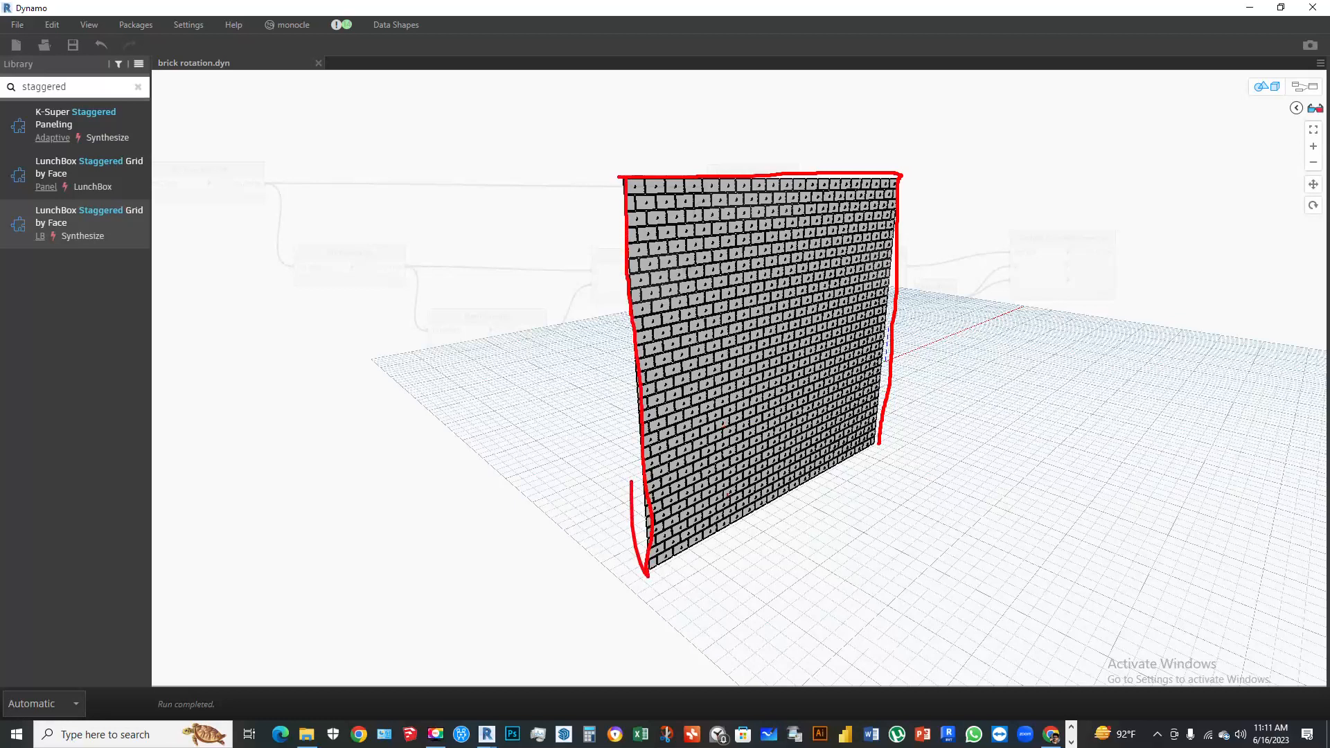
{"action": "left_click_drag", "start_coordinate": [658, 569], "coordinate": [888, 446]}
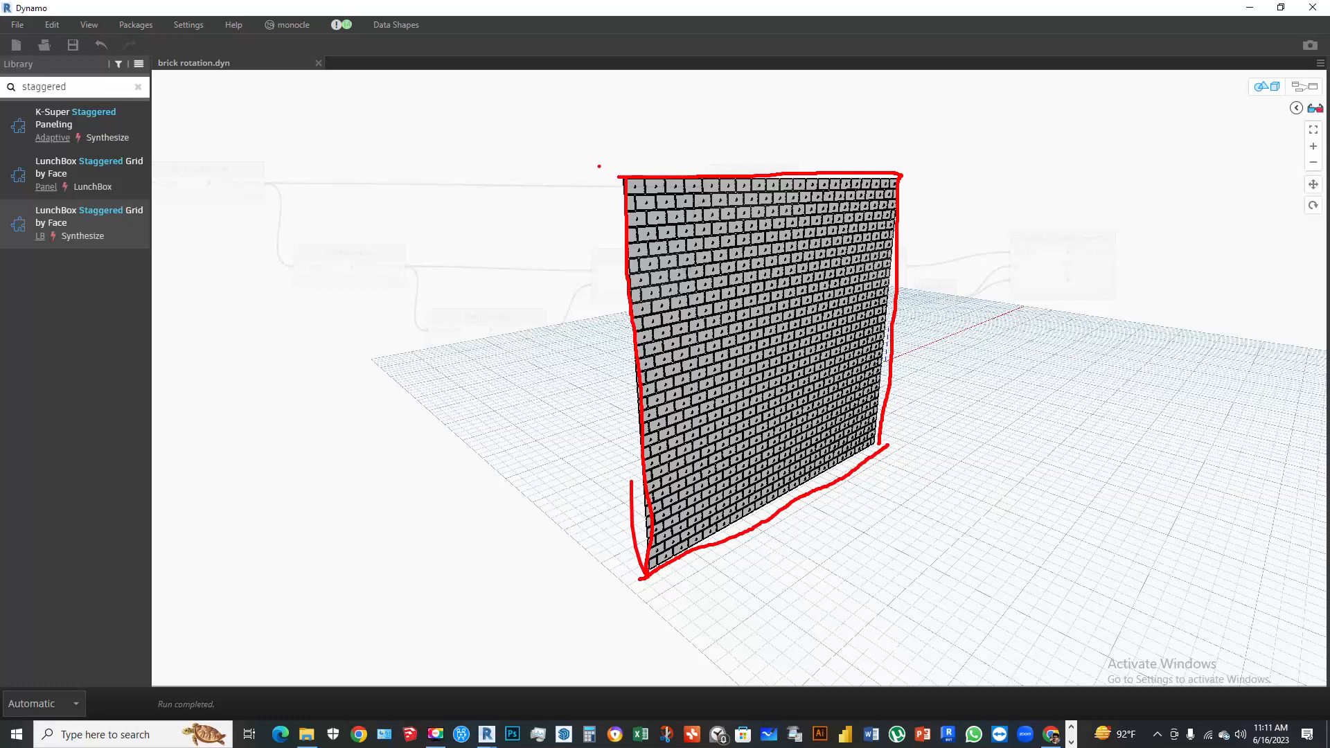
{"action": "mouse_move", "coordinate": [599, 167]}
{"action": "left_mouse_down"}
{"action": "mouse_move", "coordinate": [921, 153]}
{"action": "mouse_move", "coordinate": [885, 188]}
{"action": "mouse_move", "coordinate": [596, 189]}
{"action": "left_mouse_up"}
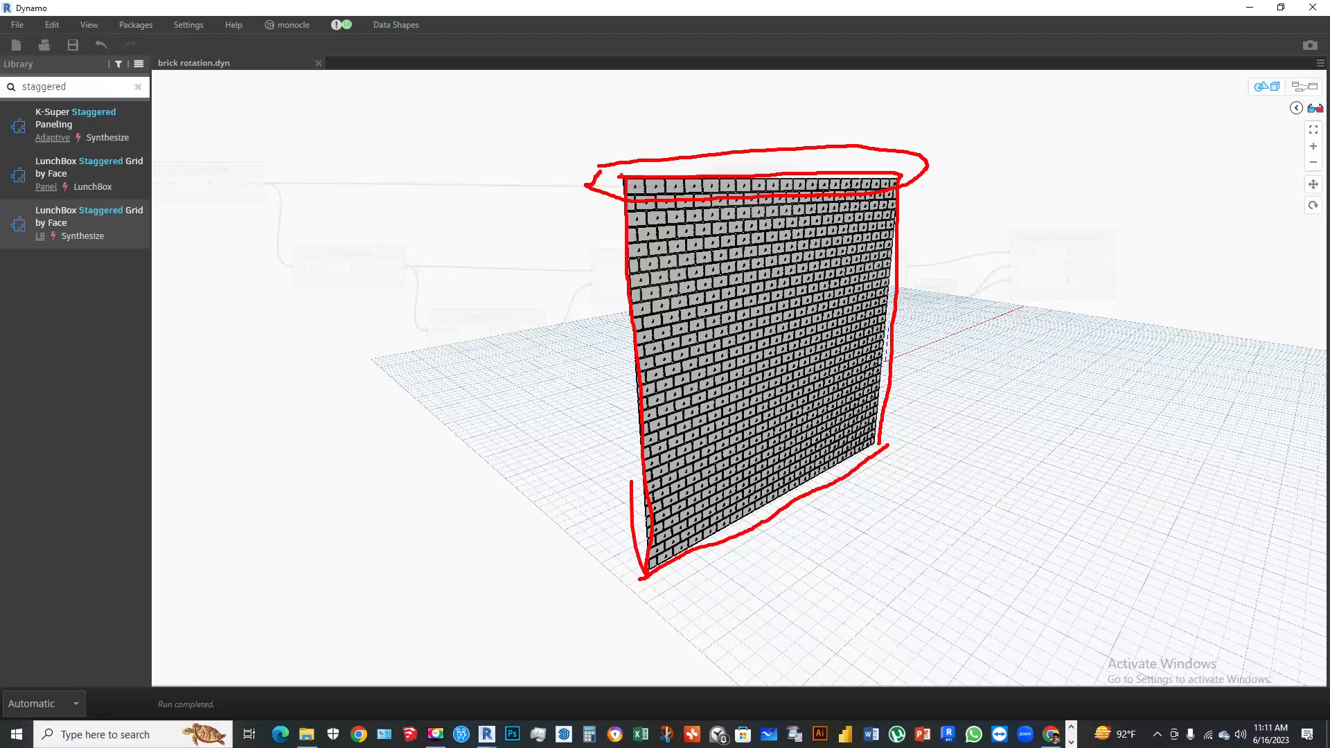
{"action": "left_click_drag", "start_coordinate": [644, 135], "coordinate": [617, 145]}
{"action": "mouse_move", "coordinate": [596, 378]}
{"action": "left_mouse_down"}
{"action": "mouse_move", "coordinate": [605, 386]}
{"action": "mouse_move", "coordinate": [627, 355]}
{"action": "mouse_move", "coordinate": [631, 377]}
{"action": "mouse_move", "coordinate": [619, 323]}
{"action": "left_mouse_up"}
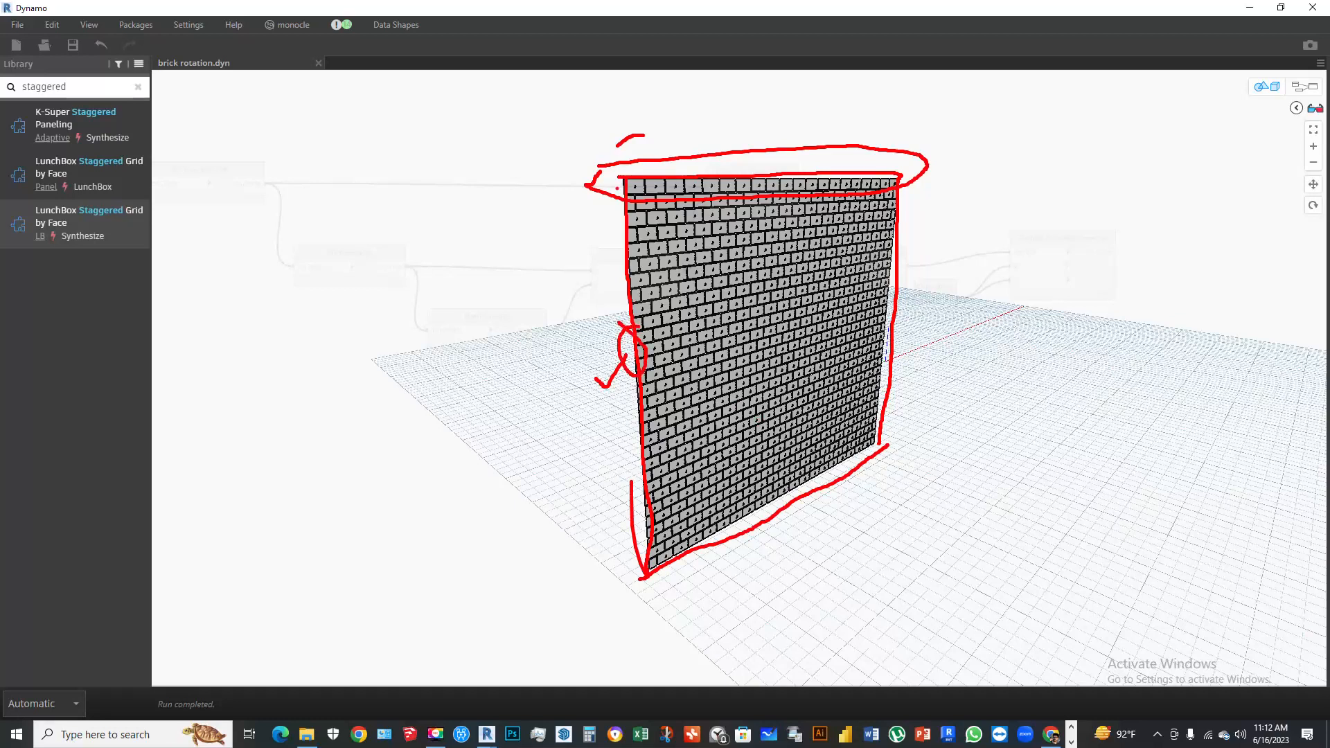
{"action": "left_click_drag", "start_coordinate": [615, 272], "coordinate": [621, 268]}
{"action": "mouse_move", "coordinate": [638, 162]}
{"action": "left_mouse_down"}
{"action": "mouse_move", "coordinate": [644, 580]}
{"action": "mouse_move", "coordinate": [630, 178]}
{"action": "left_mouse_up"}
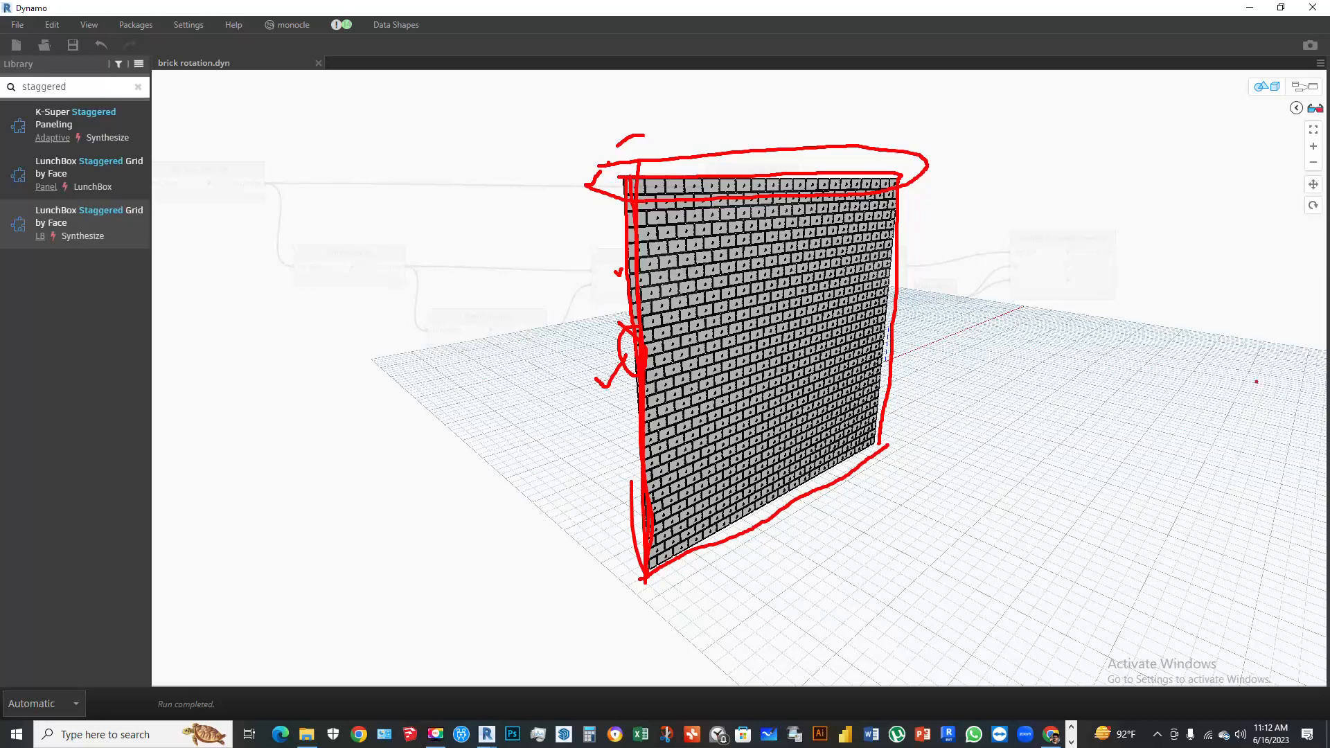
{"action": "key", "text": "Escape"}
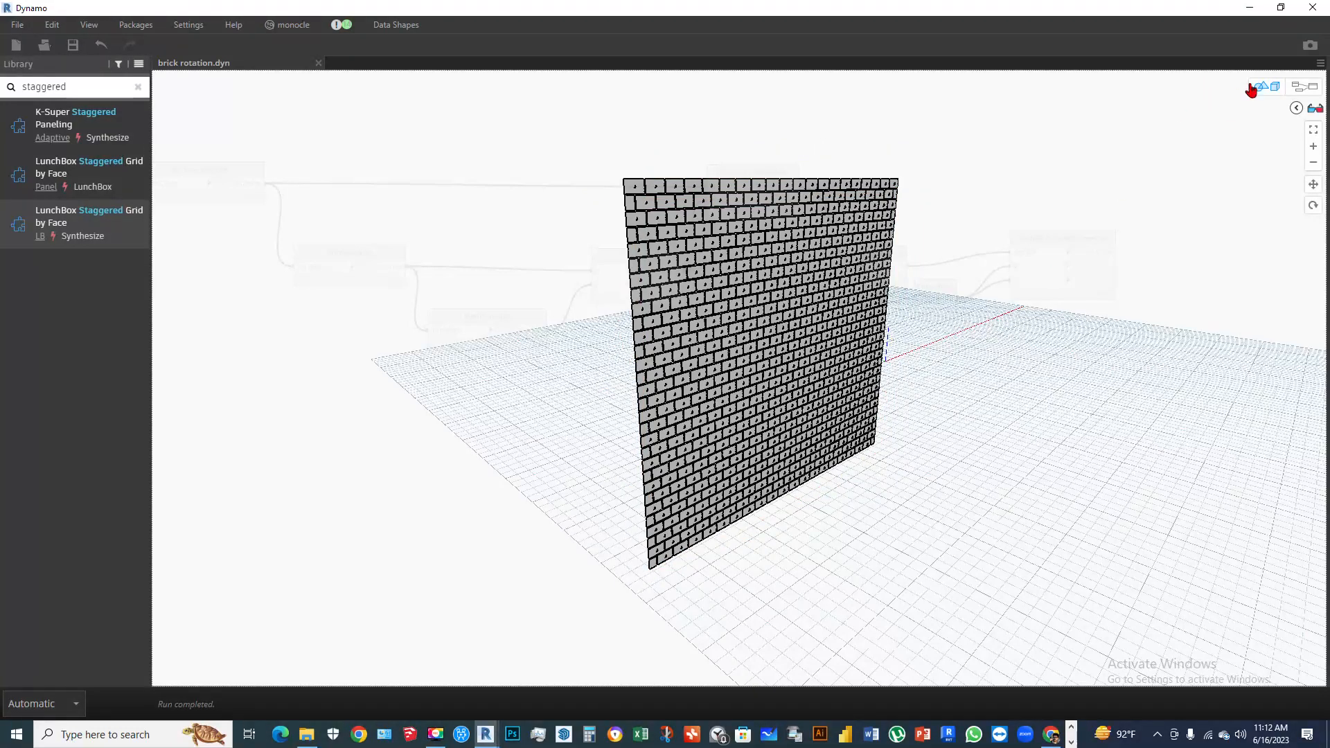
{"action": "left_click", "coordinate": [1264, 87]}
Add a Surface.PerimeterCurves node below the Surface.PointAtParameter branch of the graph
{"action": "middle_click_drag", "start_coordinate": [1038, 406], "coordinate": [790, 350]}
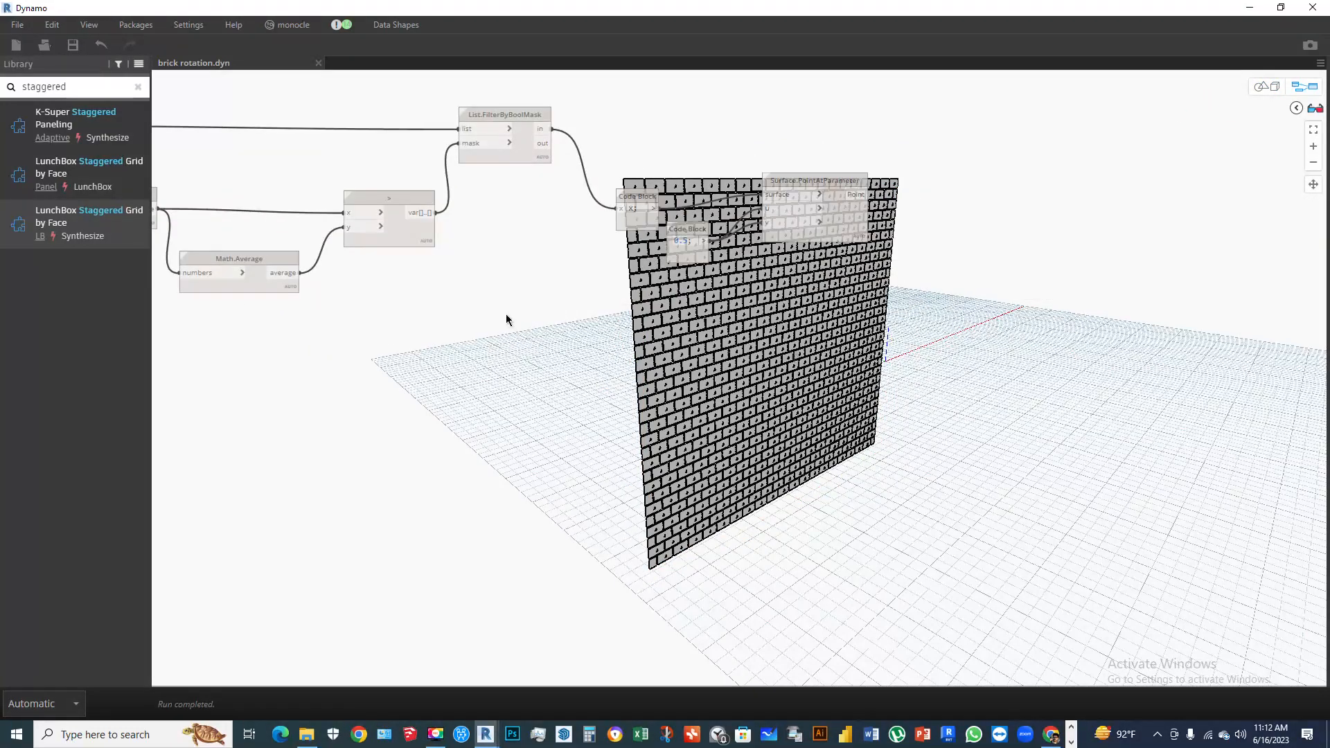
{"action": "middle_click_drag", "start_coordinate": [447, 339], "coordinate": [593, 292]}
{"action": "right_click", "coordinate": [569, 295]}
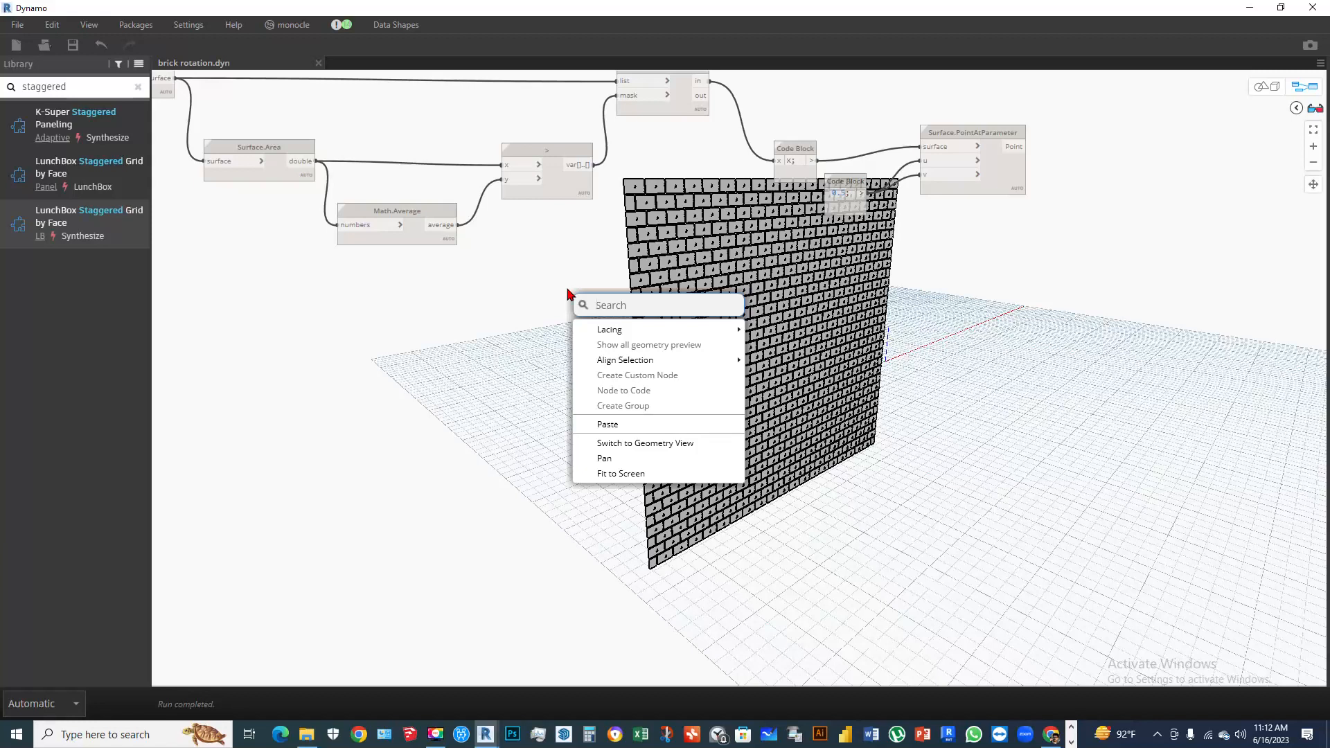
{"action": "type", "text": "surface"}
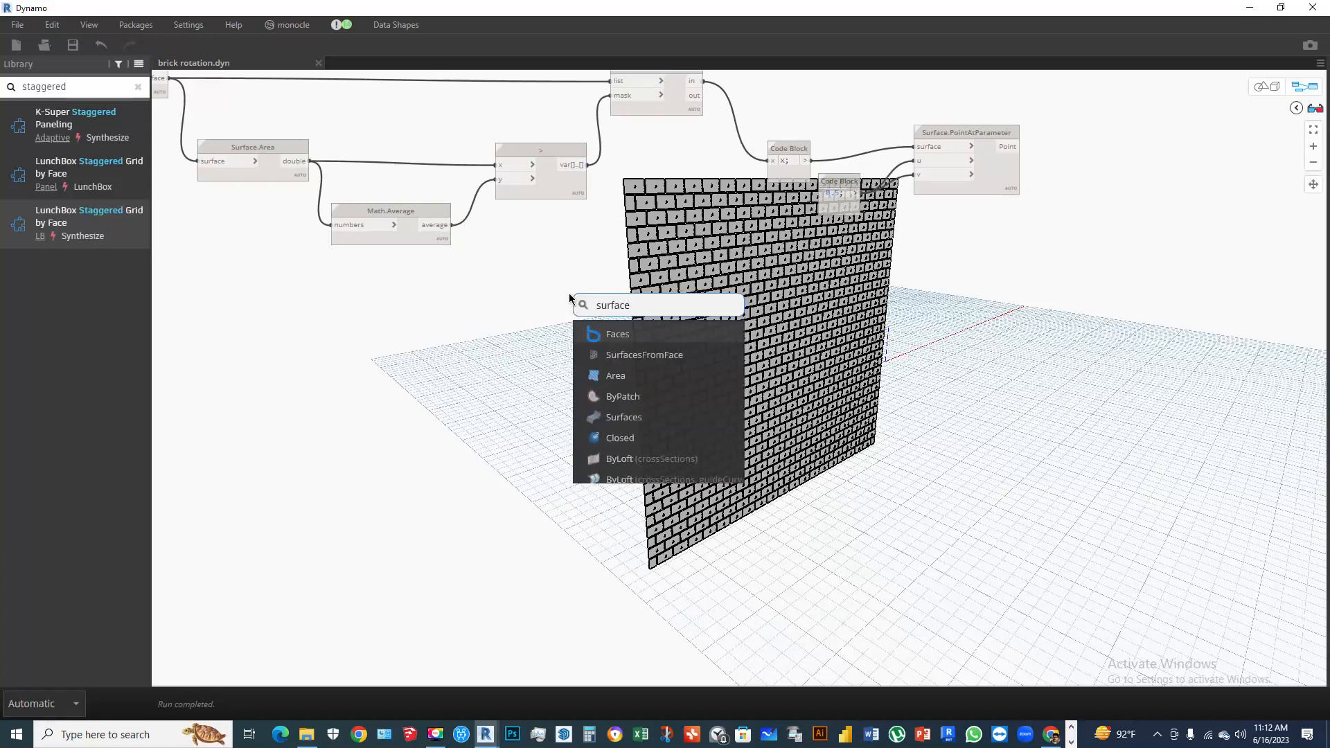
{"action": "type", "text": ".peri"}
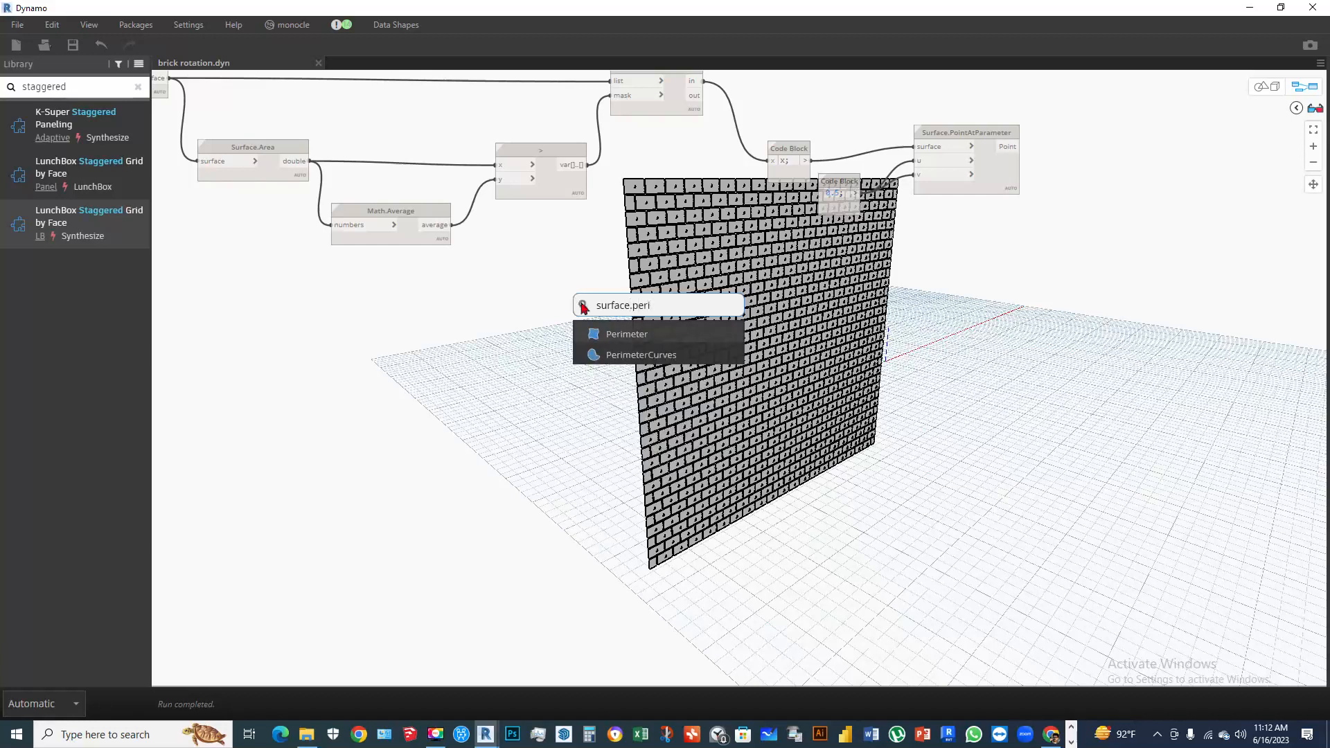
{"action": "left_click", "coordinate": [634, 355]}
{"action": "left_click_drag", "start_coordinate": [694, 361], "coordinate": [764, 283]}
{"action": "key", "text": "alt+Tab"}
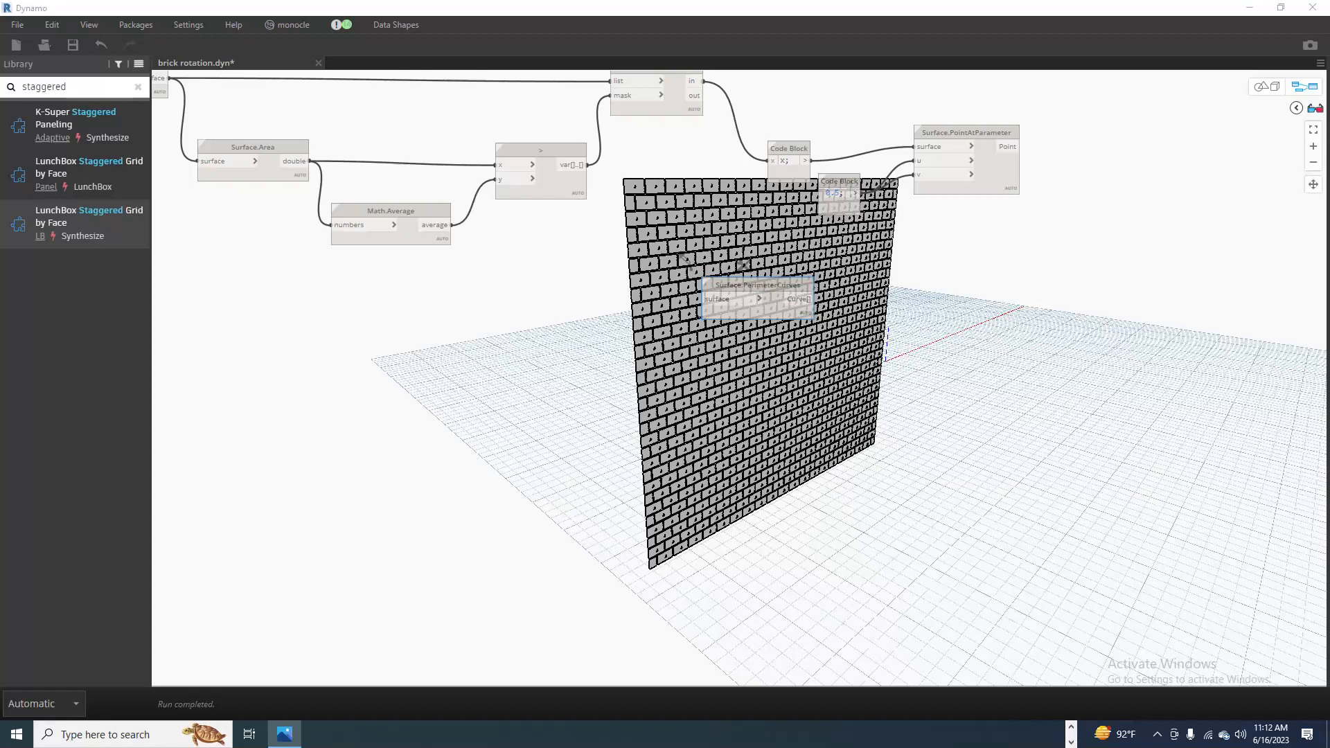
Connect the Surface output of the Select Face node to the surface input of Surface.PerimeterCurves
{"action": "scroll", "coordinate": [1025, 282], "scroll_direction": "down", "scroll_amount": 5}
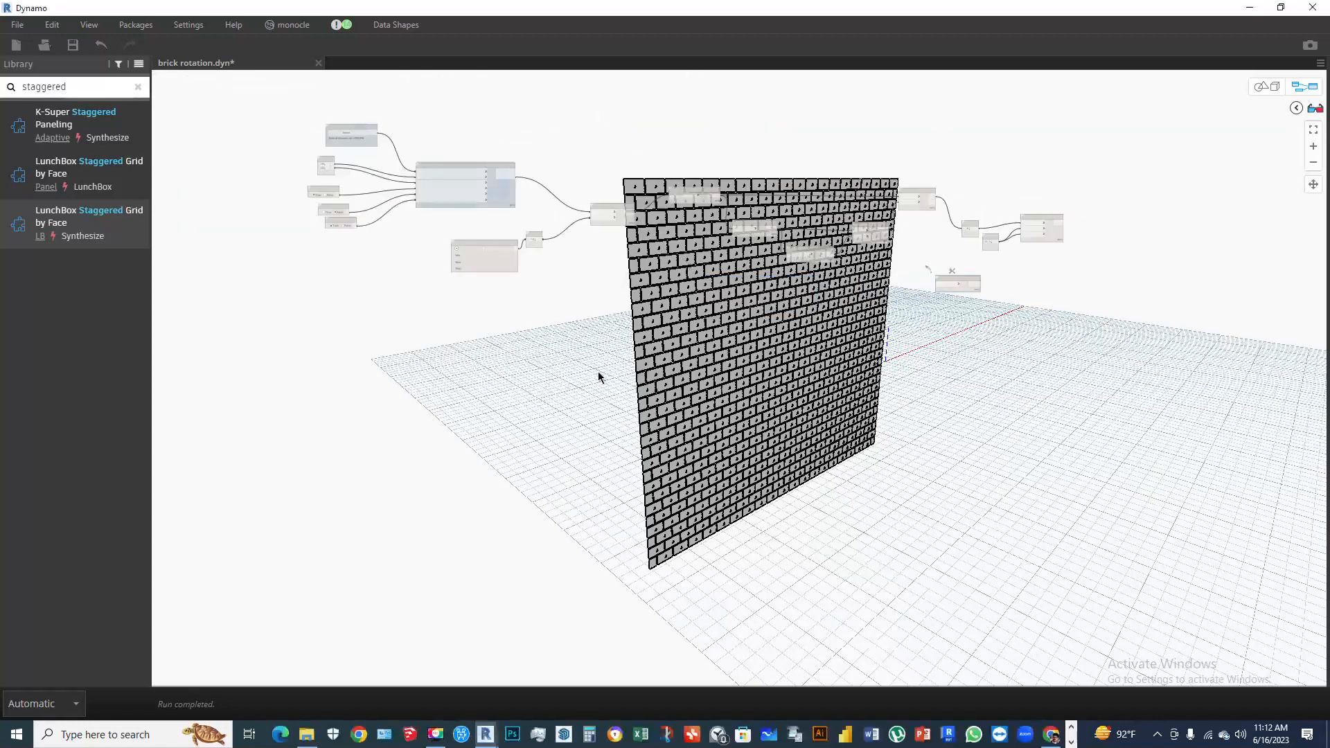
{"action": "scroll", "coordinate": [347, 179], "scroll_direction": "up", "scroll_amount": 4}
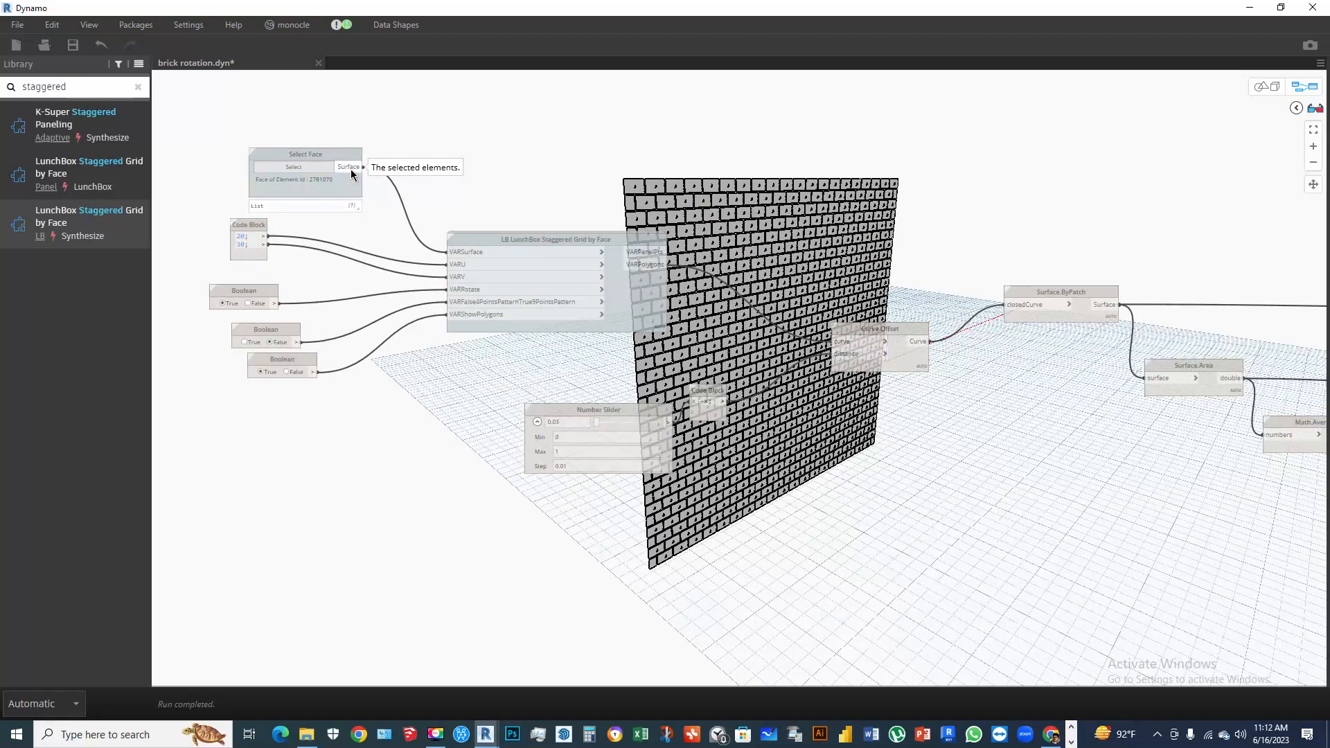
{"action": "left_click", "coordinate": [351, 173]}
{"action": "scroll", "coordinate": [1122, 377], "scroll_direction": "up", "scroll_amount": 5}
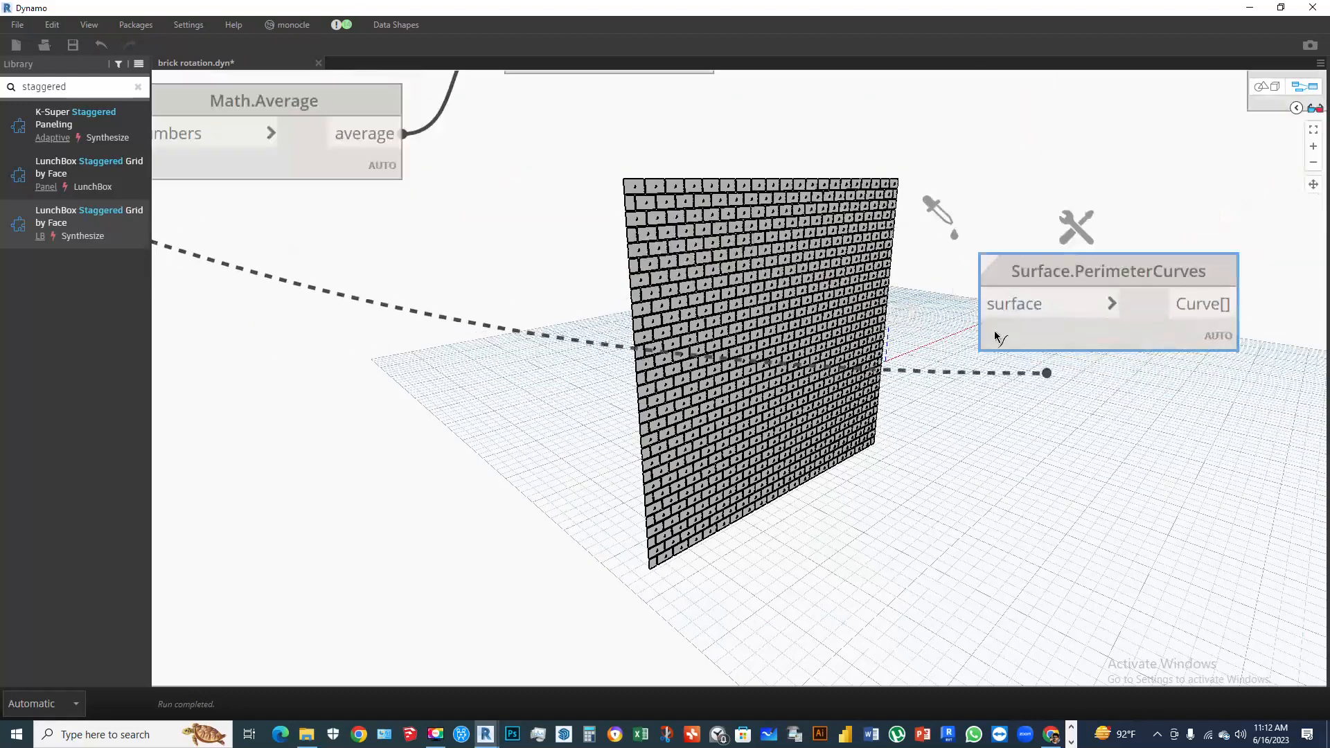
{"action": "left_click", "coordinate": [999, 304]}
{"action": "scroll", "coordinate": [894, 331], "scroll_direction": "down", "scroll_amount": 2}
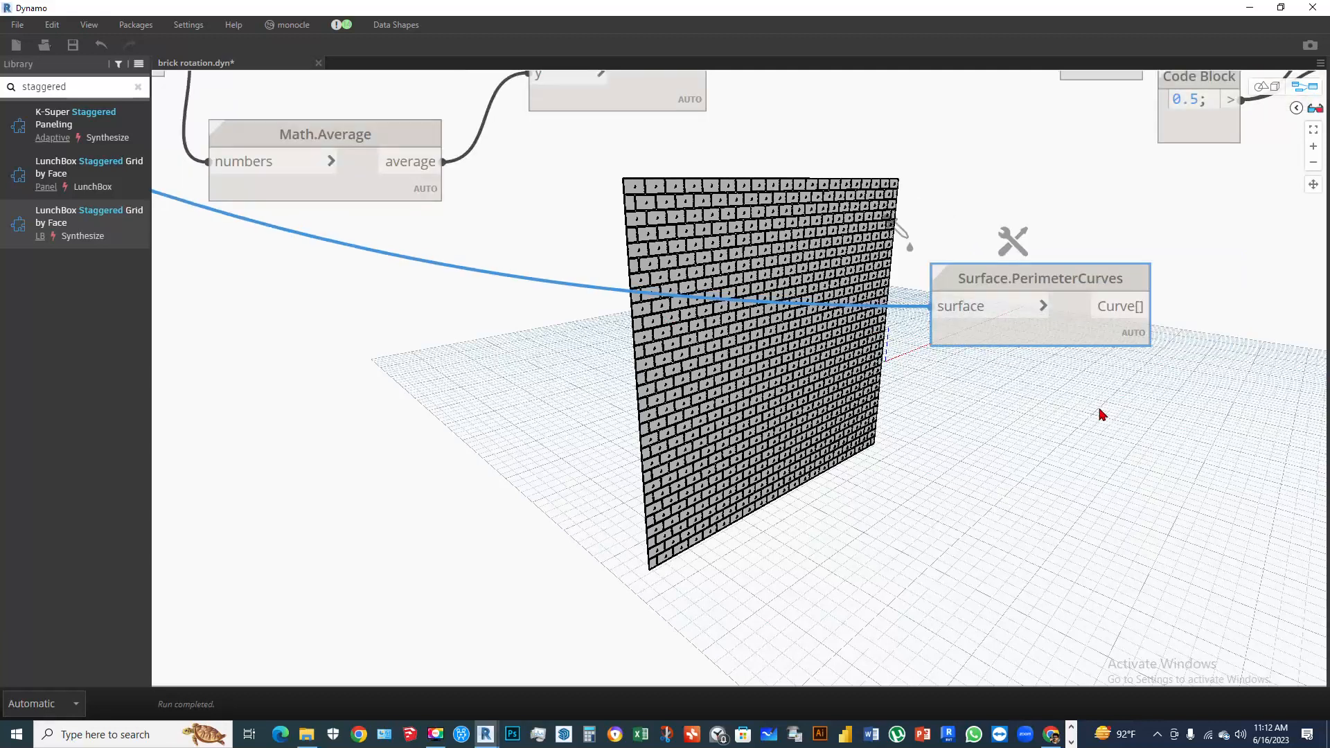
{"action": "middle_click_drag", "start_coordinate": [1101, 414], "coordinate": [1108, 424]}
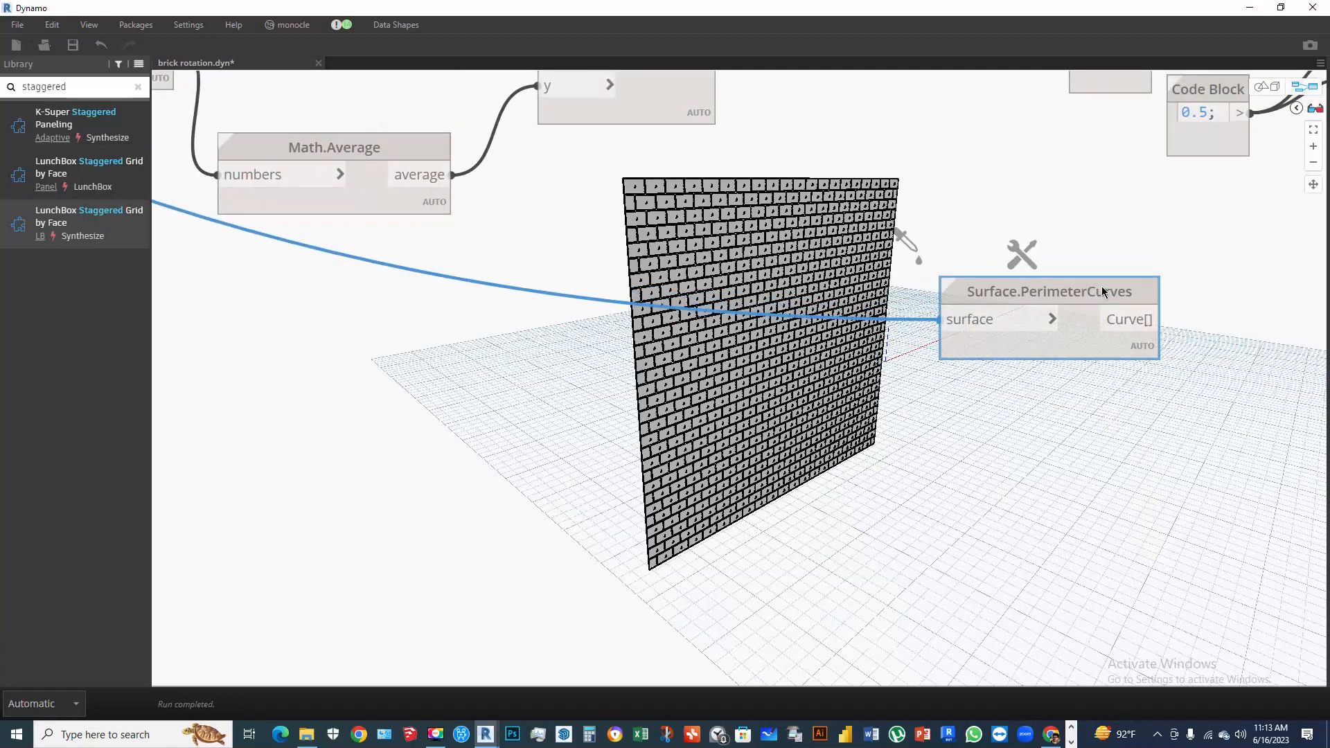
Inspect the Surface.PerimeterCurves output list and locate its curves at indices 0 and 1 on the wall in the 3D preview
{"action": "left_click", "coordinate": [1104, 200]}
{"action": "left_click", "coordinate": [1098, 288]}
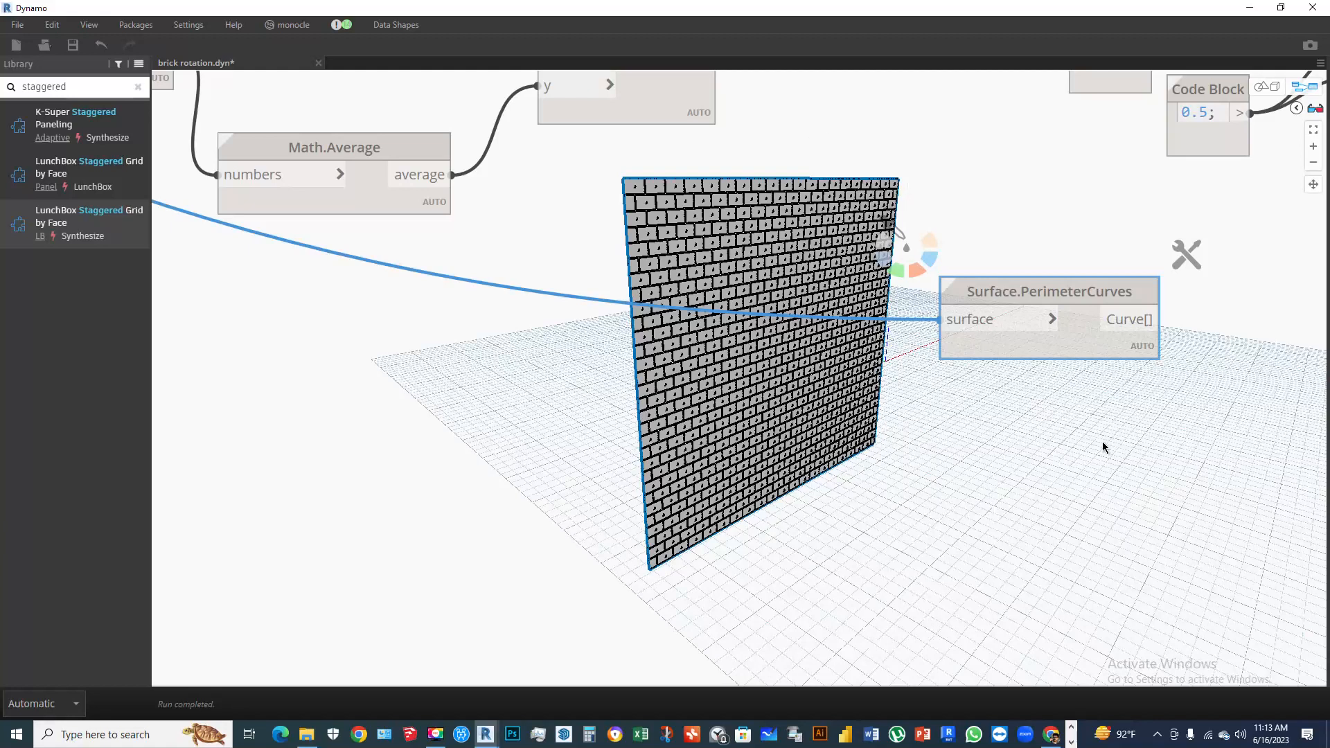
{"action": "middle_click_drag", "start_coordinate": [1103, 442], "coordinate": [739, 349]}
{"action": "mouse_move", "coordinate": [782, 258]}
{"action": "mouse_move", "coordinate": [779, 281]}
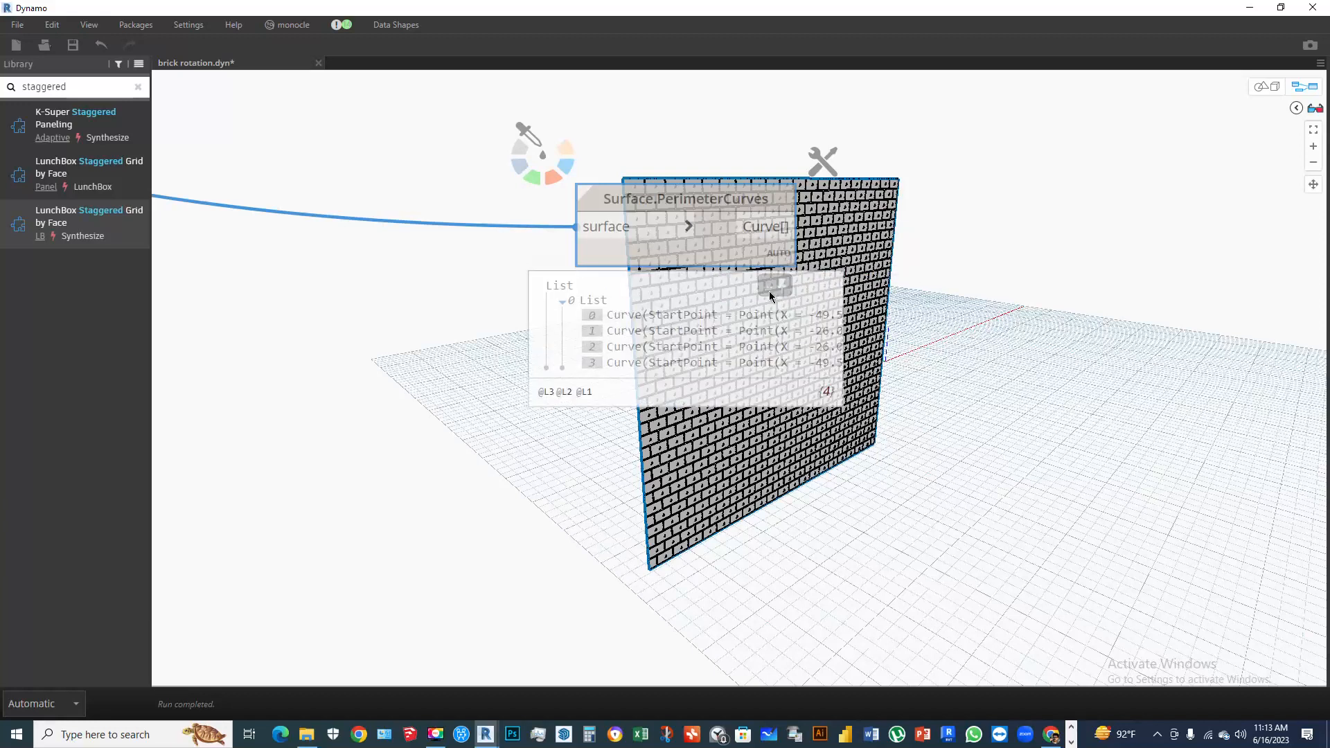
{"action": "left_click", "coordinate": [648, 319]}
{"action": "left_click", "coordinate": [648, 334]}
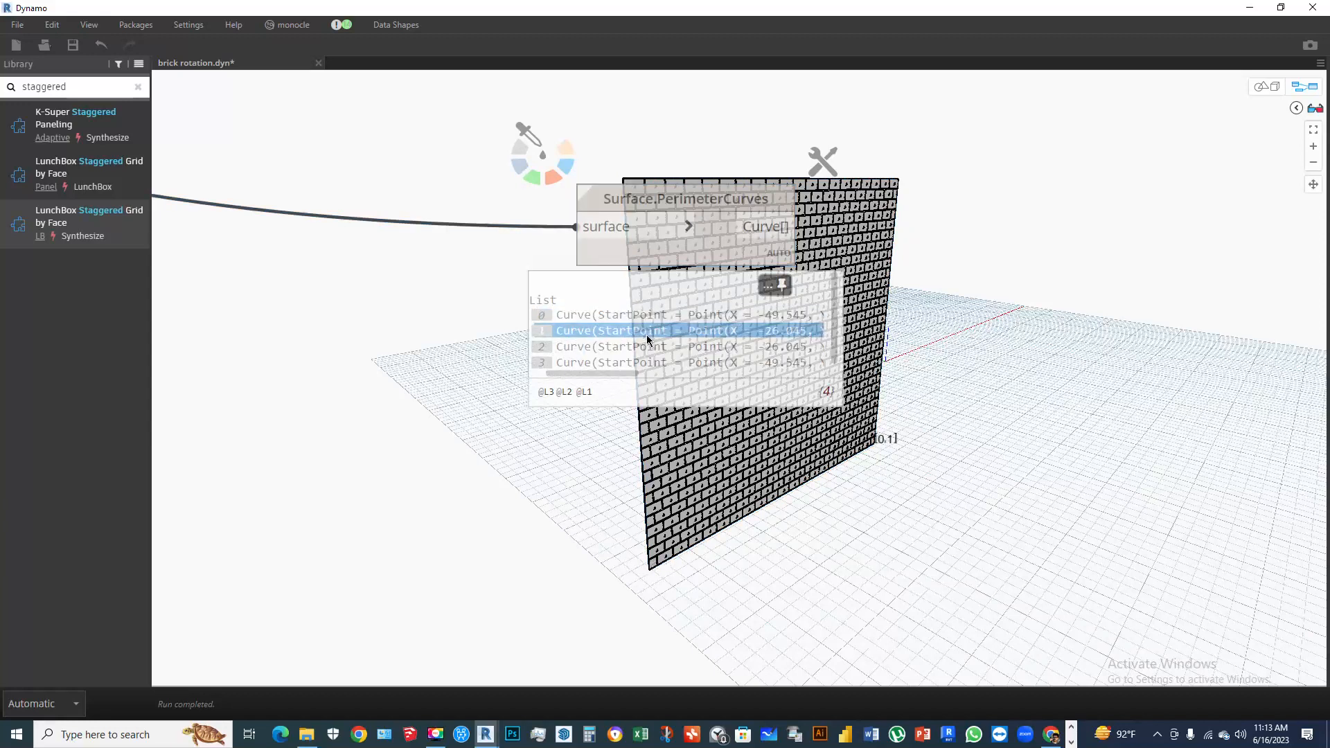
{"action": "left_click", "coordinate": [648, 316]}
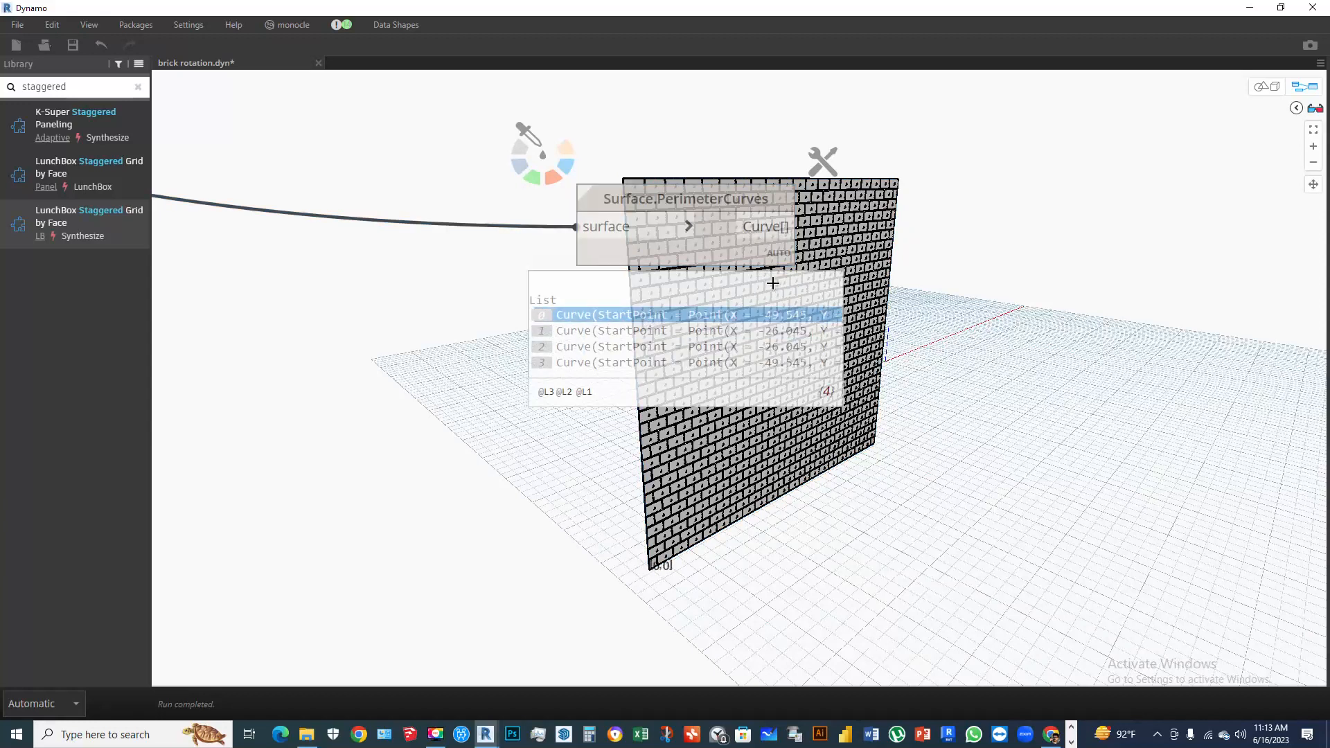
{"action": "left_click", "coordinate": [774, 285]}
{"action": "middle_click_drag", "start_coordinate": [956, 284], "coordinate": [734, 360]}
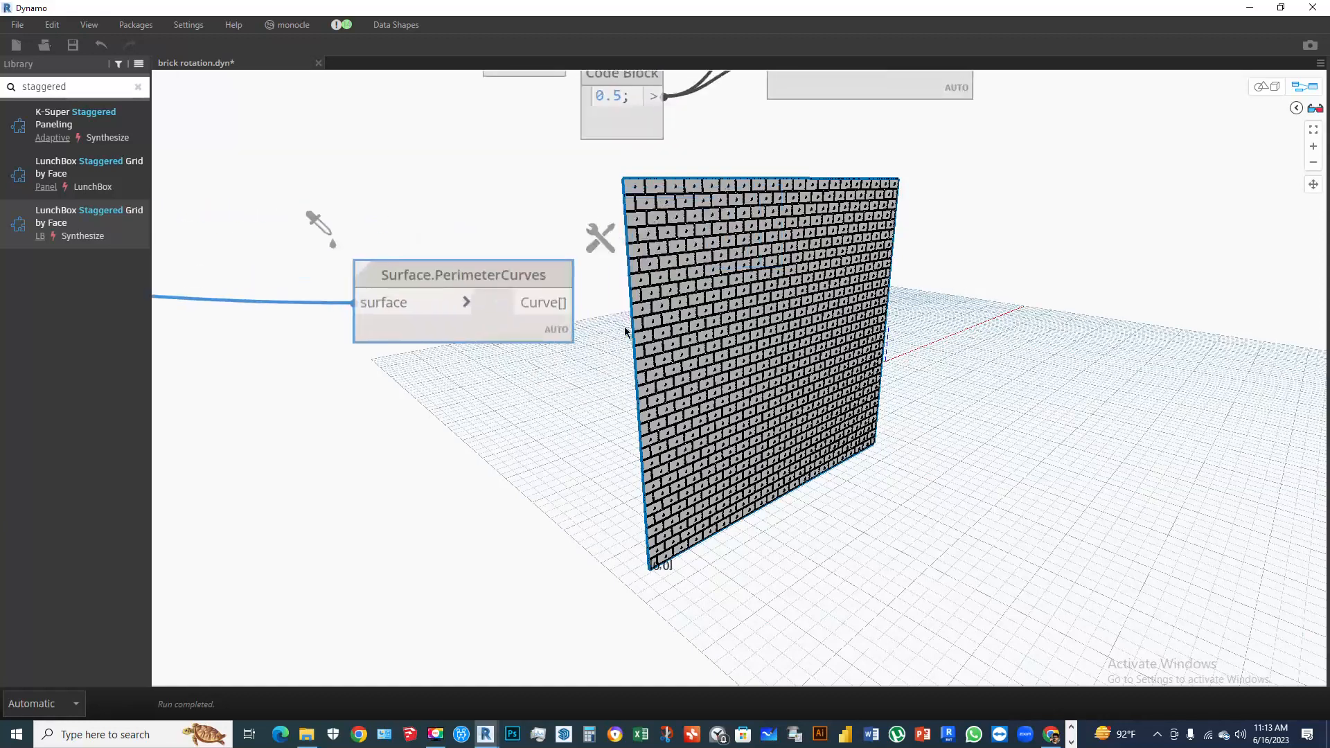
Add a List.GetItemAtIndex node and connect the Surface.PerimeterCurves output to its list input
{"action": "scroll", "coordinate": [611, 366], "scroll_direction": "down", "scroll_amount": 5}
{"action": "scroll", "coordinate": [706, 319], "scroll_direction": "up", "scroll_amount": 3}
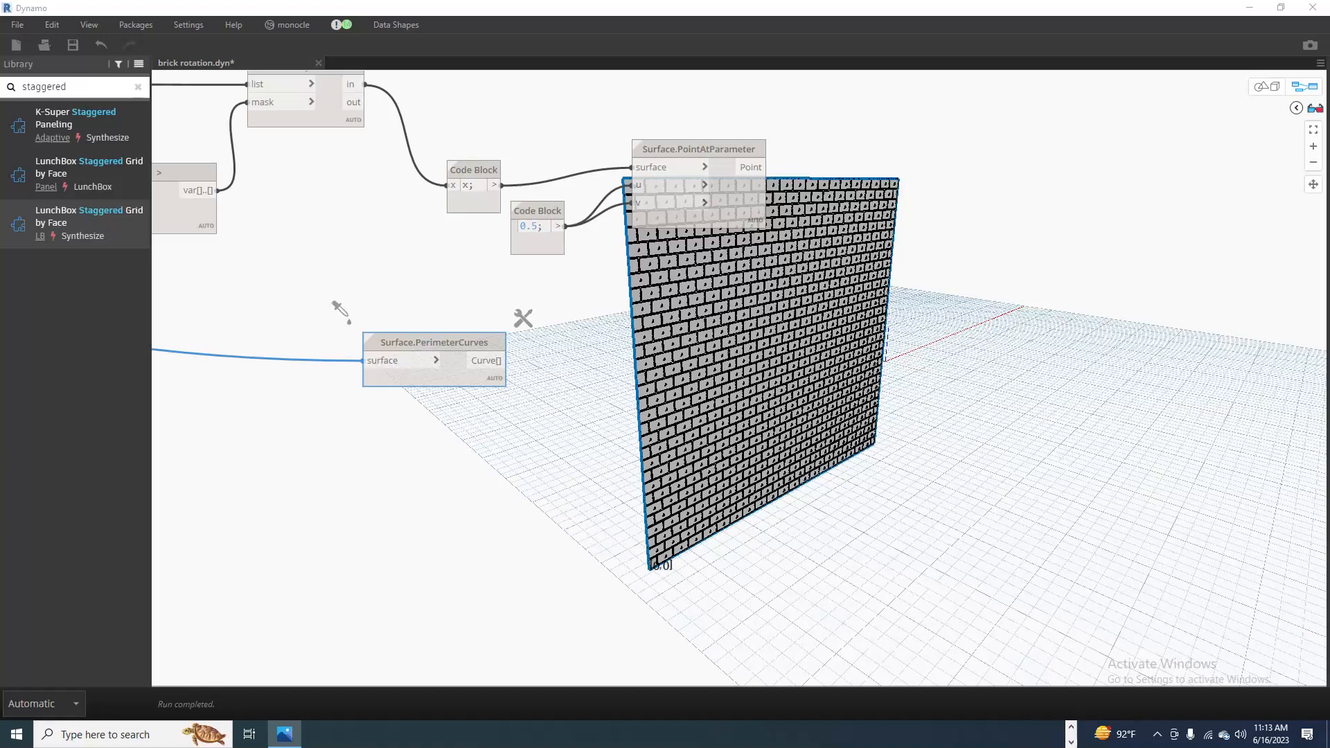
{"action": "right_click", "coordinate": [694, 388]}
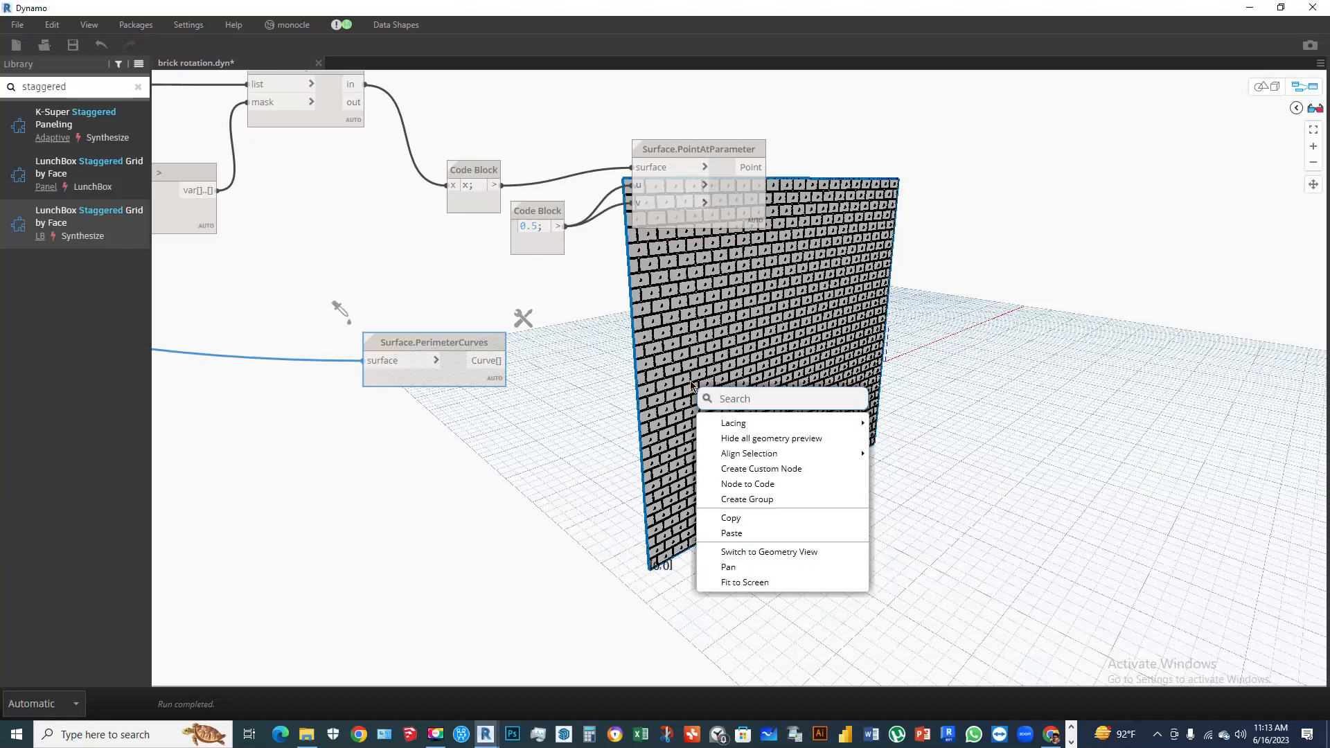
{"action": "type", "text": "get"}
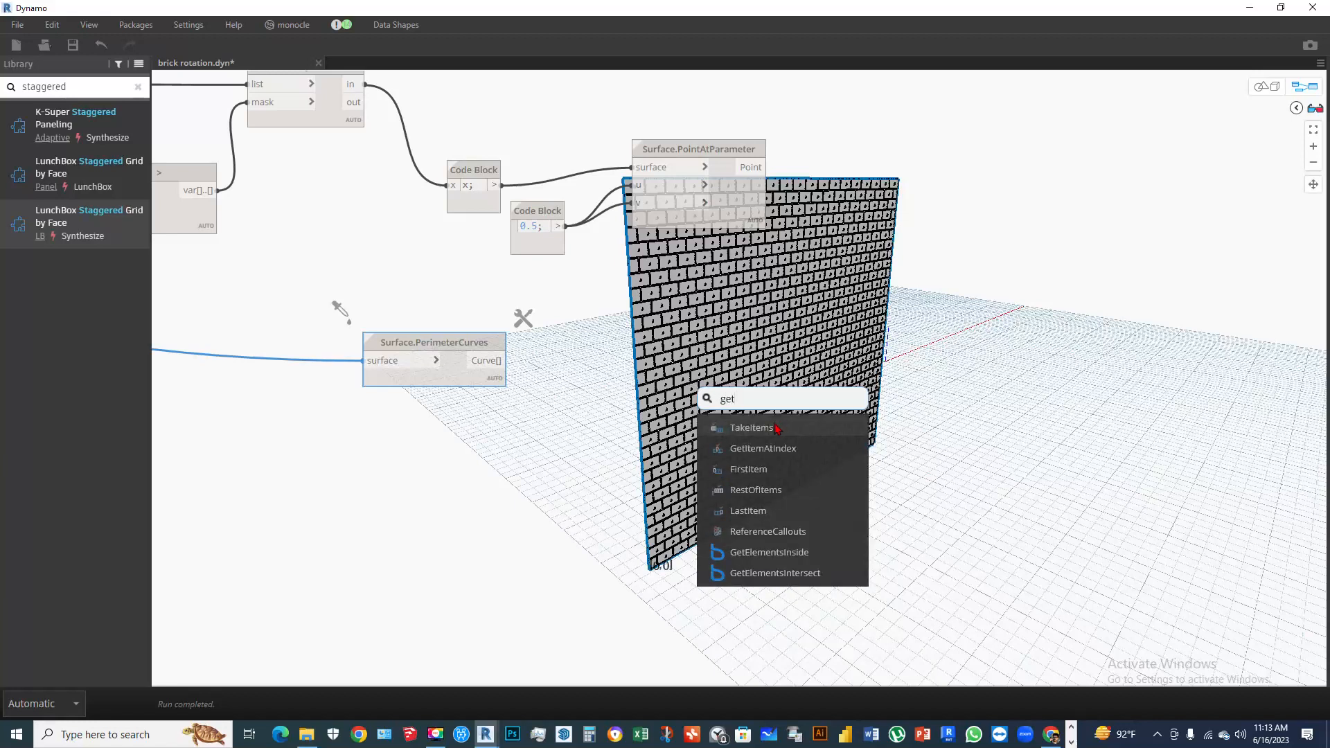
{"action": "left_click", "coordinate": [787, 450]}
{"action": "left_click_drag", "start_coordinate": [821, 458], "coordinate": [754, 375]}
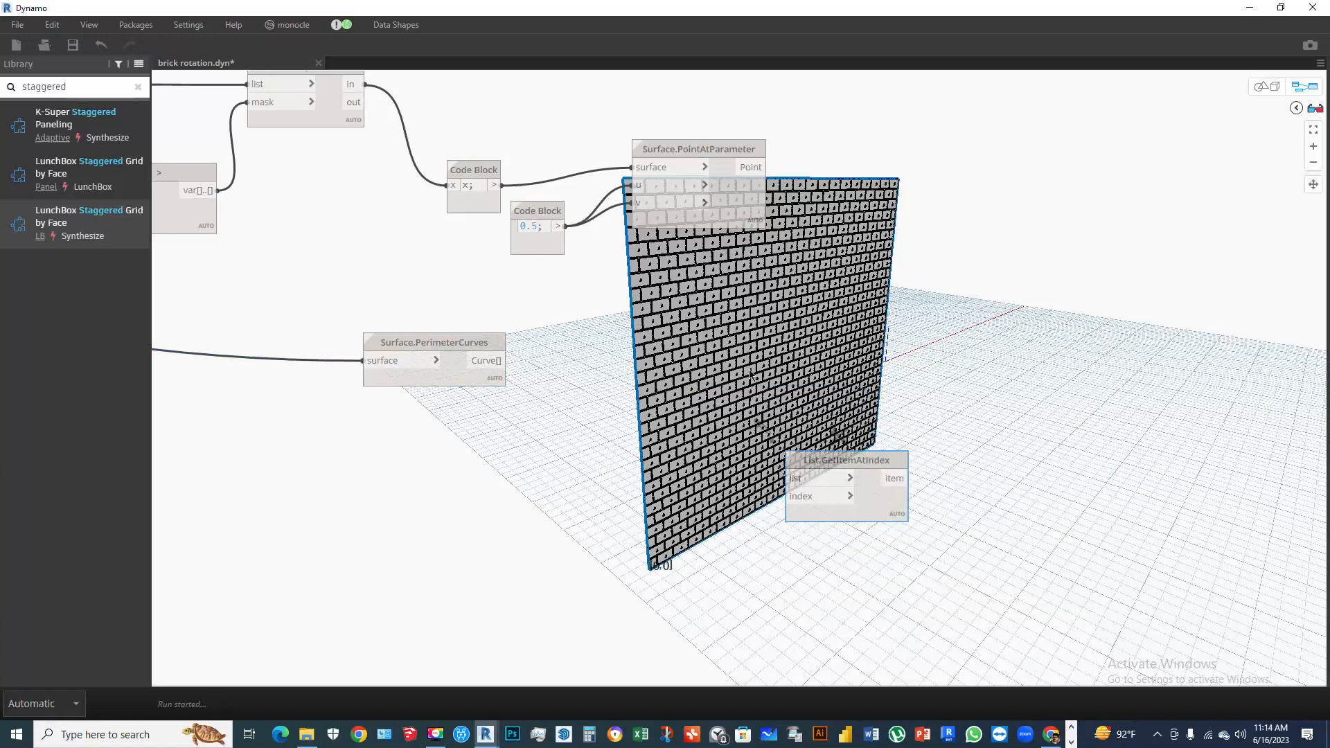
{"action": "left_click_drag", "start_coordinate": [502, 361], "coordinate": [719, 390]}
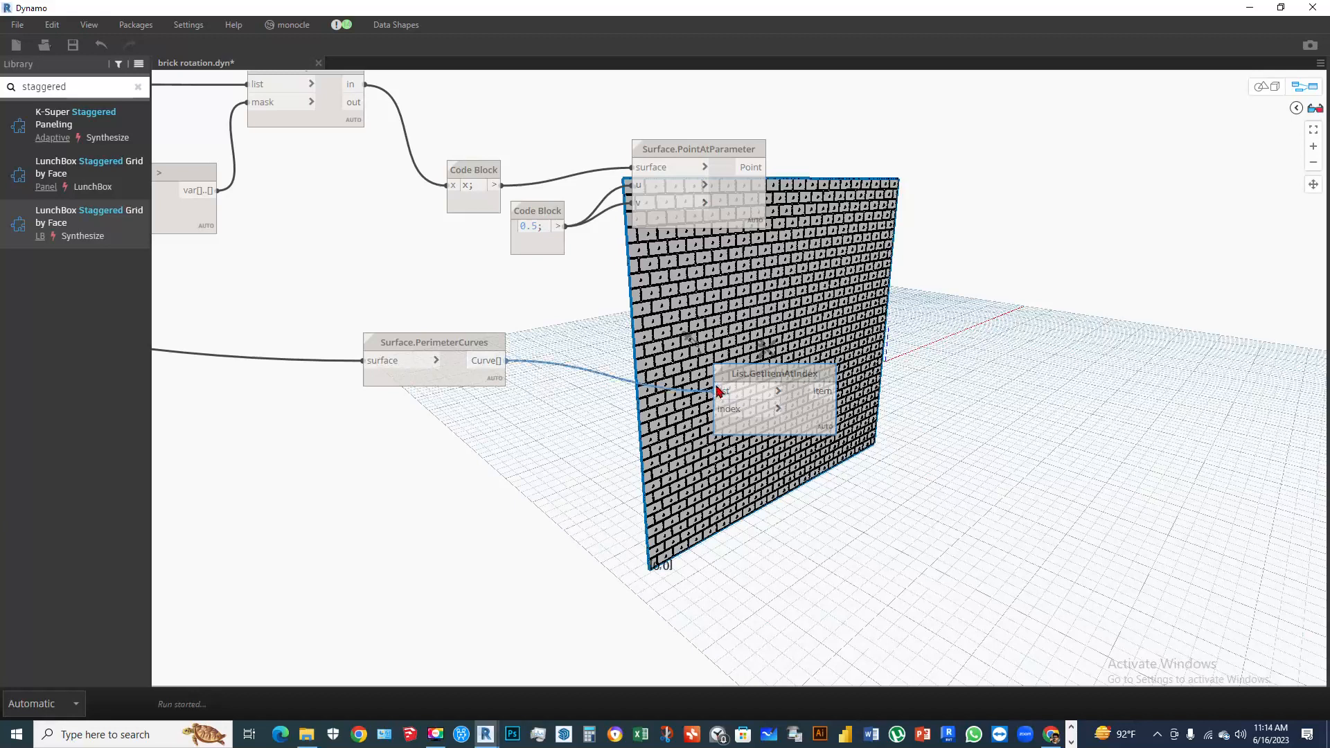
Add a Code Block containing 3; and connect it to the index input of List.GetItemAtIndex
{"action": "double_click", "coordinate": [545, 429]}
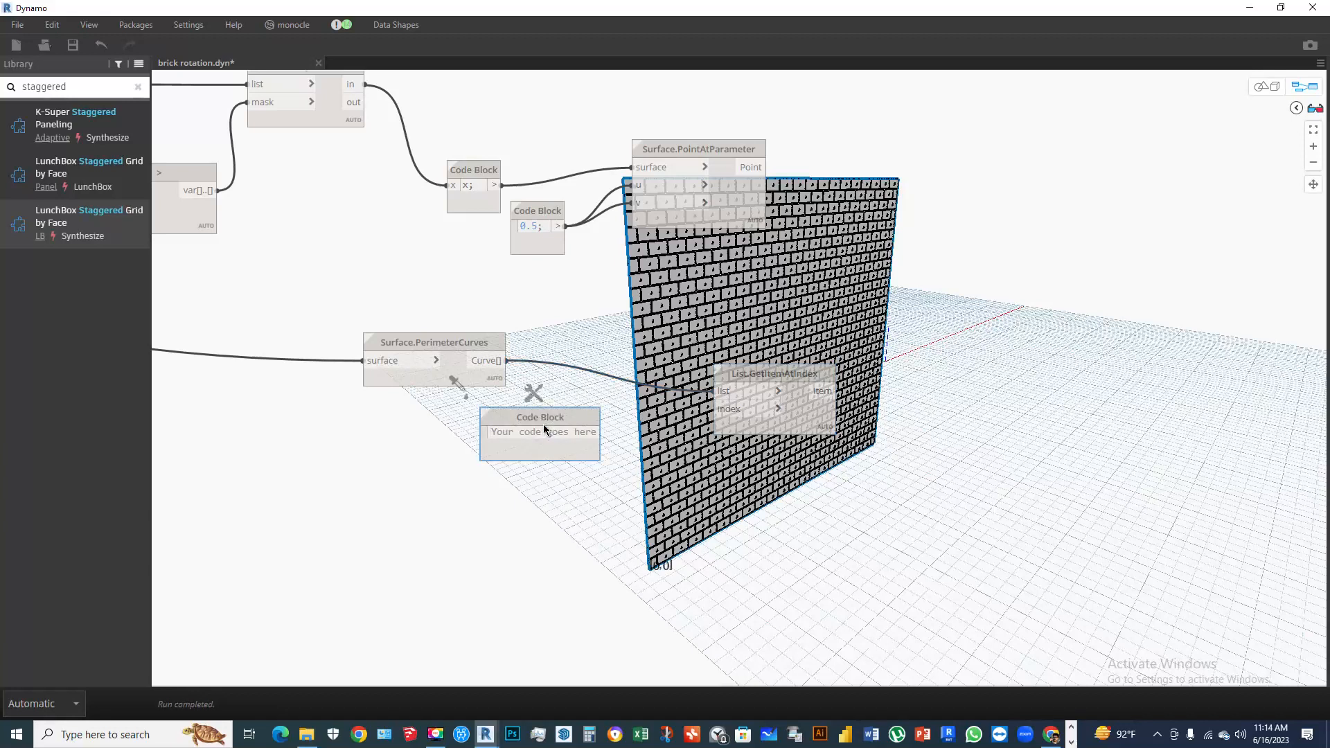
{"action": "type", "text": "0."}
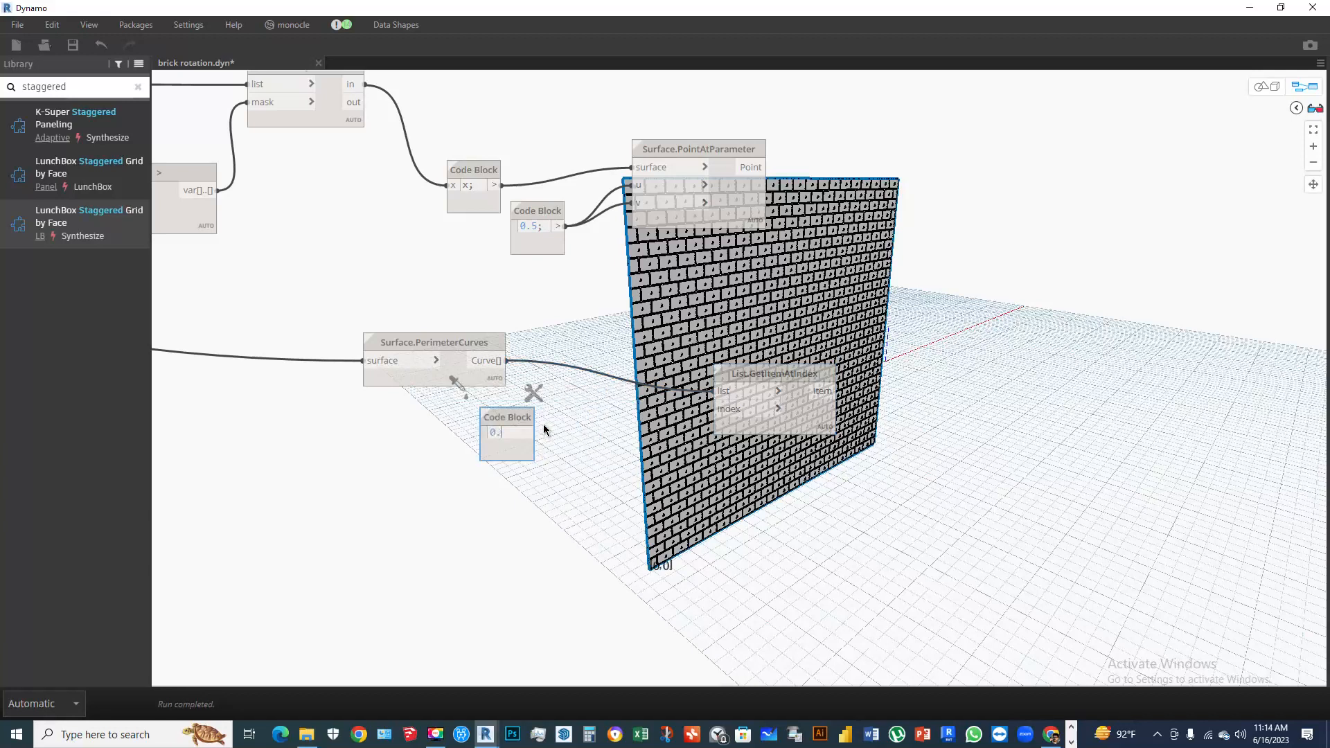
{"action": "key", "text": "BackSpace"}
{"action": "key", "text": "BackSpace"}
{"action": "type", "text": "3"}
{"action": "left_click", "coordinate": [632, 401]}
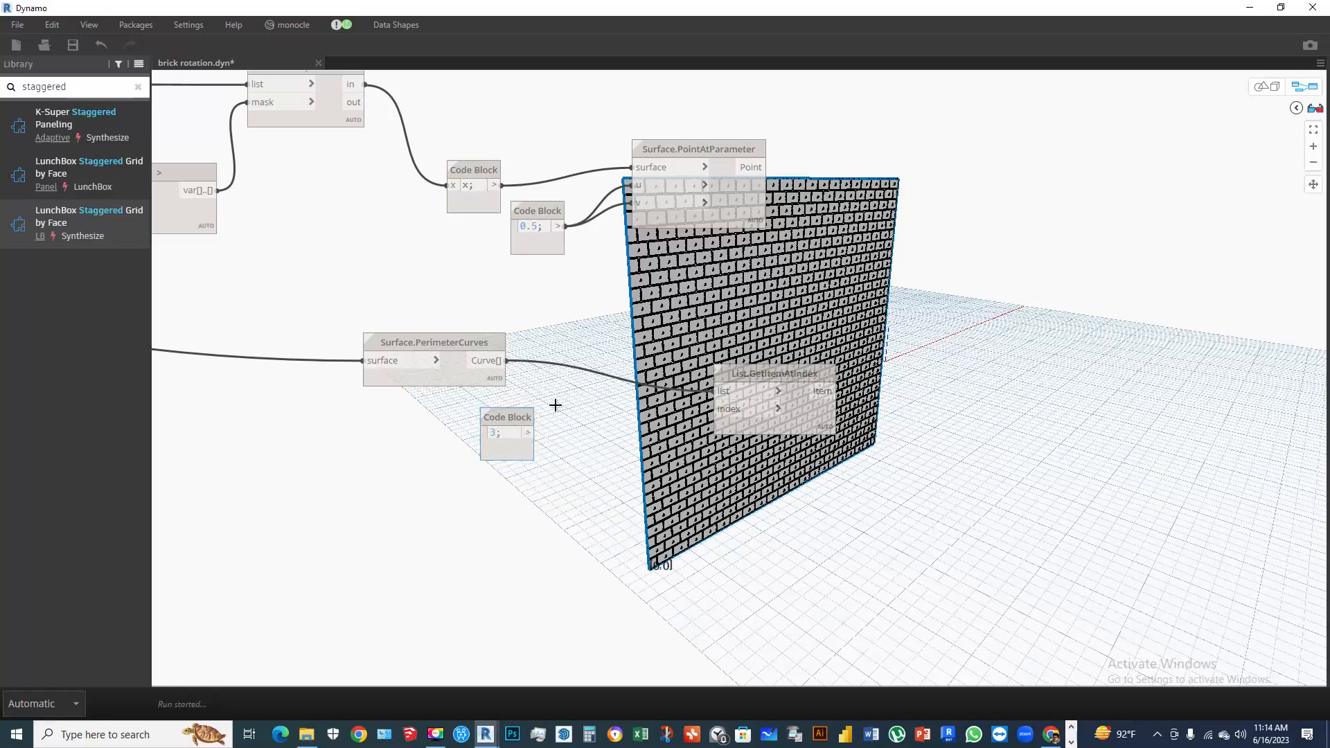
{"action": "left_click", "coordinate": [528, 432]}
{"action": "left_click", "coordinate": [759, 409]}
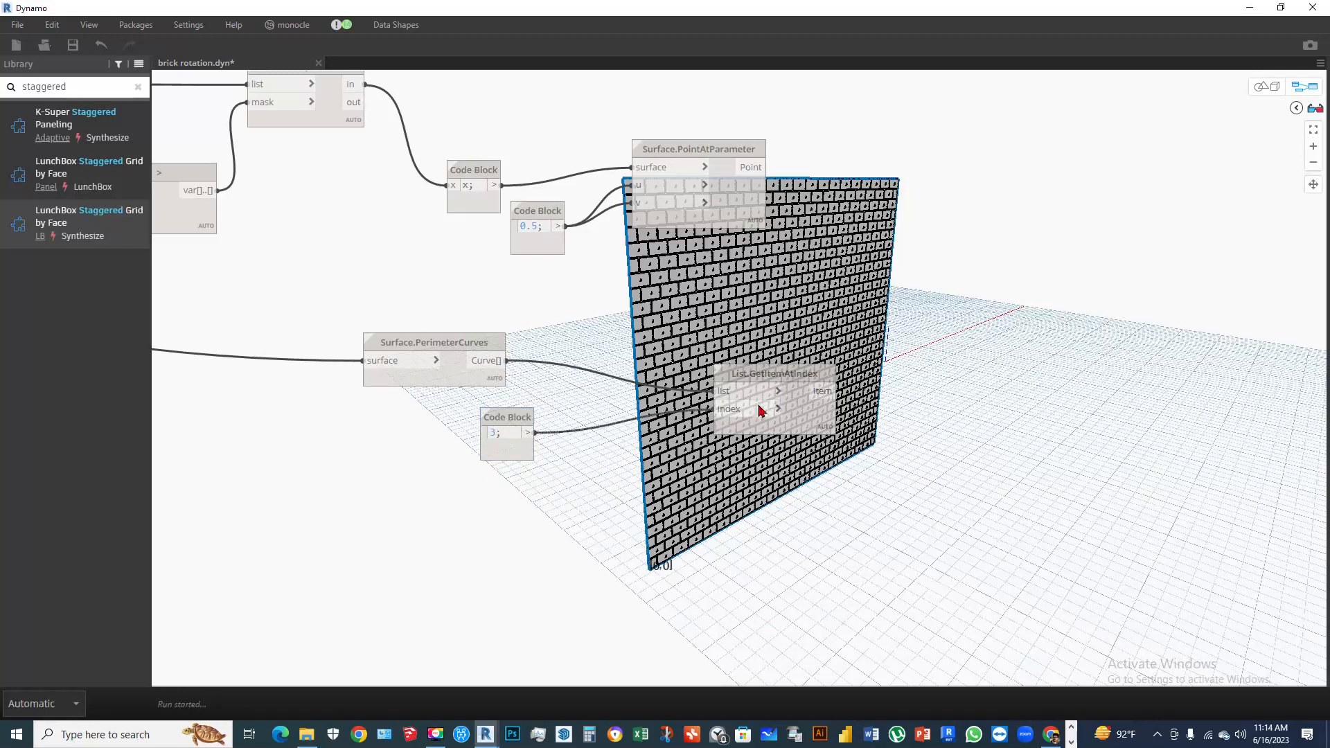
Turn off the geometry preview of Surface.PerimeterCurves and select the List.GetItemAtIndex node
{"action": "right_click", "coordinate": [469, 346]}
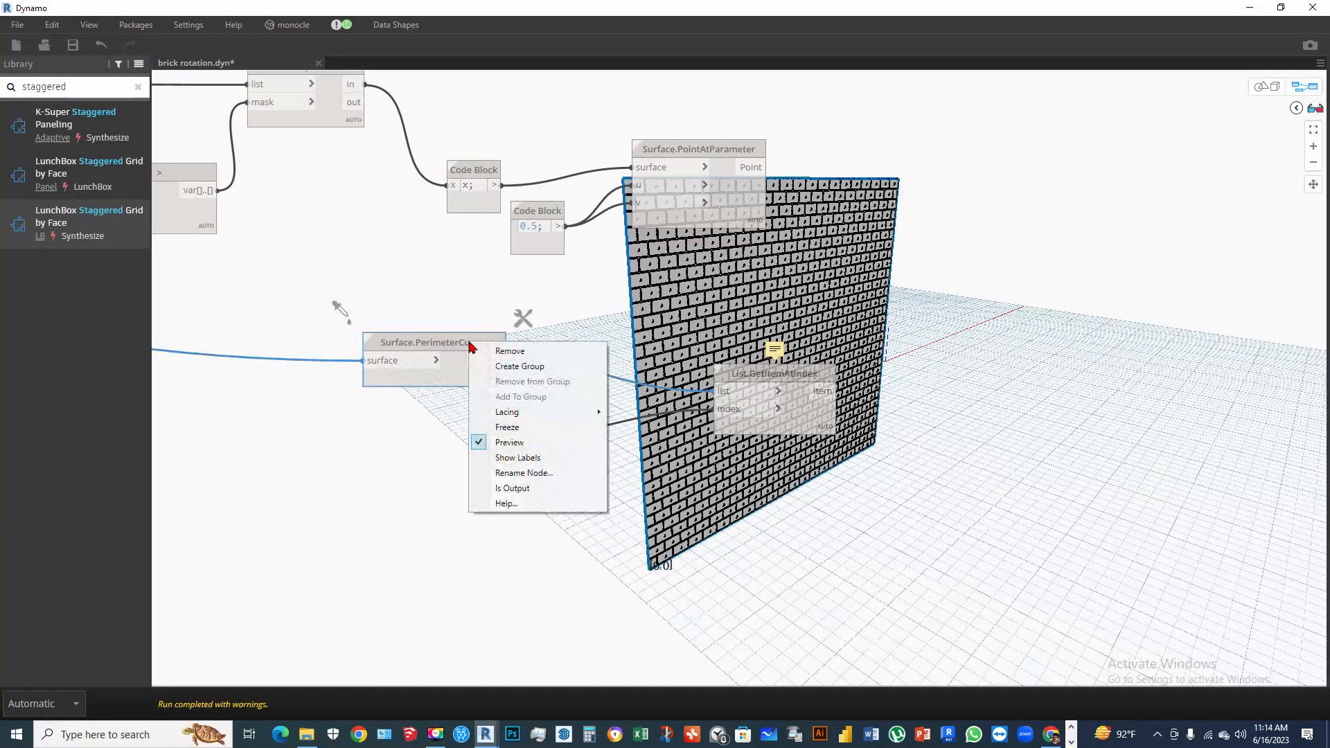
{"action": "left_click", "coordinate": [524, 443]}
{"action": "left_click", "coordinate": [812, 427]}
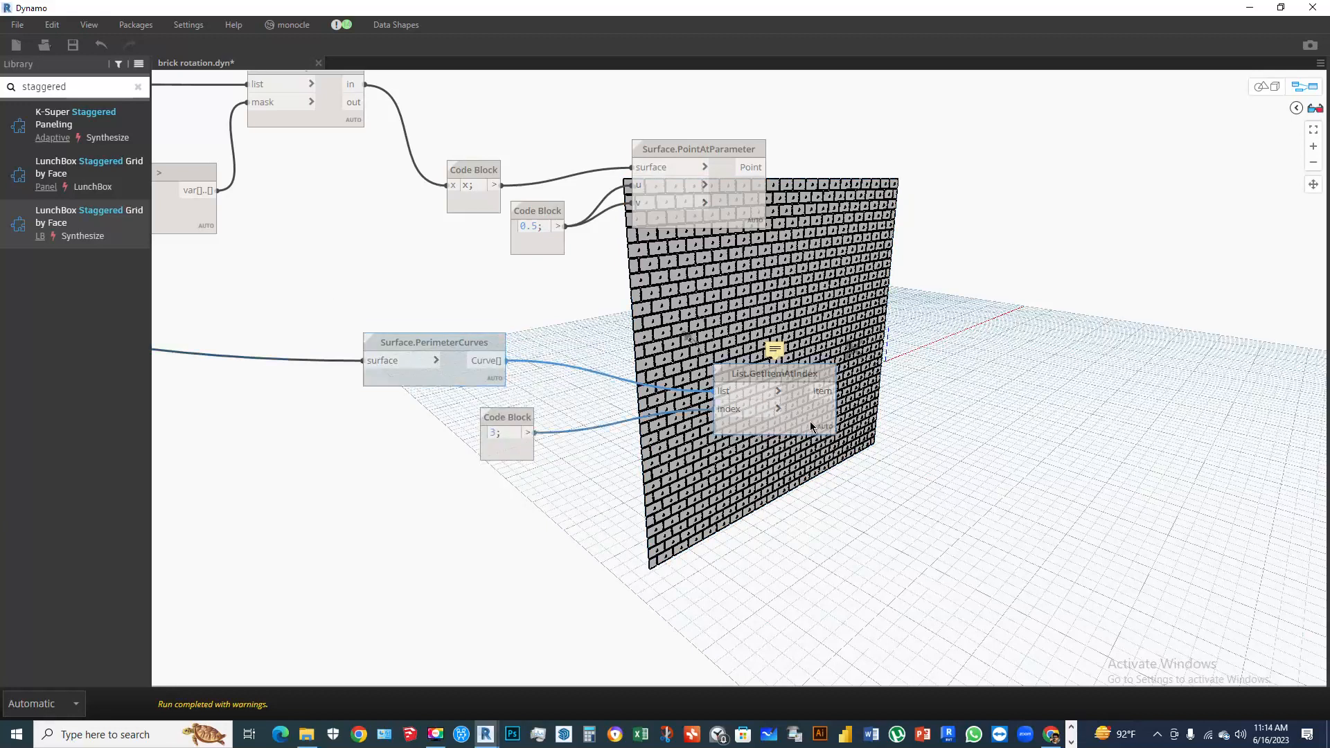
Try index 2 in the Code Block feeding List.GetItemAtIndex, and check the node's warning and output
{"action": "double_click", "coordinate": [494, 432]}
{"action": "type", "text": "2"}
{"action": "left_click", "coordinate": [475, 435]}
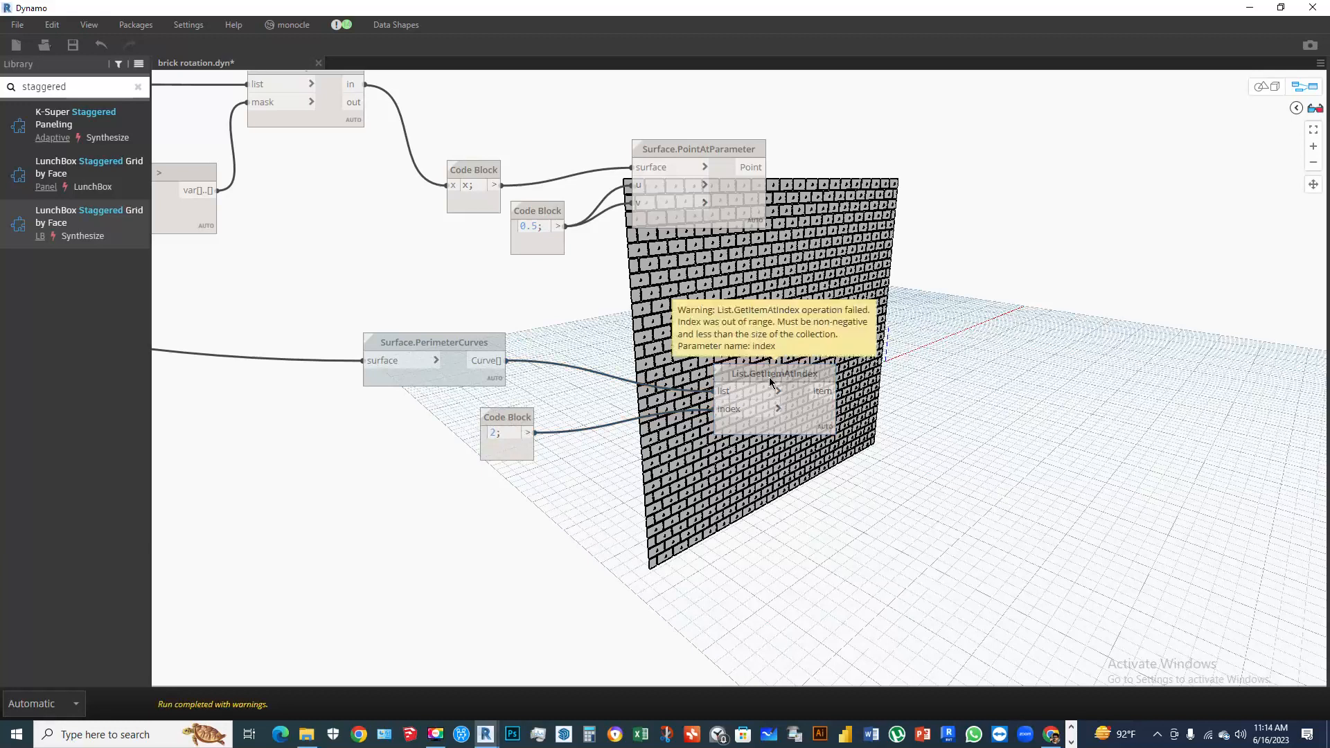
{"action": "mouse_move", "coordinate": [777, 346]}
{"action": "mouse_move", "coordinate": [829, 449]}
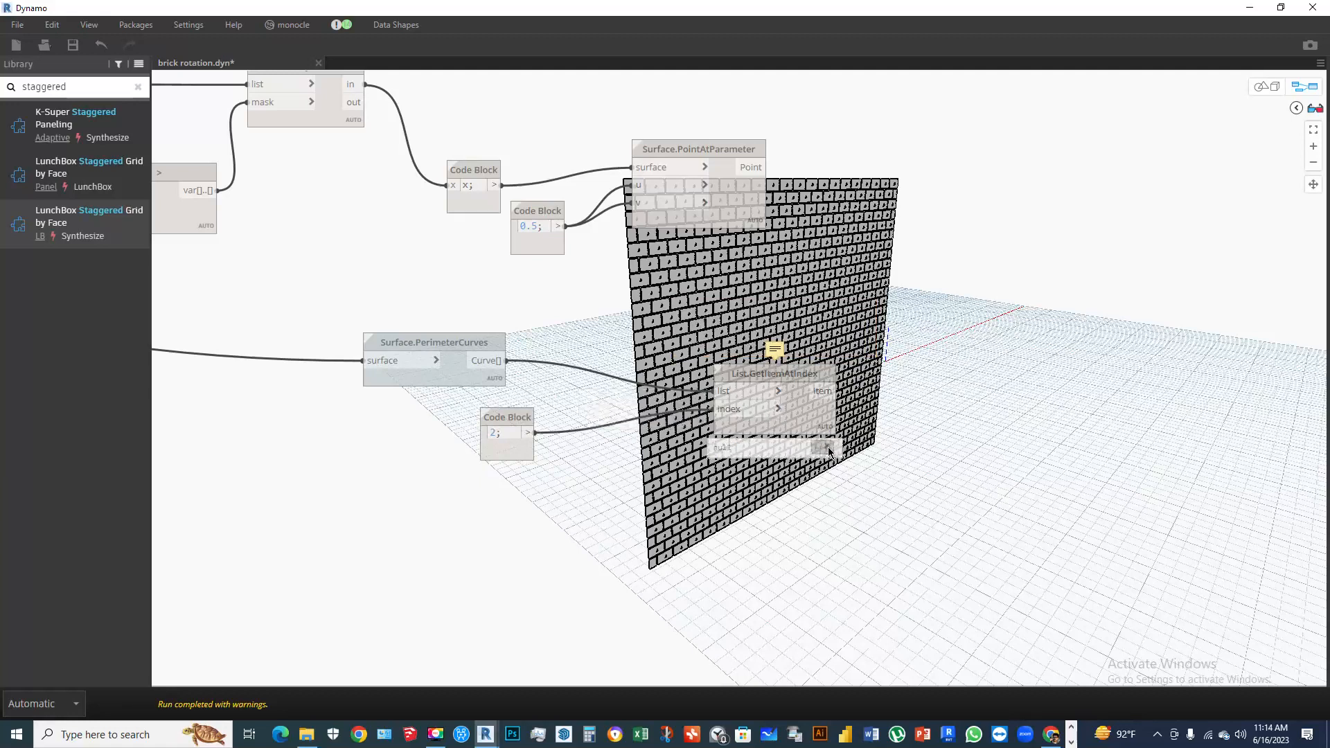
{"action": "mouse_move", "coordinate": [496, 400]}
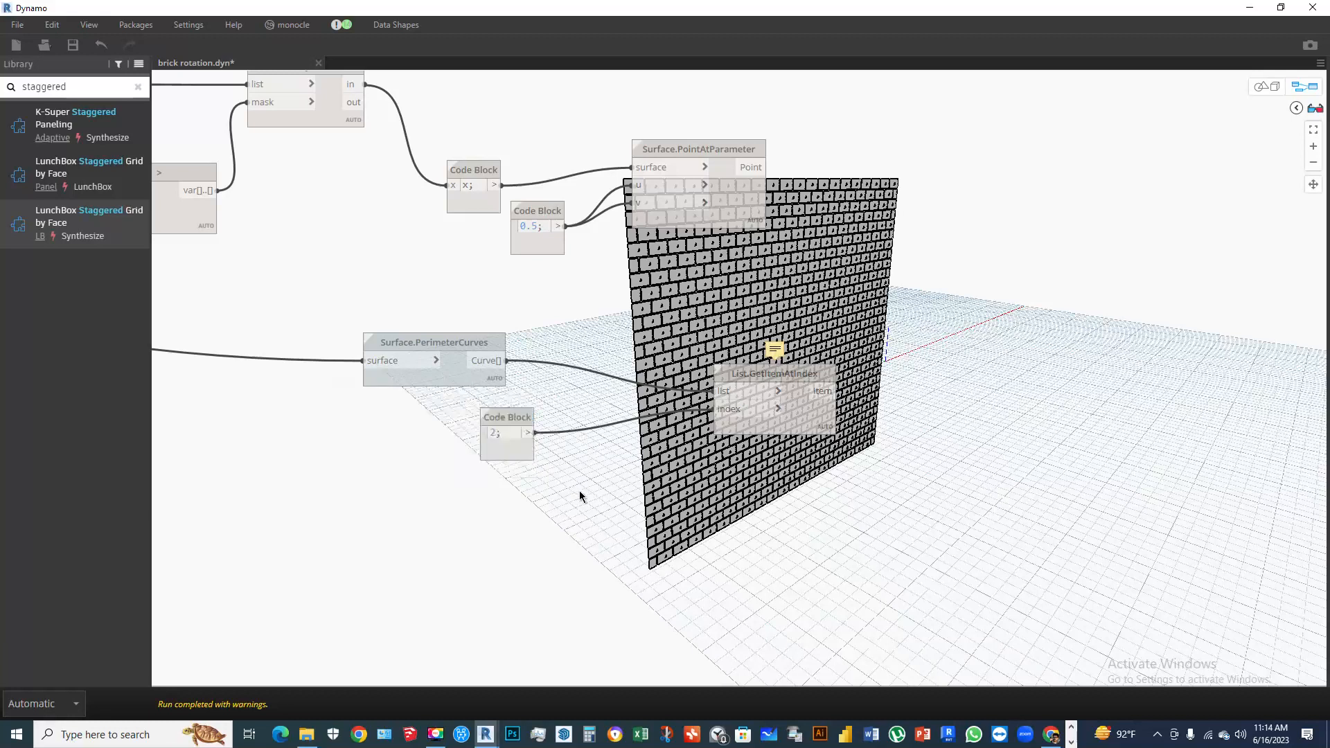
Try index 0 in the Code Block feeding List.GetItemAtIndex
{"action": "mouse_move", "coordinate": [492, 433]}
{"action": "double_click", "coordinate": [492, 433]}
{"action": "type", "text": "0"}
{"action": "left_click", "coordinate": [460, 449]}
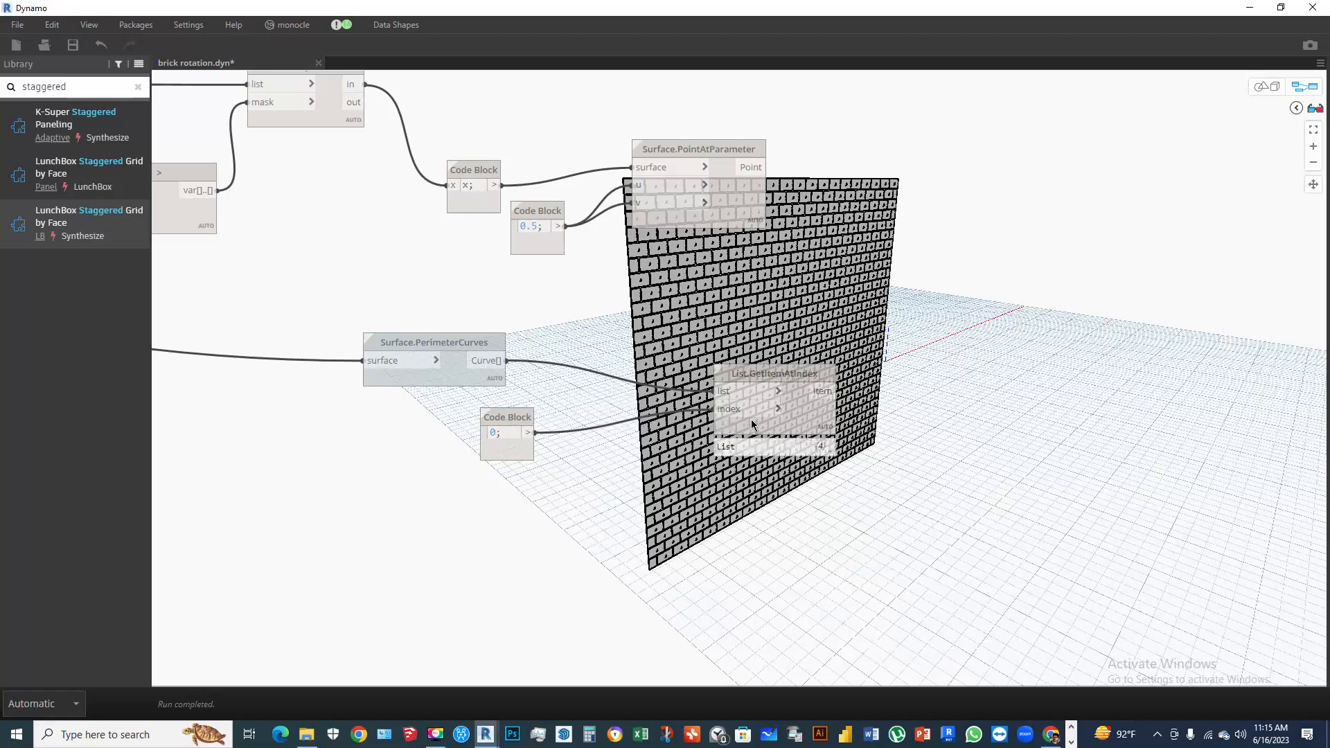
{"action": "left_click", "coordinate": [780, 393]}
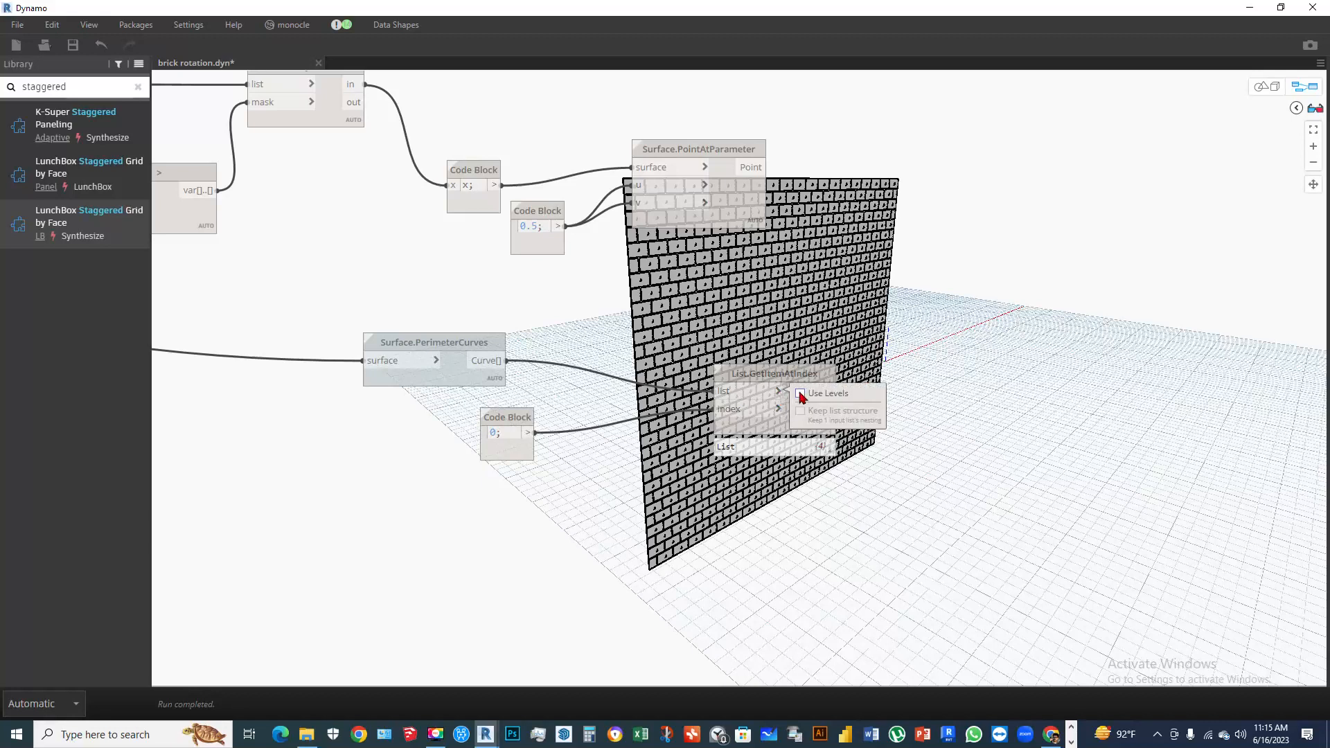
{"action": "left_click", "coordinate": [801, 394]}
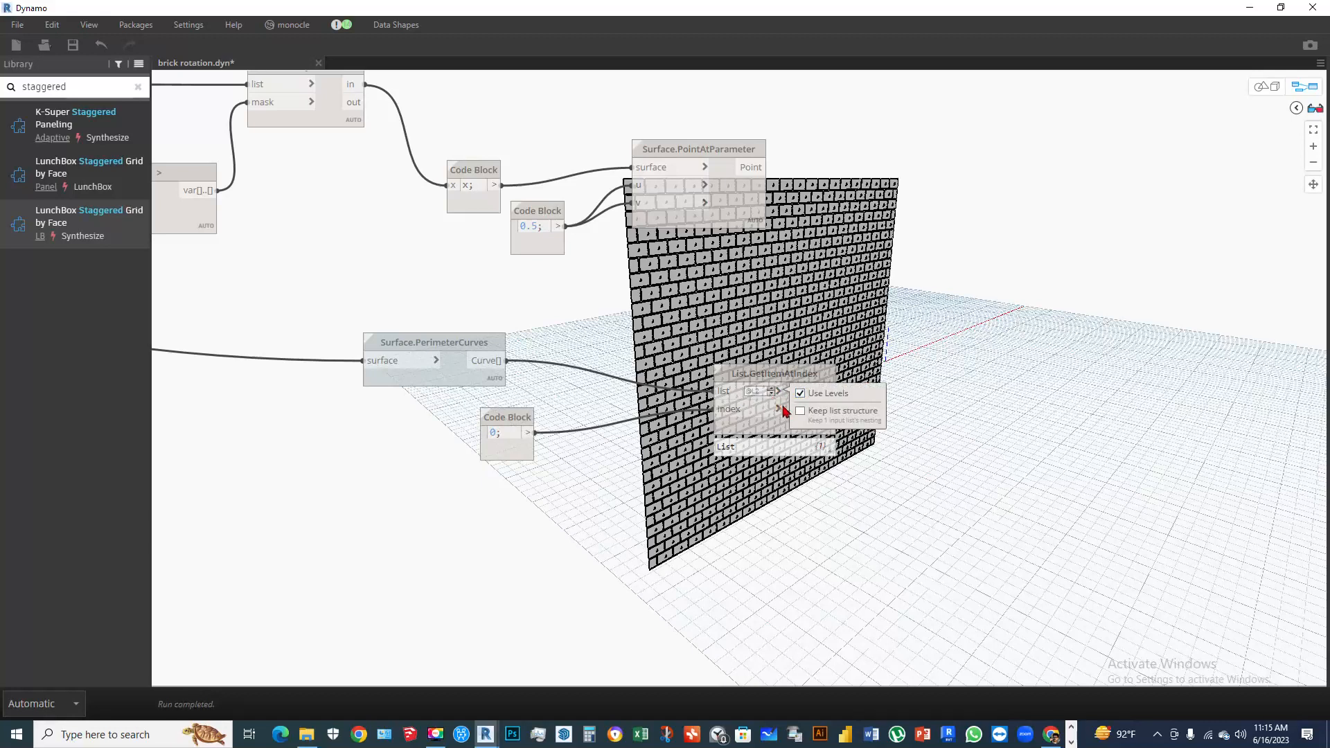
{"action": "left_click", "coordinate": [778, 430]}
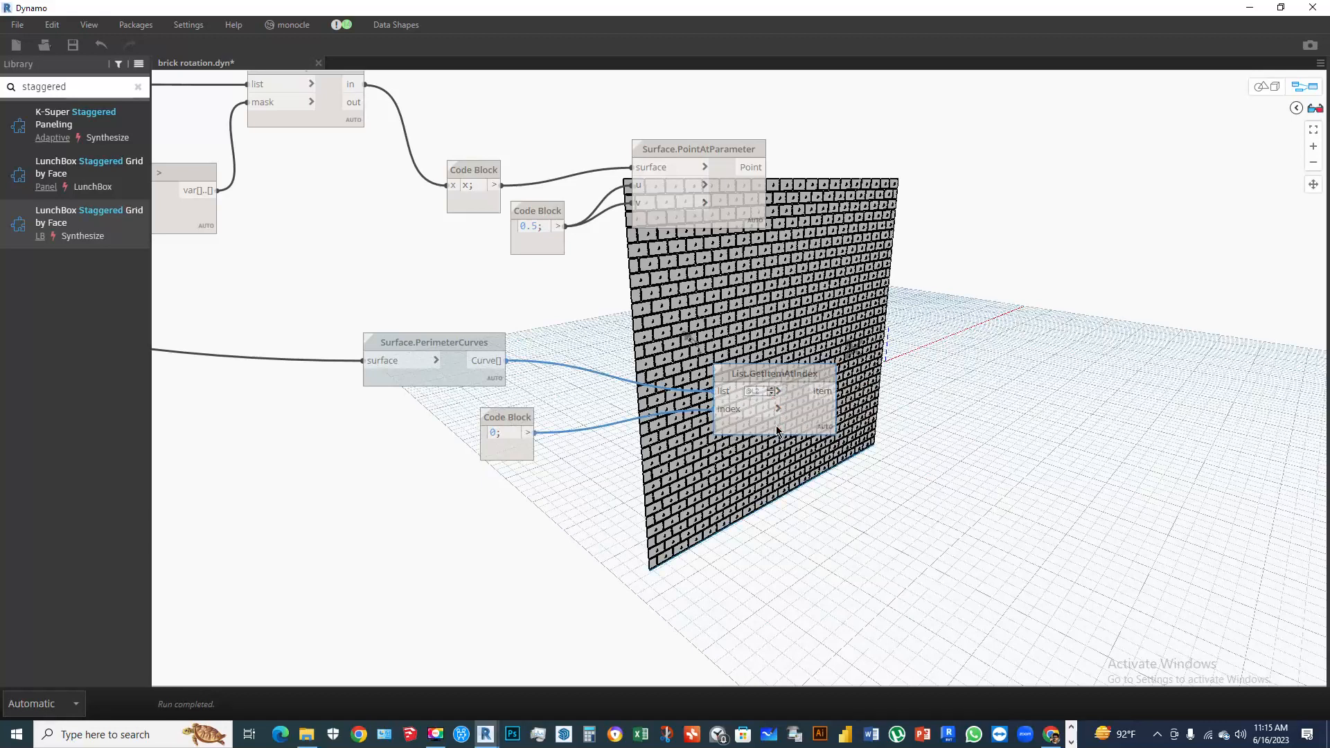
{"action": "middle_click_drag", "start_coordinate": [792, 500], "coordinate": [977, 317]}
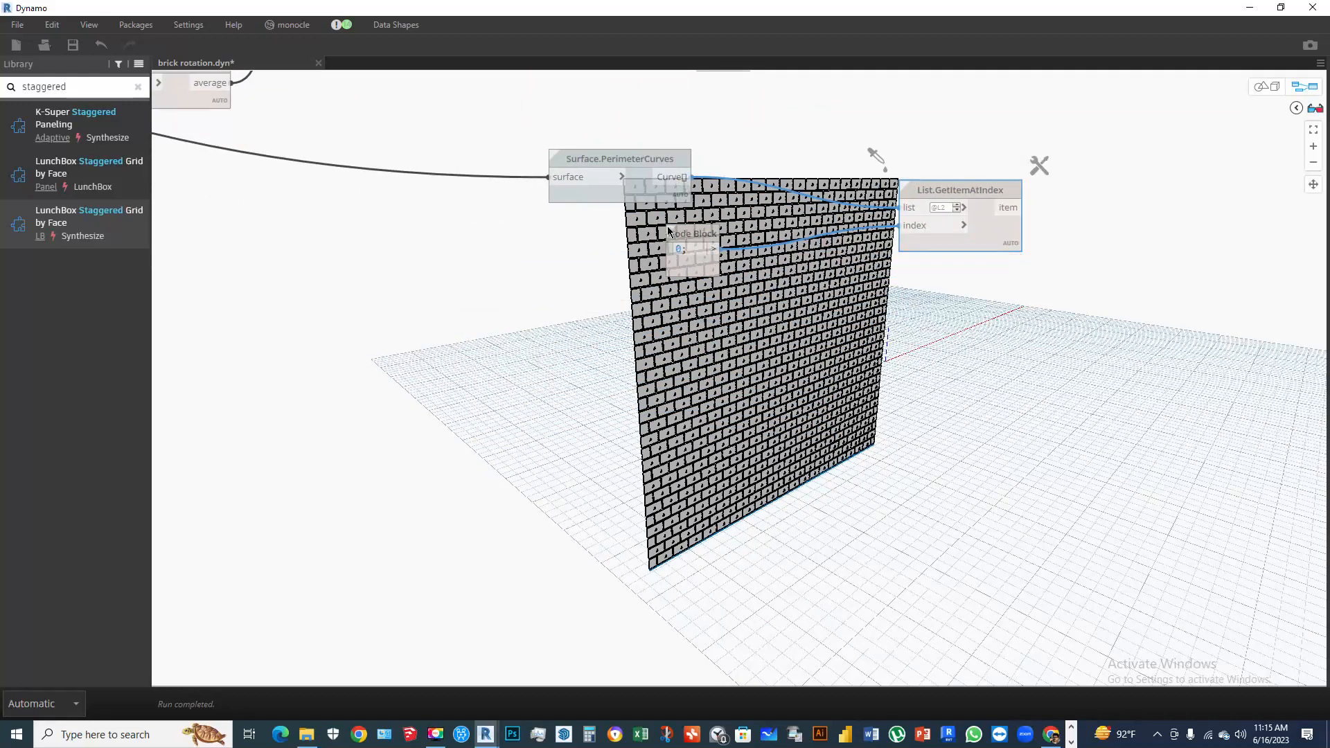
Try index 1 in the Code Block and highlight the wall edge it picks
{"action": "double_click", "coordinate": [679, 248]}
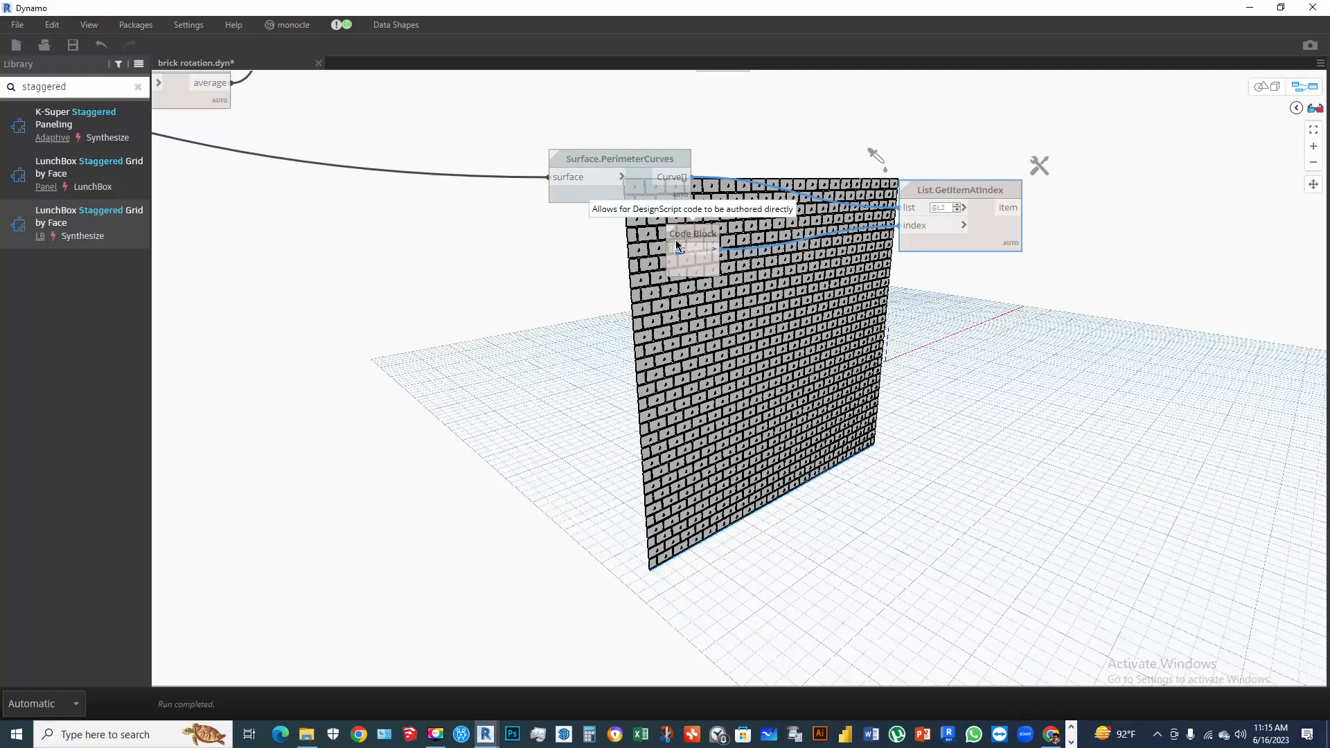
{"action": "left_click", "coordinate": [733, 347]}
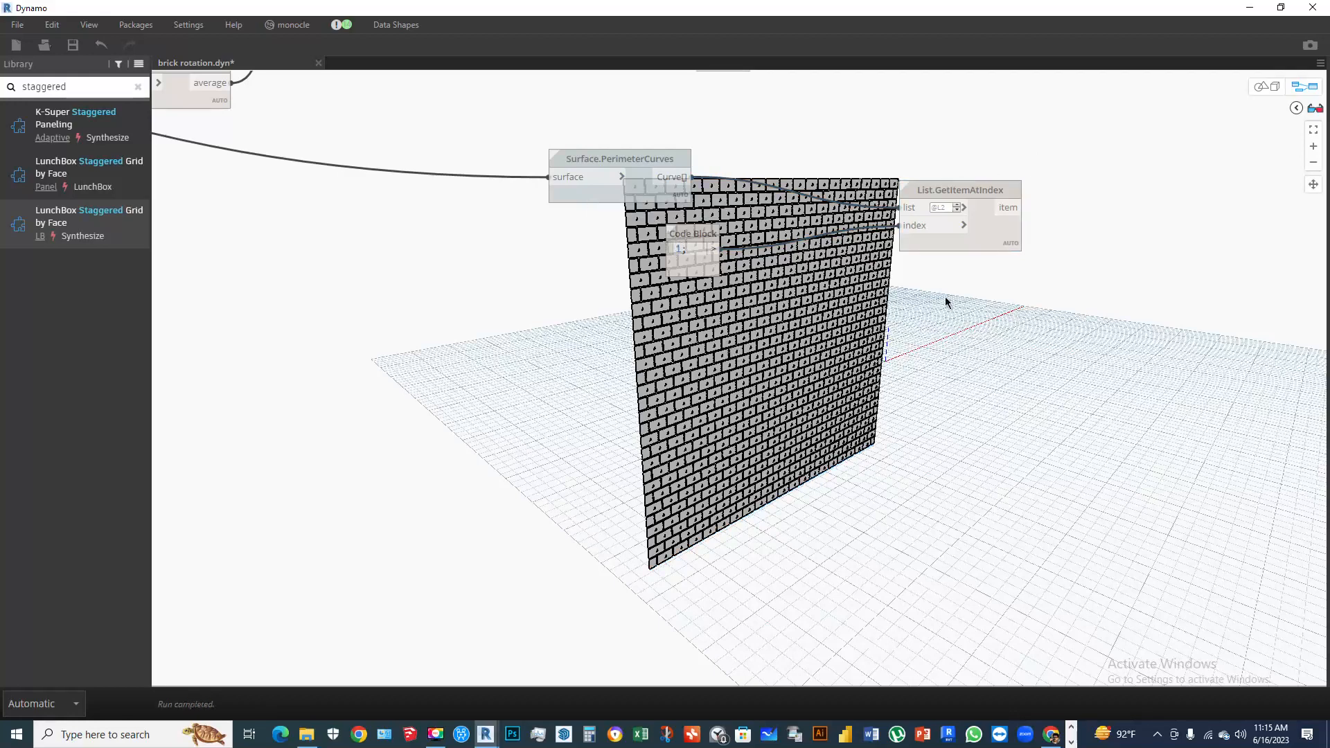
{"action": "left_click", "coordinate": [992, 247]}
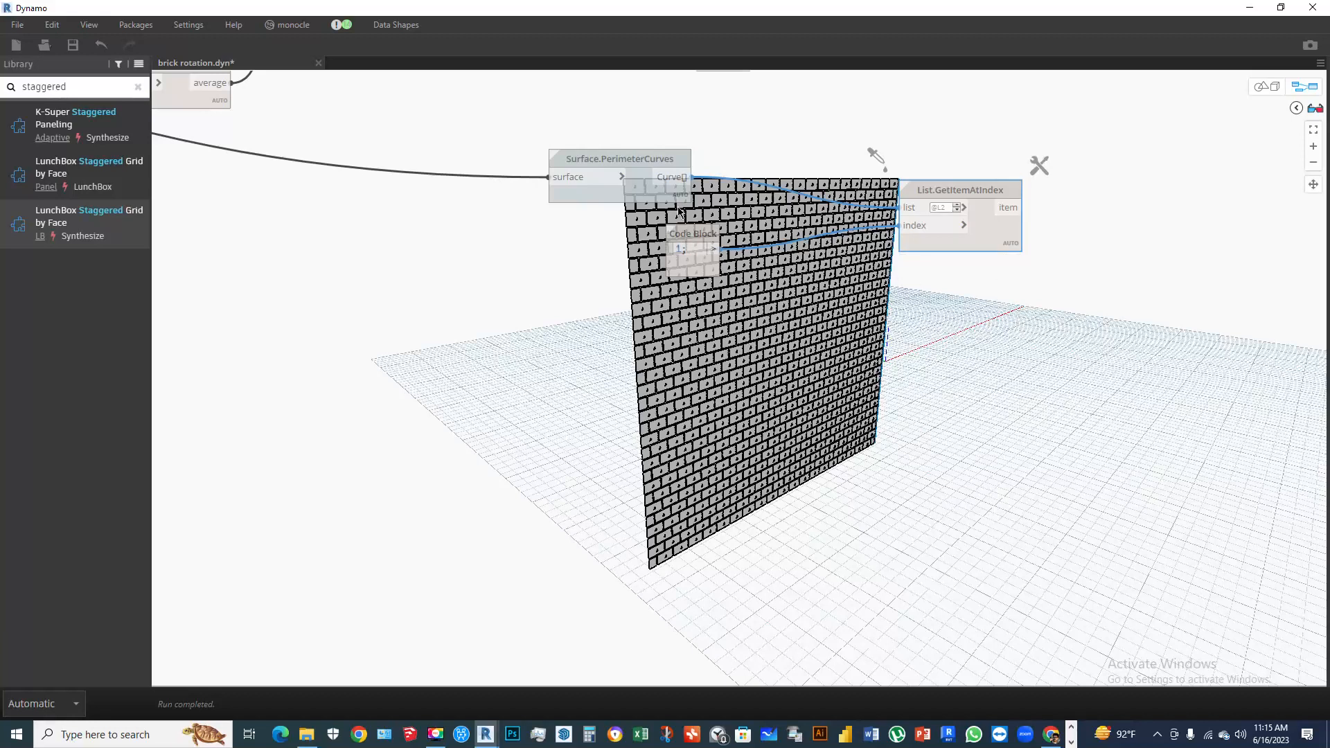
Set the index Code Block to 3 and select List.GetItemAtIndex to highlight the vertical wall edge it picks
{"action": "double_click", "coordinate": [681, 249]}
{"action": "type", "text": "3"}
{"action": "left_click", "coordinate": [638, 360]}
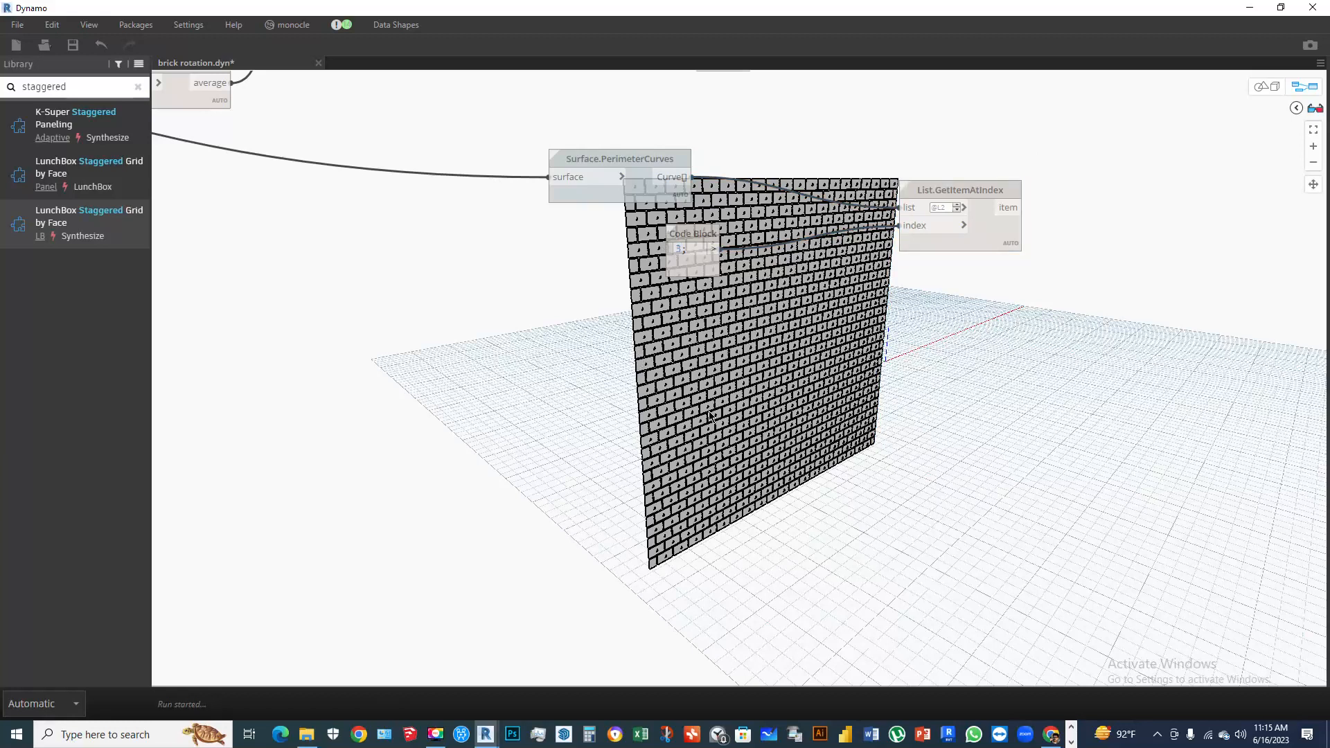
{"action": "left_click", "coordinate": [994, 239]}
{"action": "middle_click_drag", "start_coordinate": [1064, 405], "coordinate": [625, 424]}
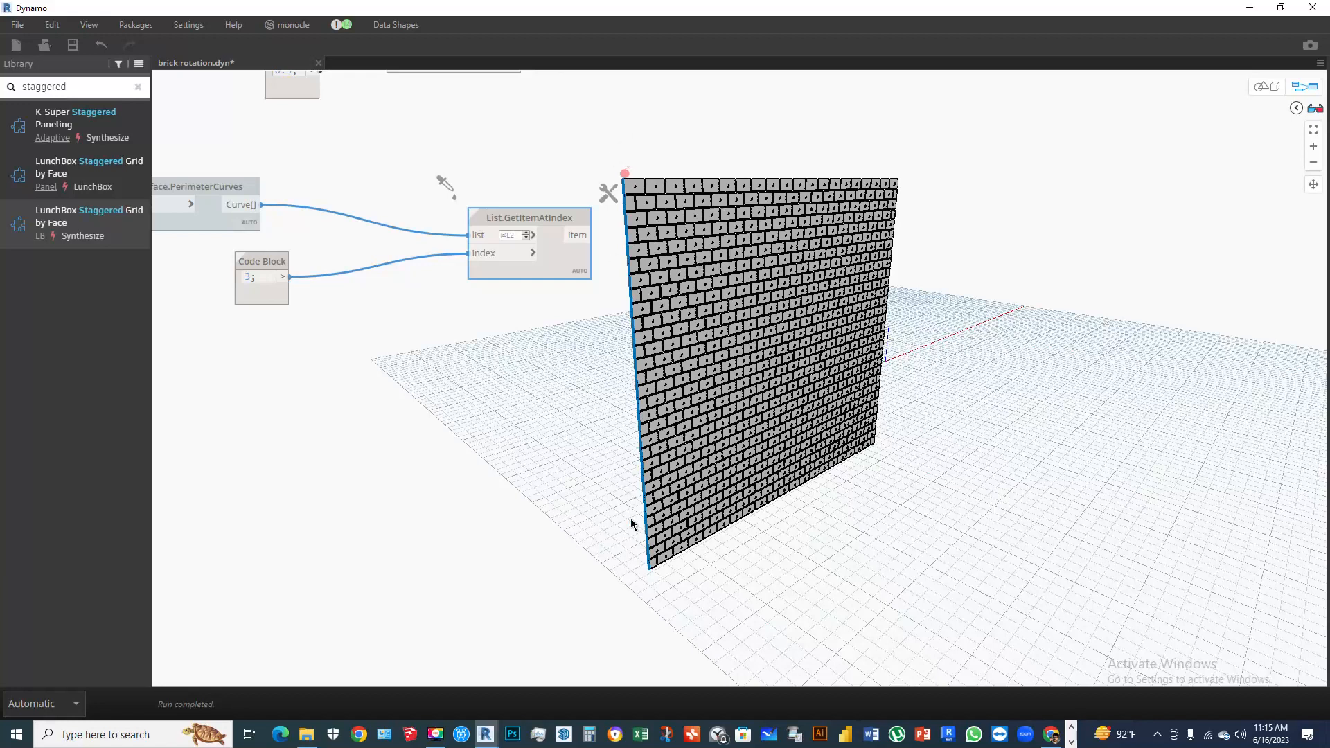
{"action": "mouse_move", "coordinate": [572, 261]}
{"action": "scroll", "coordinate": [675, 474], "scroll_direction": "down", "scroll_amount": 5}
{"action": "scroll", "coordinate": [657, 236], "scroll_direction": "up", "scroll_amount": 5}
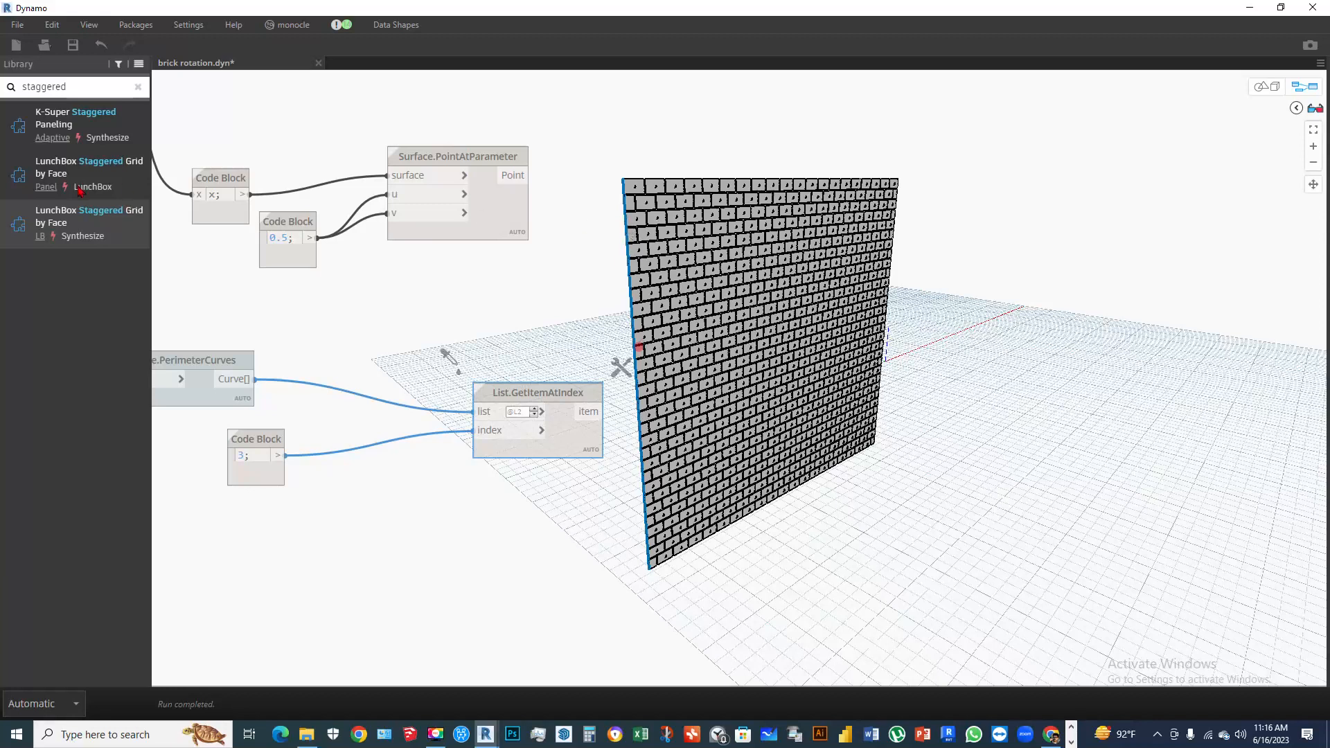
Search the node library for "geometry dista" and add a Geometry.DistanceTo node beyond Surface.PointAtParameter
{"action": "right_click", "coordinate": [754, 153]}
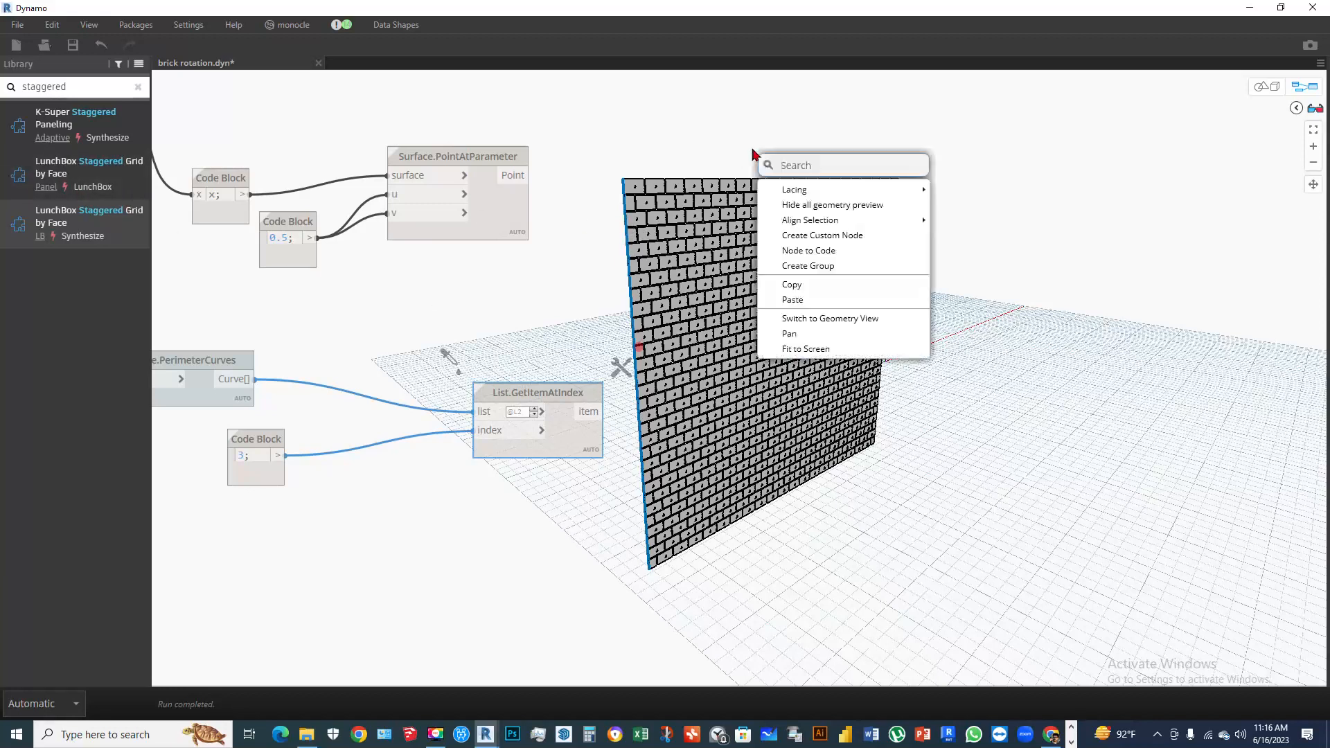
{"action": "left_click", "coordinate": [675, 216]}
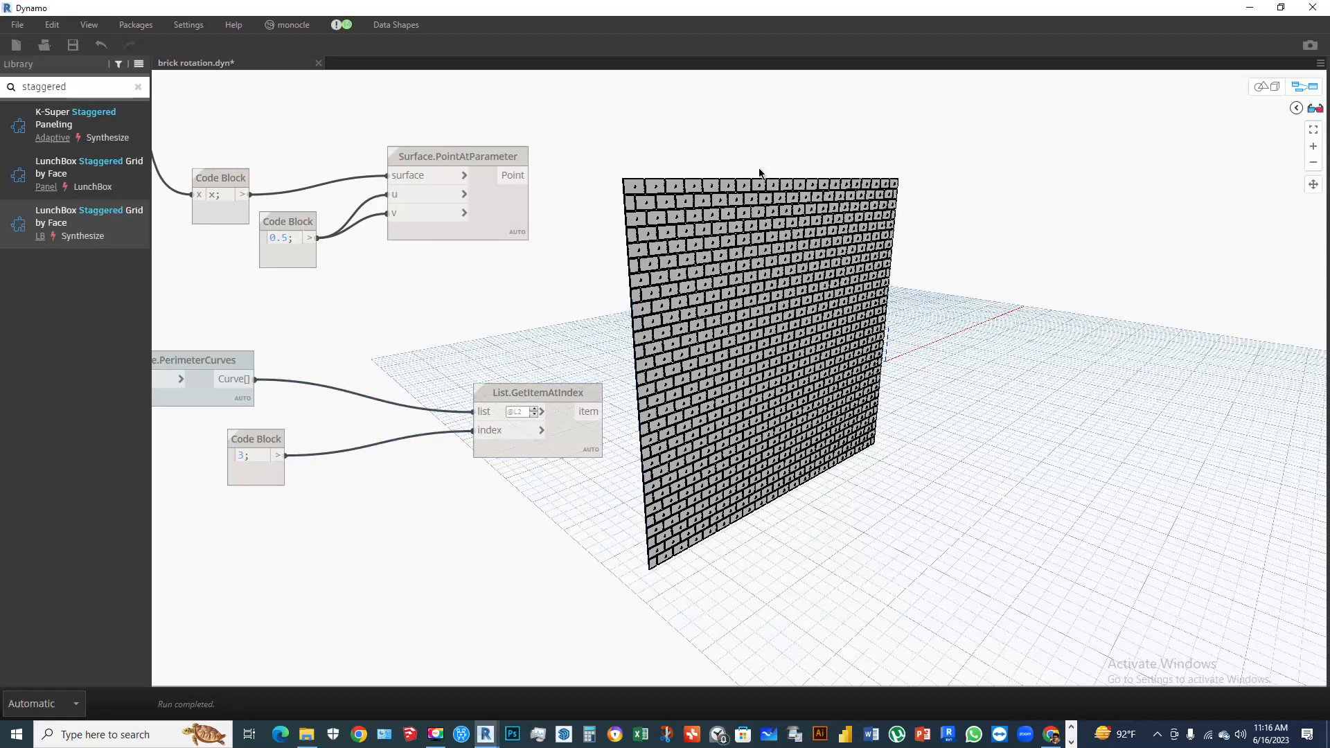
{"action": "right_click", "coordinate": [759, 173]}
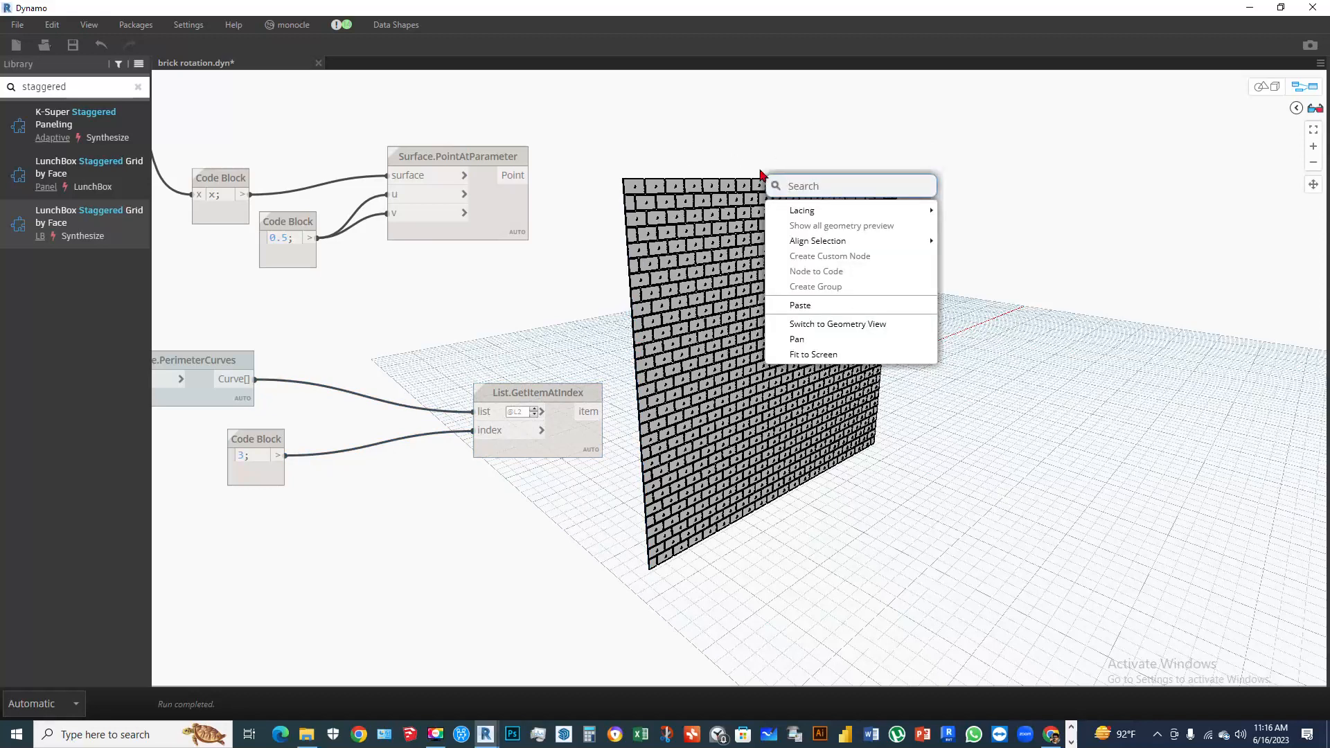
{"action": "type", "text": "g"}
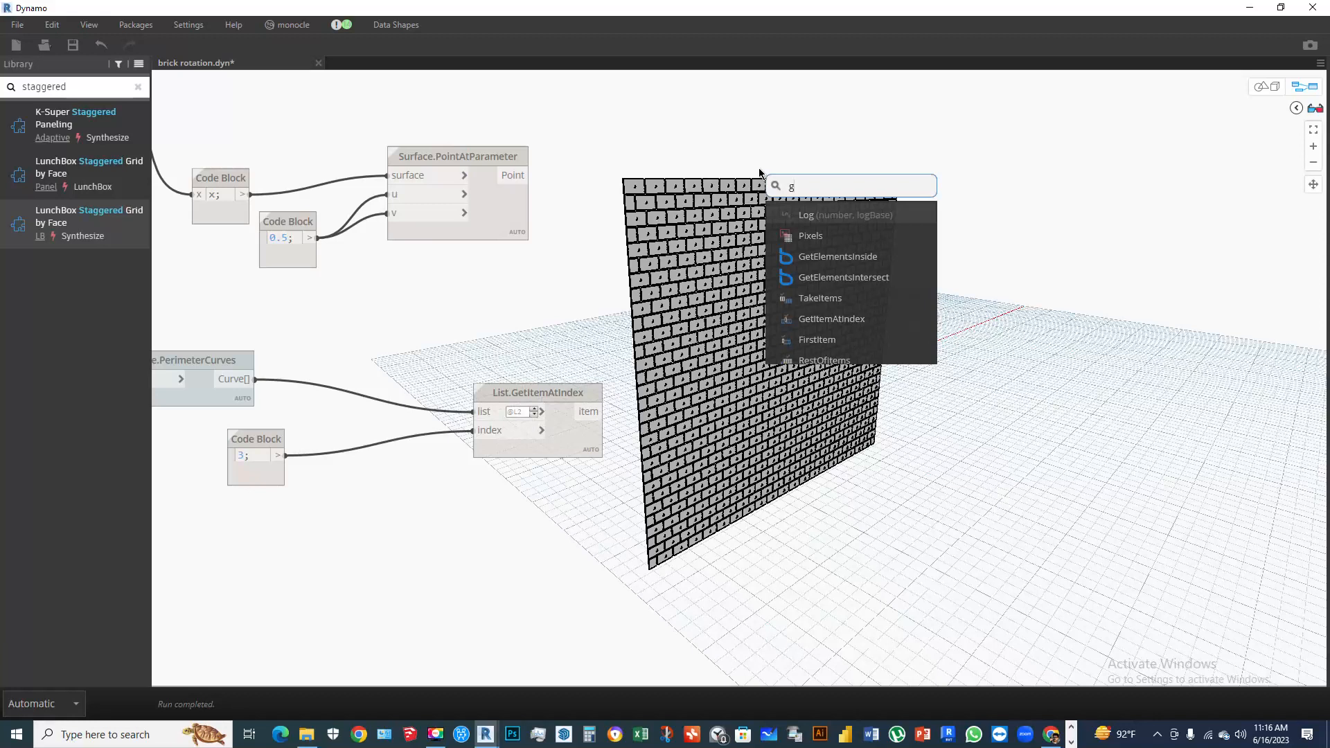
{"action": "type", "text": "eometry di"}
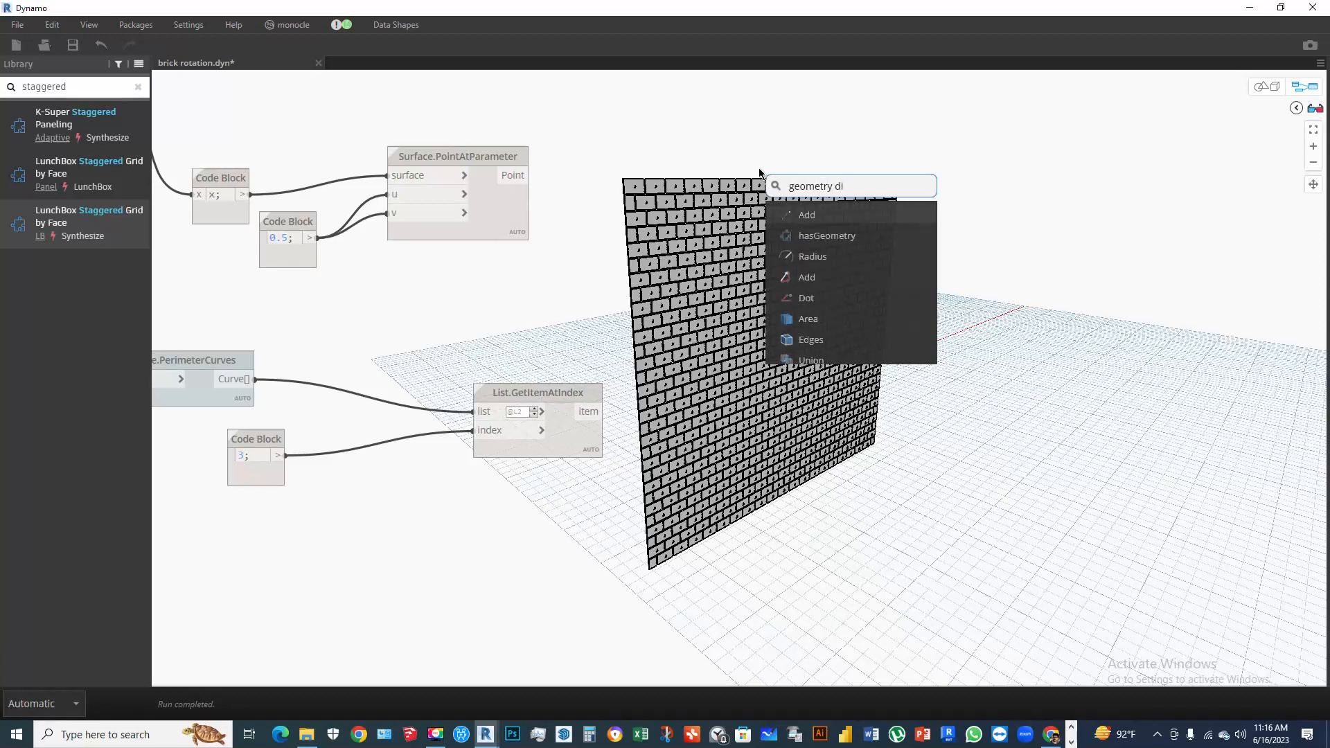
{"action": "scroll", "coordinate": [869, 282], "scroll_direction": "down", "scroll_amount": 5}
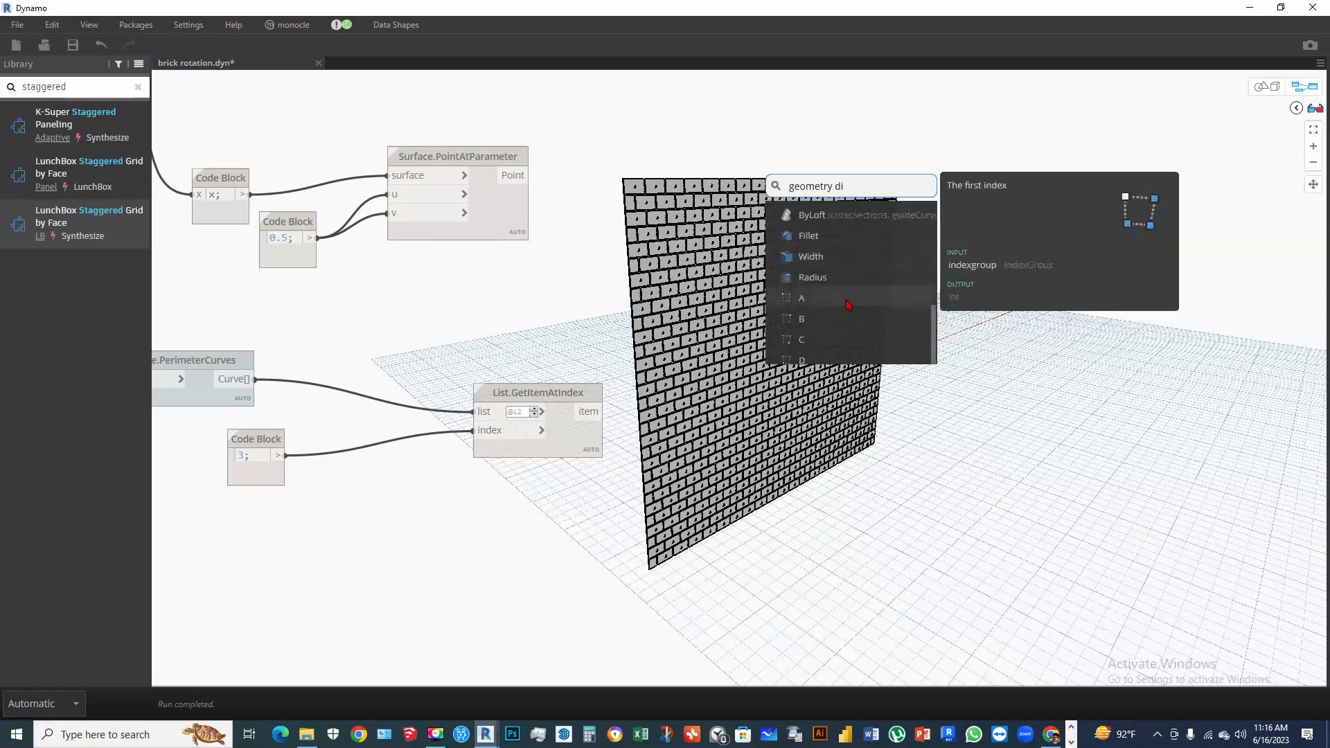
{"action": "scroll", "coordinate": [843, 291], "scroll_direction": "up", "scroll_amount": 5}
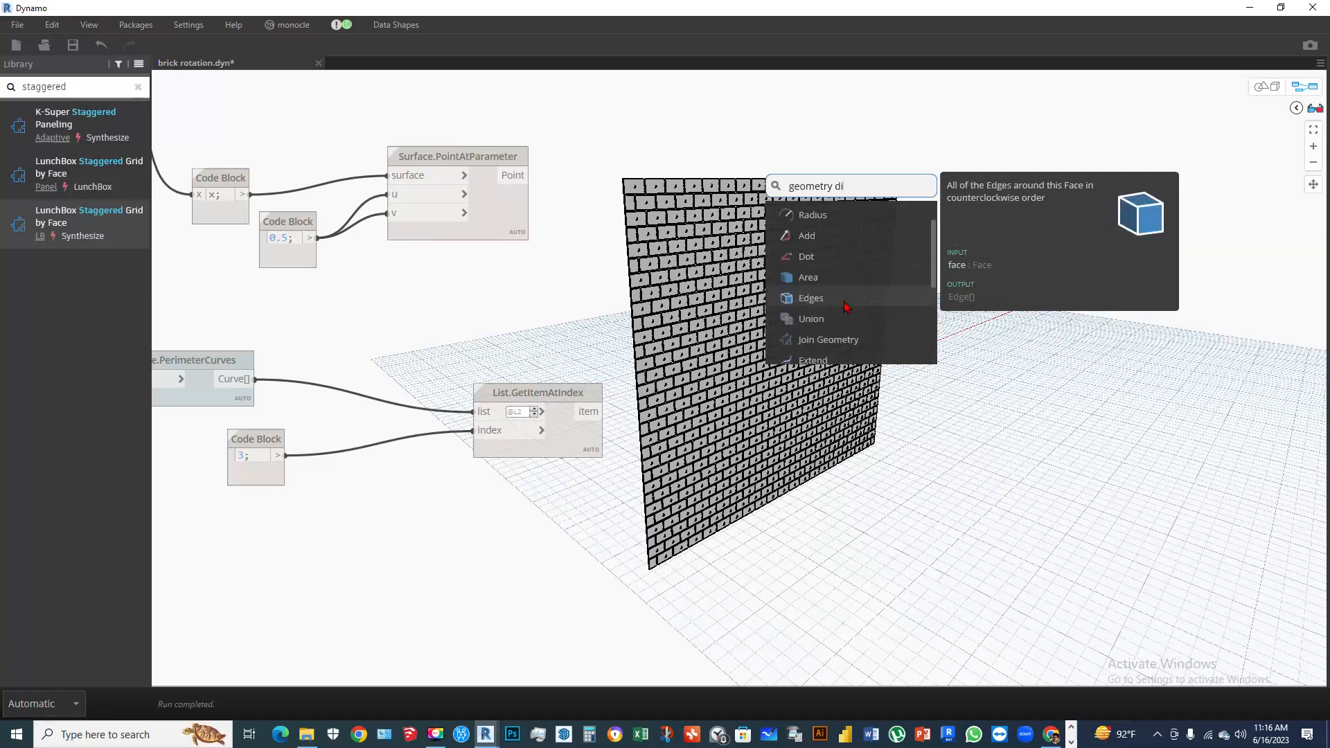
{"action": "type", "text": "sta"}
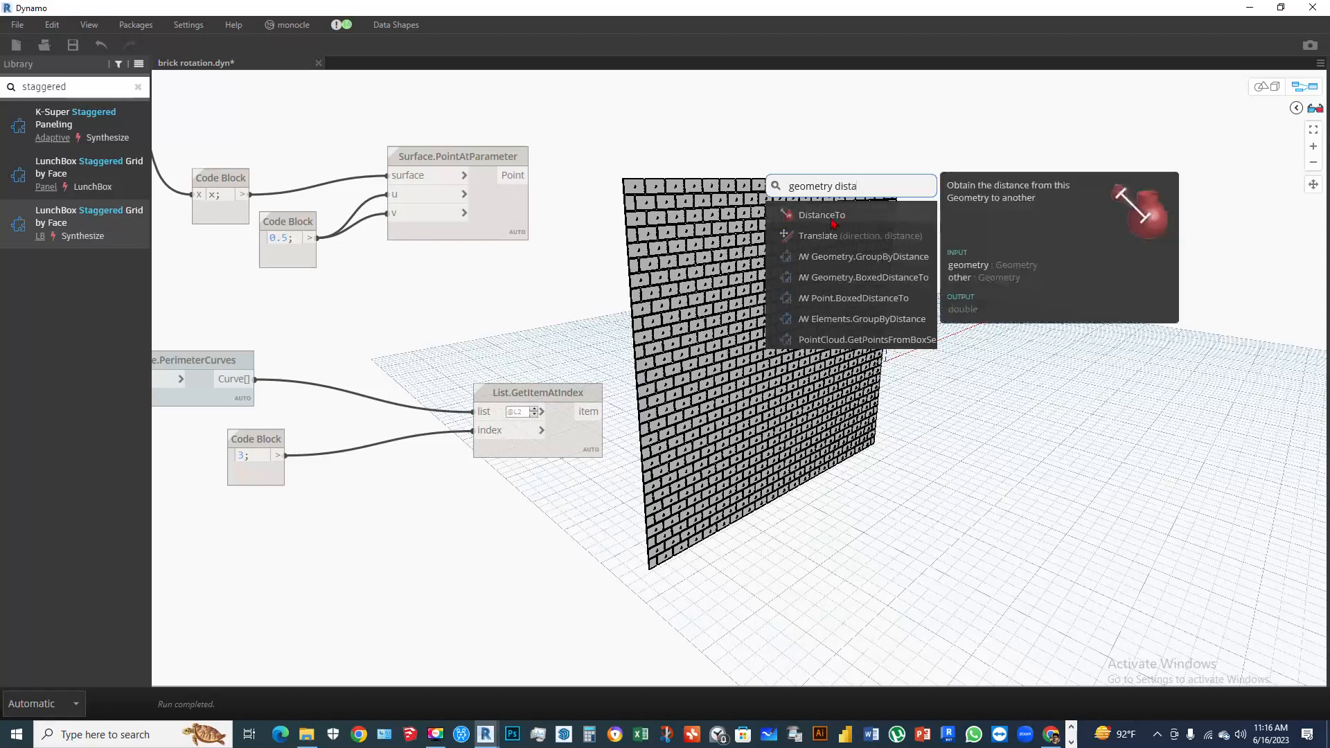
{"action": "left_click", "coordinate": [833, 219]}
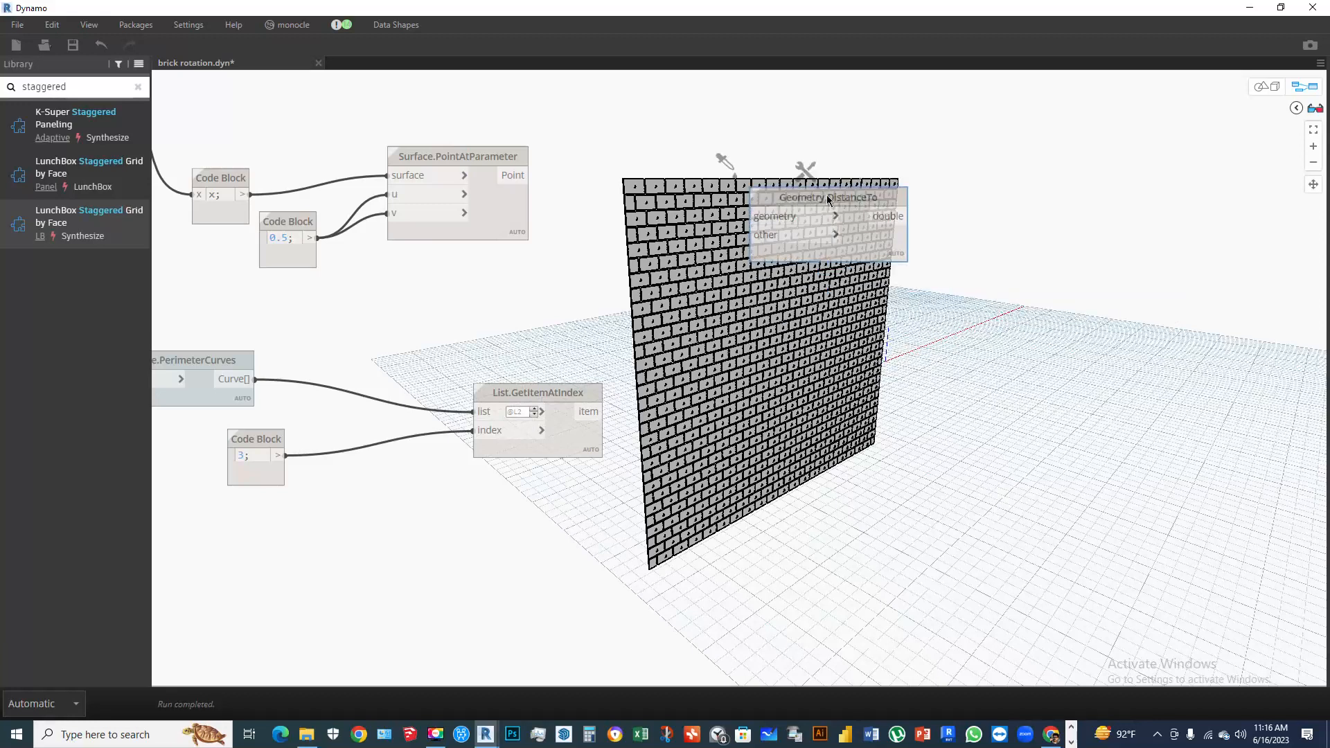
Connect the Surface.PointAtParameter points to the geometry input of Geometry.DistanceTo and the List.GetItemAtIndex item to its other input
{"action": "left_click_drag", "start_coordinate": [829, 199], "coordinate": [871, 200]}
{"action": "mouse_move", "coordinate": [521, 178]}
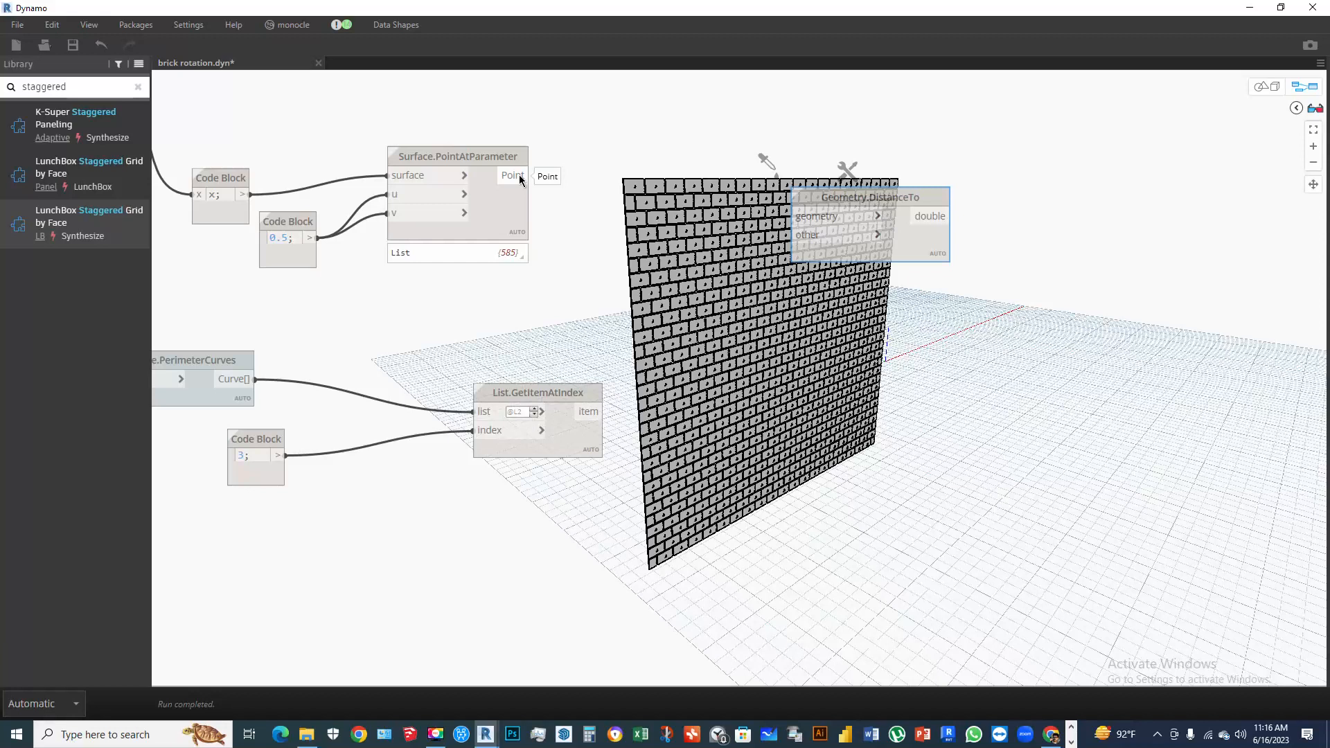
{"action": "left_click_drag", "start_coordinate": [523, 176], "coordinate": [797, 217]}
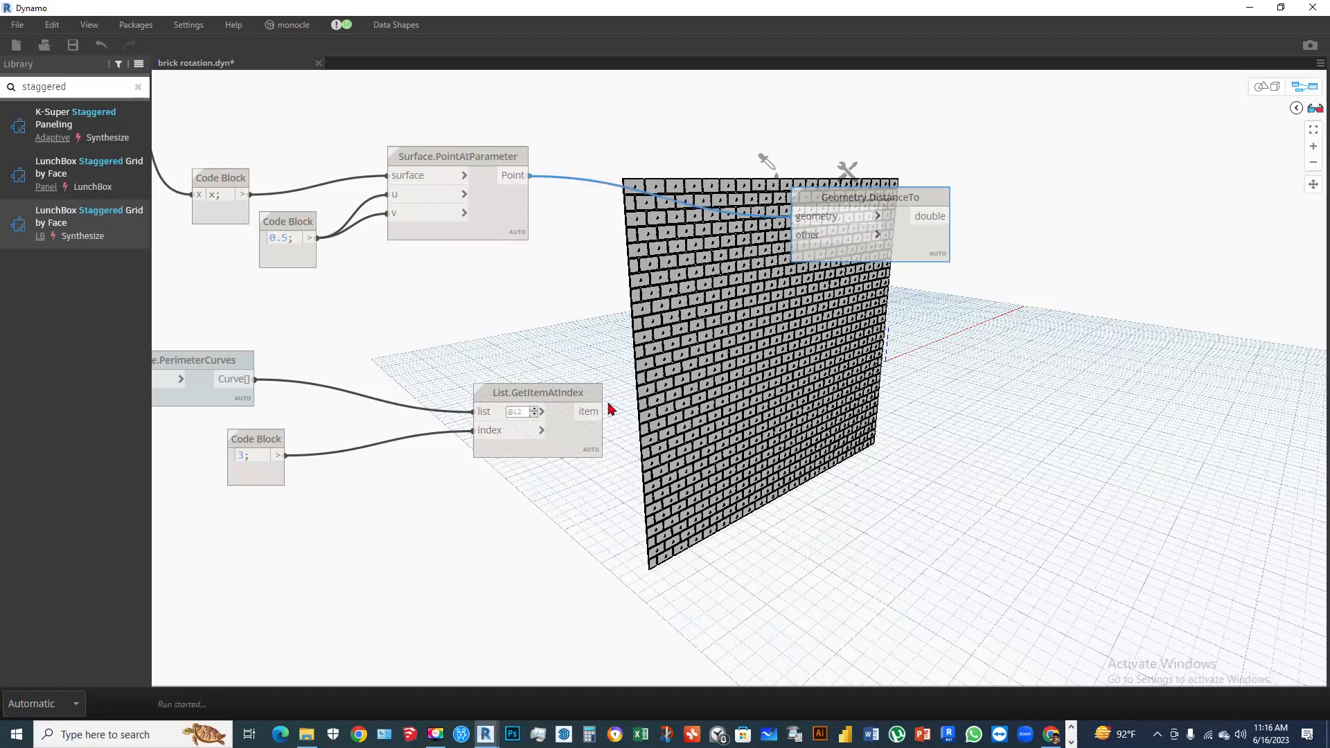
{"action": "left_click_drag", "start_coordinate": [603, 411], "coordinate": [806, 250]}
Examine the list of distances produced by the Geometry.DistanceTo node
{"action": "mouse_move", "coordinate": [940, 276]}
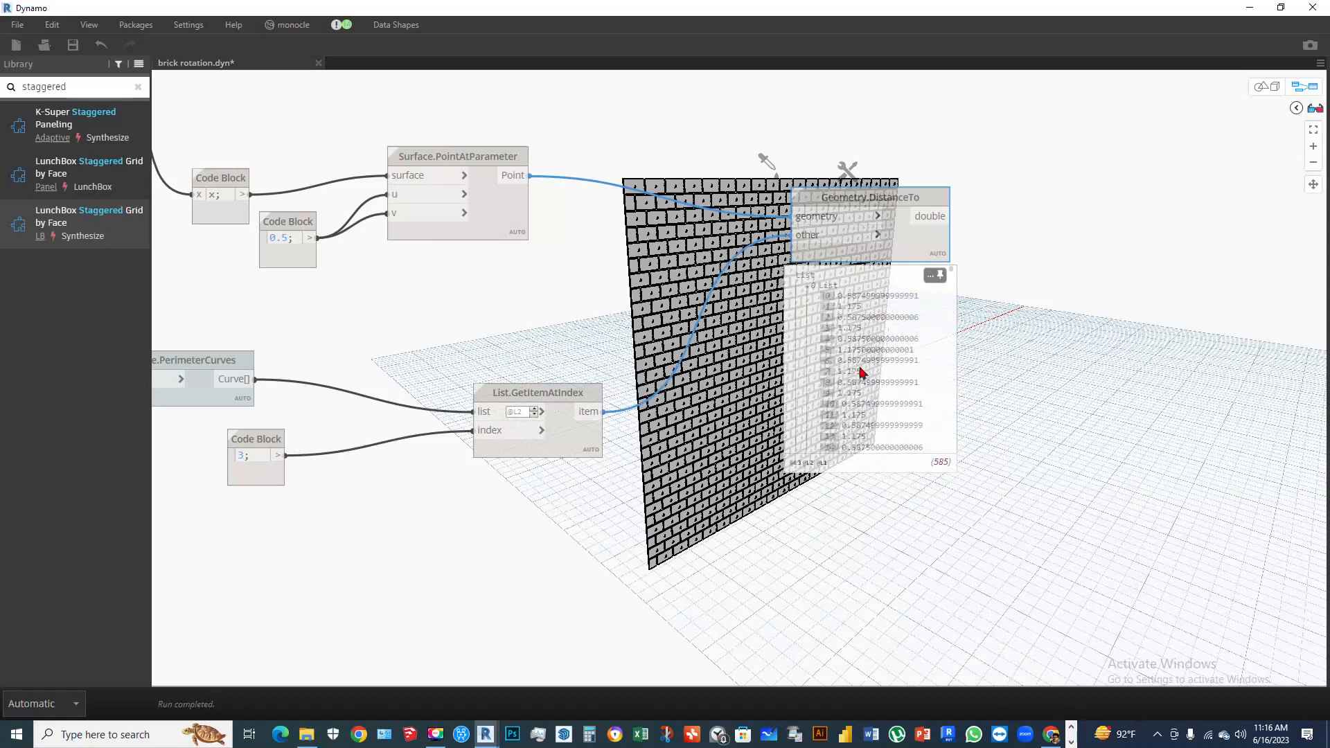
{"action": "scroll", "coordinate": [894, 368], "scroll_direction": "down", "scroll_amount": 8}
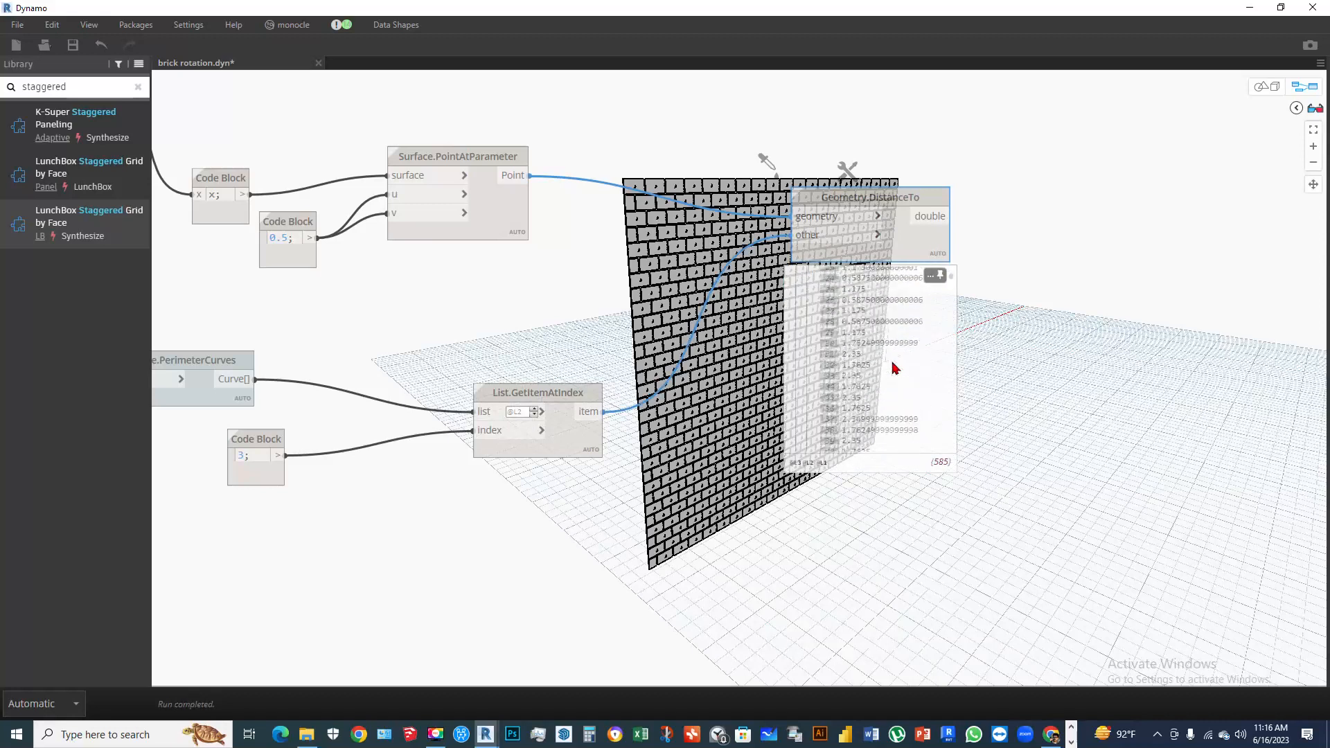
{"action": "scroll", "coordinate": [894, 368], "scroll_direction": "up", "scroll_amount": 5}
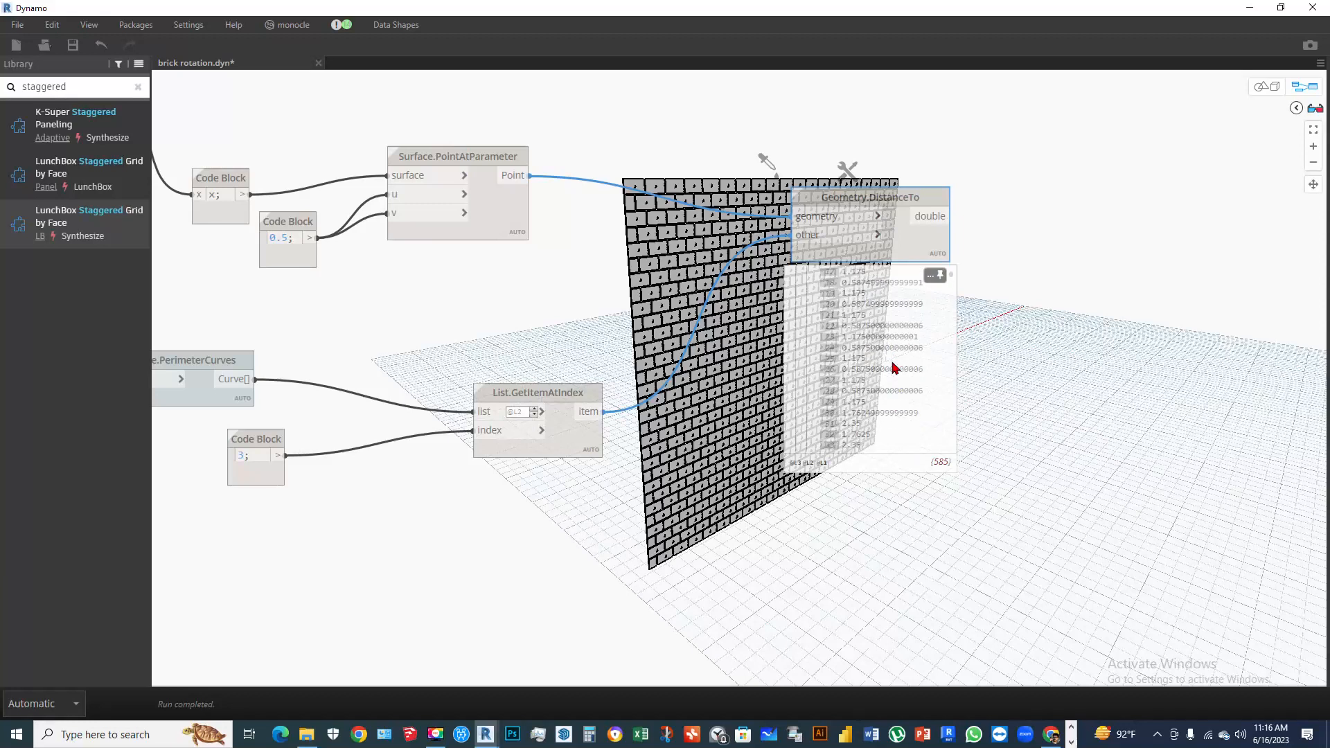
{"action": "scroll", "coordinate": [859, 354], "scroll_direction": "up", "scroll_amount": 3}
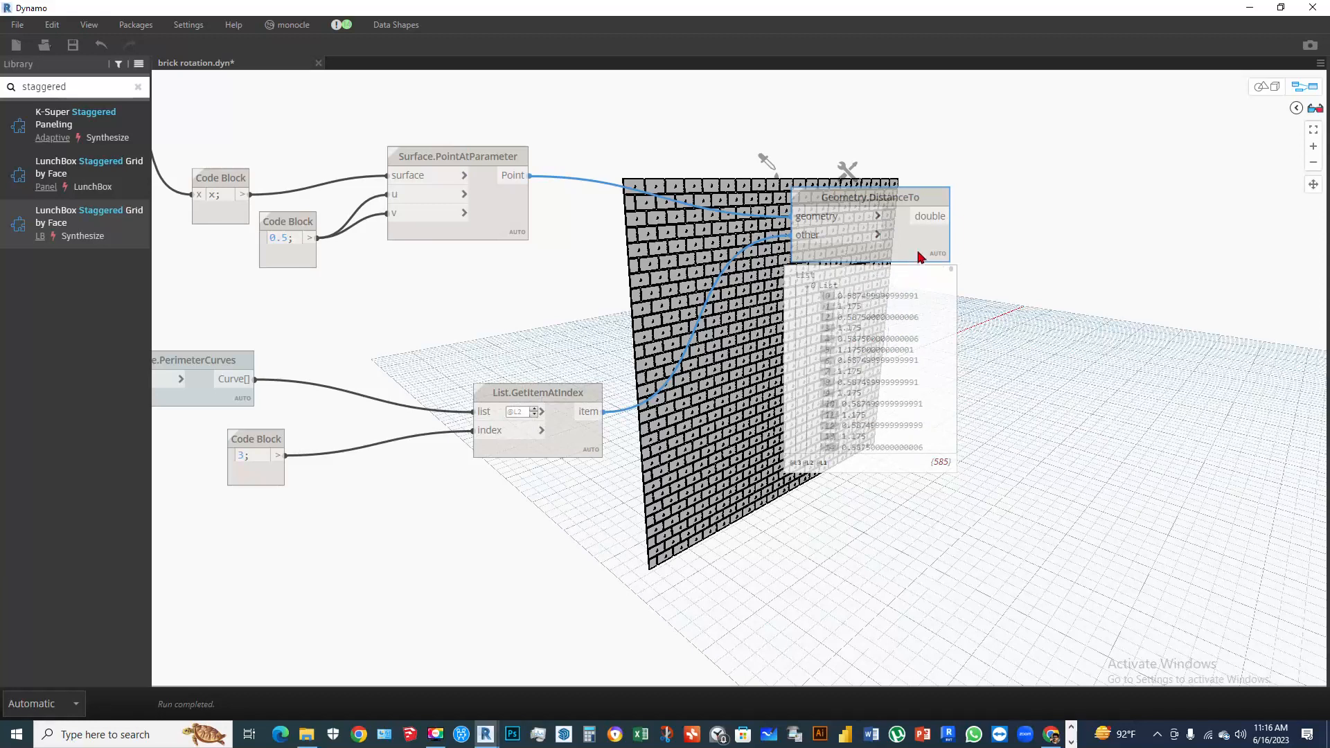
{"action": "scroll", "coordinate": [867, 388], "scroll_direction": "down", "scroll_amount": 11}
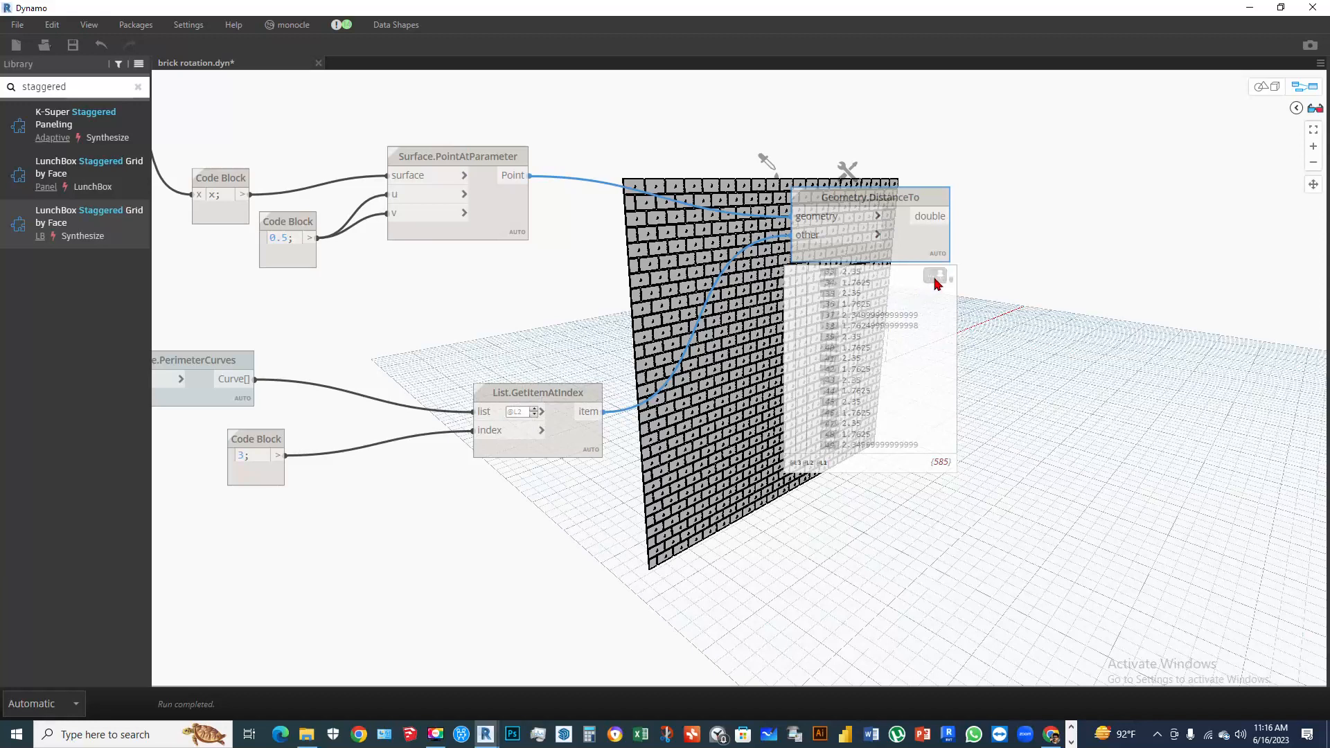
{"action": "middle_click_drag", "start_coordinate": [898, 355], "coordinate": [647, 302]}
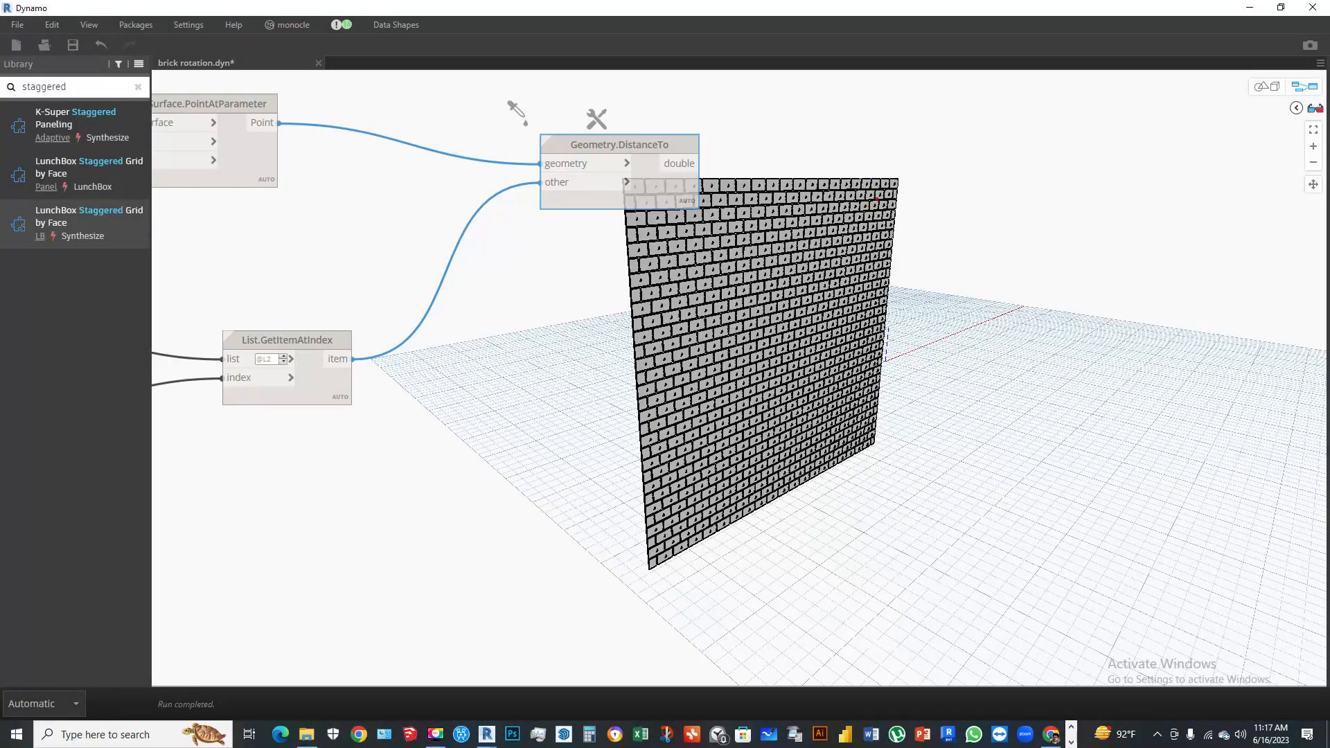
{"action": "mouse_move", "coordinate": [874, 196]}
{"action": "left_mouse_down"}
{"action": "mouse_move", "coordinate": [639, 278]}
{"action": "mouse_move", "coordinate": [841, 275]}
{"action": "left_mouse_up"}
{"action": "left_click_drag", "start_coordinate": [636, 379], "coordinate": [785, 316]}
{"action": "left_click_drag", "start_coordinate": [640, 483], "coordinate": [821, 368]}
{"action": "left_click_drag", "start_coordinate": [646, 563], "coordinate": [843, 403]}
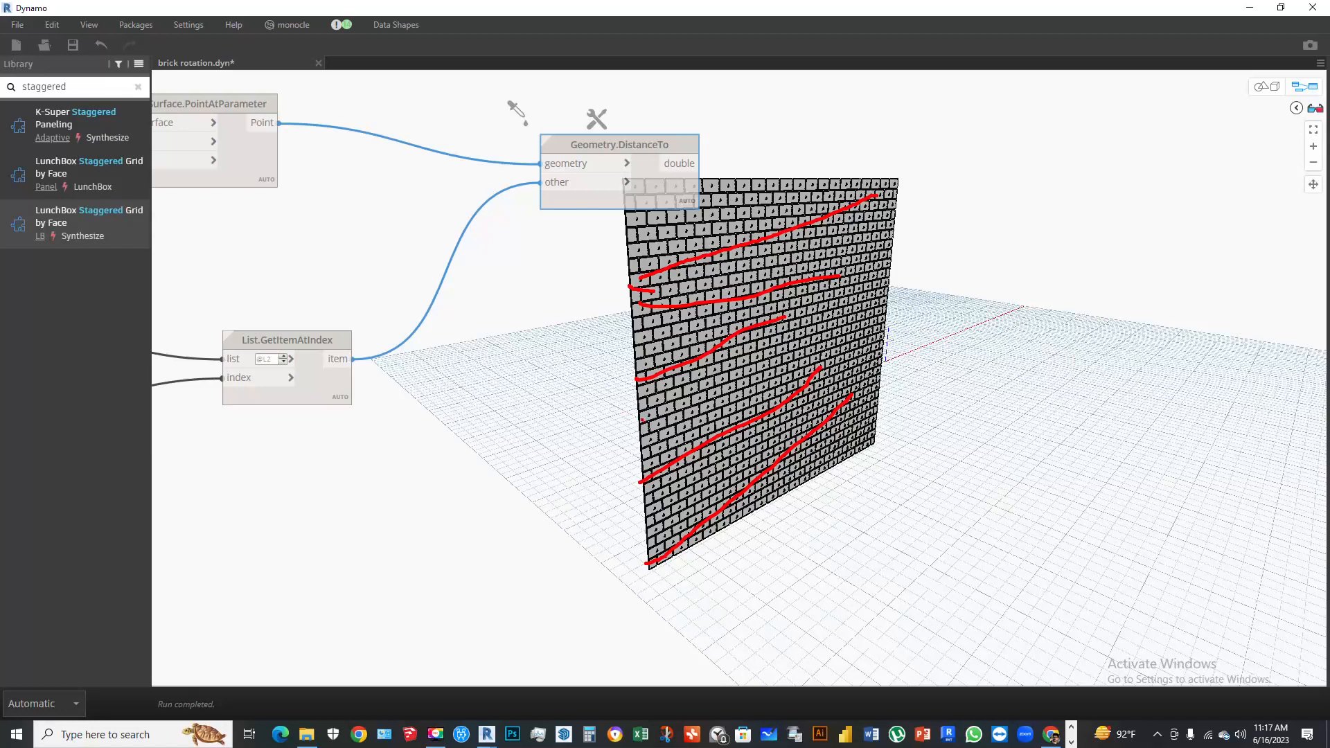
{"action": "left_click_drag", "start_coordinate": [638, 434], "coordinate": [758, 369]}
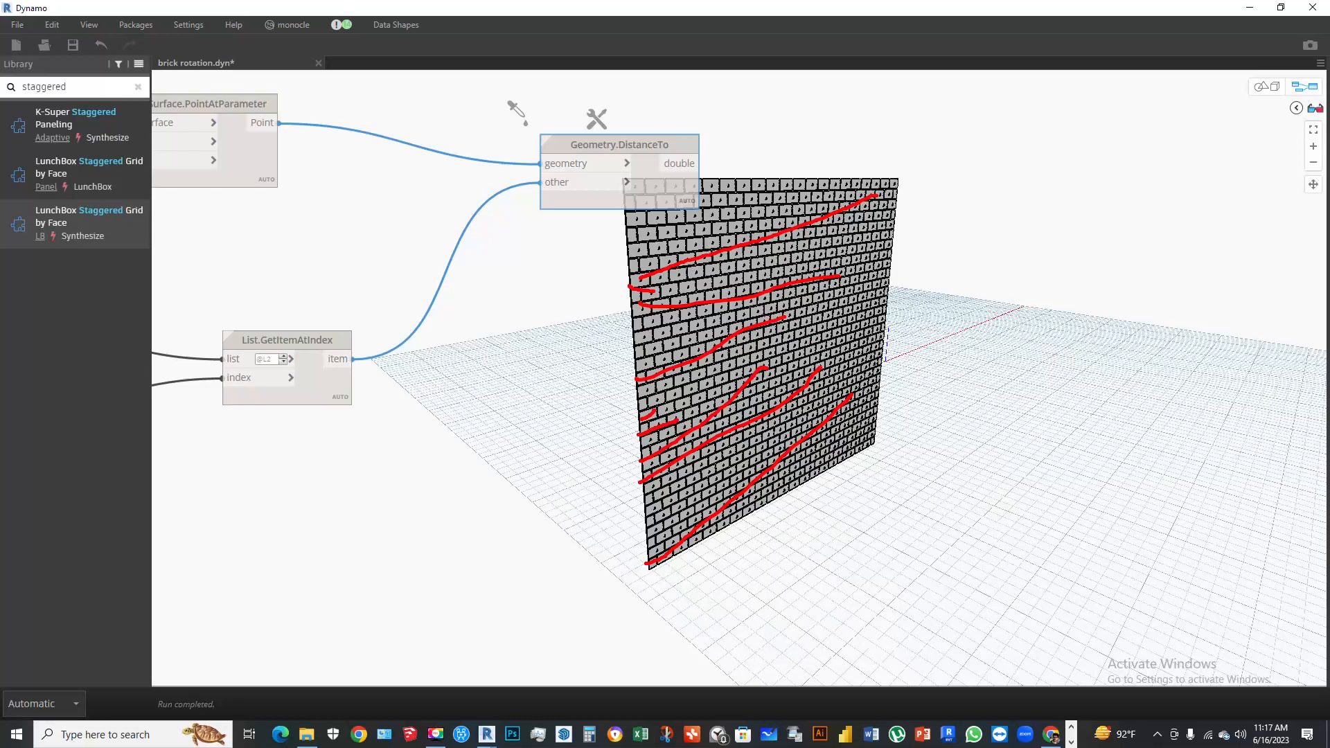
{"action": "key", "text": "Escape"}
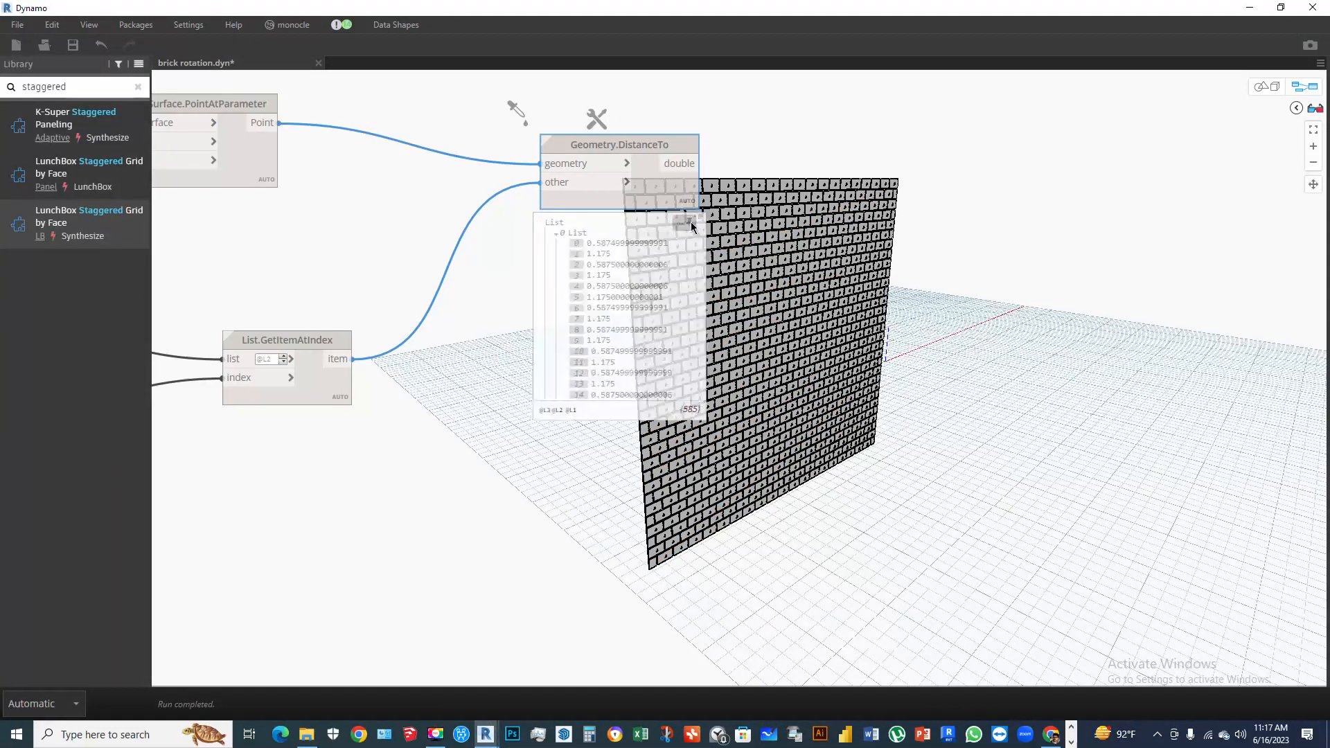
{"action": "key", "text": "alt+Tab"}
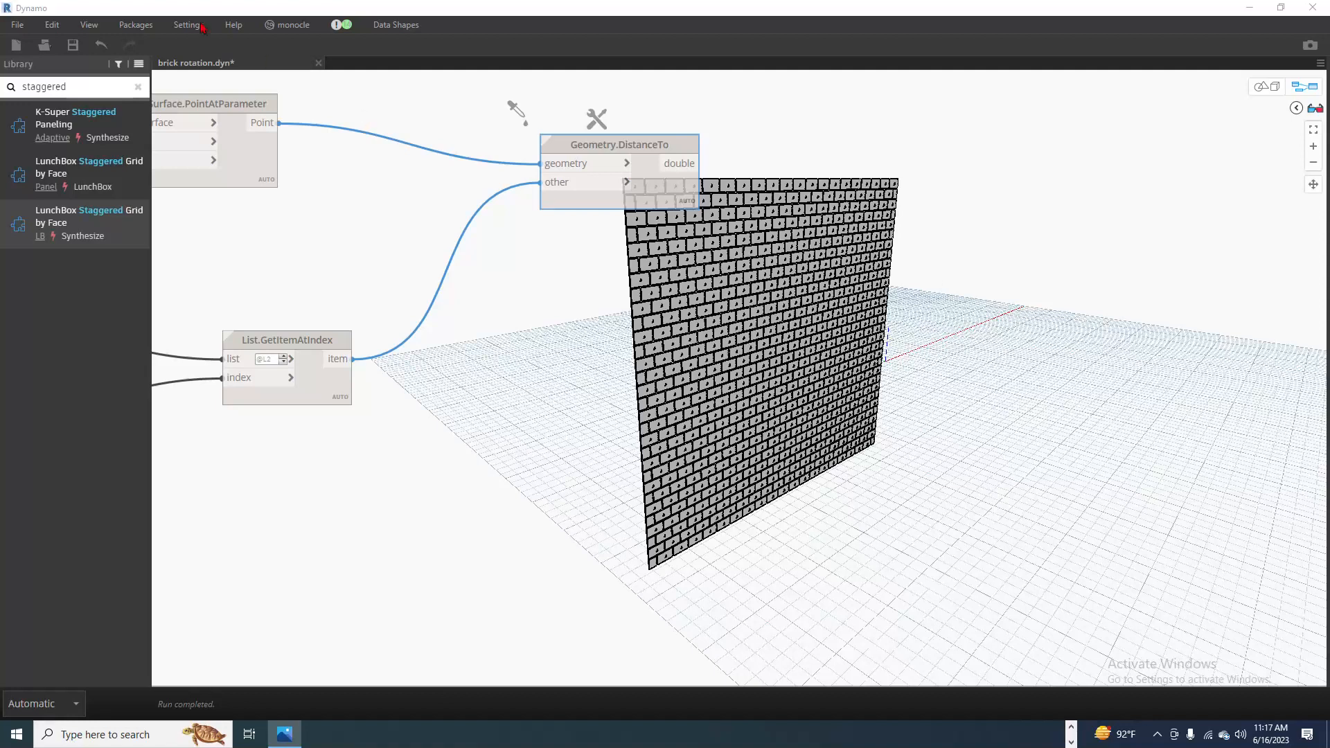
Save the graph and add a less-than (<) comparison node downstream of Geometry.DistanceTo
{"action": "left_click", "coordinate": [73, 45]}
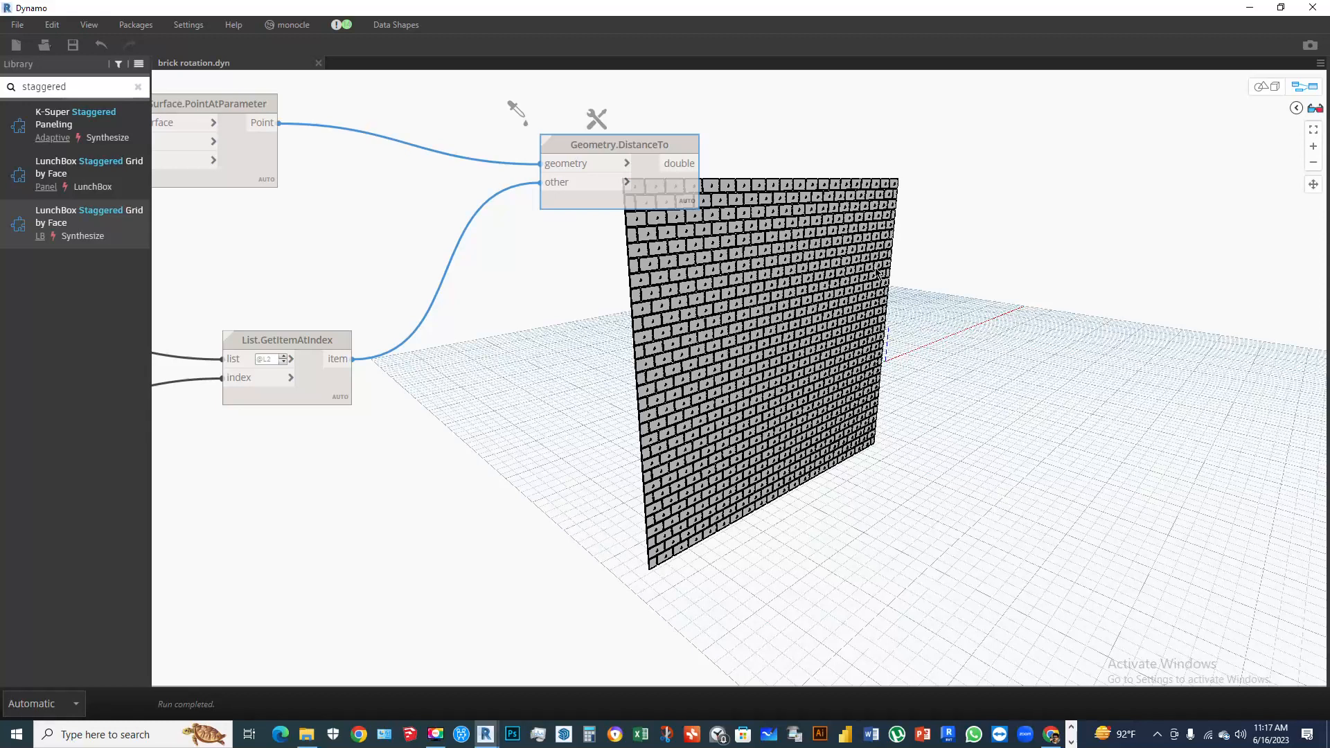
{"action": "right_click", "coordinate": [853, 249]}
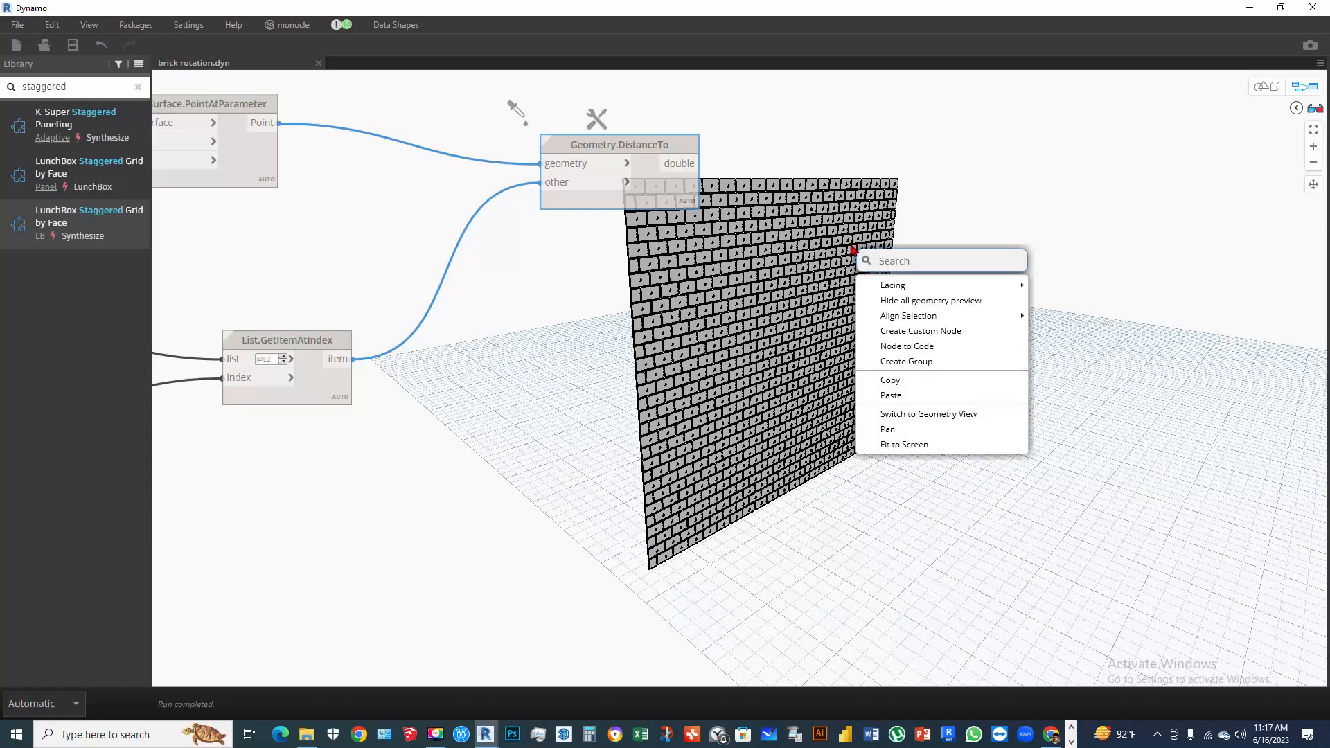
{"action": "type", "text": "<"}
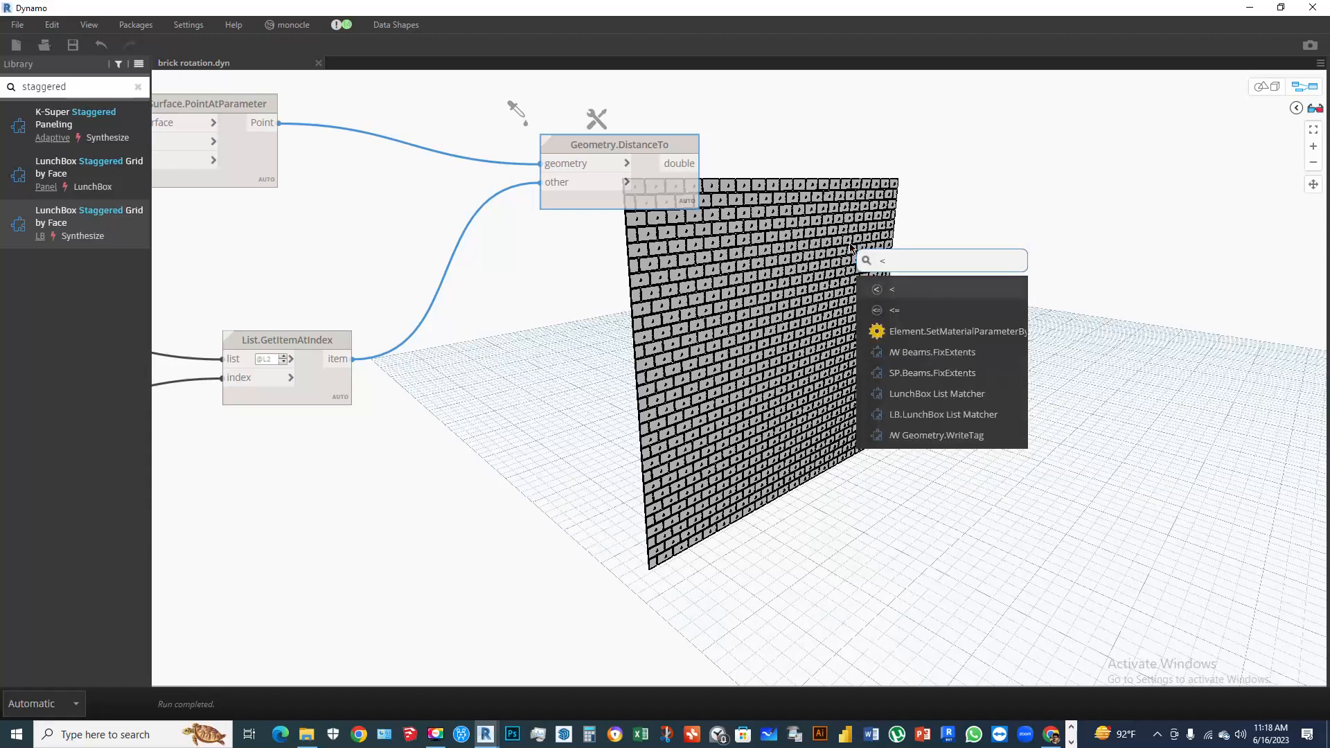
{"action": "left_click", "coordinate": [896, 289]}
{"action": "left_click_drag", "start_coordinate": [998, 281], "coordinate": [985, 281]}
Add a Number Slider below the Geometry.DistanceTo node and set it to 34
{"action": "right_click", "coordinate": [781, 338]}
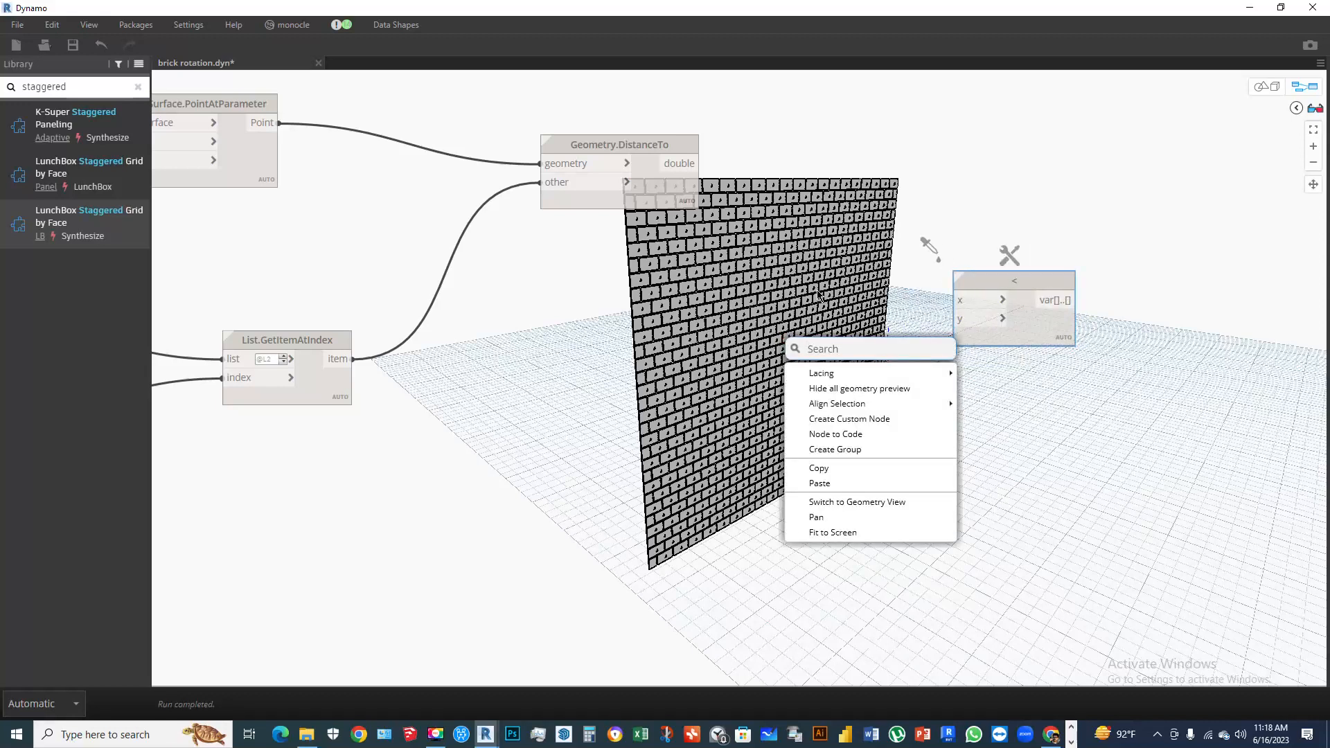
{"action": "left_click", "coordinate": [834, 333]}
{"action": "right_click", "coordinate": [796, 349]}
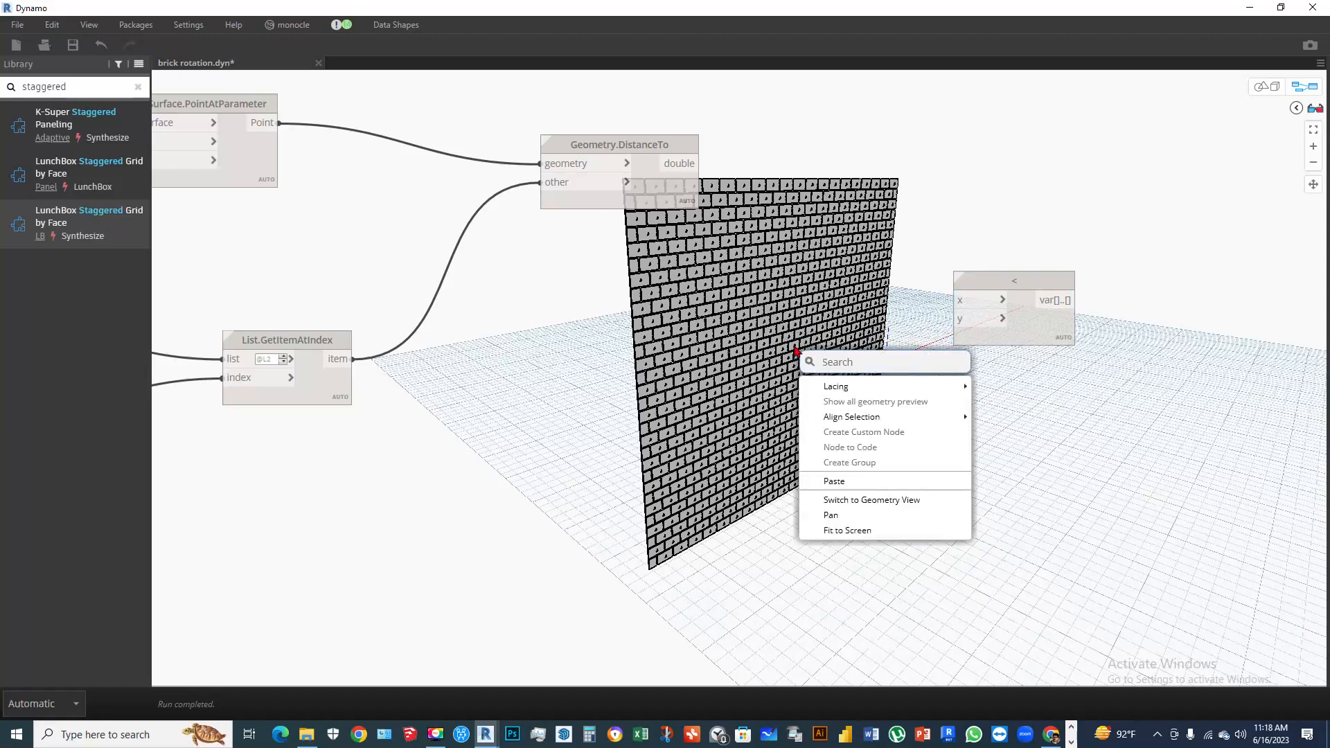
{"action": "type", "text": "sli"}
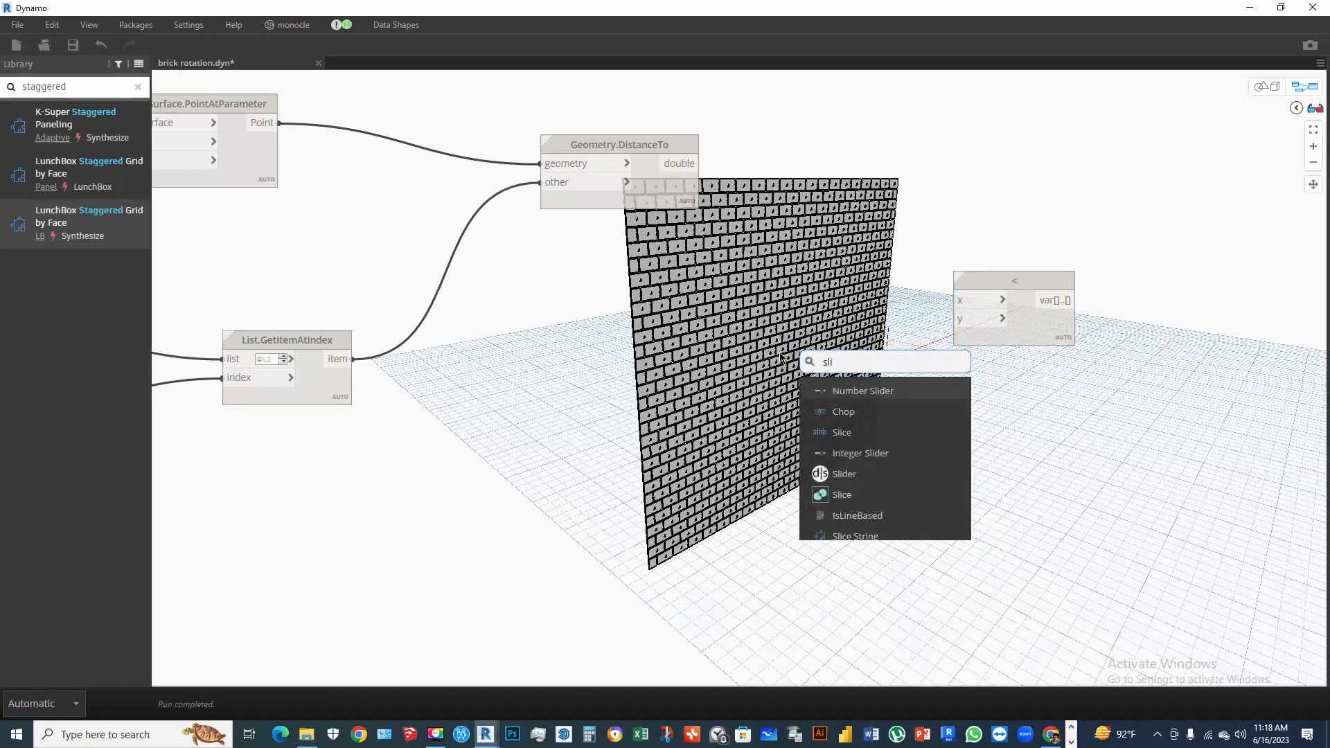
{"action": "left_click", "coordinate": [862, 391]}
{"action": "left_click_drag", "start_coordinate": [929, 400], "coordinate": [708, 349]}
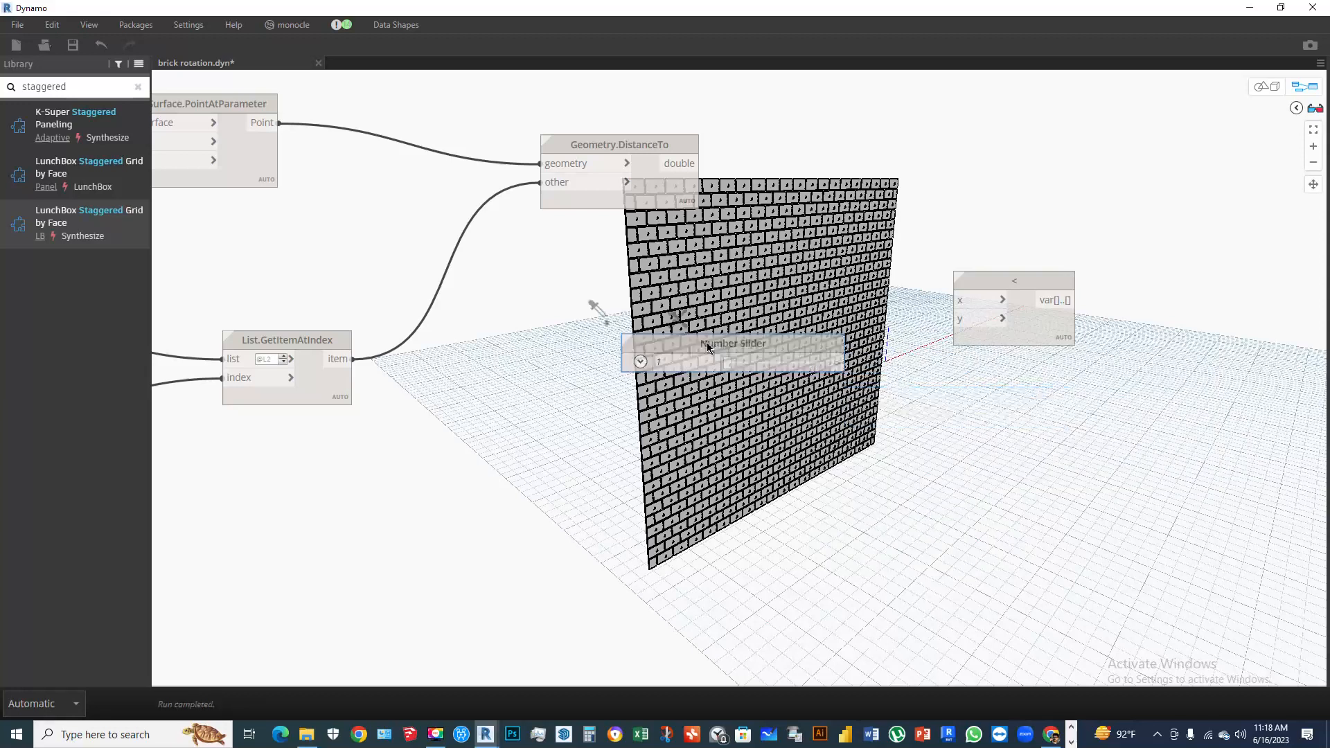
{"action": "left_click", "coordinate": [695, 363]}
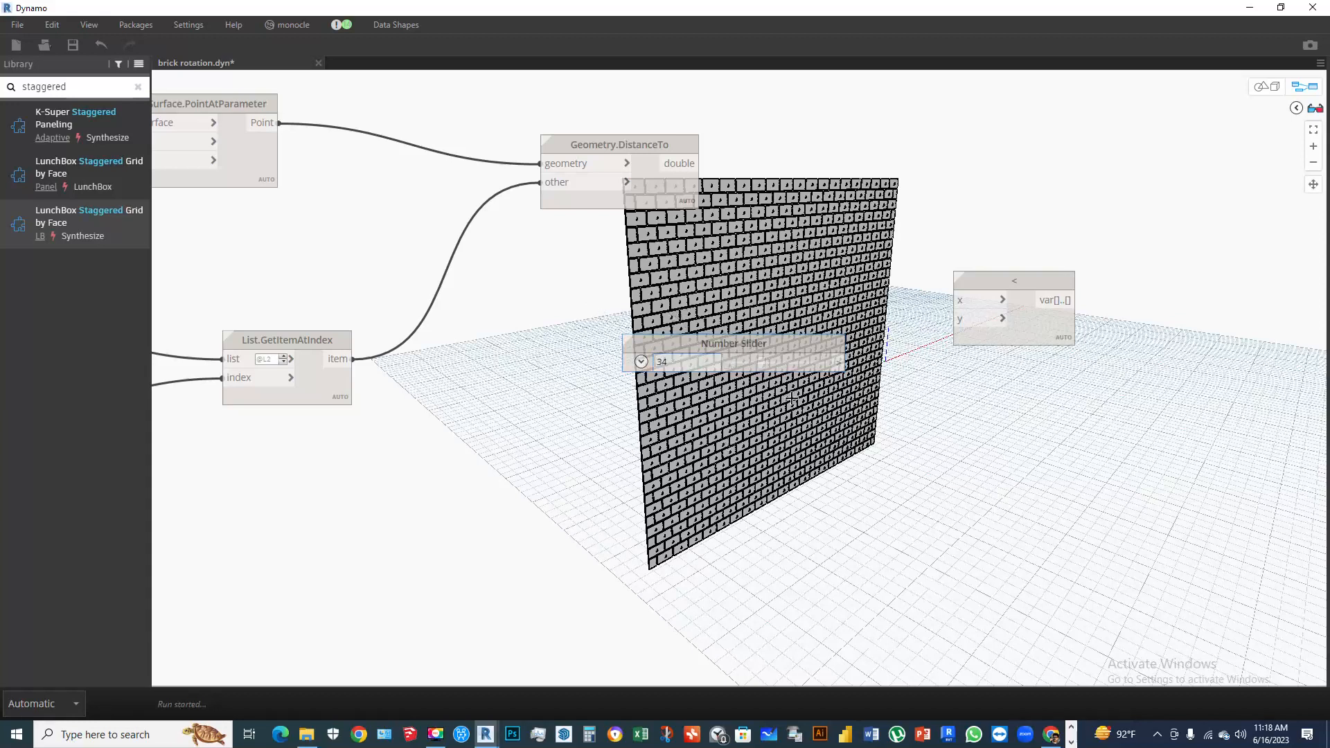
Connect the Geometry.DistanceTo output to x and the Number Slider to y of the < node
{"action": "left_click_drag", "start_coordinate": [981, 285], "coordinate": [995, 226]}
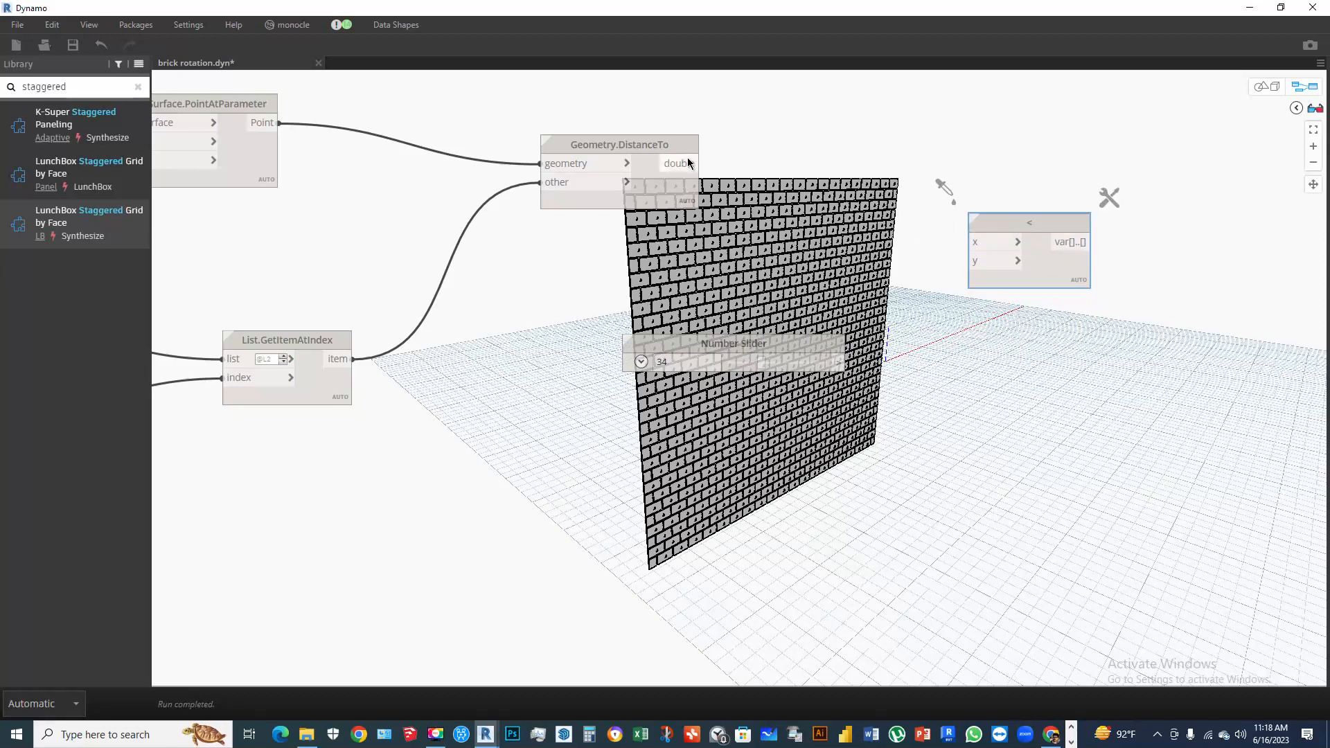
{"action": "mouse_move", "coordinate": [689, 164]}
{"action": "left_click_drag", "start_coordinate": [688, 163], "coordinate": [972, 242]}
{"action": "left_click_drag", "start_coordinate": [838, 367], "coordinate": [970, 261]}
{"action": "scroll", "coordinate": [739, 350], "scroll_direction": "down", "scroll_amount": 2}
{"action": "scroll", "coordinate": [971, 266], "scroll_direction": "up", "scroll_amount": 3}
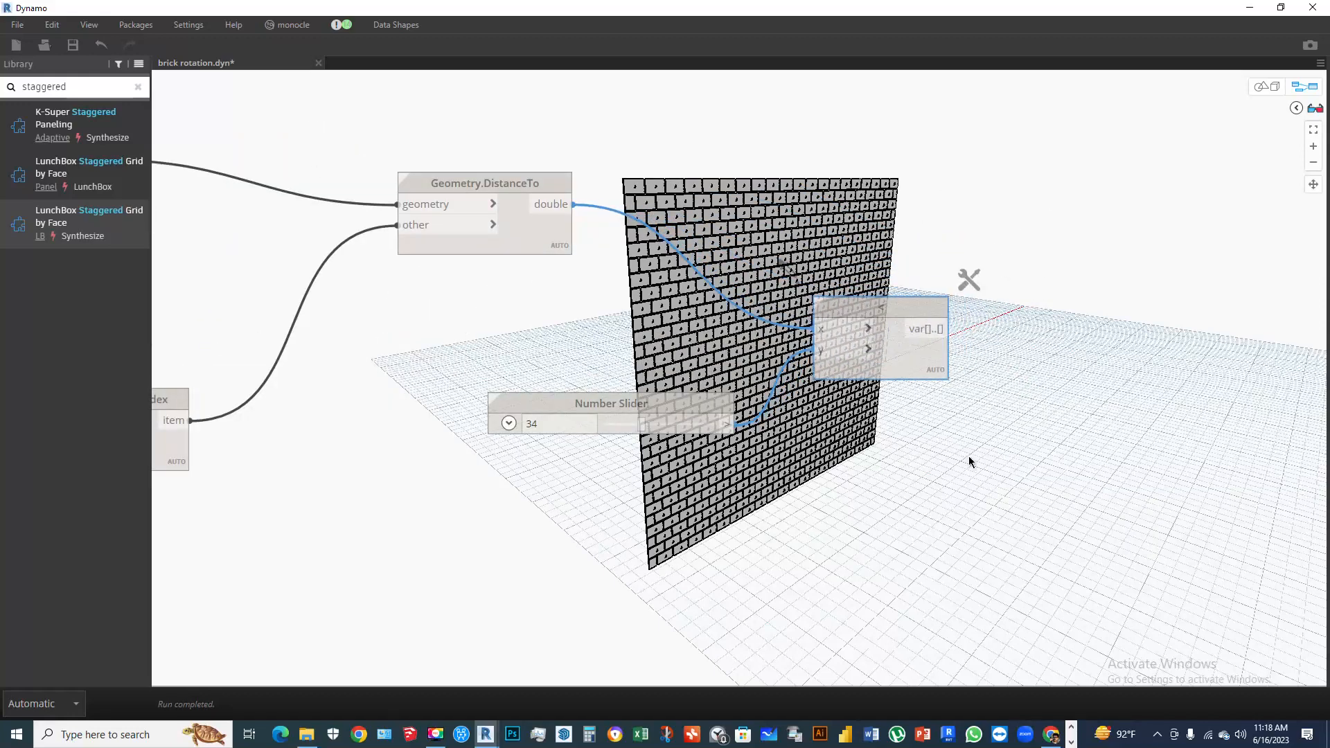
Add a List.FilterByBoolMask node after the < node and feed the comparison result into its mask input
{"action": "scroll", "coordinate": [943, 464], "scroll_direction": "down", "scroll_amount": 5}
{"action": "scroll", "coordinate": [979, 414], "scroll_direction": "up", "scroll_amount": 2}
{"action": "right_click", "coordinate": [964, 314]}
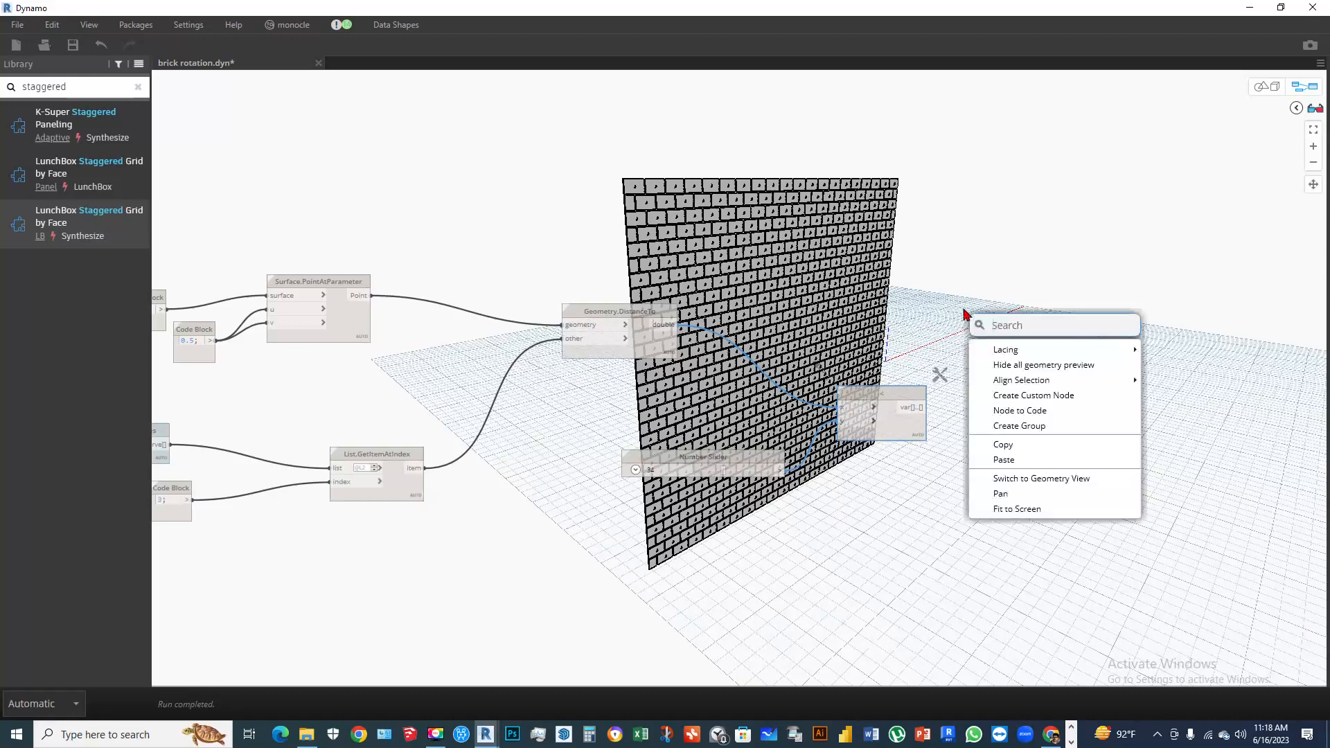
{"action": "type", "text": "b"}
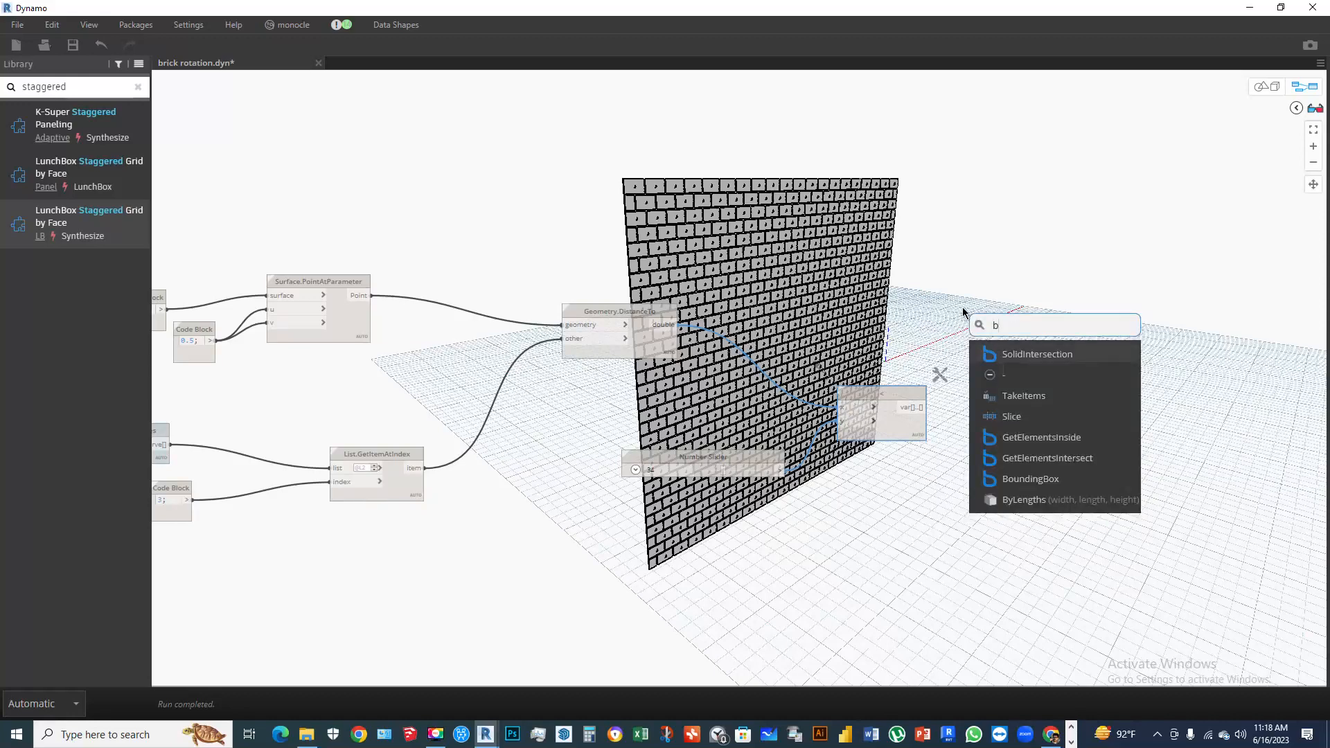
{"action": "type", "text": "ool"}
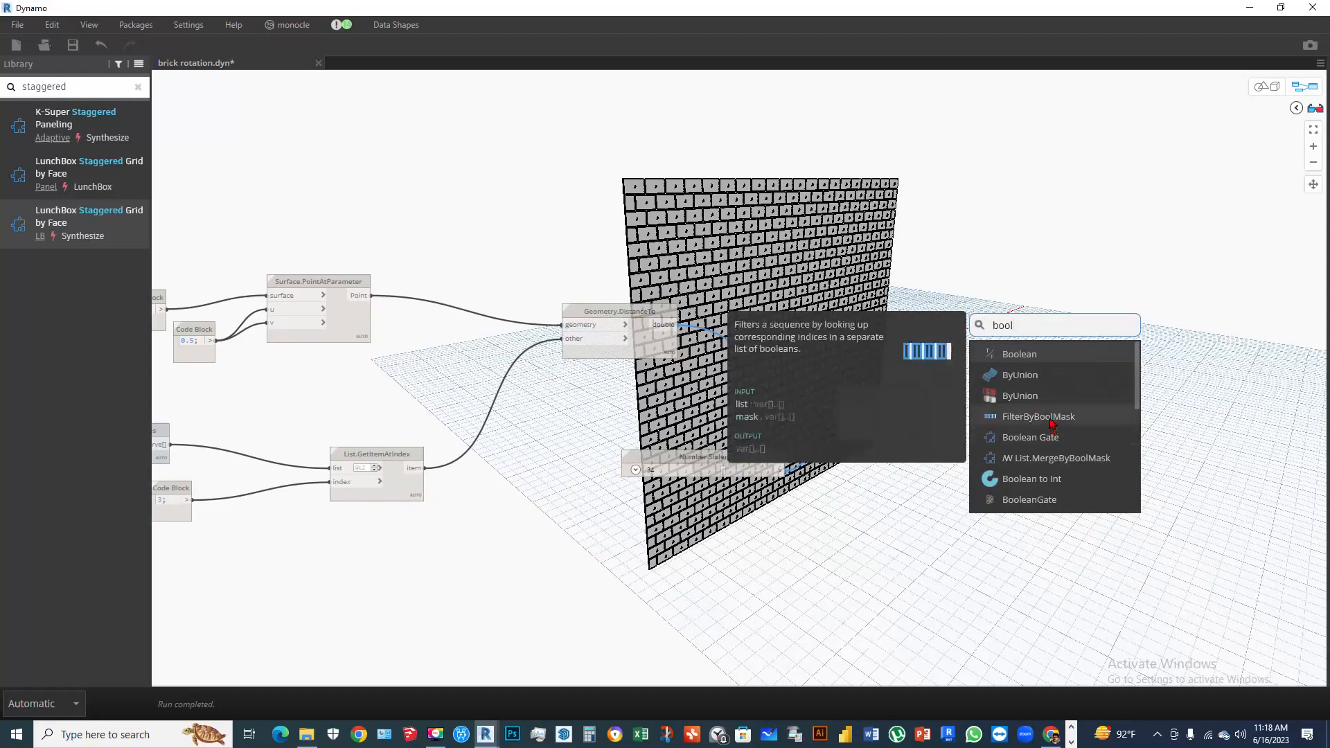
{"action": "left_click", "coordinate": [1046, 417]}
{"action": "left_click_drag", "start_coordinate": [1064, 428], "coordinate": [987, 295]}
{"action": "left_click_drag", "start_coordinate": [927, 407], "coordinate": [970, 322]}
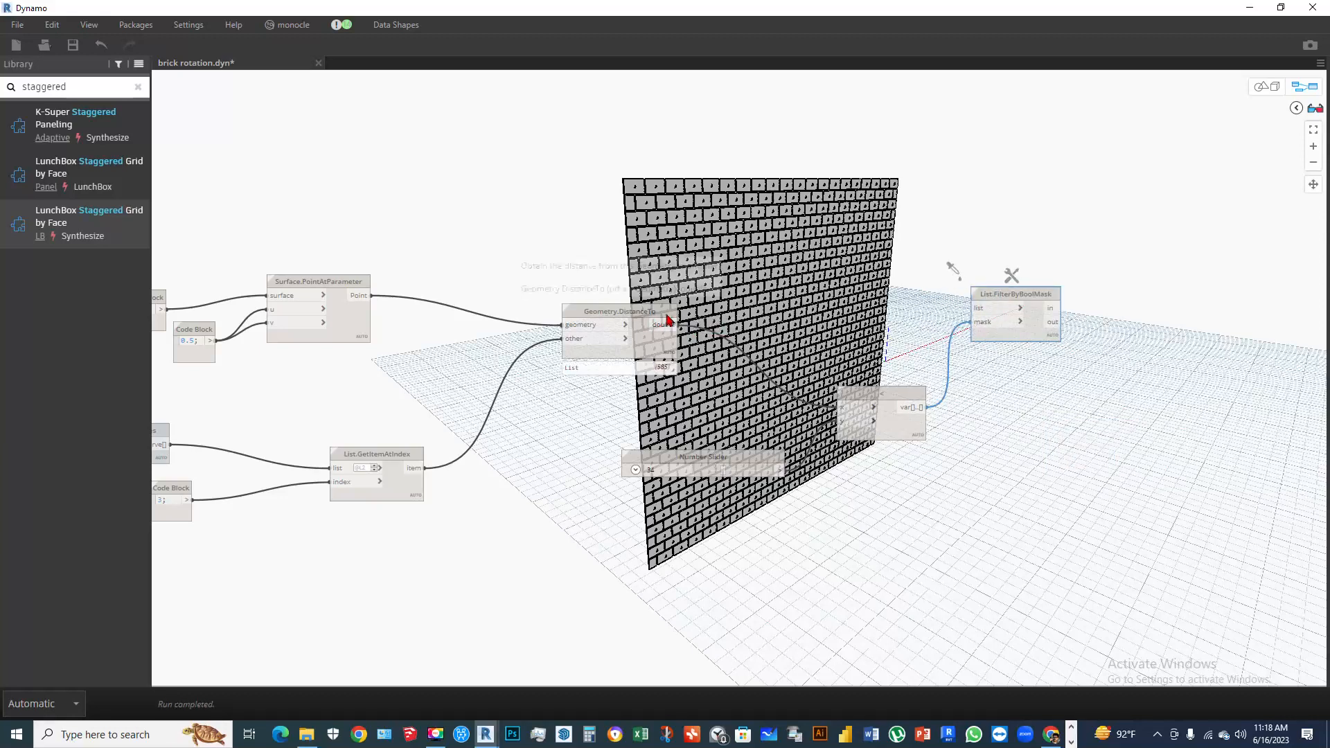
Connect the in output of the earlier List.FilterByBoolMask node to the list input of the new one
{"action": "scroll", "coordinate": [809, 290], "scroll_direction": "down", "scroll_amount": 3}
{"action": "scroll", "coordinate": [265, 246], "scroll_direction": "up", "scroll_amount": 3}
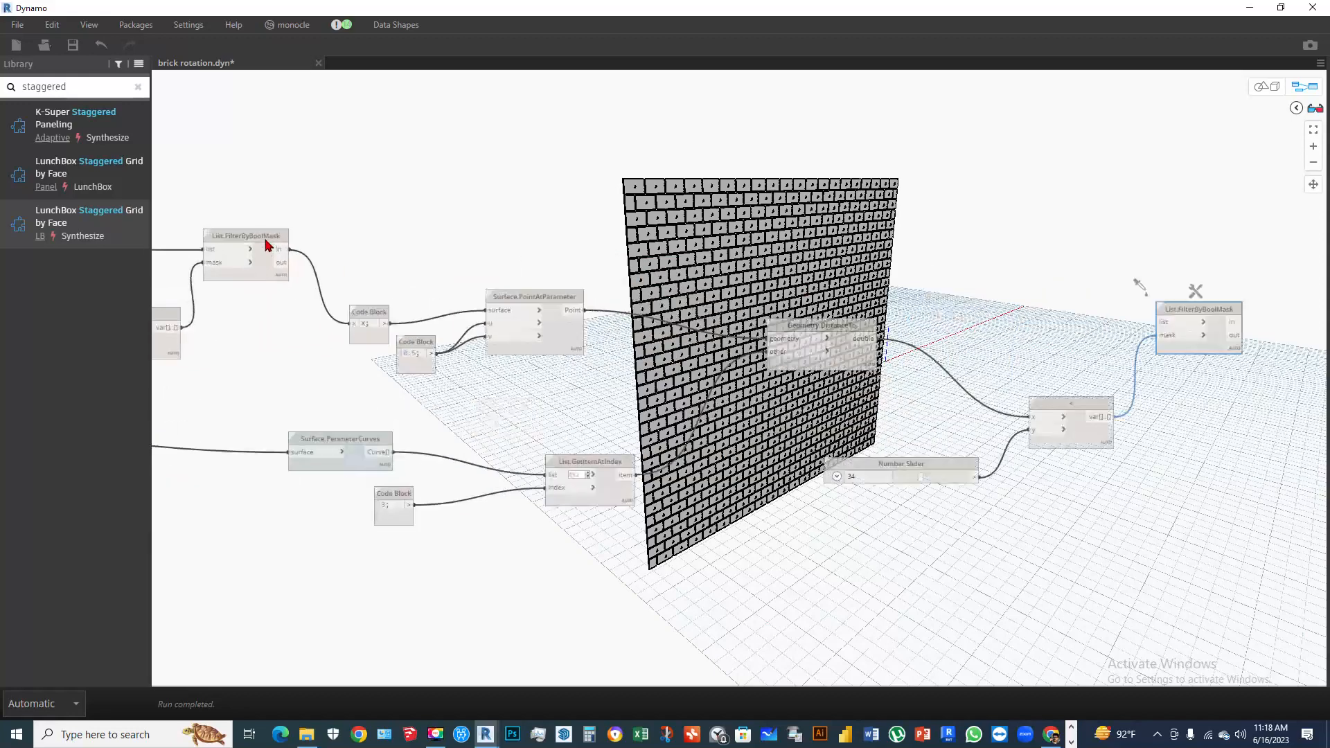
{"action": "left_click", "coordinate": [288, 200]}
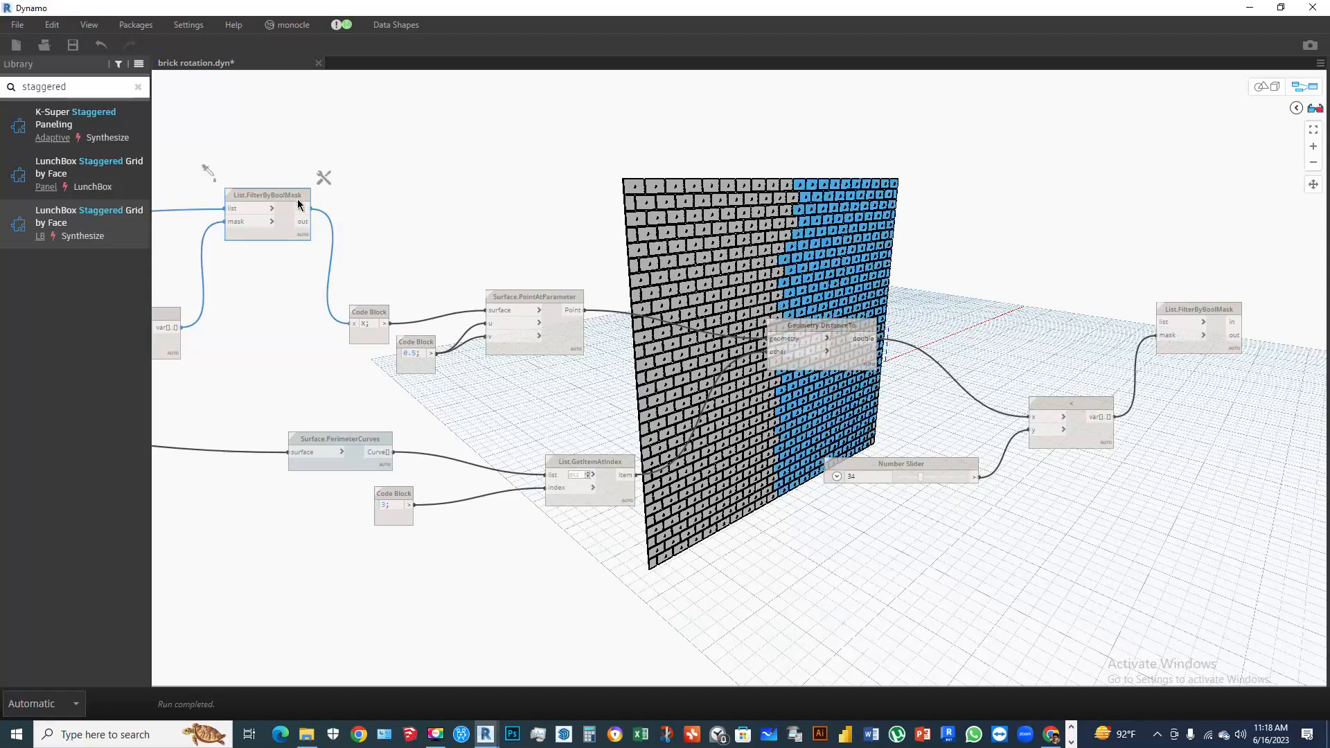
{"action": "left_click", "coordinate": [310, 209]}
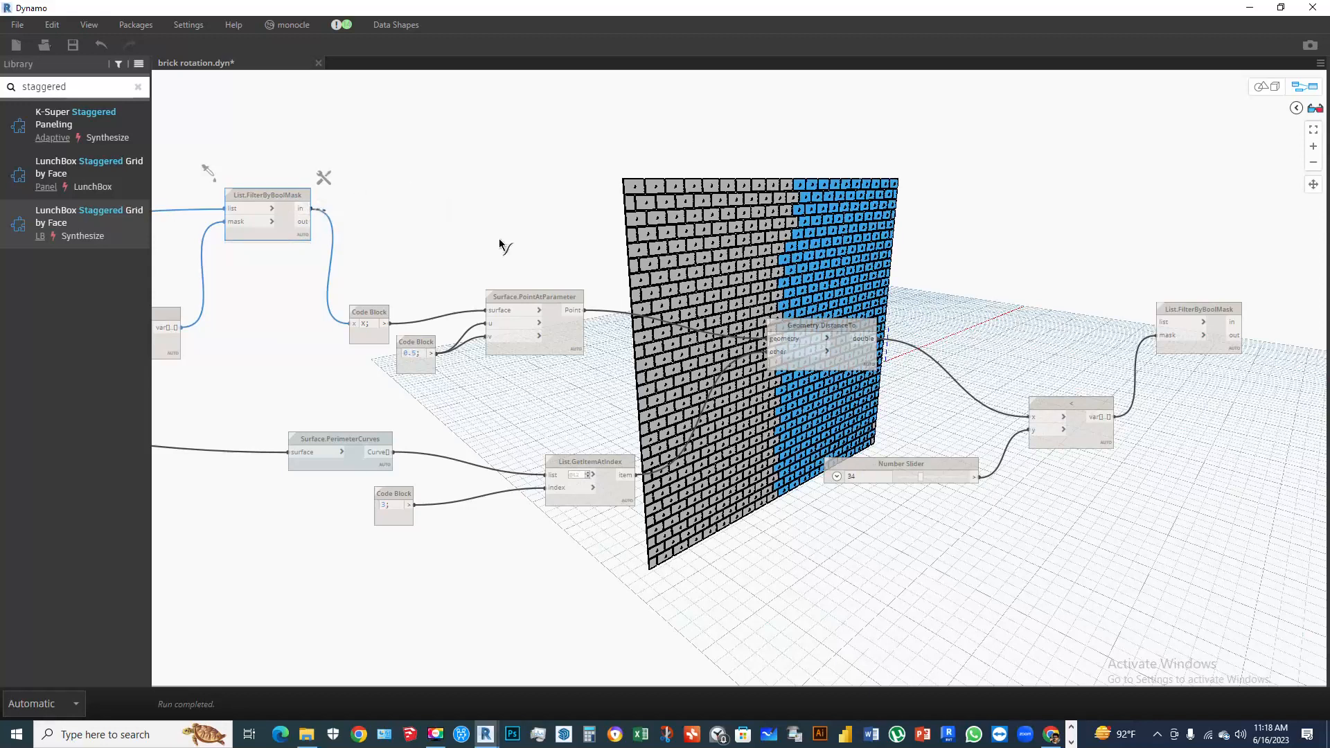
{"action": "left_click", "coordinate": [1169, 330]}
{"action": "middle_click_drag", "start_coordinate": [1119, 386], "coordinate": [1182, 393]}
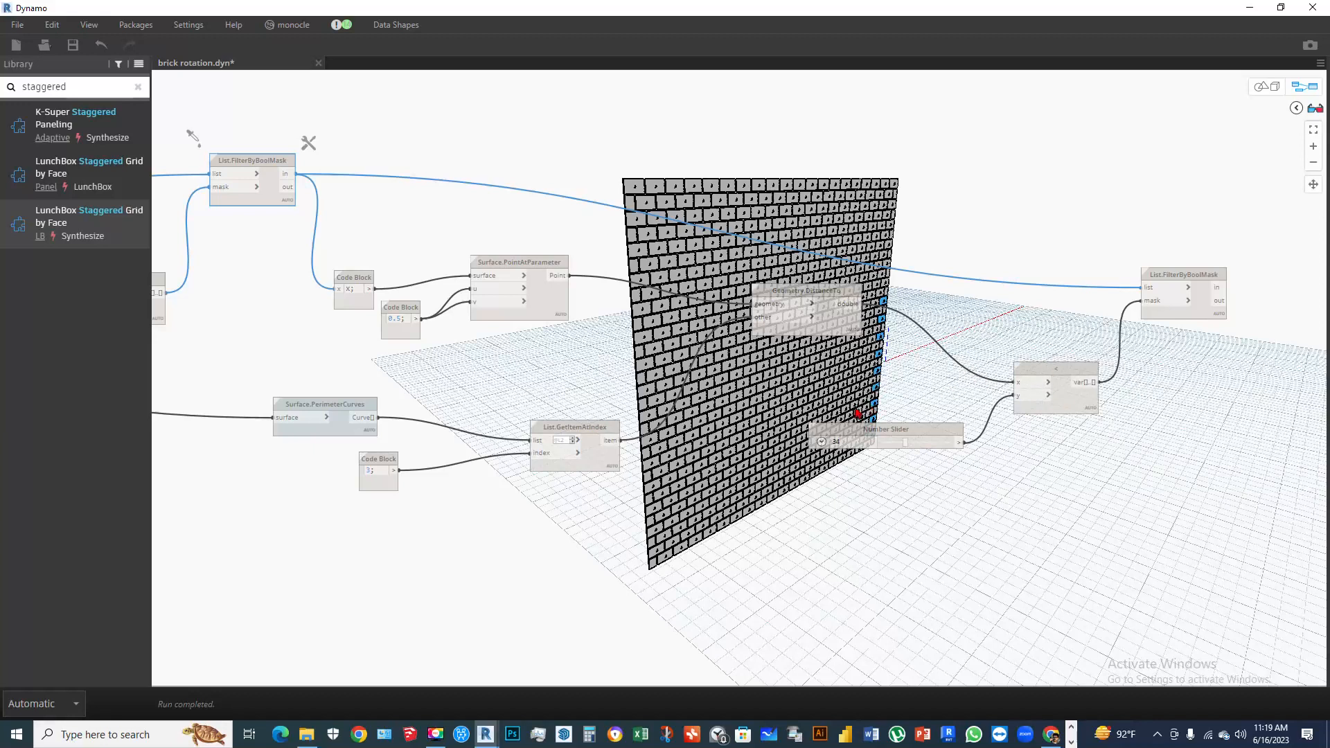
Turn off the geometry preview of the Surface.PointAtParameter node
{"action": "left_click", "coordinate": [1049, 373]}
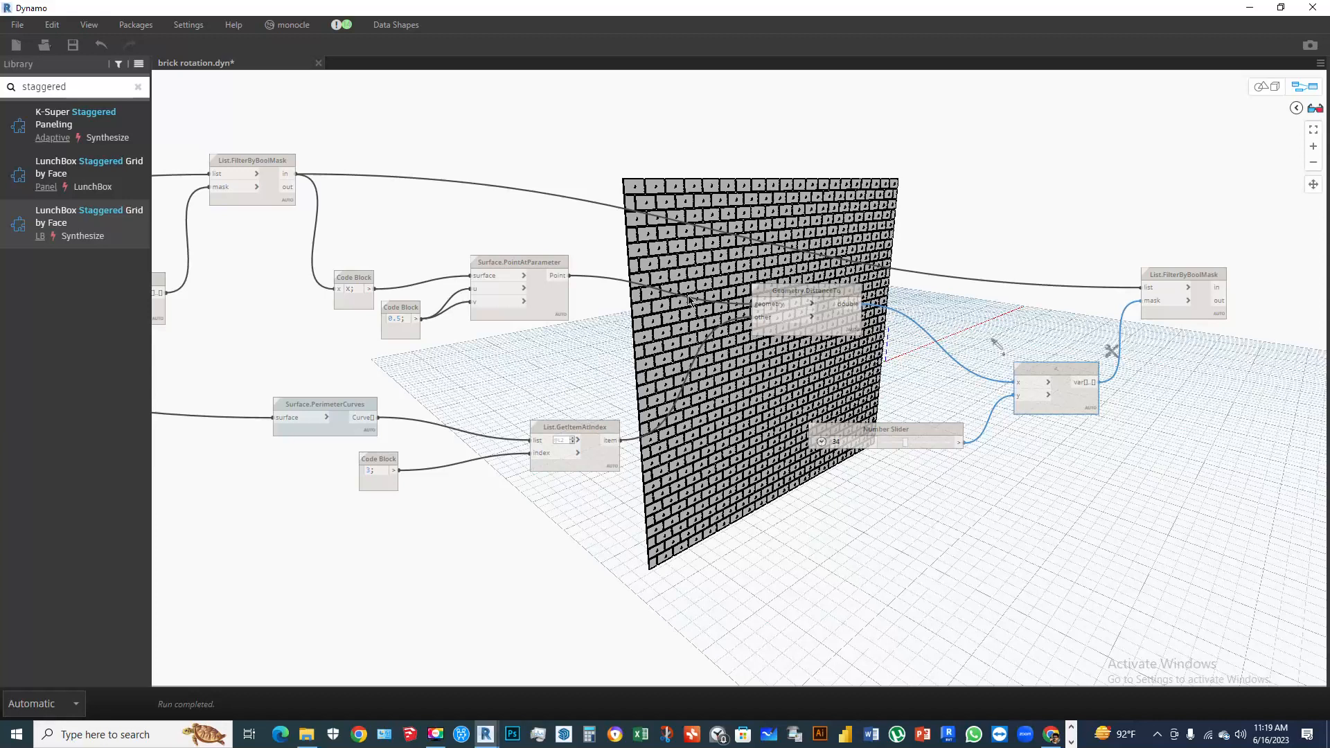
{"action": "left_click", "coordinate": [500, 484]}
{"action": "left_click", "coordinate": [592, 428]}
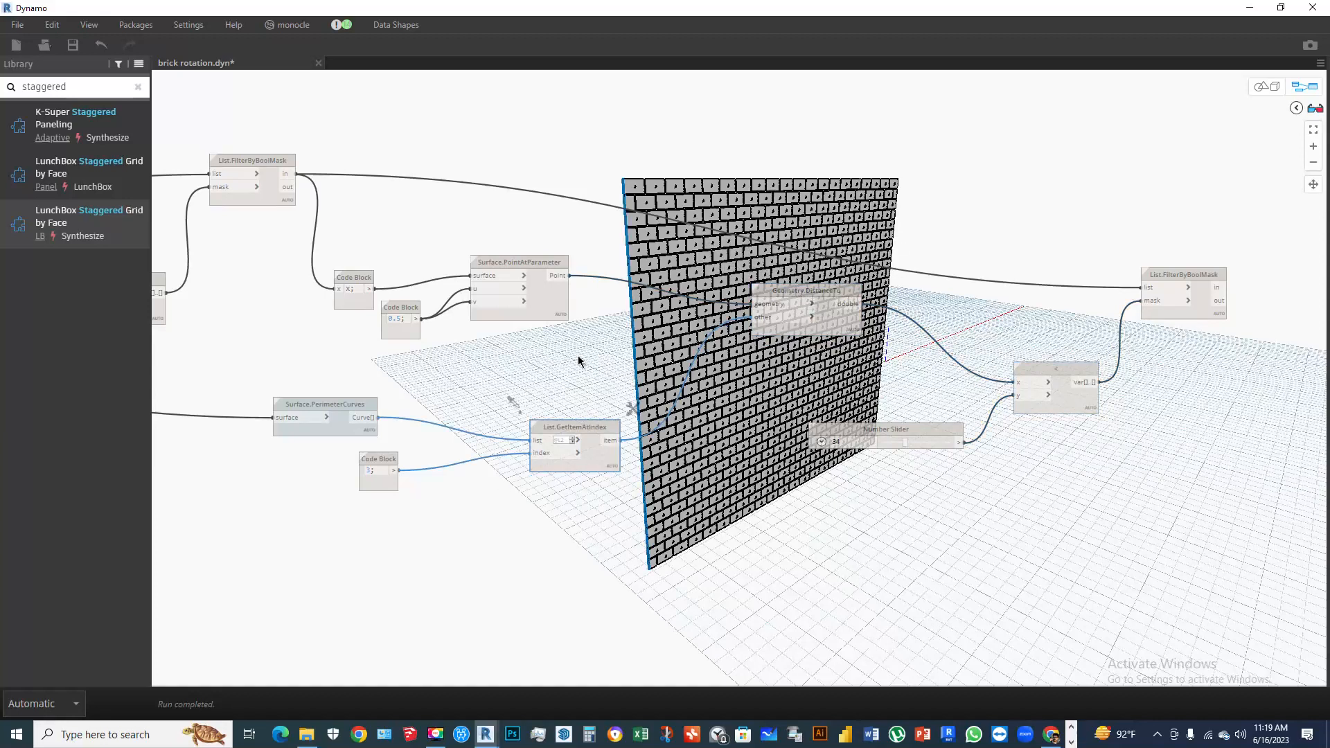
{"action": "left_click", "coordinate": [540, 269]}
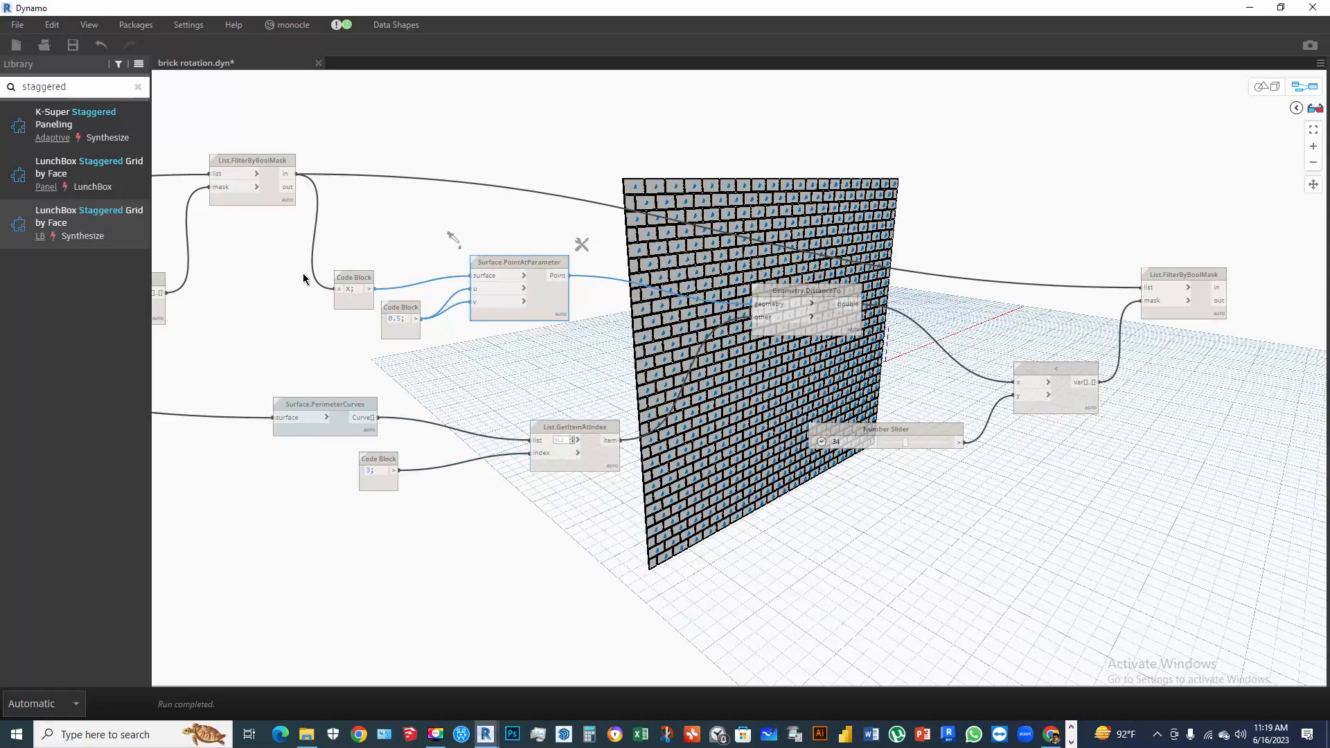
{"action": "right_click", "coordinate": [522, 261]}
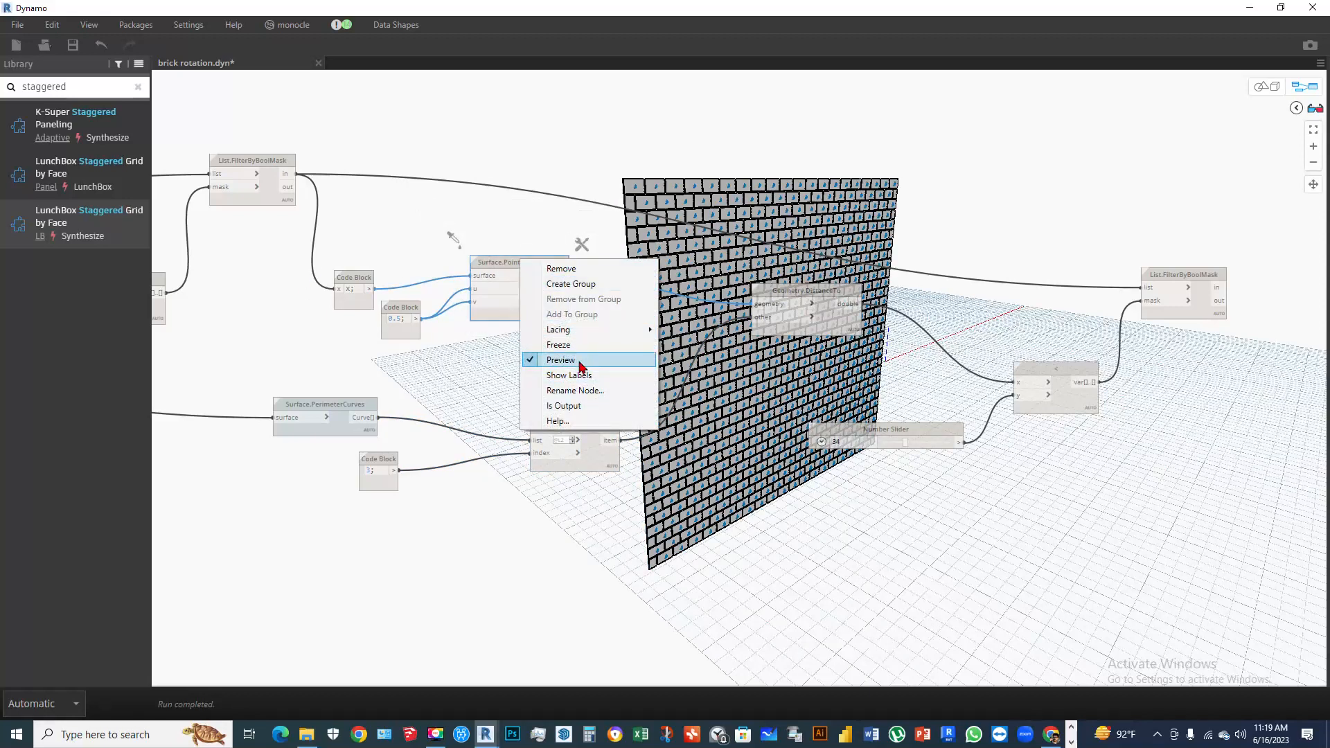
{"action": "left_click", "coordinate": [579, 360]}
Turn off the geometry preview of the first List.FilterByBoolMask node, the one feeding the Surface.PointAtParameter branch
{"action": "left_click", "coordinate": [280, 163]}
{"action": "right_click", "coordinate": [280, 163]}
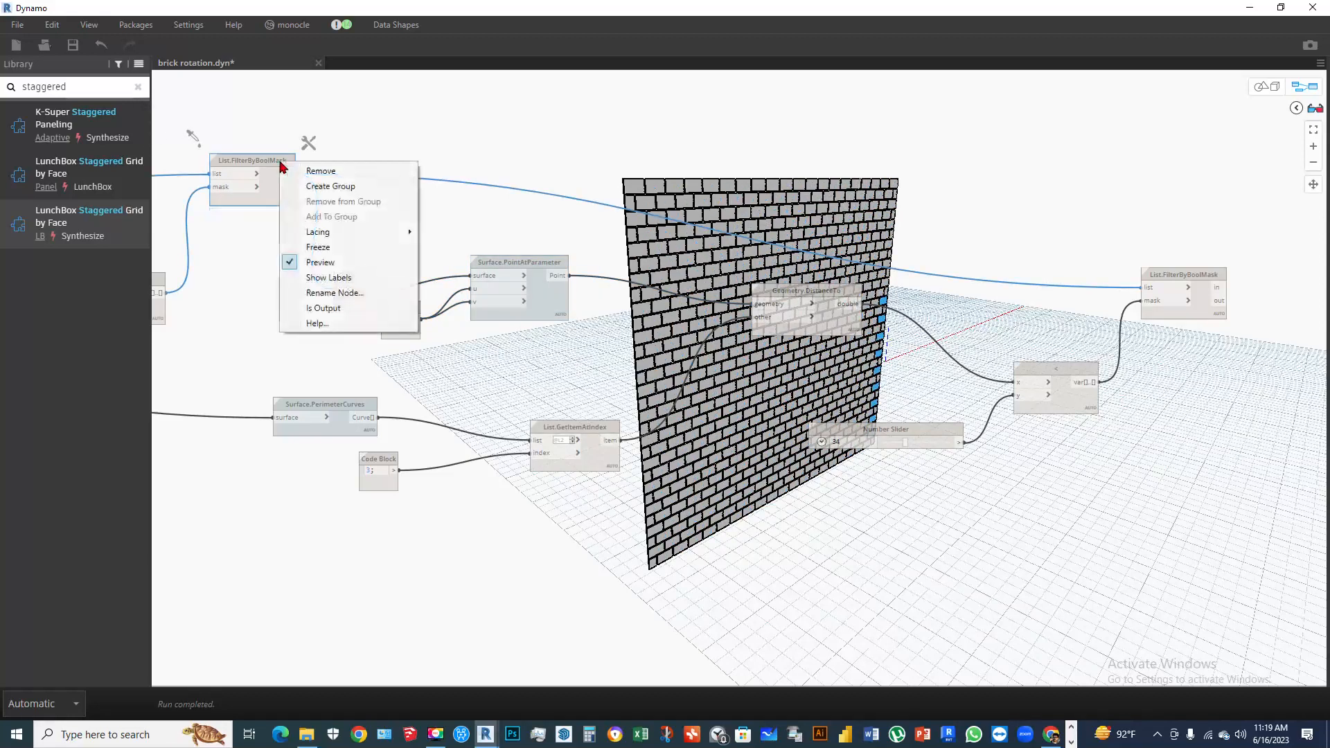
{"action": "left_click", "coordinate": [322, 263]}
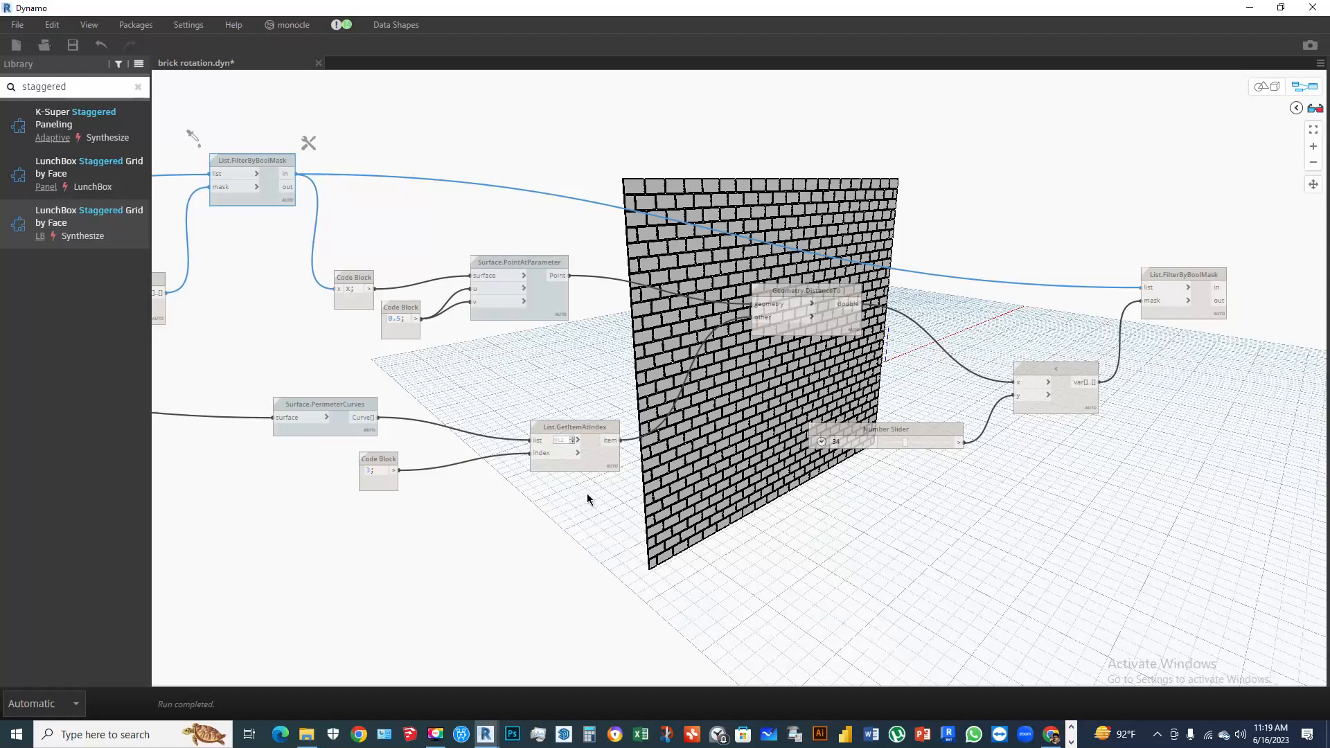
Add a Code Block containing x after the second List.FilterByBoolMask node and connect that node's in output to it
{"action": "middle_click_drag", "start_coordinate": [802, 505], "coordinate": [457, 499]}
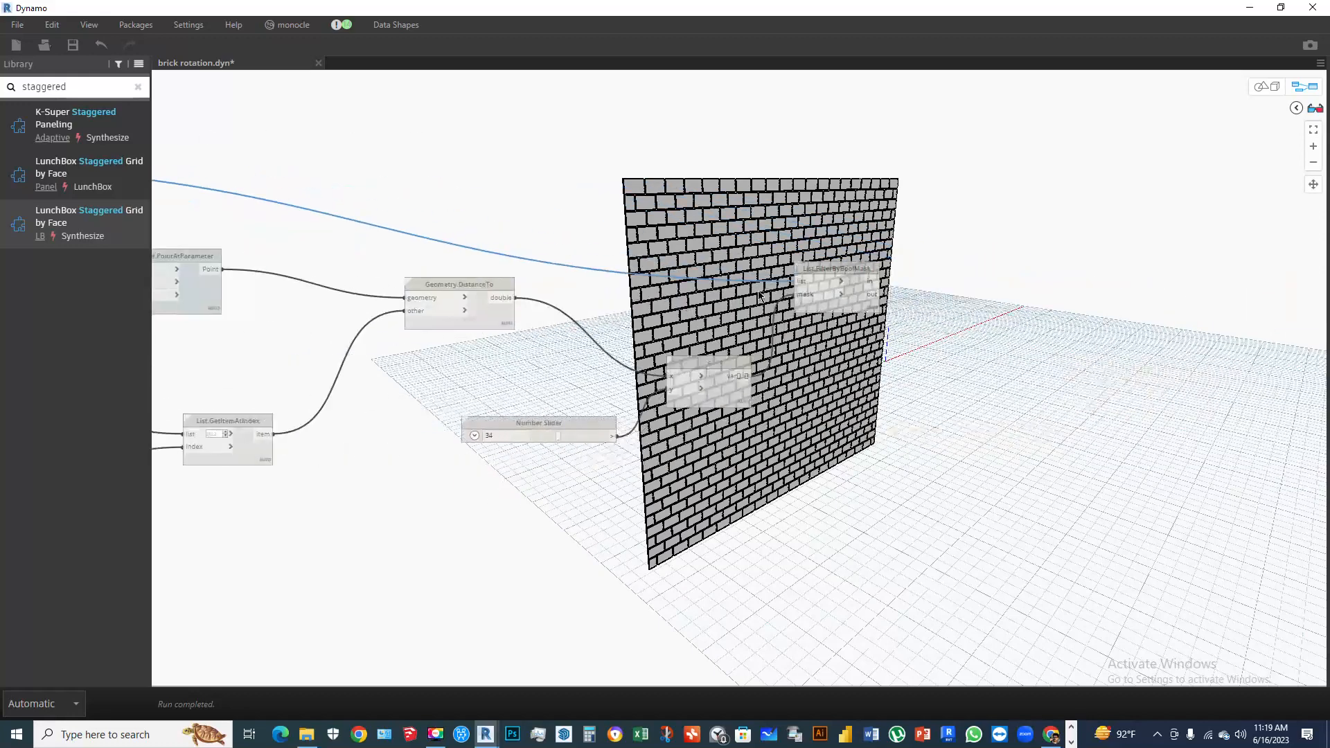
{"action": "left_click", "coordinate": [809, 267]}
{"action": "middle_click_drag", "start_coordinate": [966, 362], "coordinate": [826, 407]}
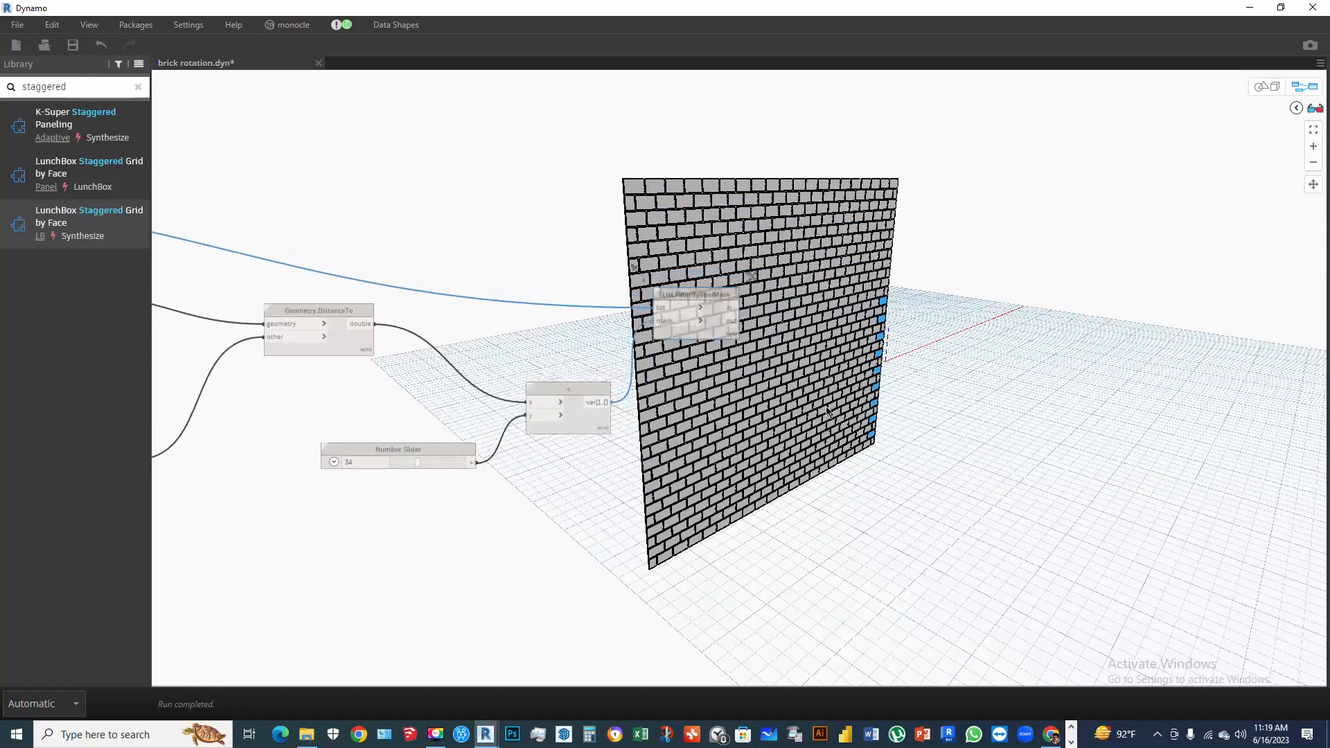
{"action": "right_click", "coordinate": [800, 308]}
{"action": "left_click", "coordinate": [832, 269]}
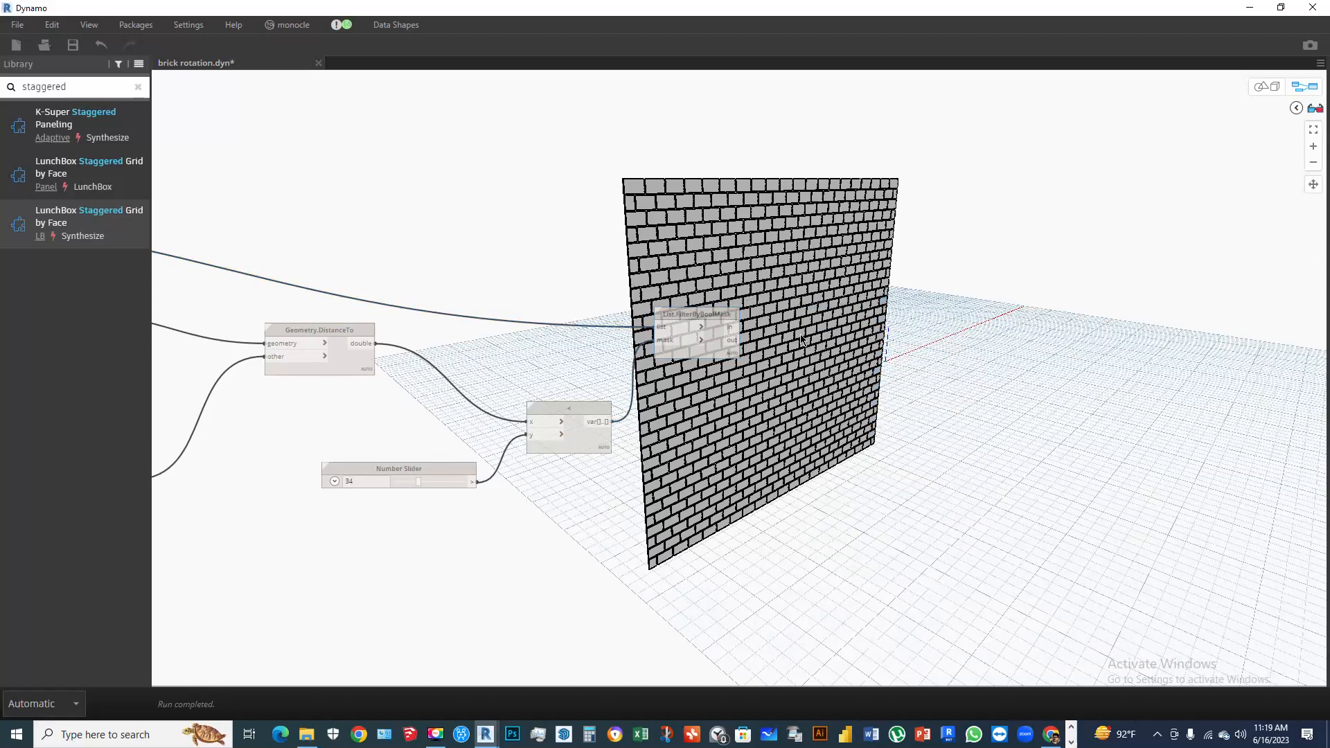
{"action": "double_click", "coordinate": [798, 331]}
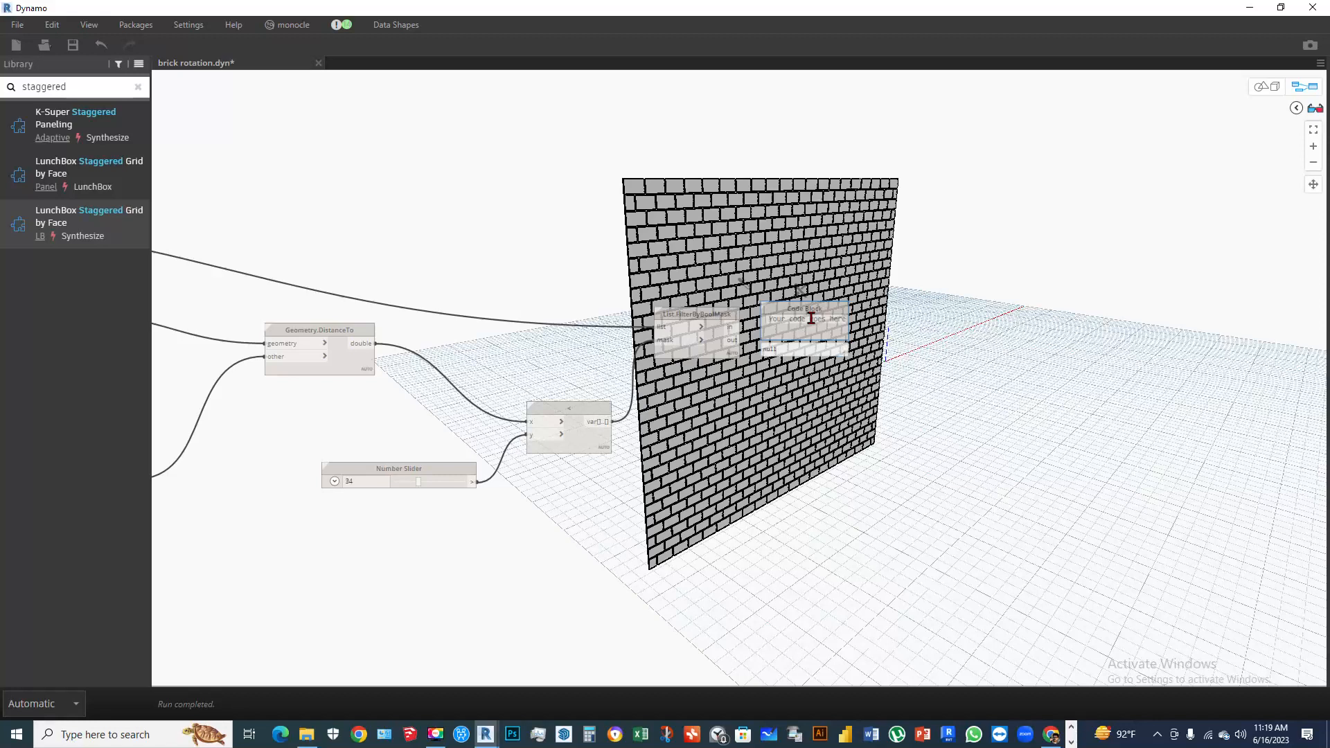
{"action": "type", "text": "x"}
{"action": "left_click", "coordinate": [831, 244]}
{"action": "scroll", "coordinate": [755, 329], "scroll_direction": "up", "scroll_amount": 1}
{"action": "left_click_drag", "start_coordinate": [721, 321], "coordinate": [819, 294]}
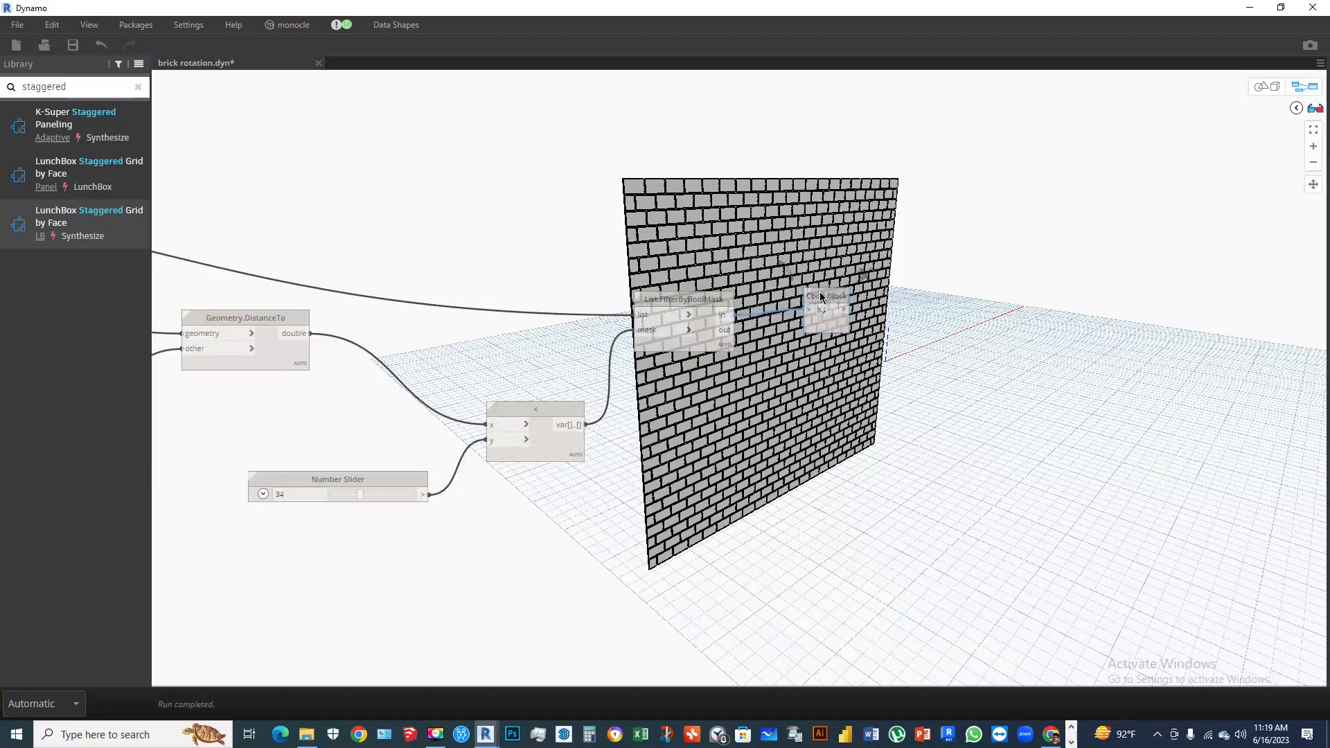
Turn off the geometry preview of the second List.FilterByBoolMask node so only the Code Block shows its filtered panels
{"action": "left_click", "coordinate": [715, 300]}
{"action": "right_click", "coordinate": [715, 300]}
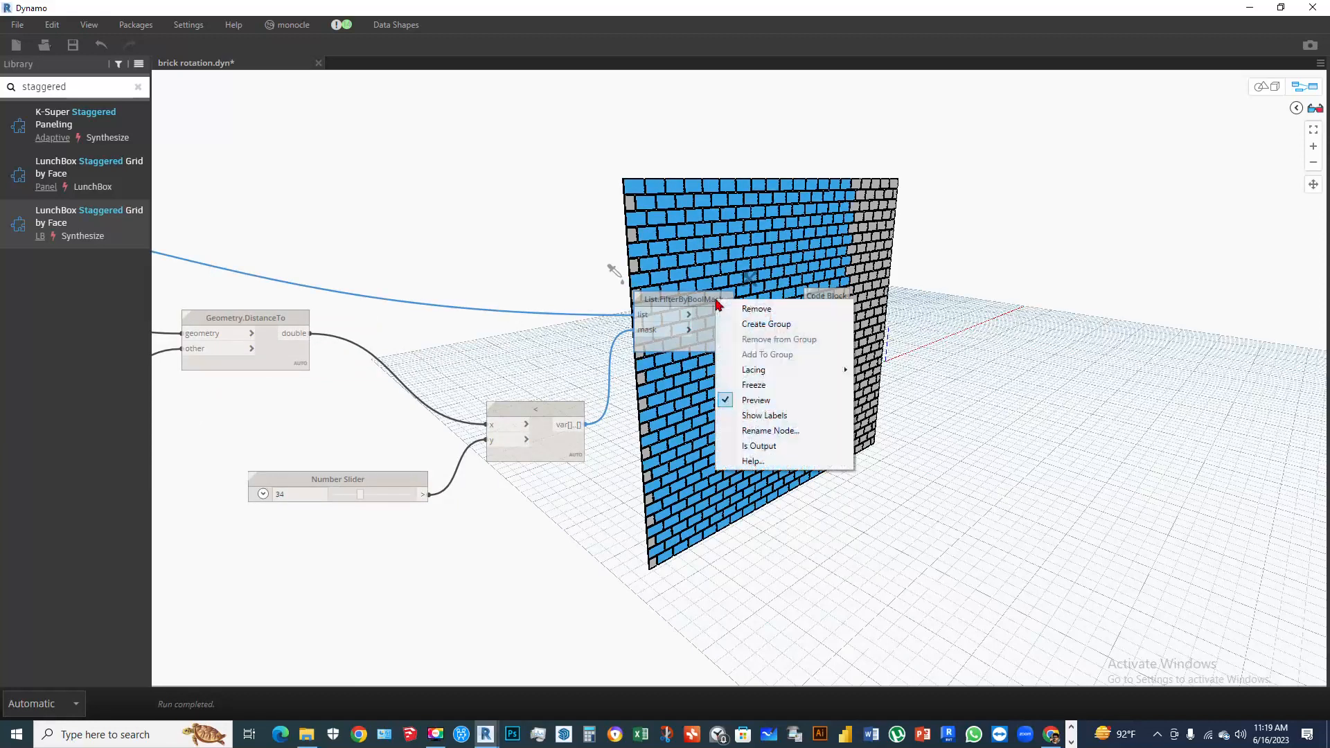
{"action": "left_click", "coordinate": [764, 402]}
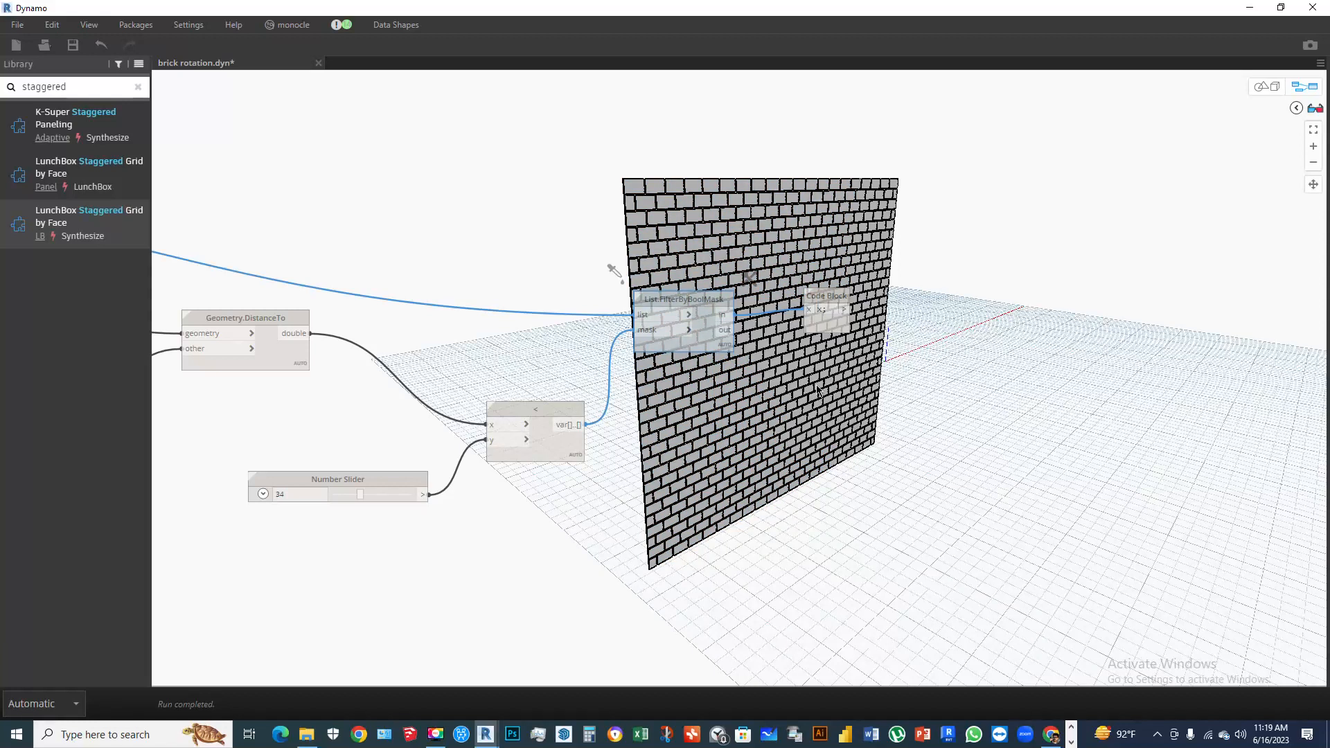
Examine the bricks passed by the new Code Block and the wall edge picked by the List.GetItemAtIndex node
{"action": "left_click", "coordinate": [834, 322]}
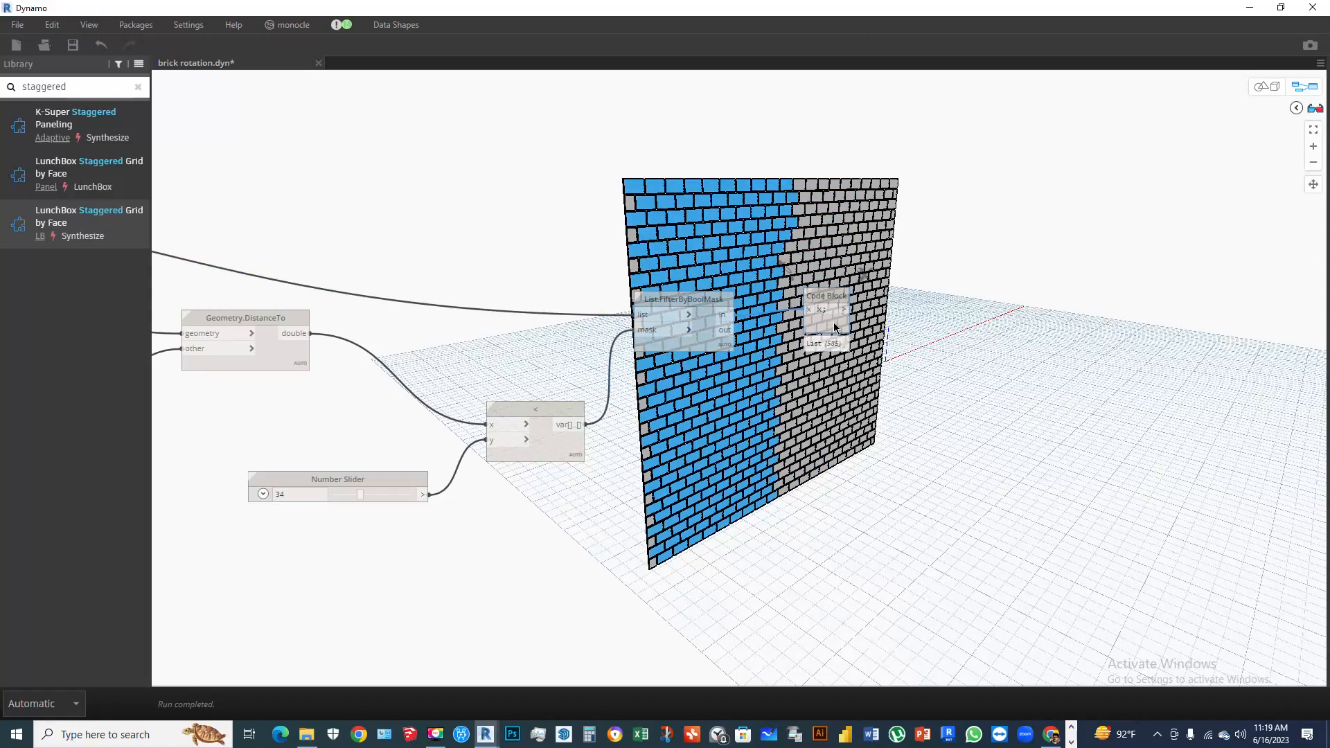
{"action": "scroll", "coordinate": [934, 338], "scroll_direction": "down", "scroll_amount": 5}
{"action": "scroll", "coordinate": [881, 380], "scroll_direction": "up", "scroll_amount": 3}
{"action": "mouse_move", "coordinate": [771, 395]}
{"action": "middle_mouse_down"}
{"action": "mouse_move", "coordinate": [786, 361]}
{"action": "mouse_move", "coordinate": [1113, 336]}
{"action": "middle_mouse_up"}
{"action": "middle_click_drag", "start_coordinate": [643, 437], "coordinate": [818, 417]}
{"action": "left_click", "coordinate": [758, 338]}
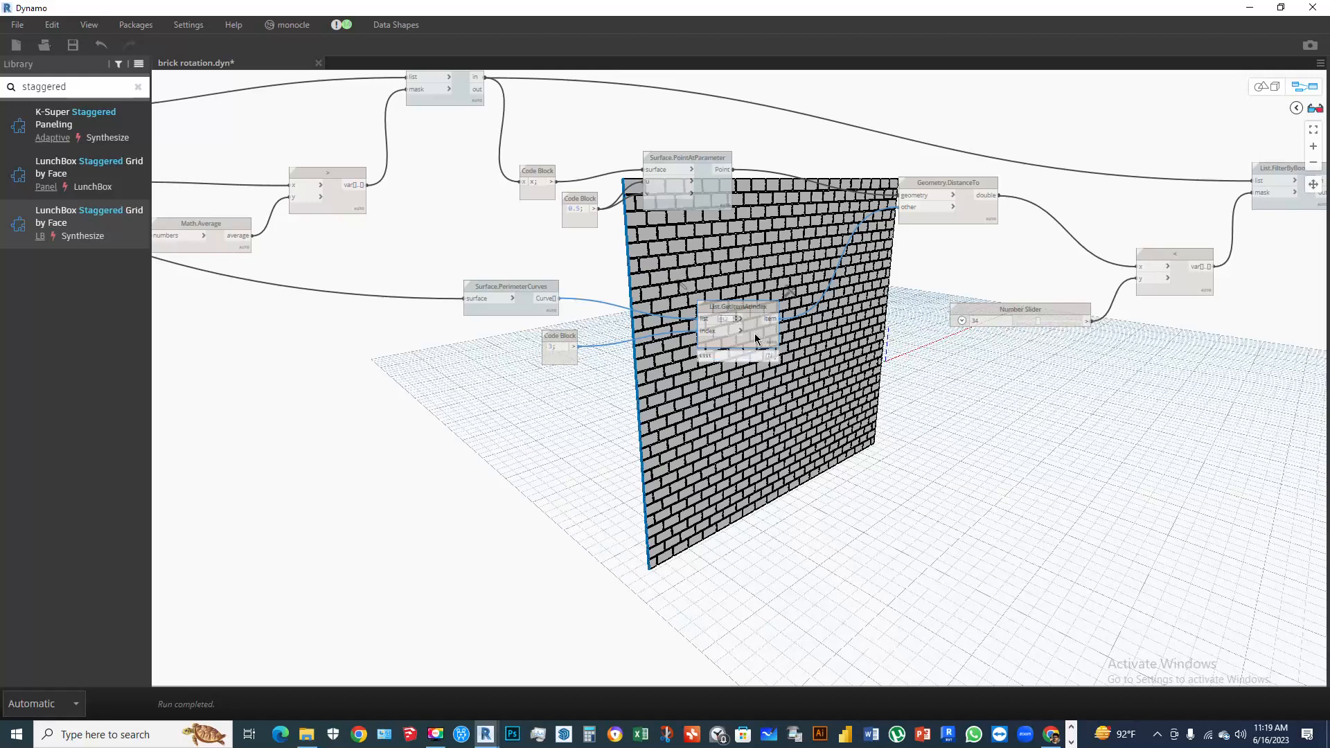
{"action": "middle_click_drag", "start_coordinate": [425, 381], "coordinate": [681, 476]}
{"action": "scroll", "coordinate": [702, 478], "scroll_direction": "up", "scroll_amount": 2}
{"action": "middle_click_drag", "start_coordinate": [543, 335], "coordinate": [844, 381]}
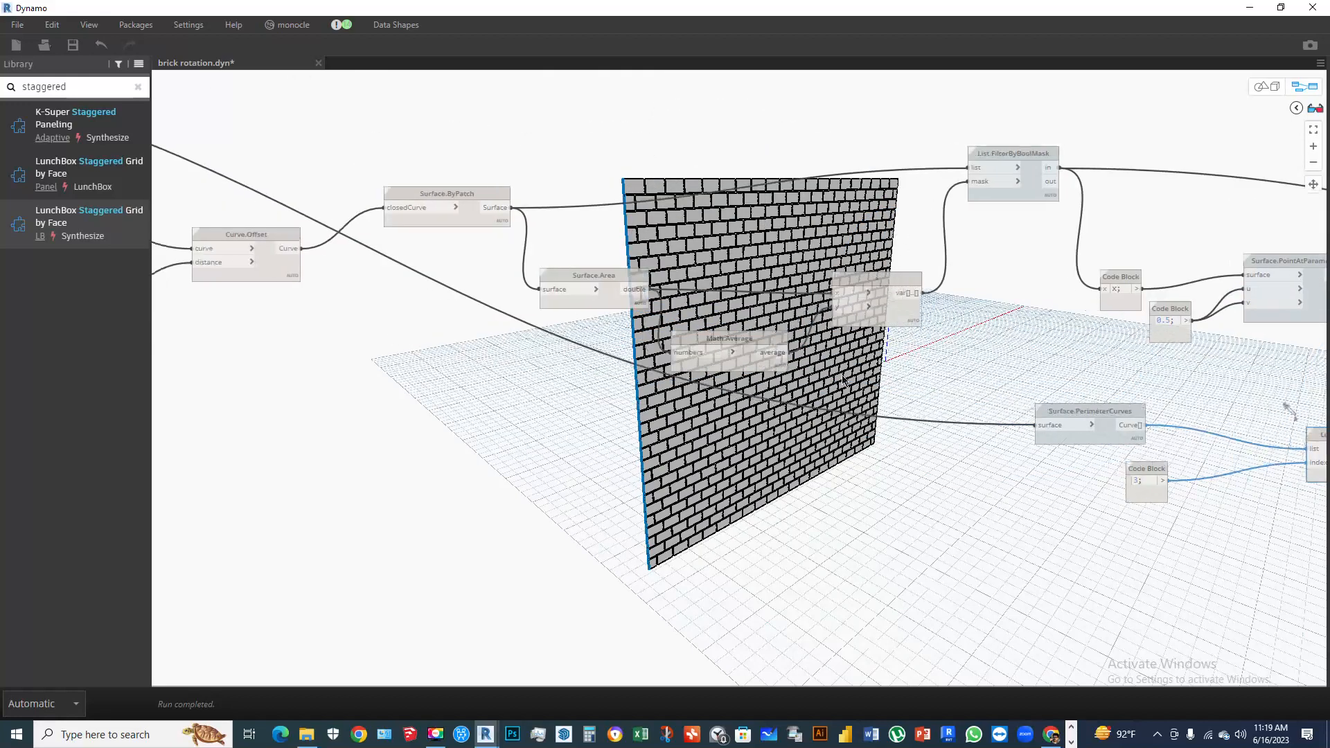
Turn off the geometry preview of the Surface.ByPatch node
{"action": "left_click", "coordinate": [574, 277]}
{"action": "left_click", "coordinate": [484, 194]}
{"action": "mouse_move", "coordinate": [484, 197]}
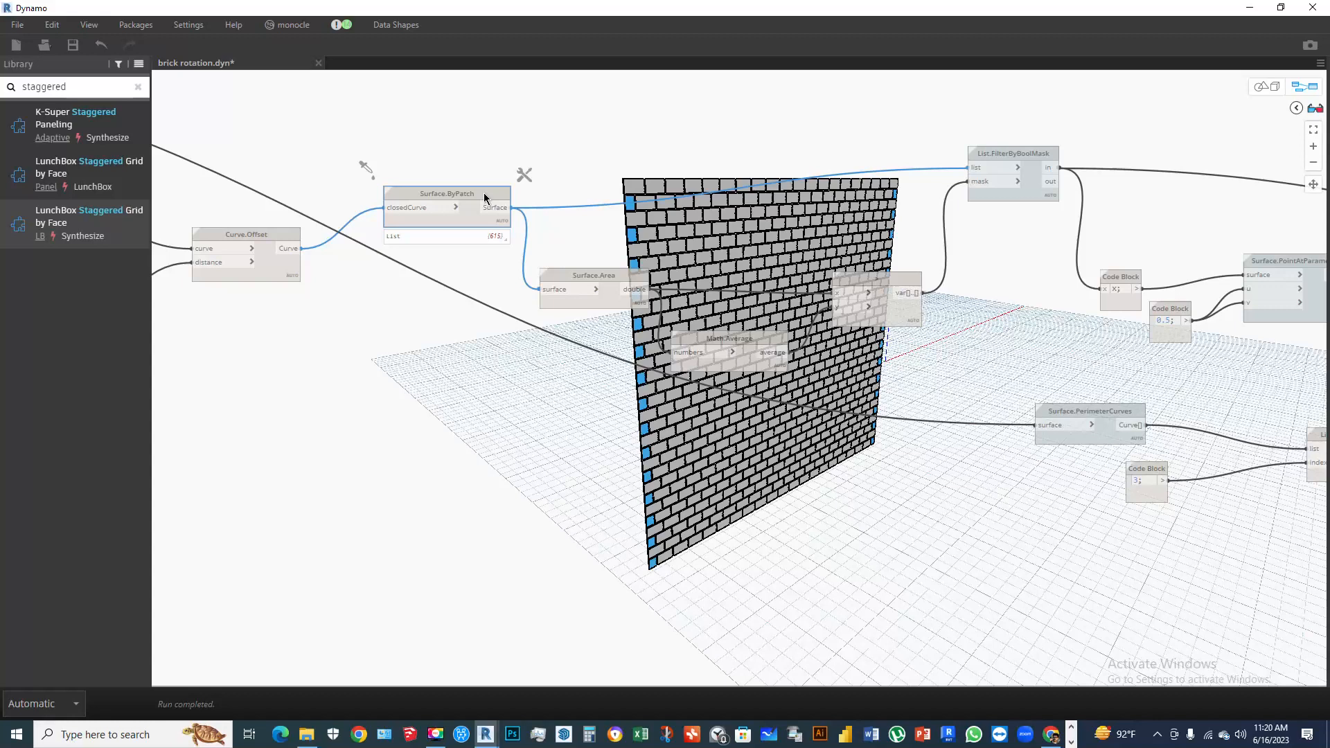
{"action": "right_click", "coordinate": [484, 197]}
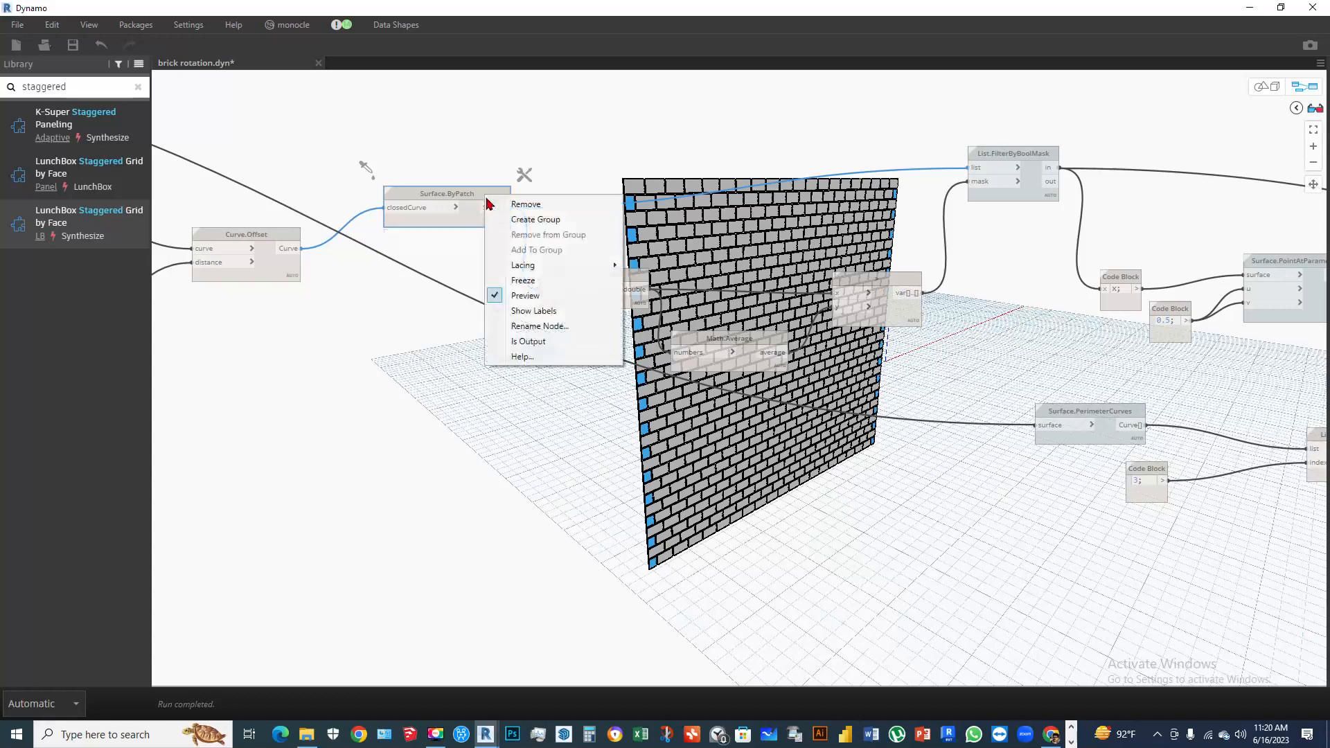
{"action": "left_click", "coordinate": [521, 299]}
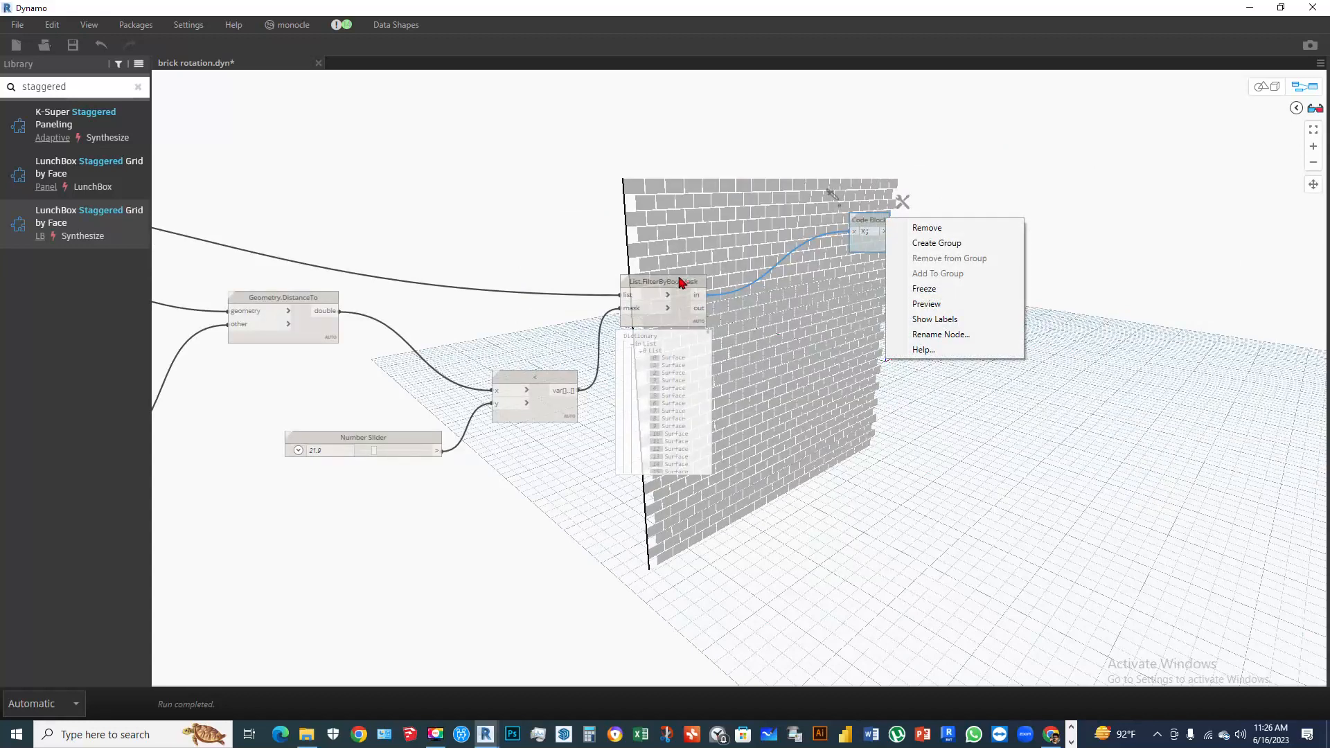
Turn off the preview of the last List.FilterByBoolMask node and turn on the preview of the Code Block connected to it
{"action": "left_click", "coordinate": [677, 280]}
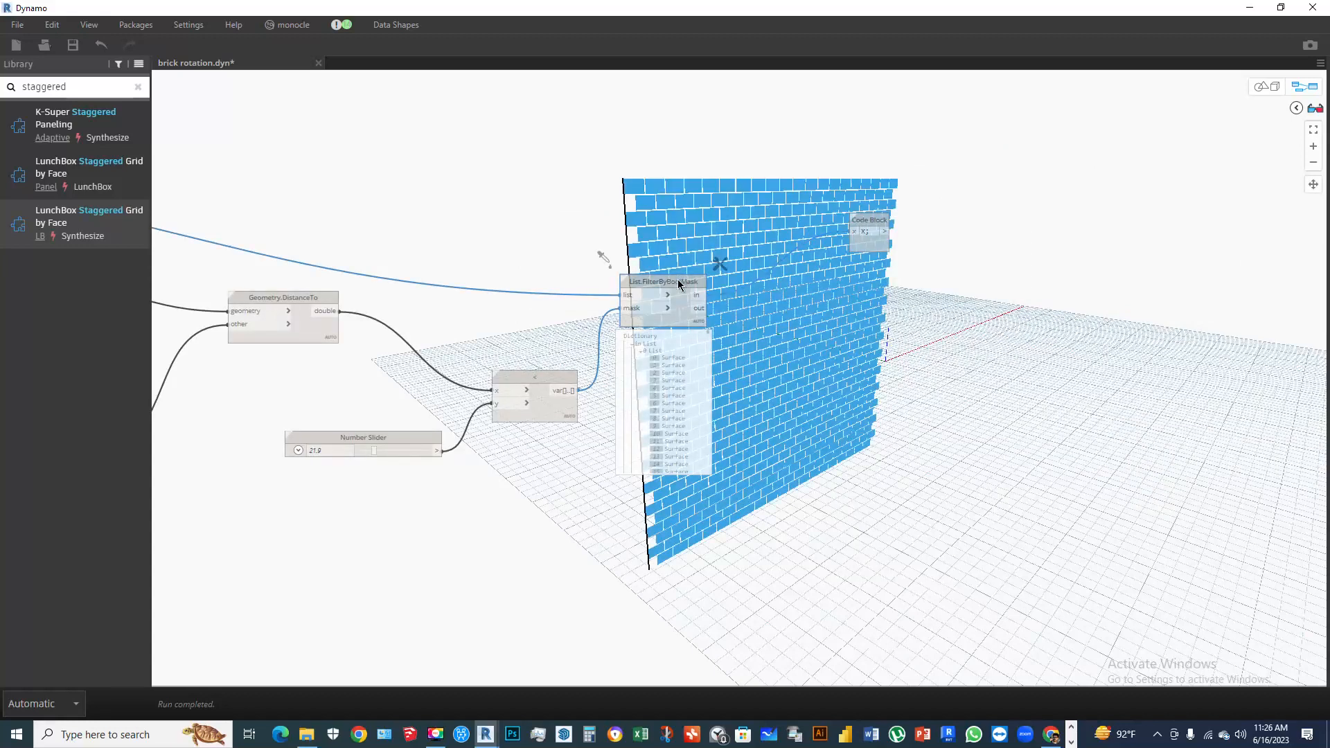
{"action": "right_click", "coordinate": [678, 281]}
{"action": "left_click", "coordinate": [727, 383]}
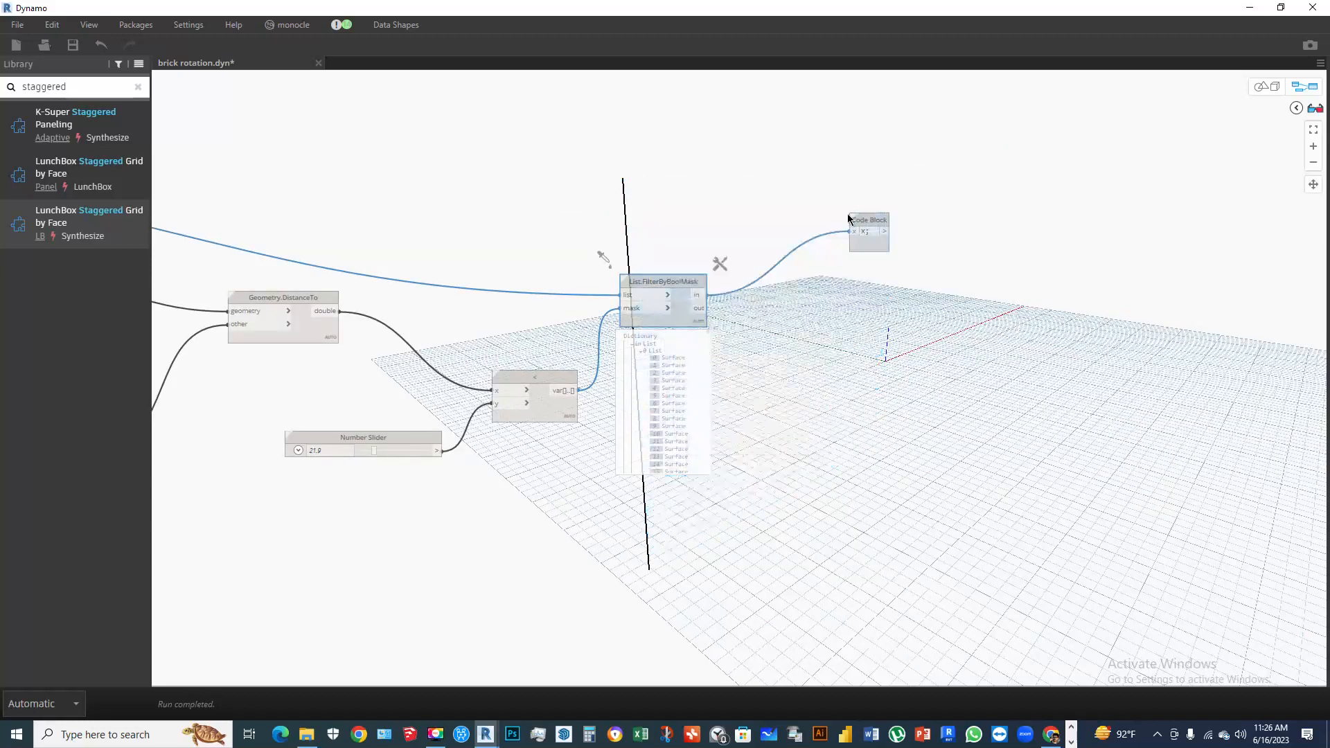
{"action": "right_click", "coordinate": [866, 220]}
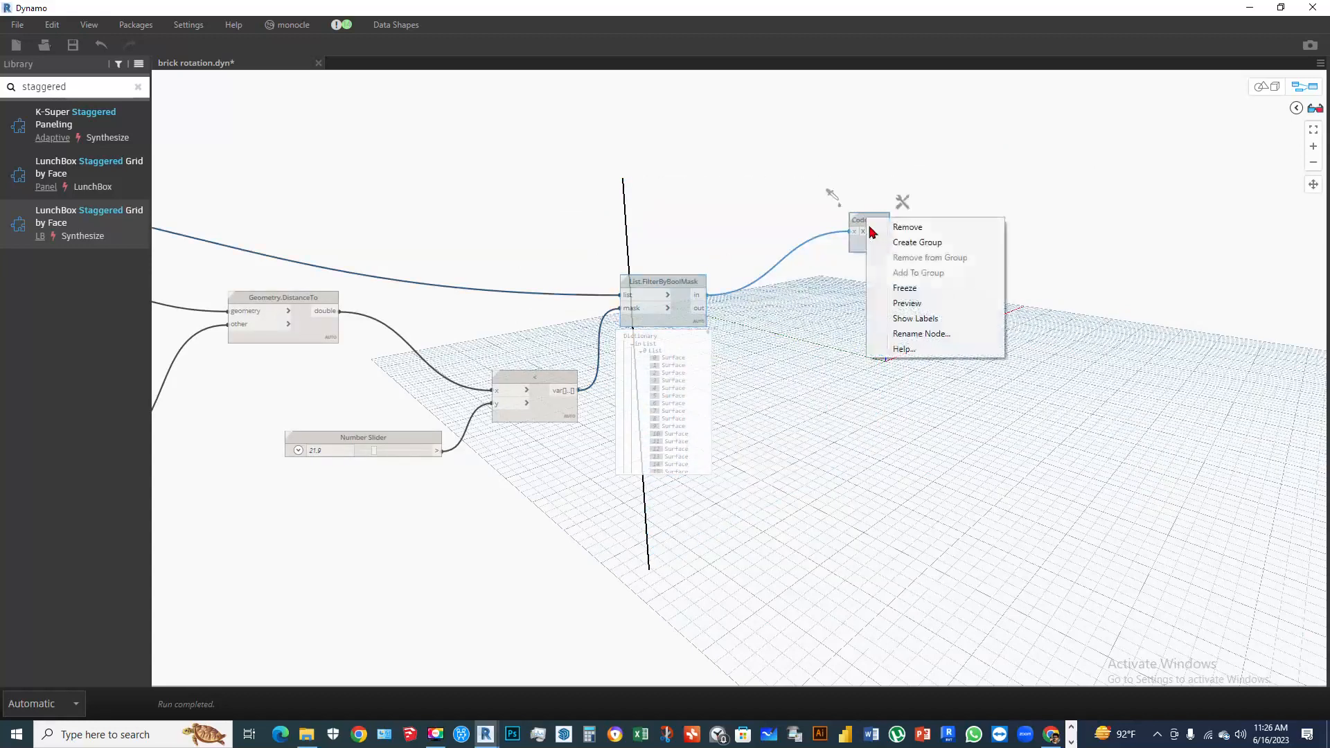
{"action": "left_click", "coordinate": [907, 307]}
Lower the distance threshold on the Number Slider feeding y of the < node
{"action": "middle_click_drag", "start_coordinate": [550, 525], "coordinate": [930, 428]}
{"action": "scroll", "coordinate": [668, 365], "scroll_direction": "up", "scroll_amount": 5}
{"action": "mouse_move", "coordinate": [881, 331]}
{"action": "left_mouse_down"}
{"action": "mouse_move", "coordinate": [941, 333]}
{"action": "mouse_move", "coordinate": [869, 330]}
{"action": "mouse_move", "coordinate": [915, 330]}
{"action": "mouse_move", "coordinate": [895, 330]}
{"action": "left_mouse_up"}
{"action": "scroll", "coordinate": [763, 392], "scroll_direction": "down", "scroll_amount": 3}
{"action": "middle_click_drag", "start_coordinate": [996, 389], "coordinate": [491, 490]}
{"action": "middle_click_drag", "start_coordinate": [1054, 246], "coordinate": [865, 431]}
{"action": "scroll", "coordinate": [865, 437], "scroll_direction": "down", "scroll_amount": 5}
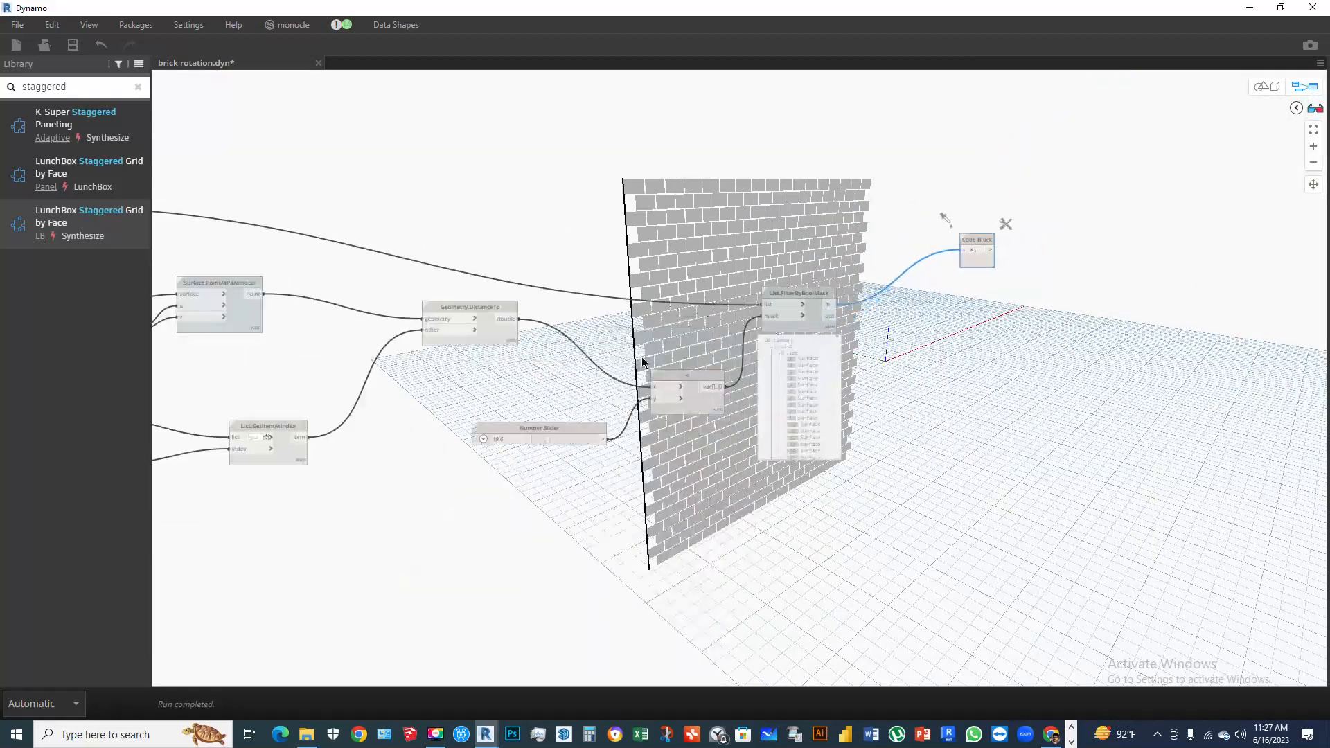
Review the graph from the LunchBox Staggered Grid by Face node through Surface.ByPatch to the area-based List.FilterByBoolMask node
{"action": "middle_click_drag", "start_coordinate": [846, 318], "coordinate": [1108, 294]}
{"action": "middle_click_drag", "start_coordinate": [463, 297], "coordinate": [794, 326]}
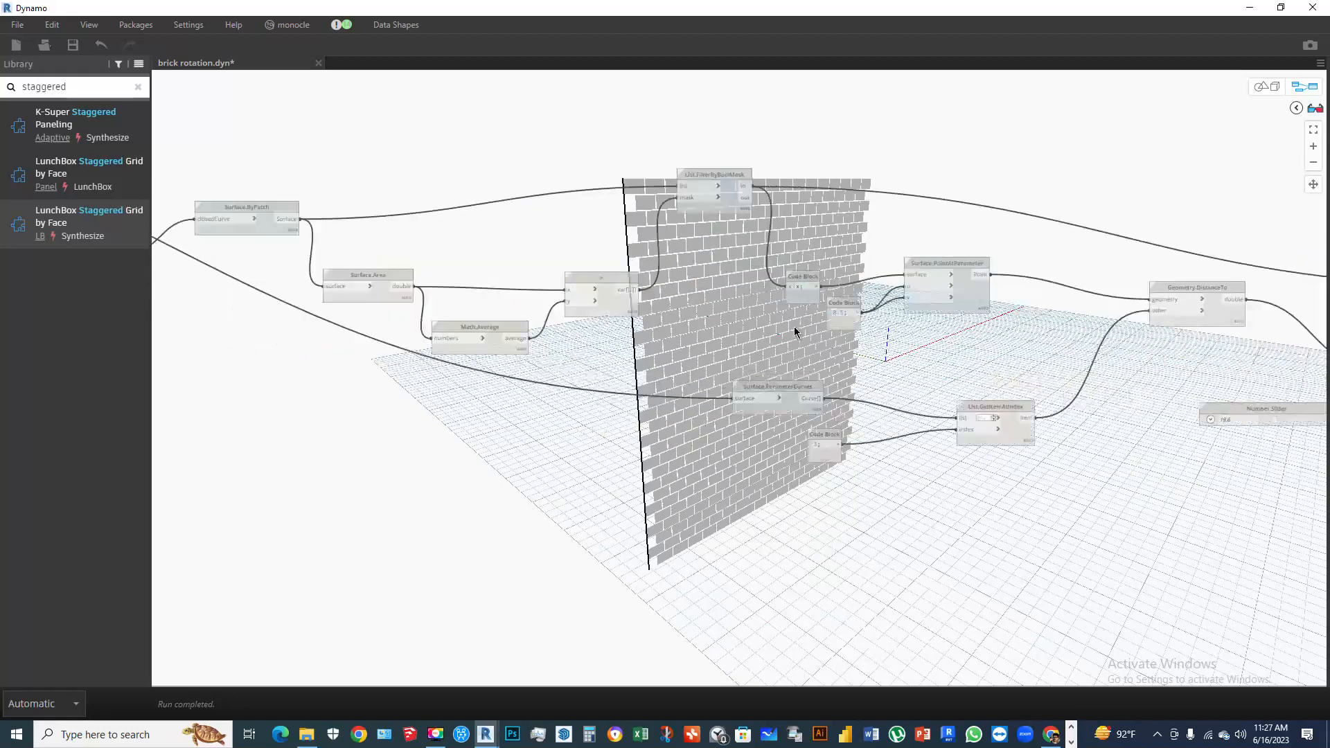
{"action": "scroll", "coordinate": [457, 322], "scroll_direction": "up", "scroll_amount": 1}
{"action": "middle_click_drag", "start_coordinate": [457, 322], "coordinate": [759, 310]}
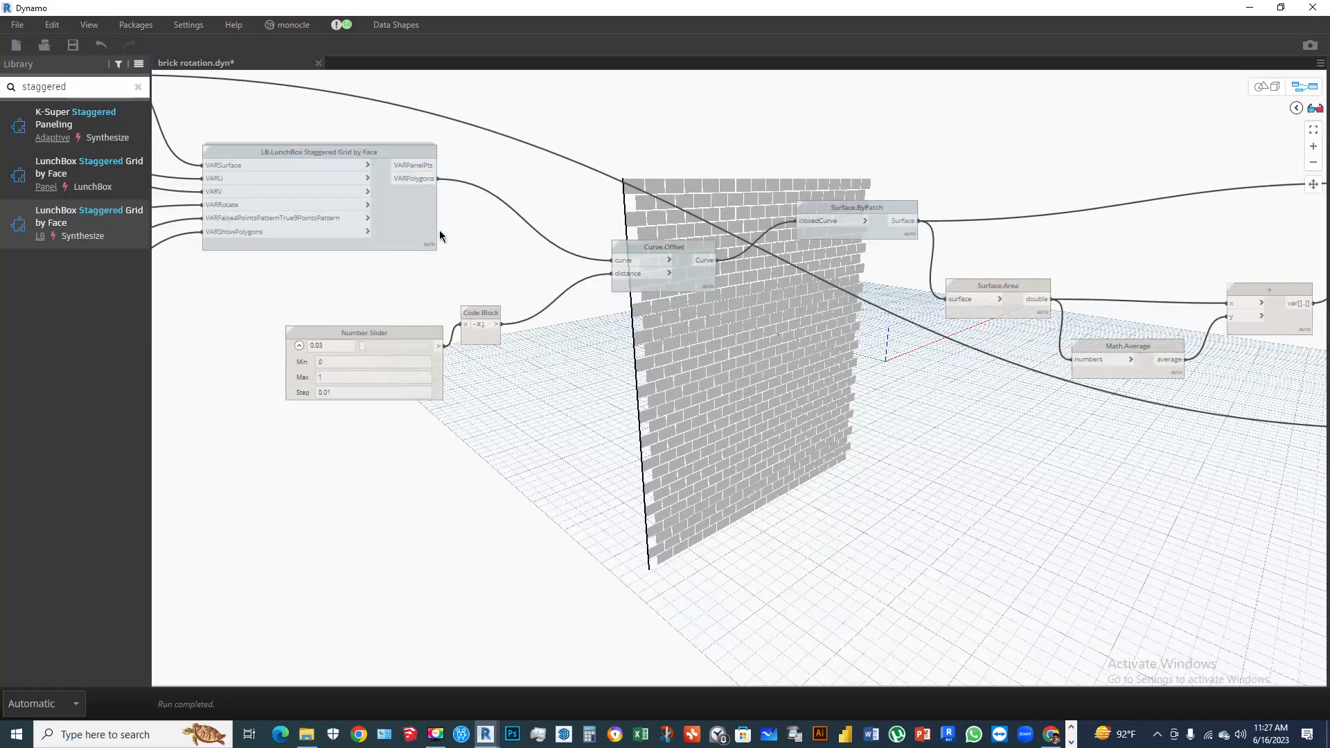
{"action": "left_click", "coordinate": [405, 212]}
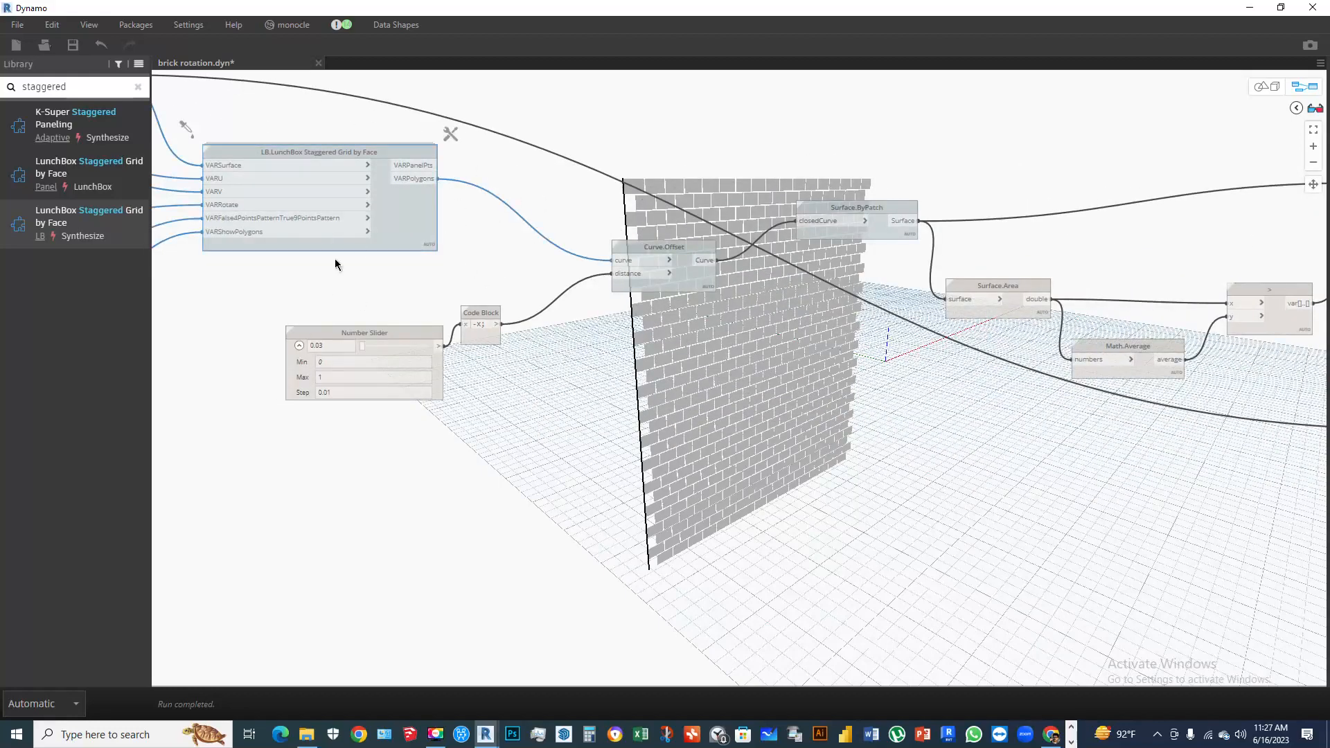
{"action": "middle_click_drag", "start_coordinate": [528, 255], "coordinate": [220, 266]}
{"action": "middle_click_drag", "start_coordinate": [636, 393], "coordinate": [367, 358]}
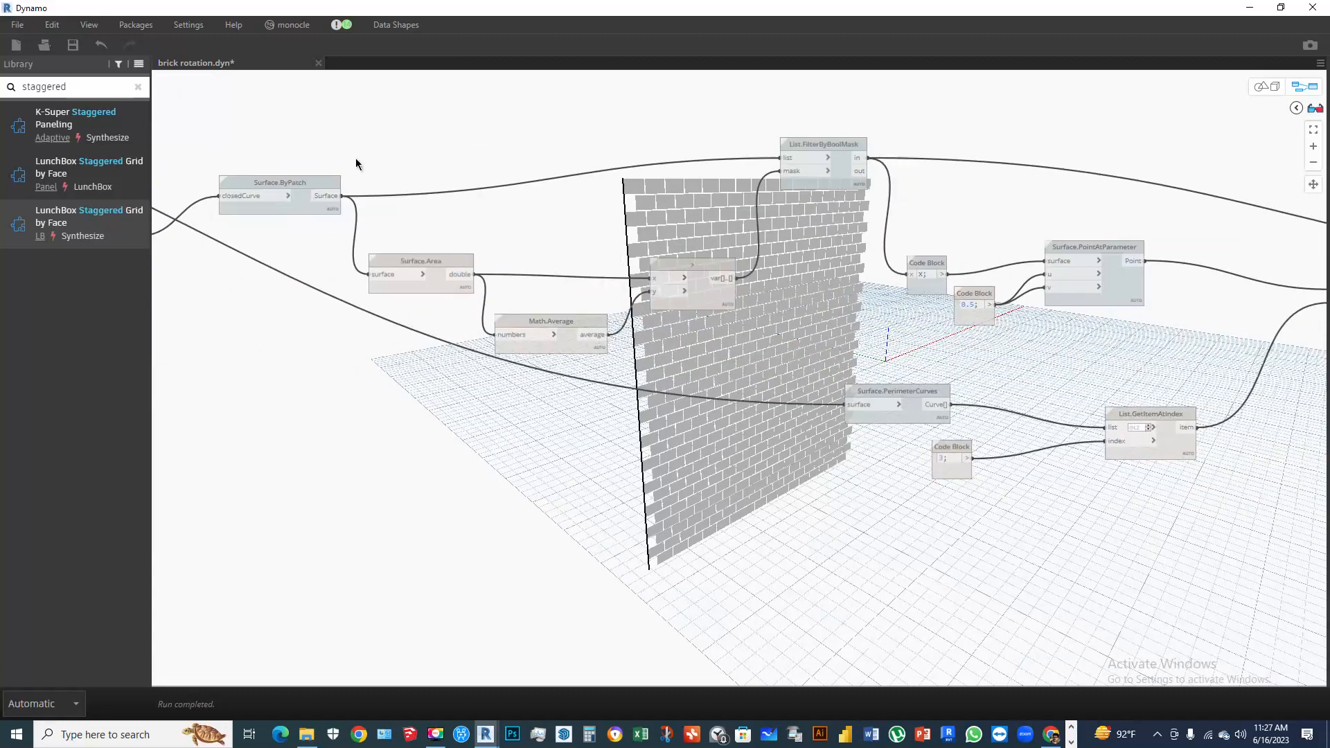
{"action": "left_click", "coordinate": [321, 183]}
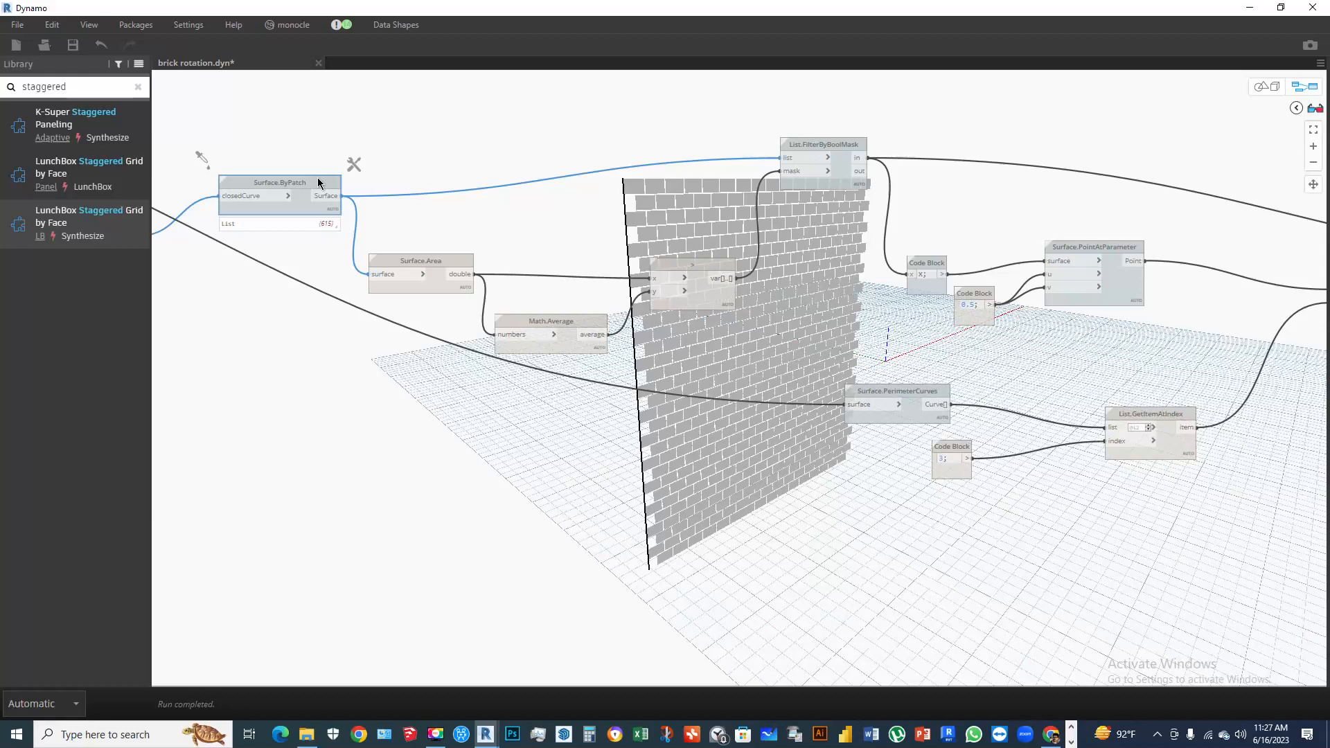
{"action": "middle_click_drag", "start_coordinate": [813, 124], "coordinate": [670, 146]}
{"action": "left_click", "coordinate": [681, 166]}
Move the Code Block feeding Surface.PointAtParameter upward and bring the final Code Block closer to the last List.FilterByBoolMask node
{"action": "left_click_drag", "start_coordinate": [793, 287], "coordinate": [773, 220]}
{"action": "middle_click_drag", "start_coordinate": [951, 294], "coordinate": [267, 280]}
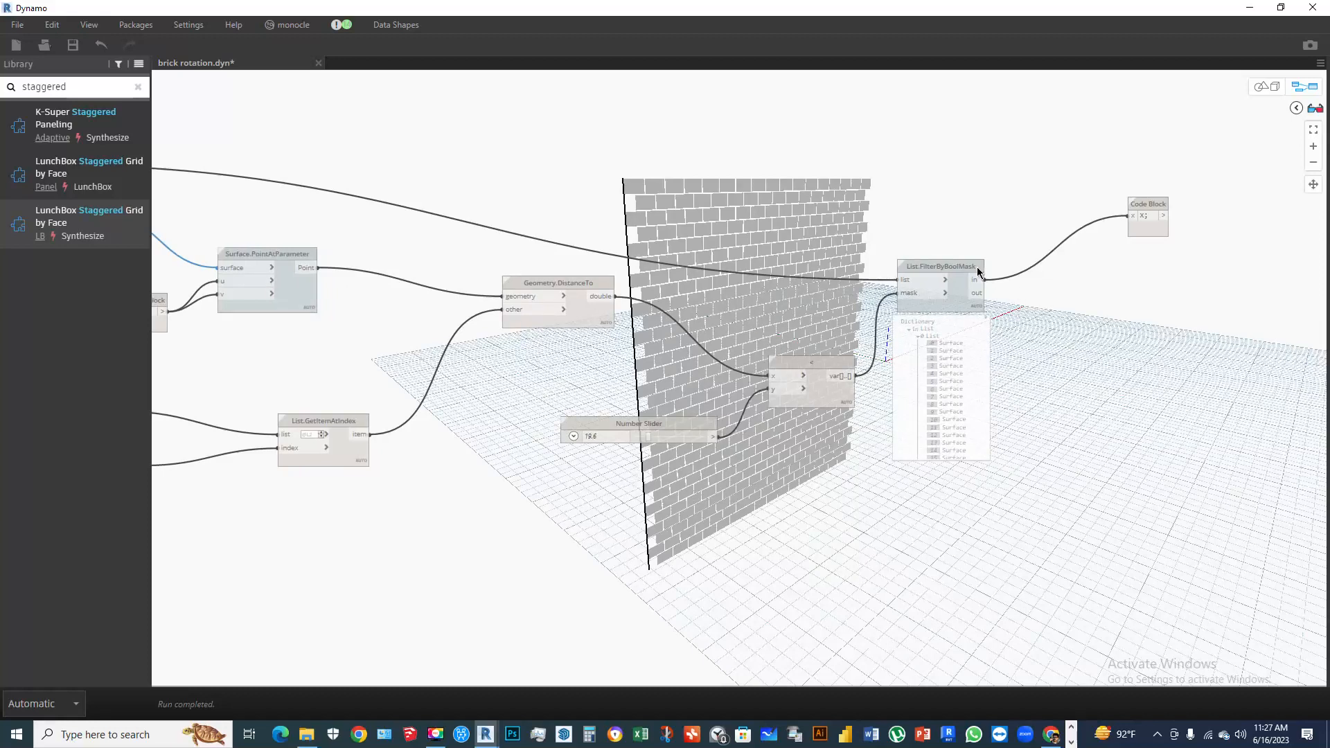
{"action": "left_click_drag", "start_coordinate": [1162, 208], "coordinate": [1082, 191]}
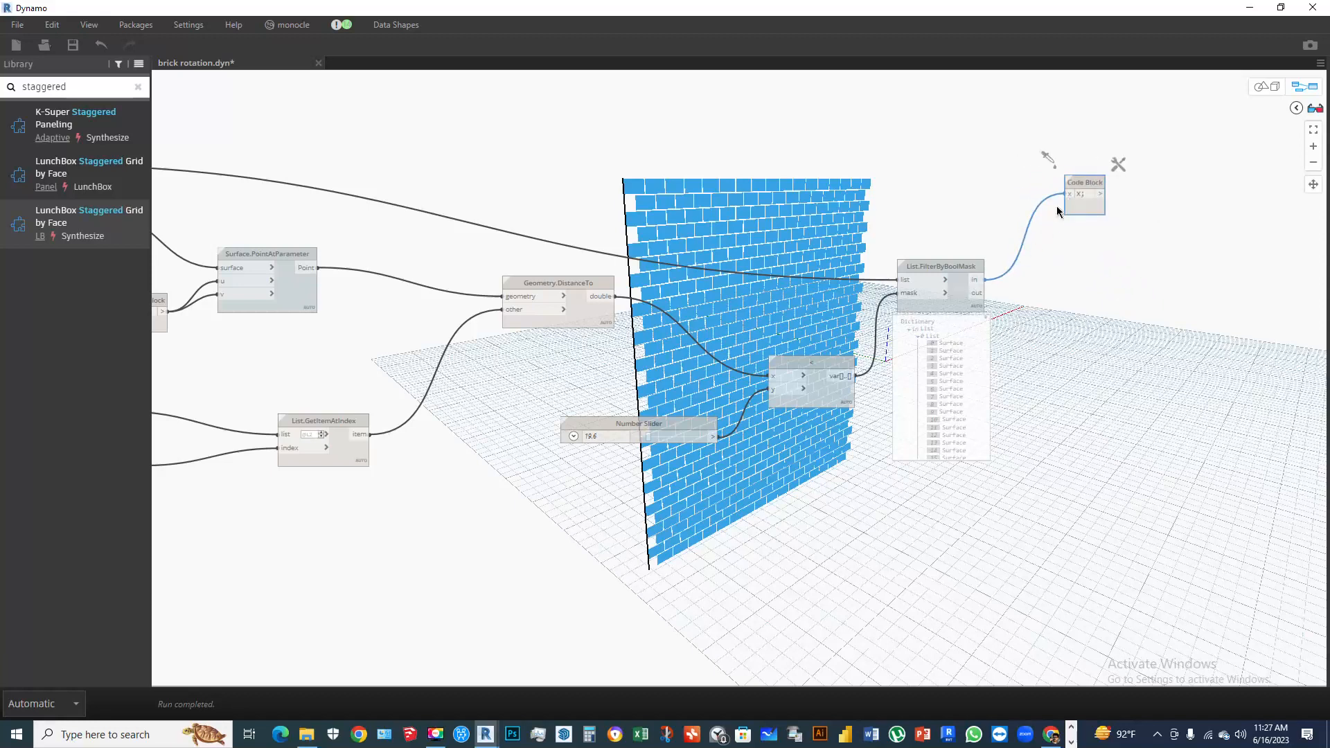
Set the Number Slider feeding y of the < node to 18.8
{"action": "scroll", "coordinate": [623, 464], "scroll_direction": "up", "scroll_amount": 5}
{"action": "mouse_move", "coordinate": [707, 401]}
{"action": "left_mouse_down"}
{"action": "mouse_move", "coordinate": [735, 404]}
{"action": "mouse_move", "coordinate": [704, 405]}
{"action": "left_mouse_up"}
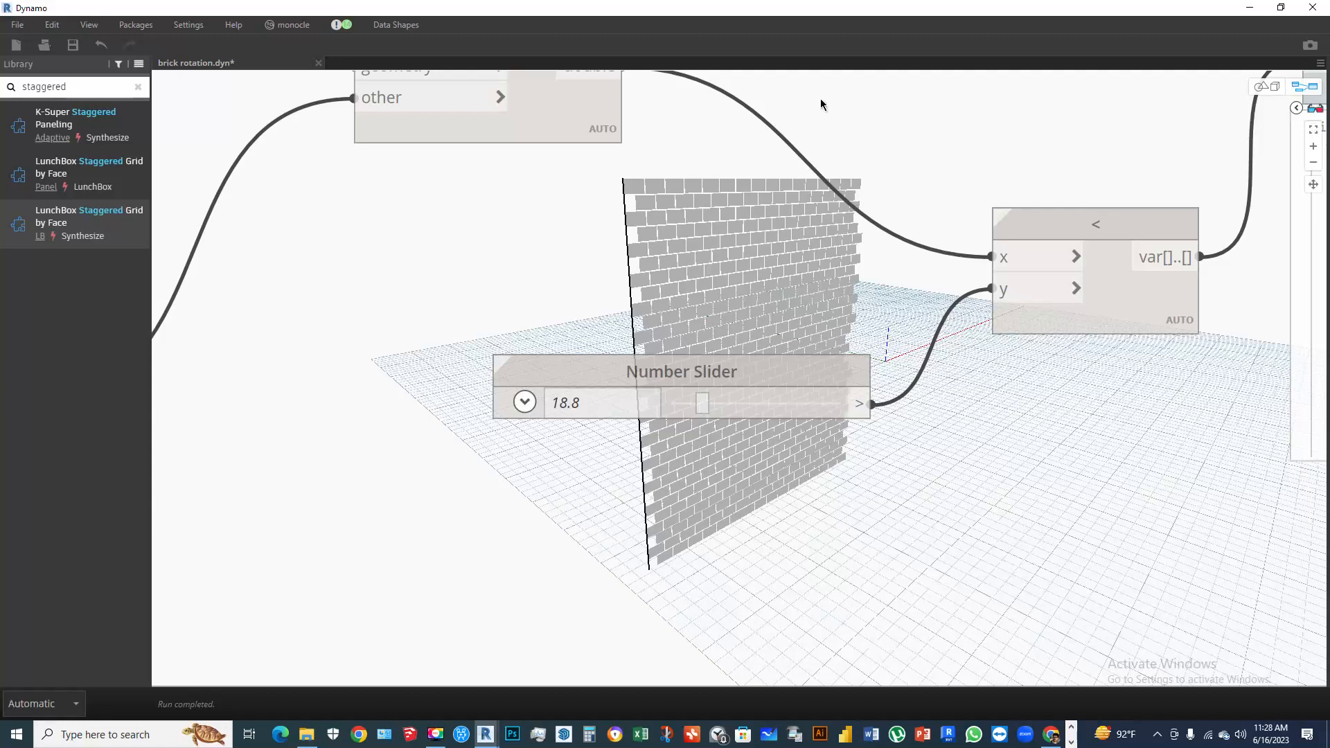
{"action": "scroll", "coordinate": [573, 441], "scroll_direction": "down", "scroll_amount": 5}
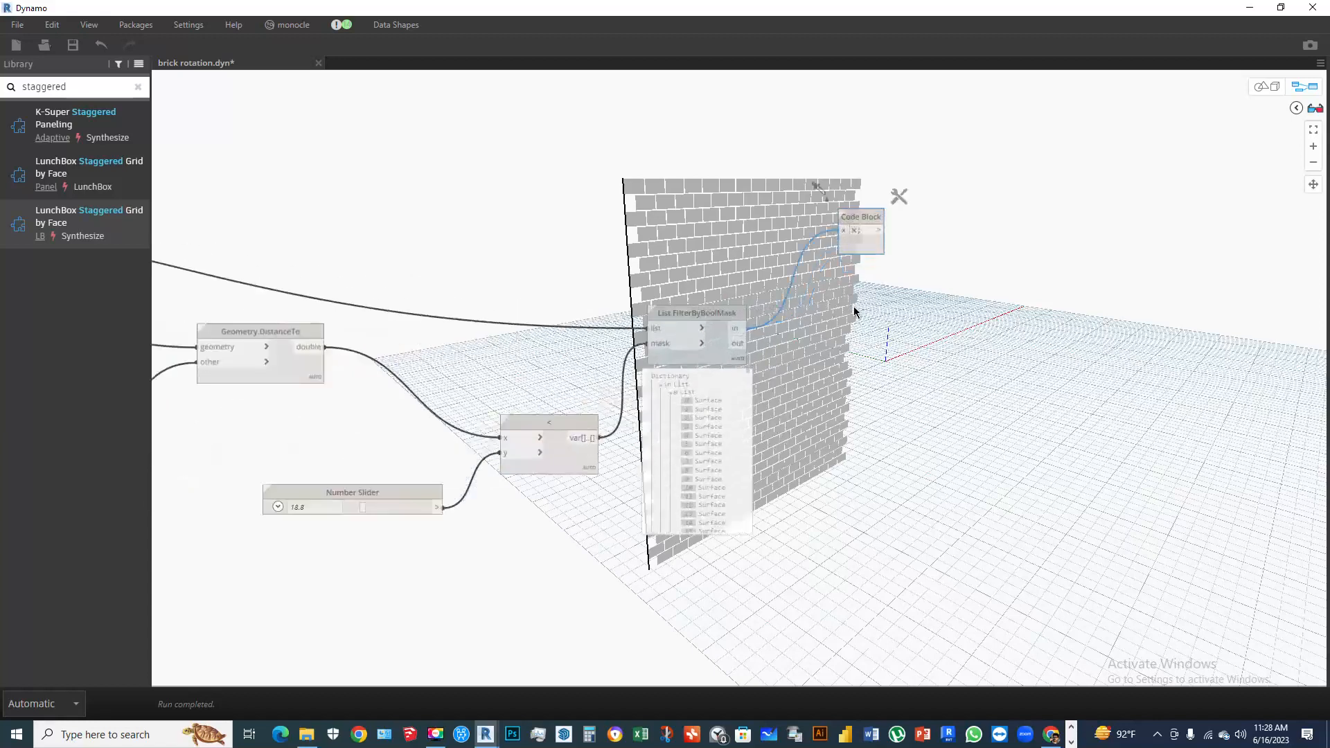
Move the last List.FilterByBoolMask node upward and closer to the final Code Block
{"action": "scroll", "coordinate": [854, 307], "scroll_direction": "up", "scroll_amount": 5}
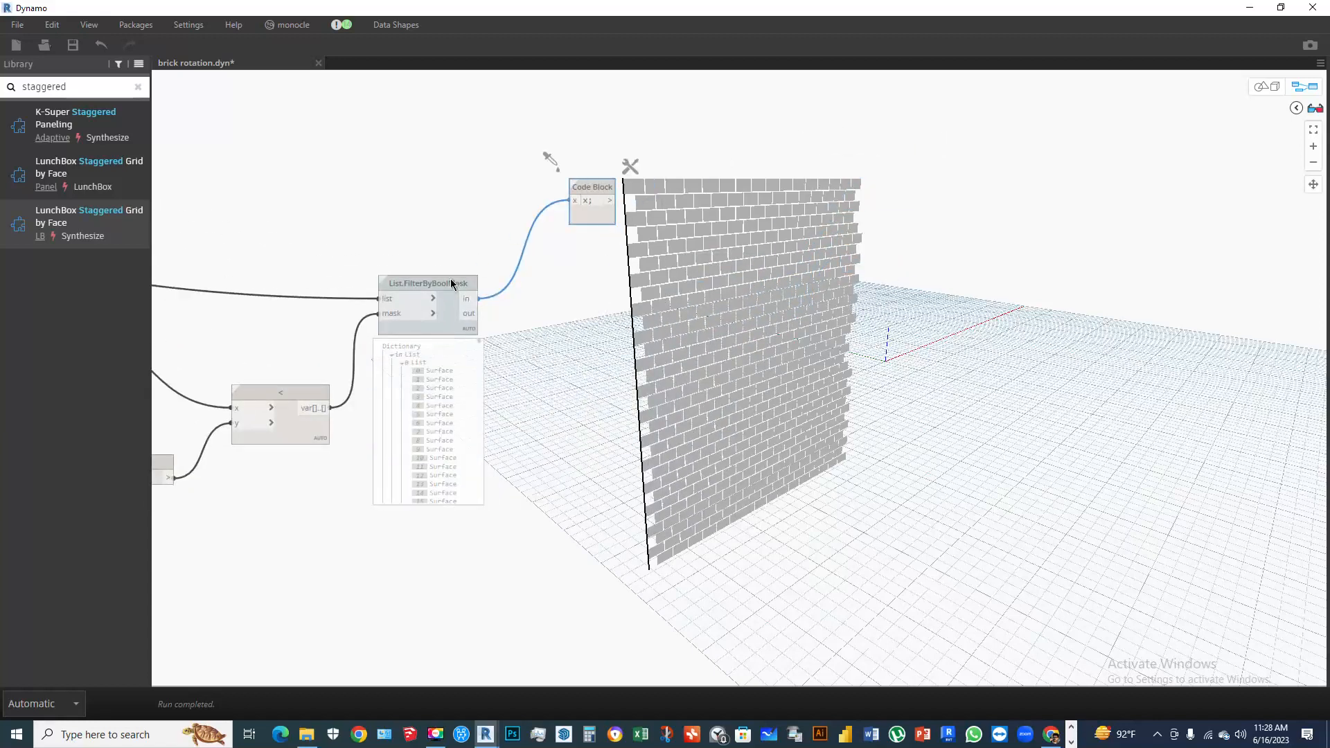
{"action": "scroll", "coordinate": [451, 285], "scroll_direction": "down", "scroll_amount": 6}
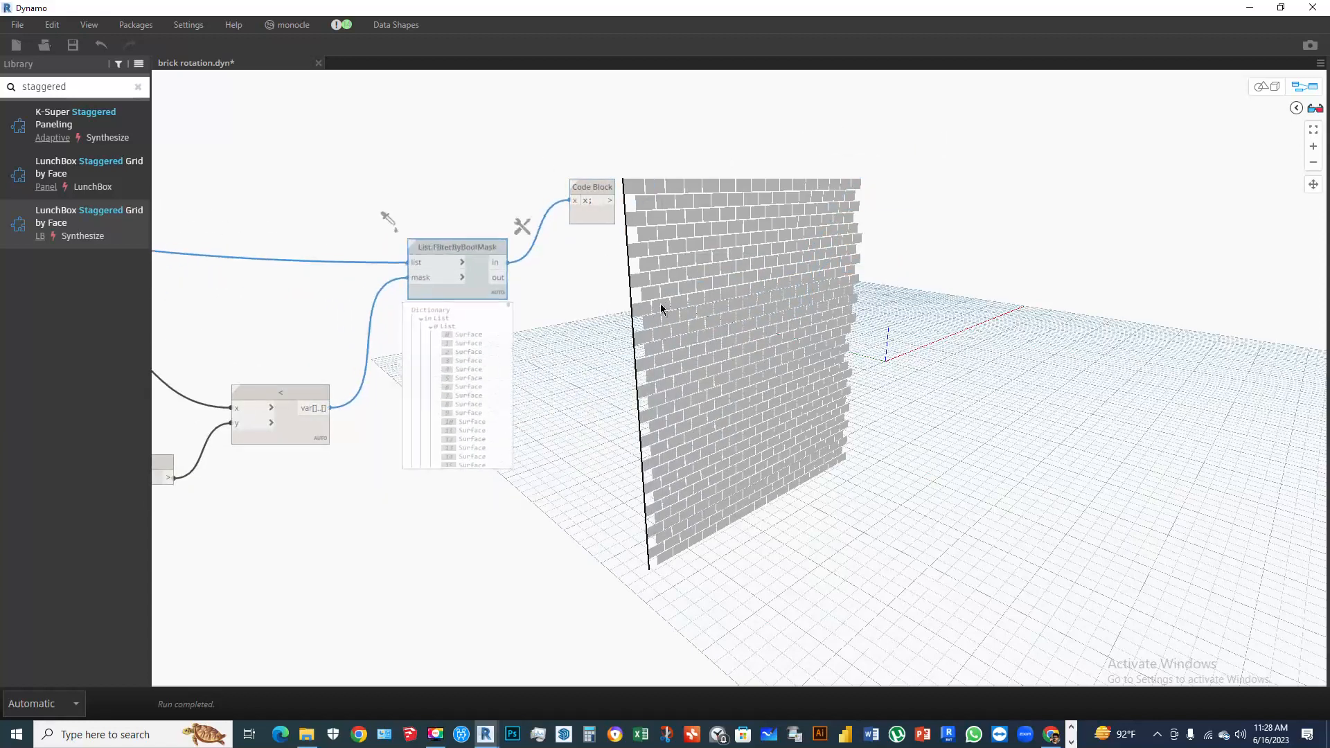
{"action": "scroll", "coordinate": [520, 301], "scroll_direction": "up", "scroll_amount": 5}
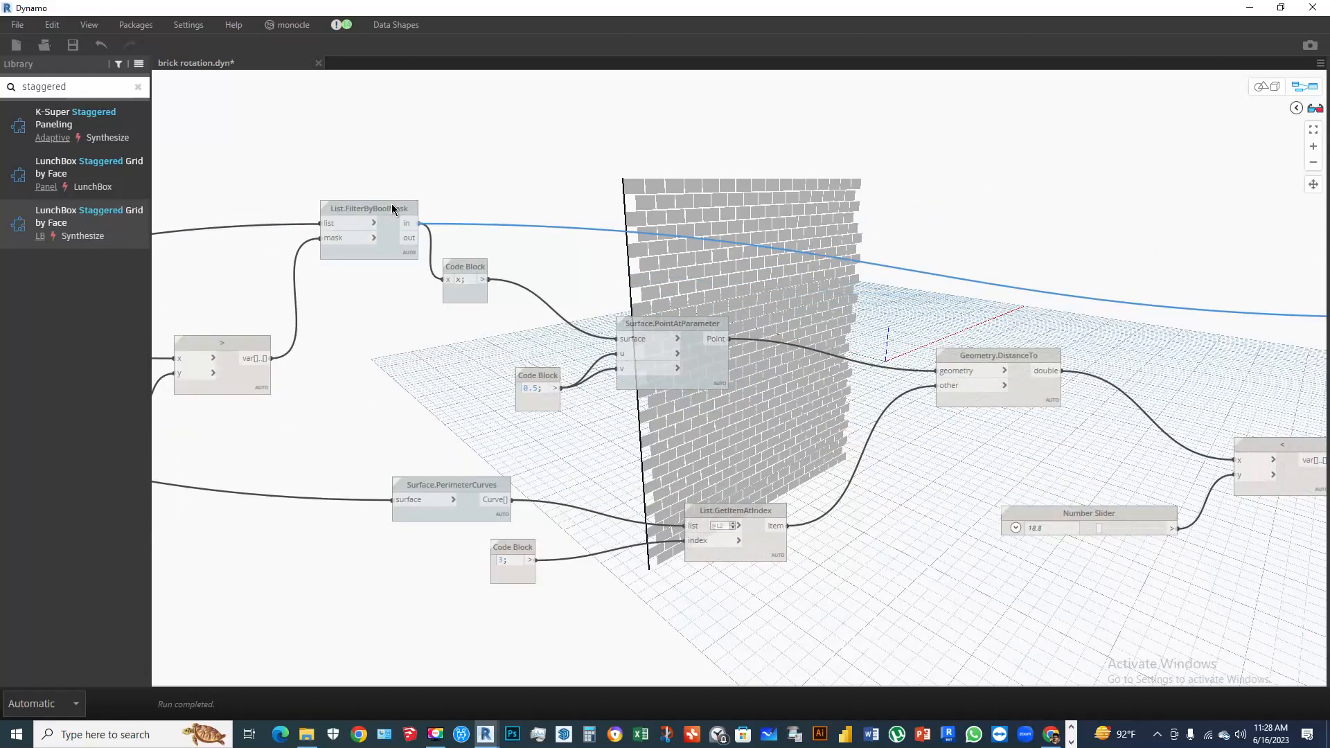
{"action": "scroll", "coordinate": [992, 294], "scroll_direction": "down", "scroll_amount": 5}
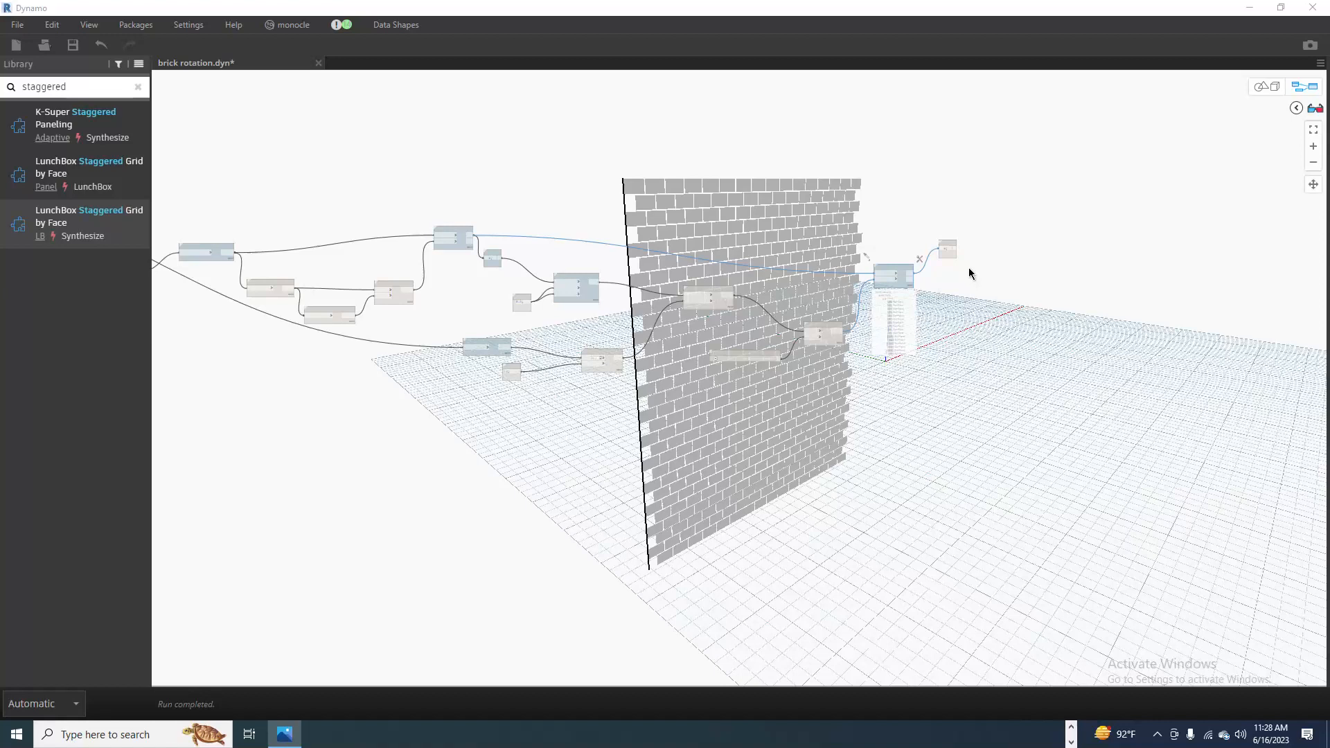
Add a List.TakeEveryNthItem node and connect the final Code Block's output to its list input
{"action": "scroll", "coordinate": [968, 276], "scroll_direction": "up", "scroll_amount": 3}
{"action": "middle_click_drag", "start_coordinate": [1020, 368], "coordinate": [855, 371]}
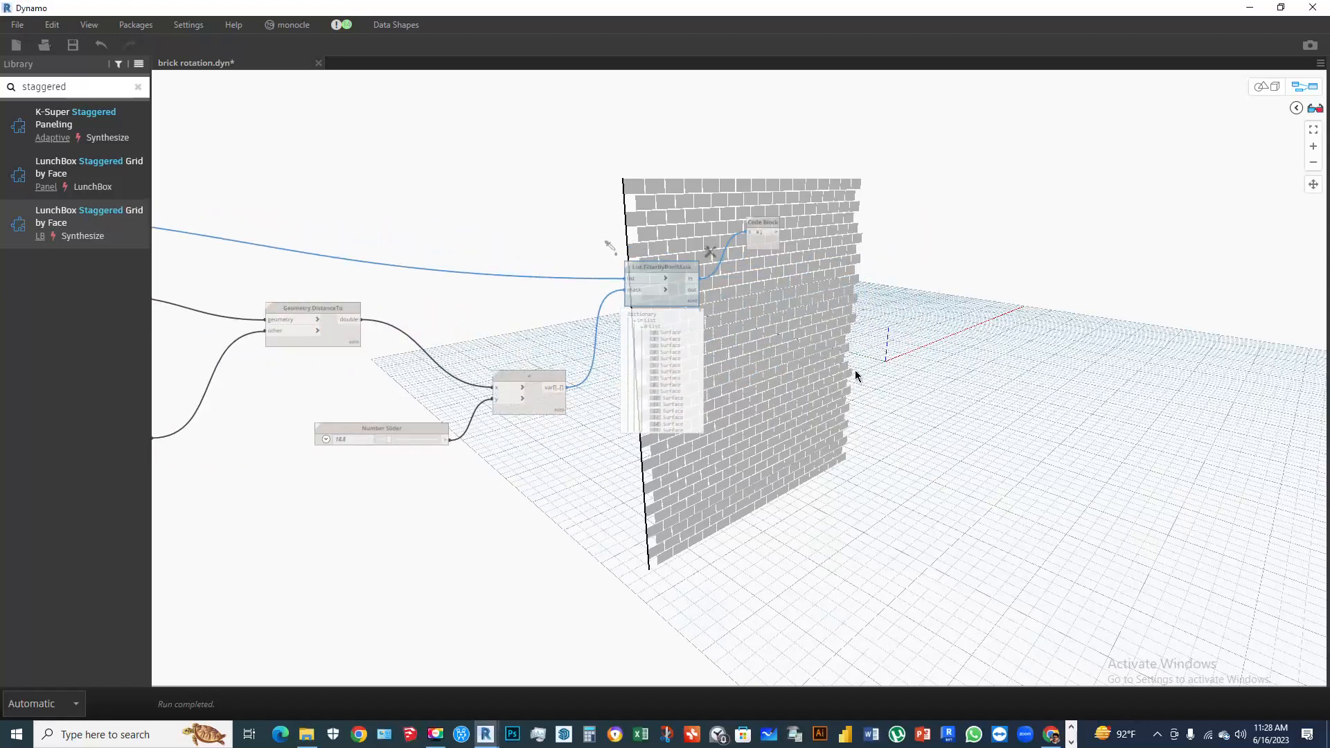
{"action": "right_click", "coordinate": [973, 305]}
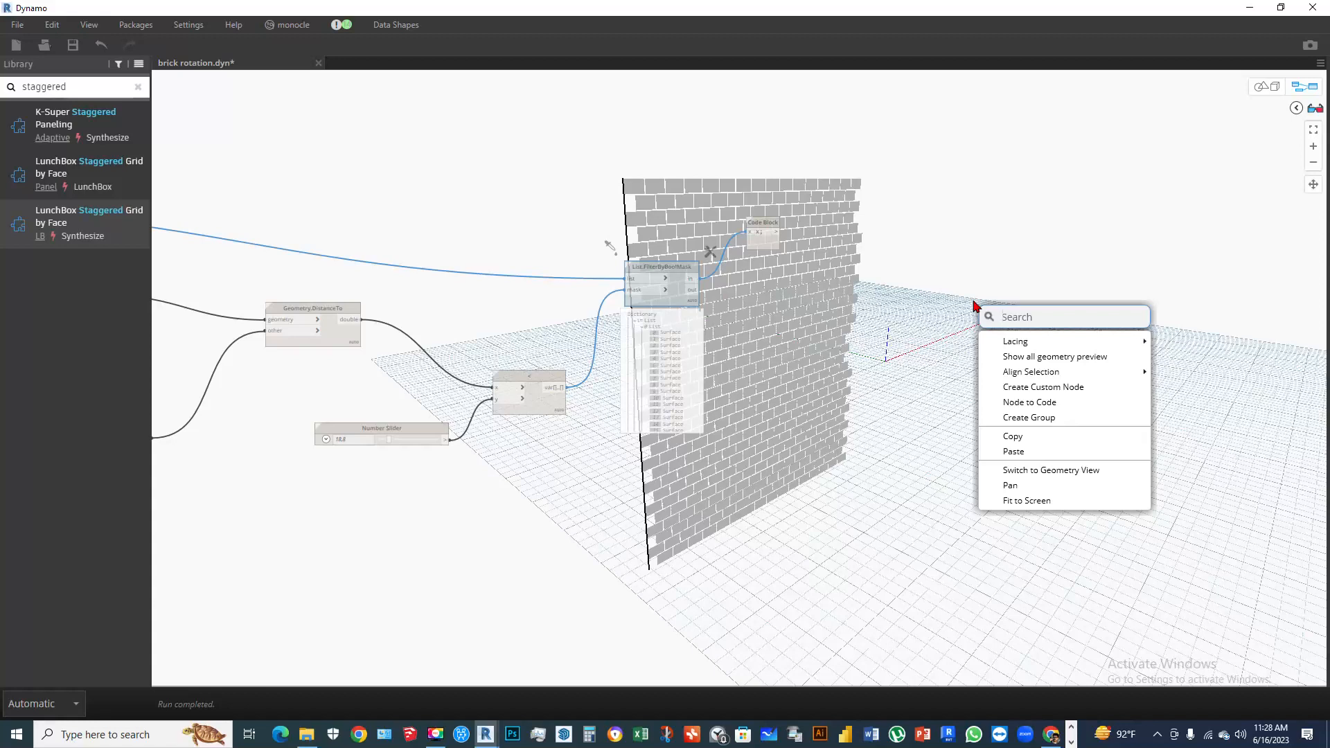
{"action": "type", "text": "n"}
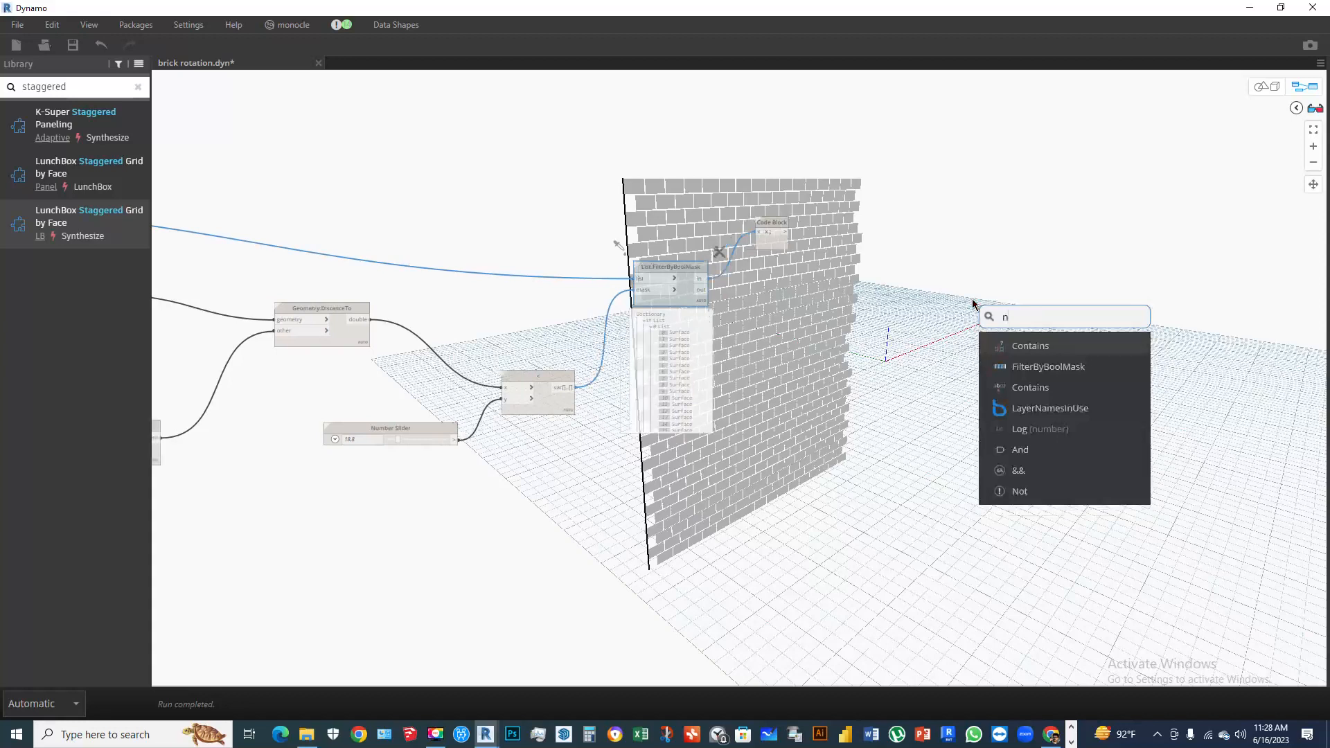
{"action": "type", "text": "th"}
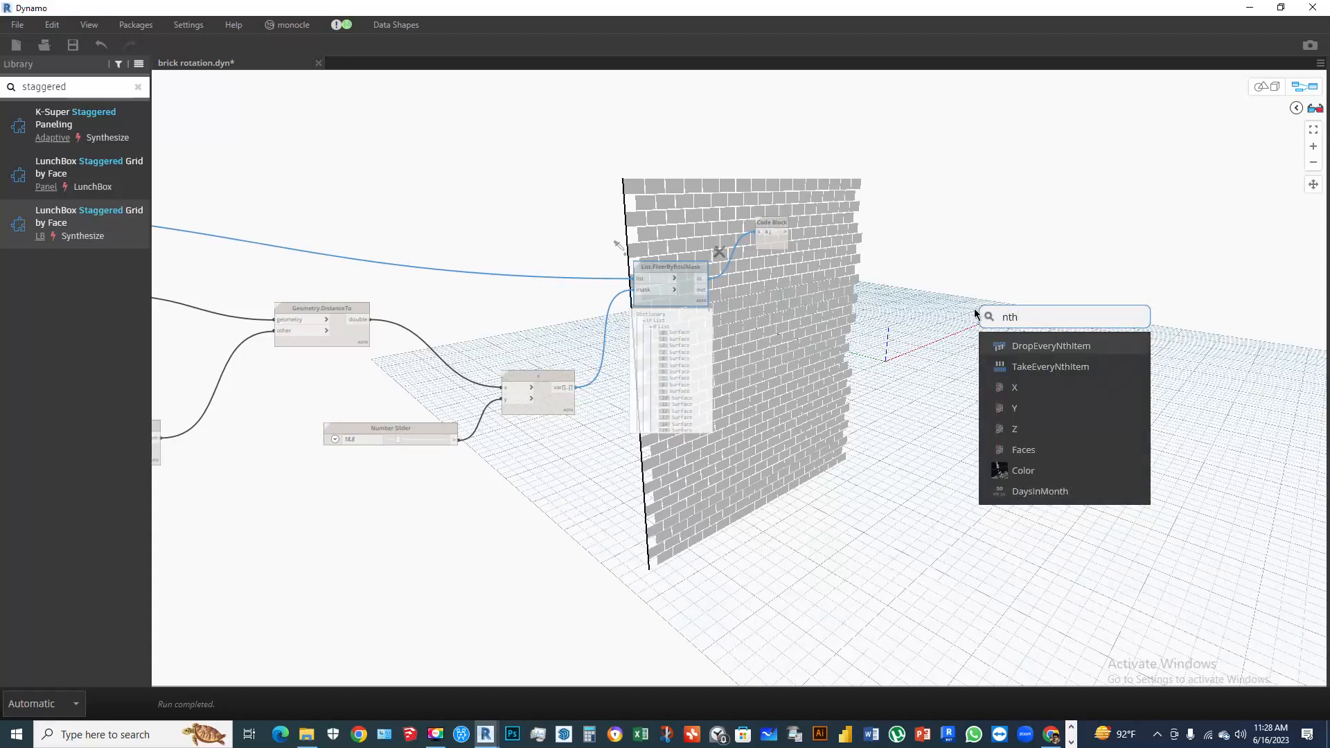
{"action": "left_click", "coordinate": [1050, 366]}
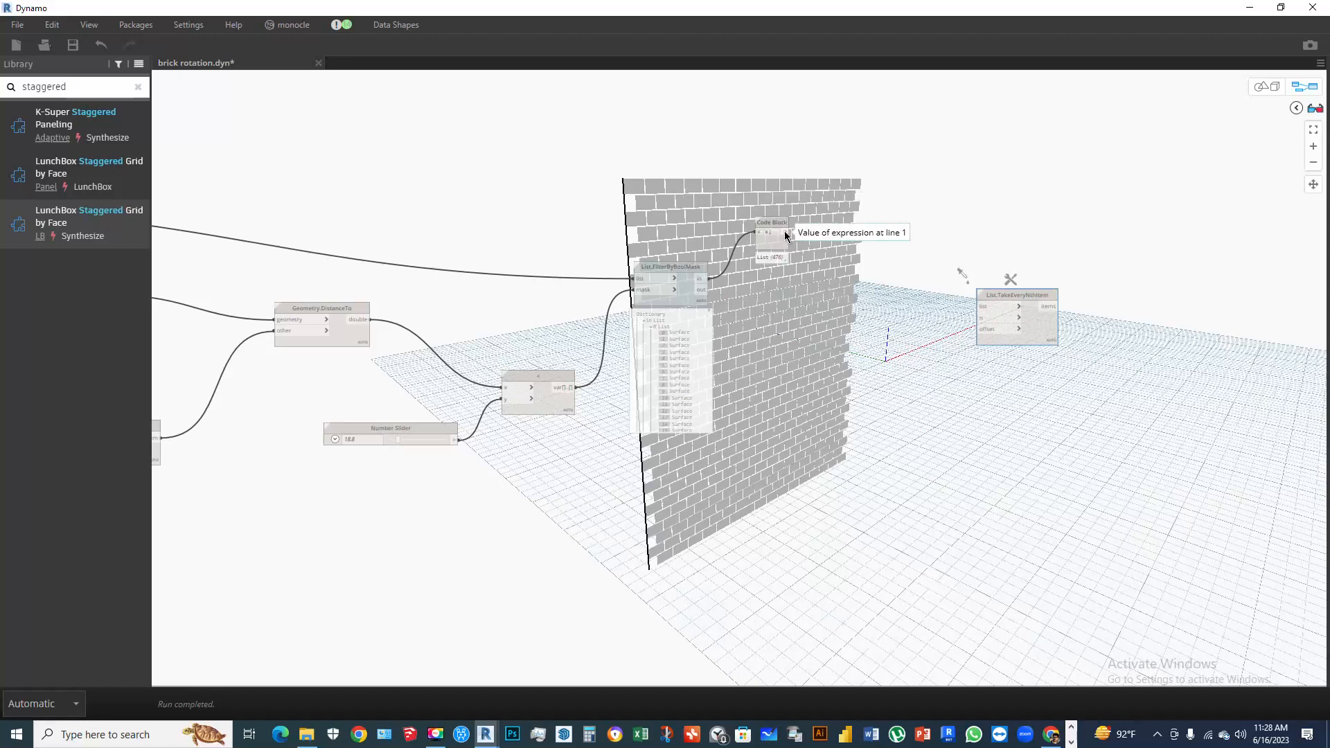
{"action": "left_click_drag", "start_coordinate": [784, 231], "coordinate": [977, 311]}
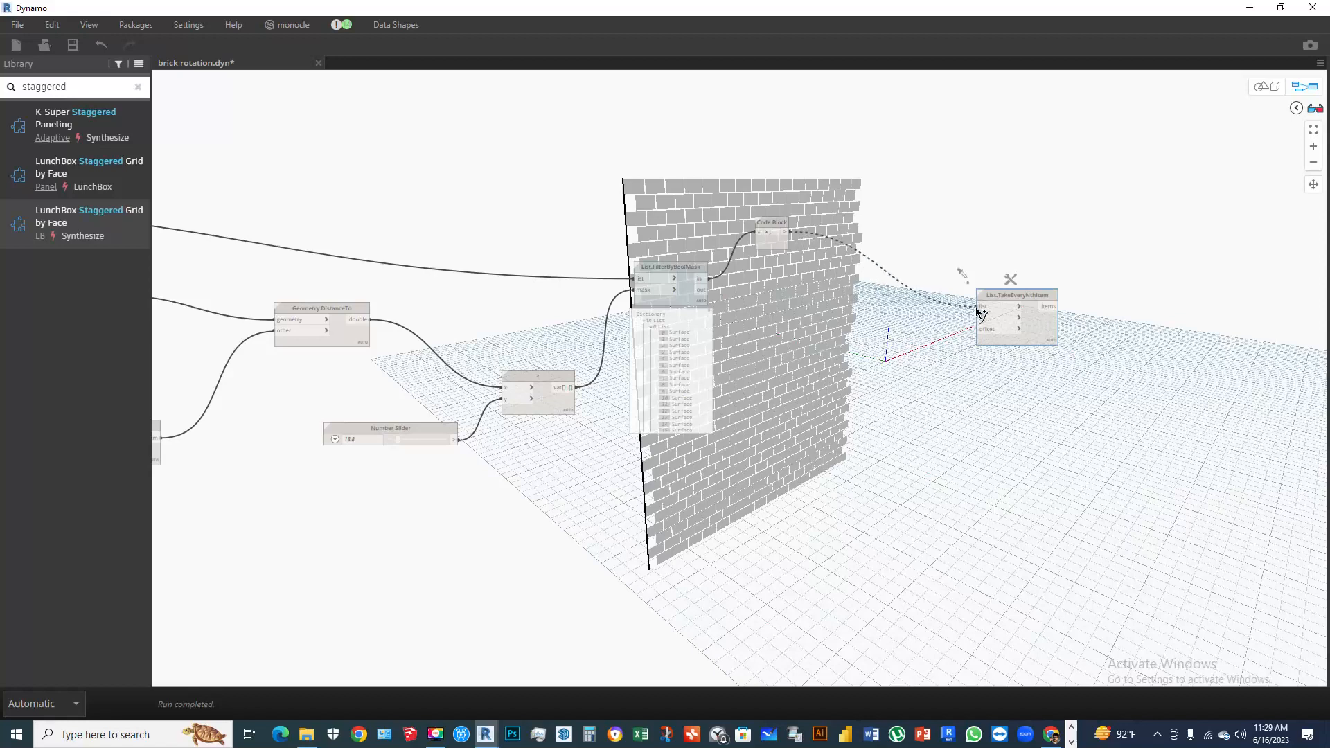
{"action": "left_click", "coordinate": [989, 315]}
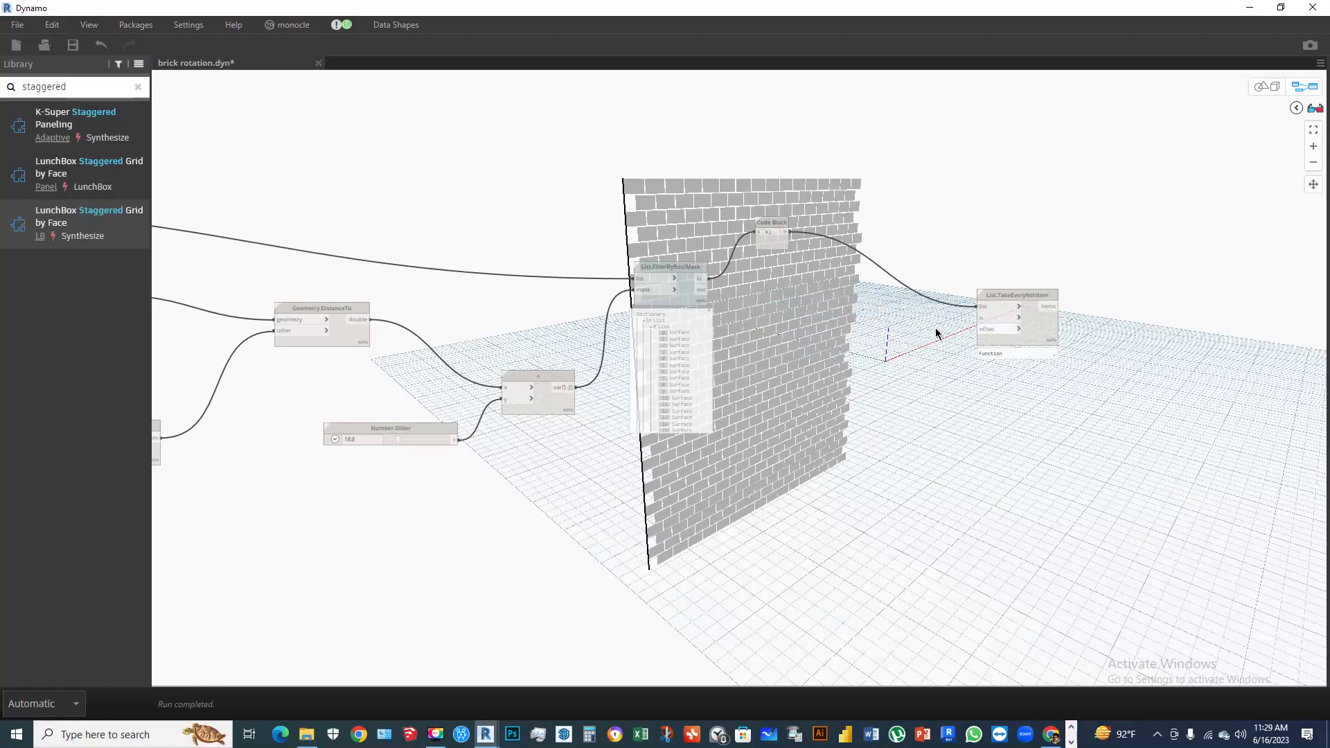
Create a Code Block with the value 2 and connect it to both n and offset of List.TakeEveryNthItem
{"action": "double_click", "coordinate": [890, 334]}
{"action": "type", "text": "2;"}
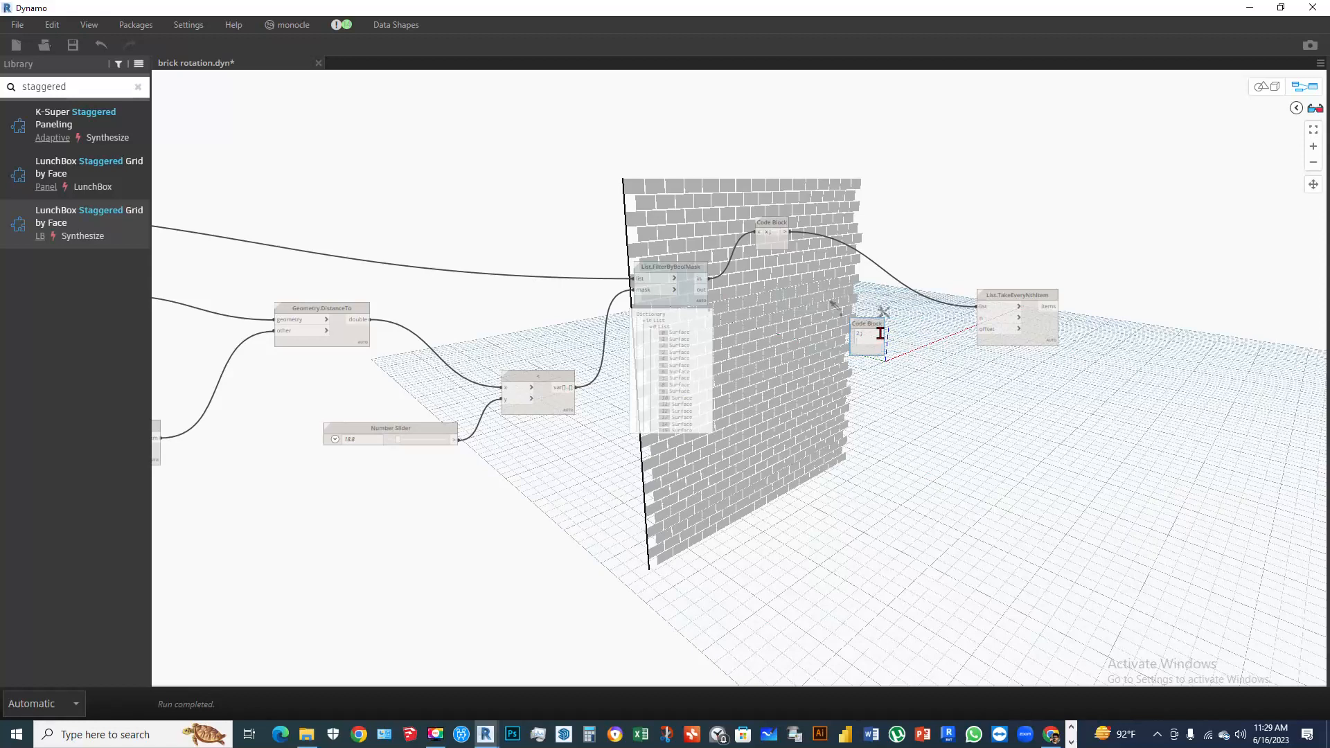
{"action": "left_click", "coordinate": [882, 333]}
{"action": "left_click", "coordinate": [981, 318]}
{"action": "left_click", "coordinate": [882, 334]}
{"action": "left_click", "coordinate": [1001, 330]}
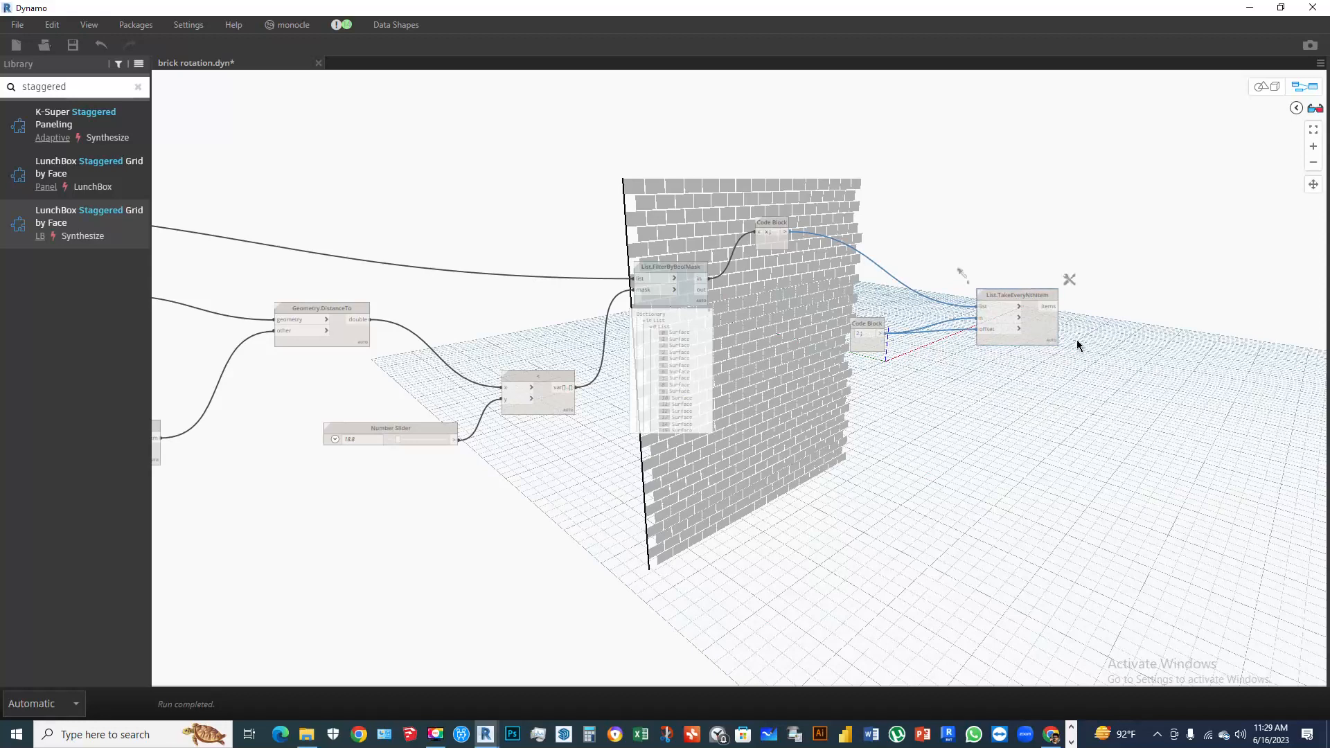
Turn off the geometry preview of the x Code Block that feeds List.TakeEveryNthItem
{"action": "middle_click_drag", "start_coordinate": [1135, 344], "coordinate": [1033, 355]}
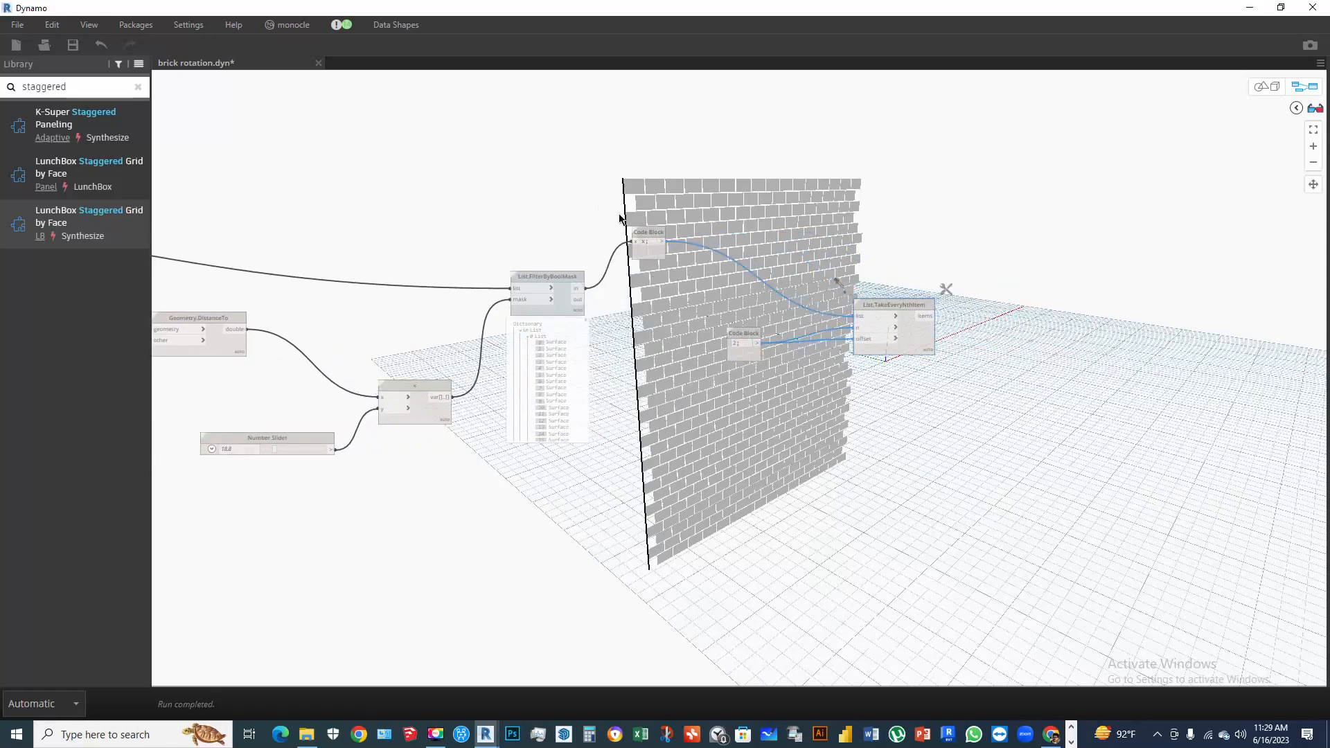
{"action": "left_click", "coordinate": [655, 235]}
{"action": "right_click", "coordinate": [655, 234]}
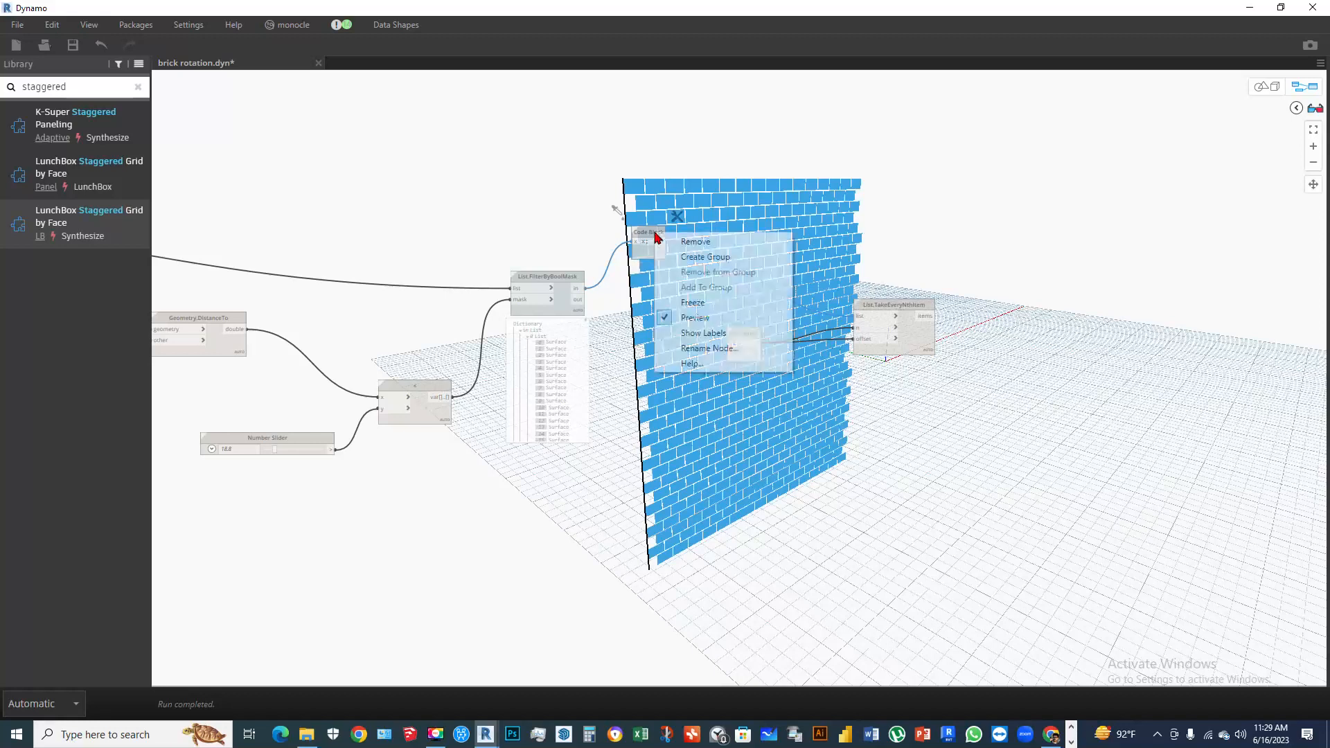
{"action": "left_click", "coordinate": [697, 323]}
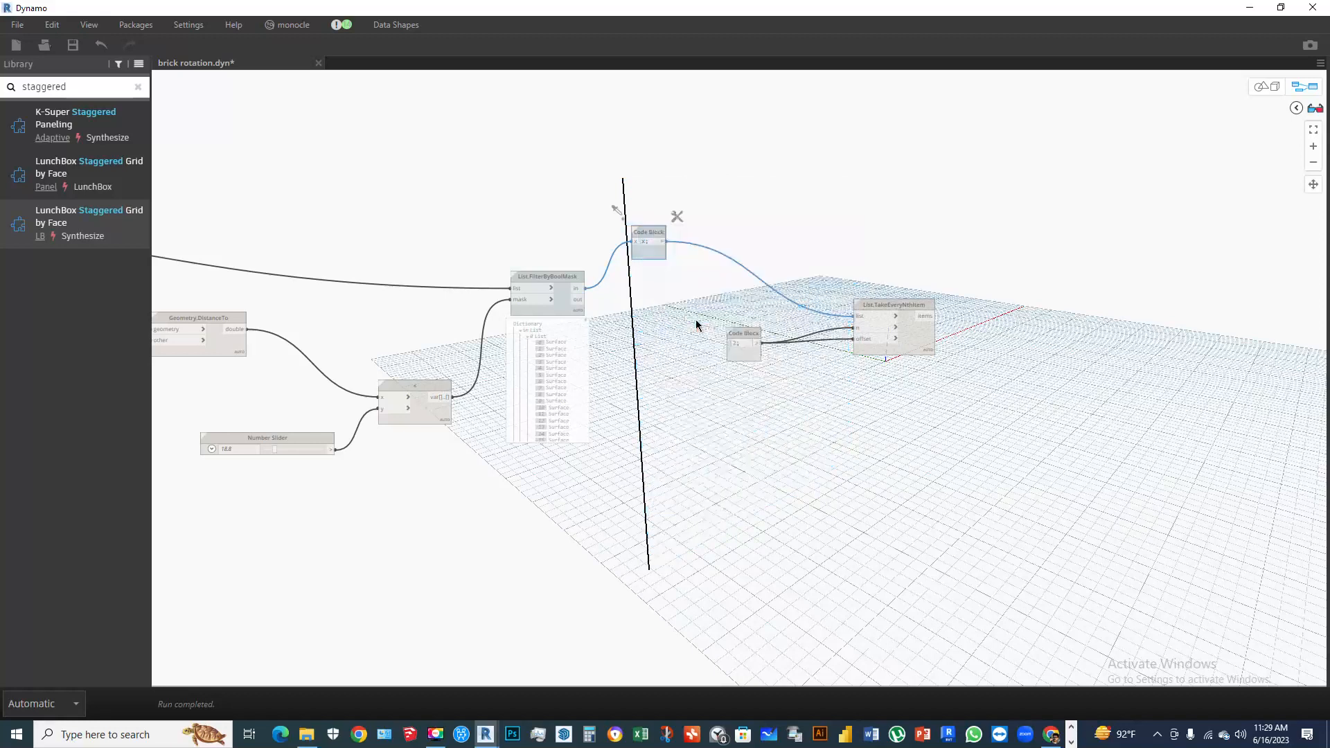
{"action": "left_click", "coordinate": [909, 340]}
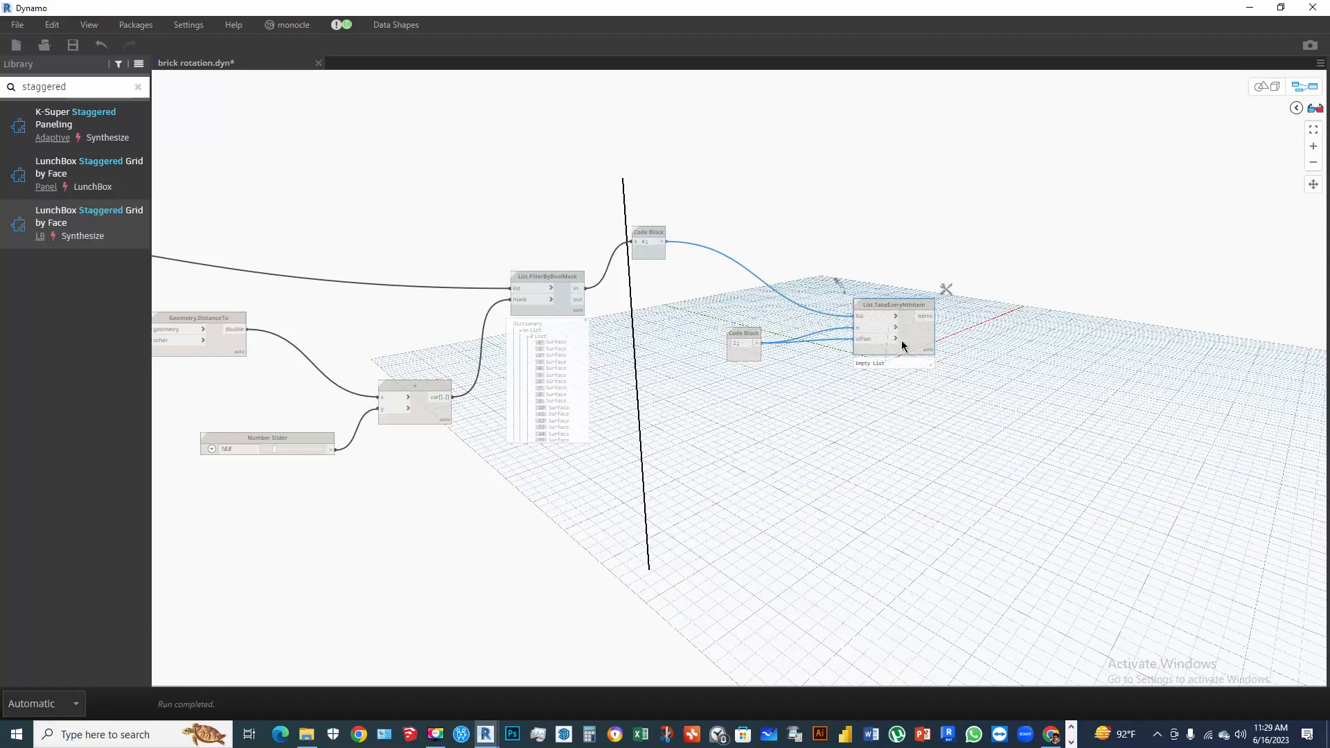
{"action": "left_click", "coordinate": [1005, 350]}
{"action": "scroll", "coordinate": [984, 347], "scroll_direction": "down", "scroll_amount": 5}
{"action": "scroll", "coordinate": [978, 347], "scroll_direction": "up", "scroll_amount": 5}
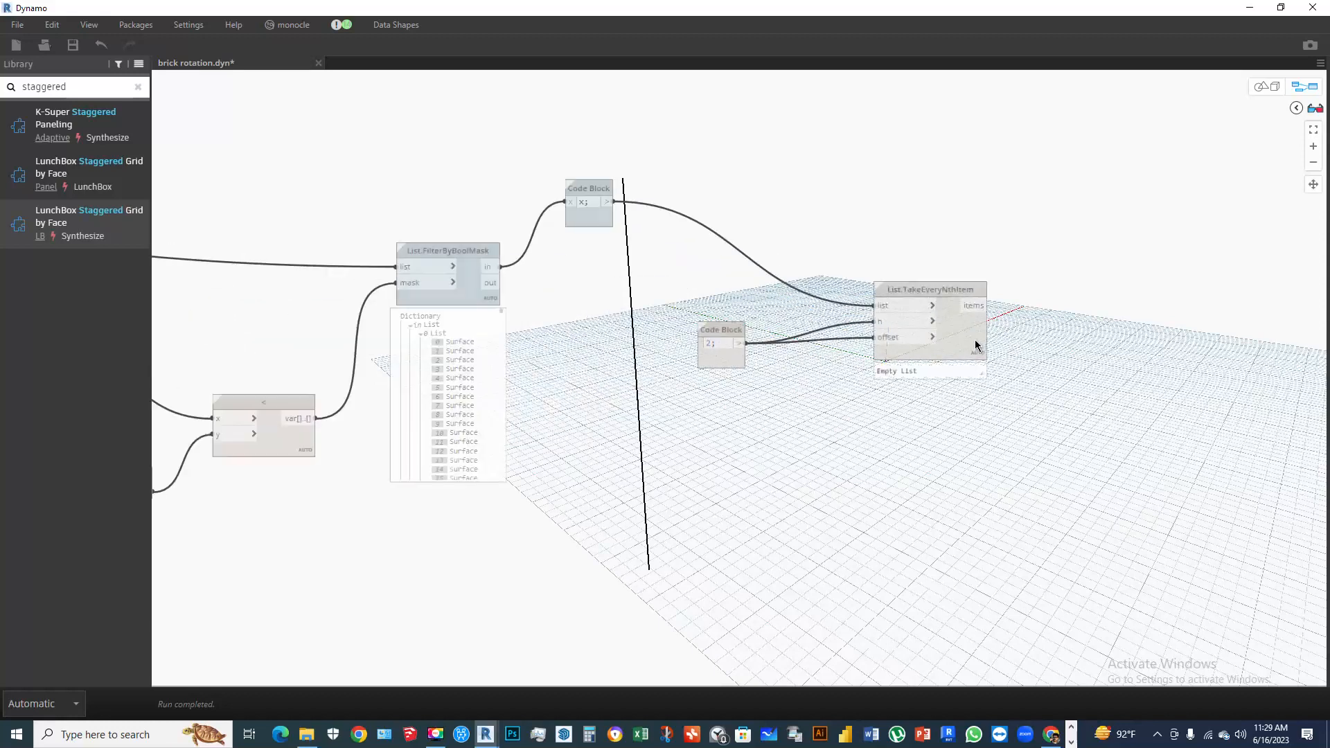
{"action": "left_click", "coordinate": [975, 342]}
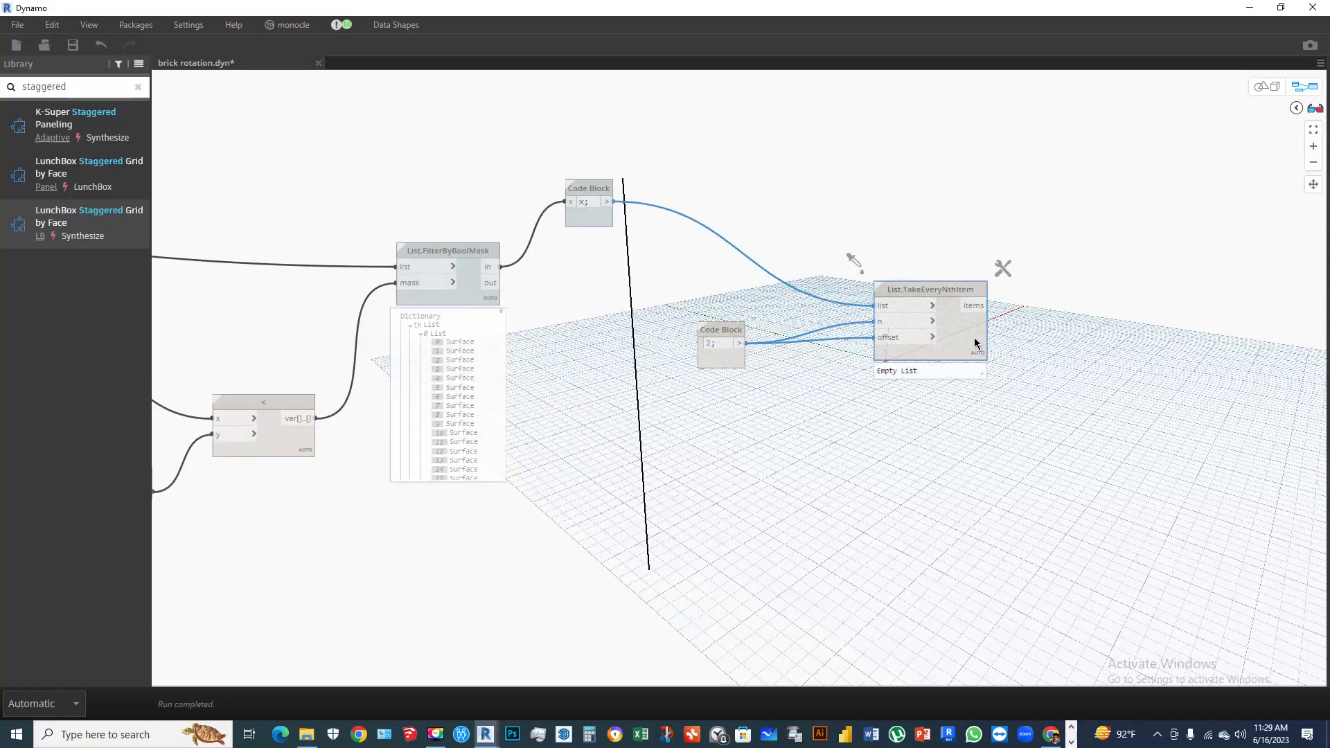
{"action": "left_click", "coordinate": [933, 305]}
{"action": "left_click", "coordinate": [952, 306]}
{"action": "left_click", "coordinate": [968, 446]}
{"action": "mouse_move", "coordinate": [940, 404]}
{"action": "middle_mouse_down"}
{"action": "mouse_move", "coordinate": [886, 255]}
{"action": "mouse_move", "coordinate": [943, 313]}
{"action": "mouse_move", "coordinate": [963, 392]}
{"action": "middle_mouse_up"}
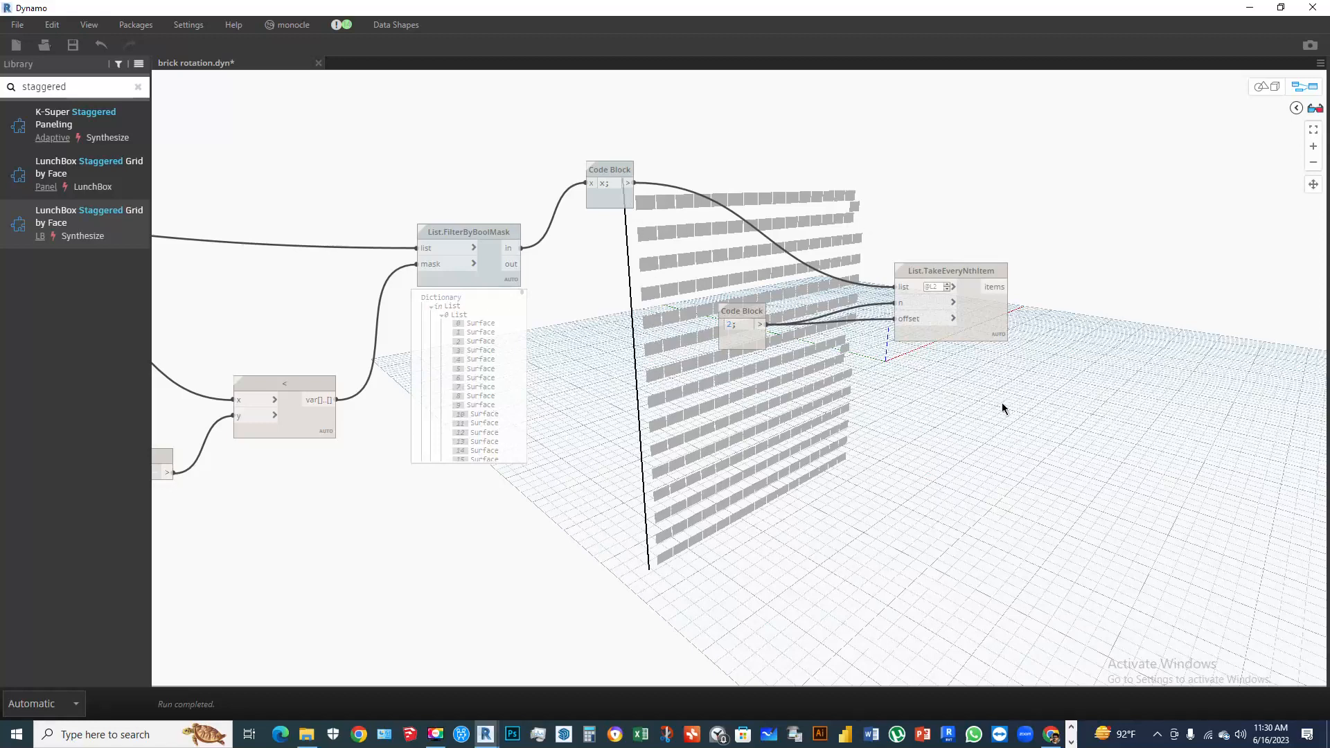
{"action": "left_click_drag", "start_coordinate": [995, 315], "coordinate": [931, 263]}
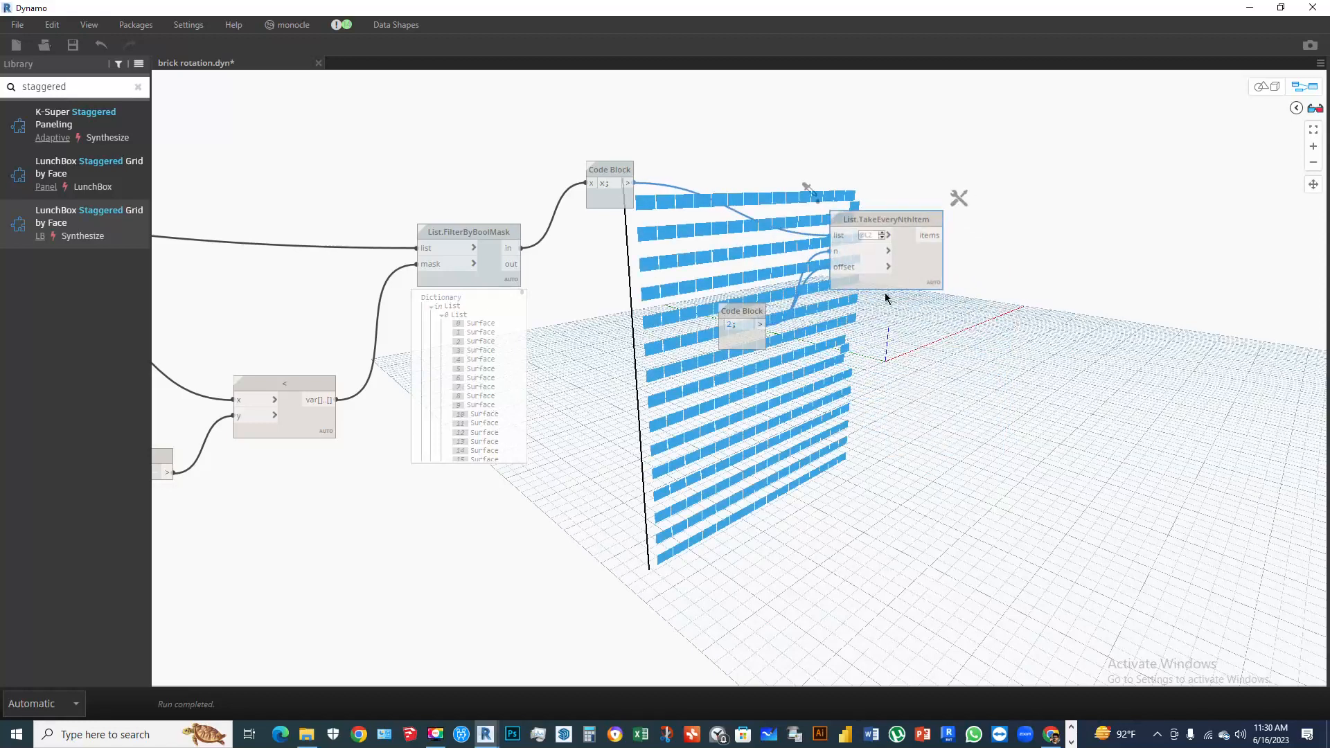
{"action": "middle_click_drag", "start_coordinate": [885, 301], "coordinate": [696, 447]}
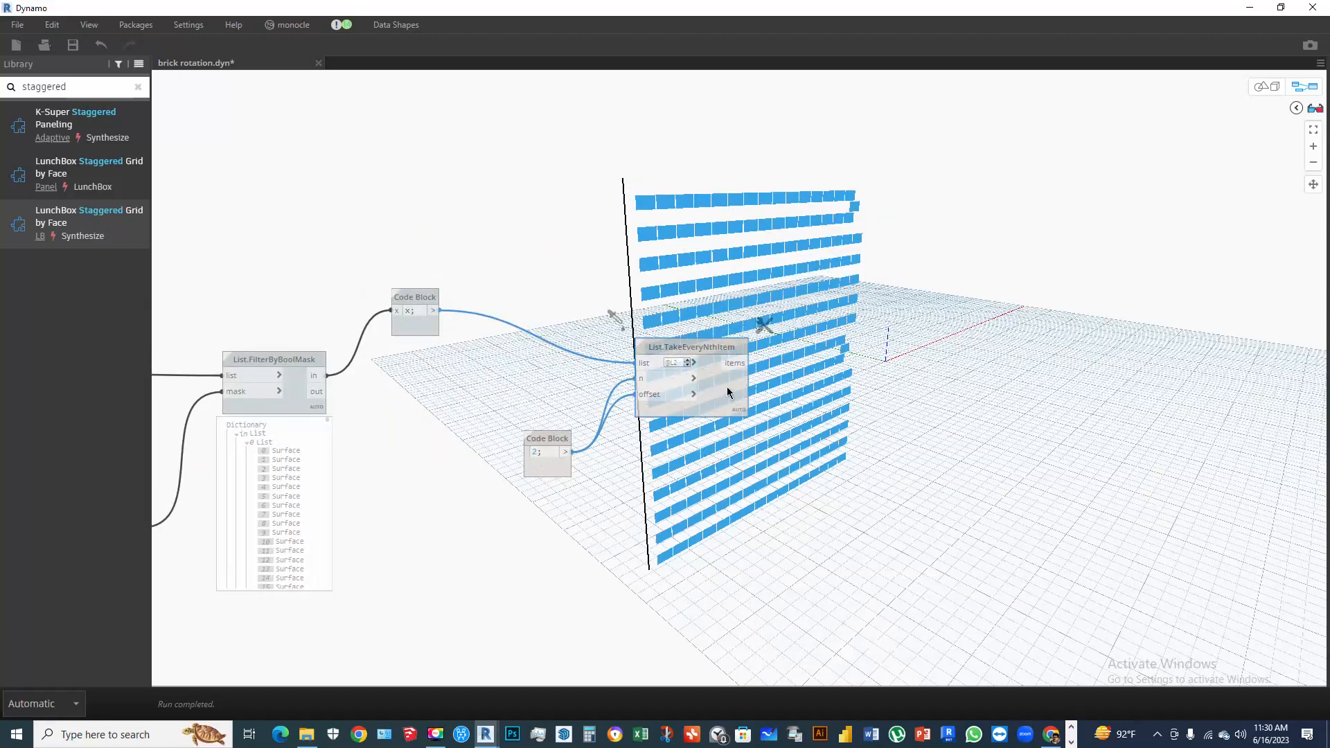
Add a Surface.PointAtParameter node beside List.TakeEveryNthItem and connect items to its surface input
{"action": "right_click", "coordinate": [871, 341]}
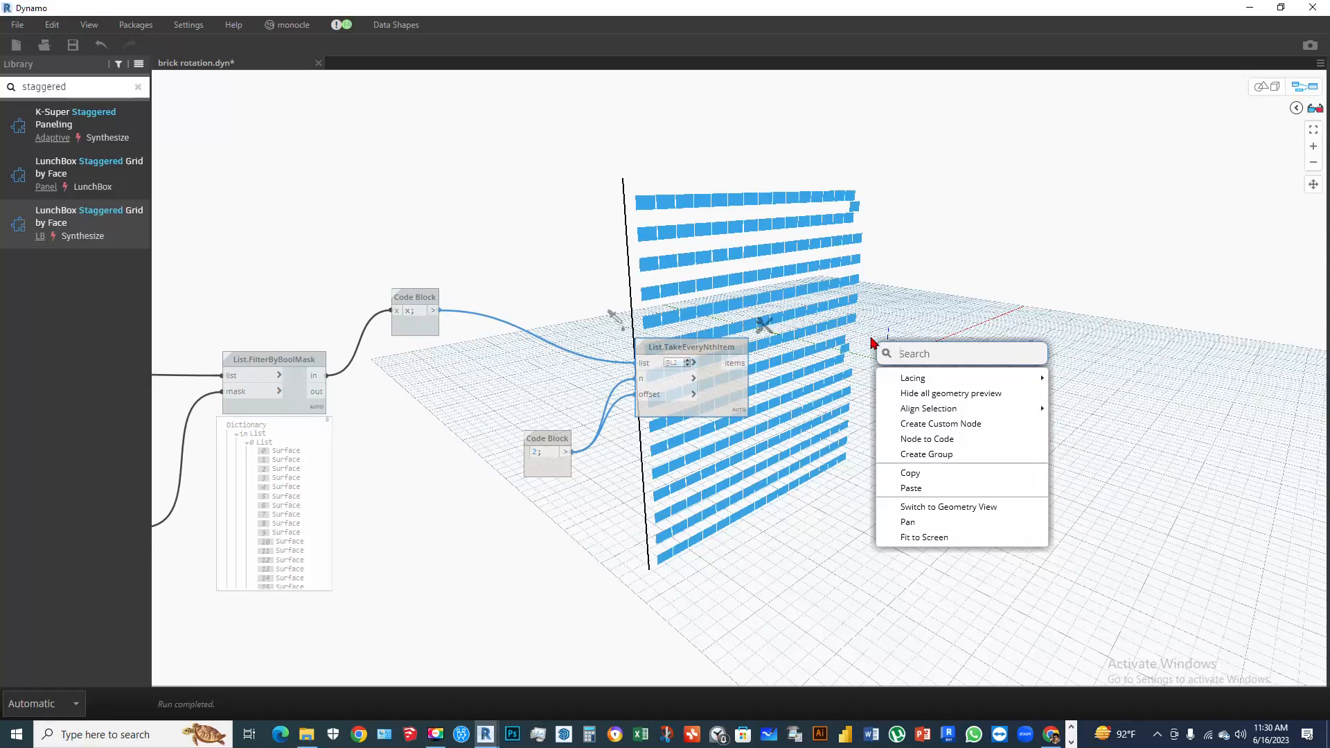
{"action": "type", "text": "poin"}
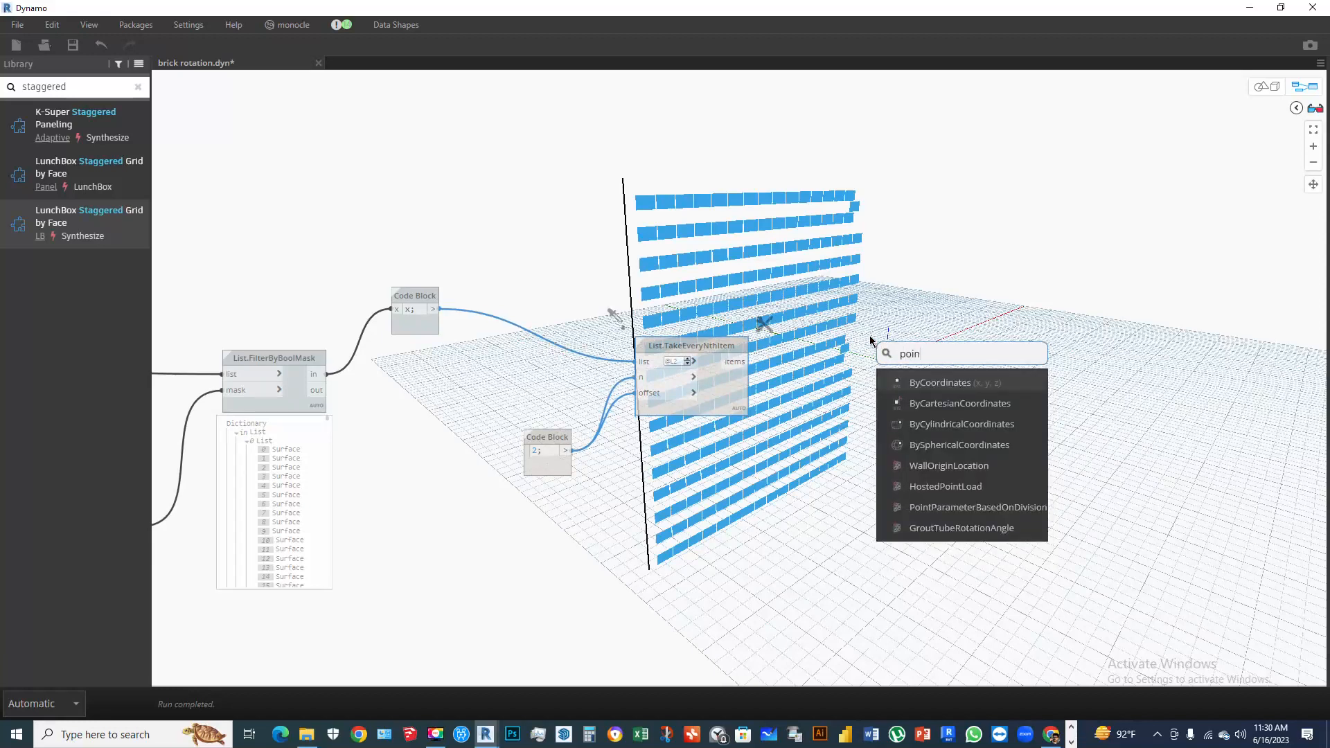
{"action": "type", "text": "t at"}
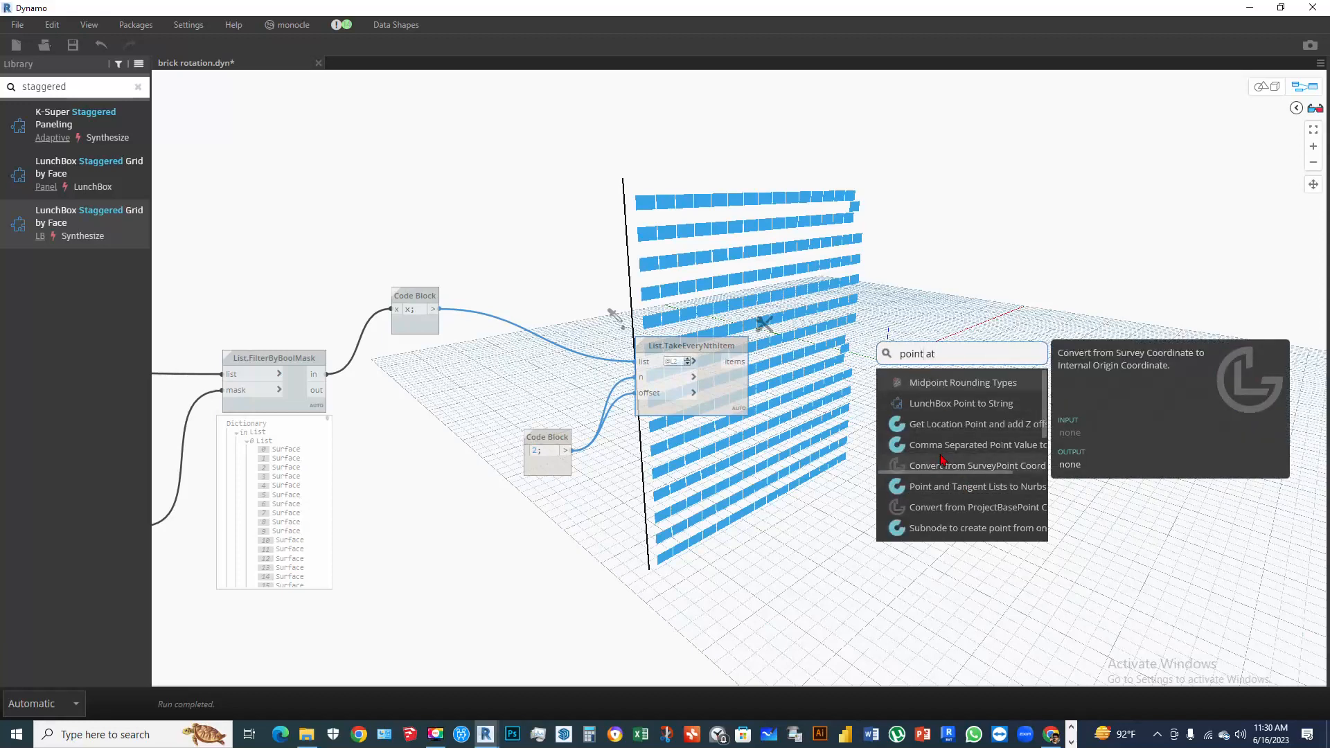
{"action": "key", "text": "BackSpace"}
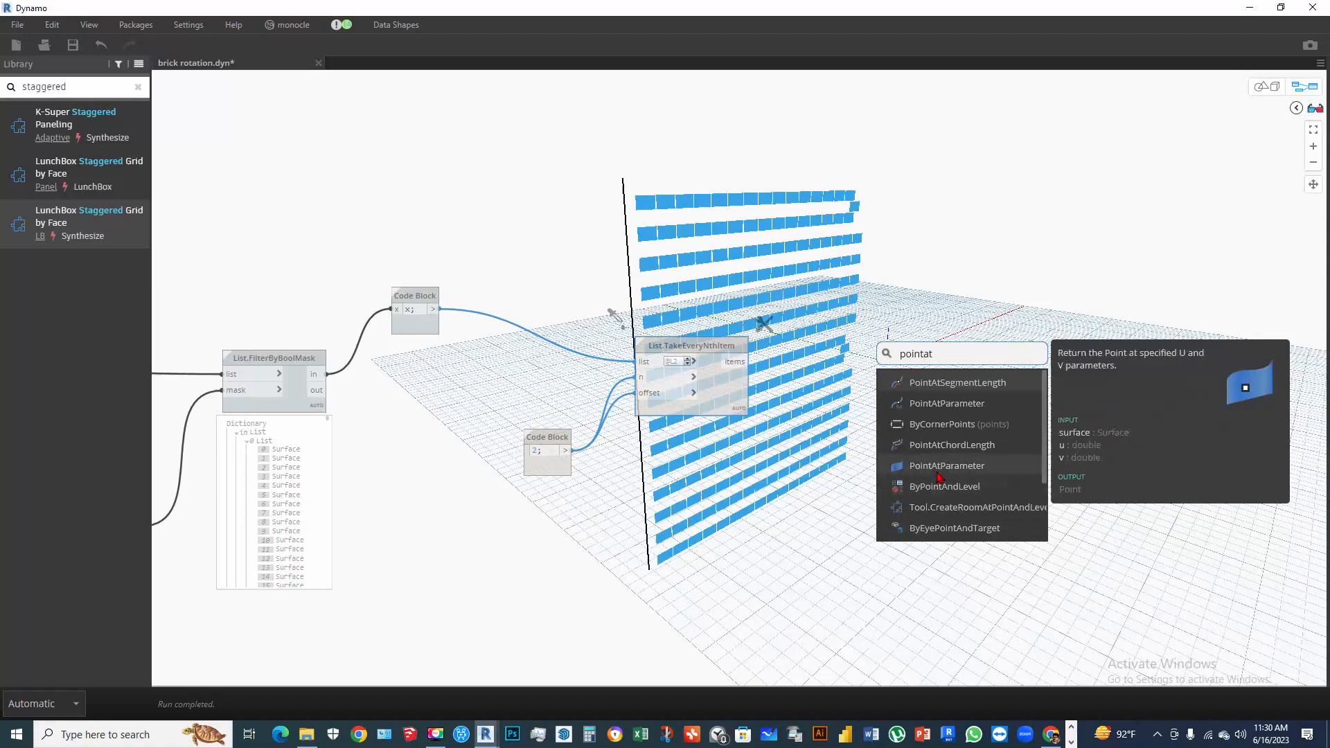
{"action": "left_click", "coordinate": [935, 467]}
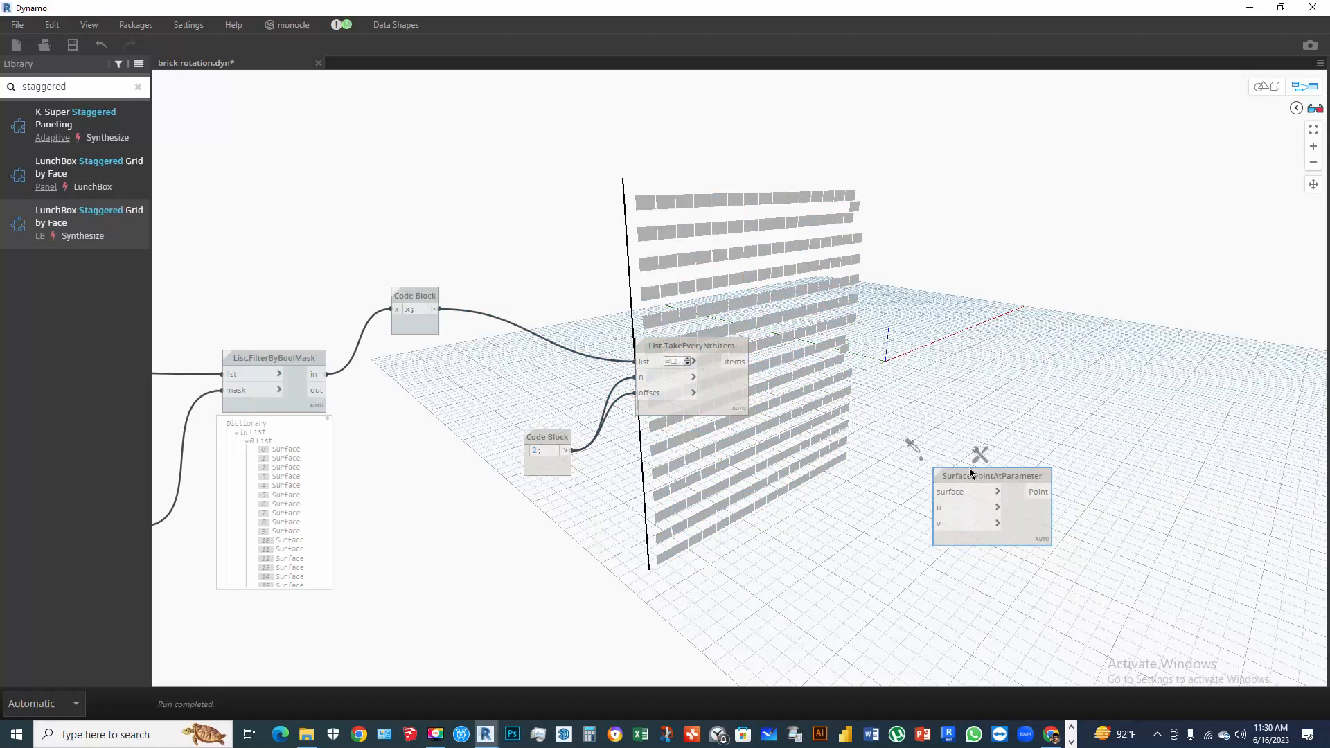
{"action": "left_click_drag", "start_coordinate": [970, 469], "coordinate": [874, 276]}
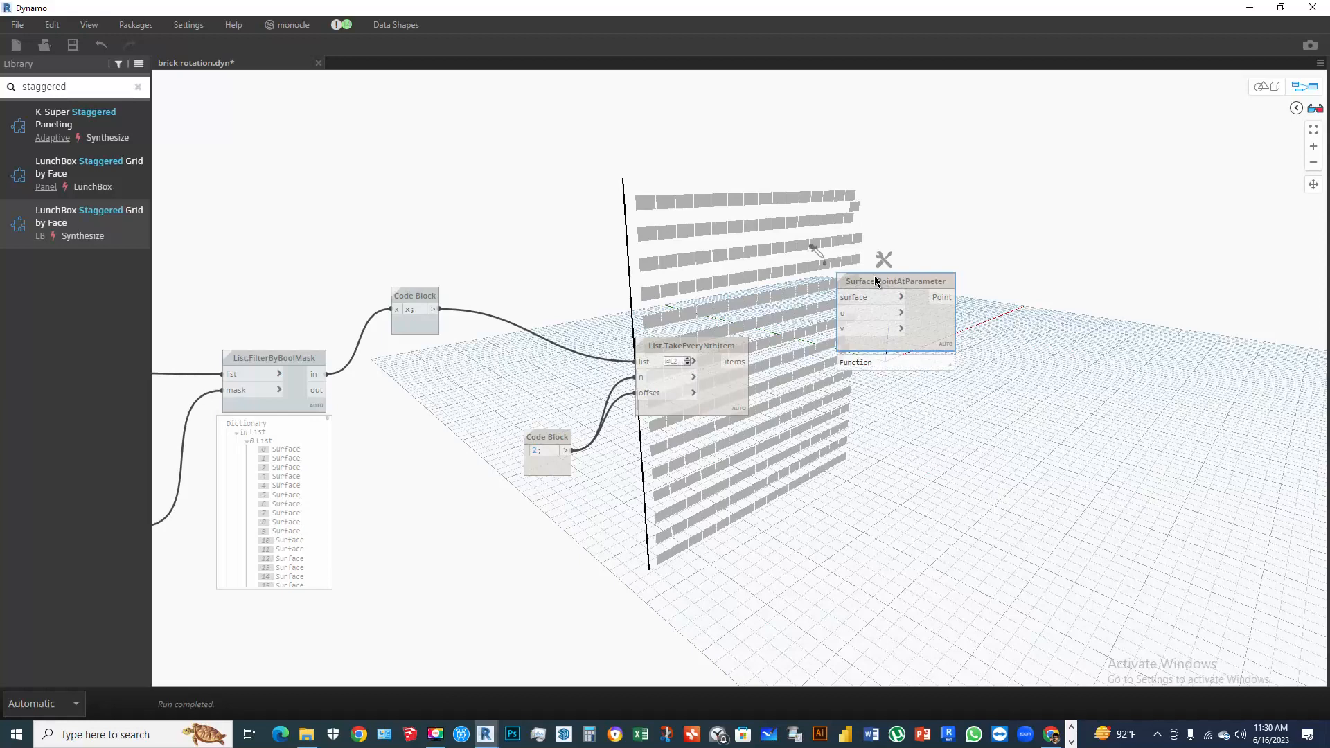
{"action": "left_click", "coordinate": [749, 361]}
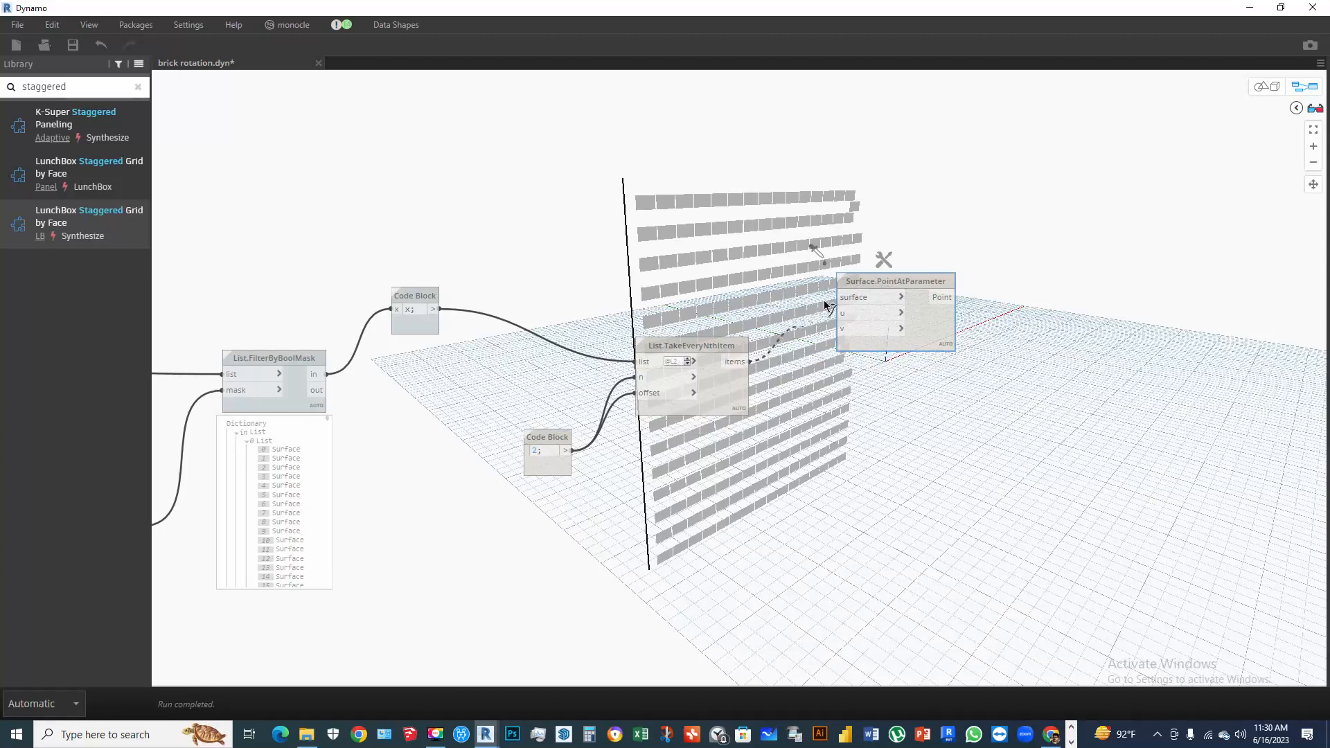
{"action": "left_click", "coordinate": [834, 298]}
{"action": "left_click_drag", "start_coordinate": [926, 329], "coordinate": [952, 348]}
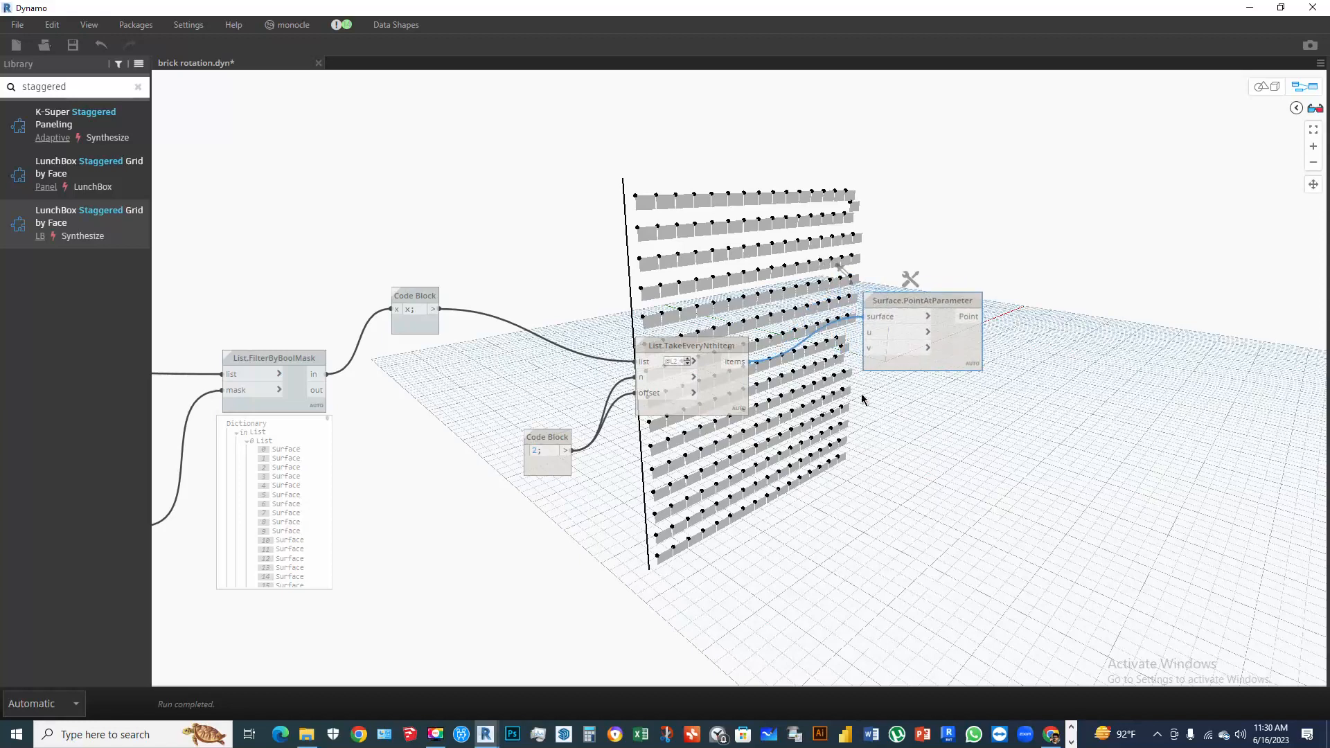
Feed a new Code Block with 0.5 into both u and v of the new Surface.PointAtParameter node and save the graph
{"action": "double_click", "coordinate": [798, 379]}
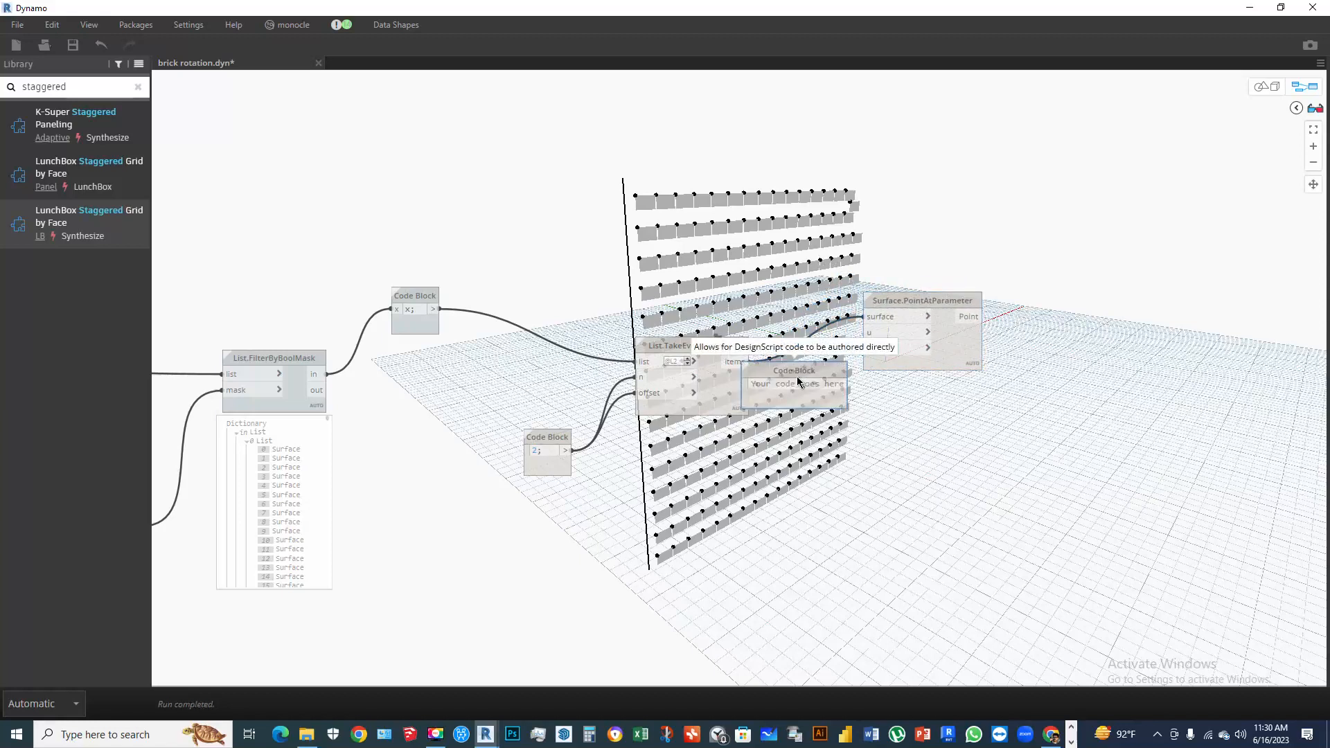
{"action": "type", "text": "0;"}
{"action": "left_click", "coordinate": [798, 380]}
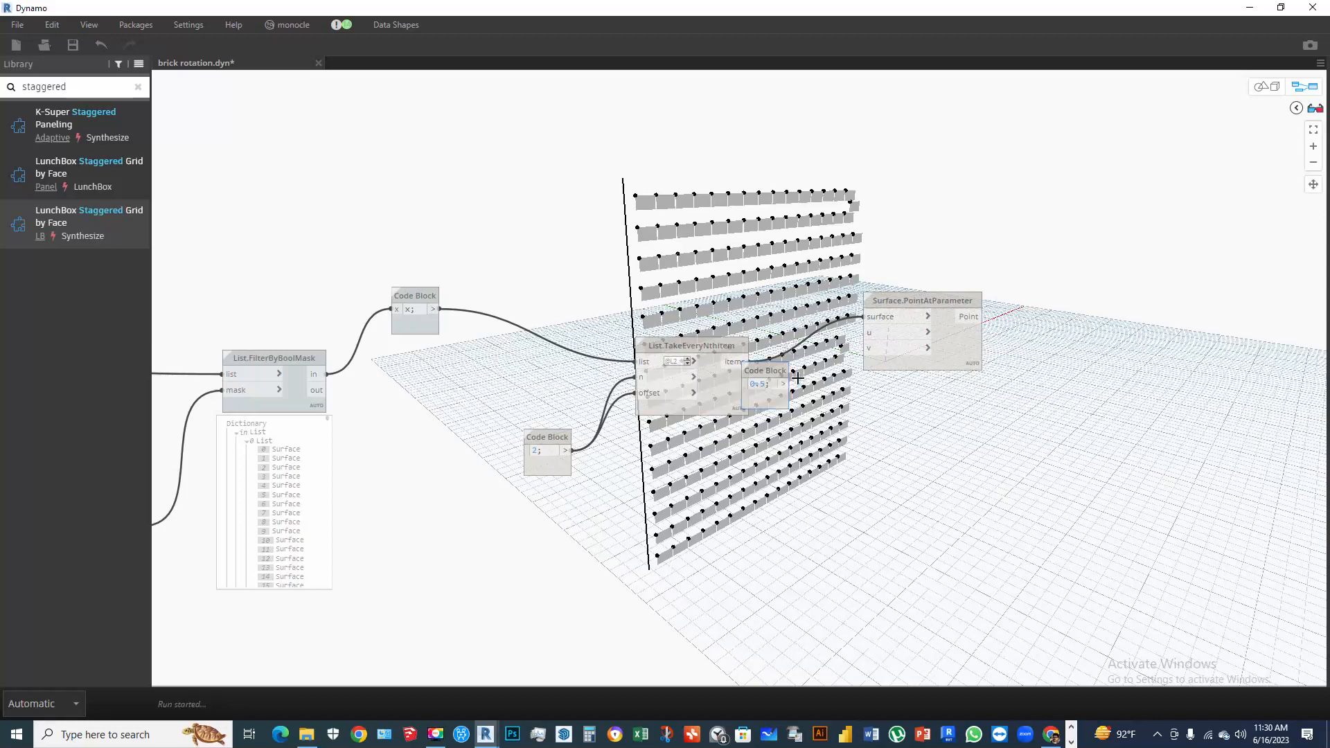
{"action": "left_click_drag", "start_coordinate": [783, 383], "coordinate": [863, 346]}
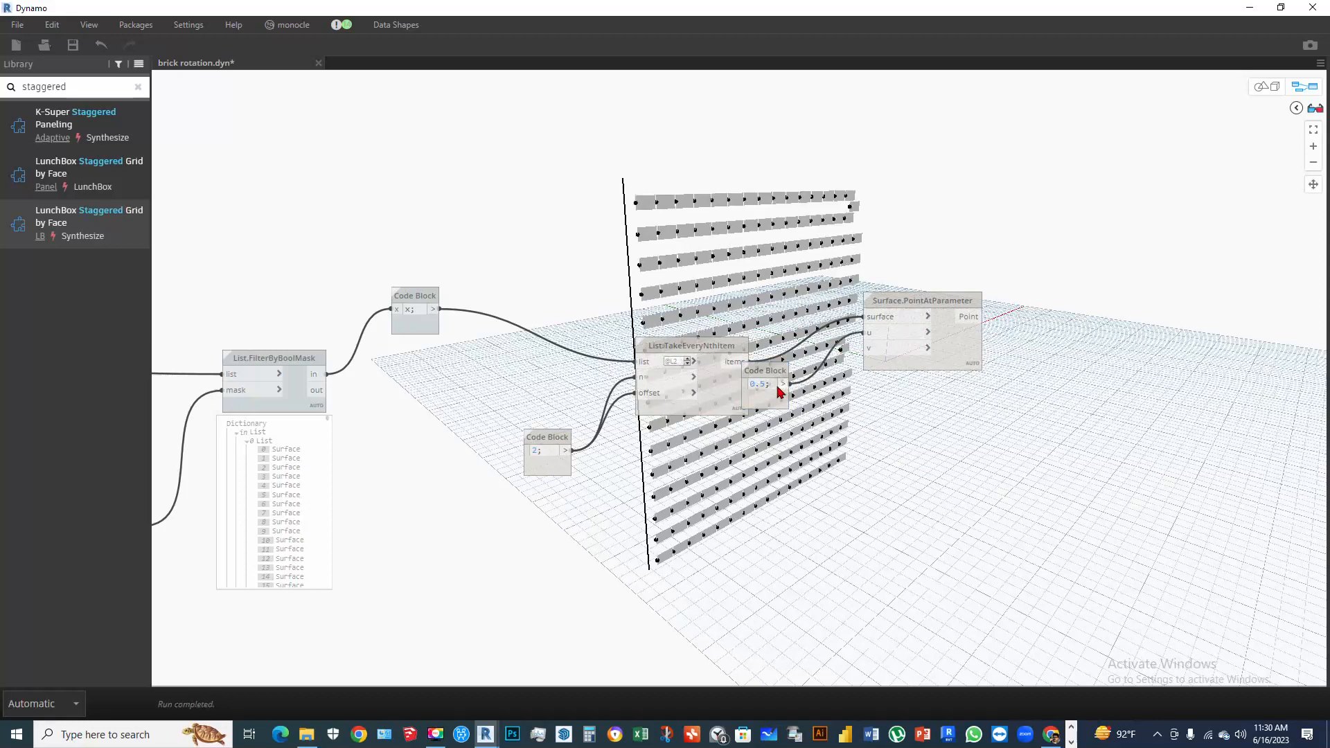
{"action": "left_click_drag", "start_coordinate": [783, 384], "coordinate": [870, 349]}
{"action": "left_click_drag", "start_coordinate": [774, 370], "coordinate": [820, 360]}
{"action": "key", "text": "alt+Tab"}
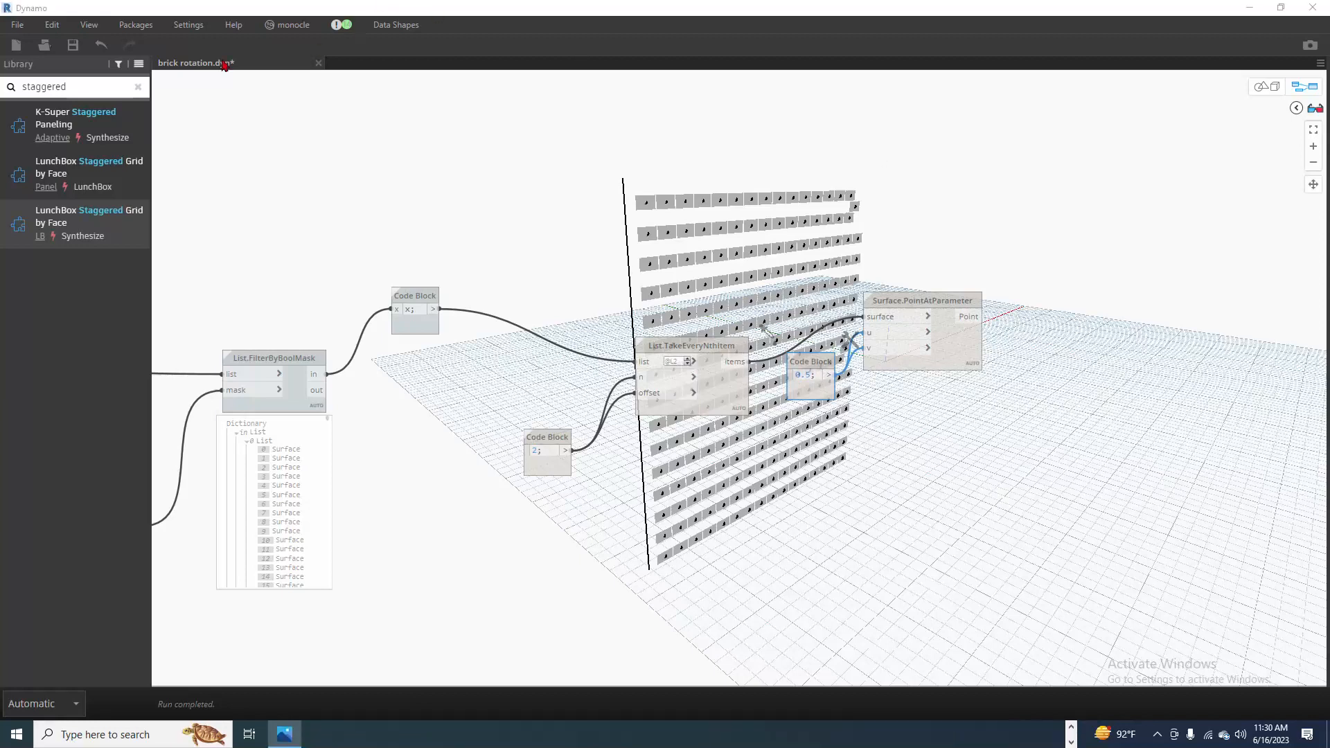
{"action": "left_click", "coordinate": [73, 45]}
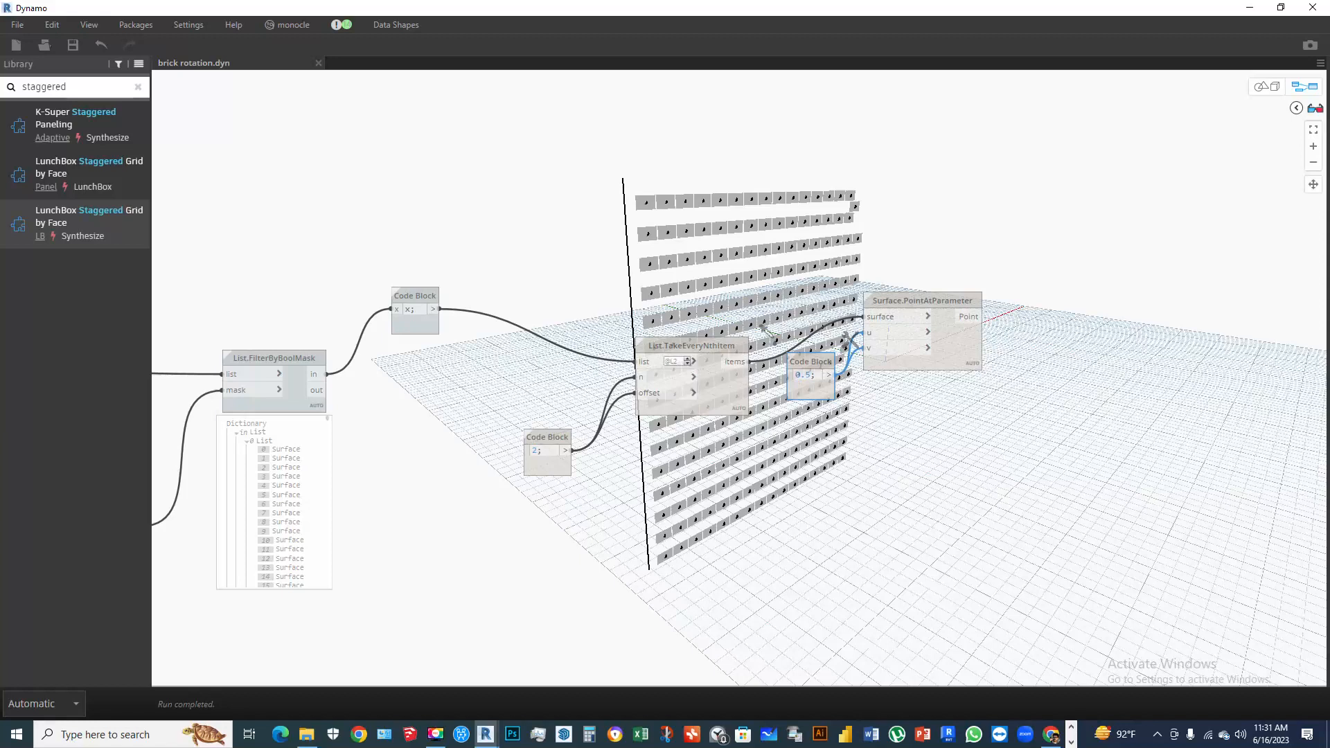
Move List.TakeEveryNthItem, the second Surface.PointAtParameter and their Code Blocks together closer to List.FilterByBoolMask
{"action": "scroll", "coordinate": [999, 316], "scroll_direction": "down", "scroll_amount": 3}
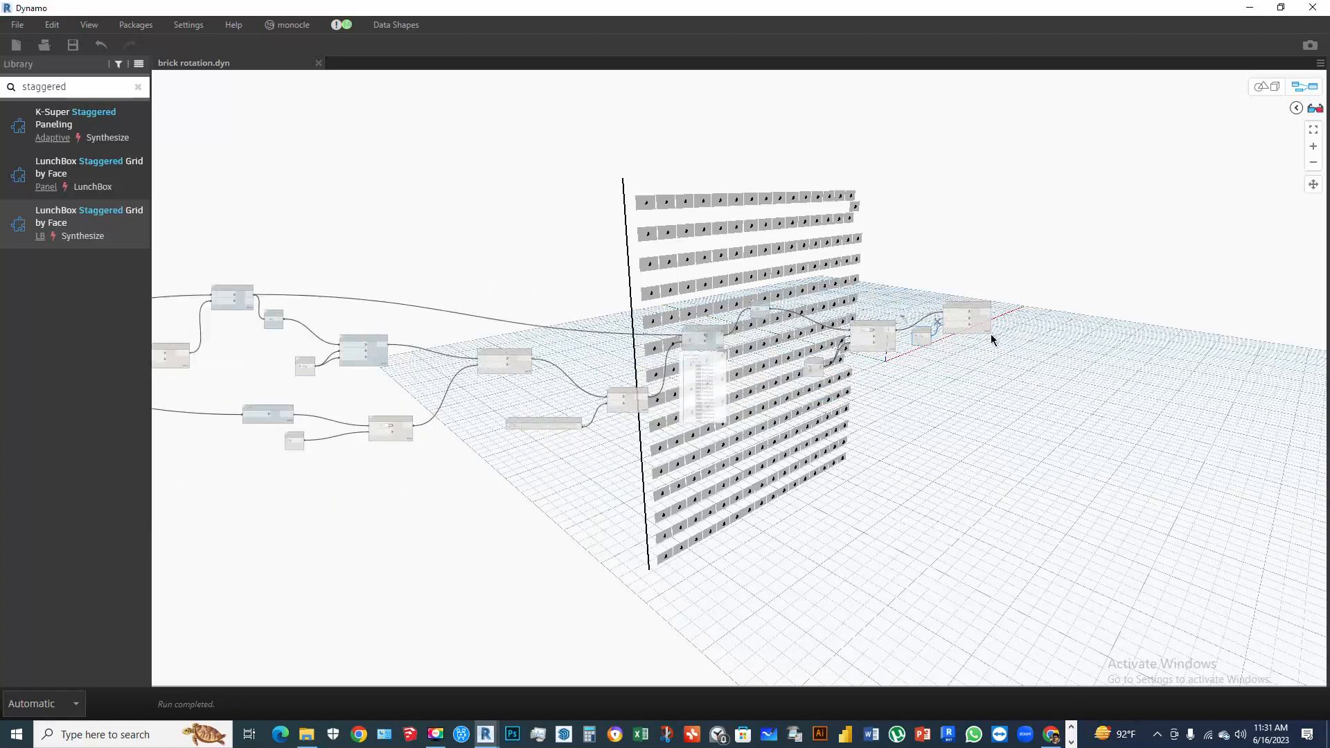
{"action": "scroll", "coordinate": [1042, 331], "scroll_direction": "up", "scroll_amount": 3}
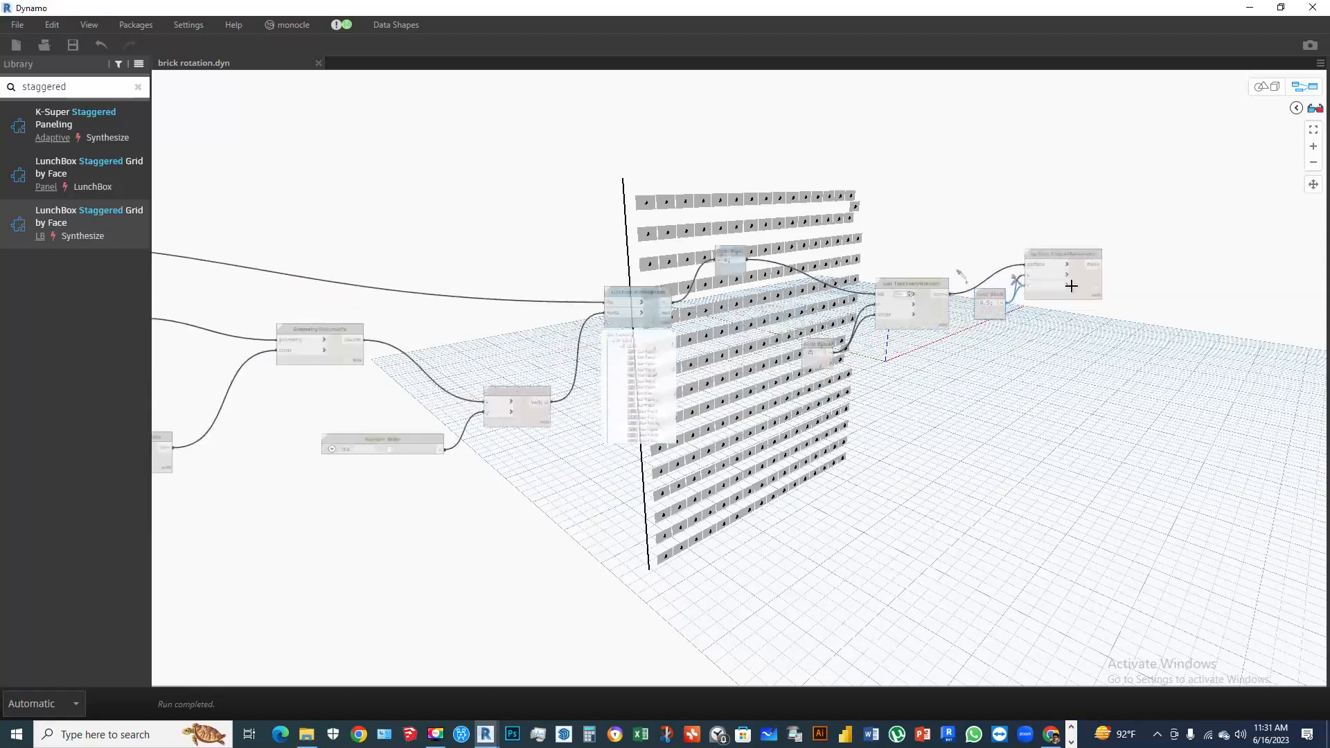
{"action": "left_click_drag", "start_coordinate": [1133, 234], "coordinate": [769, 419]}
{"action": "left_click_drag", "start_coordinate": [926, 324], "coordinate": [898, 383]}
{"action": "middle_click_drag", "start_coordinate": [1059, 487], "coordinate": [914, 464]}
{"action": "right_click", "coordinate": [1006, 414]}
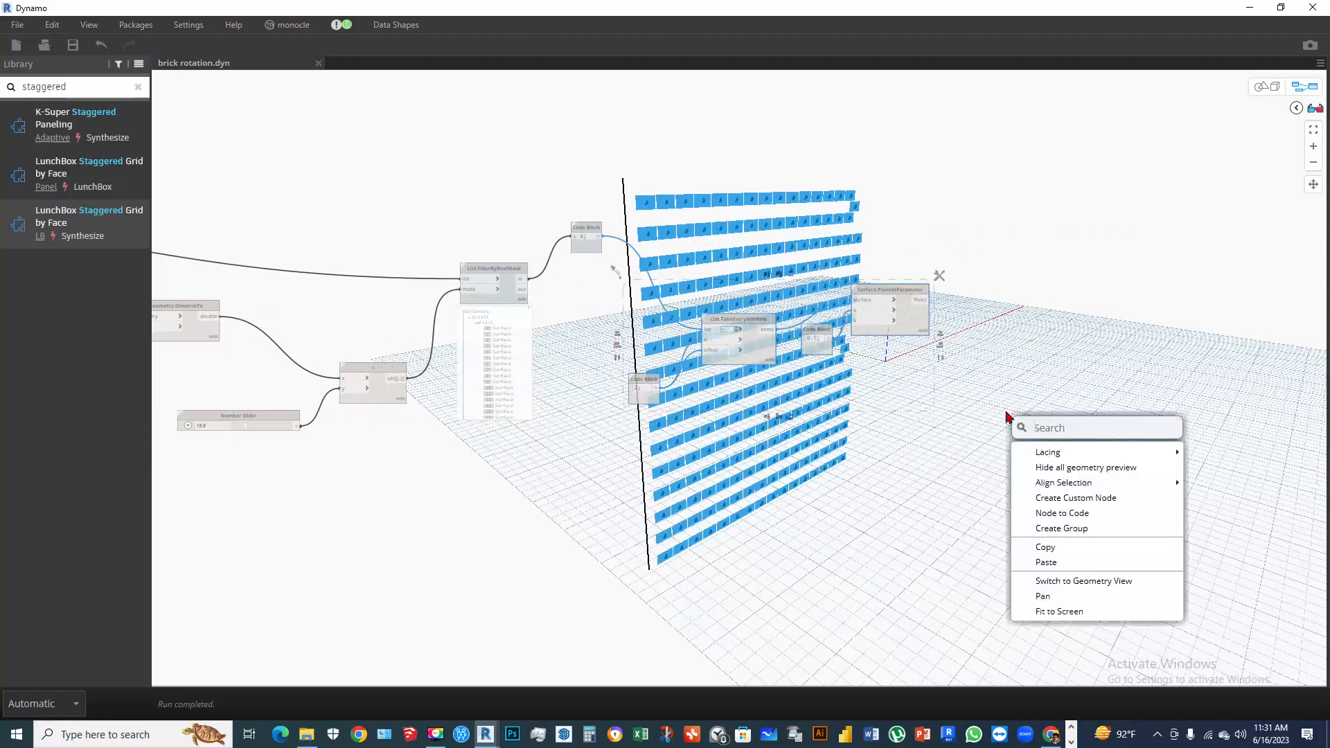
{"action": "type", "text": "geom"}
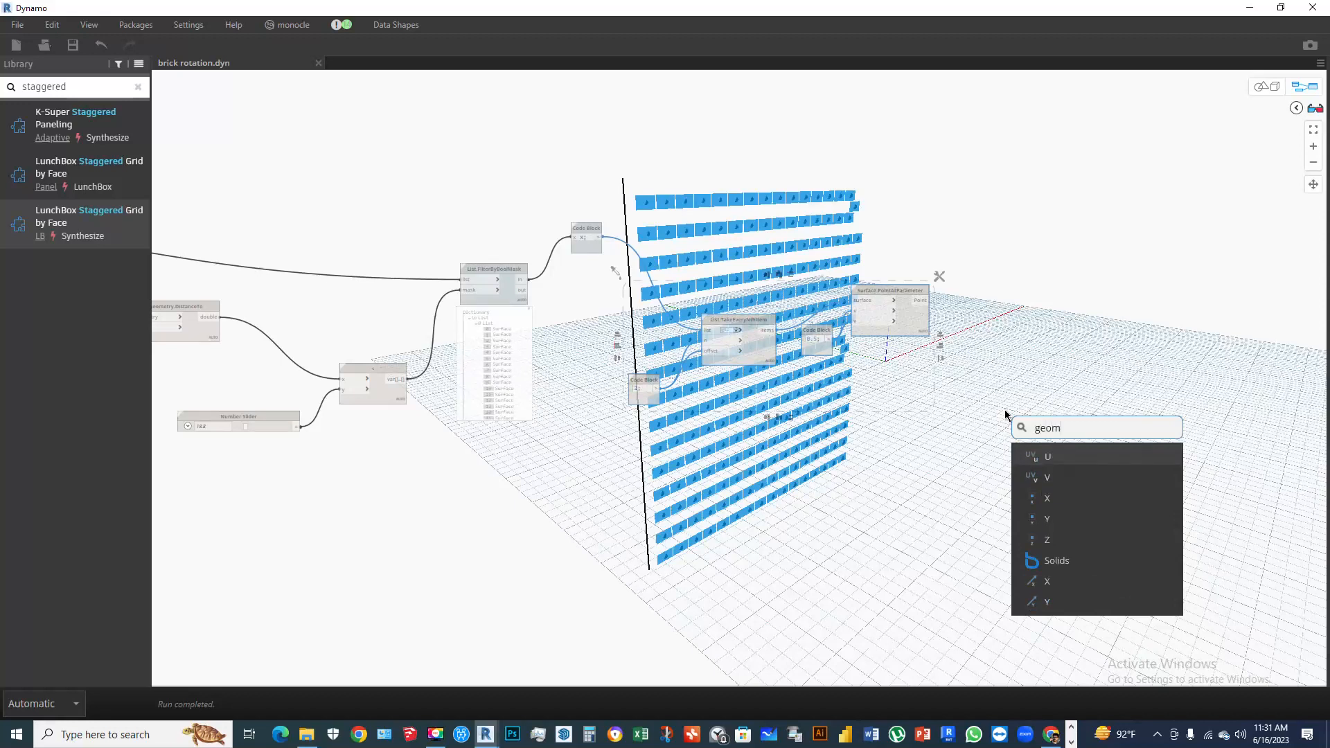
{"action": "type", "text": "etery"}
{"action": "key", "text": "Escape"}
Add a Geometry.DistanceTo node beyond the last Surface.PointAtParameter and connect Point to its geometry input
{"action": "right_click", "coordinate": [1006, 414]}
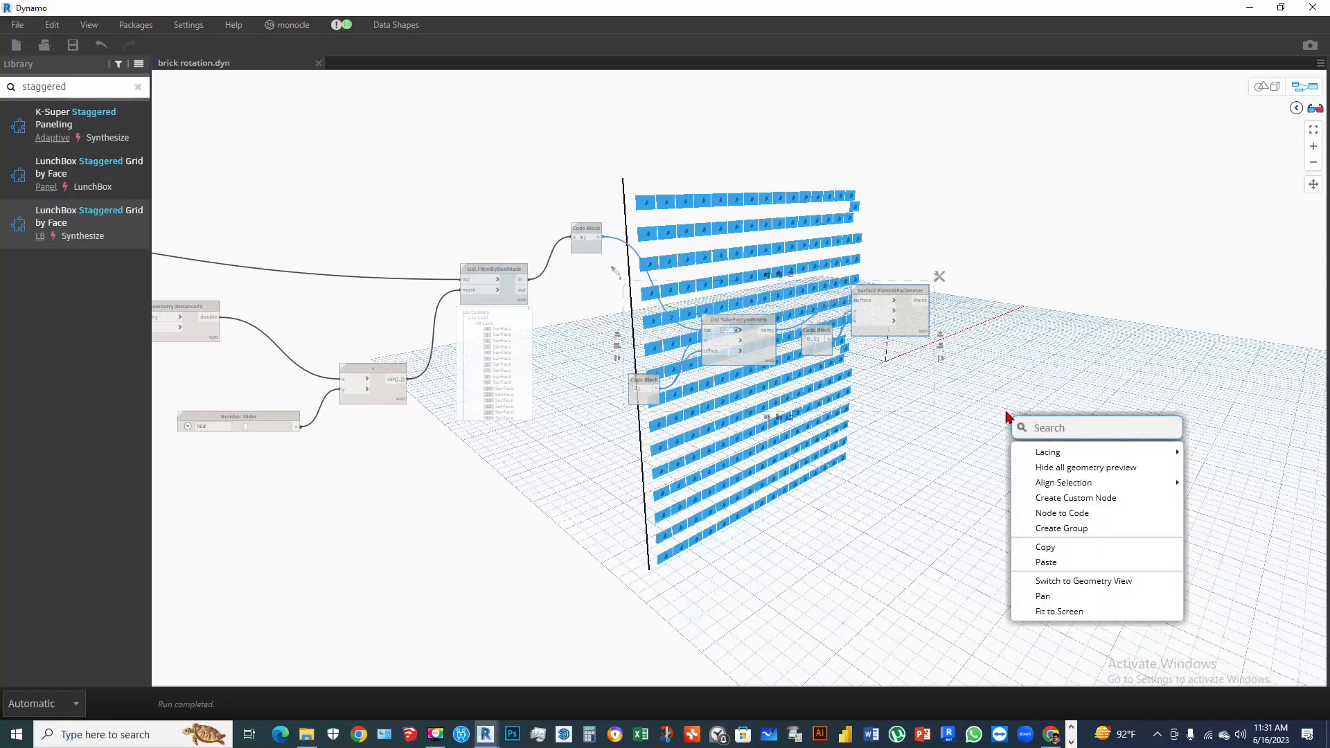
{"action": "type", "text": "dista"}
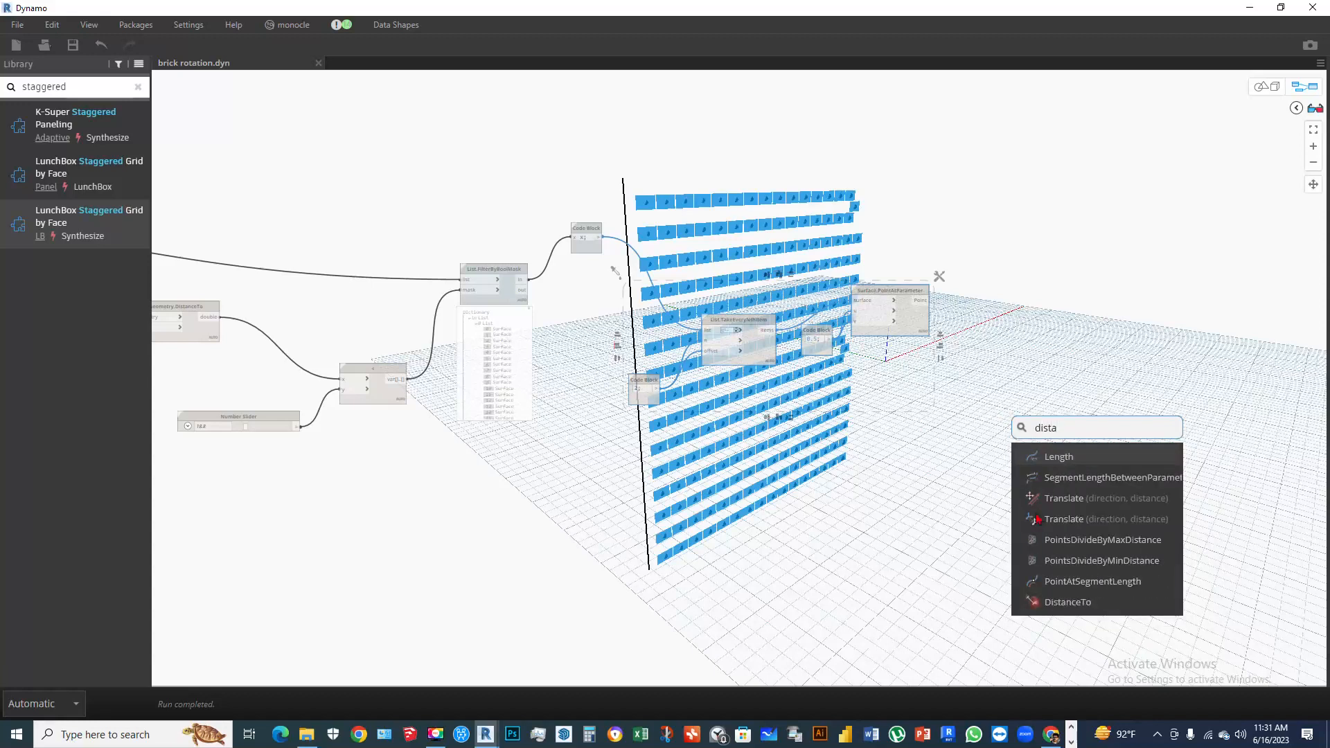
{"action": "left_click", "coordinate": [1068, 601]}
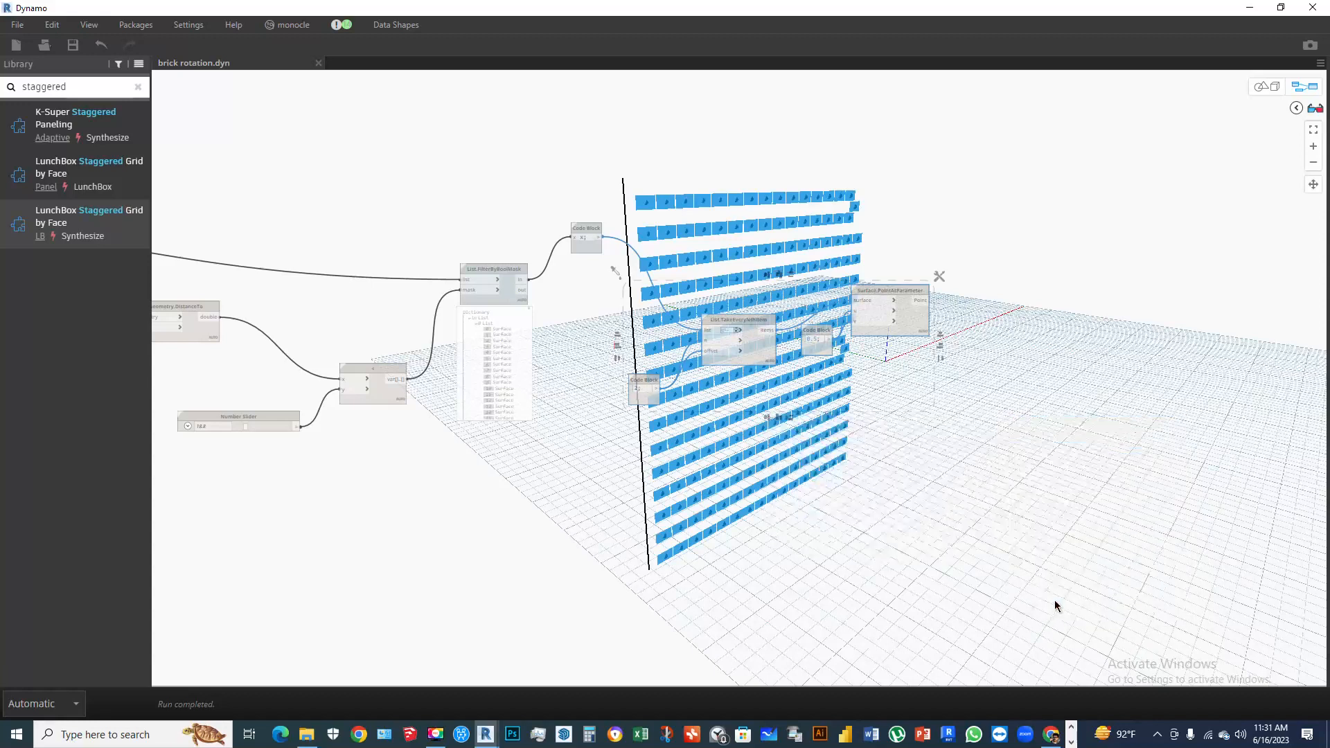
{"action": "left_click_drag", "start_coordinate": [1071, 597], "coordinate": [1026, 449]}
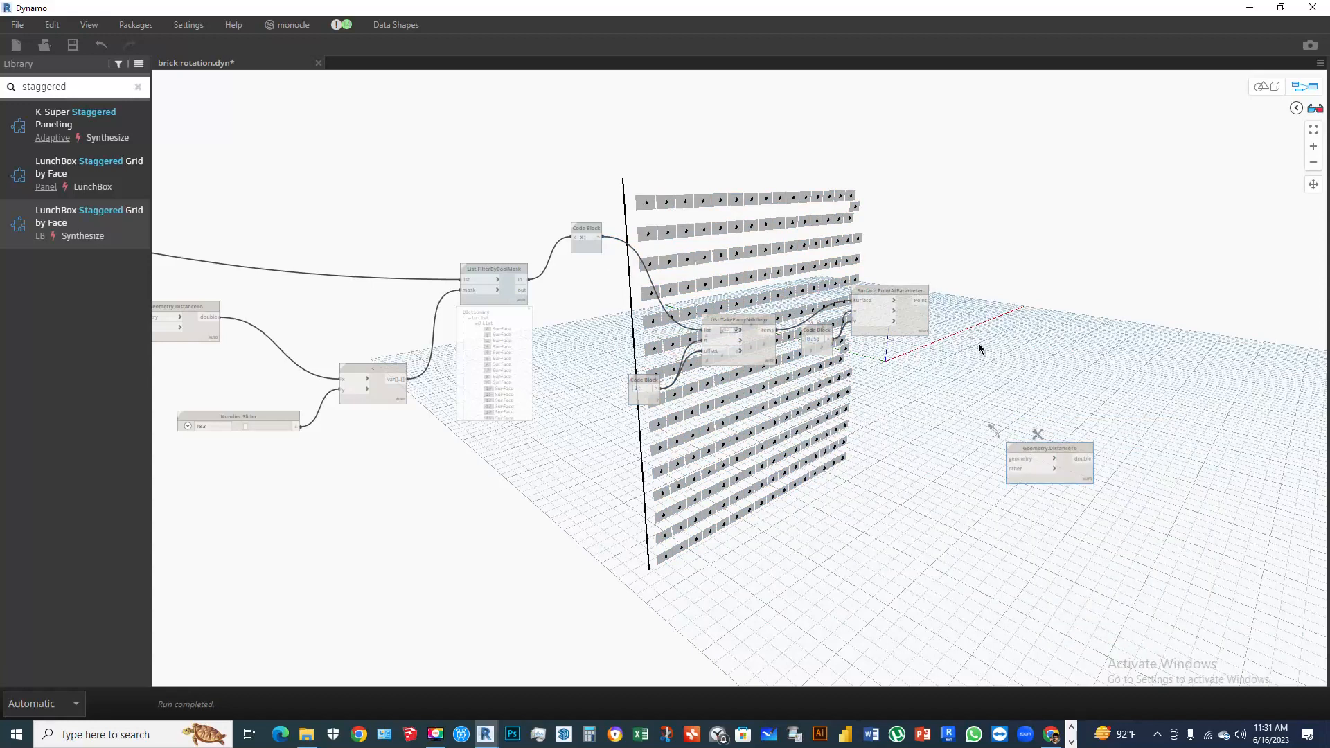
{"action": "left_click", "coordinate": [929, 300]}
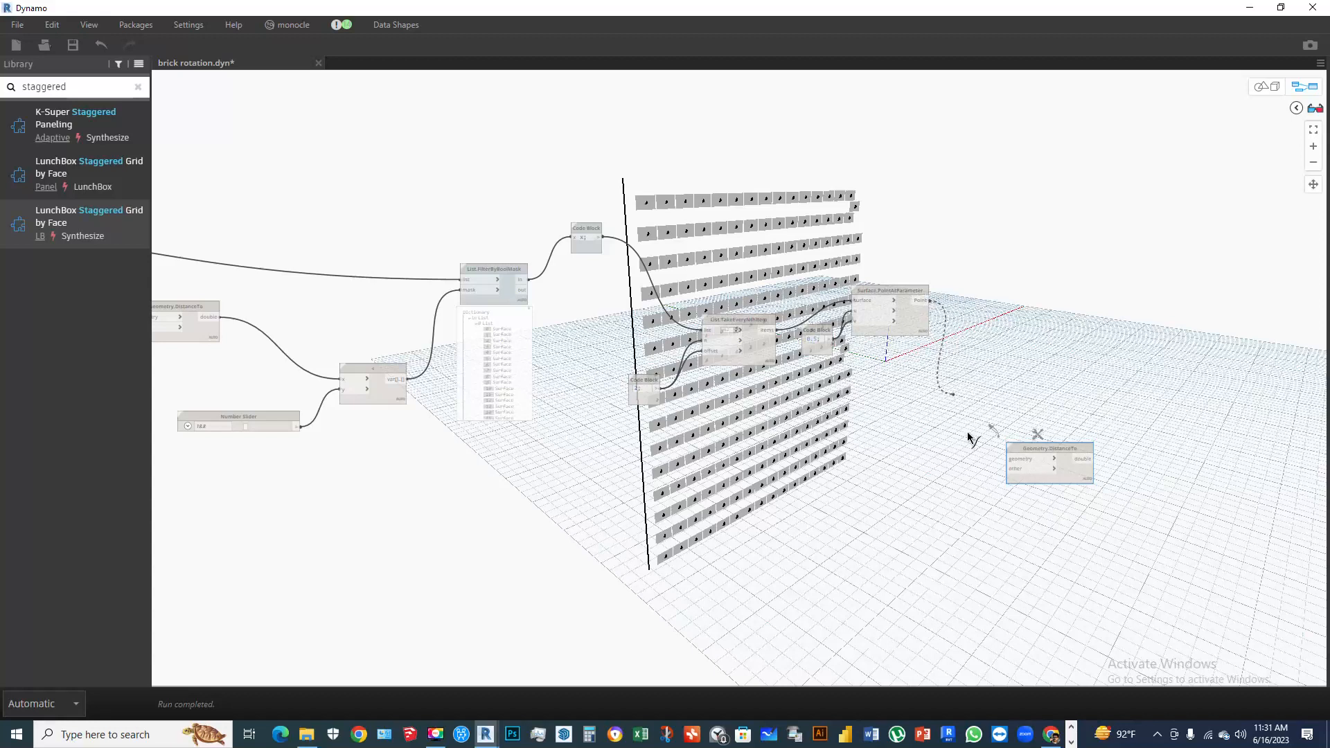
{"action": "left_click", "coordinate": [1010, 458]}
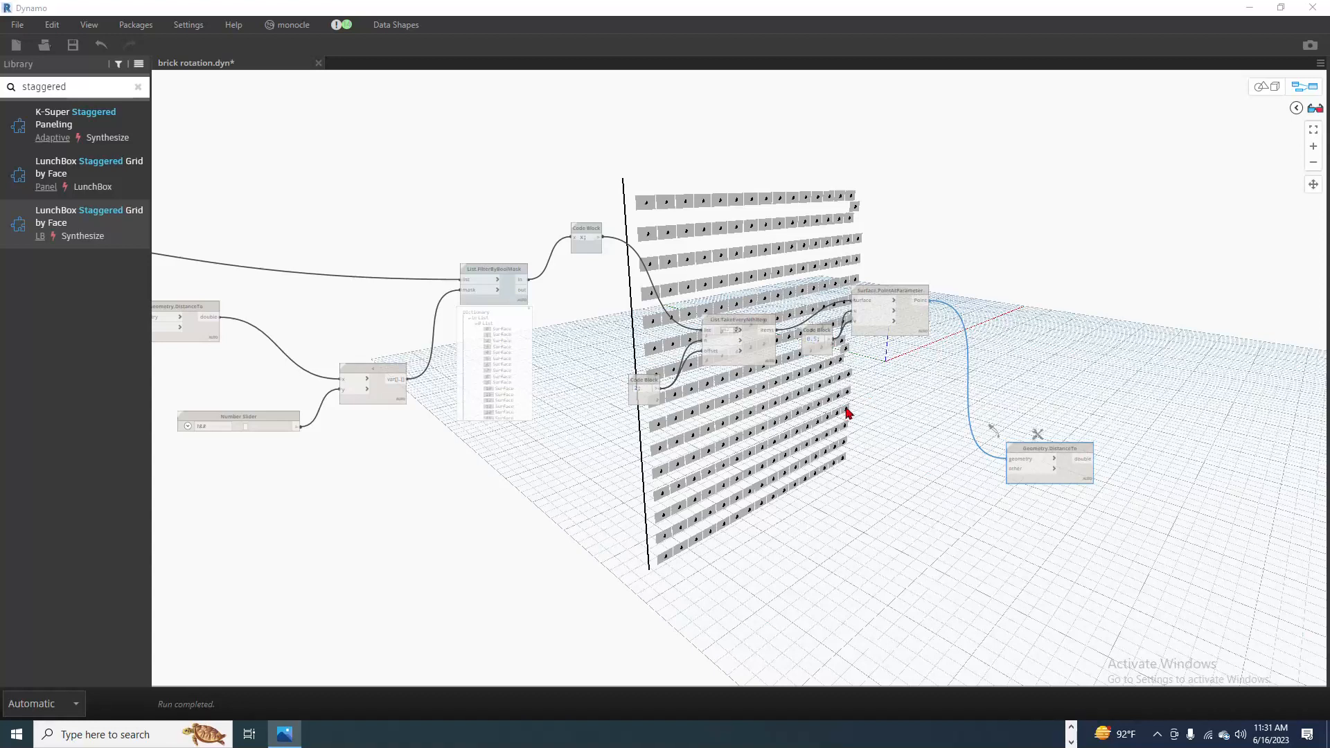
Move List.GetItemAtIndex clear of the other nodes and connect its item output to the new Geometry.DistanceTo node's other input
{"action": "middle_click_drag", "start_coordinate": [845, 473], "coordinate": [1164, 290]}
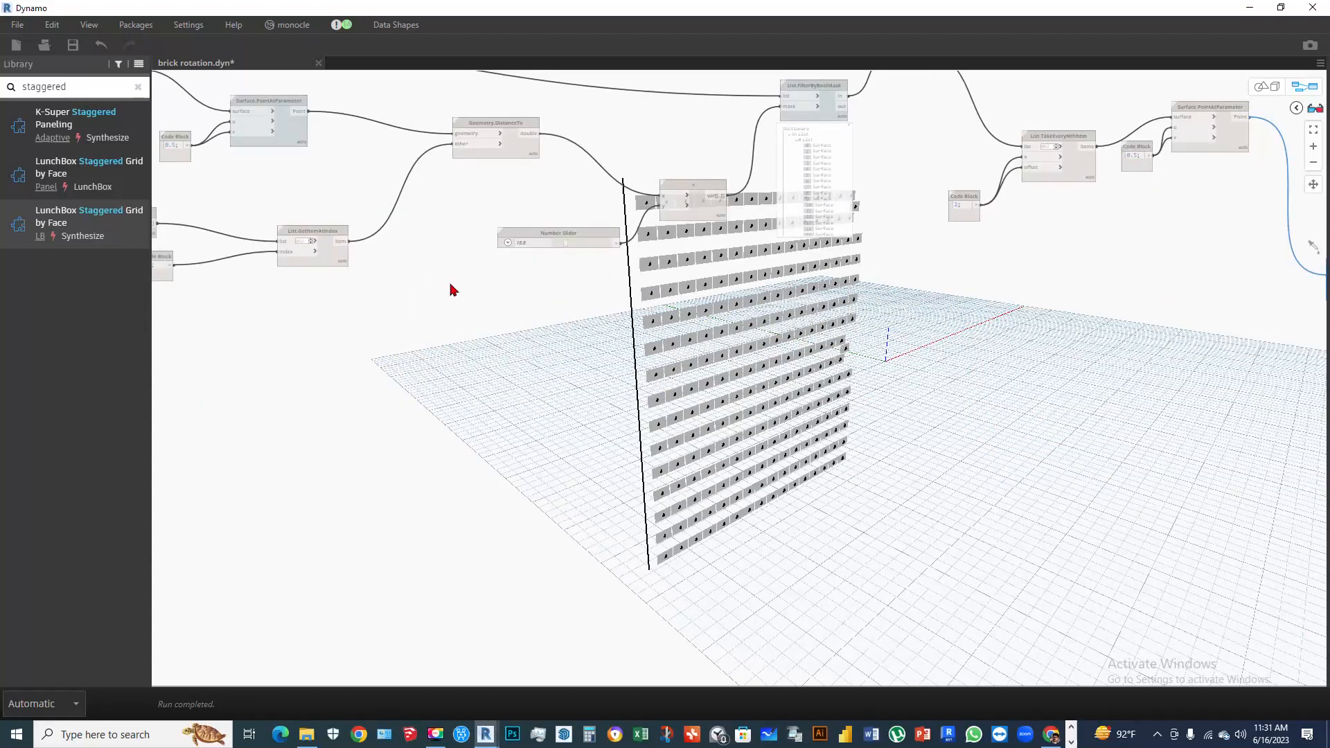
{"action": "left_click_drag", "start_coordinate": [317, 233], "coordinate": [307, 317]}
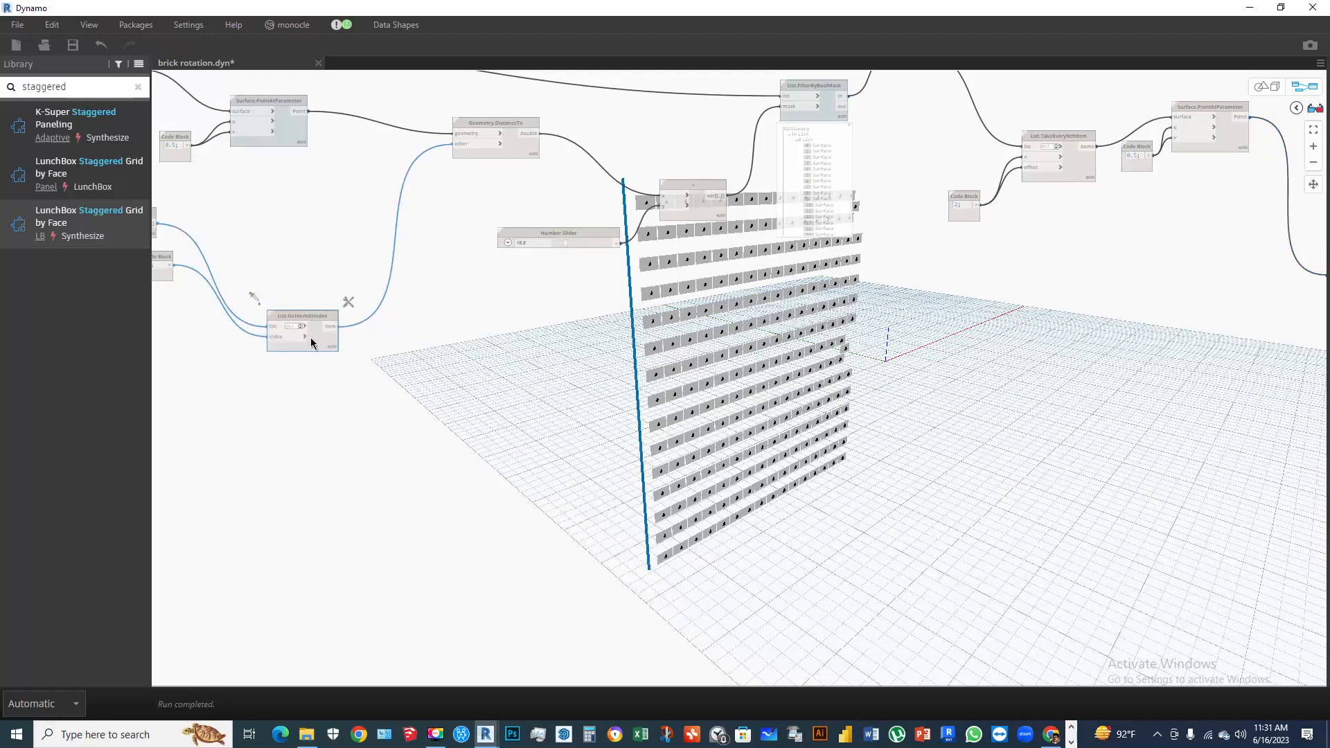
{"action": "scroll", "coordinate": [311, 341], "scroll_direction": "down", "scroll_amount": 5}
{"action": "left_click", "coordinate": [304, 324]}
{"action": "scroll", "coordinate": [762, 337], "scroll_direction": "up", "scroll_amount": 5}
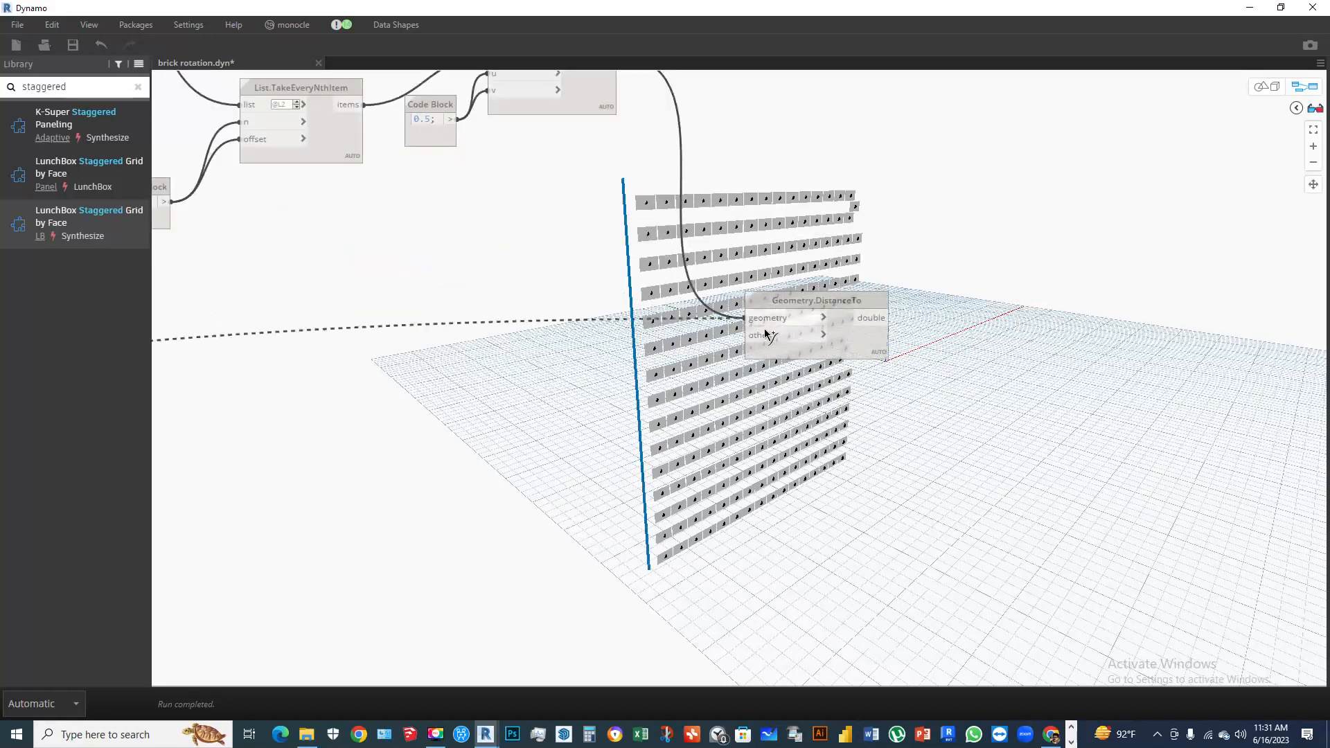
{"action": "left_click", "coordinate": [765, 334]}
{"action": "scroll", "coordinate": [816, 346], "scroll_direction": "down", "scroll_amount": 4}
{"action": "left_click", "coordinate": [816, 347]}
{"action": "scroll", "coordinate": [857, 318], "scroll_direction": "up", "scroll_amount": 3}
{"action": "middle_click_drag", "start_coordinate": [885, 385], "coordinate": [821, 390]}
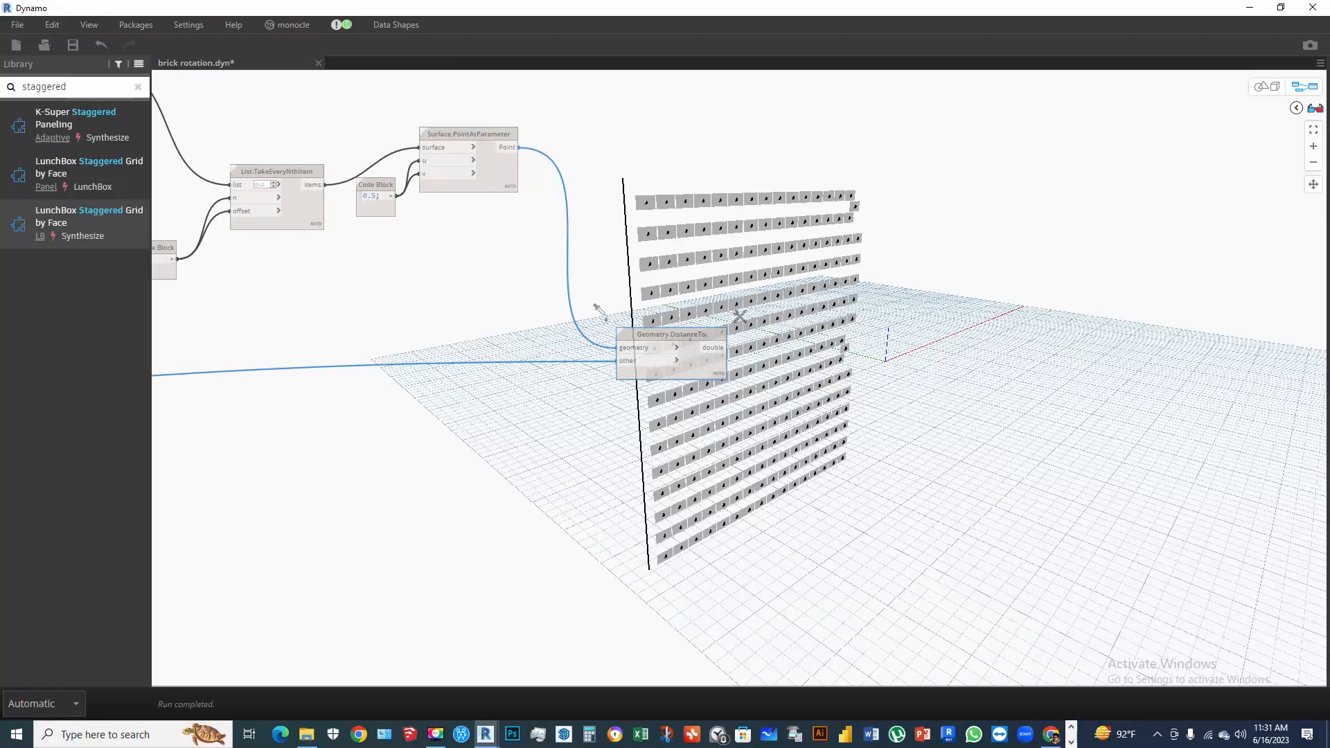
Add a Geometry.Rotate node with origin, axis and degrees inputs beside the new Geometry.DistanceTo node
{"action": "key", "text": "alt+Tab"}
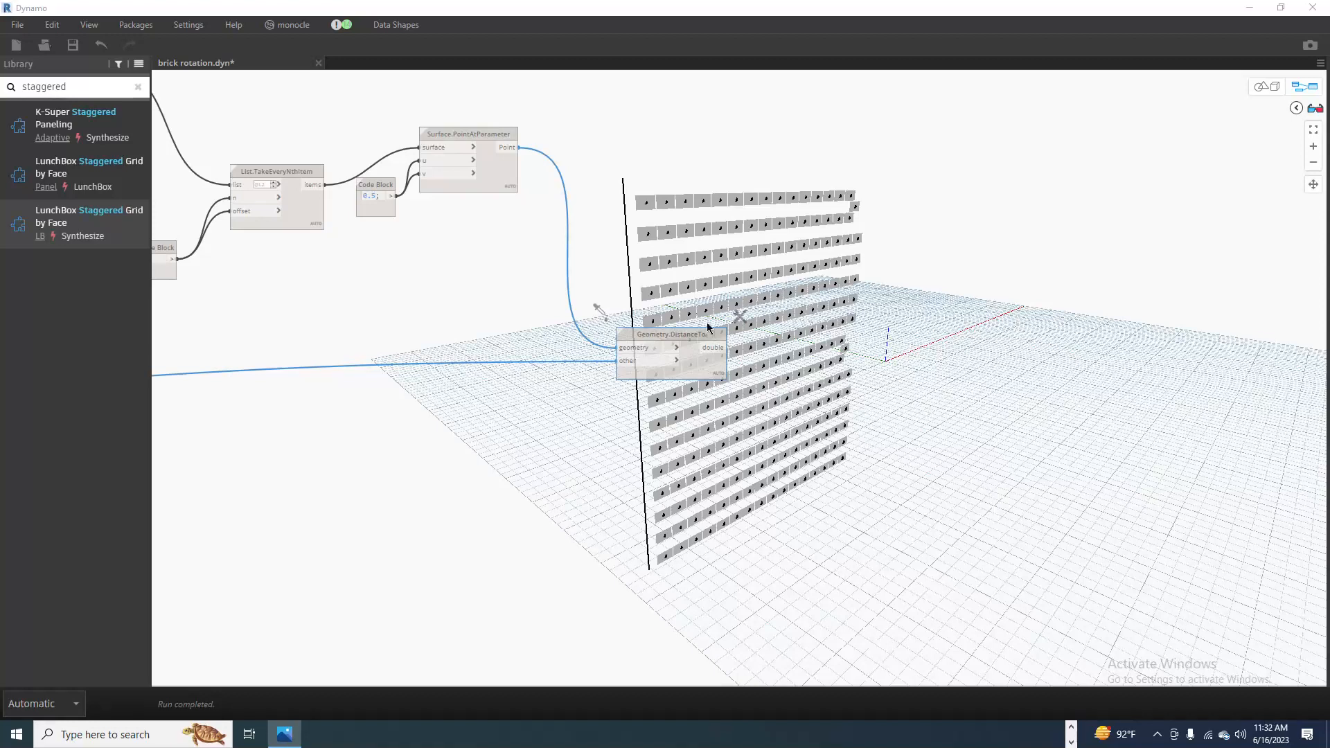
{"action": "right_click", "coordinate": [913, 235]}
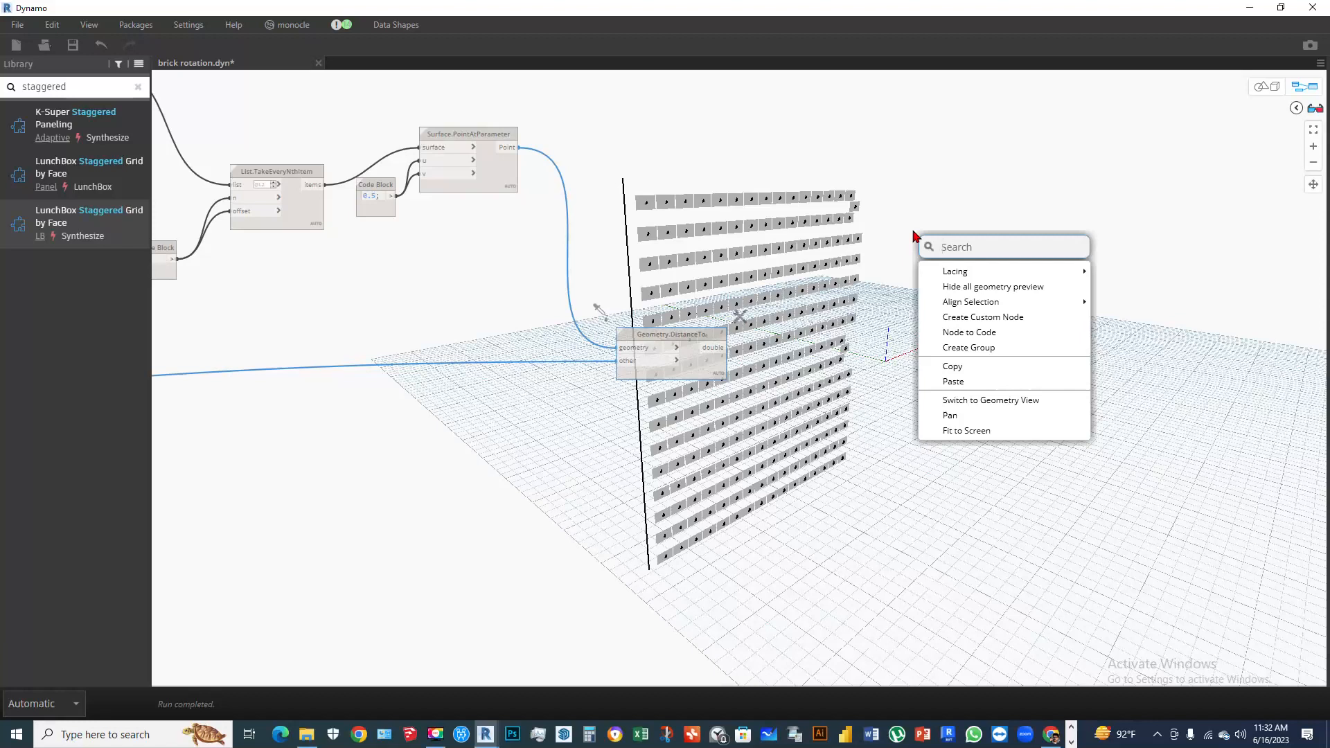
{"action": "type", "text": "g"}
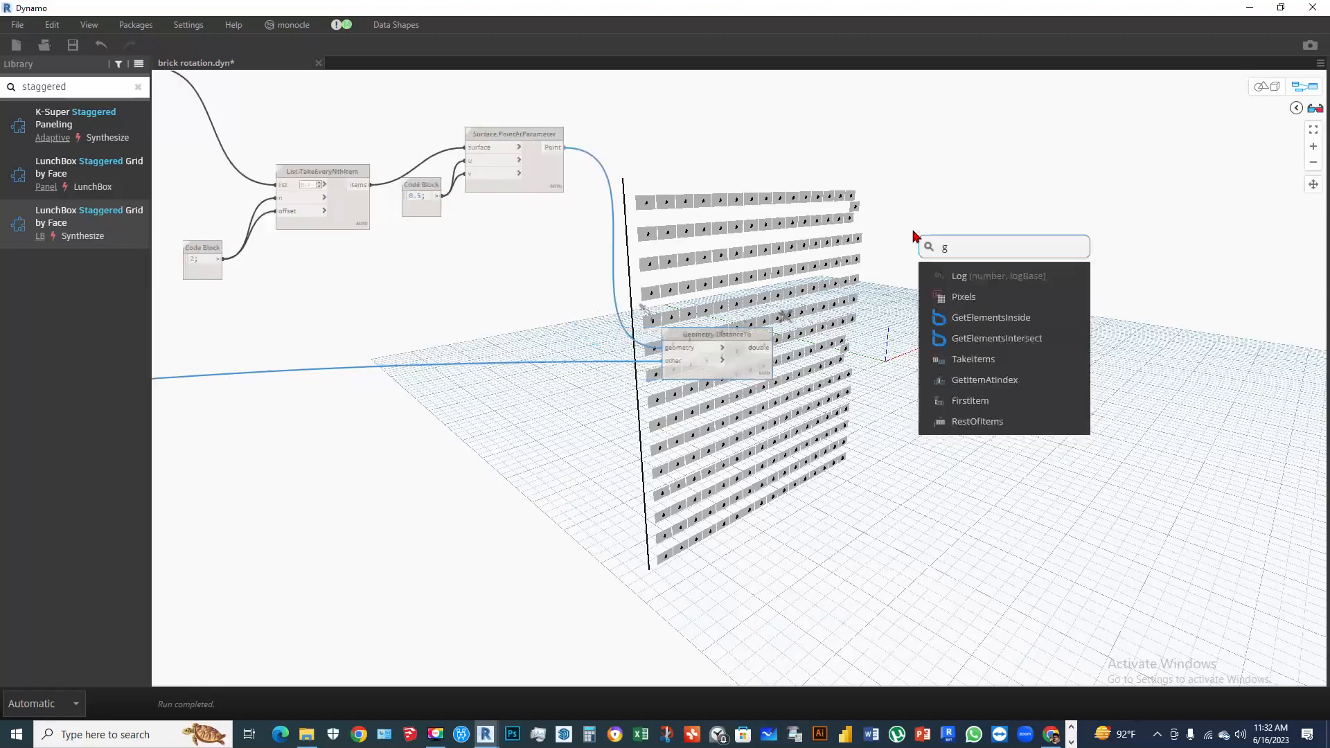
{"action": "type", "text": "eometry rotate"}
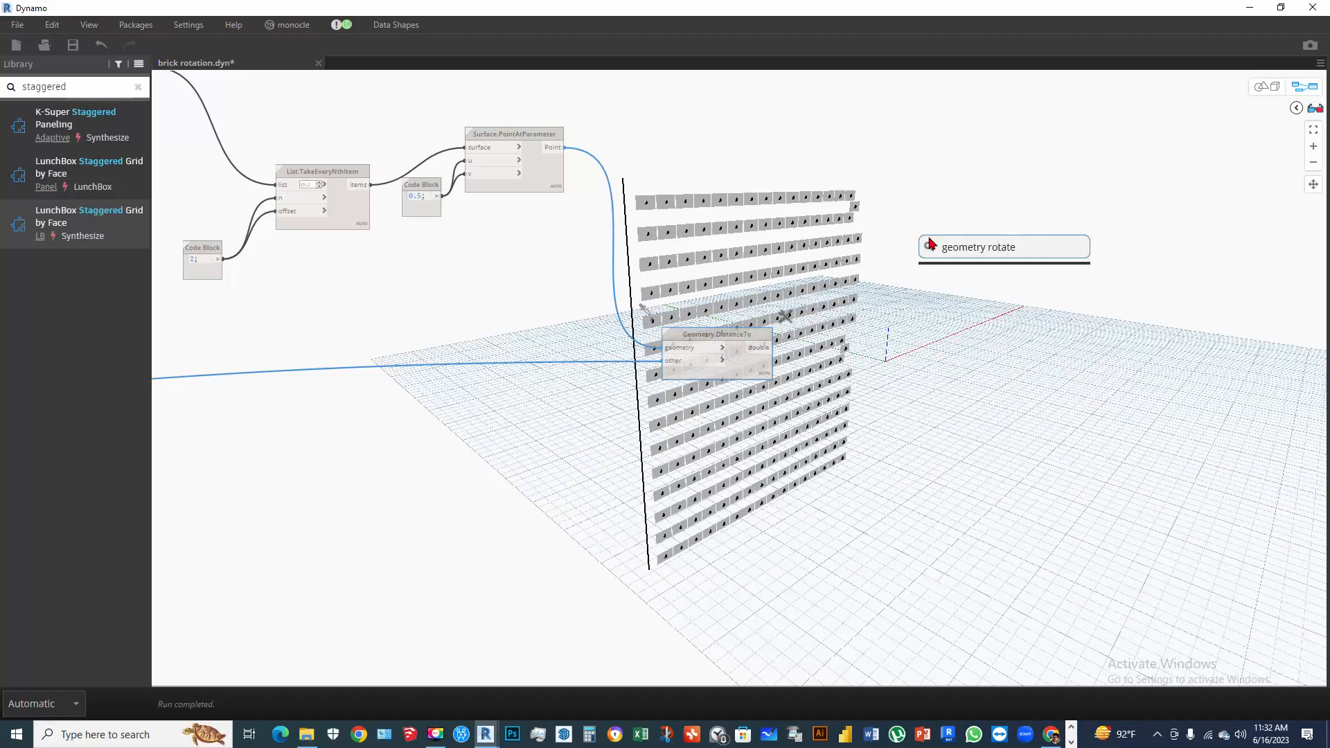
{"action": "key", "text": "BackSpace"}
{"action": "type", "text": "."}
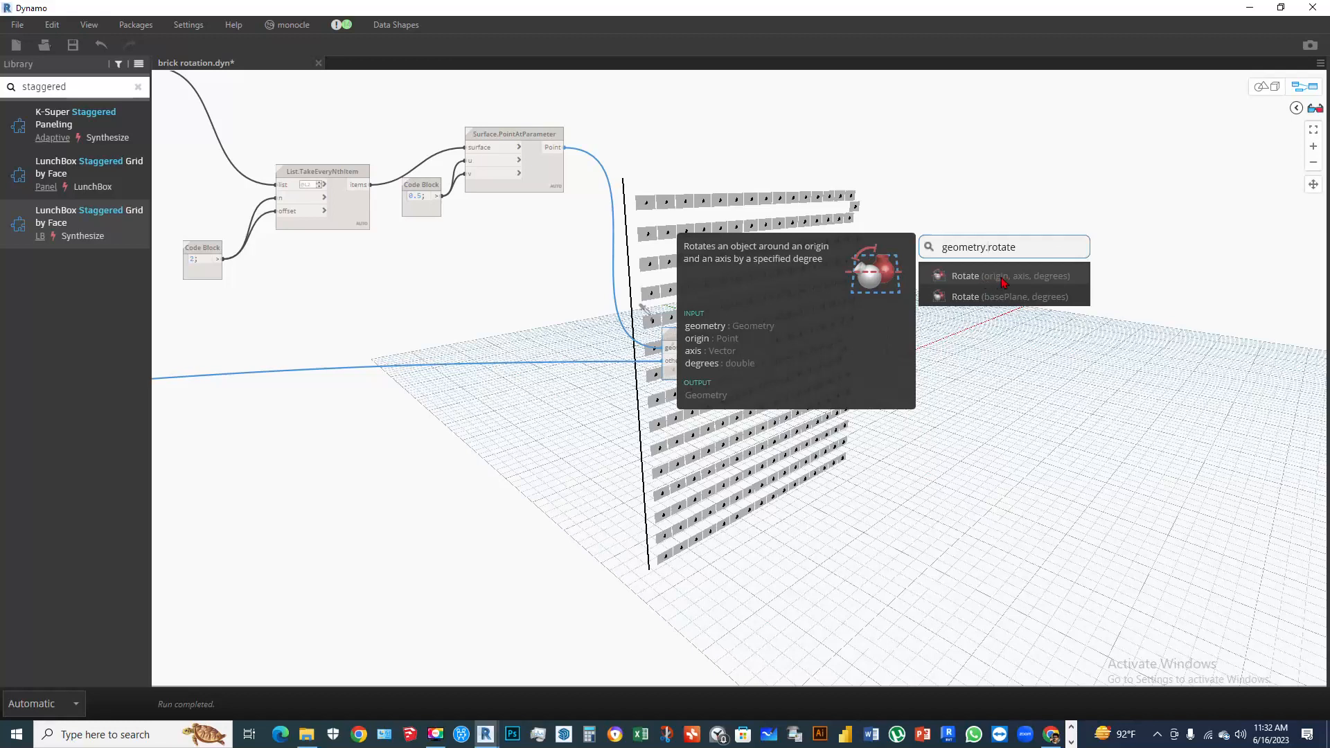
{"action": "left_click", "coordinate": [1008, 277]}
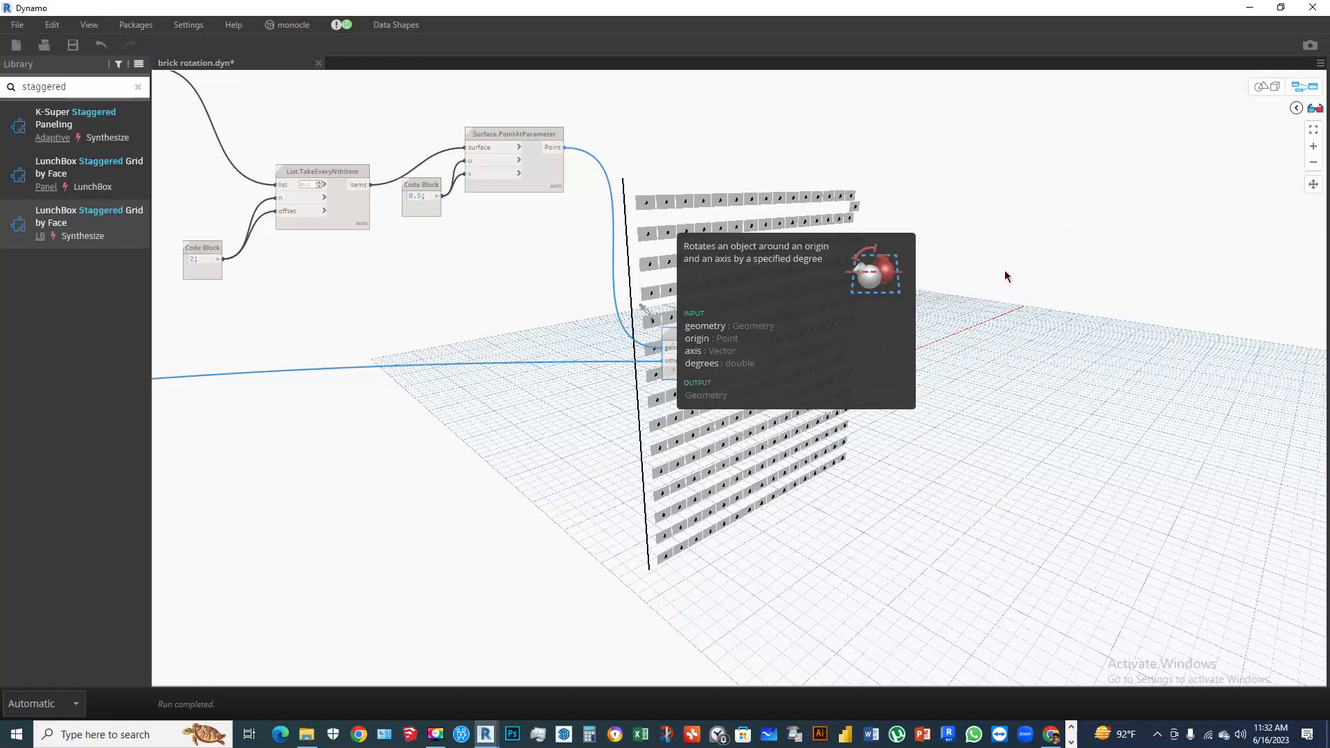
{"action": "left_click_drag", "start_coordinate": [1108, 336], "coordinate": [977, 278]}
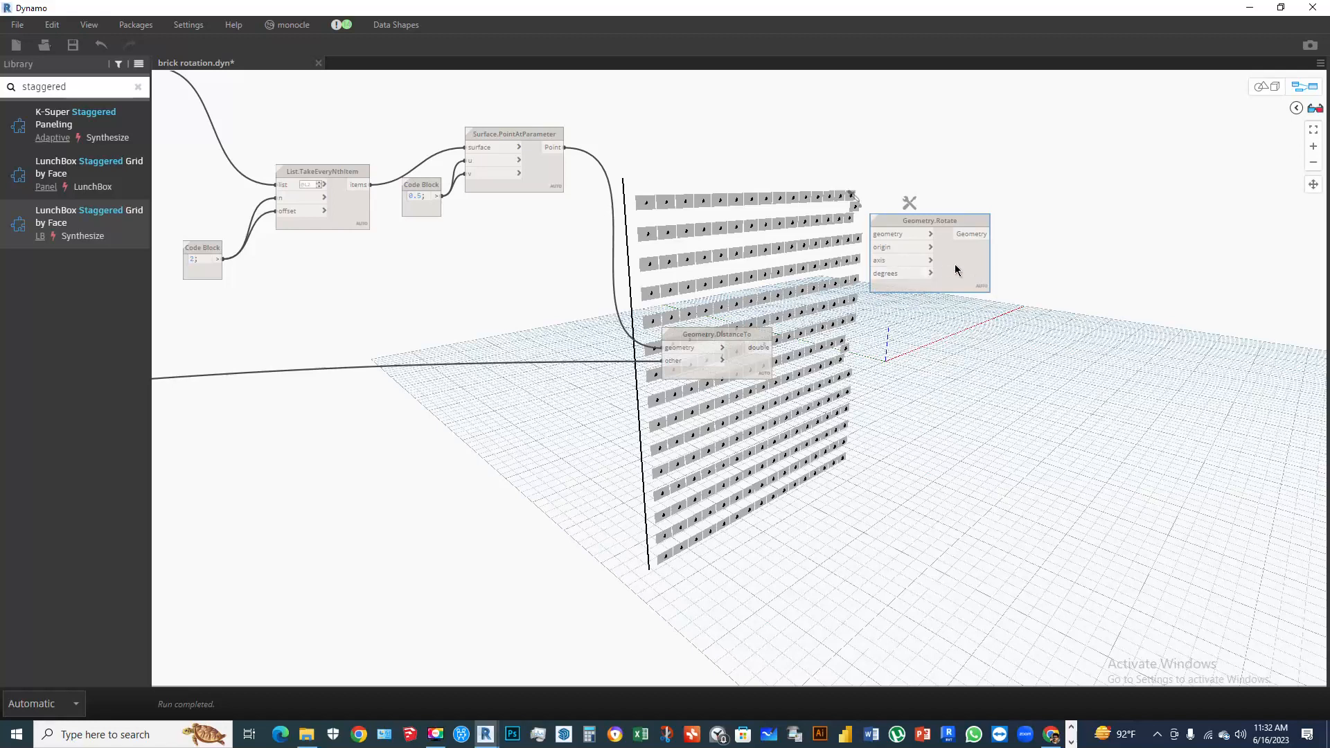
Connect the Surface.PointAtParameter points to the origin input of Geometry.Rotate and the List.TakeEveryNthItem items to its geometry input
{"action": "left_click", "coordinate": [563, 148]}
{"action": "left_click", "coordinate": [870, 247]}
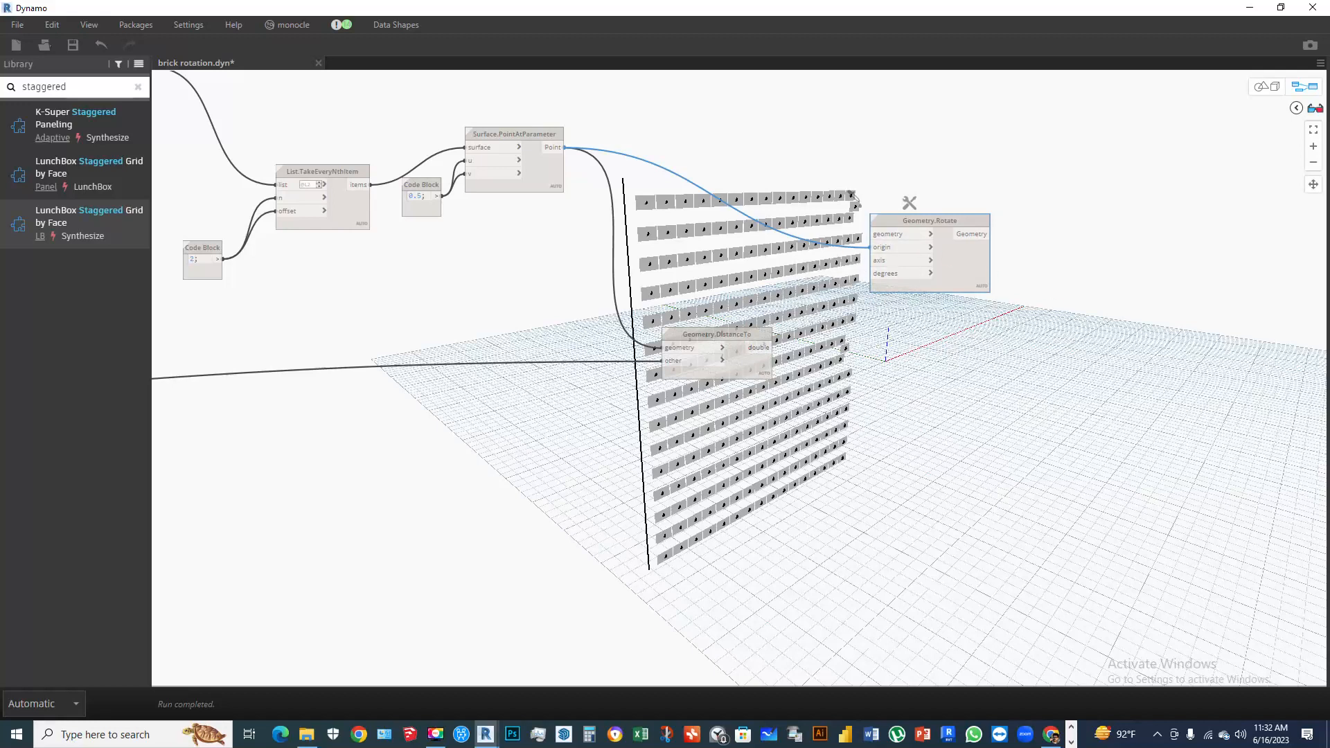
{"action": "key", "text": "alt+Tab"}
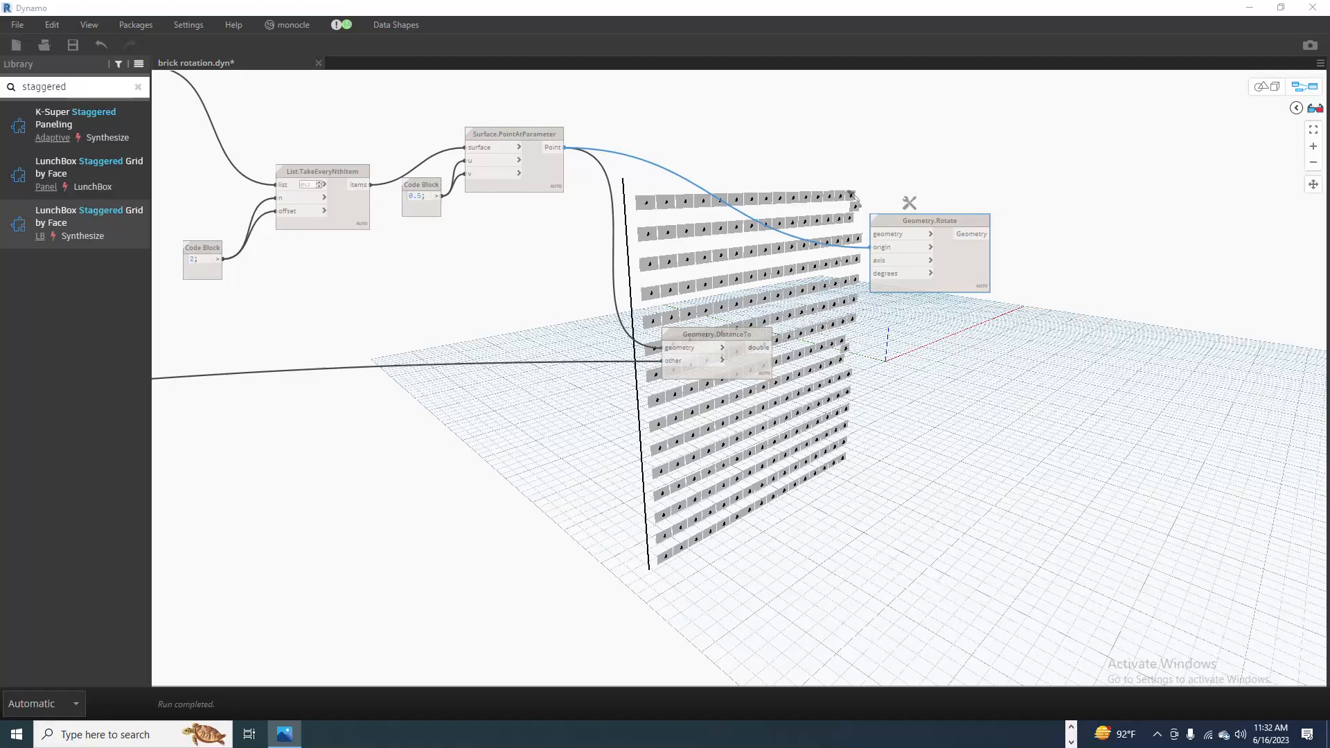
{"action": "left_click", "coordinate": [341, 206]}
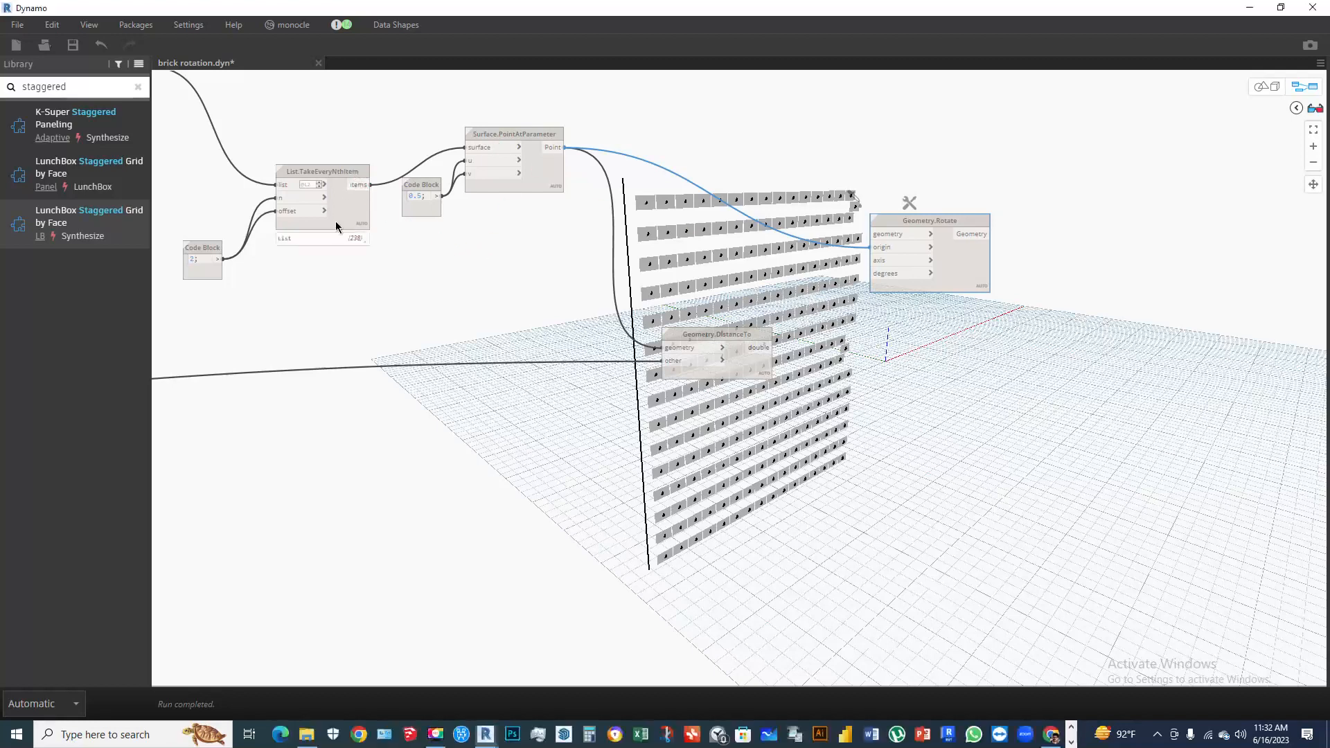
{"action": "left_click_drag", "start_coordinate": [342, 205], "coordinate": [323, 272]}
{"action": "left_click", "coordinate": [353, 252]}
{"action": "left_click", "coordinate": [887, 236]}
{"action": "left_click_drag", "start_coordinate": [974, 278], "coordinate": [985, 278]}
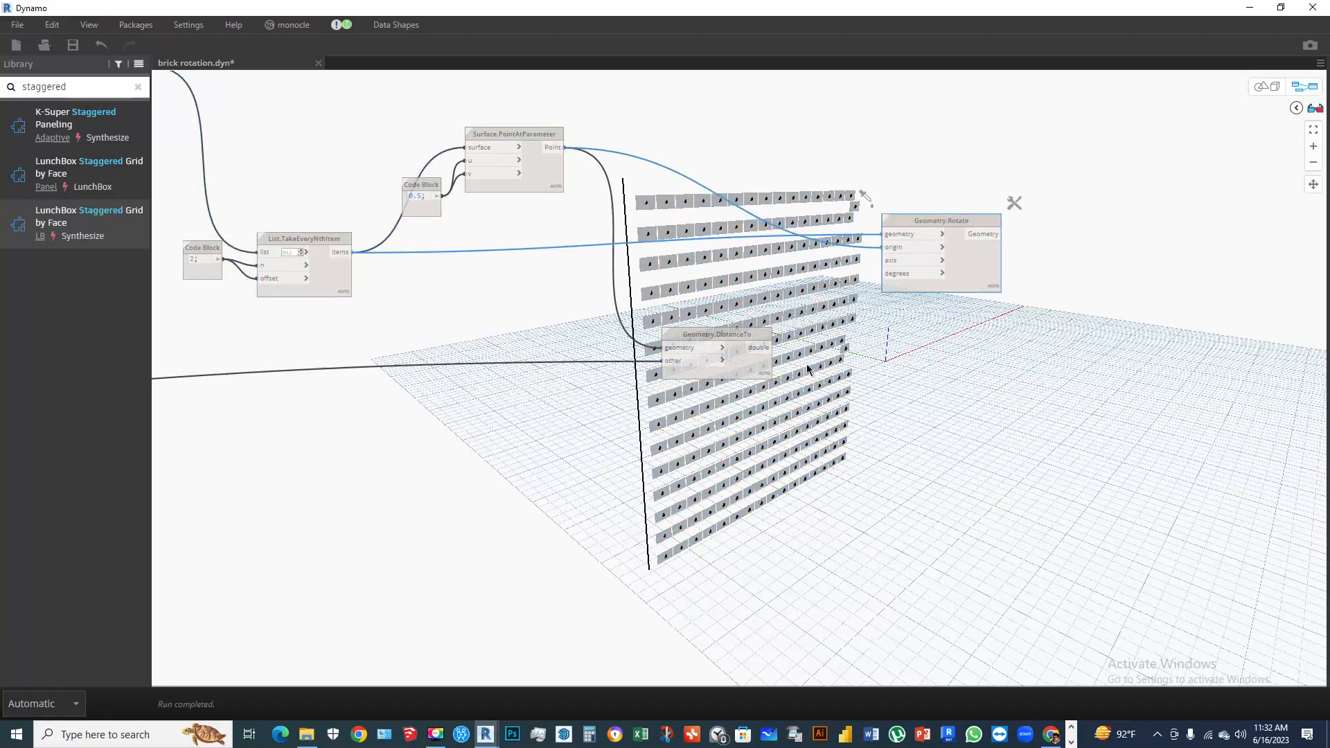
Connect the Geometry.DistanceTo result to the degrees input of Geometry.Rotate and a new Vector.ZAxis node to its axis input
{"action": "left_click", "coordinate": [774, 347]}
{"action": "left_click", "coordinate": [895, 275]}
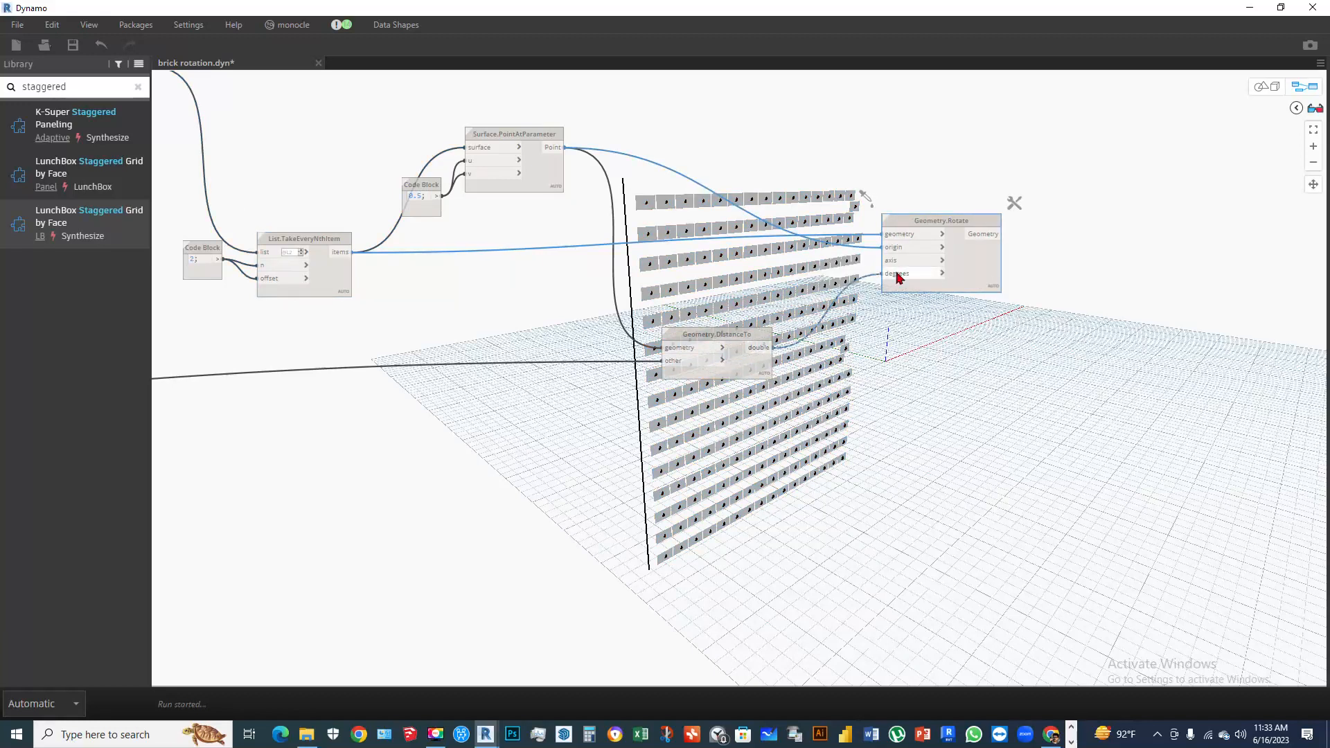
{"action": "right_click", "coordinate": [711, 273]}
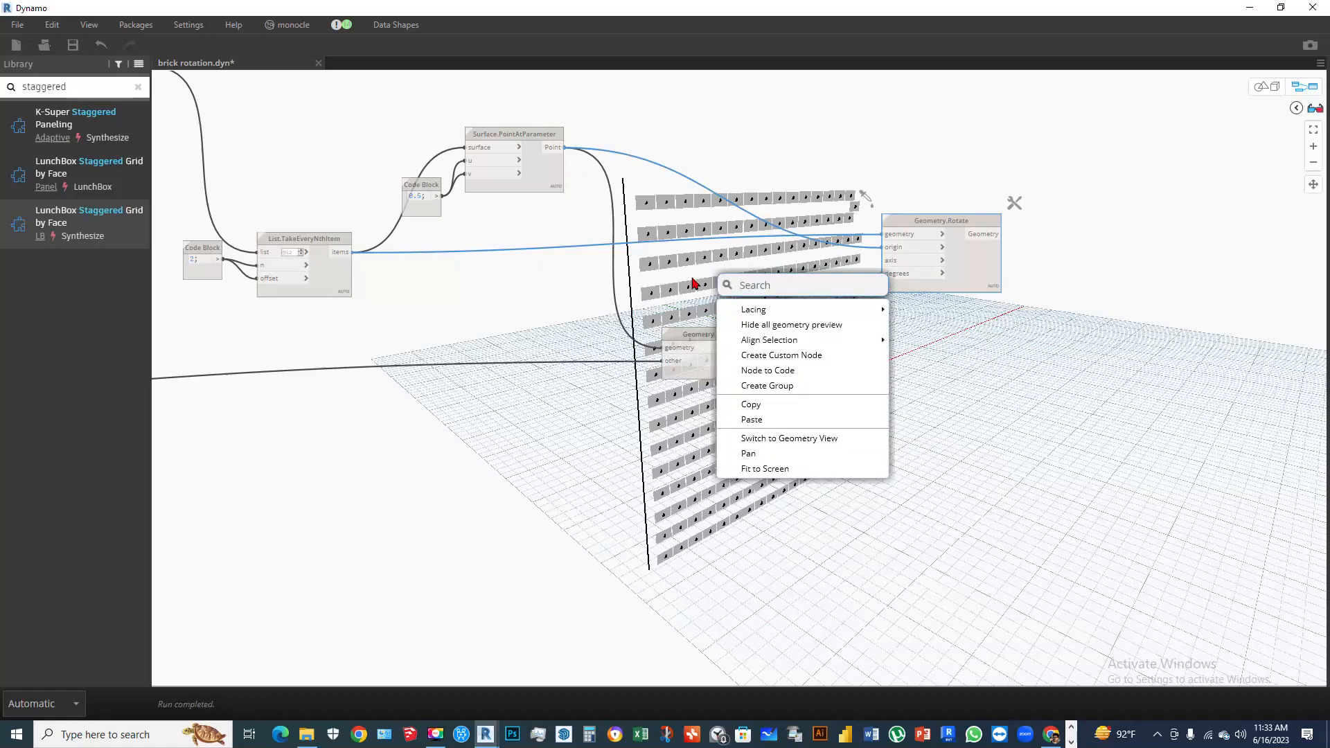
{"action": "type", "text": "z"}
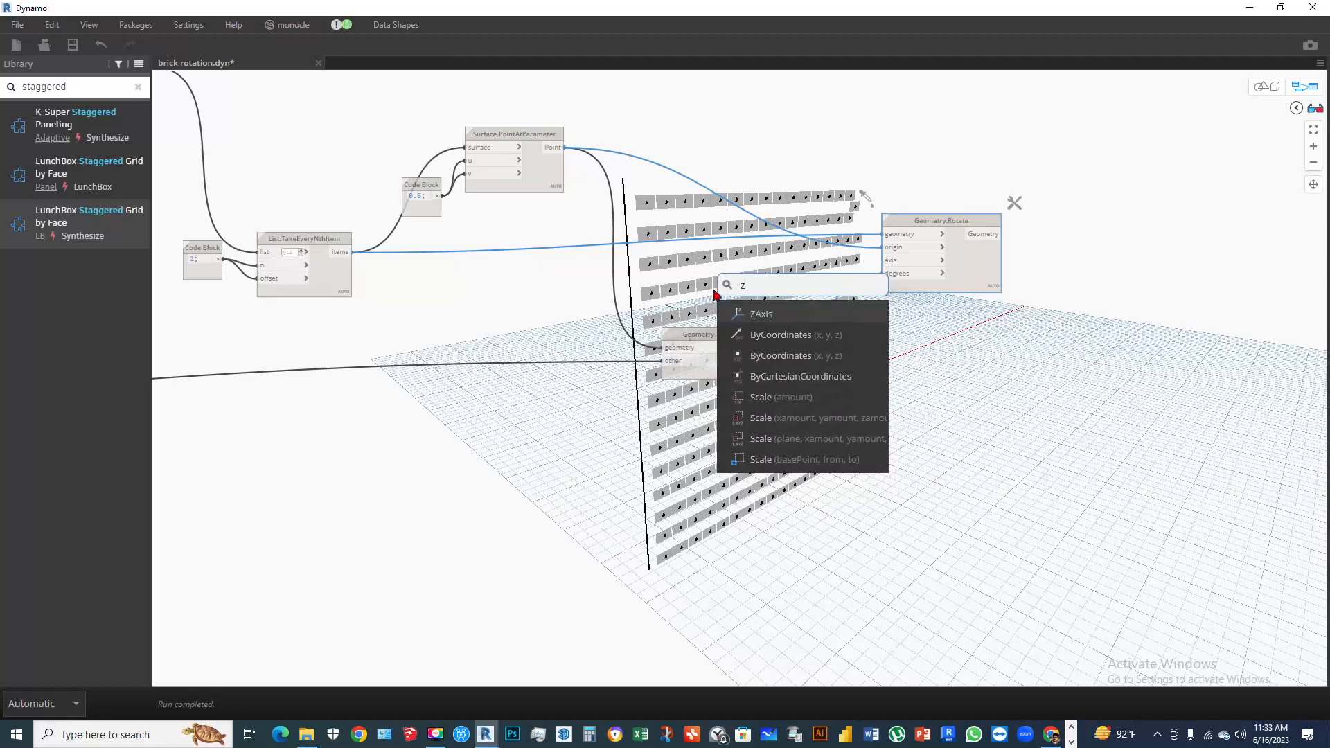
{"action": "left_click", "coordinate": [753, 313]}
{"action": "left_click_drag", "start_coordinate": [793, 321], "coordinate": [757, 279]}
{"action": "left_click", "coordinate": [758, 294]}
{"action": "left_click", "coordinate": [884, 260]}
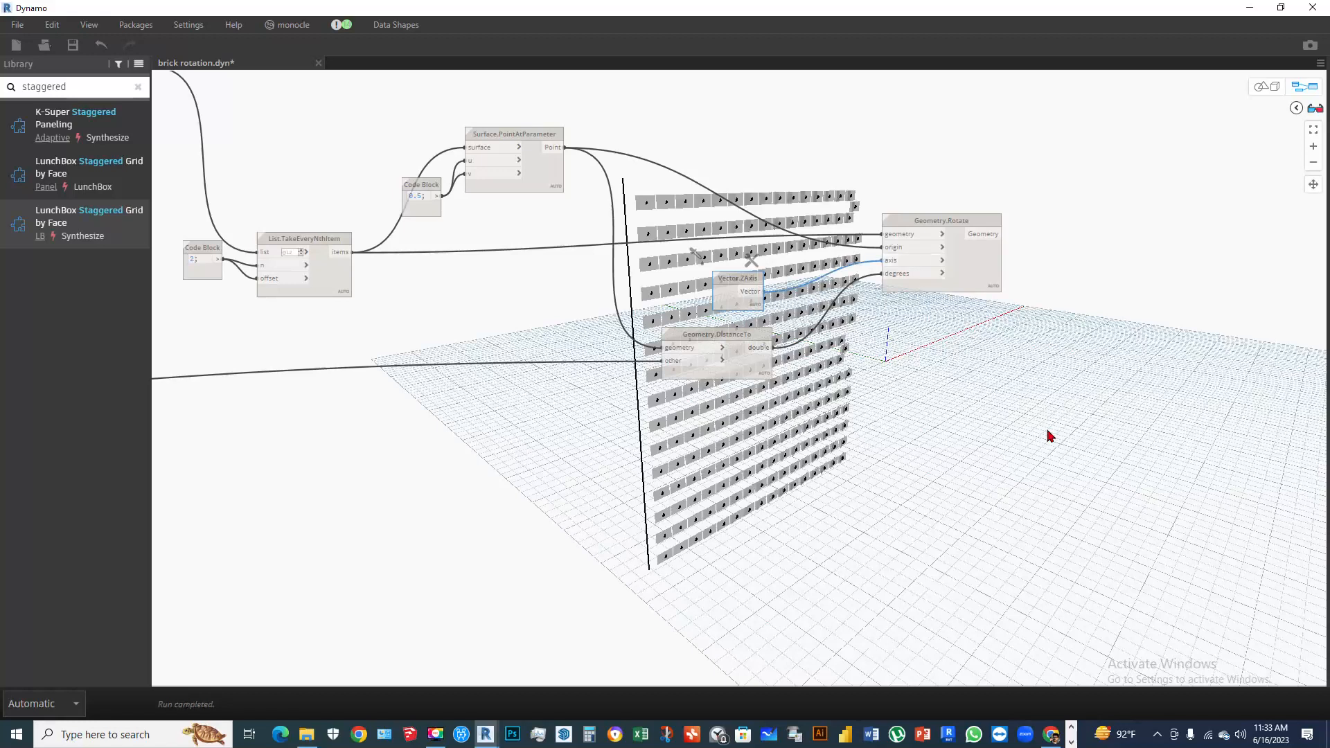
Examine the rotated brick panels up close in the 3D geometry view
{"action": "middle_click_drag", "start_coordinate": [966, 422], "coordinate": [804, 453]}
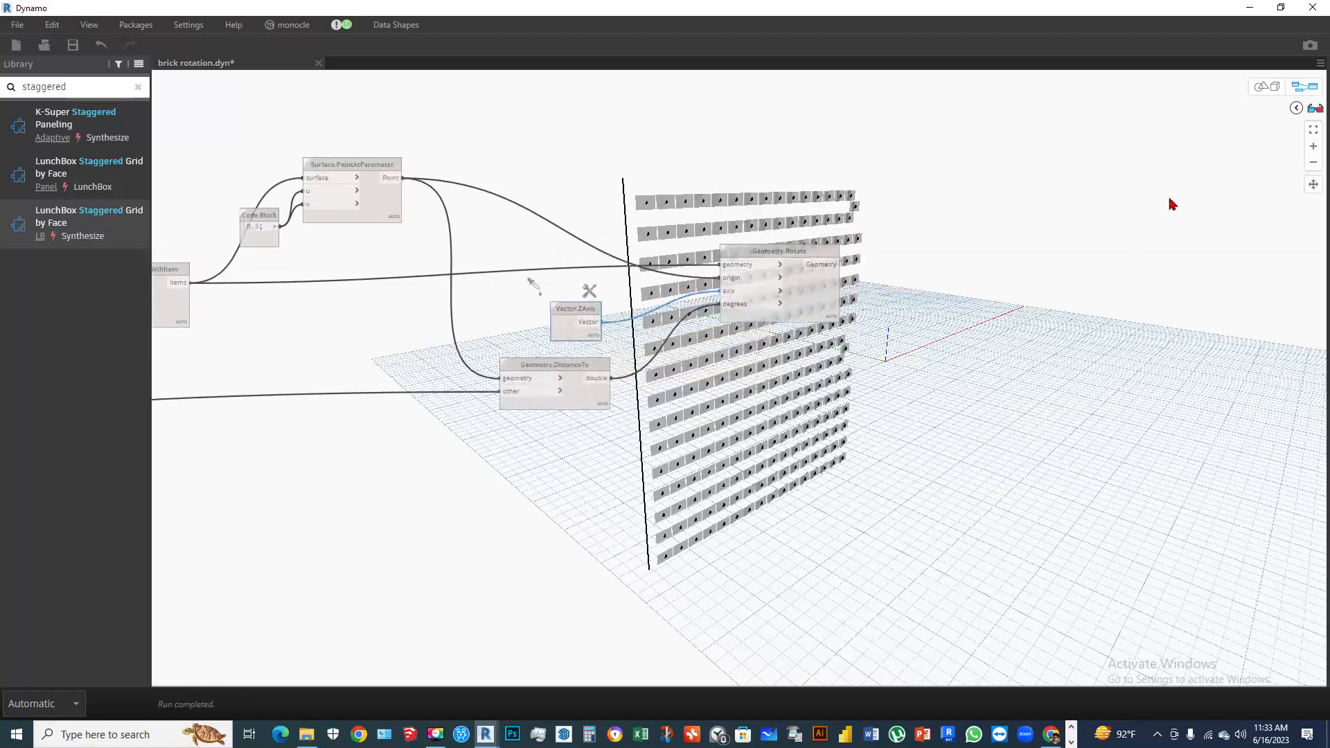
{"action": "left_click", "coordinate": [1267, 90]}
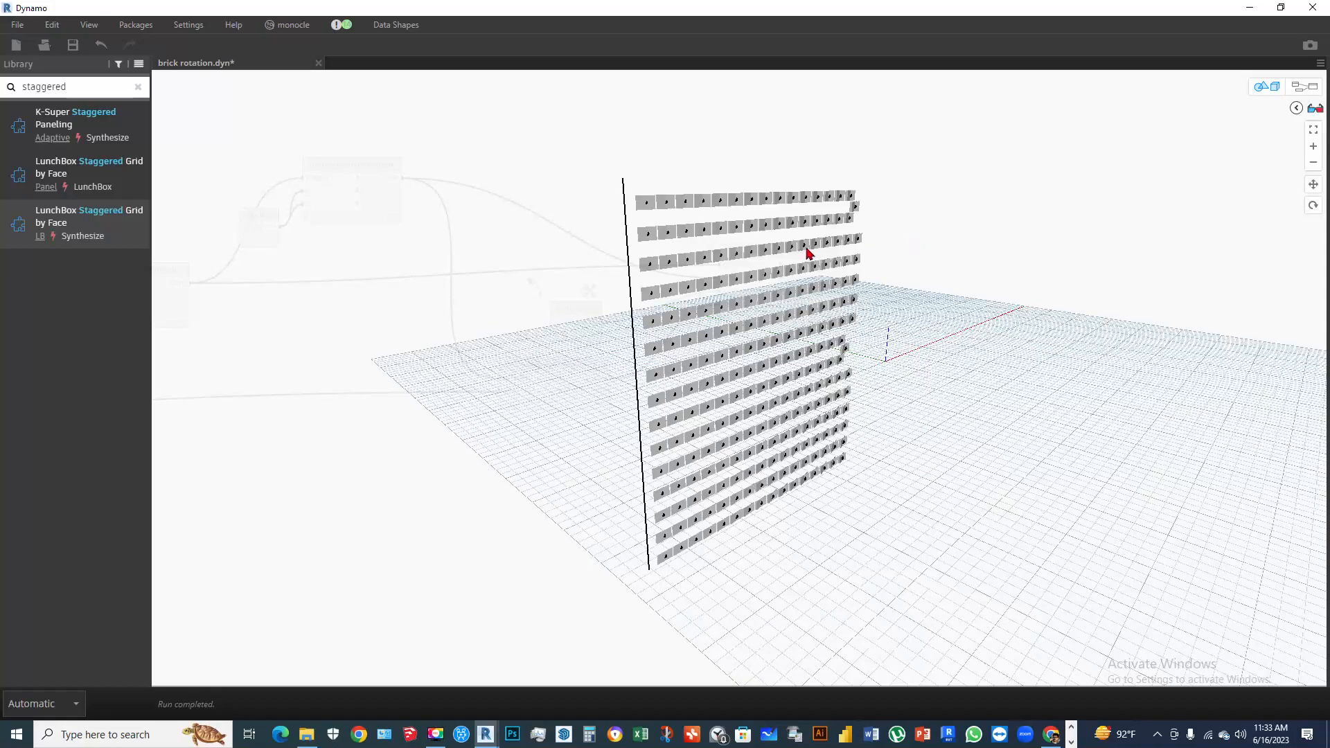
{"action": "right_click_drag", "start_coordinate": [904, 232], "coordinate": [980, 264]}
{"action": "scroll", "coordinate": [840, 368], "scroll_direction": "up", "scroll_amount": 6}
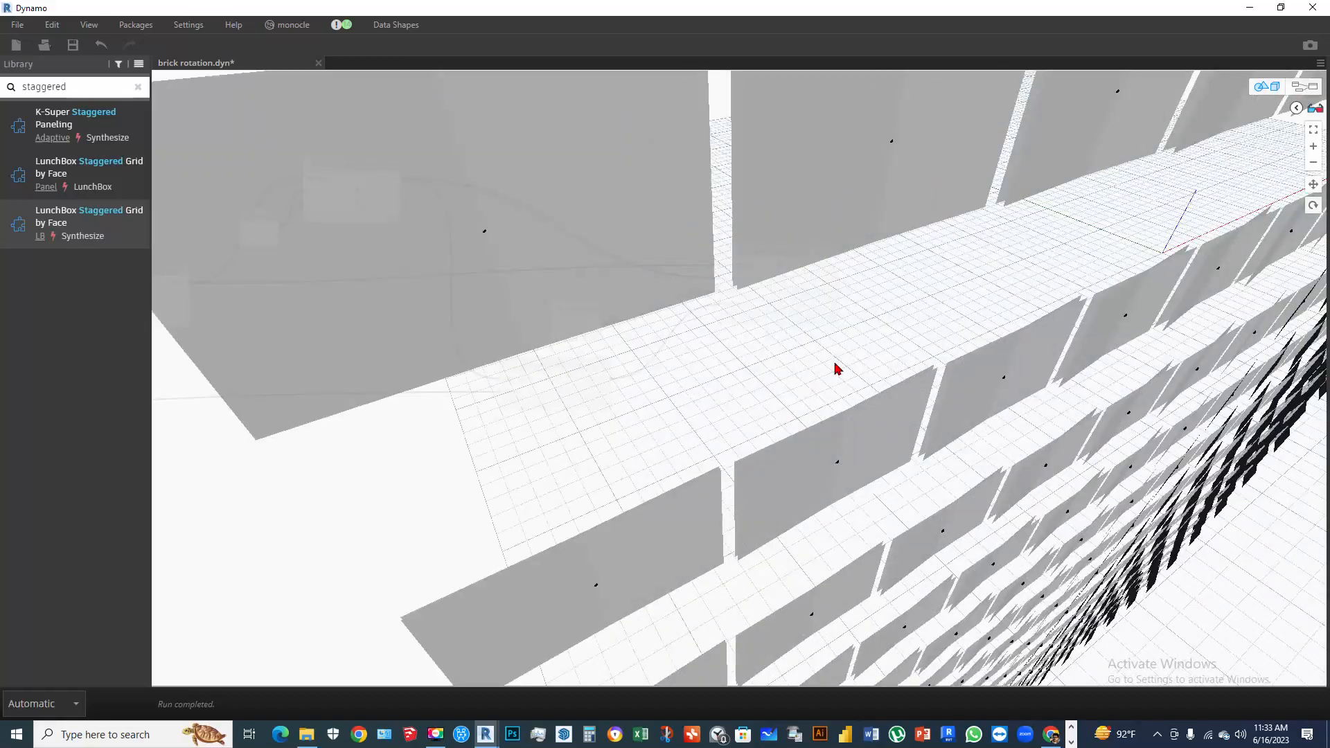
{"action": "scroll", "coordinate": [841, 368], "scroll_direction": "down", "scroll_amount": 3}
{"action": "right_click_drag", "start_coordinate": [867, 357], "coordinate": [891, 344]}
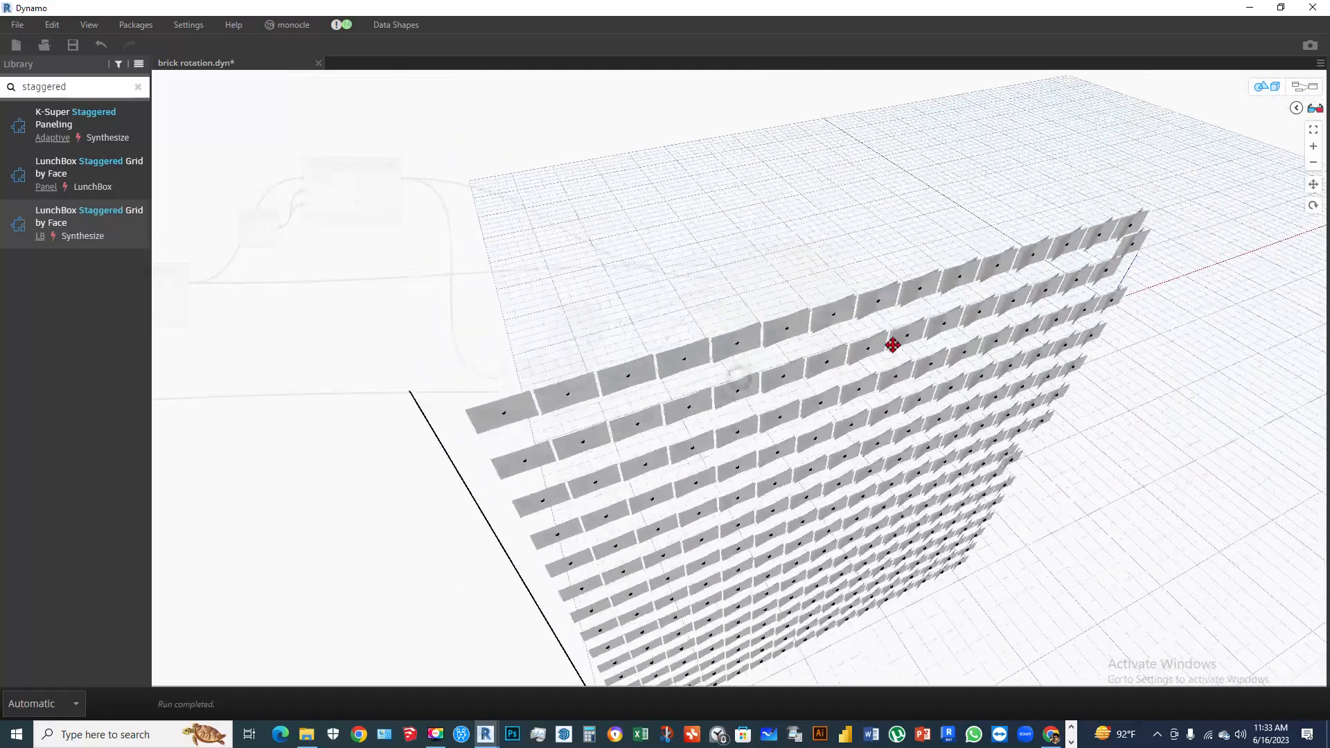
Turn off the geometry preview of the List.TakeEveryNthItem node
{"action": "left_click", "coordinate": [1266, 88]}
{"action": "scroll", "coordinate": [934, 292], "scroll_direction": "down", "scroll_amount": 3}
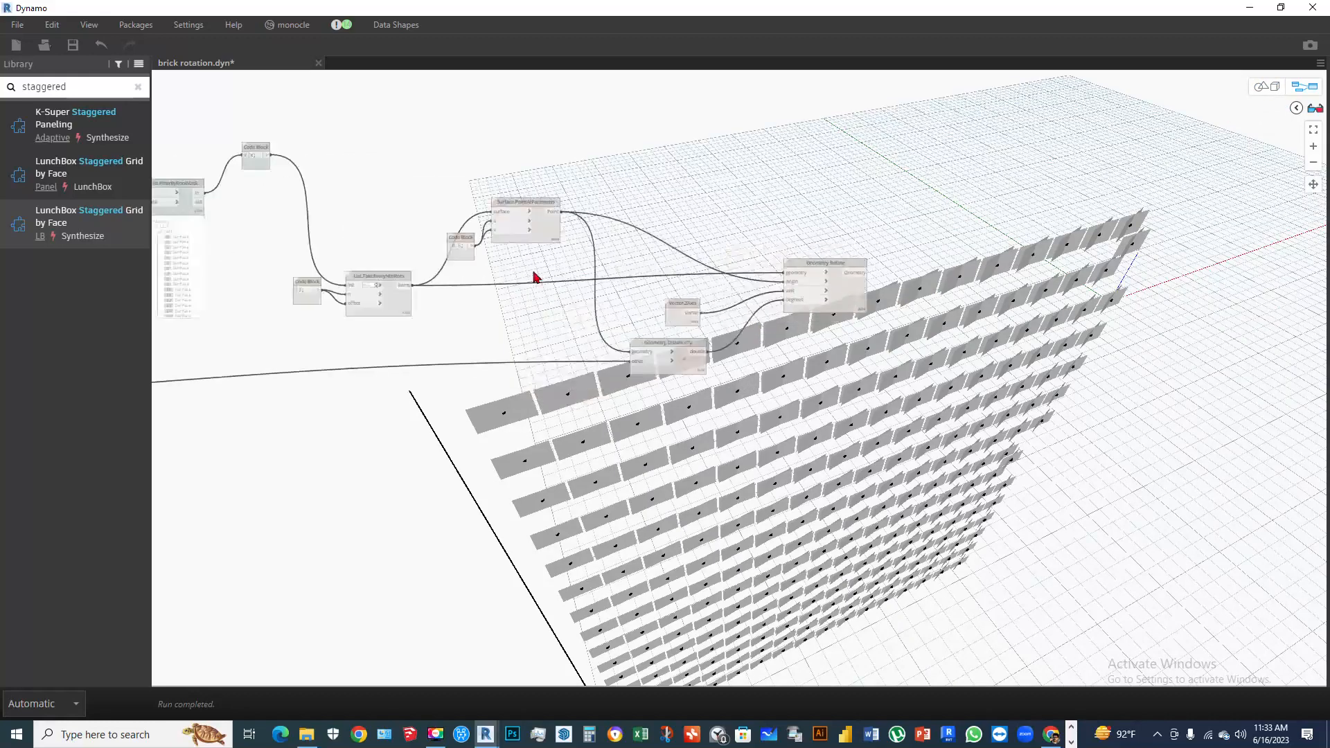
{"action": "scroll", "coordinate": [524, 255], "scroll_direction": "up", "scroll_amount": 3}
{"action": "left_click", "coordinate": [547, 224]}
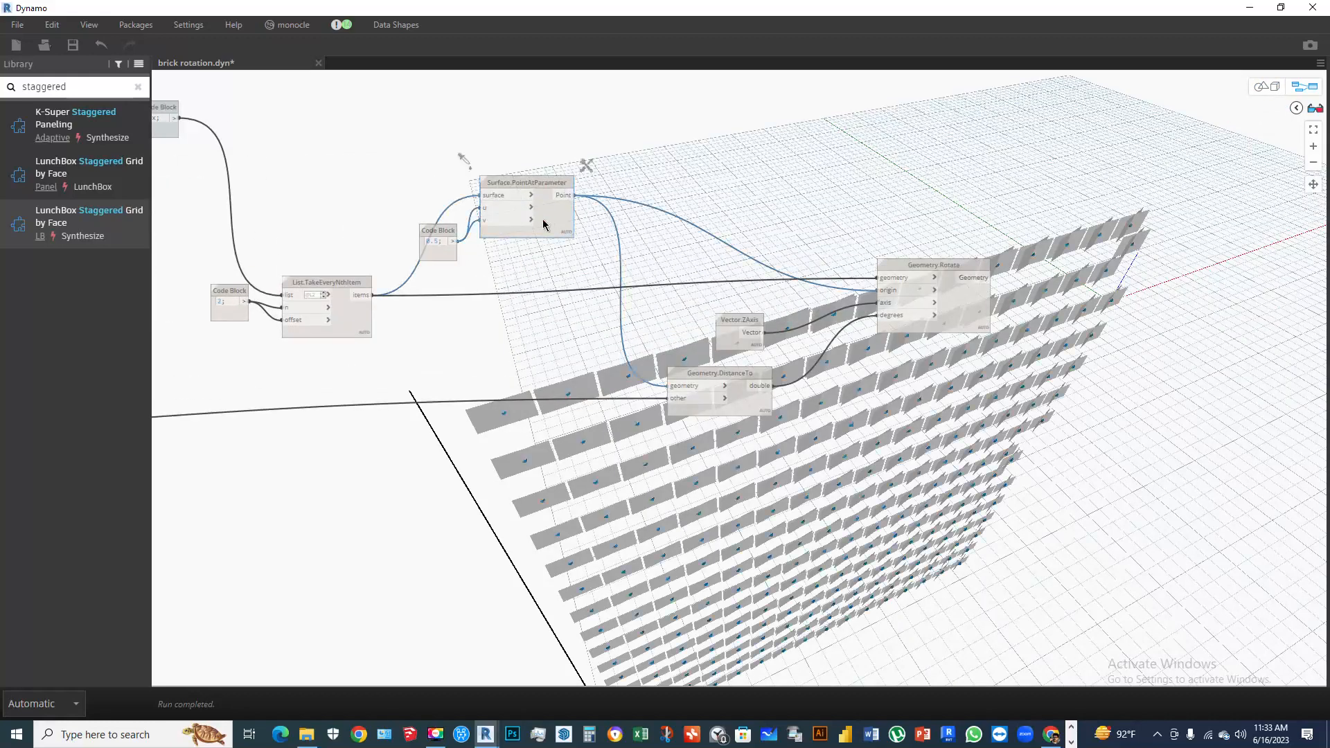
{"action": "left_click", "coordinate": [349, 330]}
{"action": "right_click", "coordinate": [349, 331]}
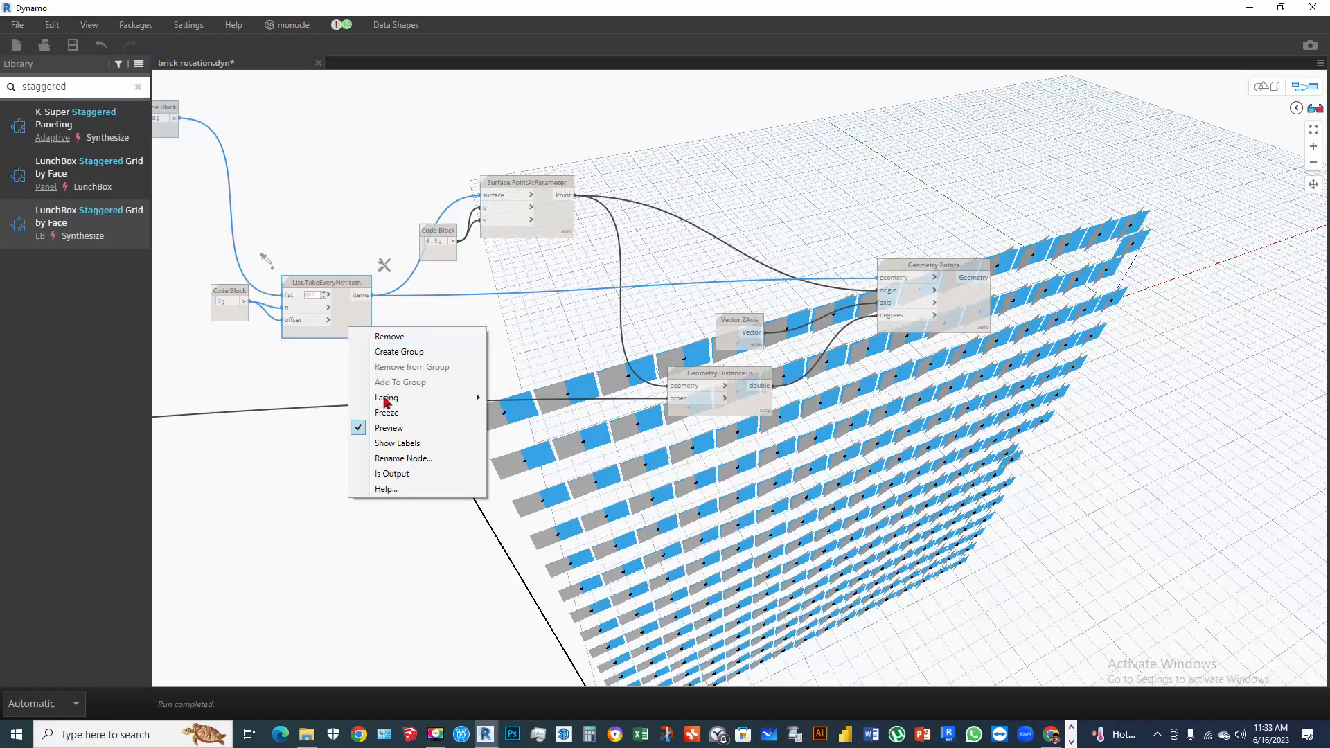
{"action": "left_click", "coordinate": [396, 431]}
Examine the rotated brick panels in the 3D view and highlight the output of the Geometry.Rotate node
{"action": "middle_click_drag", "start_coordinate": [1115, 205], "coordinate": [1039, 82]}
{"action": "left_click", "coordinate": [1266, 87]}
{"action": "mouse_move", "coordinate": [1131, 340]}
{"action": "right_mouse_down"}
{"action": "mouse_move", "coordinate": [1117, 307]}
{"action": "mouse_move", "coordinate": [1122, 335]}
{"action": "mouse_move", "coordinate": [1104, 345]}
{"action": "mouse_move", "coordinate": [1131, 345]}
{"action": "mouse_move", "coordinate": [1120, 347]}
{"action": "right_mouse_up"}
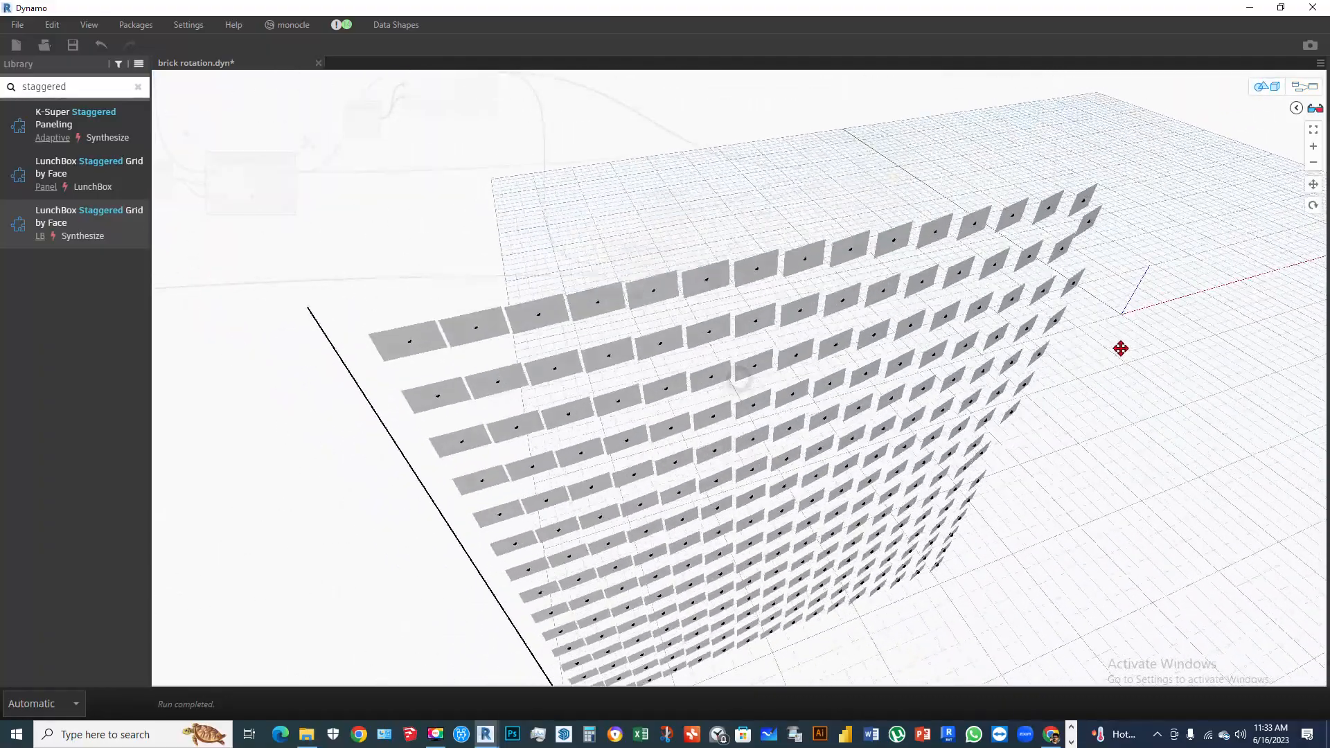
{"action": "left_click", "coordinate": [1304, 86]}
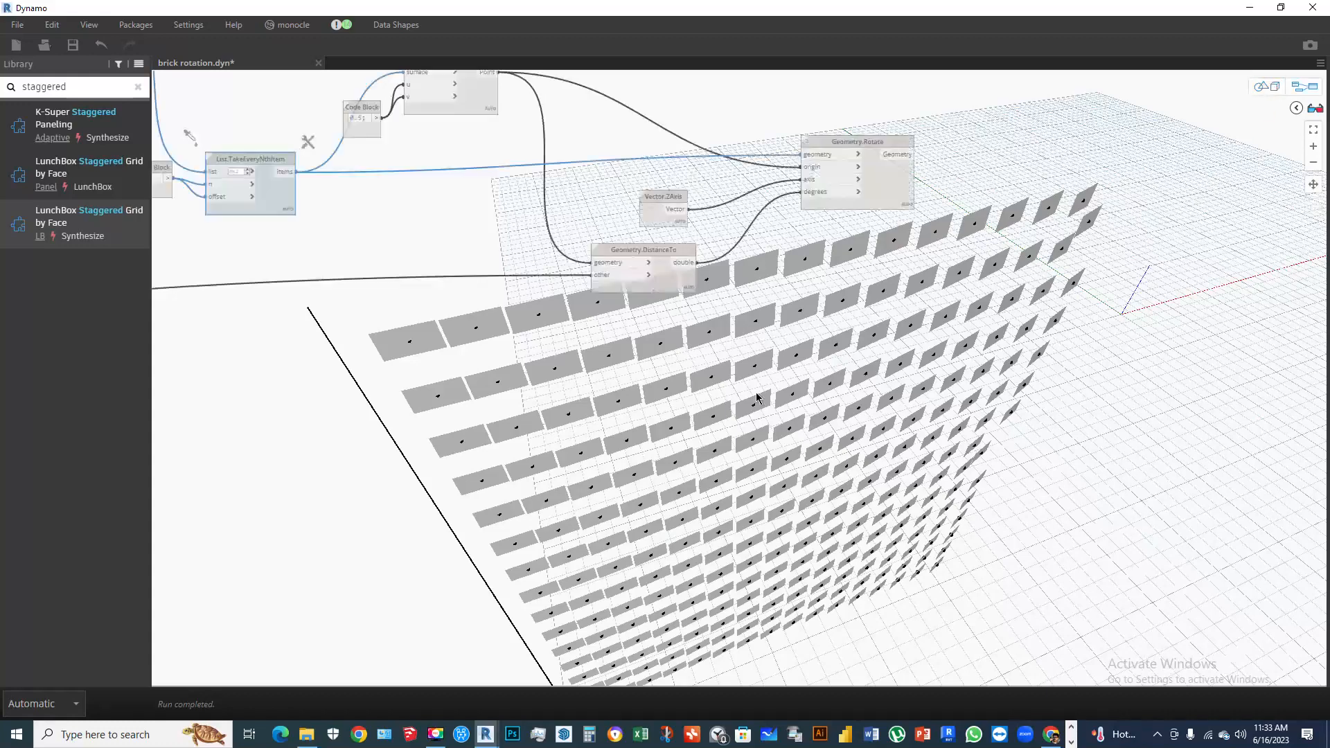
{"action": "scroll", "coordinate": [893, 182], "scroll_direction": "up", "scroll_amount": 1}
{"action": "left_click", "coordinate": [846, 288]}
{"action": "scroll", "coordinate": [738, 393], "scroll_direction": "down", "scroll_amount": 3}
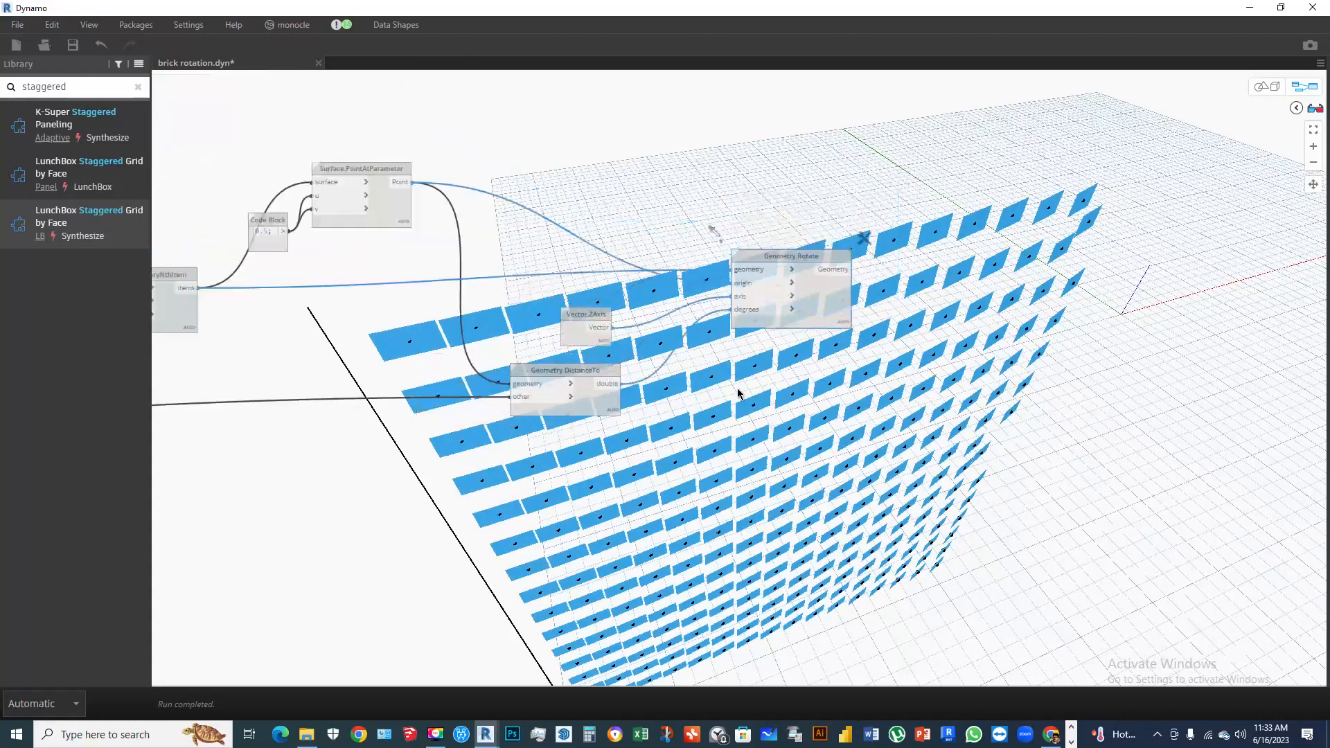
{"action": "scroll", "coordinate": [825, 331], "scroll_direction": "up", "scroll_amount": 1}
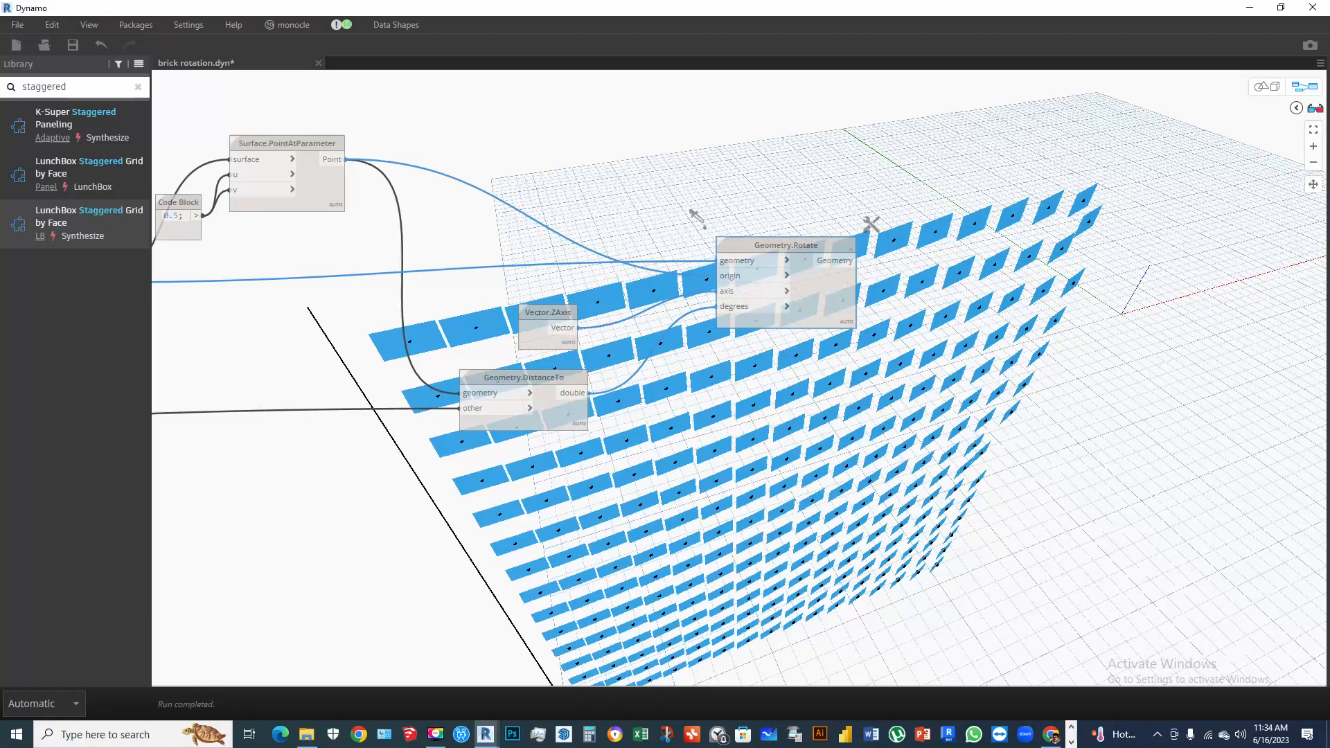
{"action": "scroll", "coordinate": [958, 219], "scroll_direction": "down", "scroll_amount": 3}
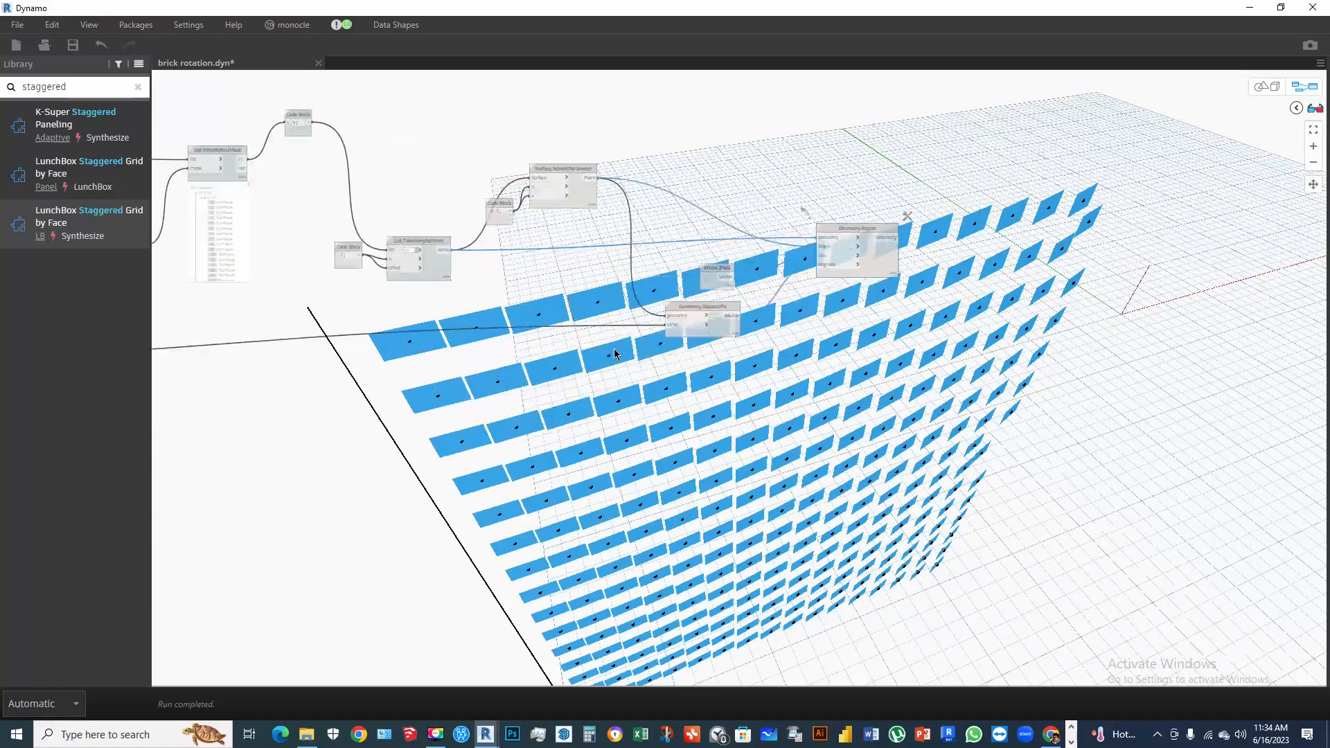
Move the Geometry.Rotate node farther from Geometry.DistanceTo to make room between them
{"action": "scroll", "coordinate": [622, 350], "scroll_direction": "up", "scroll_amount": 3}
{"action": "left_click_drag", "start_coordinate": [1032, 225], "coordinate": [1206, 185]}
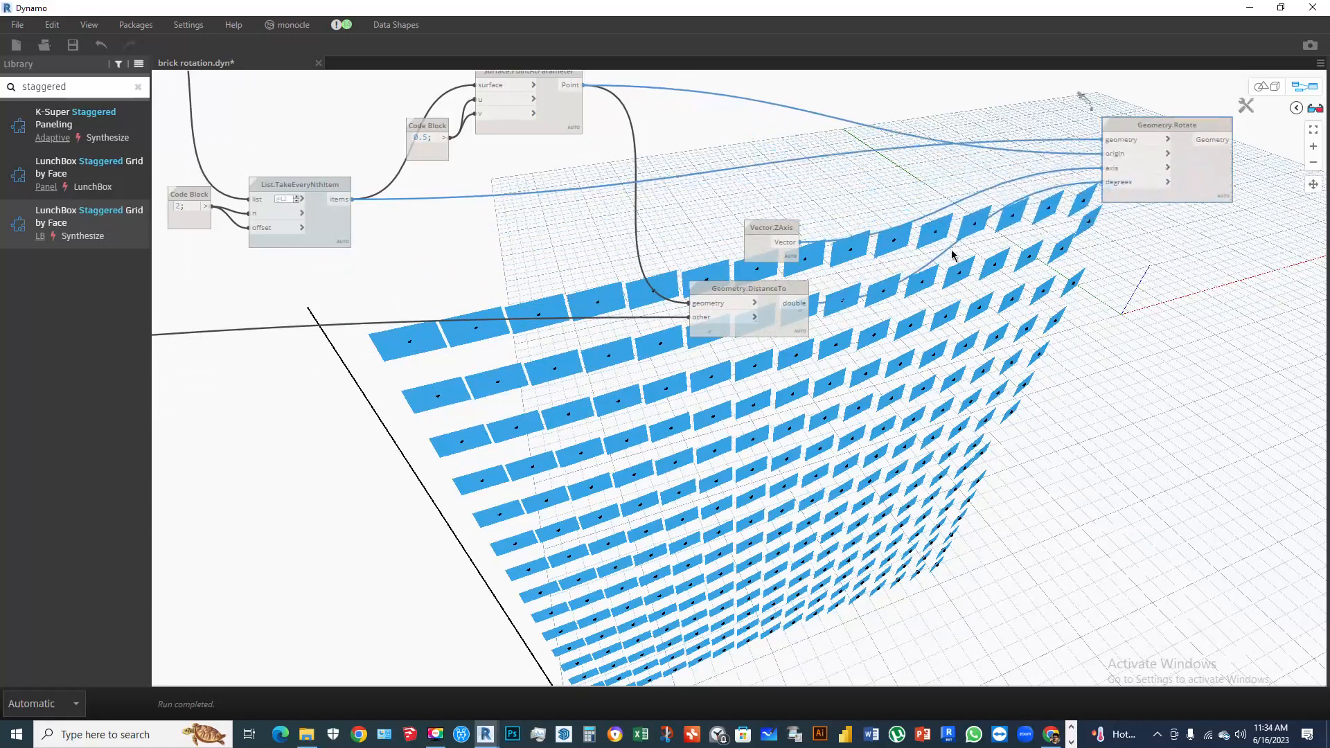
{"action": "right_click", "coordinate": [953, 326]}
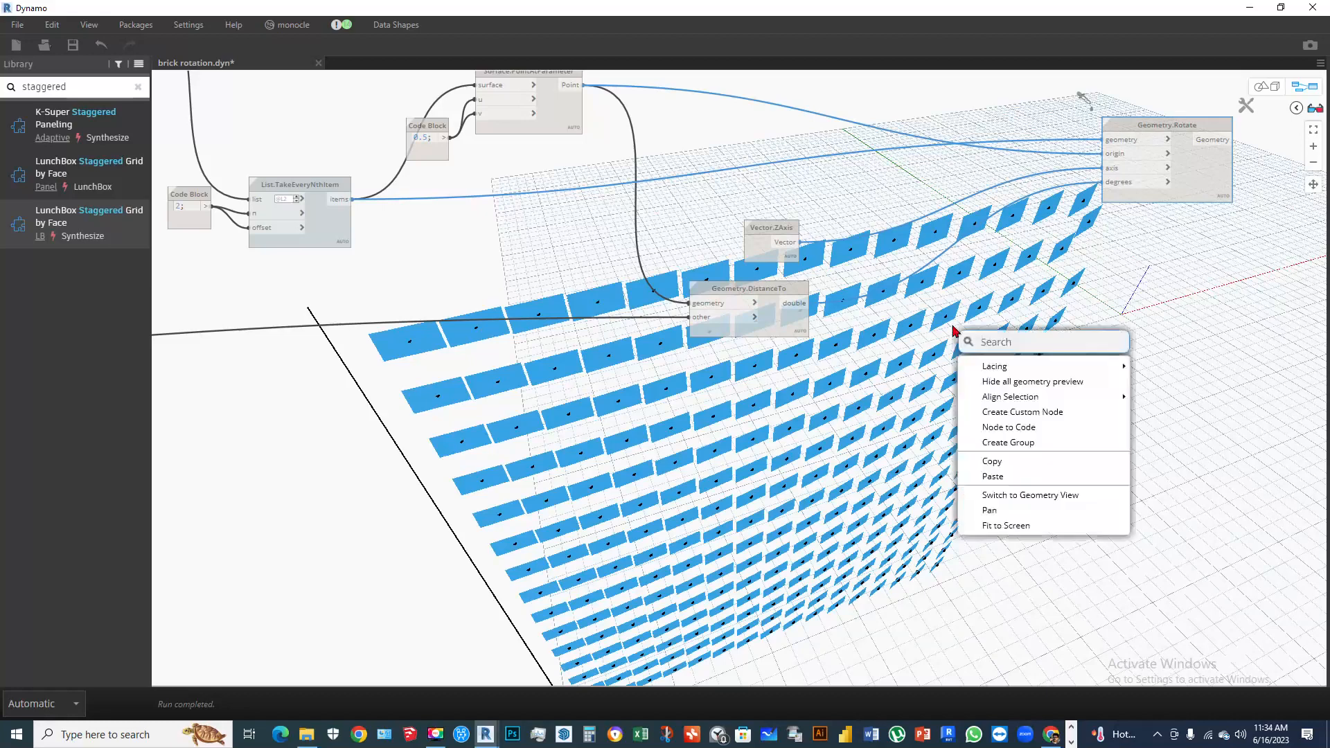
{"action": "left_click", "coordinate": [880, 321]}
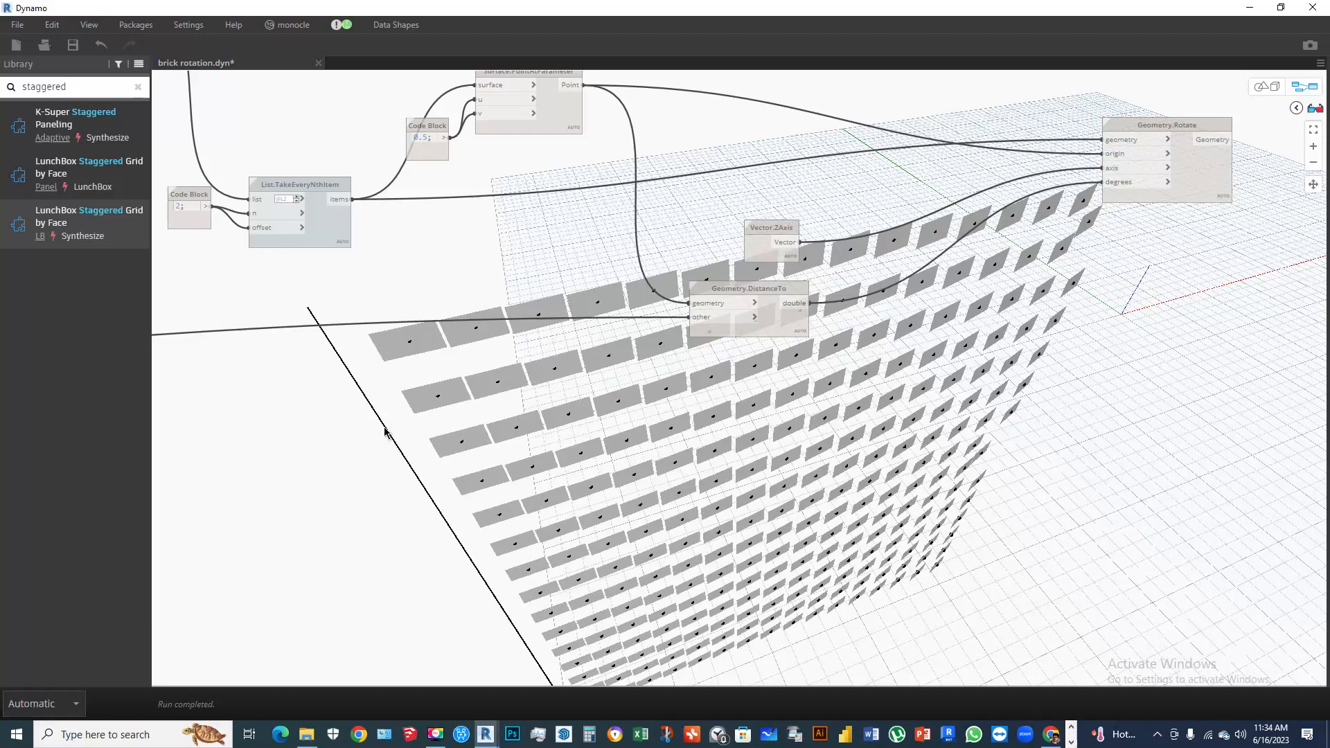
Add a Math.RemapRange node between Geometry.DistanceTo and Geometry.Rotate
{"action": "right_click", "coordinate": [1011, 303]}
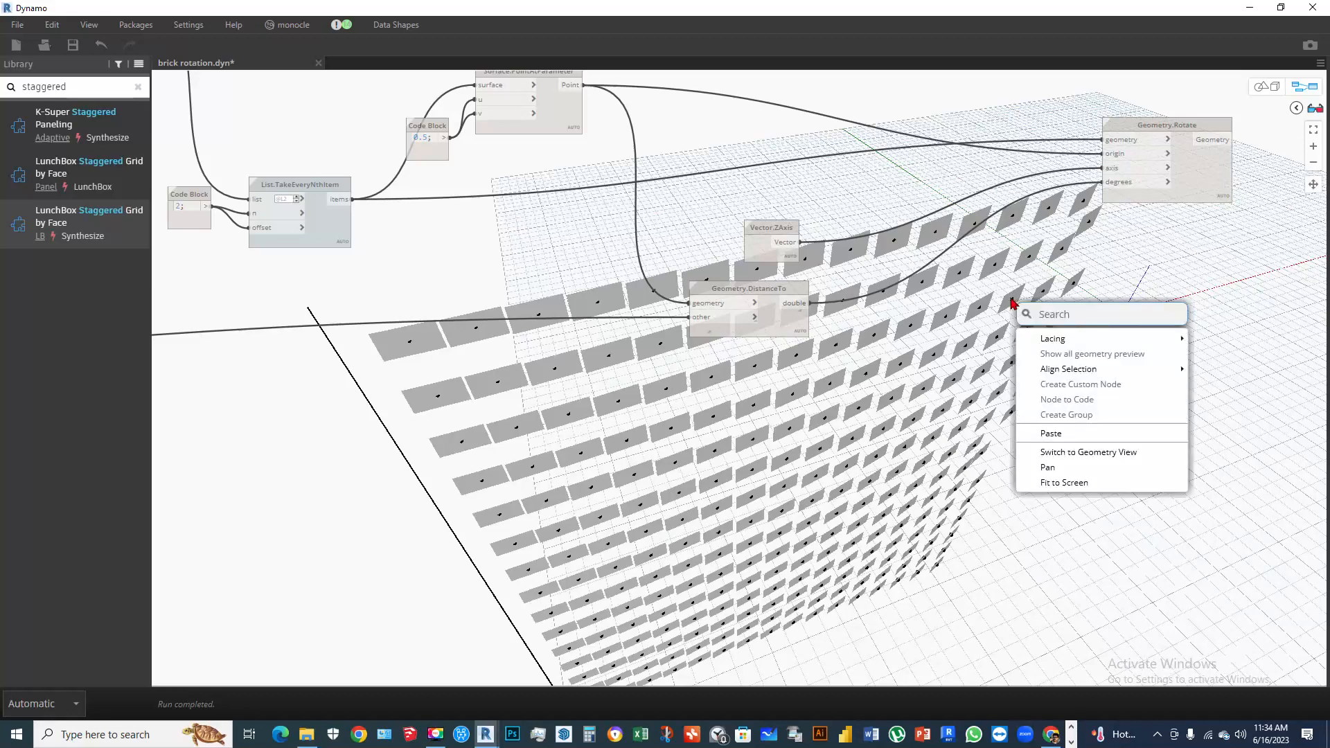
{"action": "type", "text": "remap"}
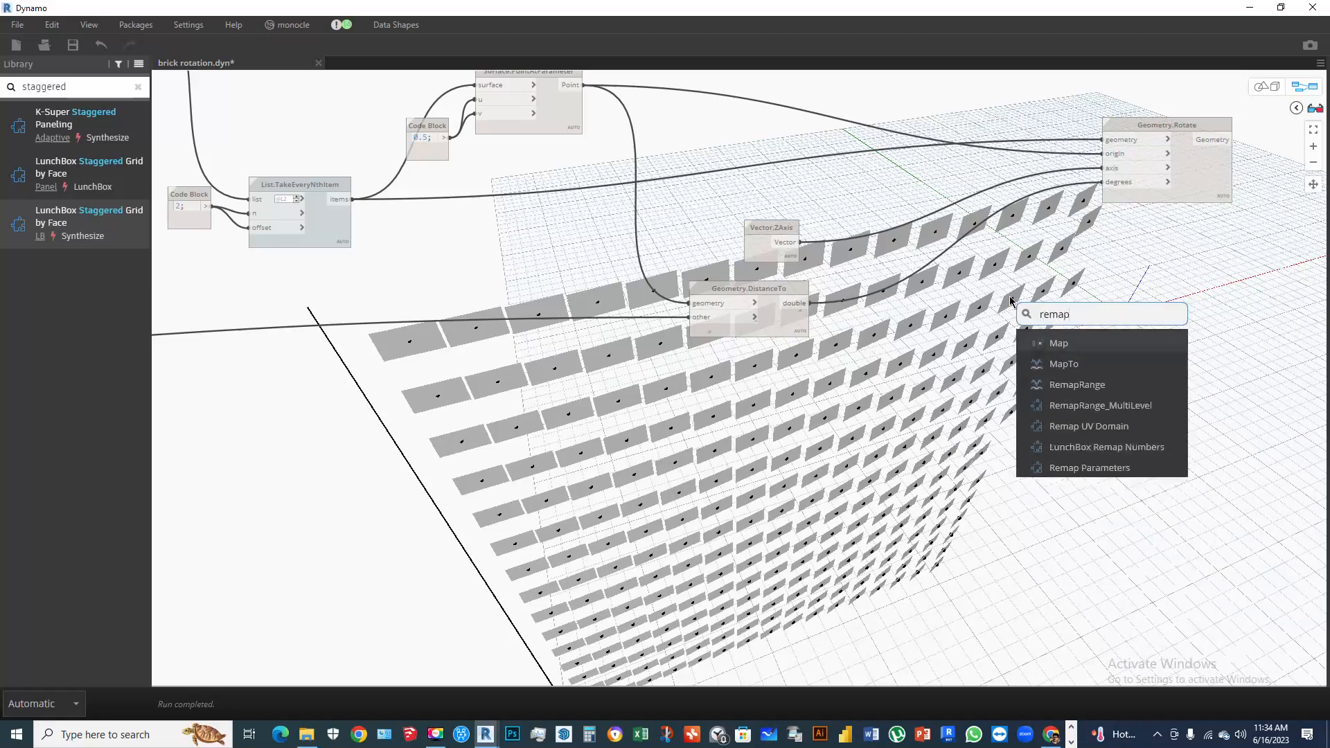
{"action": "left_click", "coordinate": [1077, 385]}
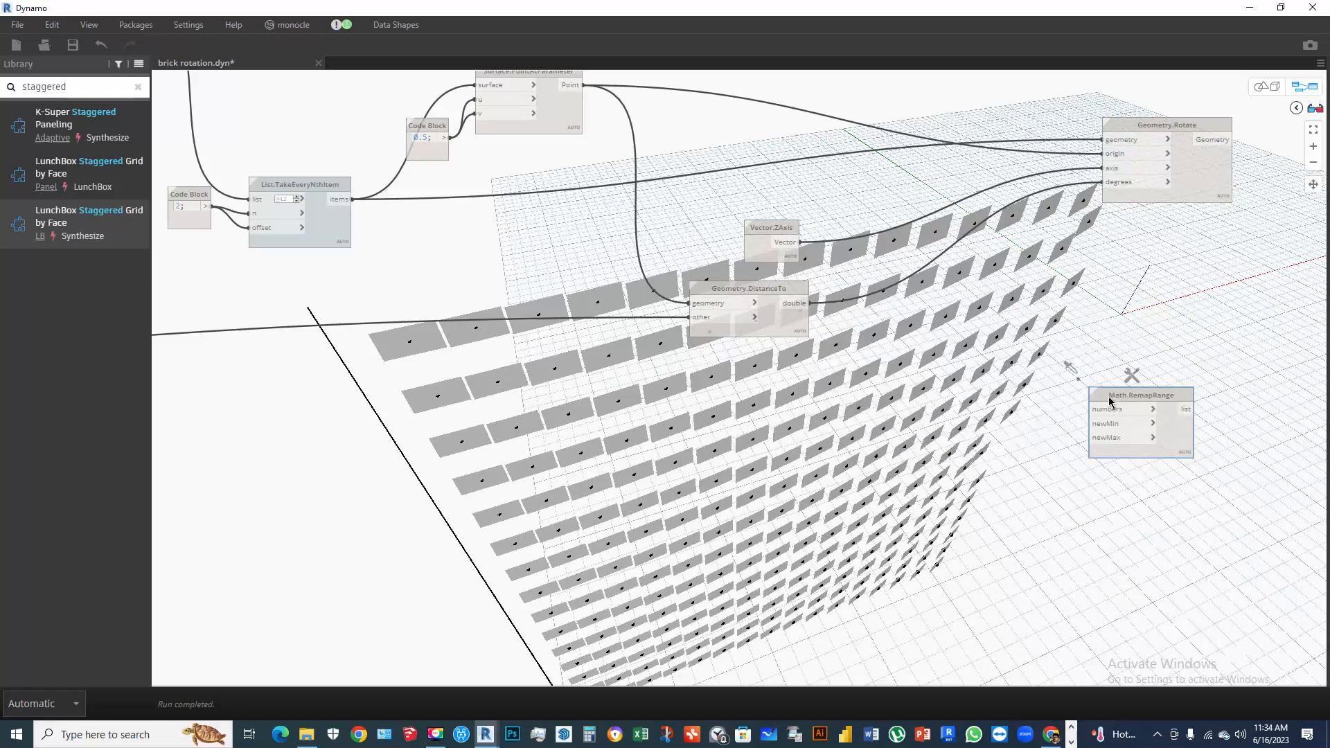
{"action": "left_click_drag", "start_coordinate": [1104, 399], "coordinate": [1043, 323]}
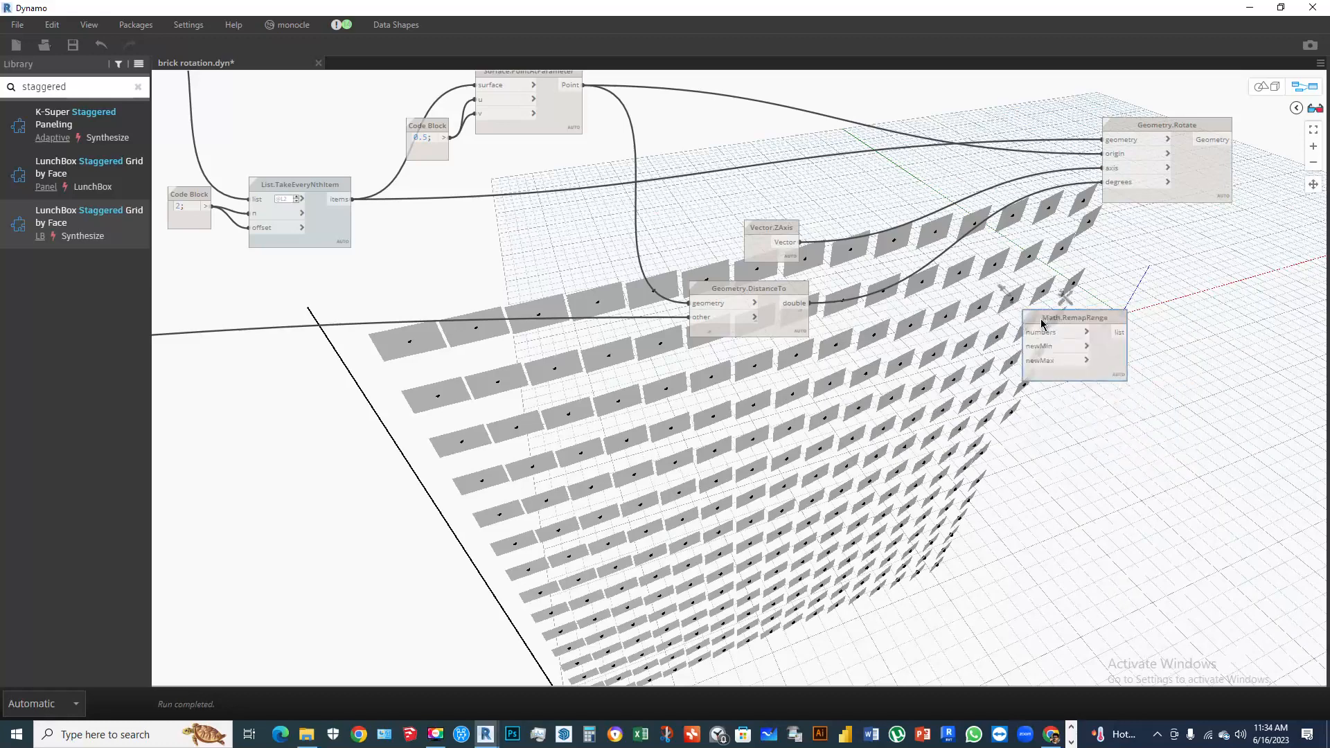
Add a Number Slider node below Geometry.DistanceTo and duplicate it
{"action": "right_click", "coordinate": [805, 390]}
{"action": "left_click", "coordinate": [848, 373]}
{"action": "right_click", "coordinate": [789, 451]}
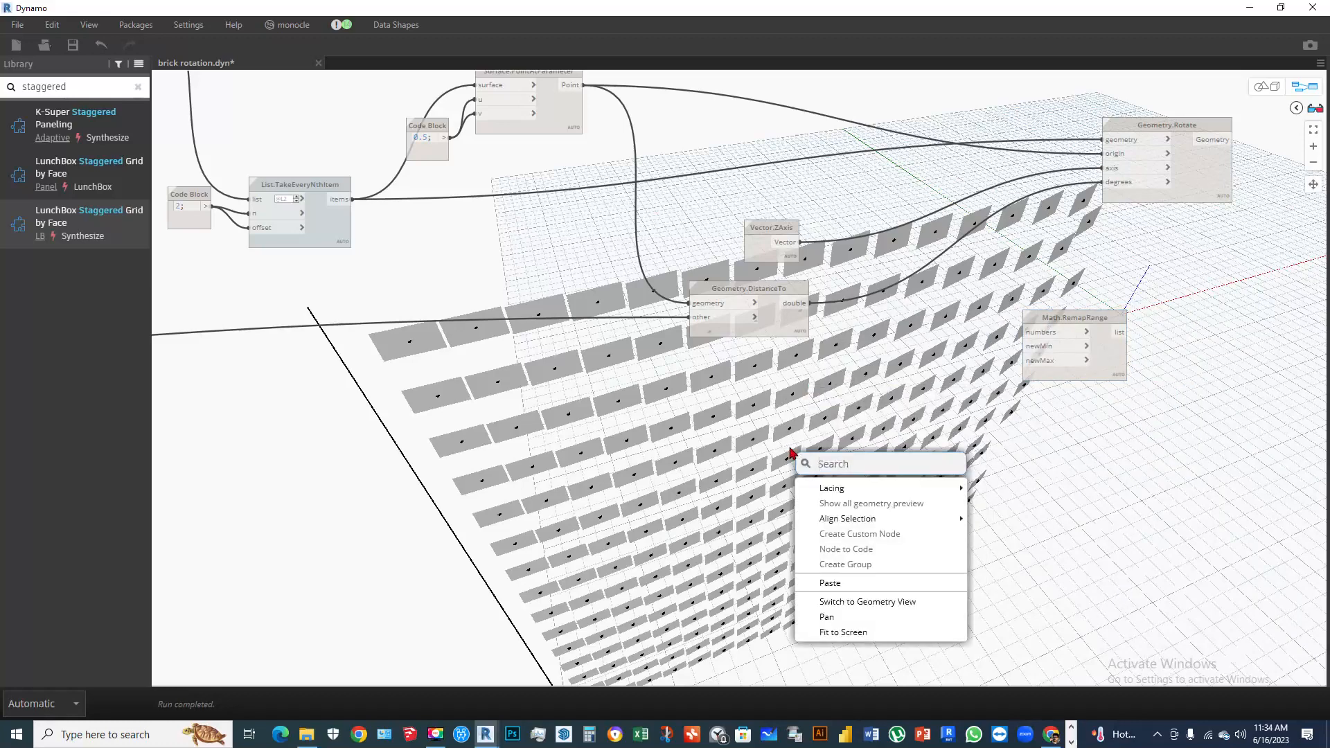
{"action": "type", "text": "n"}
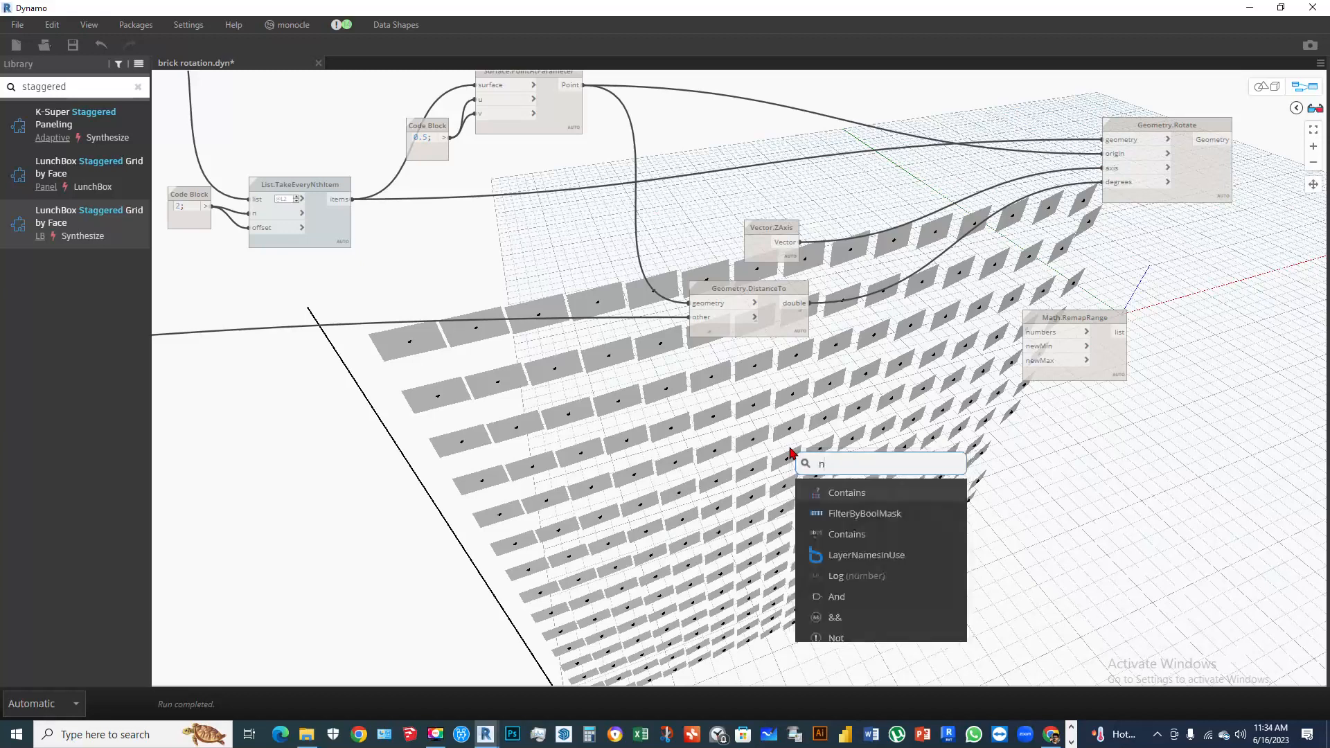
{"action": "type", "text": "um"}
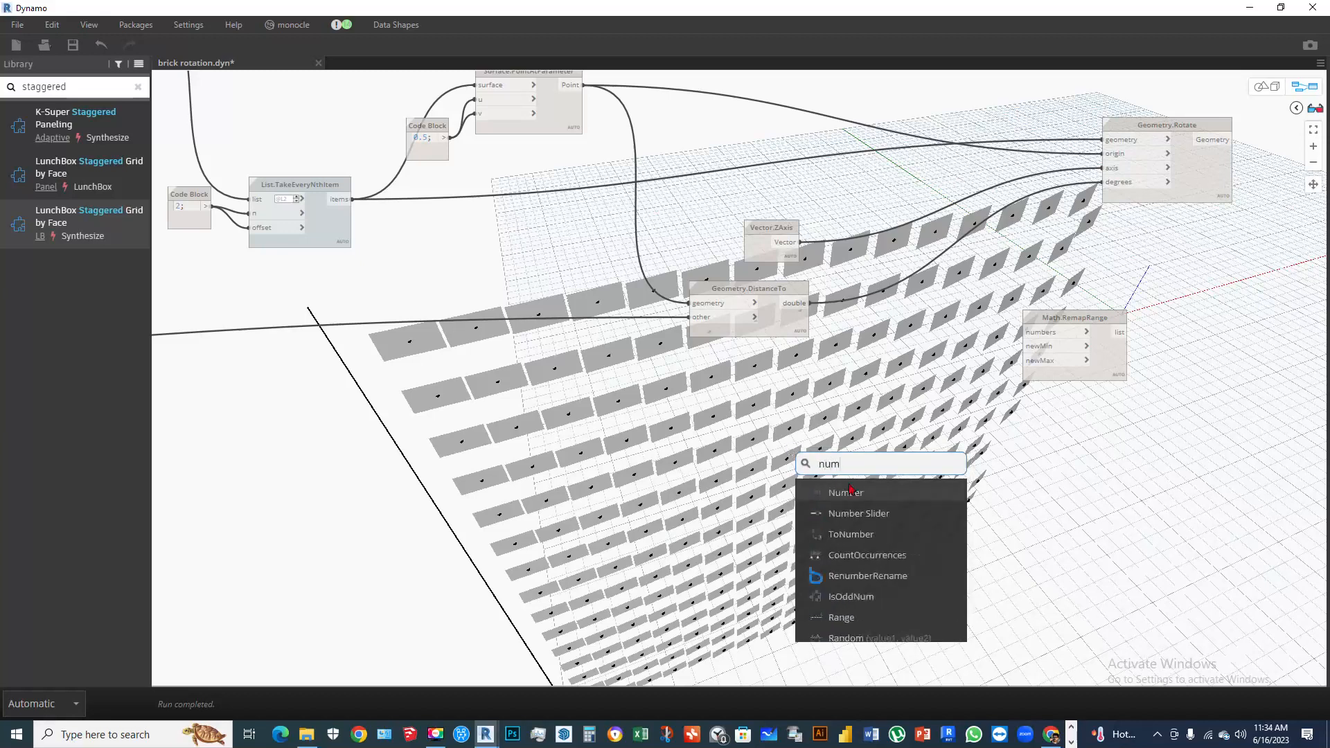
{"action": "left_click", "coordinate": [870, 517]}
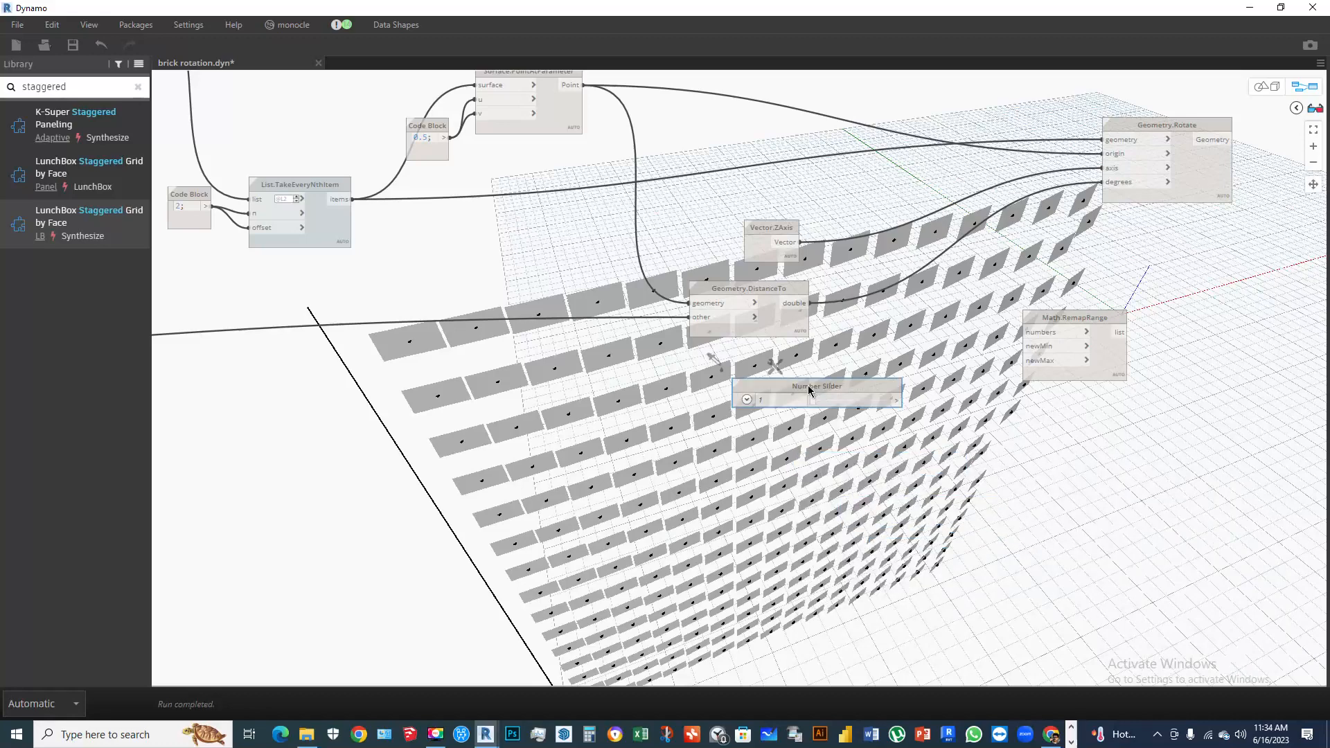
{"action": "key", "text": "ctrl+c"}
{"action": "key", "text": "ctrl+v"}
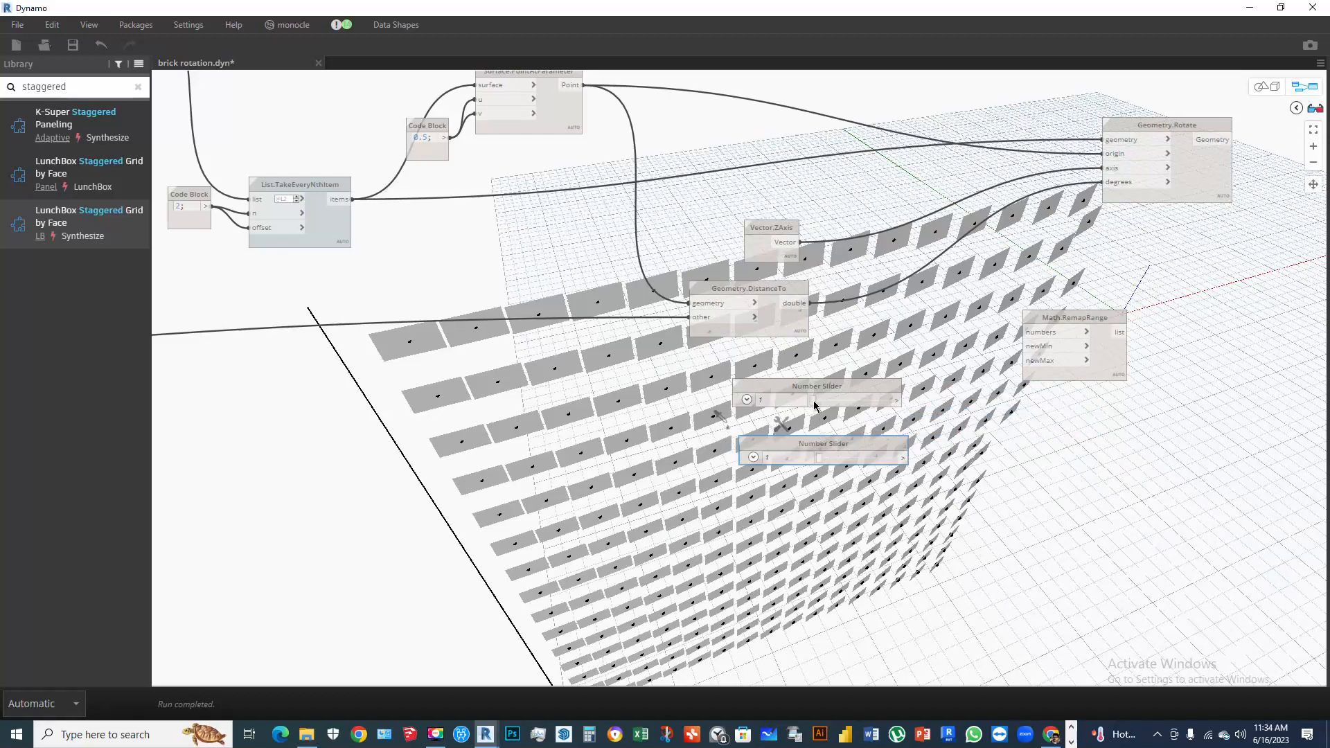
Set the upper Number Slider to 24 and the lower one to 77.1, arranging them below Geometry.DistanceTo
{"action": "left_click_drag", "start_coordinate": [814, 406], "coordinate": [860, 407]}
{"action": "left_click_drag", "start_coordinate": [859, 406], "coordinate": [872, 407]}
{"action": "mouse_move", "coordinate": [823, 460]}
{"action": "left_mouse_down"}
{"action": "mouse_move", "coordinate": [864, 461]}
{"action": "mouse_move", "coordinate": [838, 462]}
{"action": "left_mouse_up"}
{"action": "mouse_move", "coordinate": [874, 401]}
{"action": "left_mouse_down"}
{"action": "mouse_move", "coordinate": [872, 354]}
{"action": "mouse_move", "coordinate": [875, 417]}
{"action": "left_mouse_up"}
Wire the sliders to newMin and newMax of Math.RemapRange, the distances to numbers, and its list to the degrees input of Geometry.Rotate
{"action": "left_click_drag", "start_coordinate": [878, 353], "coordinate": [1022, 346]}
{"action": "left_click_drag", "start_coordinate": [902, 434], "coordinate": [1024, 360]}
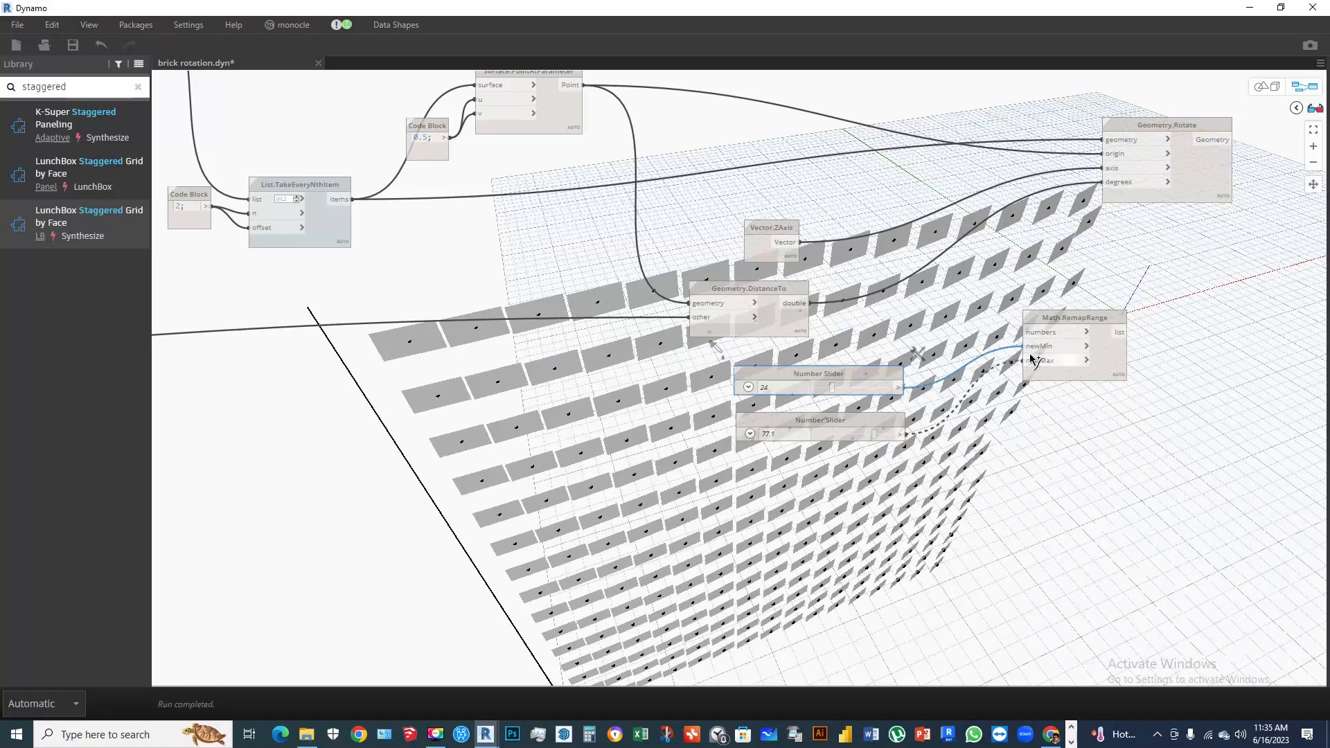
{"action": "left_click_drag", "start_coordinate": [810, 303], "coordinate": [1012, 312]}
{"action": "left_click_drag", "start_coordinate": [1042, 331], "coordinate": [1102, 182]}
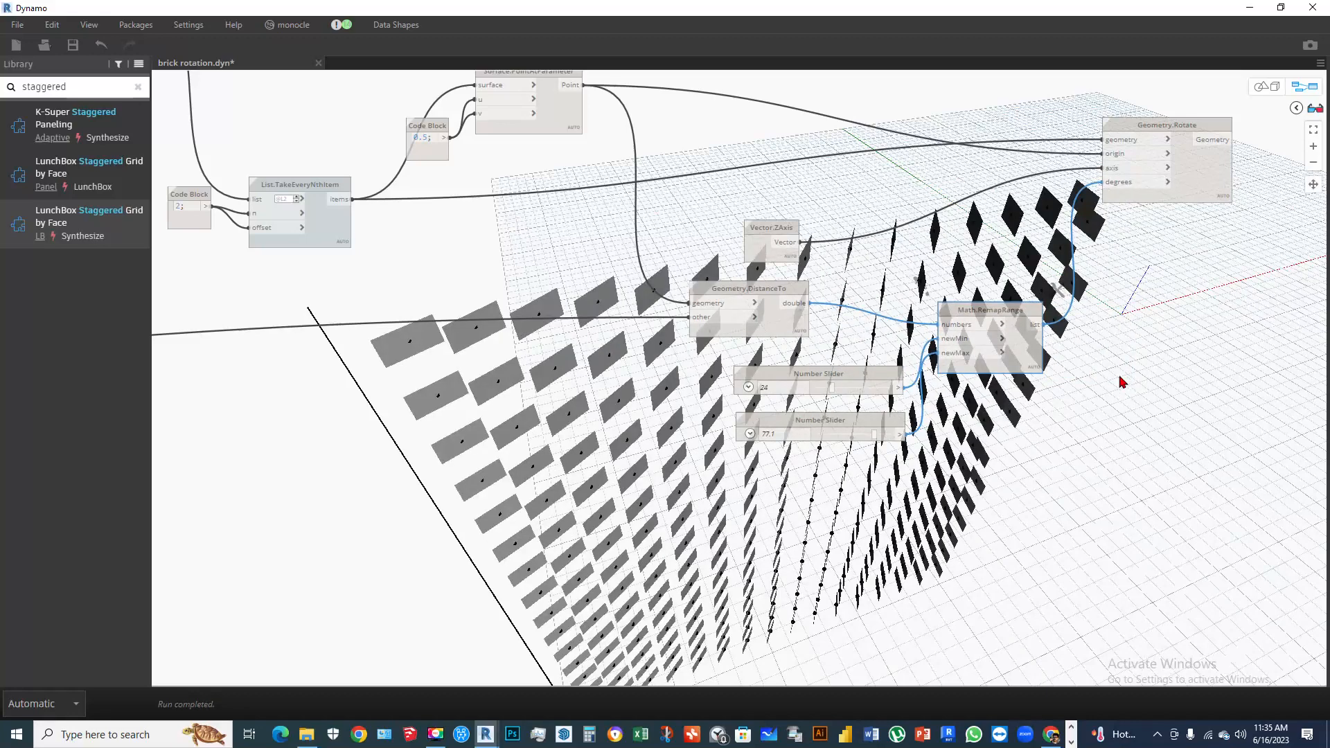
Examine the brick panels rotated by the remapped distances from several angles in the 3D geometry view
{"action": "middle_click_drag", "start_coordinate": [1080, 383], "coordinate": [1142, 179]}
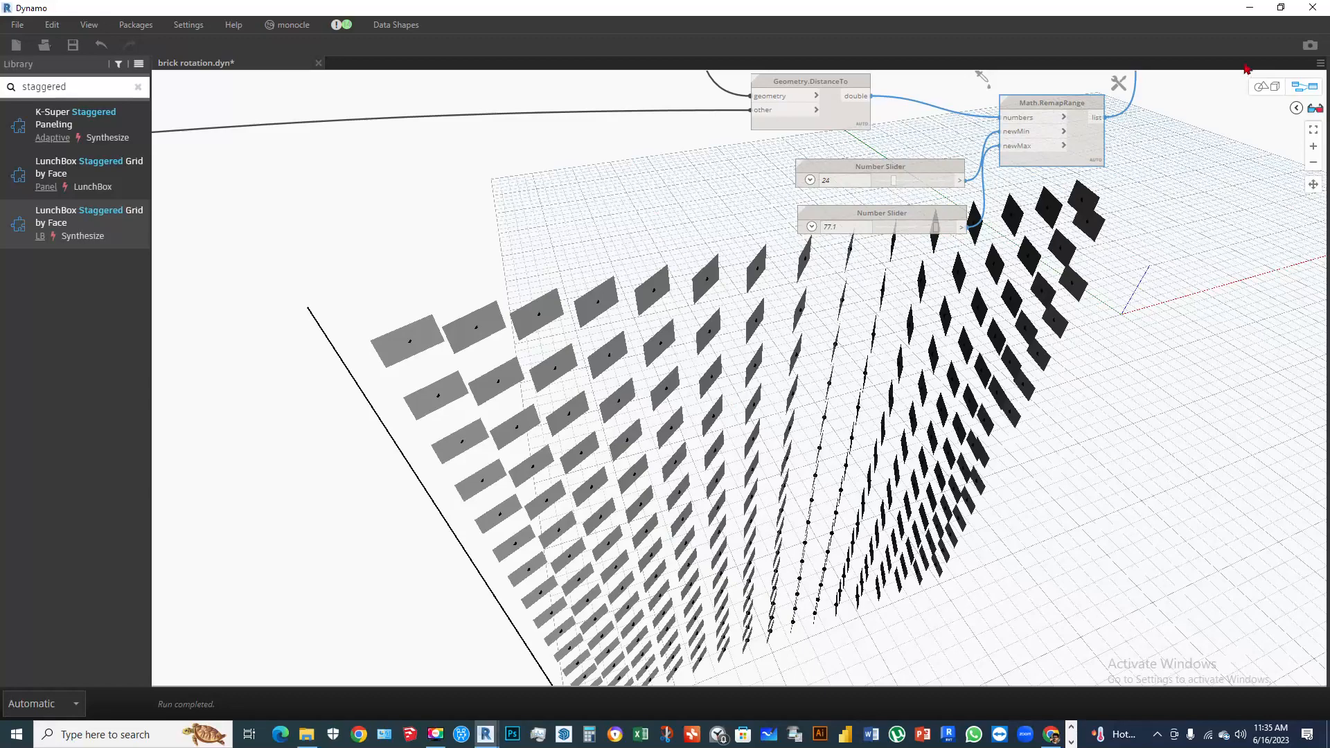
{"action": "left_click", "coordinate": [1262, 86]}
{"action": "scroll", "coordinate": [846, 351], "scroll_direction": "down", "scroll_amount": 5}
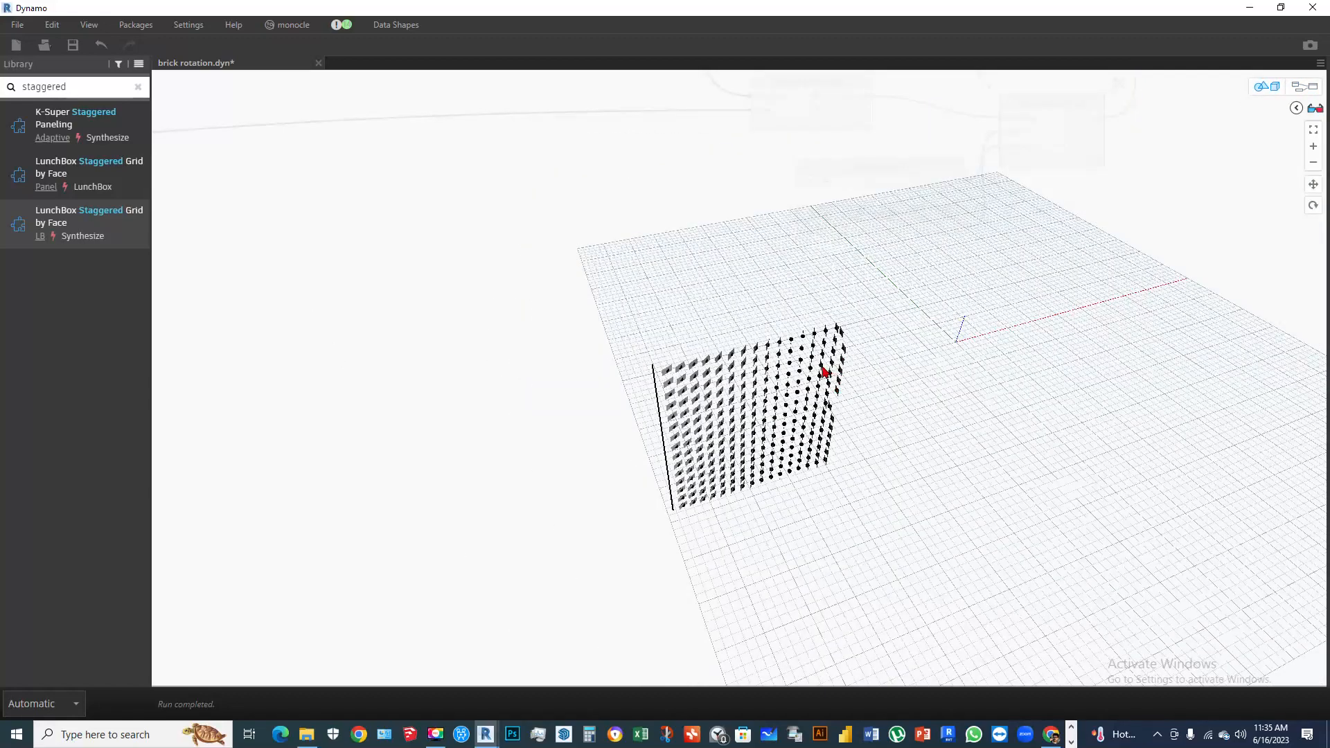
{"action": "middle_click_drag", "start_coordinate": [802, 377], "coordinate": [746, 378]}
{"action": "mouse_move", "coordinate": [746, 377]}
{"action": "right_mouse_down"}
{"action": "mouse_move", "coordinate": [727, 356]}
{"action": "mouse_move", "coordinate": [754, 332]}
{"action": "mouse_move", "coordinate": [818, 398]}
{"action": "mouse_move", "coordinate": [771, 433]}
{"action": "mouse_move", "coordinate": [766, 351]}
{"action": "mouse_move", "coordinate": [831, 142]}
{"action": "mouse_move", "coordinate": [781, 208]}
{"action": "mouse_move", "coordinate": [755, 395]}
{"action": "right_mouse_up"}
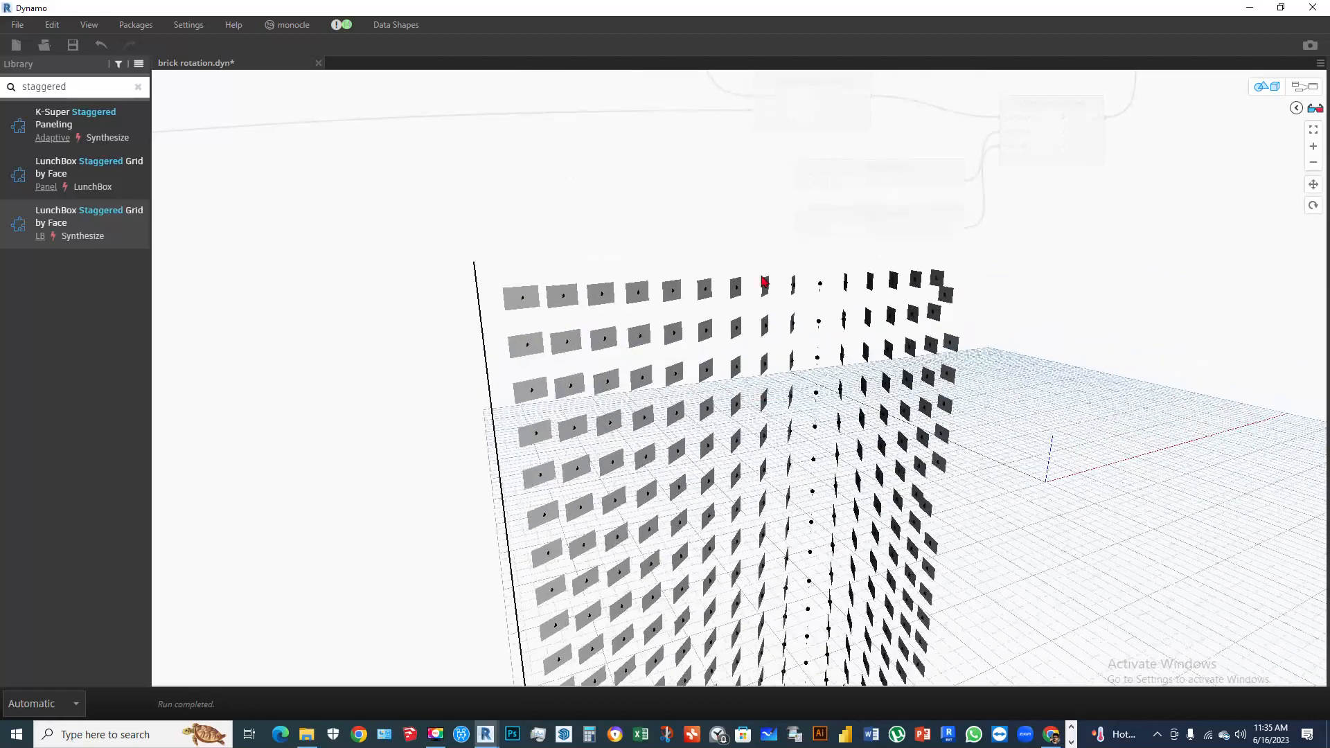
{"action": "scroll", "coordinate": [766, 287], "scroll_direction": "down", "scroll_amount": 5}
{"action": "left_click", "coordinate": [1255, 97]}
{"action": "scroll", "coordinate": [1046, 229], "scroll_direction": "down", "scroll_amount": 3}
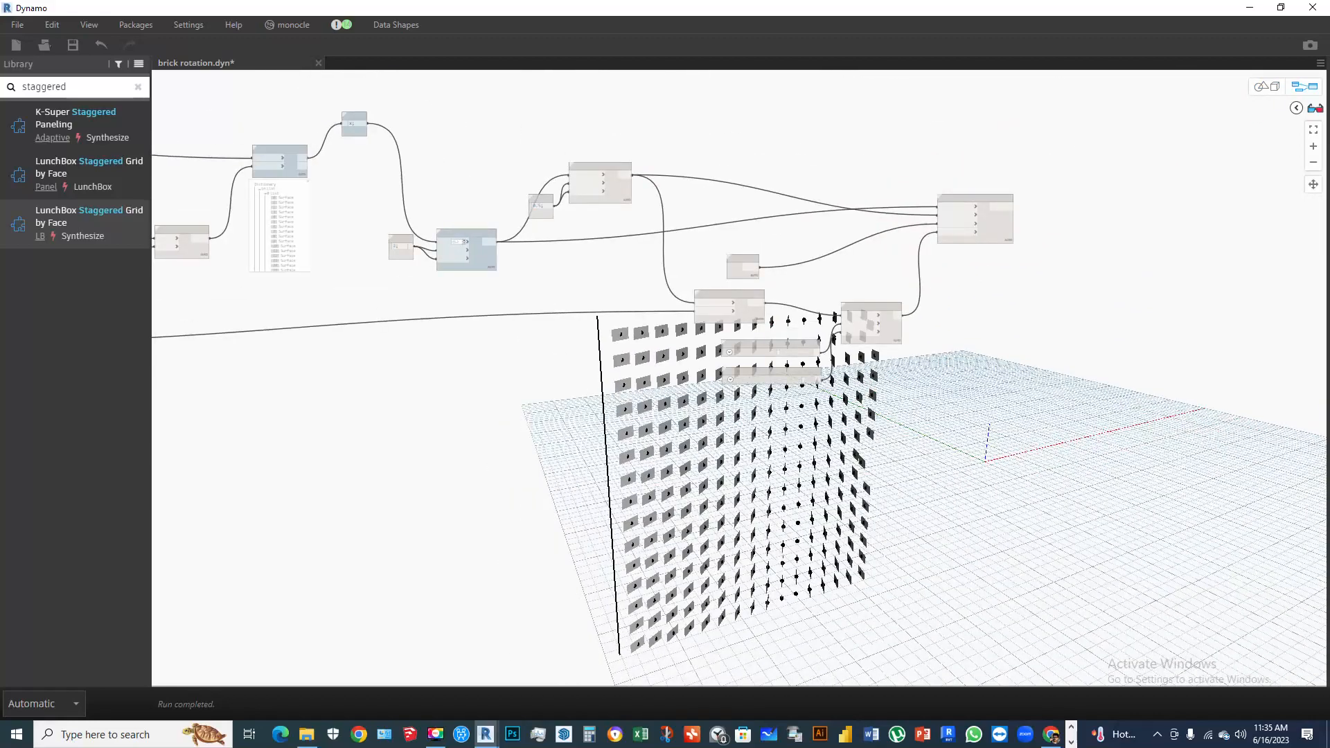
Save the brick rotation graph
{"action": "key", "text": "alt+Tab"}
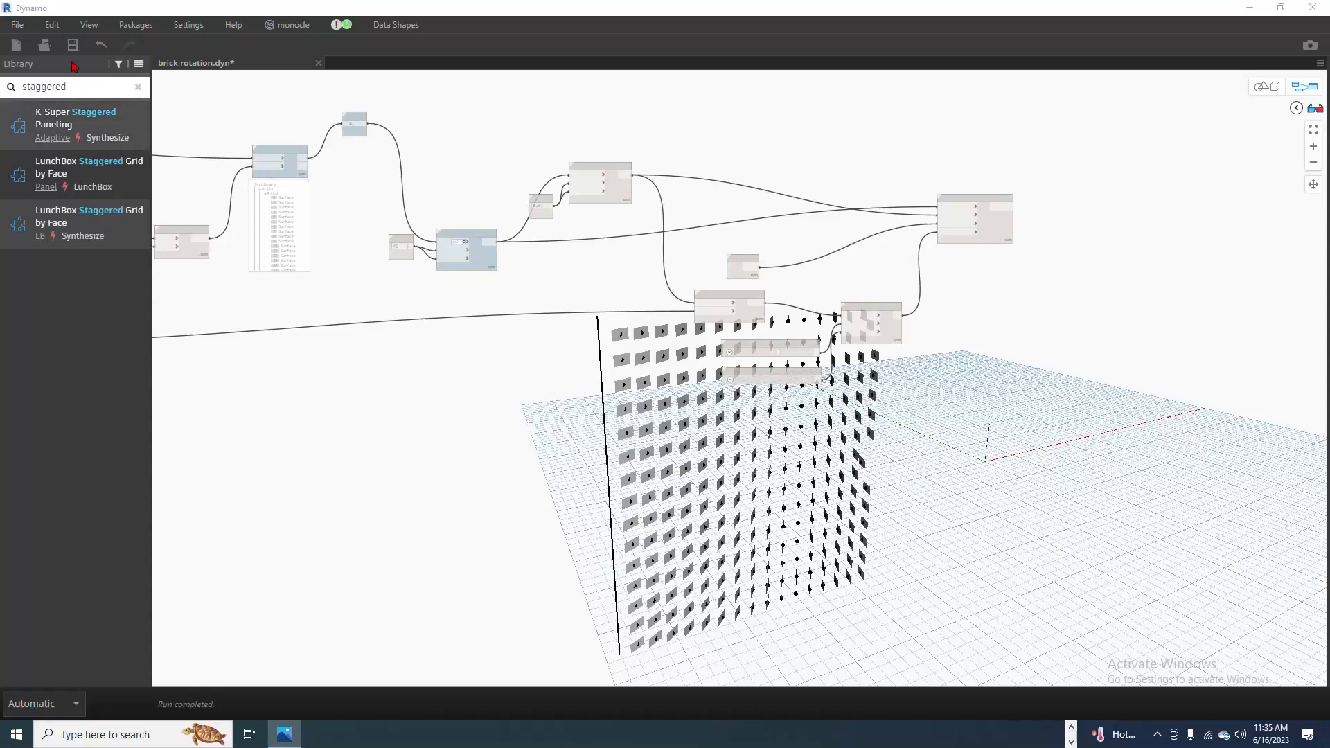
{"action": "key", "text": "alt+Tab"}
{"action": "key", "text": "ctrl+s"}
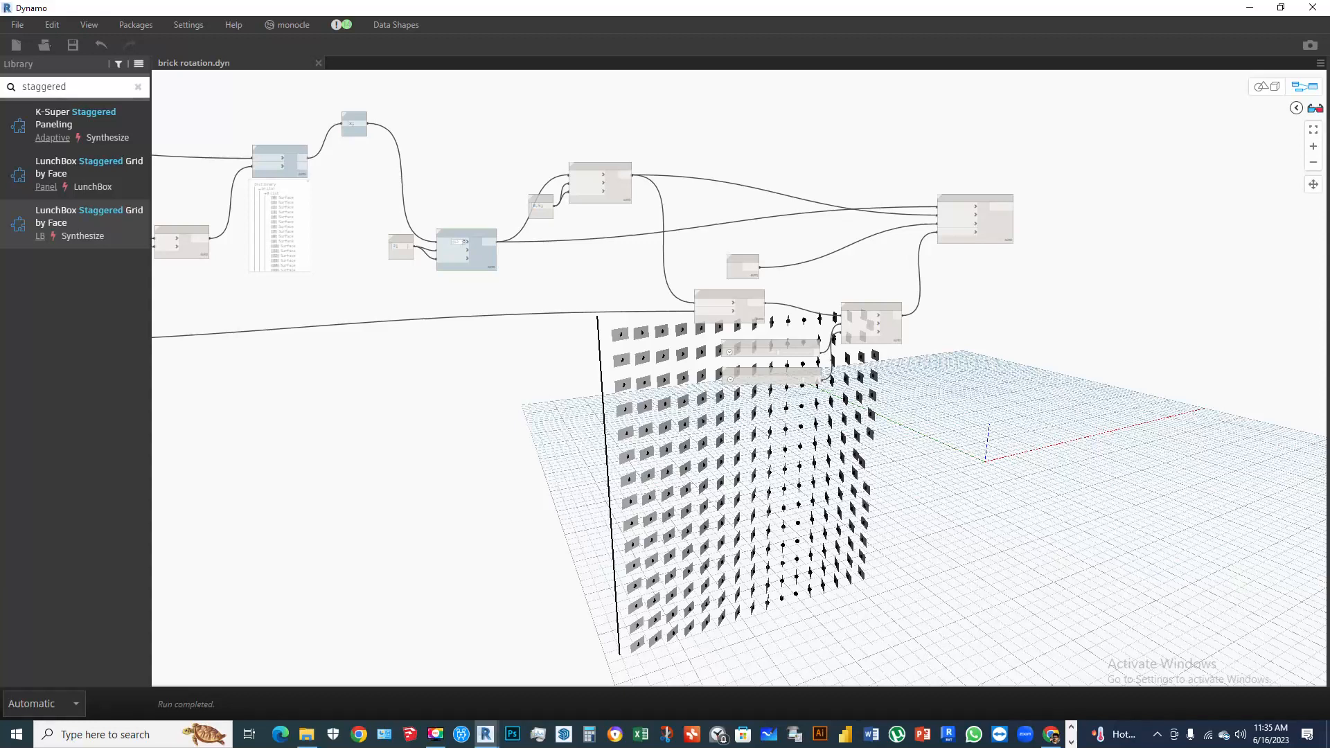
Add a second List.TakeEveryNthItem node and place it above the Geometry.Rotate node
{"action": "scroll", "coordinate": [925, 497], "scroll_direction": "down", "scroll_amount": 4}
{"action": "scroll", "coordinate": [961, 343], "scroll_direction": "up", "scroll_amount": 5}
{"action": "right_click", "coordinate": [938, 293]}
{"action": "left_click", "coordinate": [887, 294]}
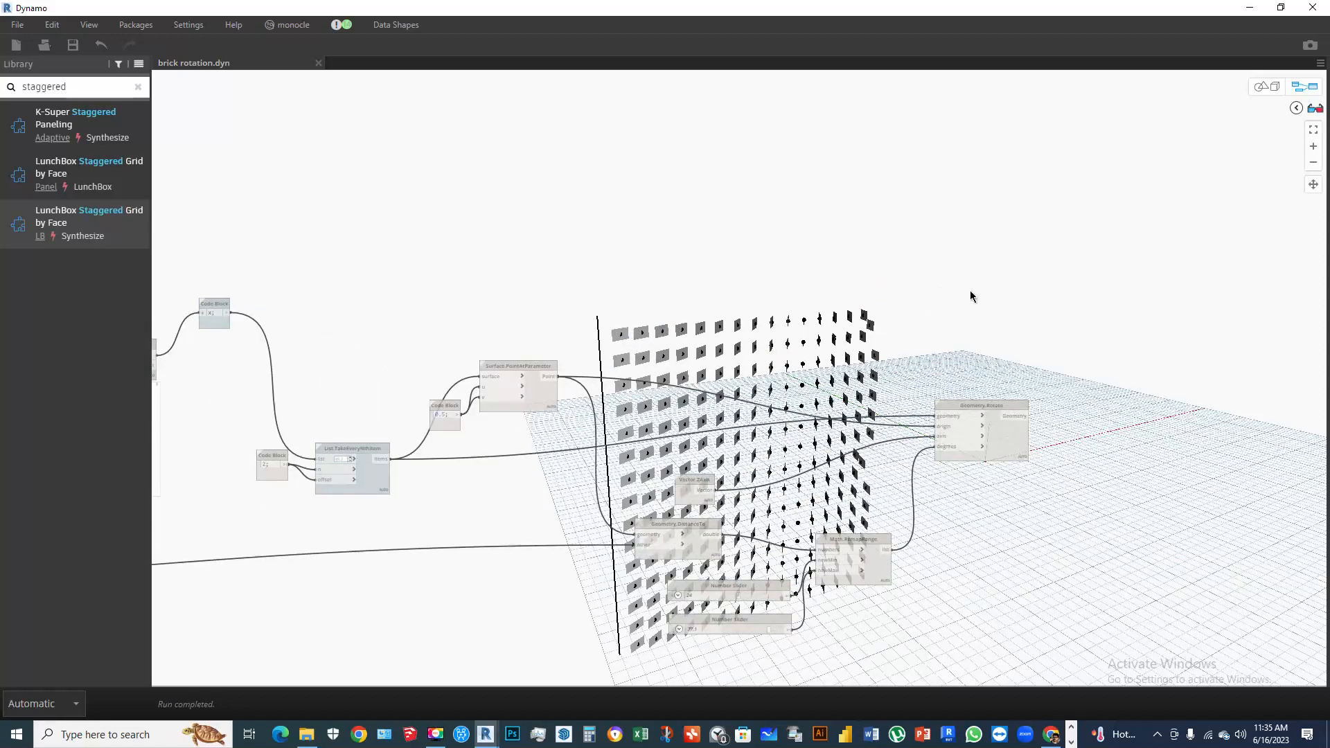
{"action": "right_click", "coordinate": [970, 293]}
{"action": "type", "text": "nth"}
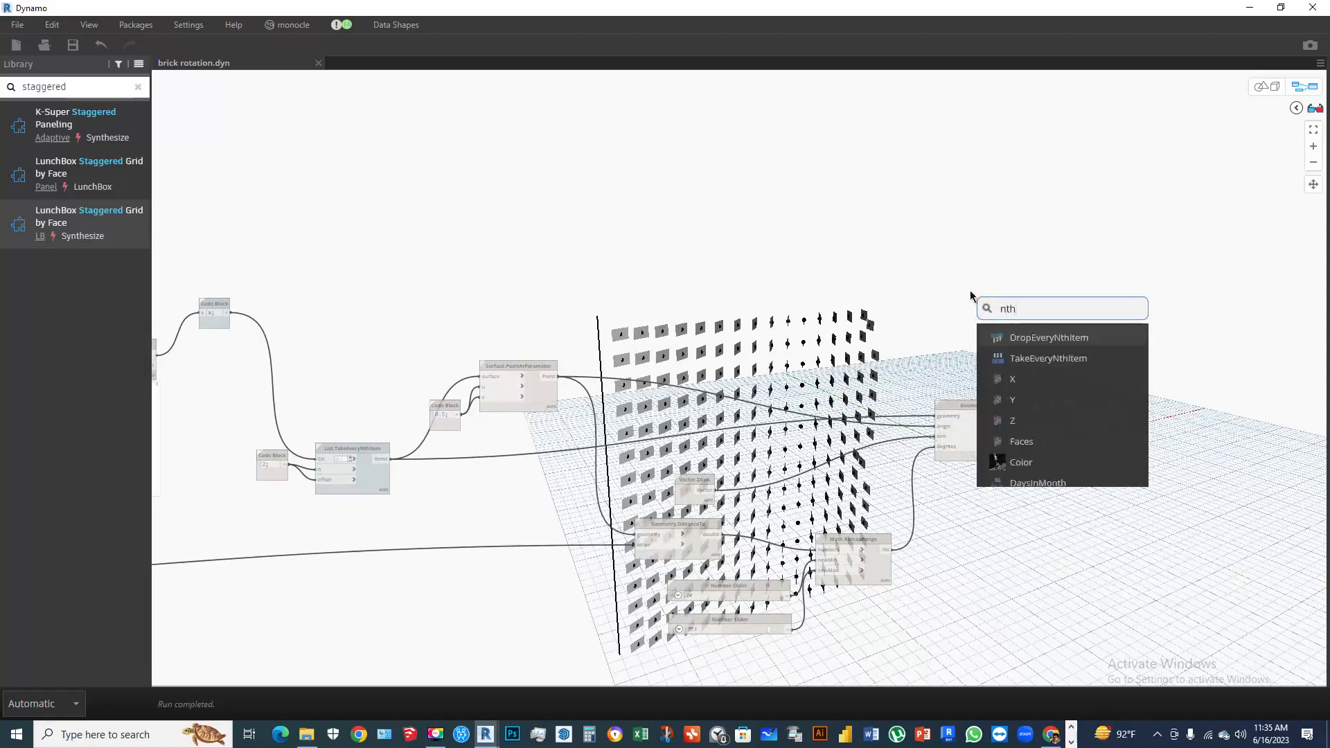
{"action": "left_click", "coordinate": [1037, 358]}
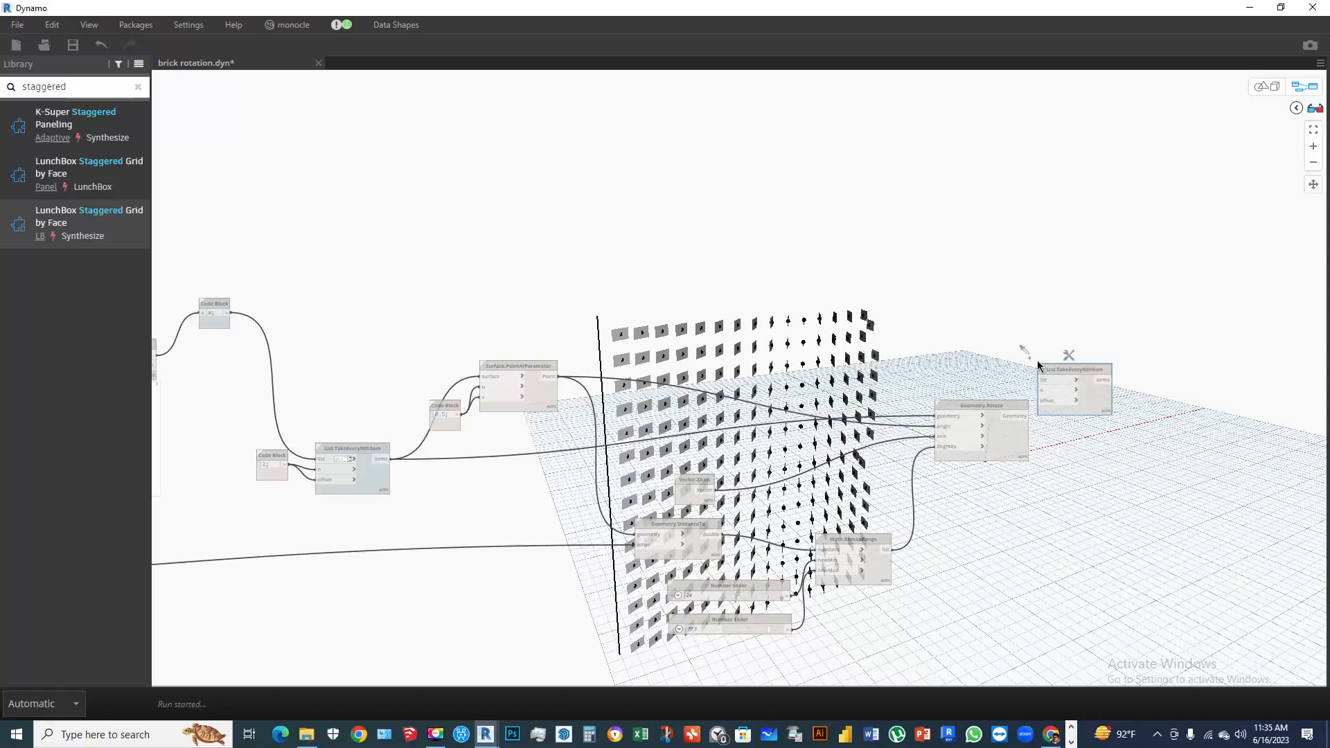
{"action": "left_click_drag", "start_coordinate": [1080, 390], "coordinate": [1016, 330]}
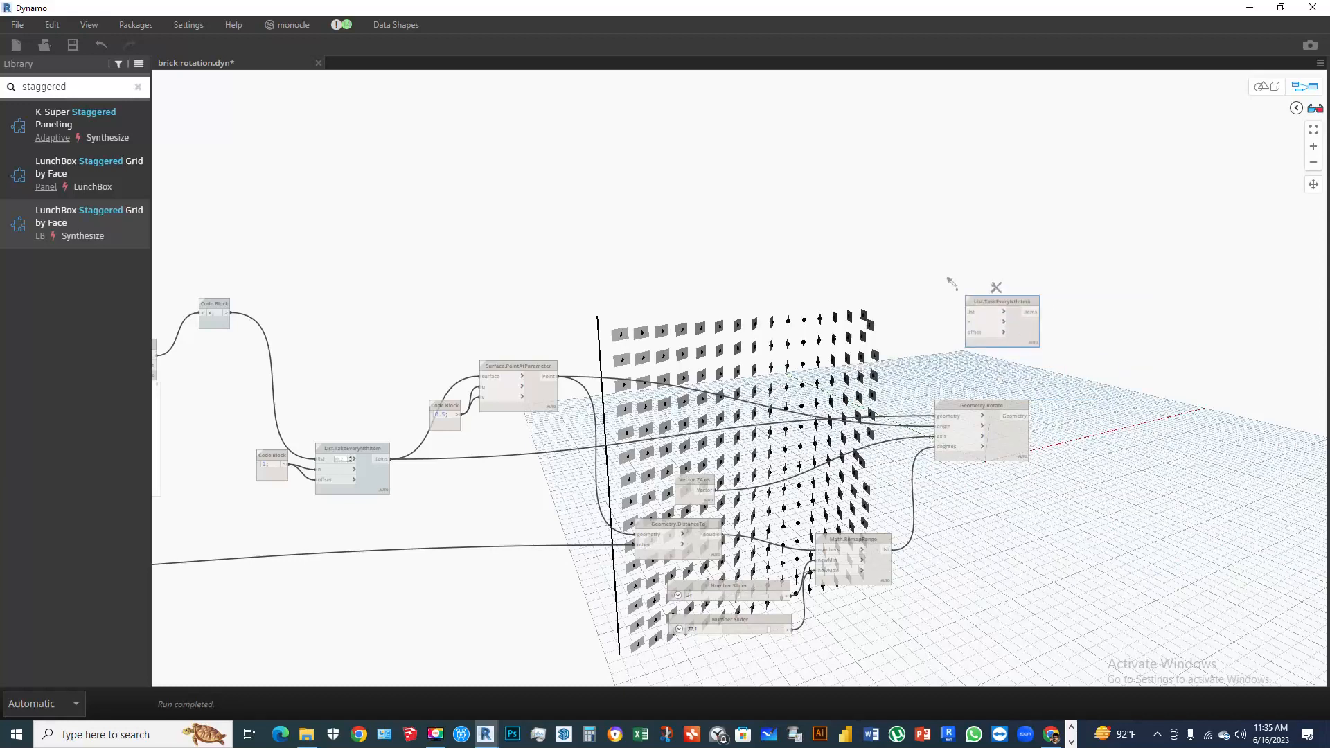
{"action": "key", "text": "alt+Tab"}
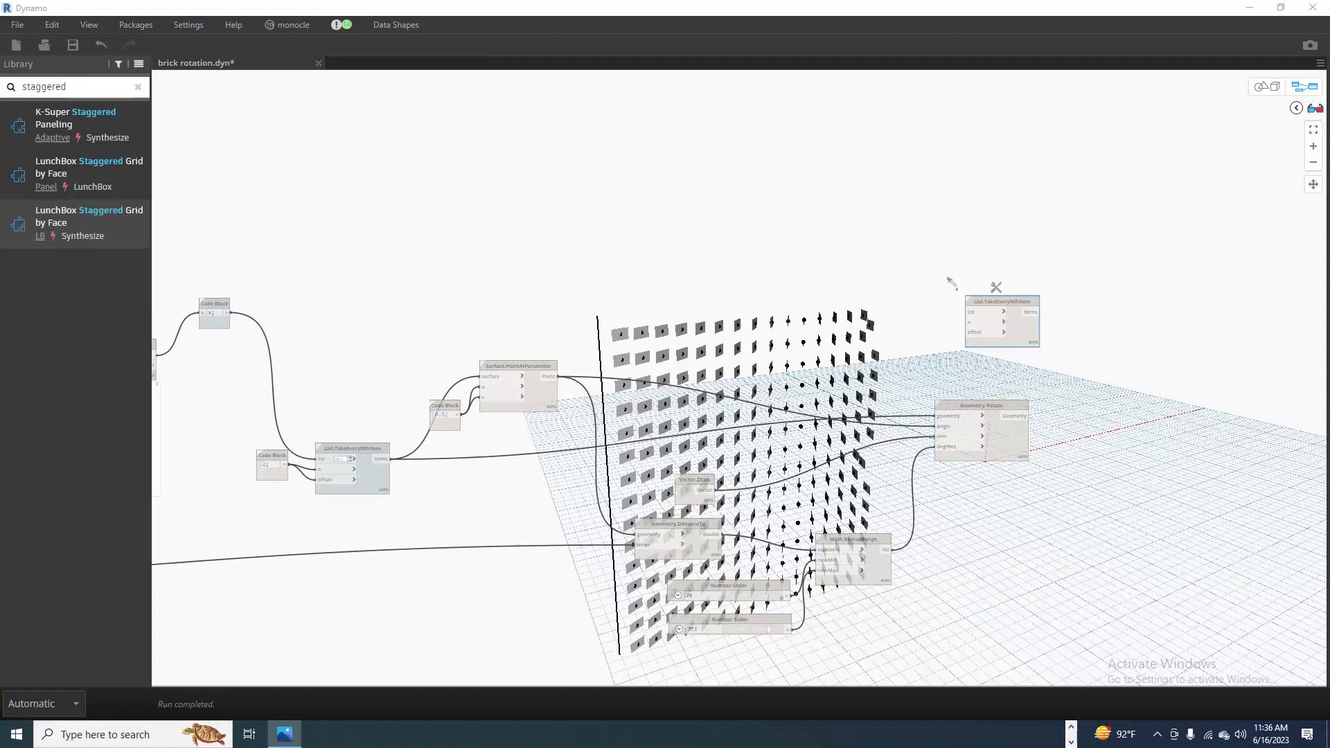
{"action": "scroll", "coordinate": [737, 289], "scroll_direction": "down", "scroll_amount": 3}
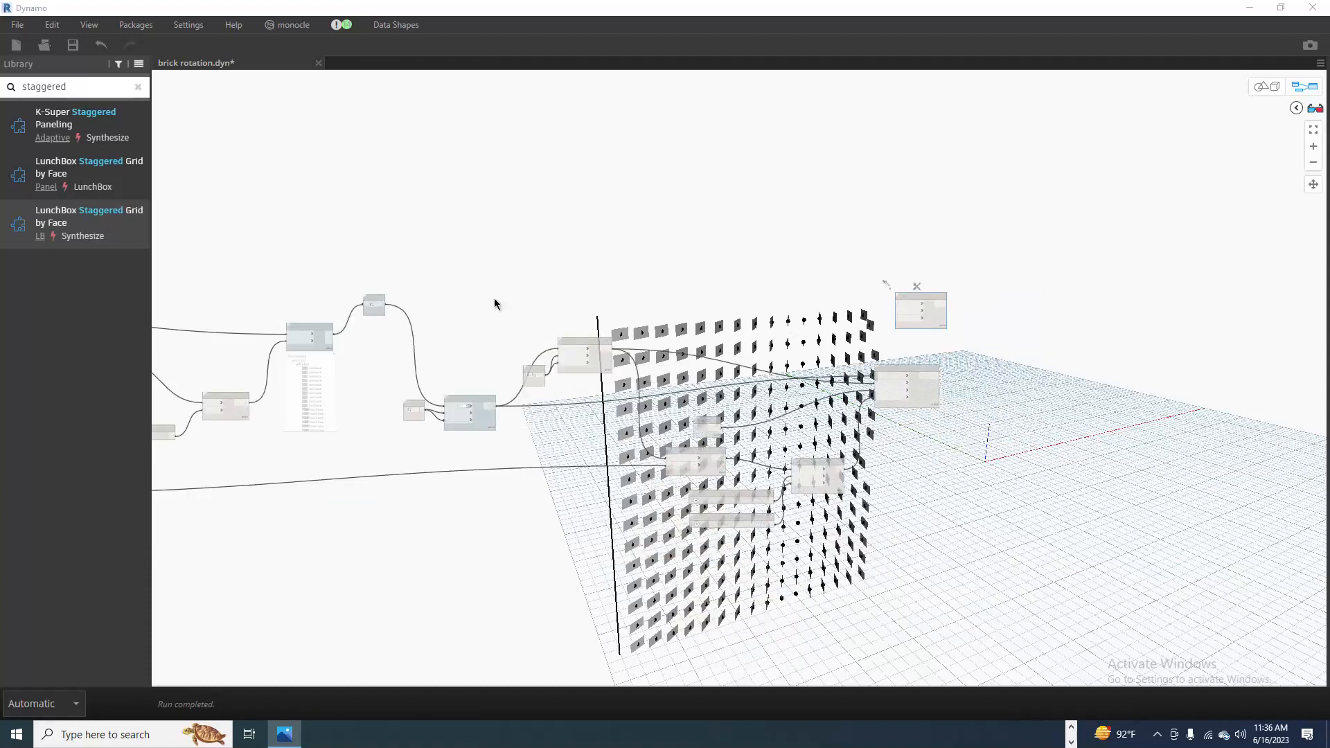
{"action": "scroll", "coordinate": [416, 303], "scroll_direction": "up", "scroll_amount": 4}
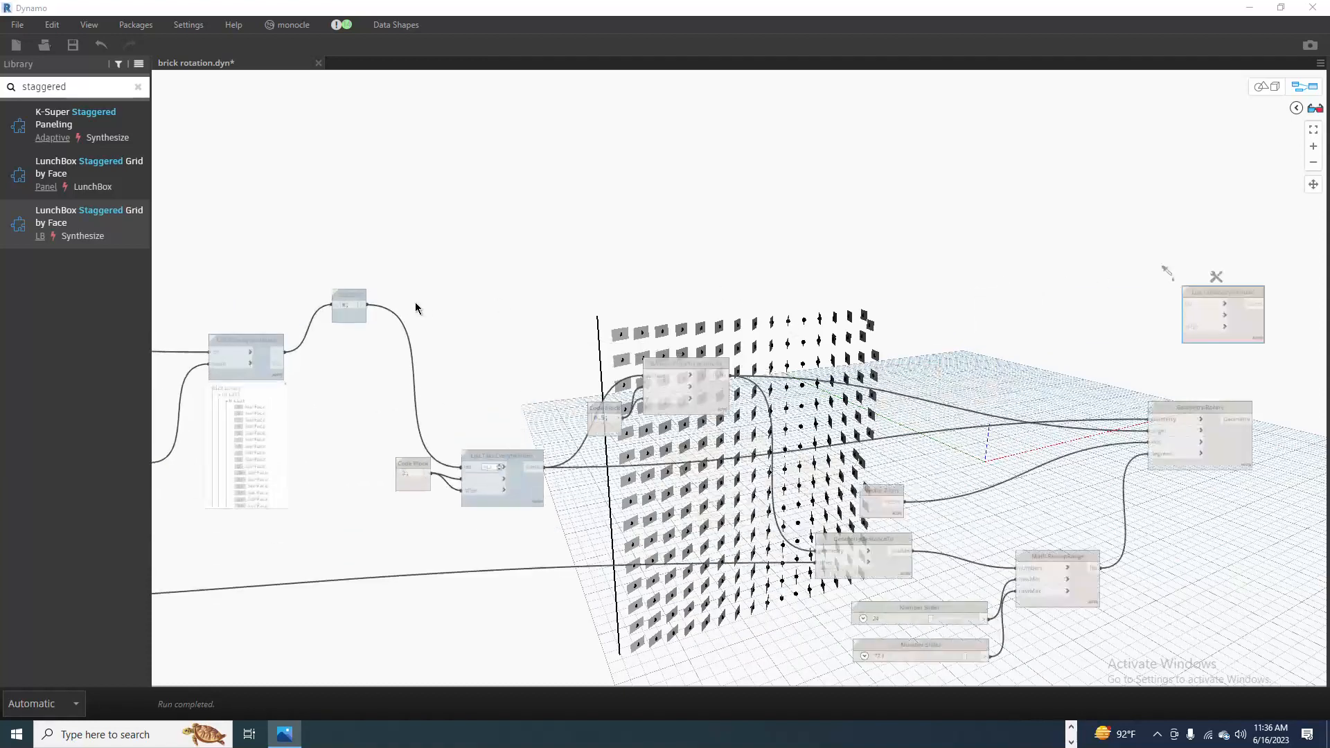
Wire the code block carrying the filtered brick panels to the list input of the second List.TakeEveryNthItem node
{"action": "left_click", "coordinate": [363, 304]}
{"action": "scroll", "coordinate": [969, 277], "scroll_direction": "up", "scroll_amount": 2}
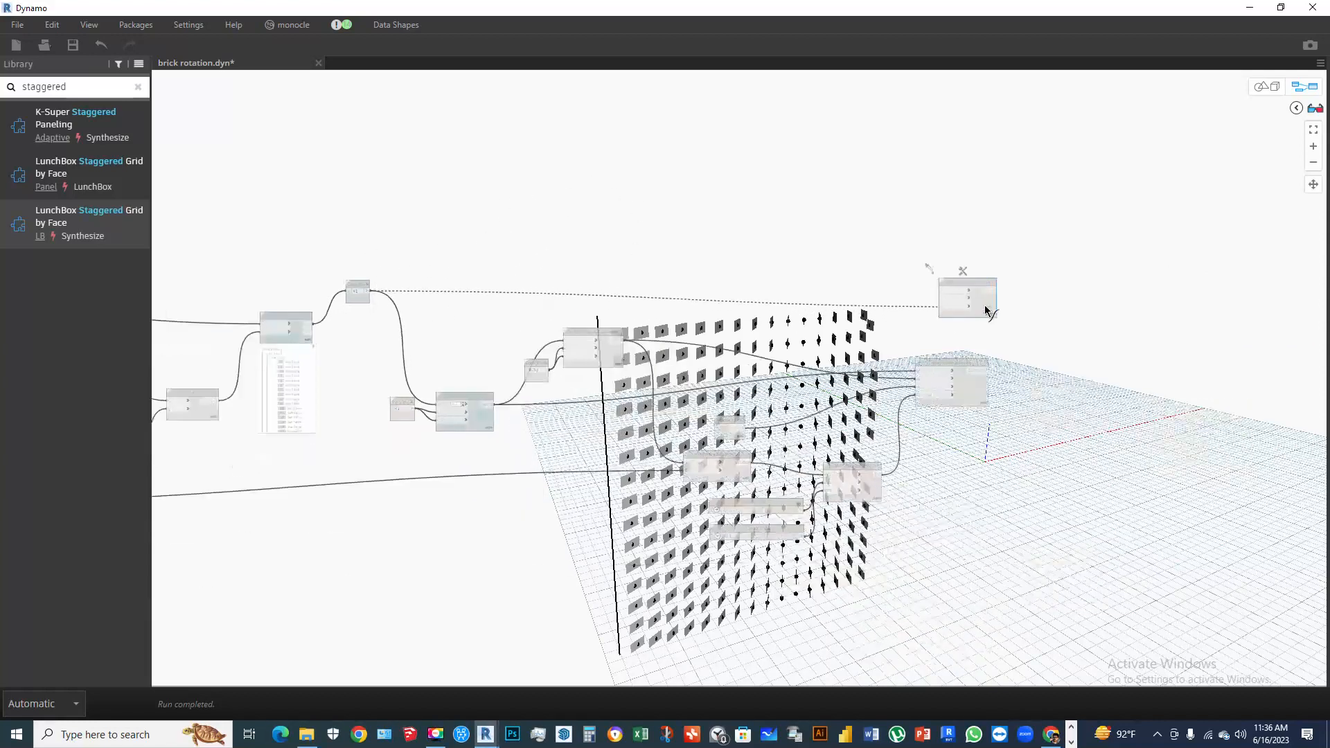
{"action": "left_click", "coordinate": [891, 272]}
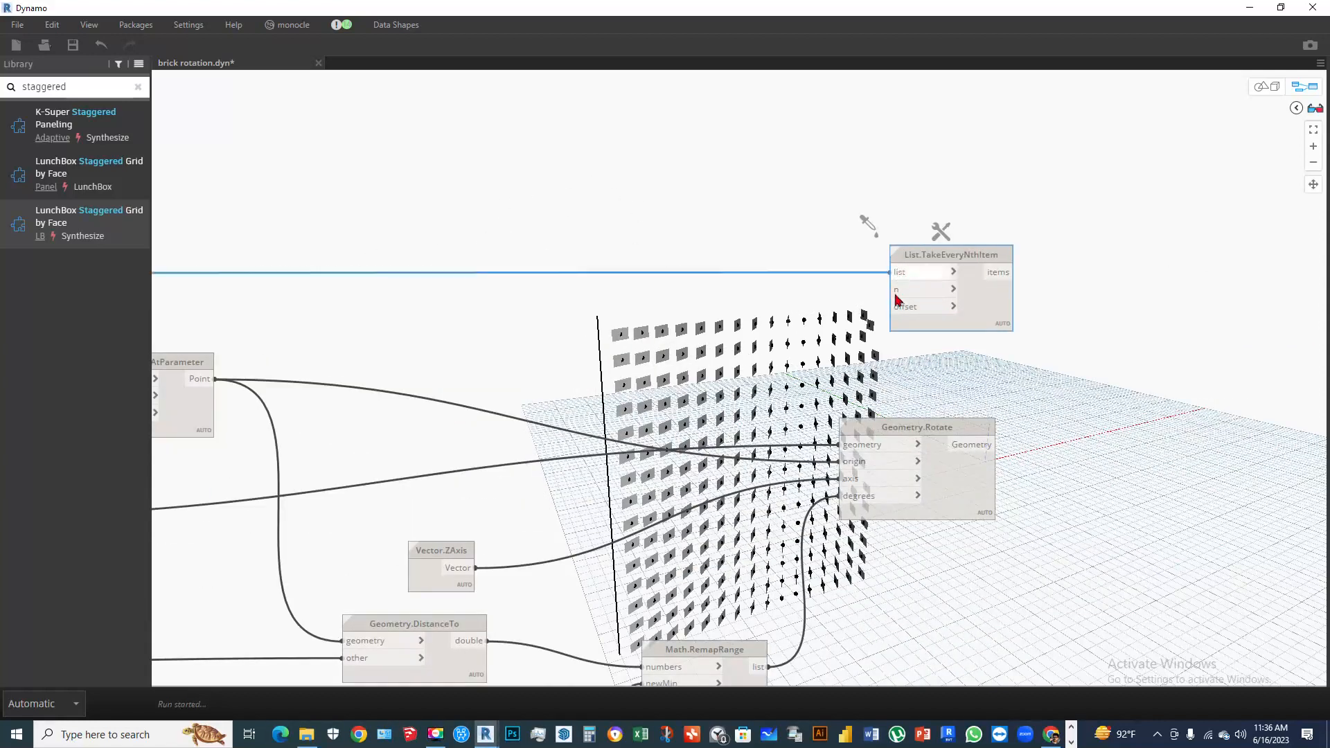
Add a code block with the lines 2; and 1; and wire them to n and offset of the second List.TakeEveryNthItem
{"action": "double_click", "coordinate": [781, 307]}
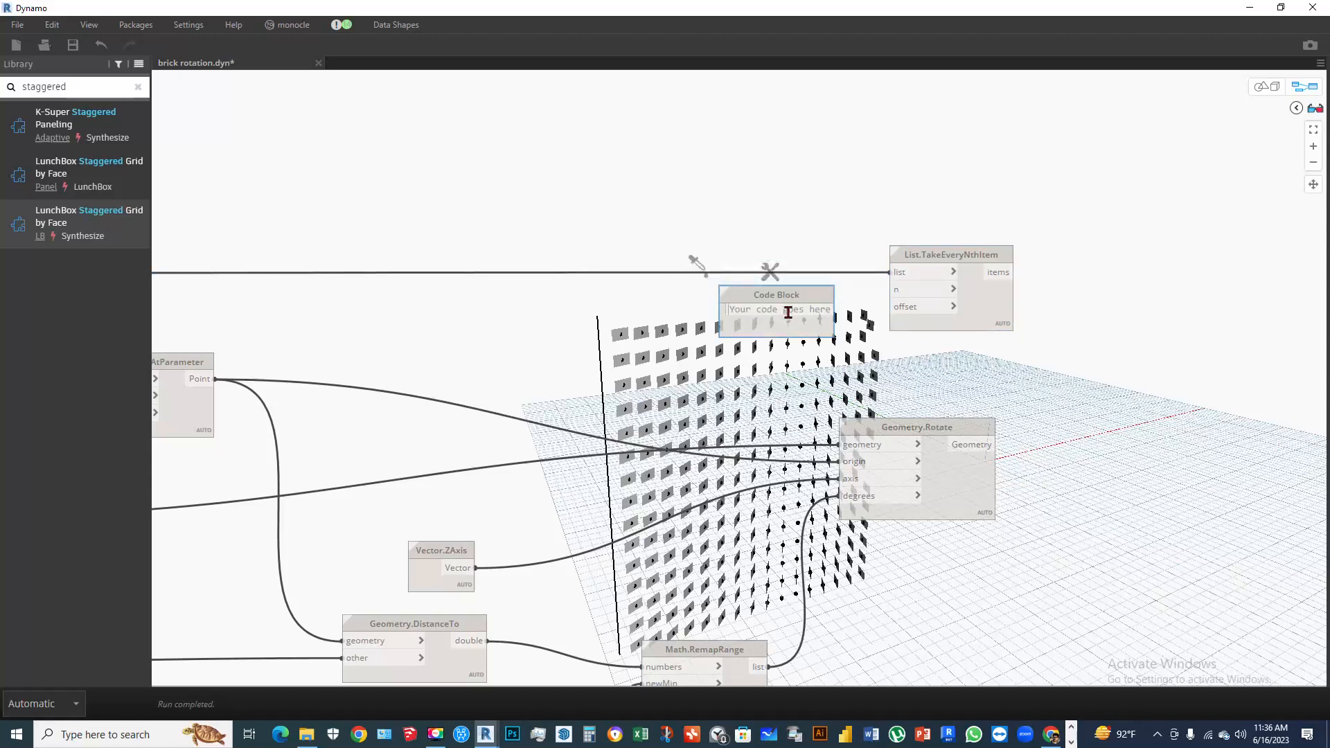
{"action": "type", "text": "2;"}
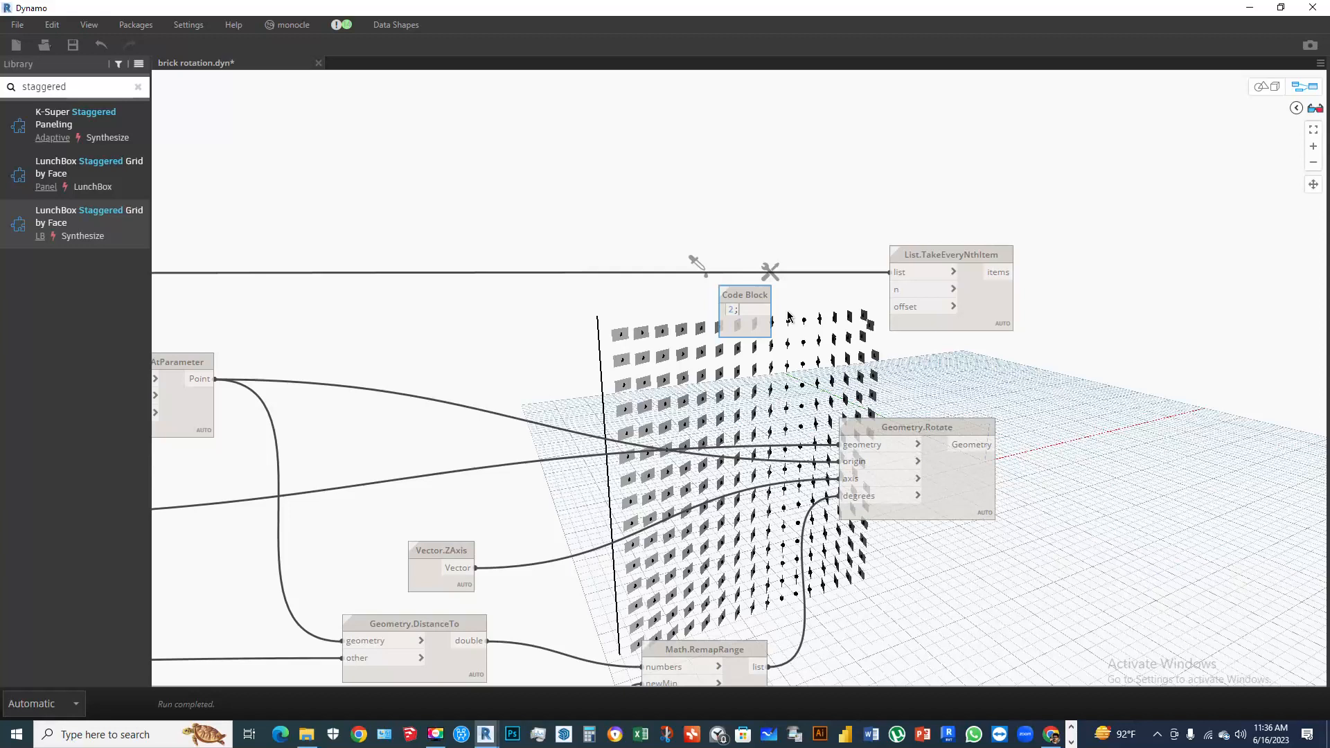
{"action": "key", "text": "Return"}
{"action": "left_click", "coordinate": [817, 333]}
{"action": "left_click_drag", "start_coordinate": [765, 310], "coordinate": [888, 291]}
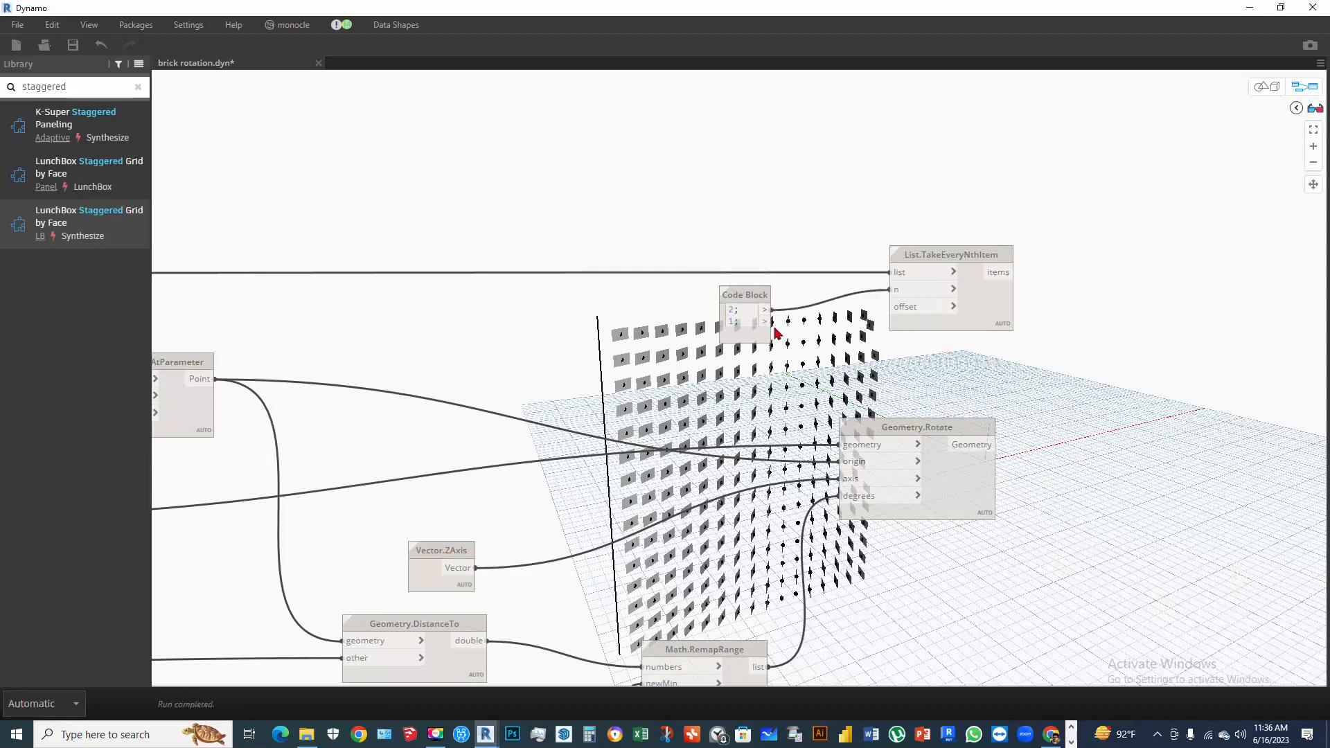
{"action": "left_click_drag", "start_coordinate": [767, 323], "coordinate": [890, 307]}
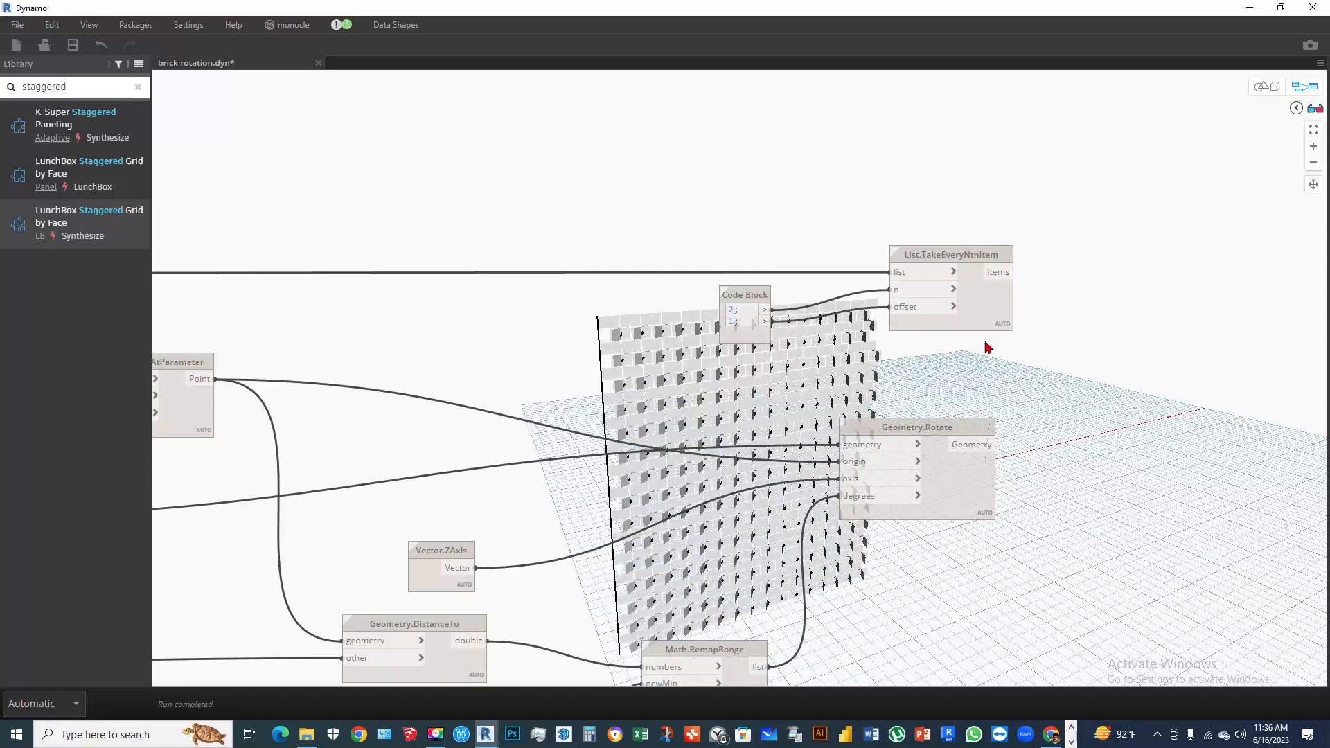
{"action": "middle_click_drag", "start_coordinate": [984, 347], "coordinate": [667, 338]}
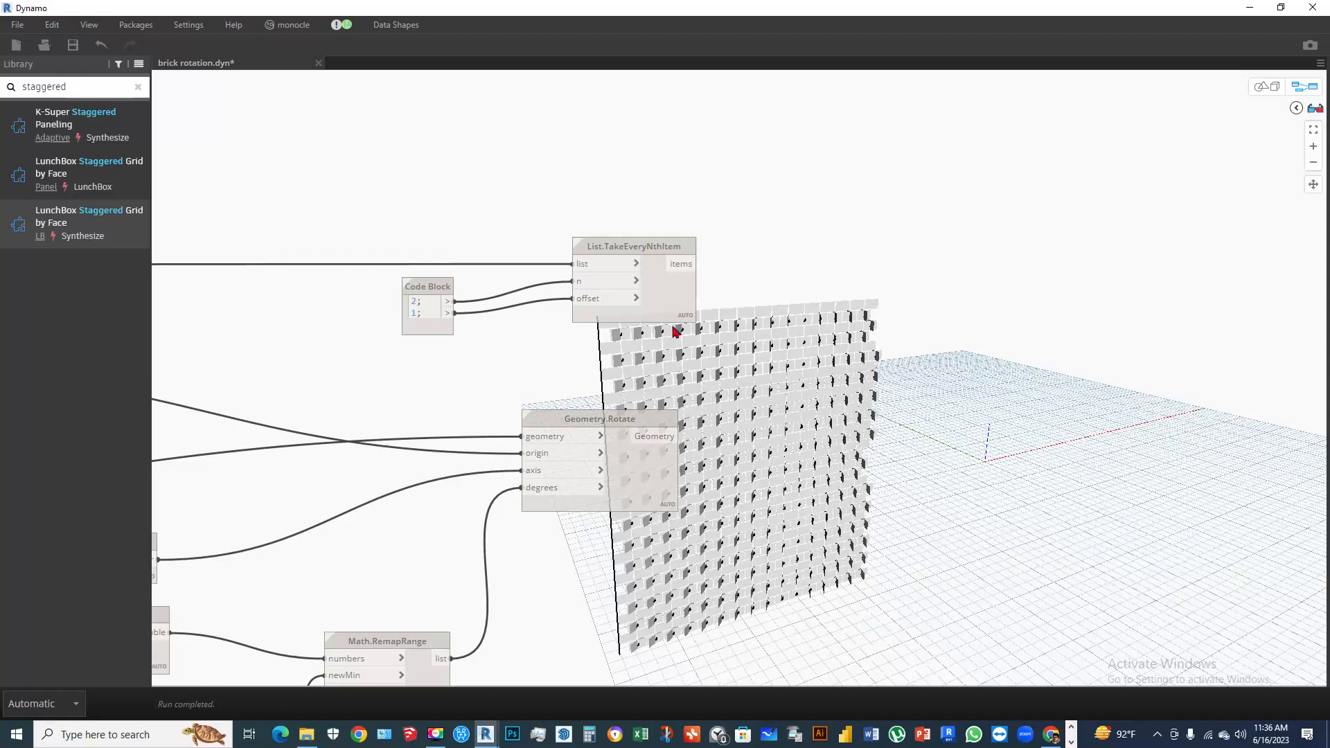
{"action": "left_click", "coordinate": [669, 305]}
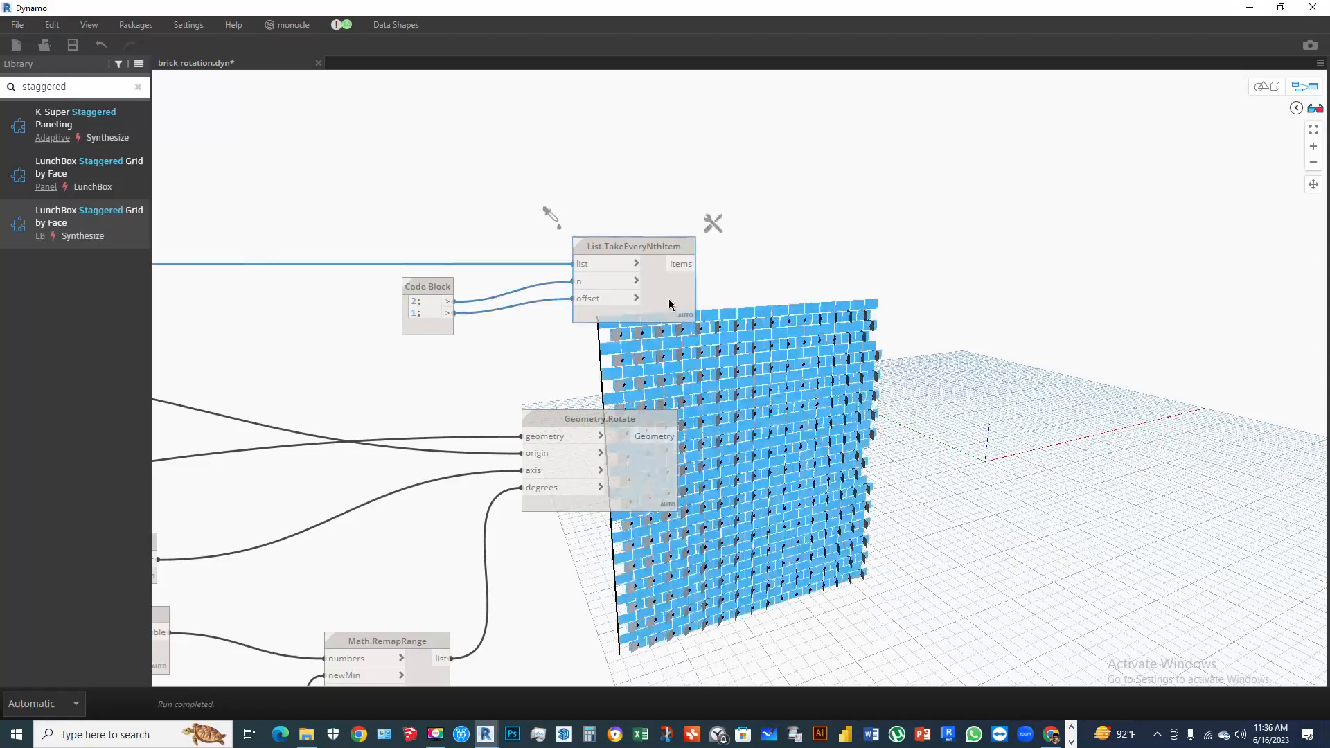
{"action": "left_click", "coordinate": [1262, 85]}
{"action": "scroll", "coordinate": [678, 346], "scroll_direction": "up", "scroll_amount": 5}
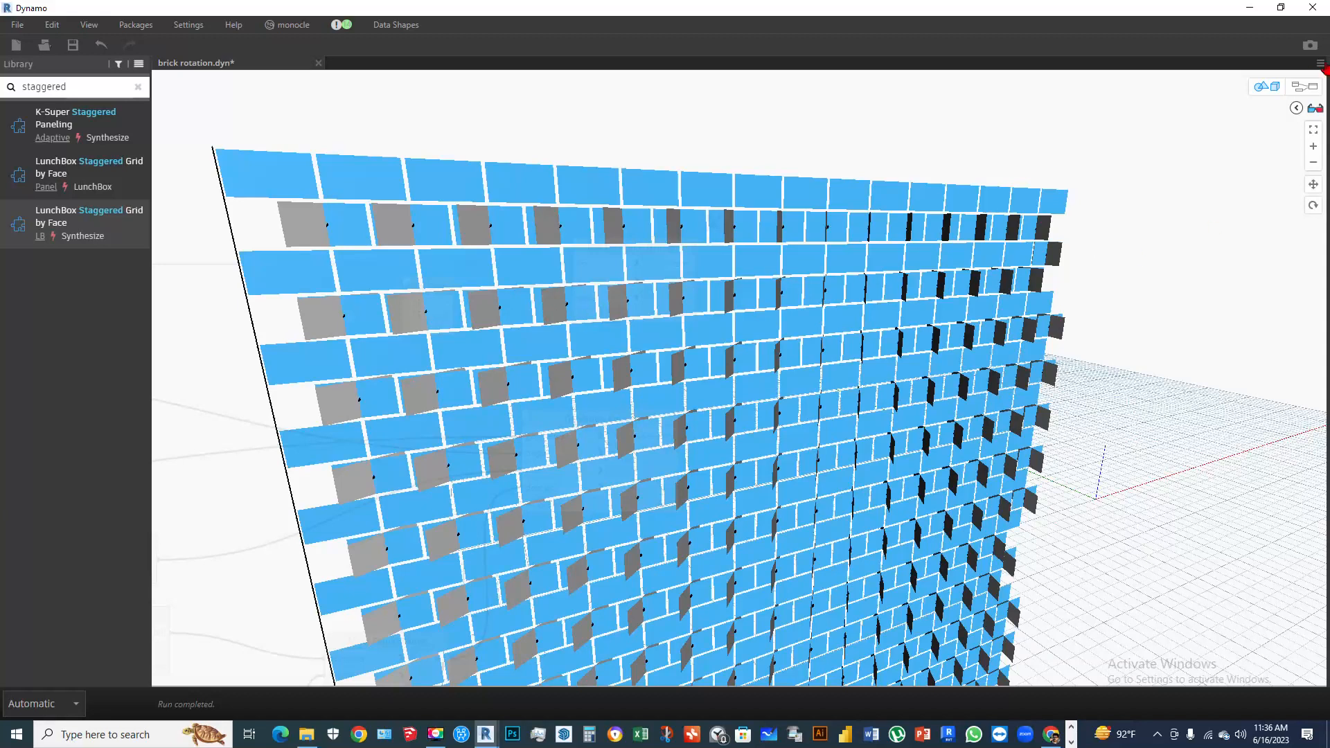
{"action": "left_click", "coordinate": [1262, 89]}
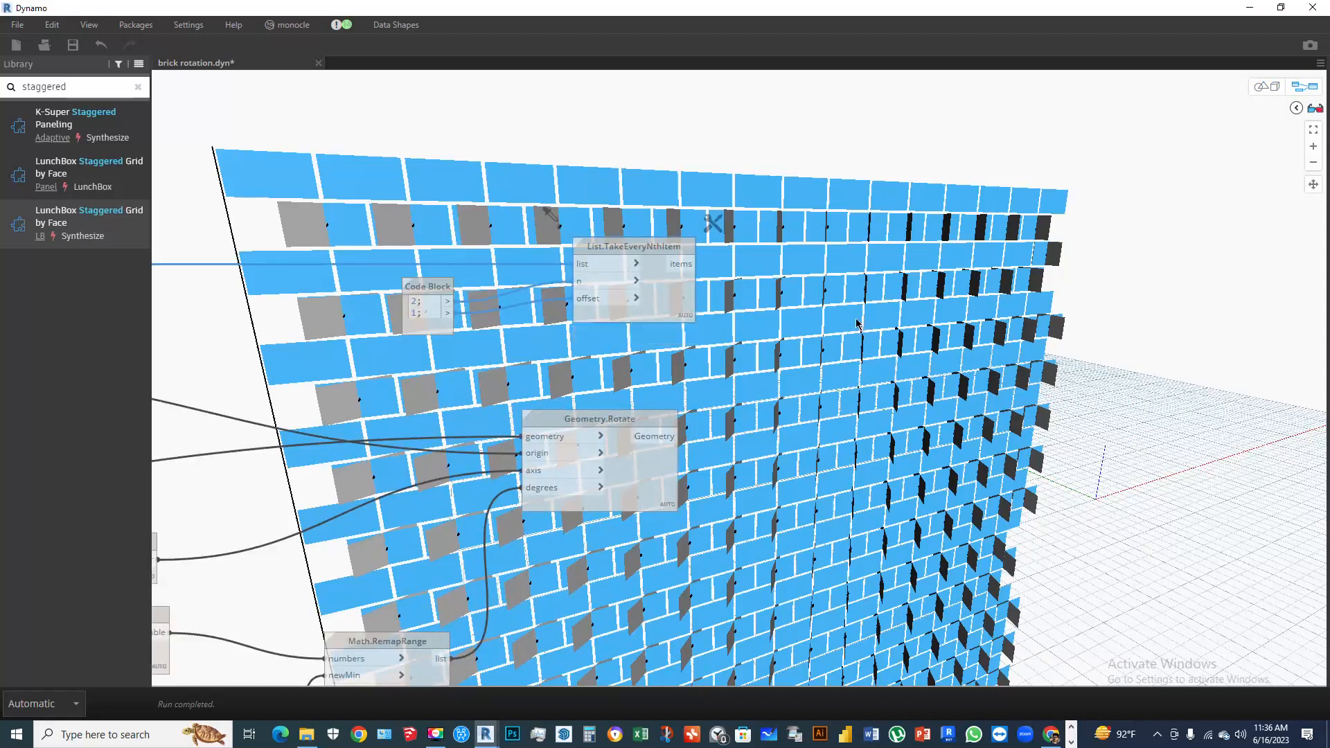
{"action": "key", "text": "alt+Tab"}
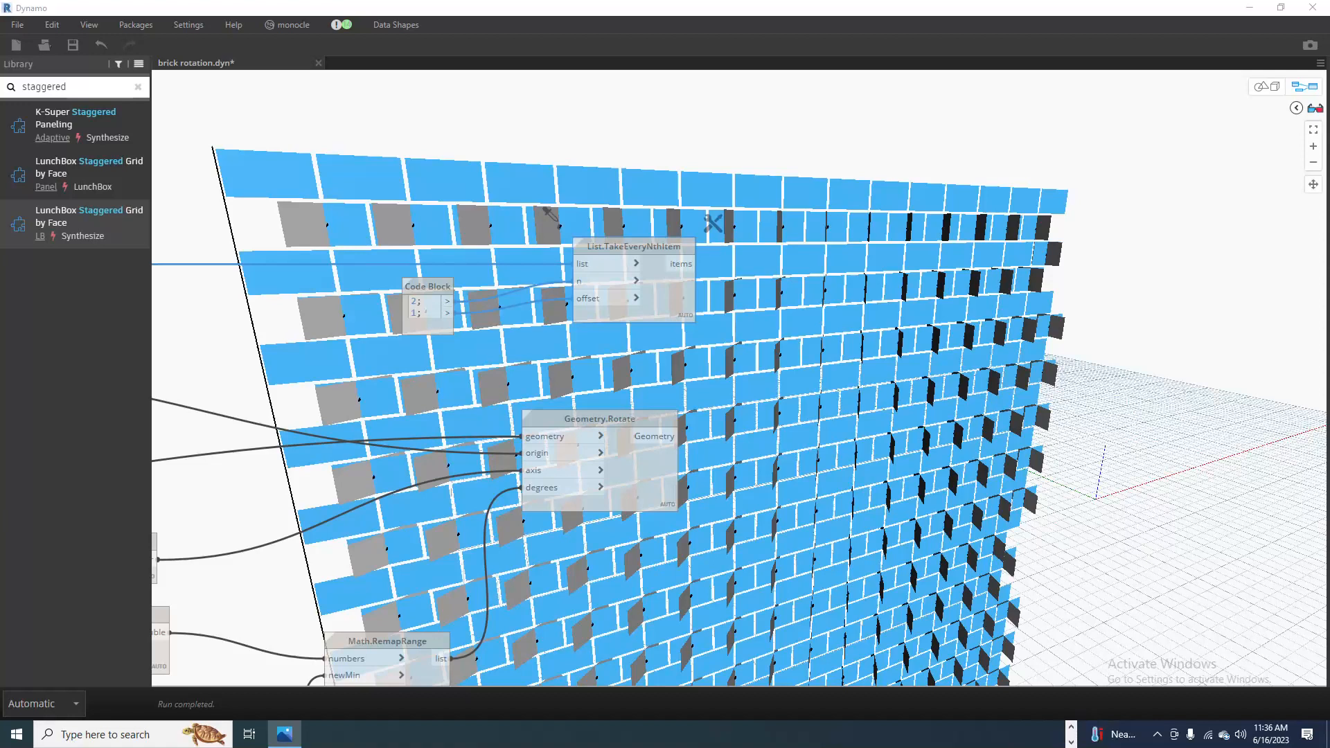
{"action": "mouse_move", "coordinate": [637, 265]}
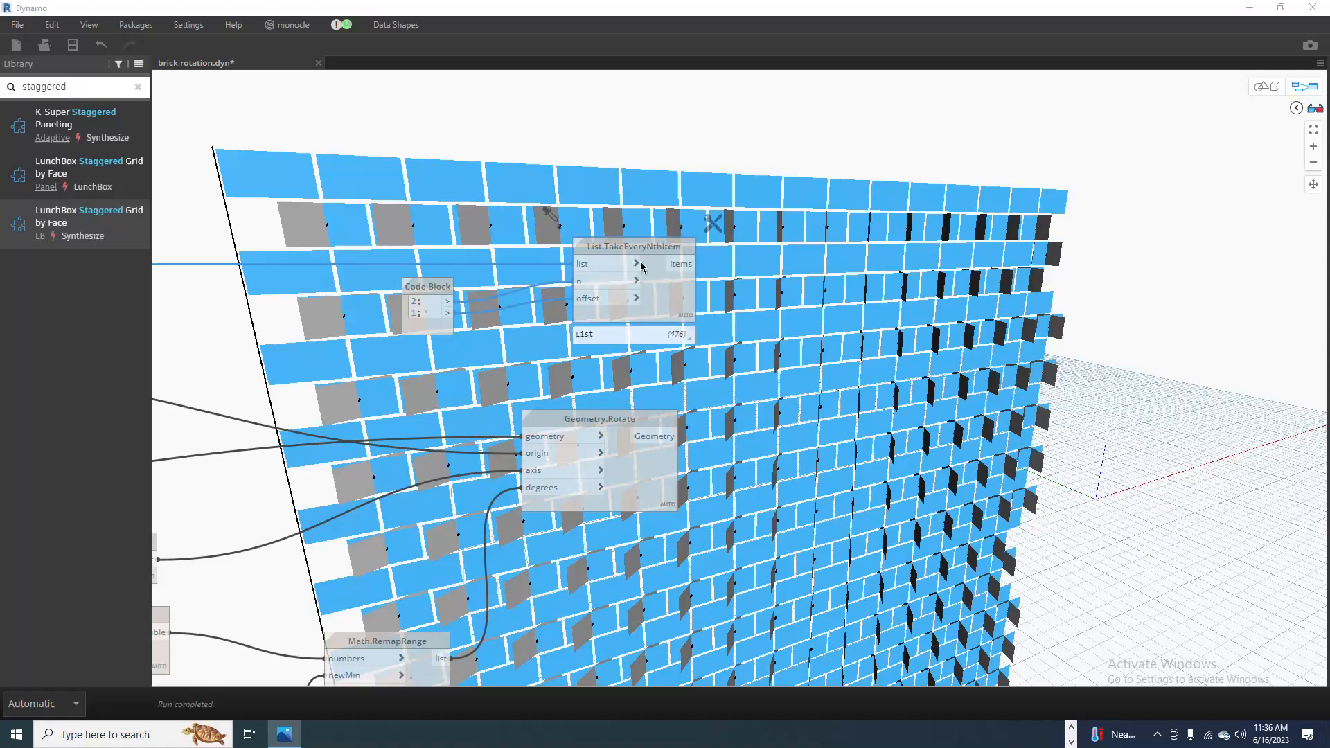
{"action": "left_click", "coordinate": [637, 265]}
{"action": "left_click", "coordinate": [657, 266]}
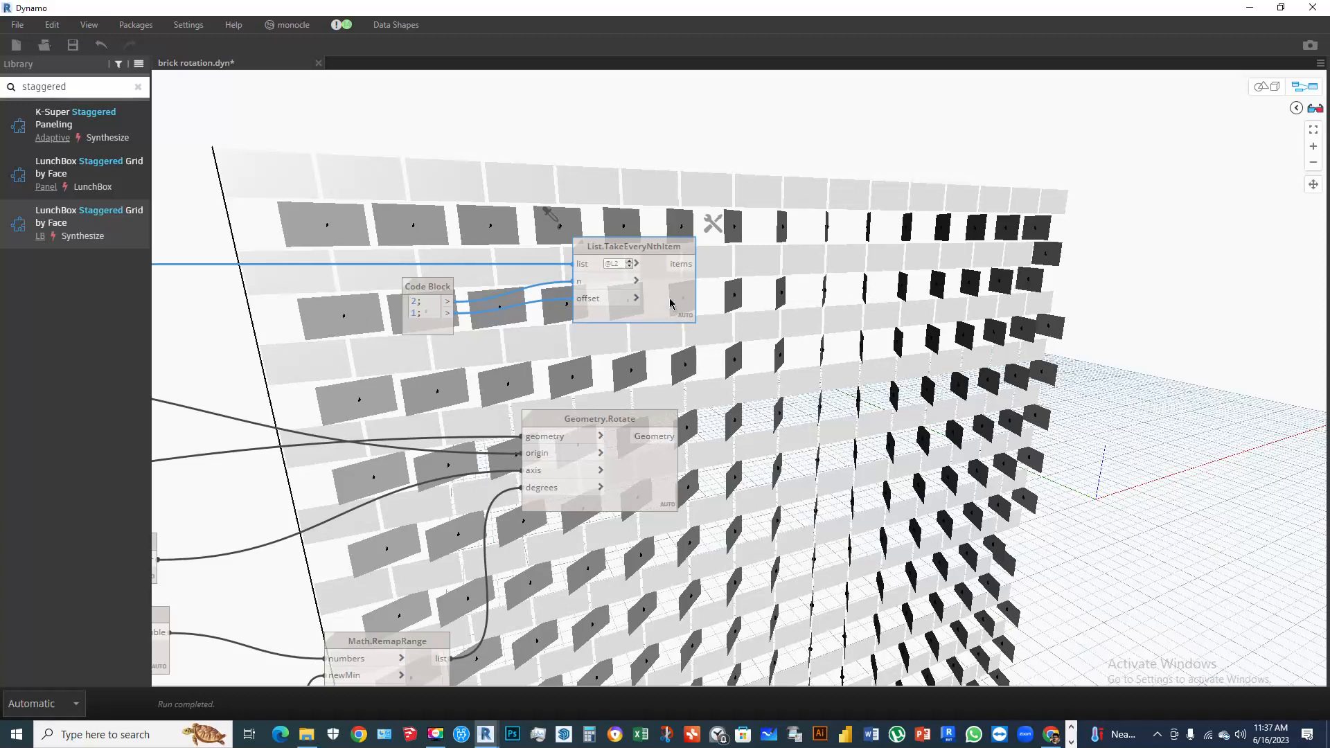
{"action": "mouse_move", "coordinate": [671, 303]}
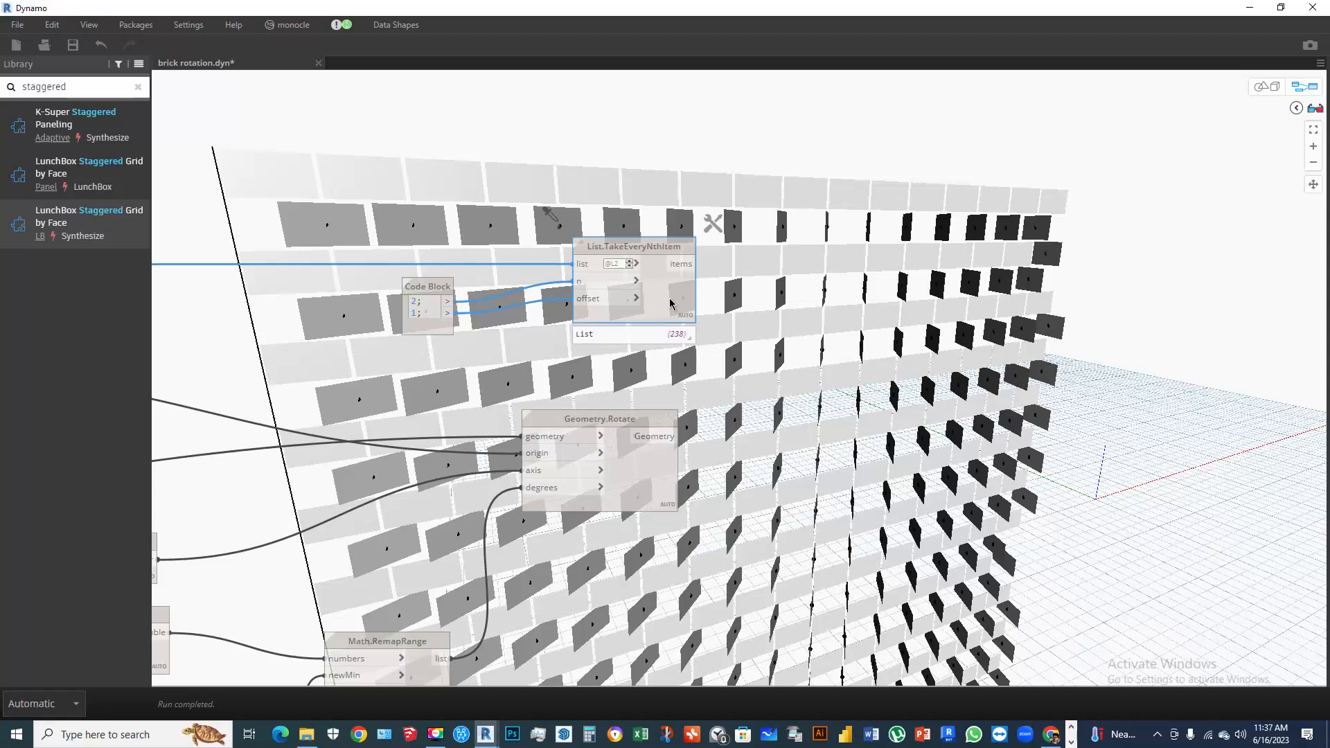
{"action": "left_click", "coordinate": [834, 314]}
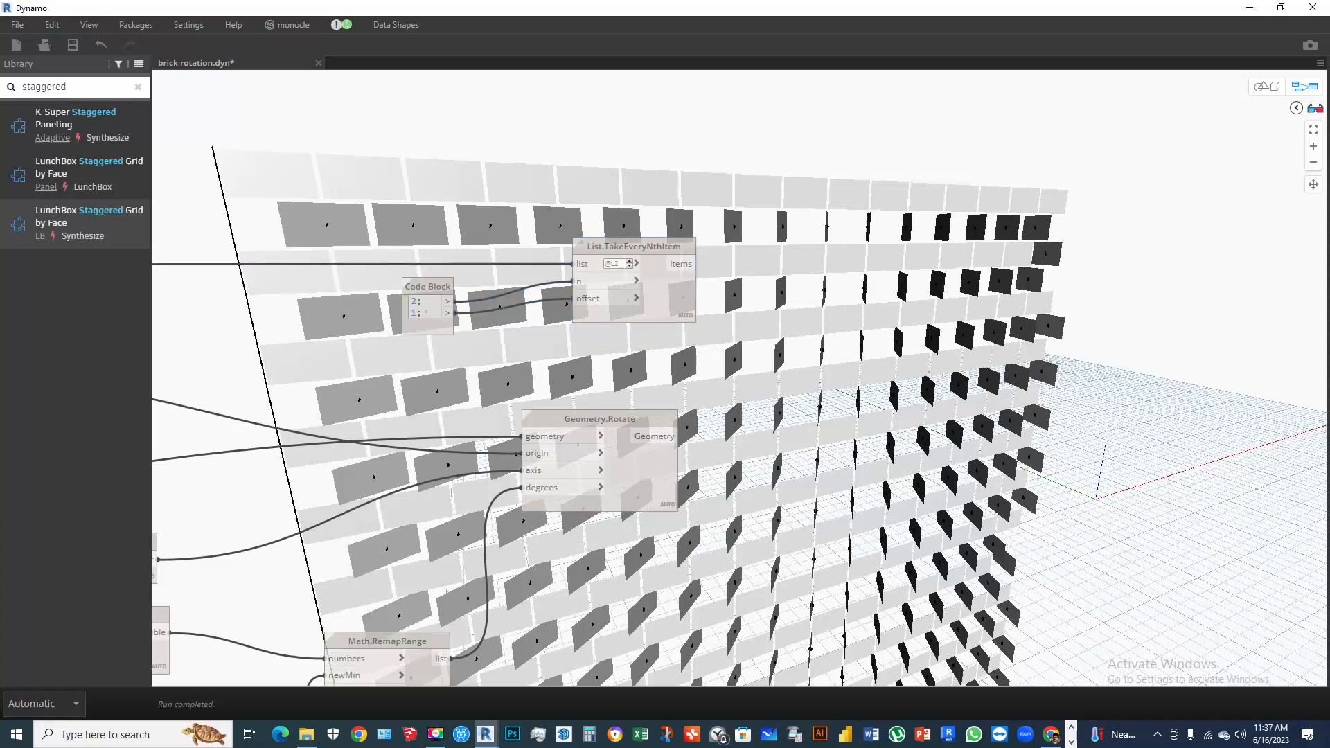
Save the graph with the alternate-row selection added
{"action": "key", "text": "alt+Tab"}
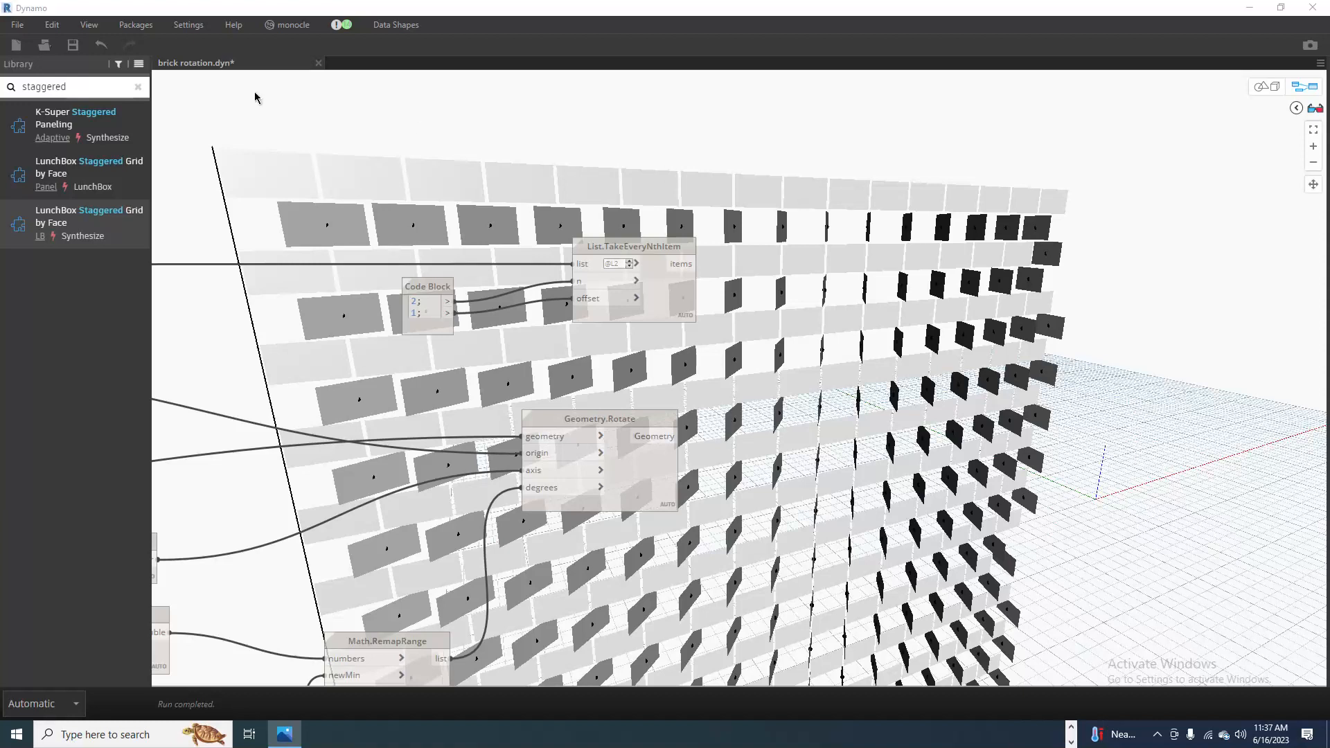
{"action": "key", "text": "ctrl+s"}
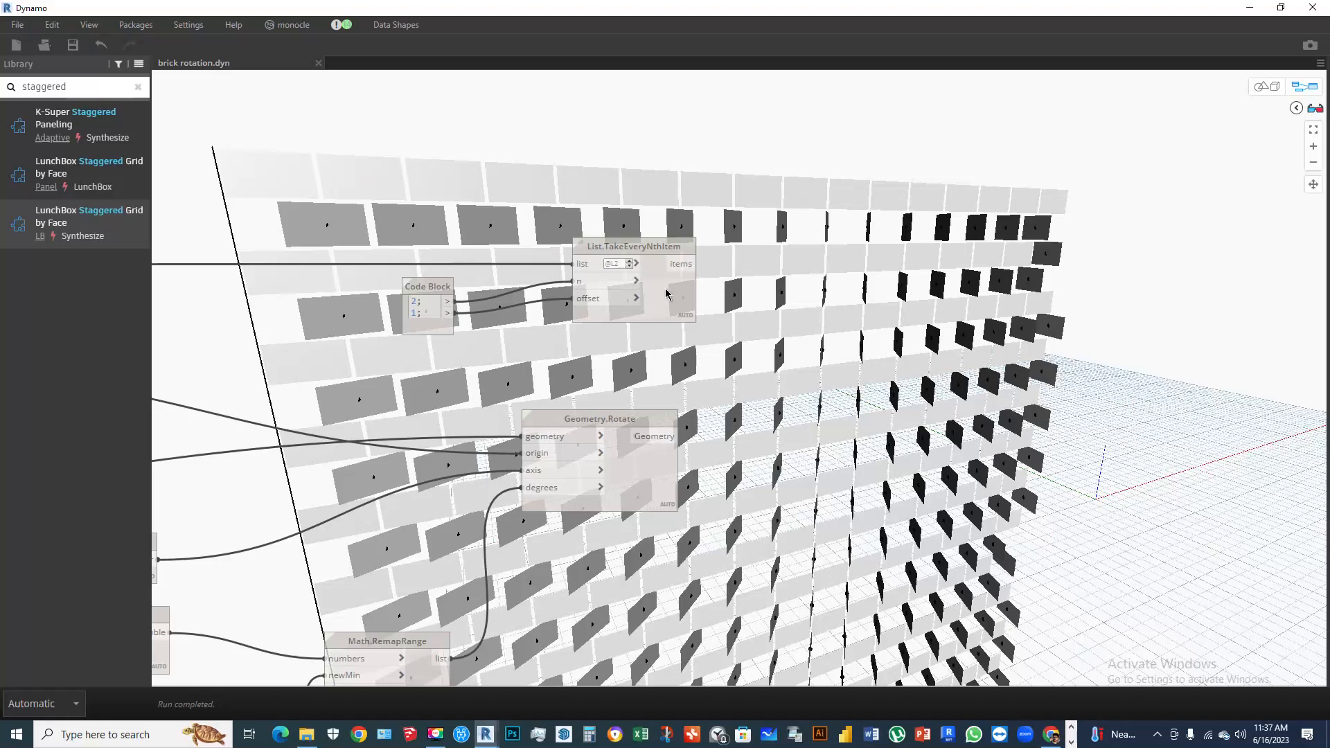
{"action": "left_click", "coordinate": [666, 290]}
{"action": "left_click", "coordinate": [783, 305]}
{"action": "key", "text": "alt+Tab"}
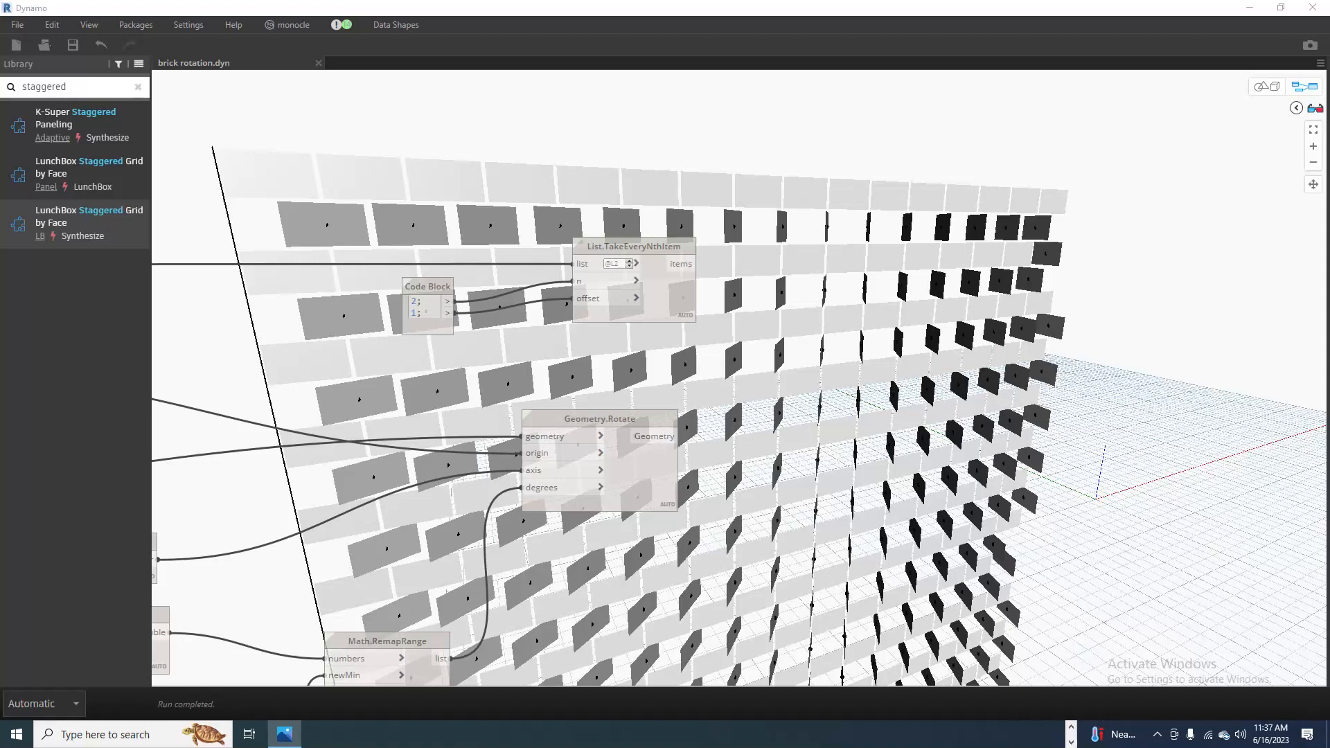
{"action": "scroll", "coordinate": [820, 382], "scroll_direction": "down", "scroll_amount": 4}
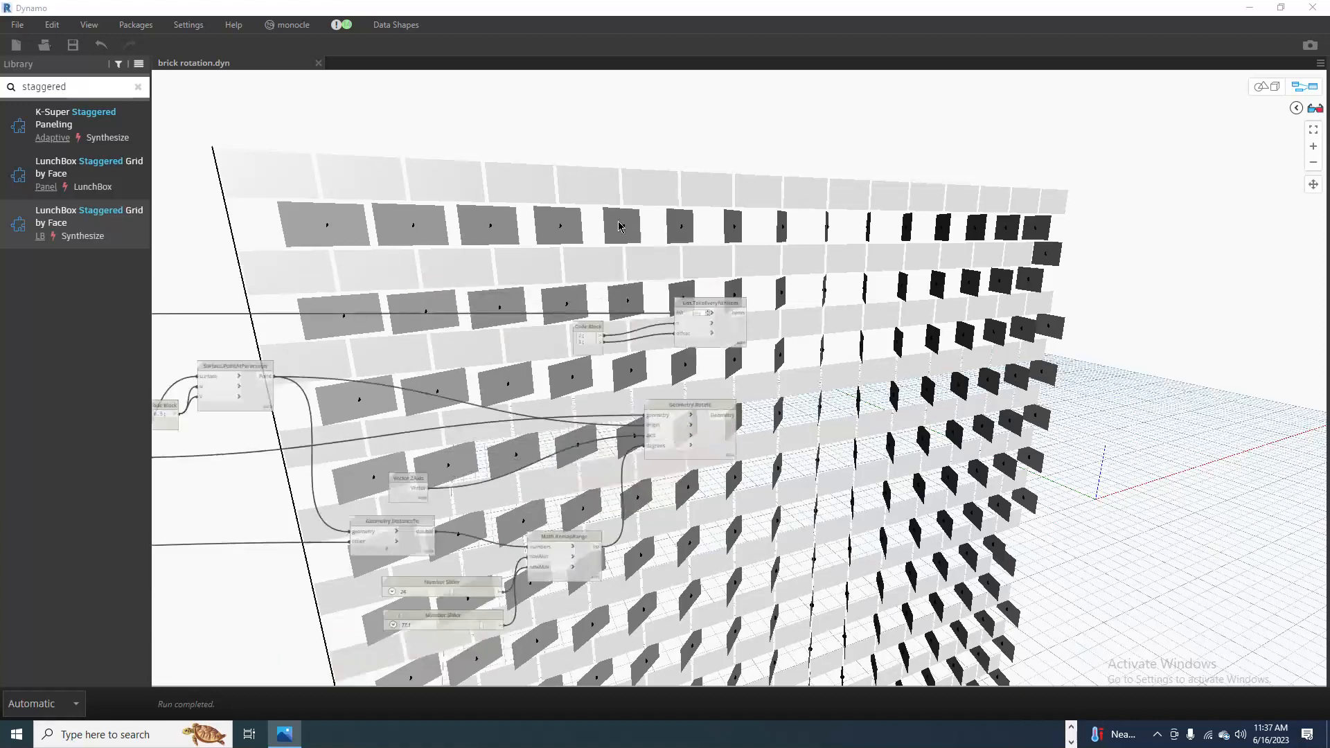
{"action": "scroll", "coordinate": [631, 229], "scroll_direction": "up", "scroll_amount": 4}
{"action": "left_click", "coordinate": [804, 281]}
{"action": "double_click", "coordinate": [805, 284]}
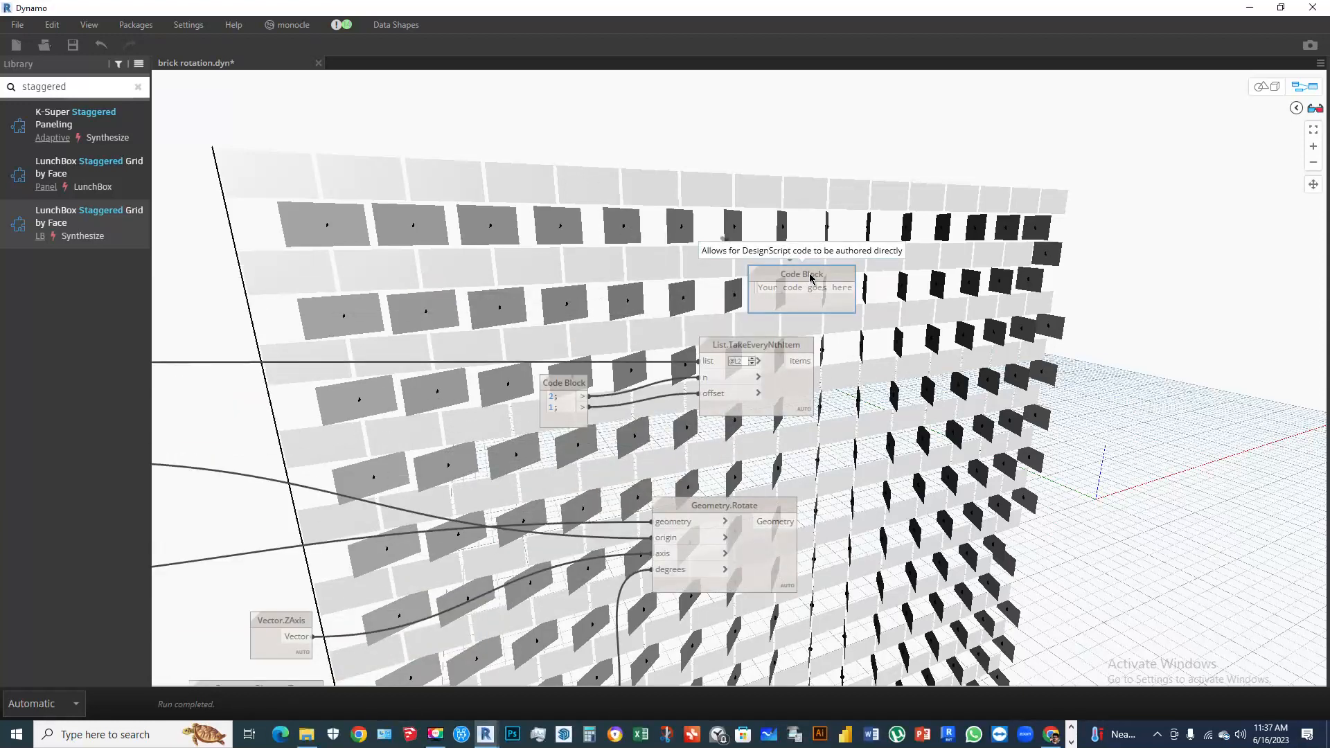
{"action": "key", "text": "Delete"}
Add a code block containing x; near the first List.FilterByBoolMask and wire that filter's out output into it
{"action": "scroll", "coordinate": [1015, 210], "scroll_direction": "down", "scroll_amount": 5}
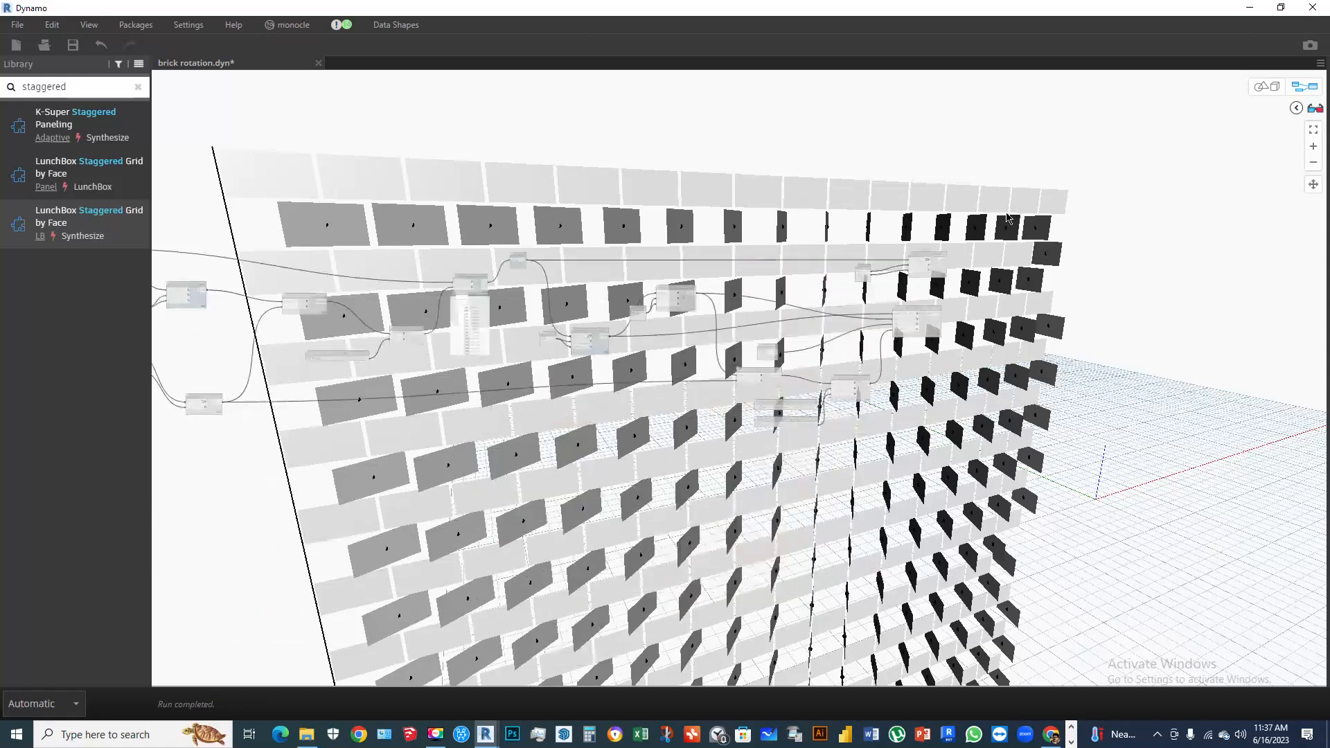
{"action": "scroll", "coordinate": [865, 273], "scroll_direction": "up", "scroll_amount": 4}
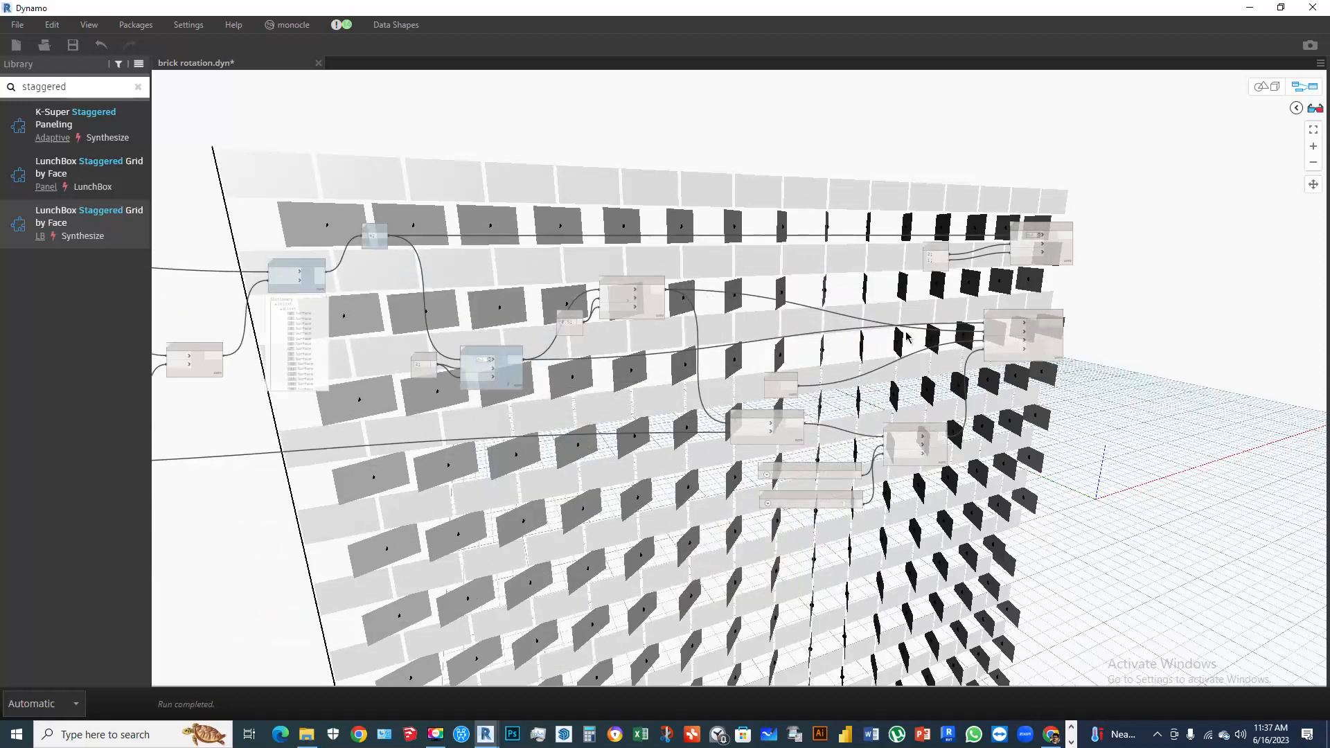
{"action": "scroll", "coordinate": [906, 337], "scroll_direction": "down", "scroll_amount": 3}
{"action": "scroll", "coordinate": [918, 341], "scroll_direction": "up", "scroll_amount": 5}
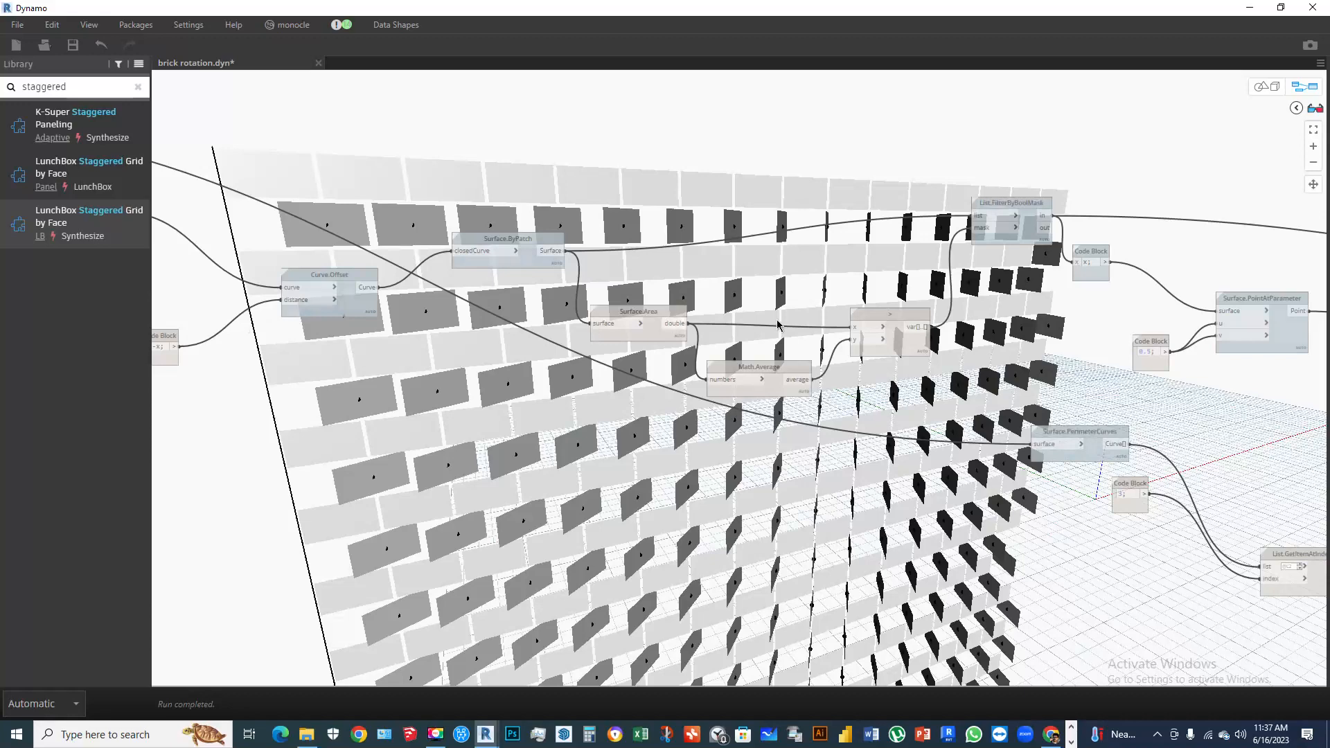
{"action": "middle_click_drag", "start_coordinate": [979, 338], "coordinate": [651, 371]}
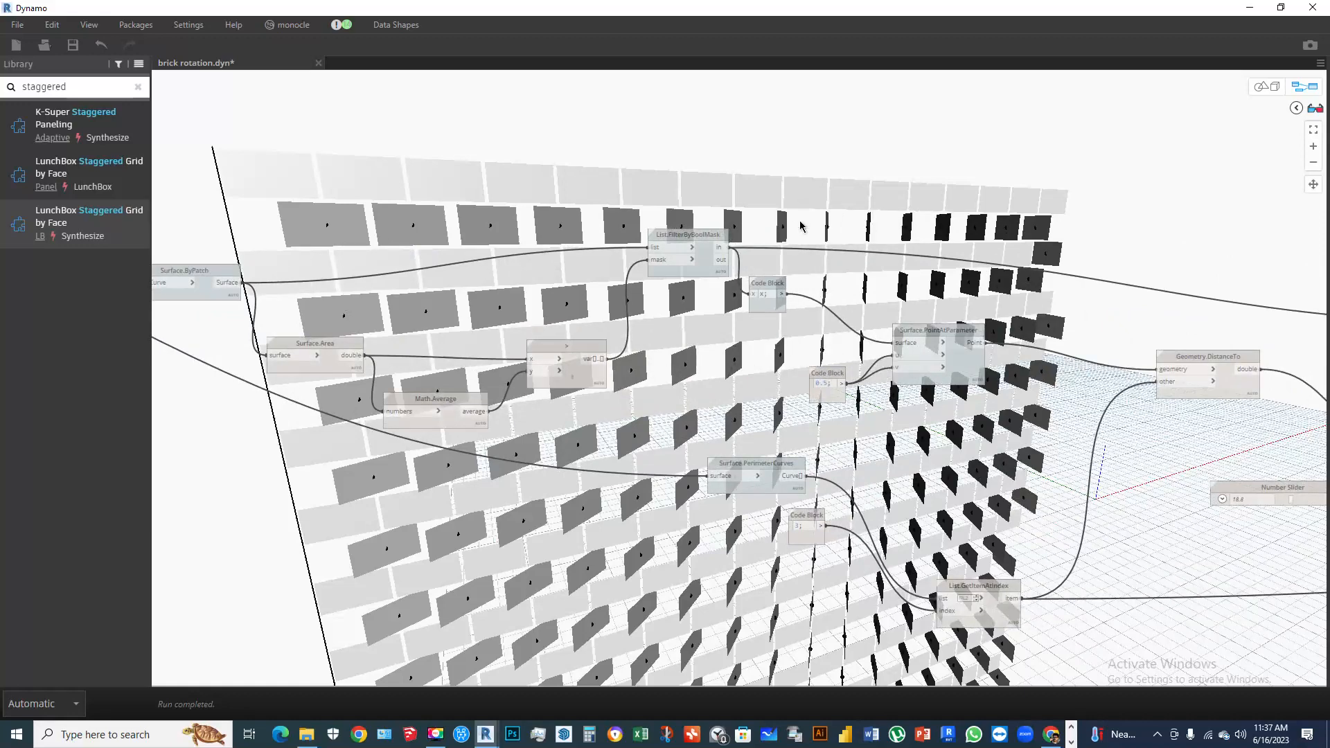
{"action": "double_click", "coordinate": [800, 226]}
{"action": "type", "text": "x"}
{"action": "left_click", "coordinate": [809, 185]}
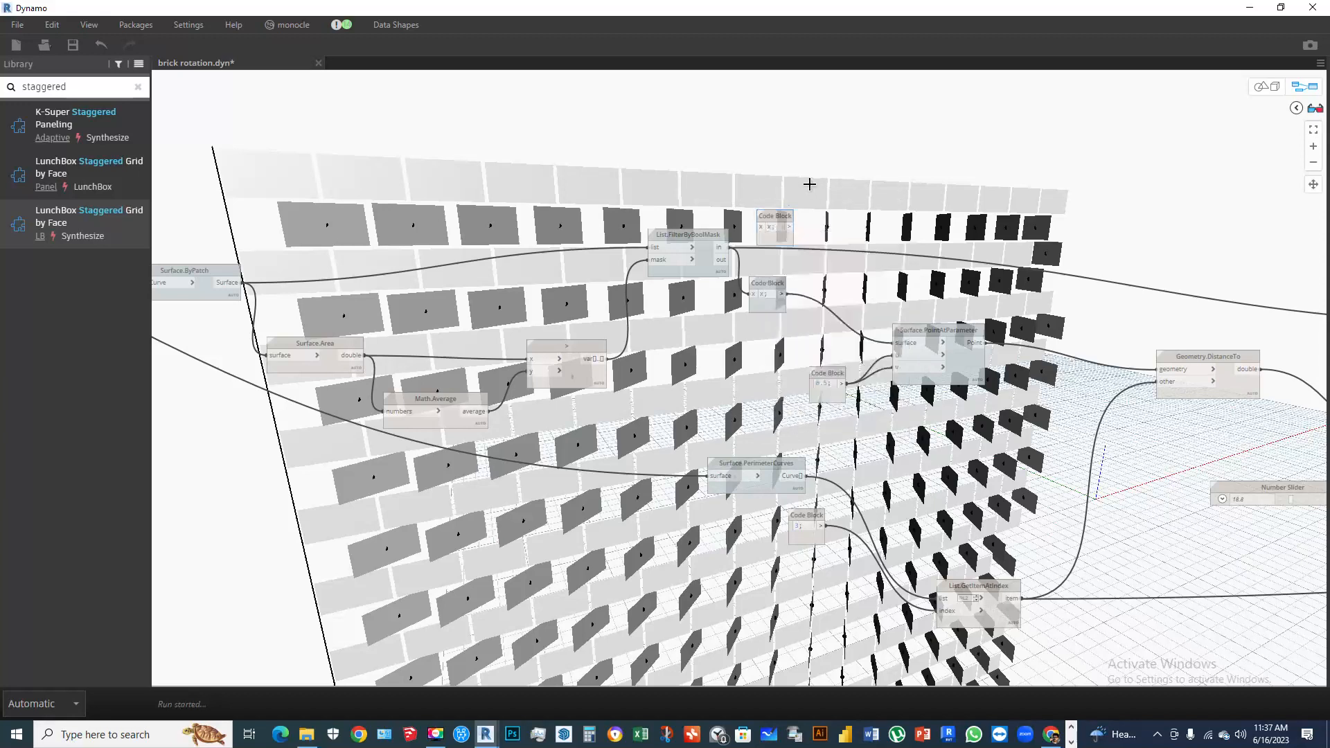
{"action": "left_click", "coordinate": [732, 259]}
{"action": "left_click", "coordinate": [757, 226]}
{"action": "left_click_drag", "start_coordinate": [775, 216], "coordinate": [885, 185]}
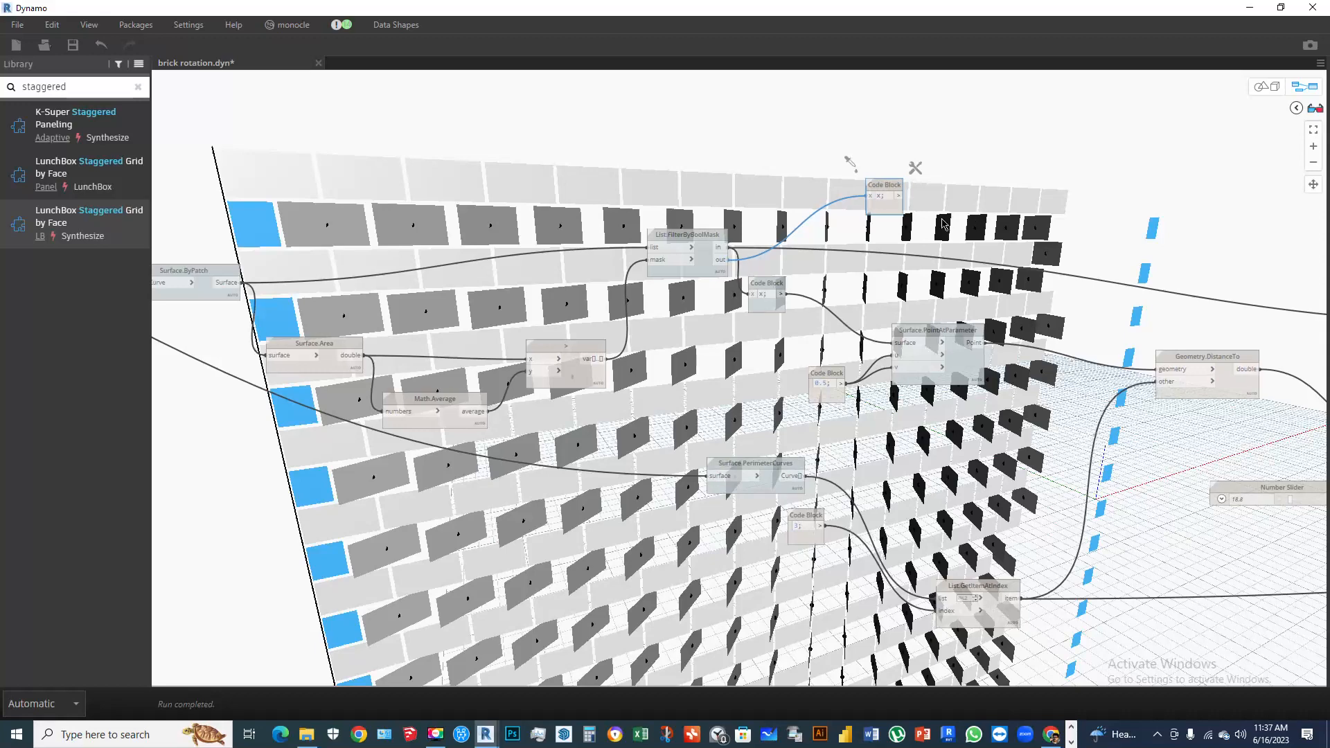
Move the code block holding the first filter's rejected panels to just above the second List.TakeEveryNthItem node
{"action": "scroll", "coordinate": [490, 267], "scroll_direction": "down", "scroll_amount": 5}
{"action": "left_click_drag", "start_coordinate": [491, 267], "coordinate": [1131, 143]}
{"action": "middle_click_drag", "start_coordinate": [1129, 247], "coordinate": [513, 326]}
{"action": "scroll", "coordinate": [490, 253], "scroll_direction": "down", "scroll_amount": 4}
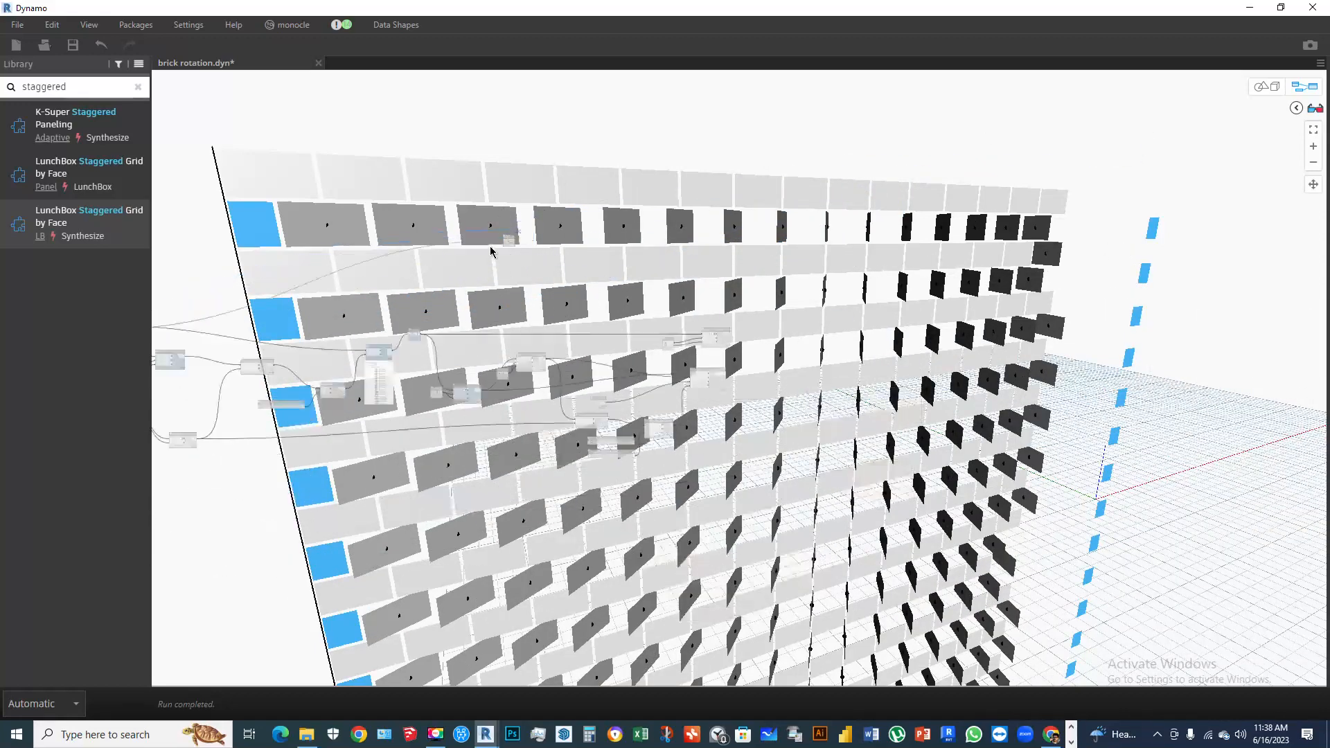
{"action": "scroll", "coordinate": [498, 235], "scroll_direction": "up", "scroll_amount": 4}
{"action": "left_click_drag", "start_coordinate": [511, 235], "coordinate": [962, 390]}
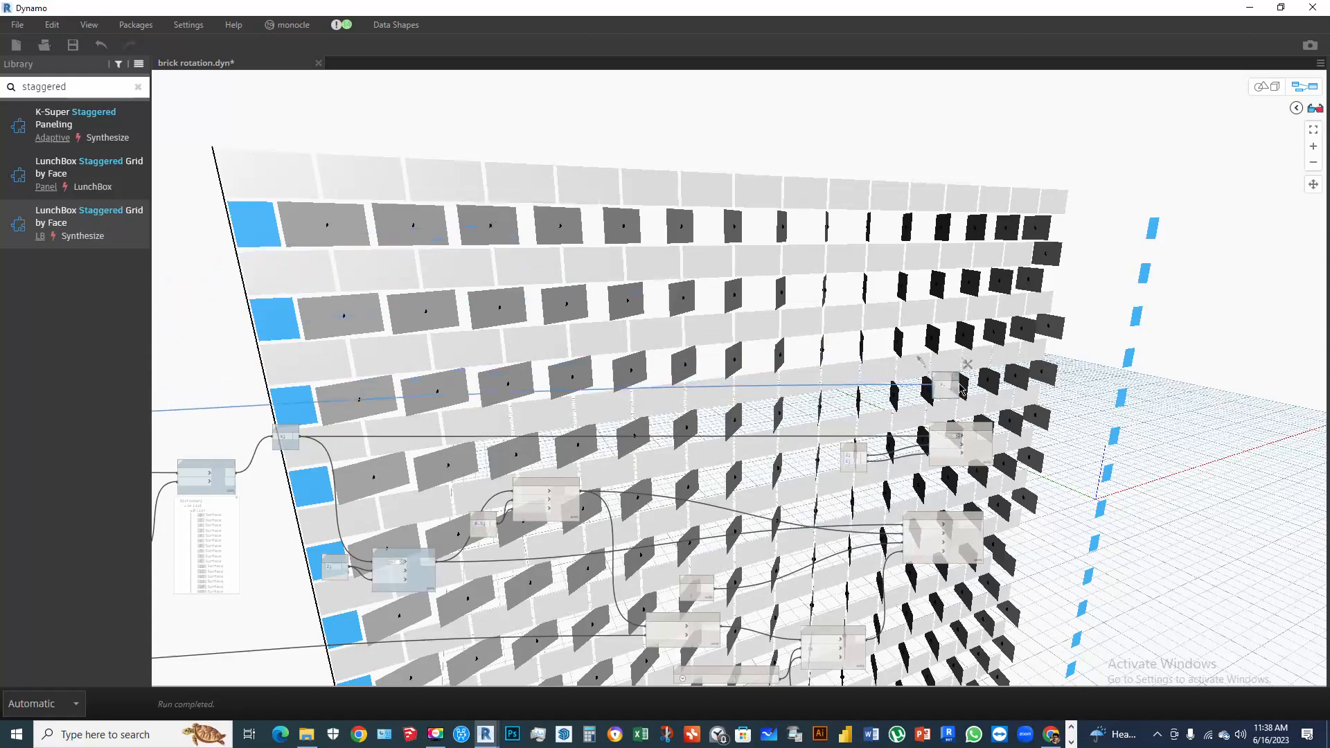
Duplicate the x; code block and place the copy above the original
{"action": "scroll", "coordinate": [876, 357], "scroll_direction": "up", "scroll_amount": 3}
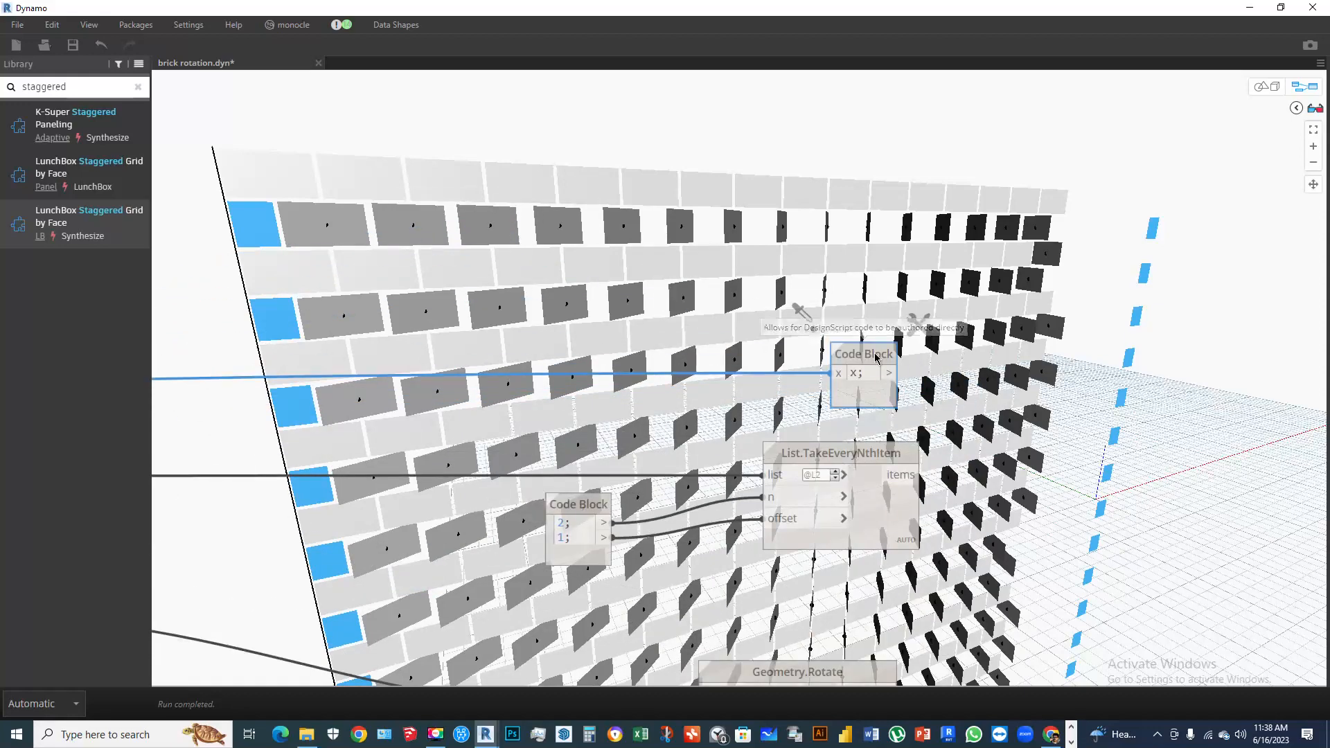
{"action": "key", "text": "ctrl+c"}
{"action": "key", "text": "ctrl+v"}
{"action": "left_click_drag", "start_coordinate": [989, 412], "coordinate": [920, 242]}
Wire the out output of the second List.FilterByBoolMask into the duplicated x; code block, replacing its existing input
{"action": "scroll", "coordinate": [1001, 207], "scroll_direction": "down", "scroll_amount": 5}
{"action": "middle_click_drag", "start_coordinate": [819, 253], "coordinate": [1070, 243]}
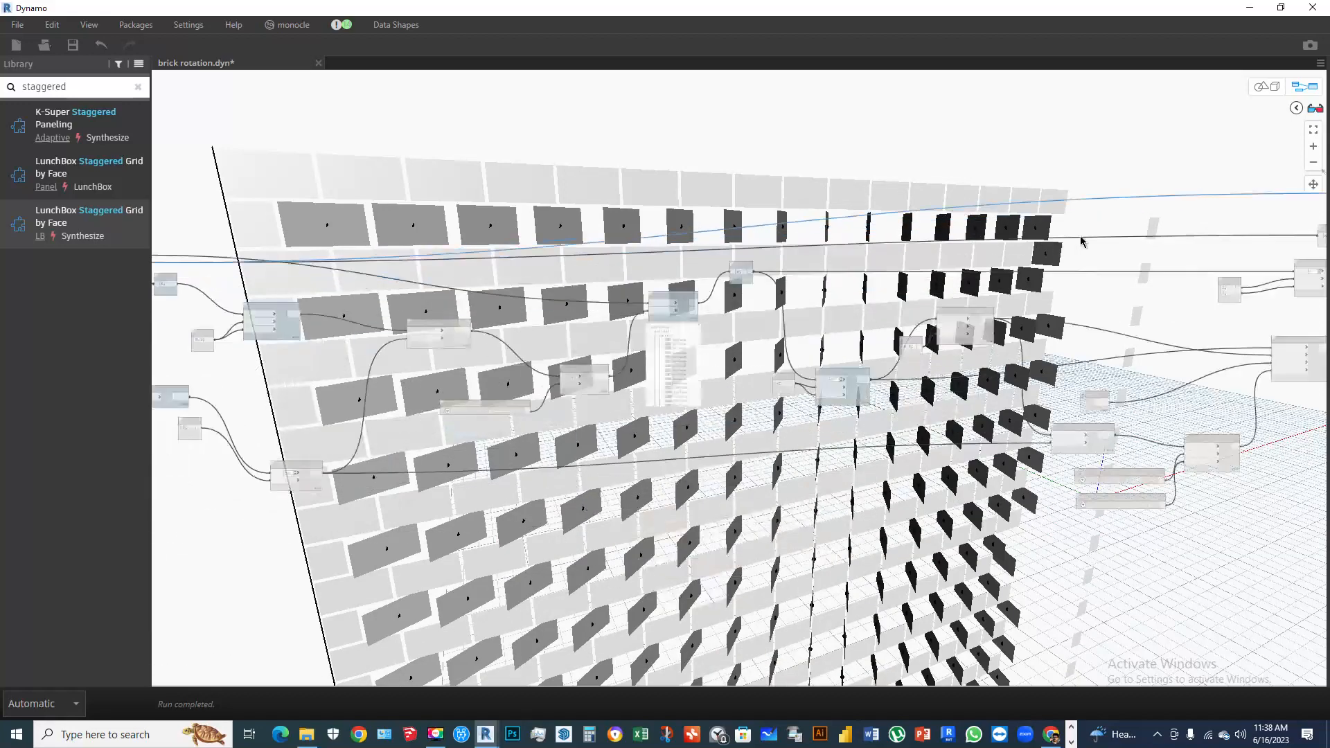
{"action": "scroll", "coordinate": [631, 331], "scroll_direction": "up", "scroll_amount": 4}
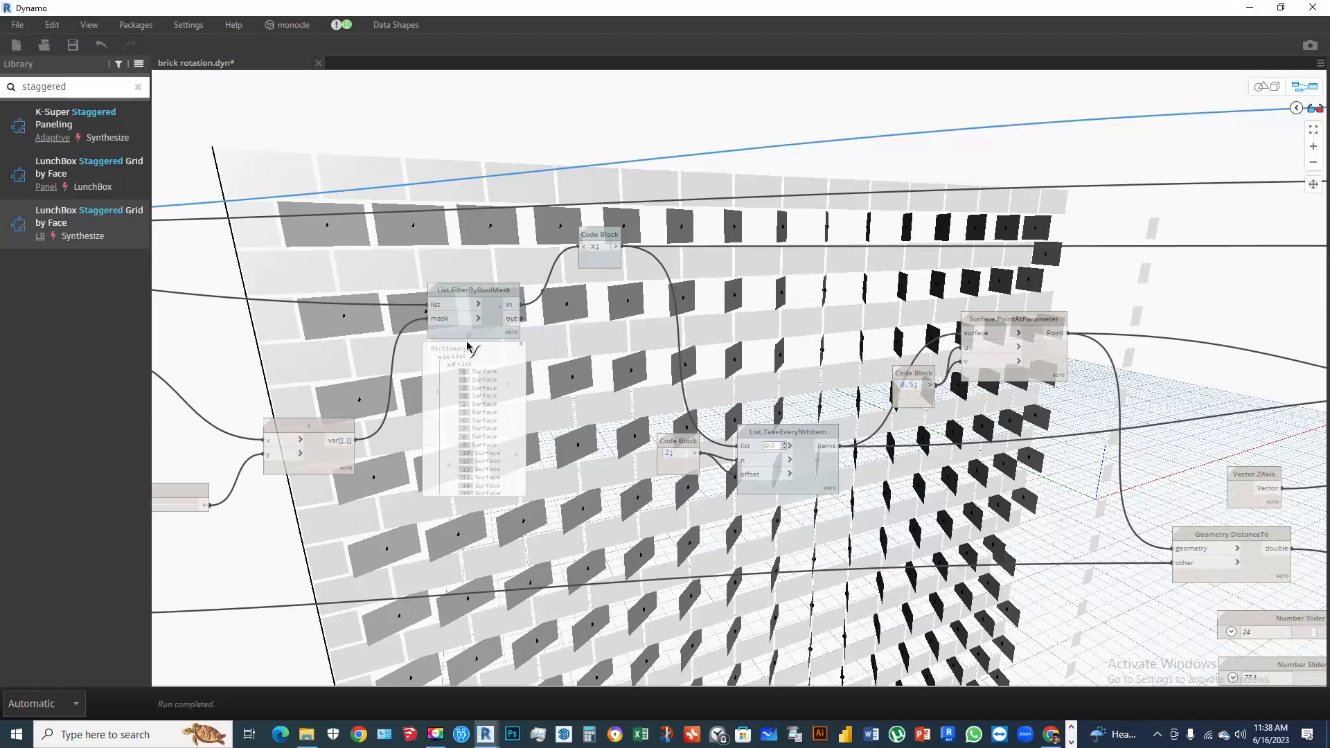
{"action": "scroll", "coordinate": [468, 345], "scroll_direction": "up", "scroll_amount": 3}
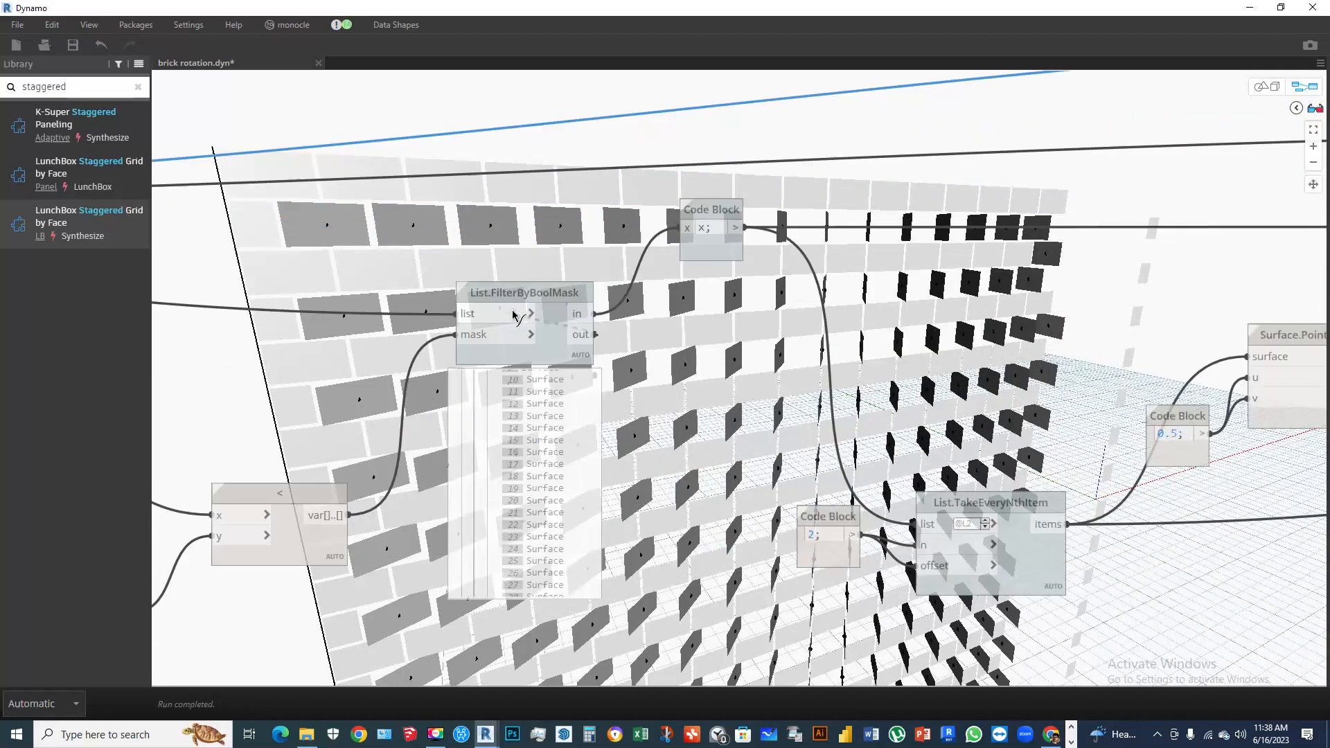
{"action": "scroll", "coordinate": [514, 316], "scroll_direction": "down", "scroll_amount": 6}
{"action": "scroll", "coordinate": [1232, 195], "scroll_direction": "up", "scroll_amount": 6}
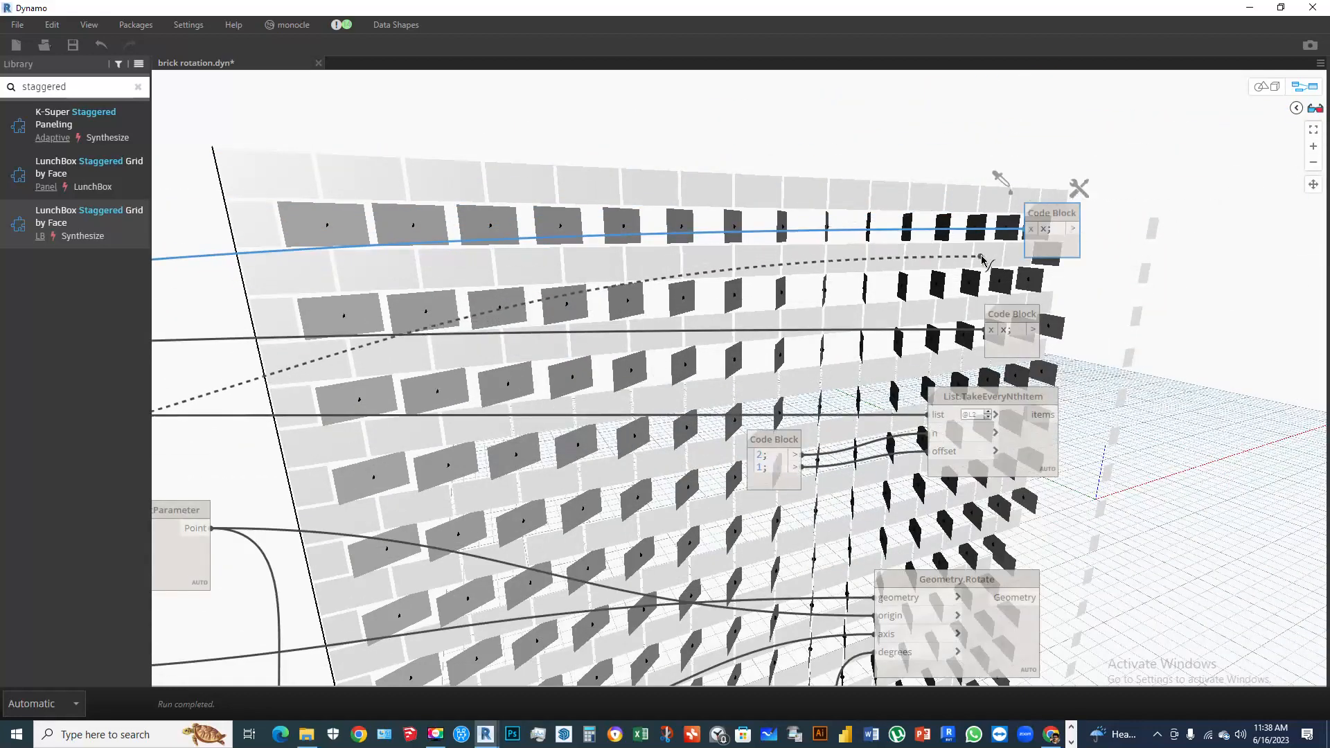
{"action": "left_click", "coordinate": [1031, 228]}
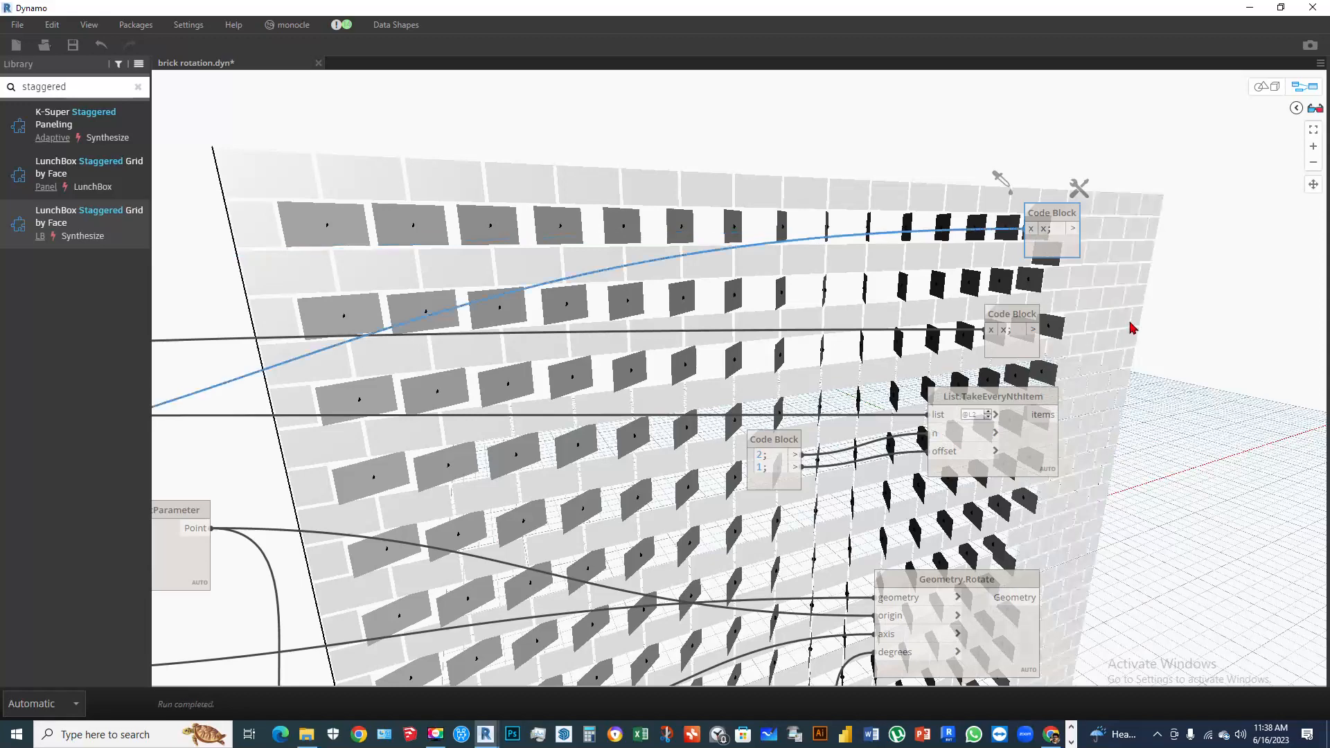
{"action": "scroll", "coordinate": [817, 226], "scroll_direction": "down", "scroll_amount": 2}
{"action": "scroll", "coordinate": [1095, 231], "scroll_direction": "down", "scroll_amount": 2}
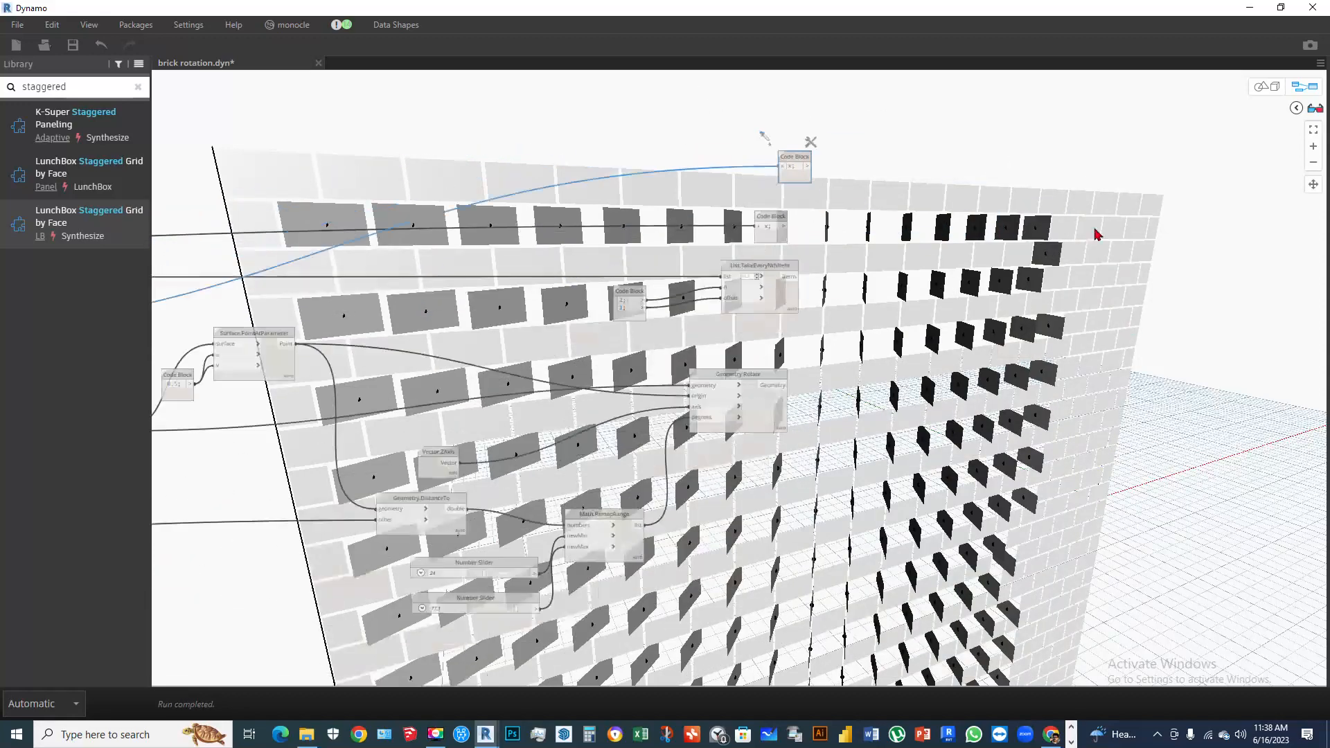
Inspect the rotated brick panels in the 3D geometry view from near and far, then return to the graph
{"action": "left_click", "coordinate": [1278, 85]}
{"action": "scroll", "coordinate": [843, 409], "scroll_direction": "down", "scroll_amount": 5}
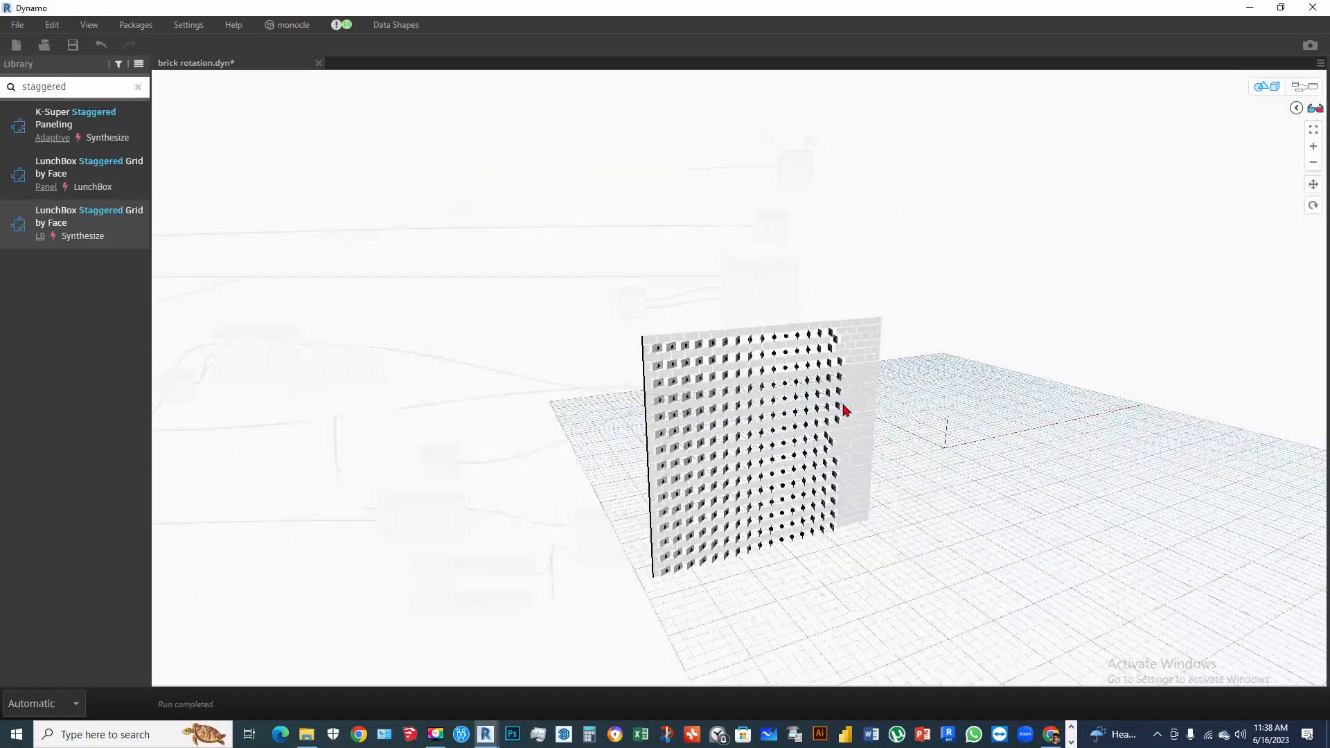
{"action": "scroll", "coordinate": [843, 471], "scroll_direction": "up", "scroll_amount": 2}
{"action": "scroll", "coordinate": [844, 471], "scroll_direction": "up", "scroll_amount": 2}
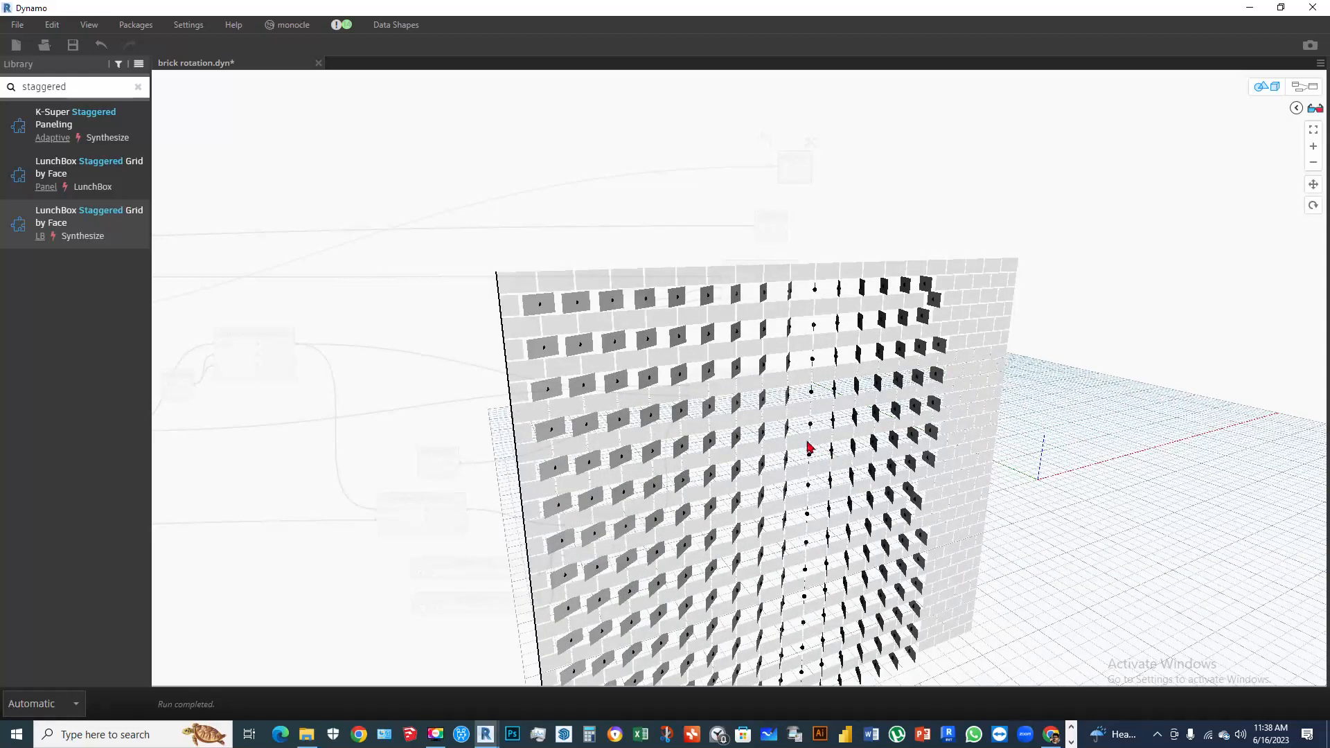
{"action": "scroll", "coordinate": [825, 367], "scroll_direction": "down", "scroll_amount": 2}
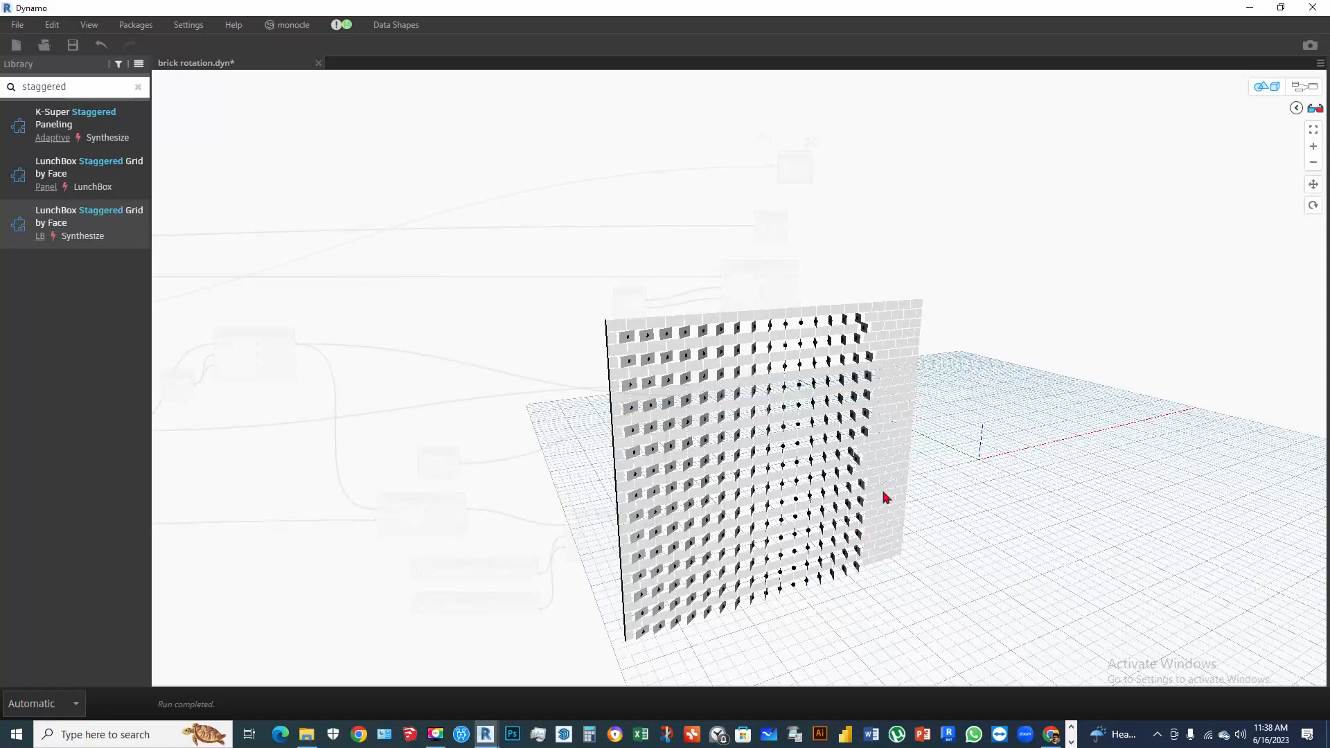
{"action": "left_click", "coordinate": [1272, 94]}
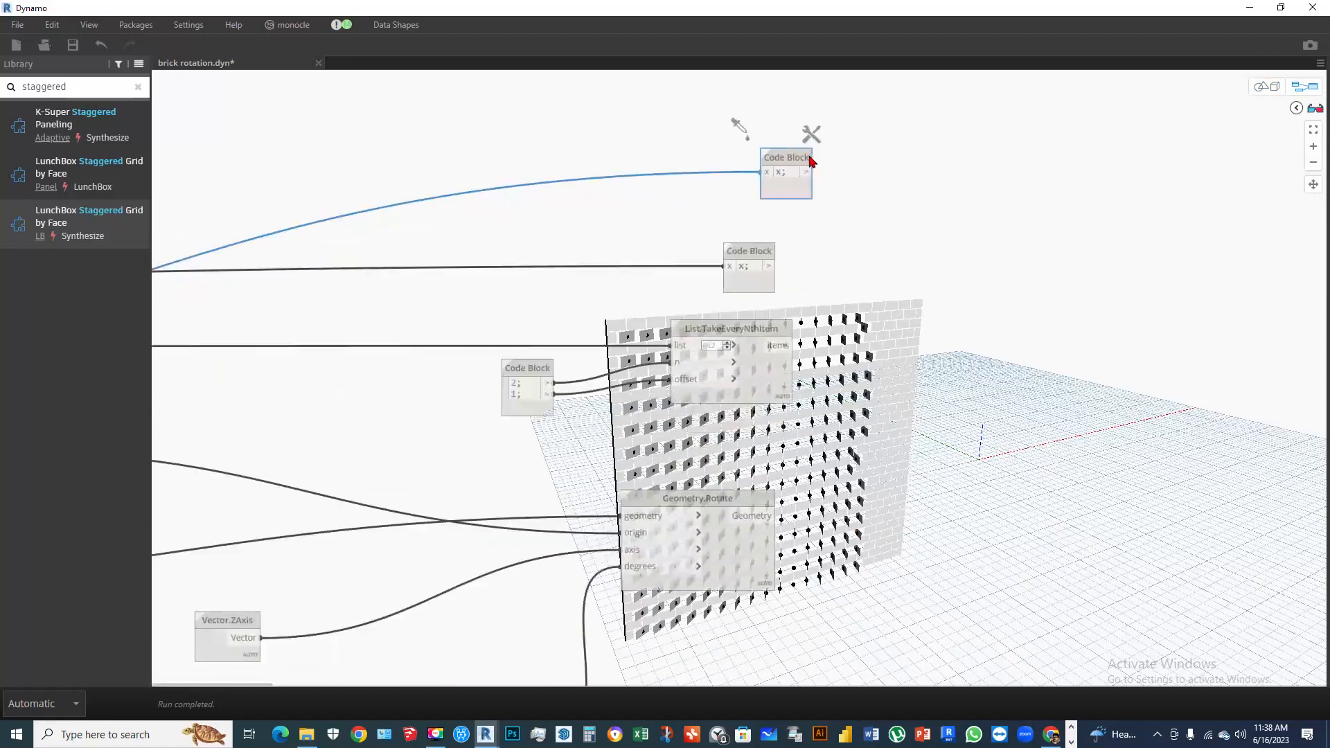
Move the upper x; code block so it lines up above the other x; code block
{"action": "left_click_drag", "start_coordinate": [771, 159], "coordinate": [753, 163]}
{"action": "scroll", "coordinate": [740, 302], "scroll_direction": "down", "scroll_amount": 5}
{"action": "scroll", "coordinate": [944, 242], "scroll_direction": "up", "scroll_amount": 6}
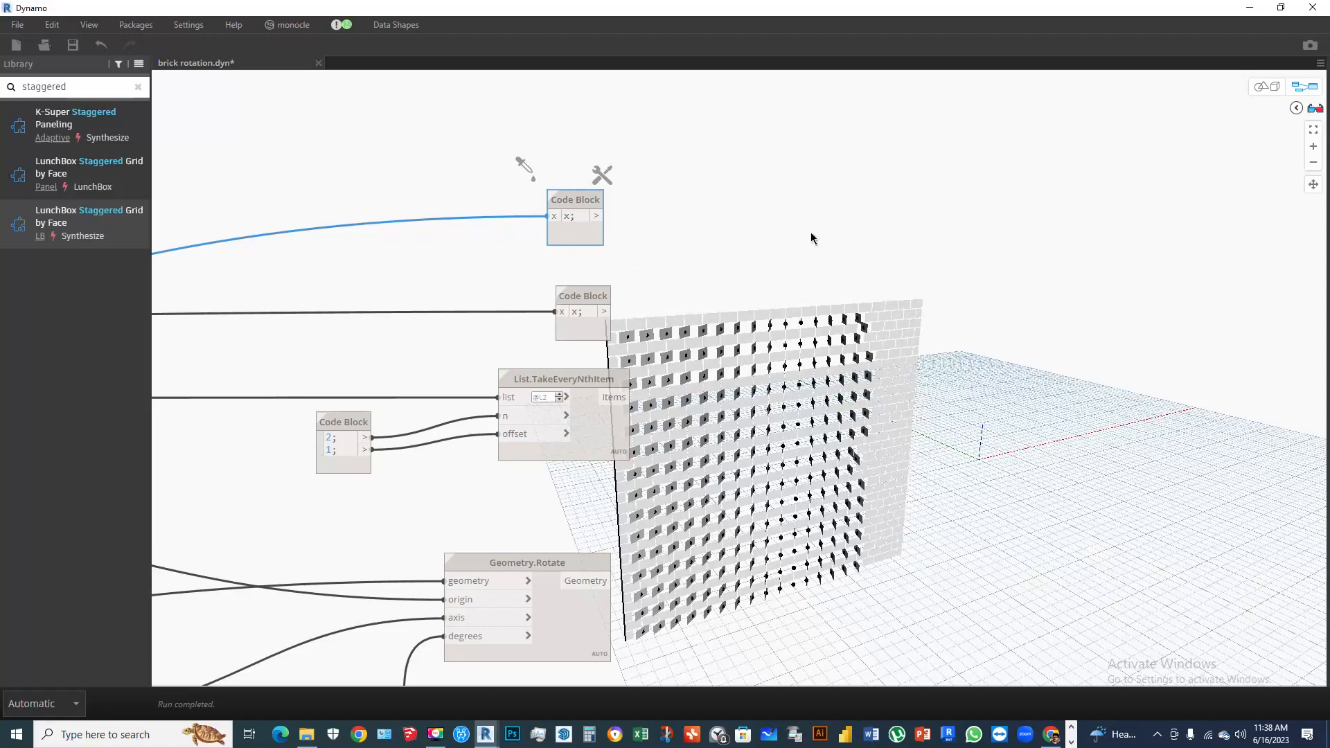
Search the nodes for list and add a List Create node beside the code blocks
{"action": "key", "text": "alt+Tab"}
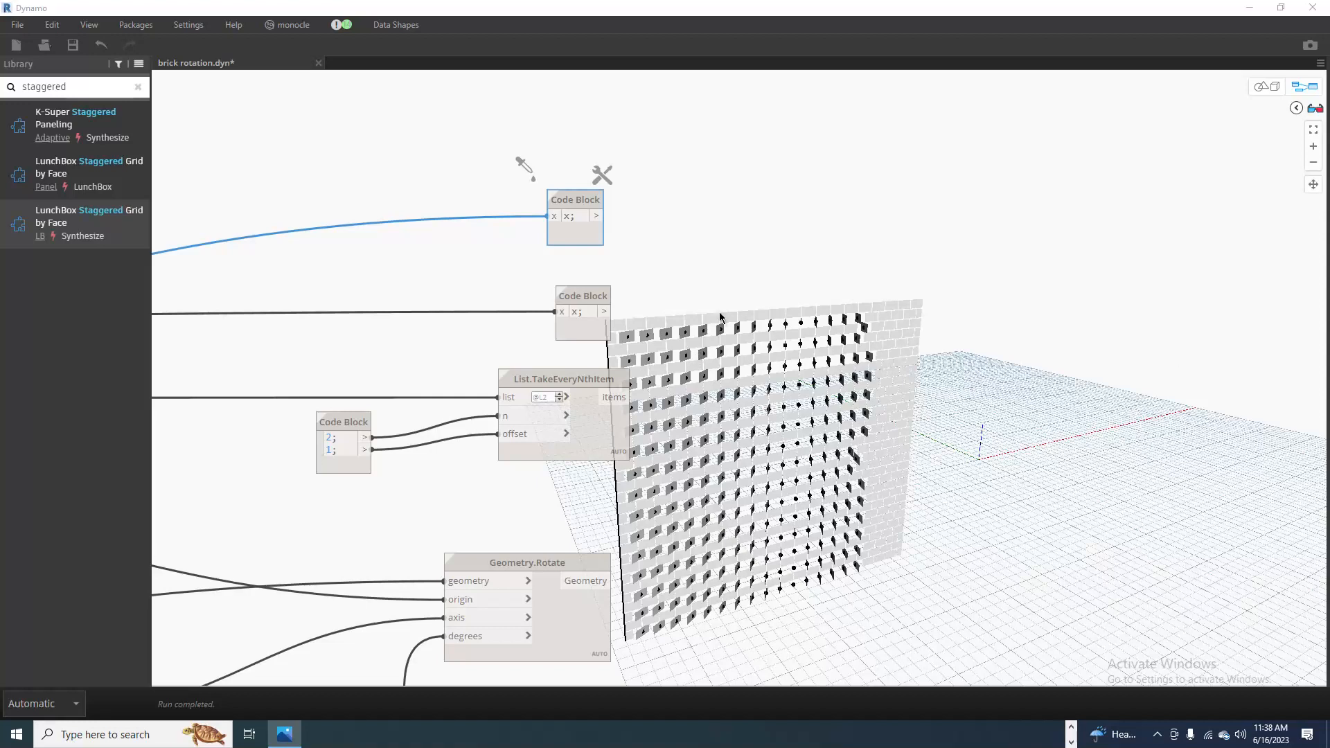
{"action": "right_click", "coordinate": [721, 202]}
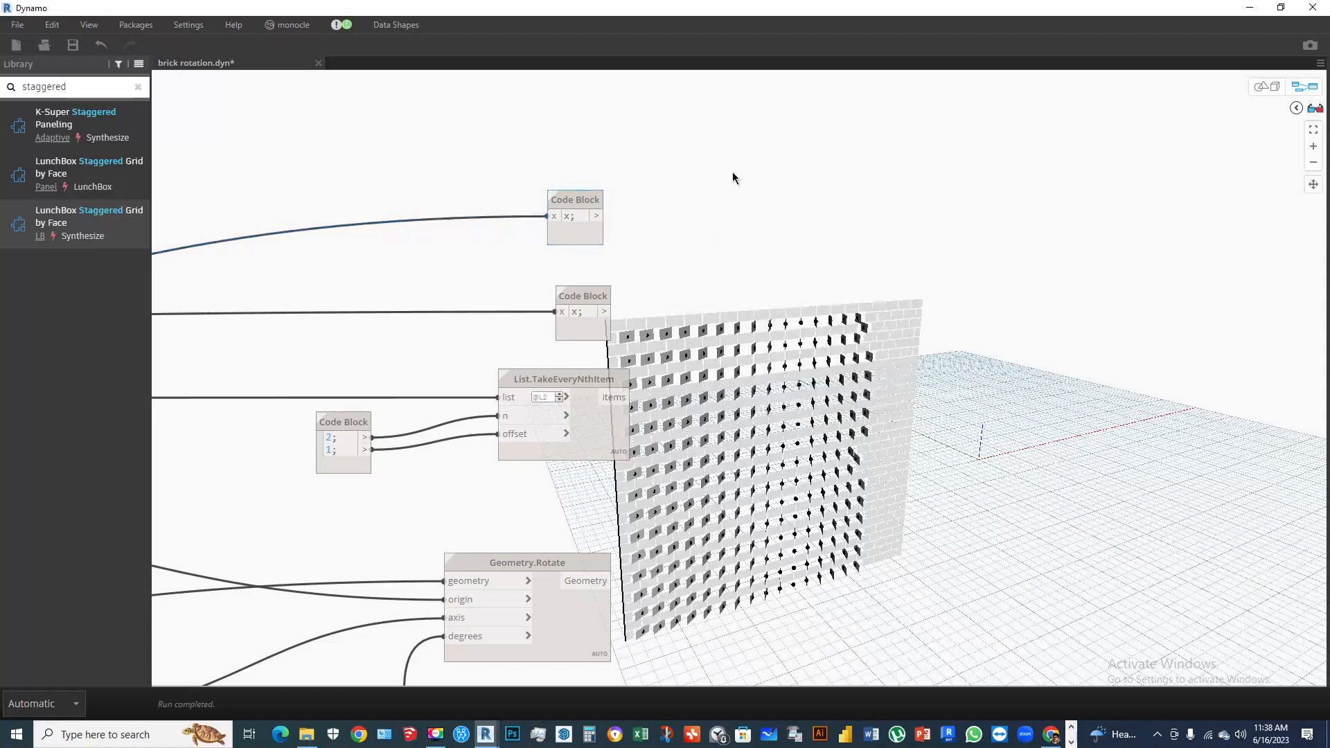
{"action": "right_click", "coordinate": [743, 244]}
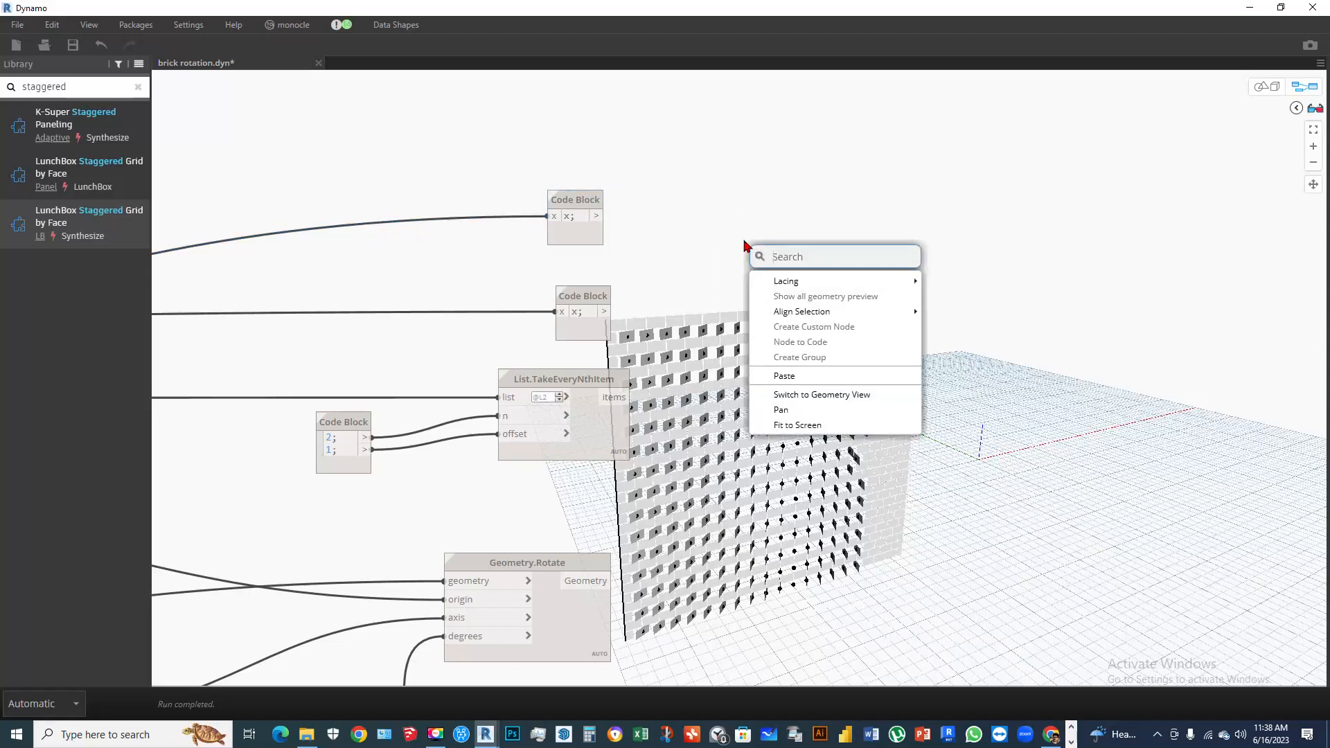
{"action": "type", "text": "lis"}
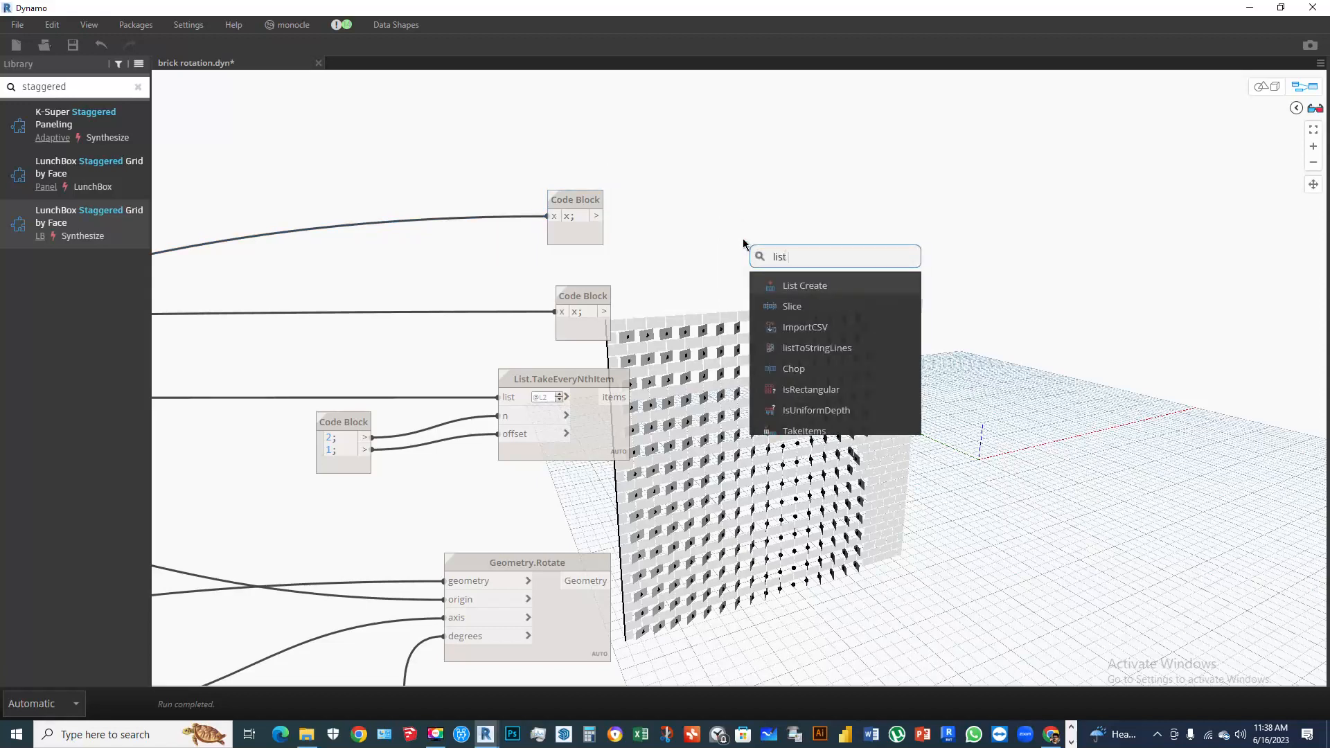
{"action": "type", "text": "t"}
{"action": "left_click", "coordinate": [826, 288]}
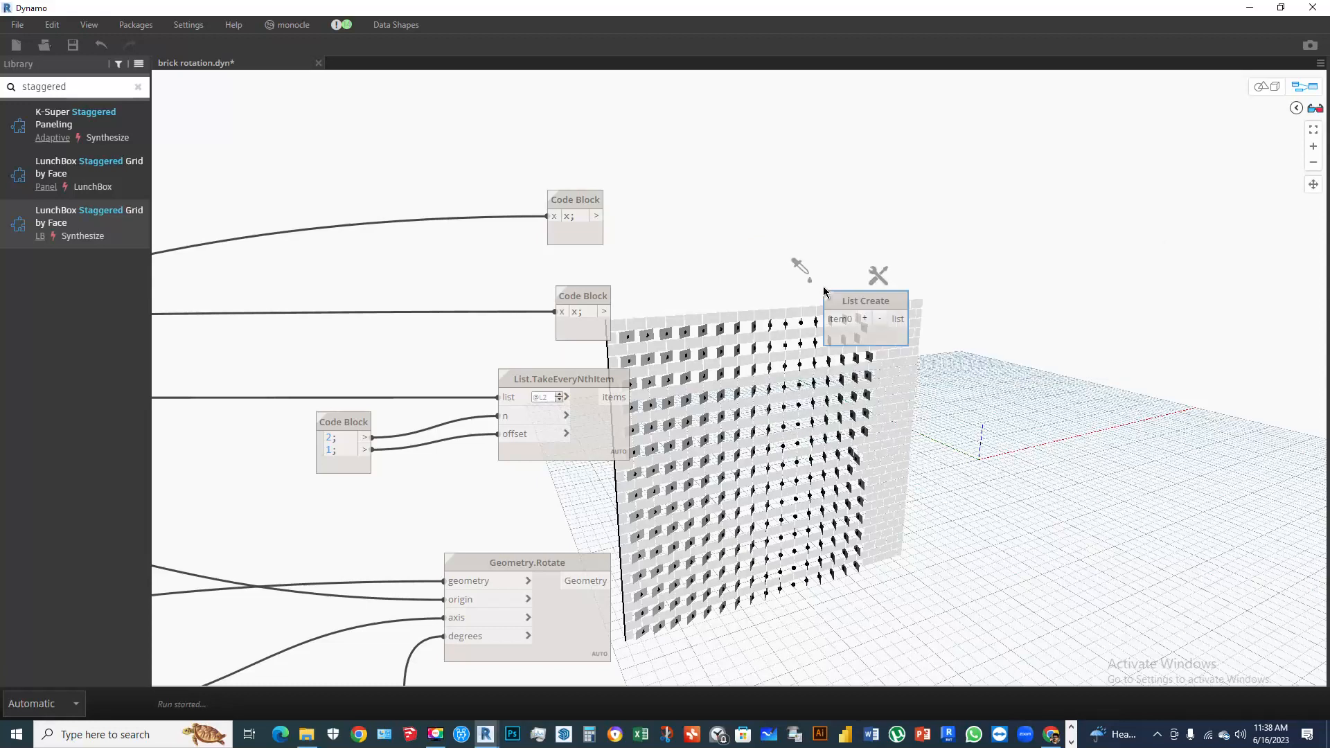
Wire the upper x; code block into item0 of List Create, move the node up and extend it to four inputs
{"action": "mouse_move", "coordinate": [595, 220]}
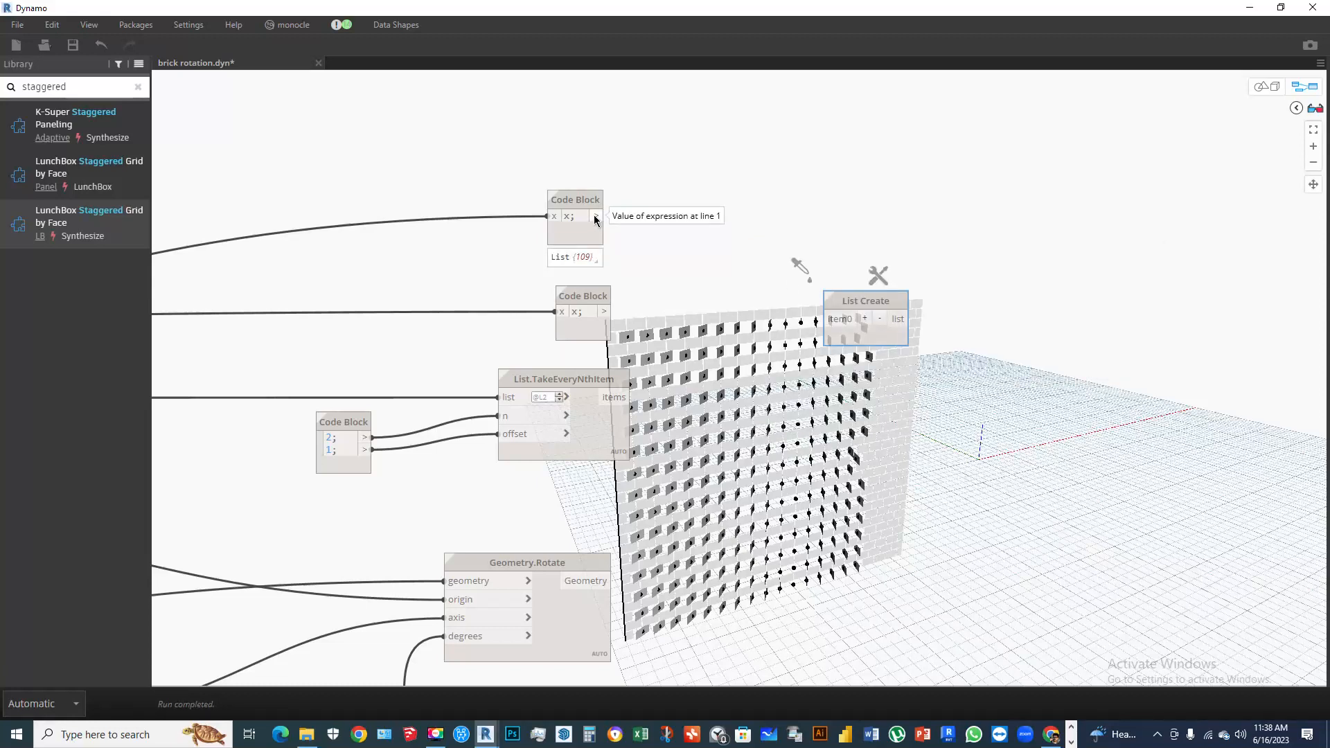
{"action": "left_click", "coordinate": [594, 217]}
{"action": "left_click", "coordinate": [827, 318]}
{"action": "left_click_drag", "start_coordinate": [848, 302], "coordinate": [823, 151]}
{"action": "left_click", "coordinate": [840, 169]}
{"action": "left_click", "coordinate": [839, 168]}
{"action": "left_click", "coordinate": [840, 169]}
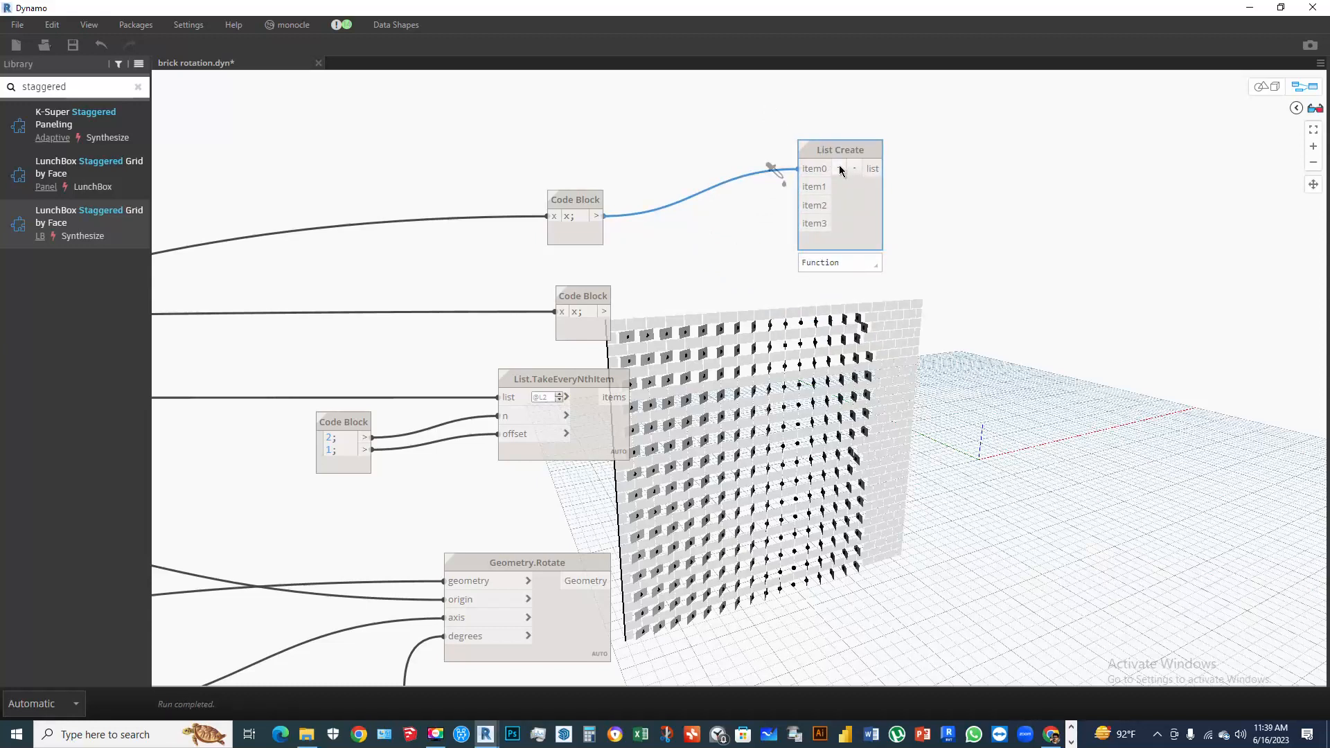
Wire the lower x; code block, the List.TakeEveryNthItem items and the Geometry.Rotate output into item1, item2 and item3 of List Create
{"action": "left_click", "coordinate": [604, 311]}
{"action": "left_click", "coordinate": [798, 187]}
{"action": "left_click", "coordinate": [628, 397]}
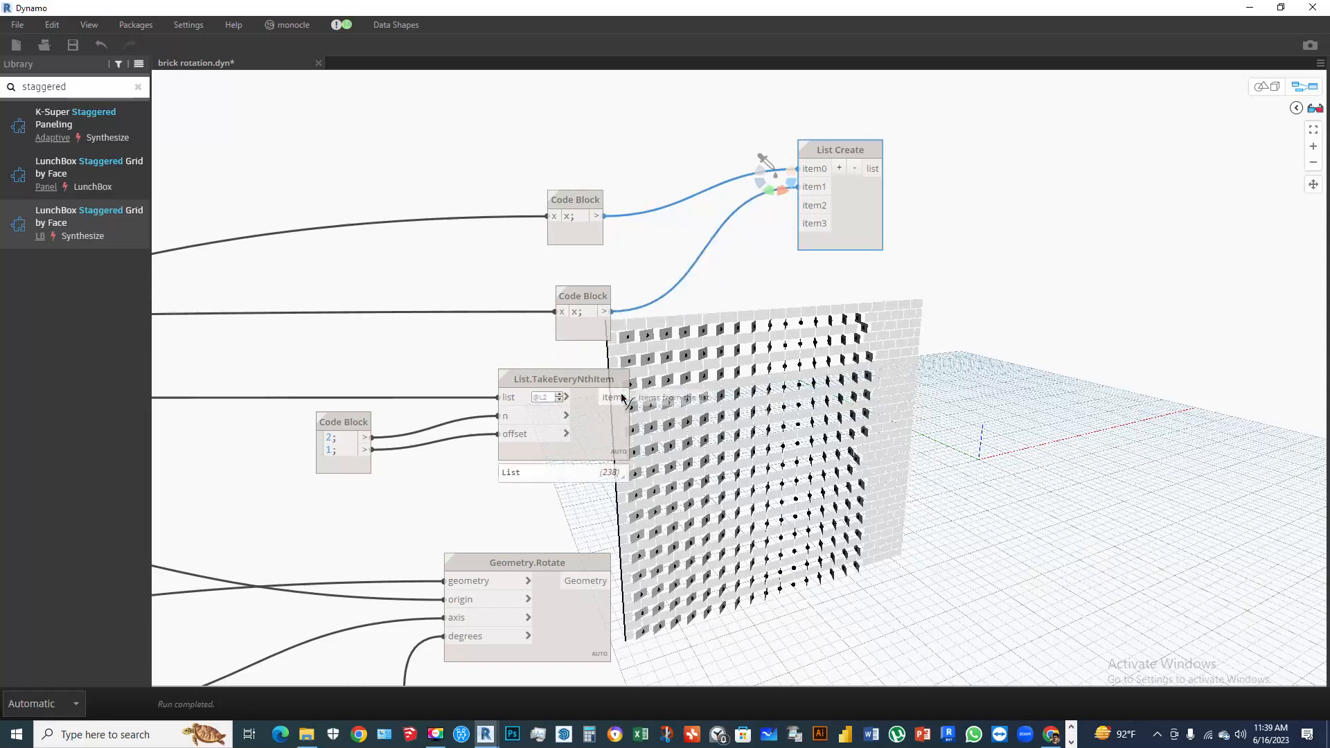
{"action": "left_click", "coordinate": [799, 206]}
{"action": "left_click", "coordinate": [611, 581]}
{"action": "left_click", "coordinate": [798, 224]}
Select the List Create node and examine its highlighted panels against the whole graph
{"action": "left_click", "coordinate": [1028, 229]}
{"action": "left_click", "coordinate": [859, 196]}
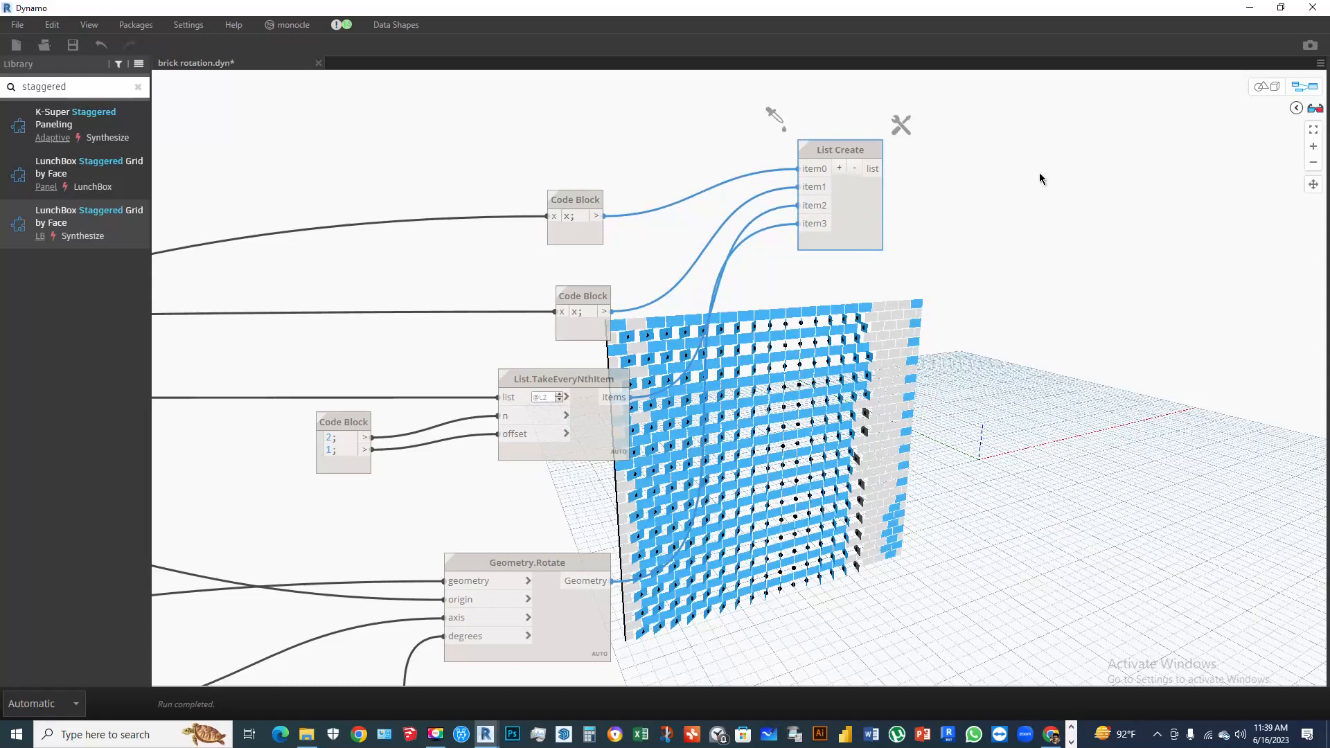
{"action": "scroll", "coordinate": [1039, 172], "scroll_direction": "down", "scroll_amount": 5}
{"action": "scroll", "coordinate": [912, 215], "scroll_direction": "down", "scroll_amount": 4}
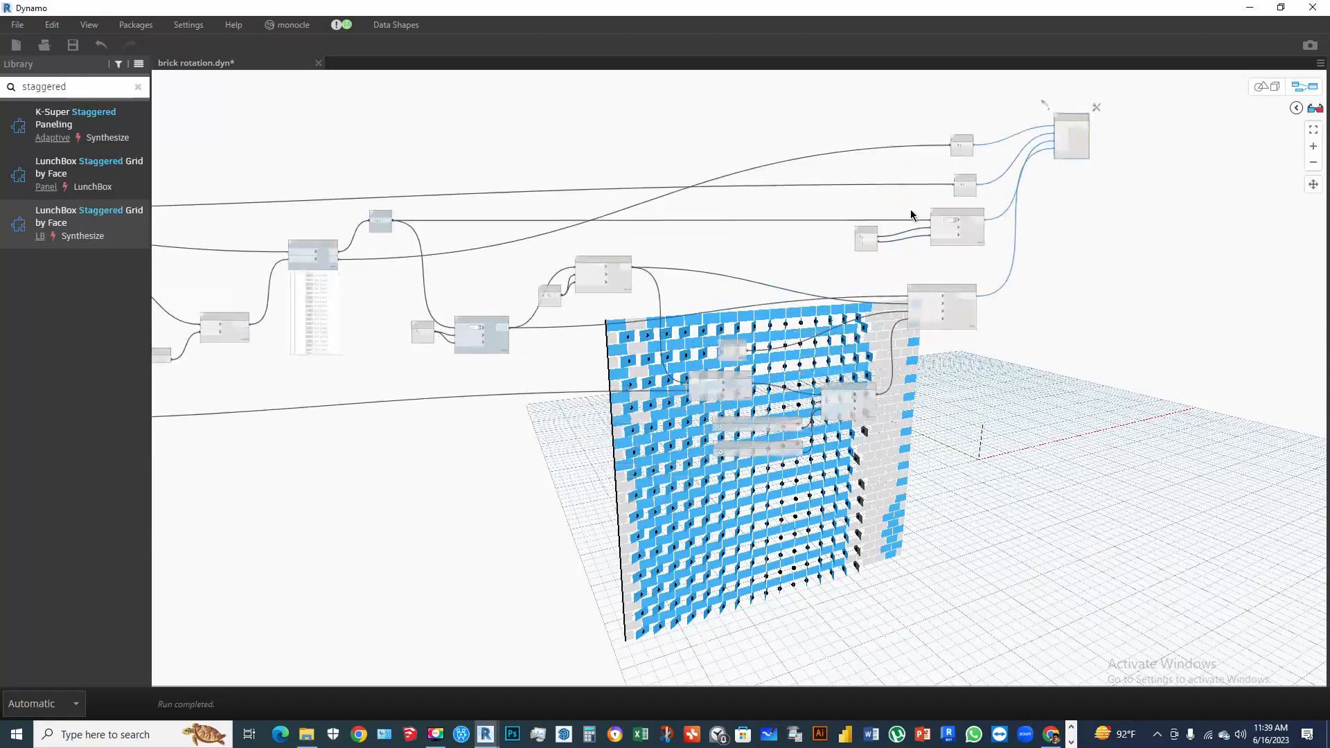
{"action": "scroll", "coordinate": [970, 201], "scroll_direction": "up", "scroll_amount": 5}
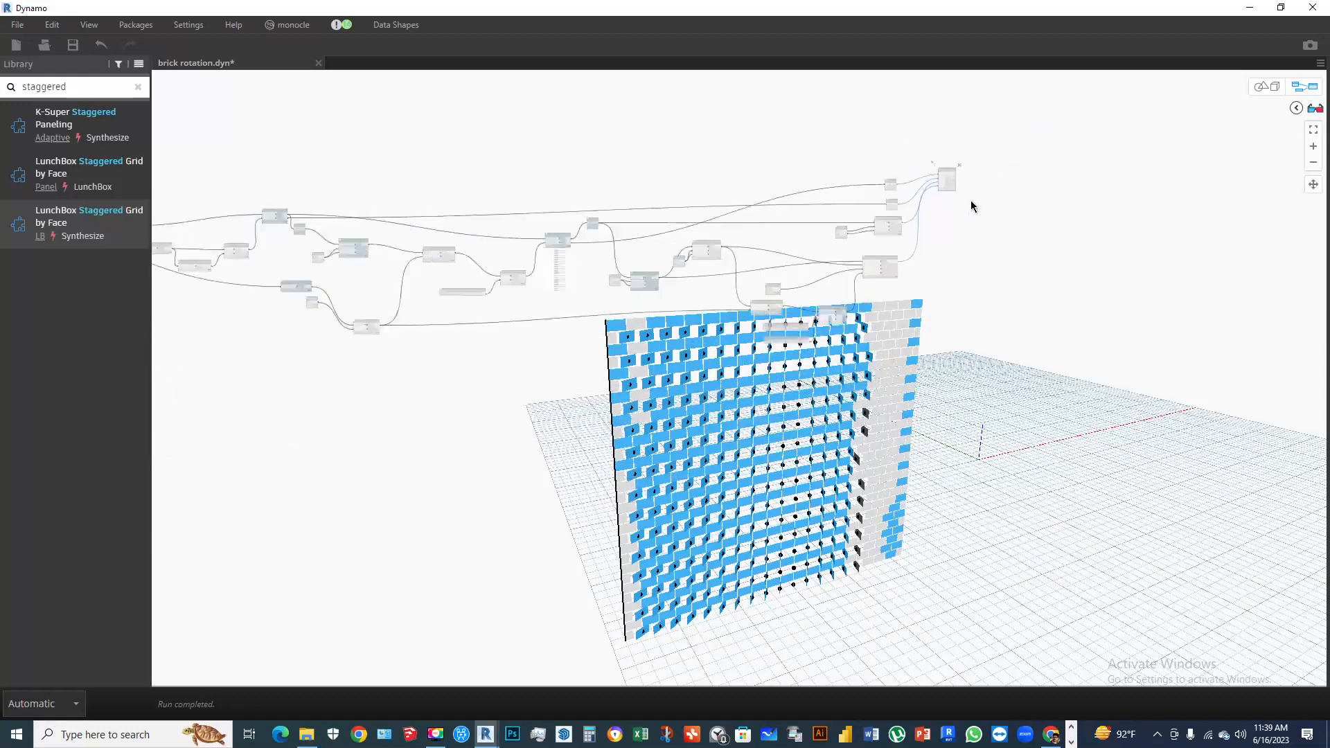
{"action": "scroll", "coordinate": [959, 206], "scroll_direction": "down", "scroll_amount": 5}
{"action": "scroll", "coordinate": [862, 207], "scroll_direction": "up", "scroll_amount": 6}
{"action": "left_click", "coordinate": [810, 116]}
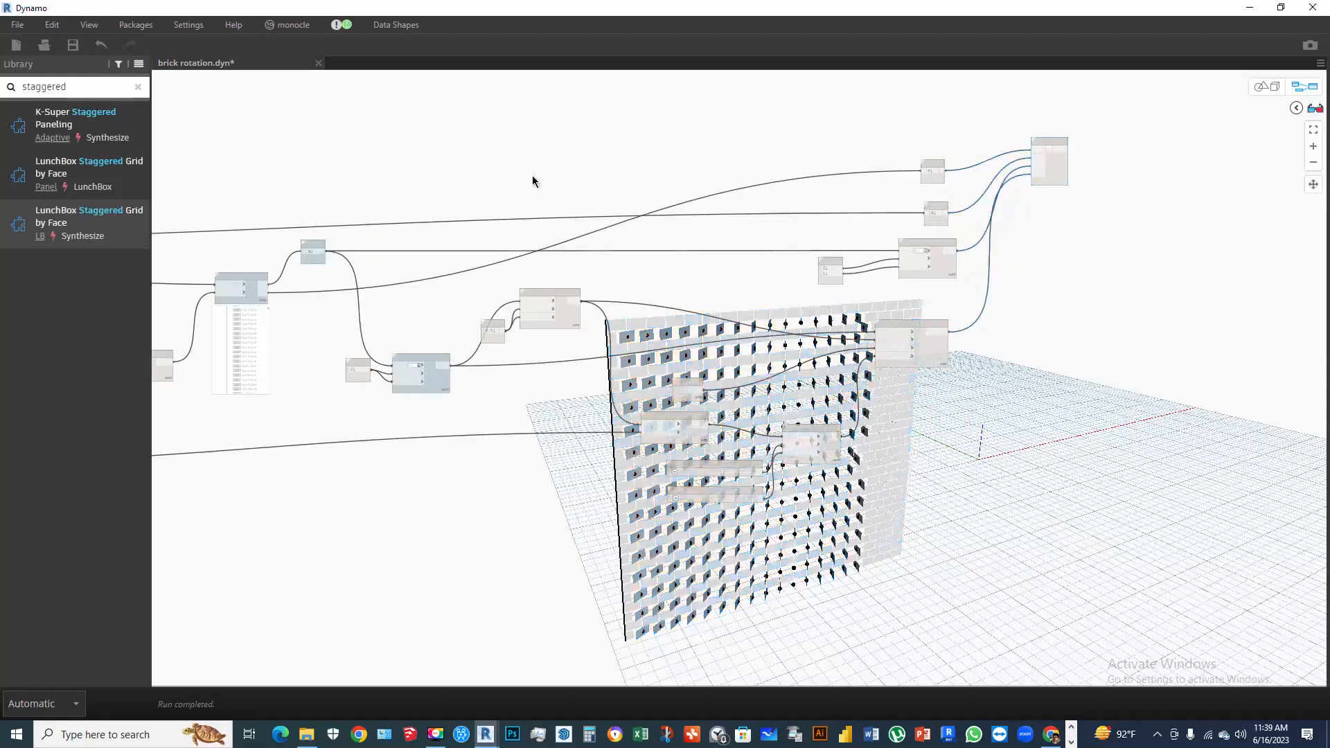
Hide the geometry previews of the filtering, list and rotation nodes that feed List Create
{"action": "scroll", "coordinate": [762, 250], "scroll_direction": "down", "scroll_amount": 4}
{"action": "scroll", "coordinate": [735, 239], "scroll_direction": "down", "scroll_amount": 2}
{"action": "left_click_drag", "start_coordinate": [433, 184], "coordinate": [831, 436]}
{"action": "right_click", "coordinate": [854, 281]}
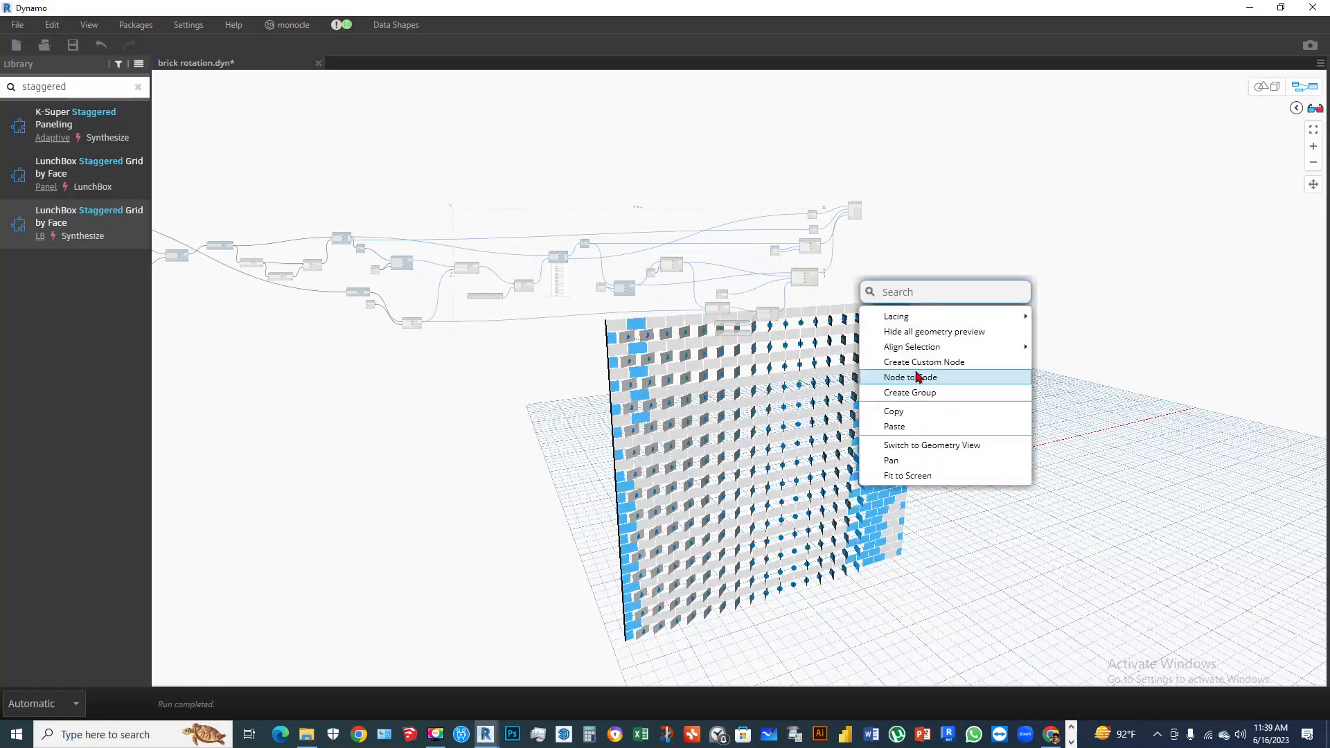
{"action": "left_click", "coordinate": [912, 332]}
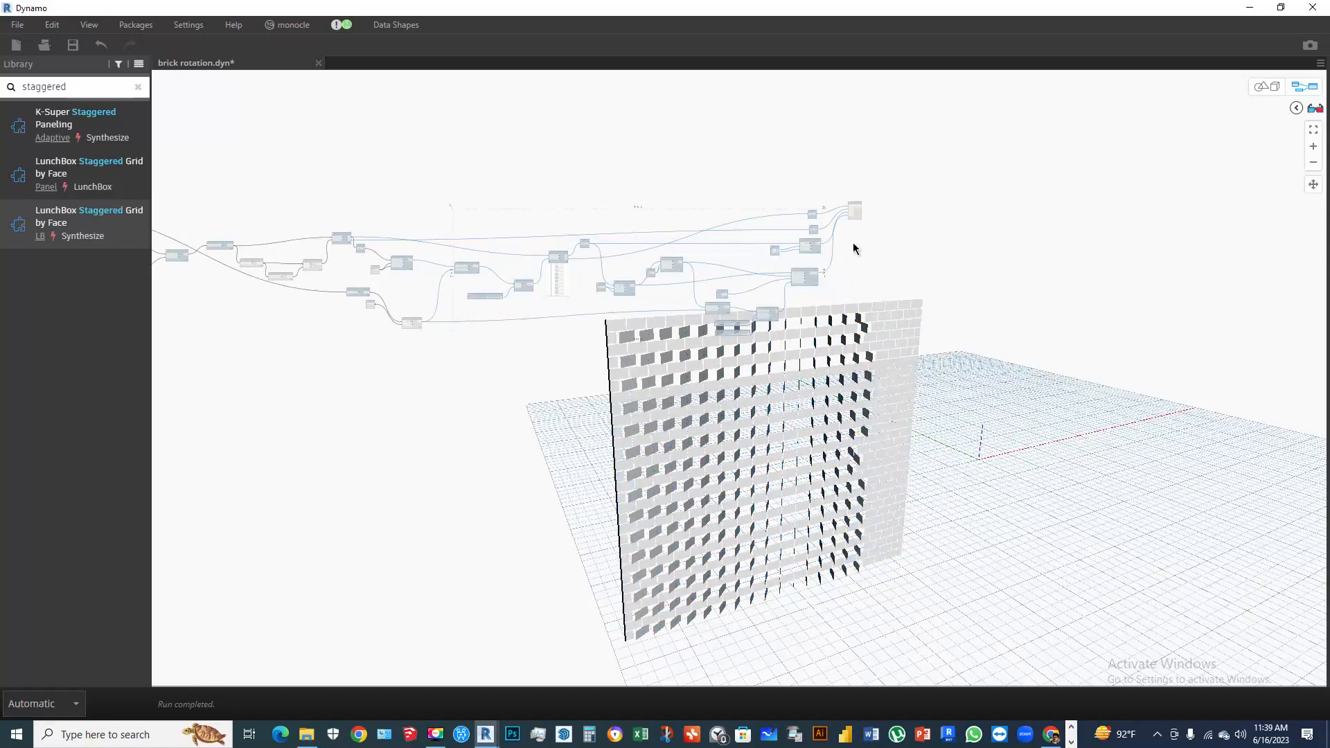
Select List Create and check which brick panels its combined list highlights in the background preview
{"action": "scroll", "coordinate": [857, 229], "scroll_direction": "up", "scroll_amount": 3}
{"action": "left_click", "coordinate": [874, 197]}
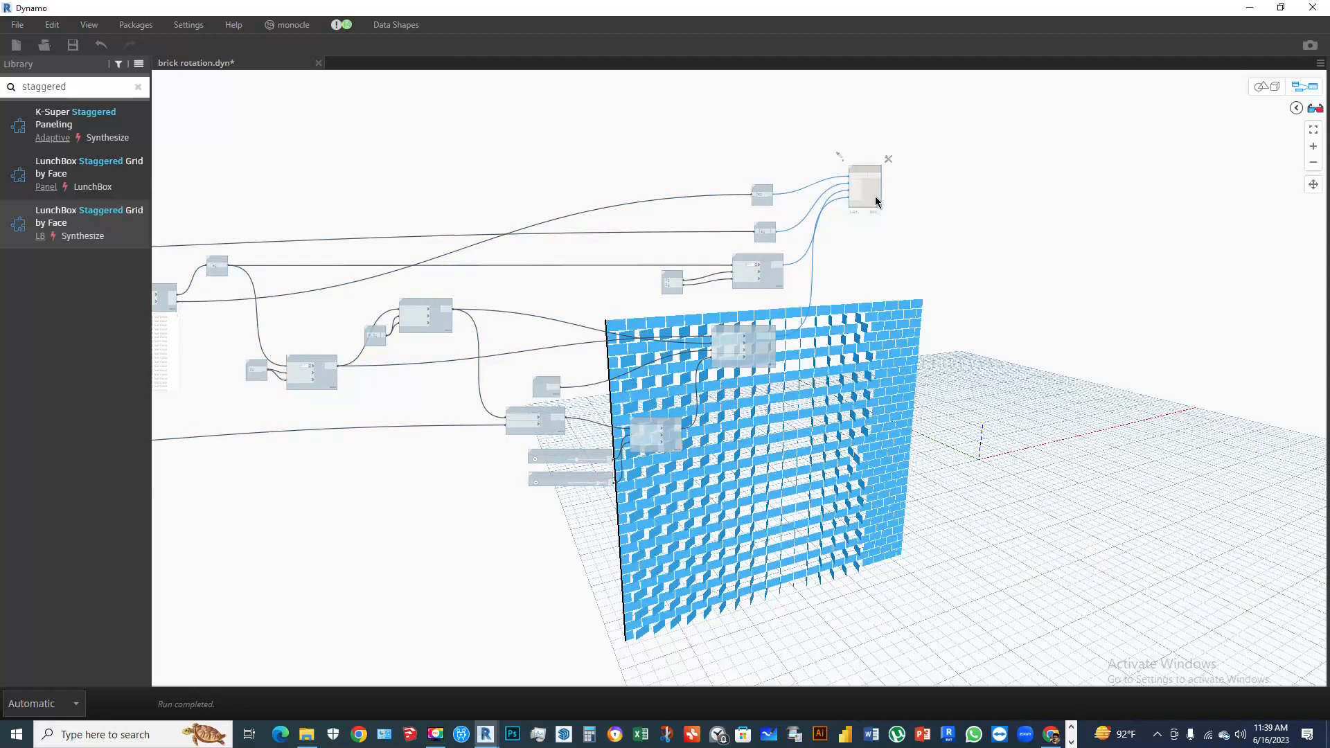
{"action": "left_click", "coordinate": [894, 198]}
{"action": "scroll", "coordinate": [876, 193], "scroll_direction": "up", "scroll_amount": 4}
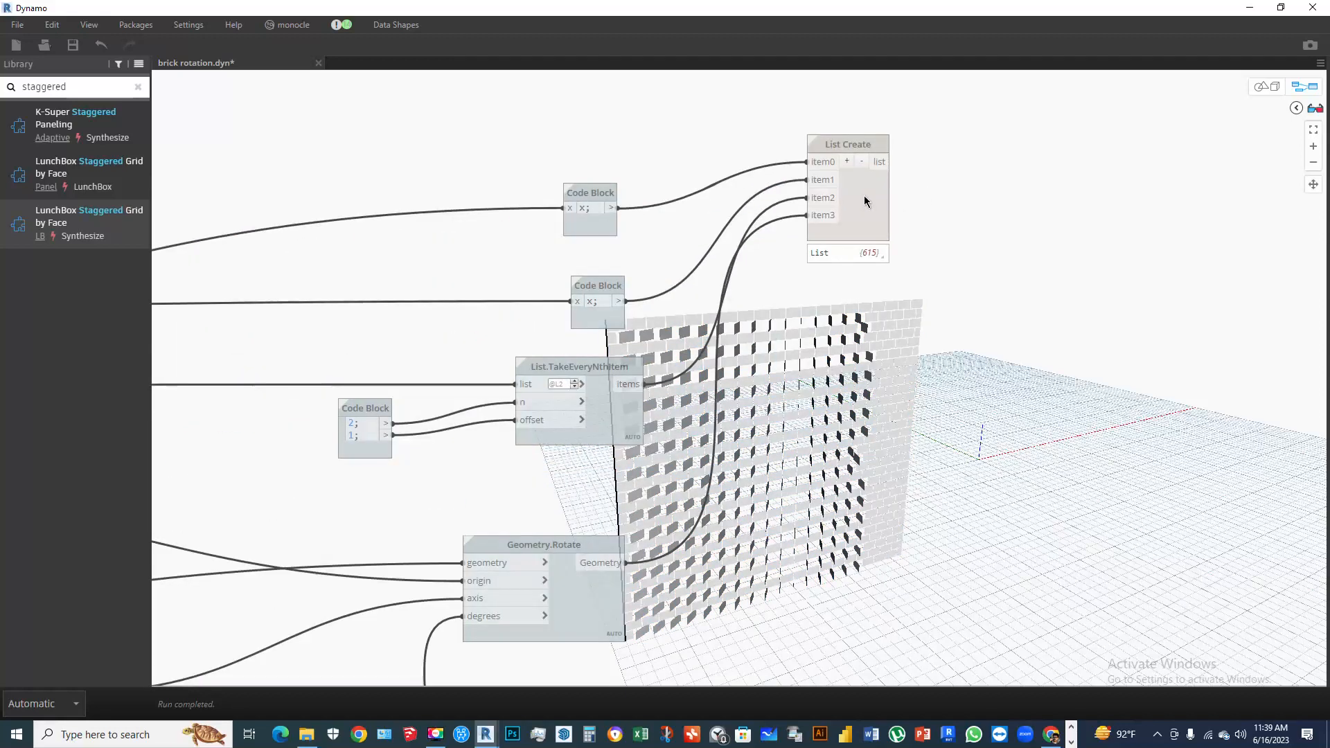
{"action": "left_click", "coordinate": [865, 200]}
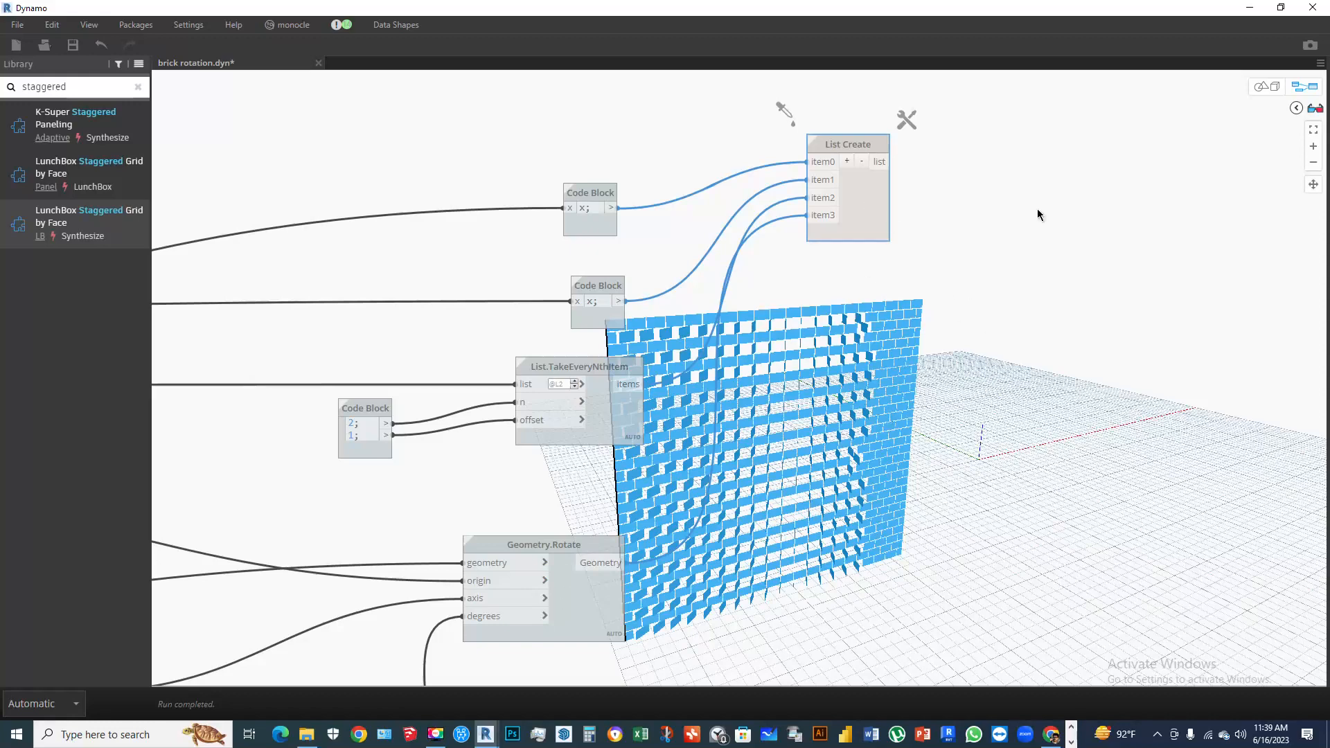
{"action": "middle_click_drag", "start_coordinate": [1025, 209], "coordinate": [977, 210]}
{"action": "scroll", "coordinate": [912, 271], "scroll_direction": "down", "scroll_amount": 5}
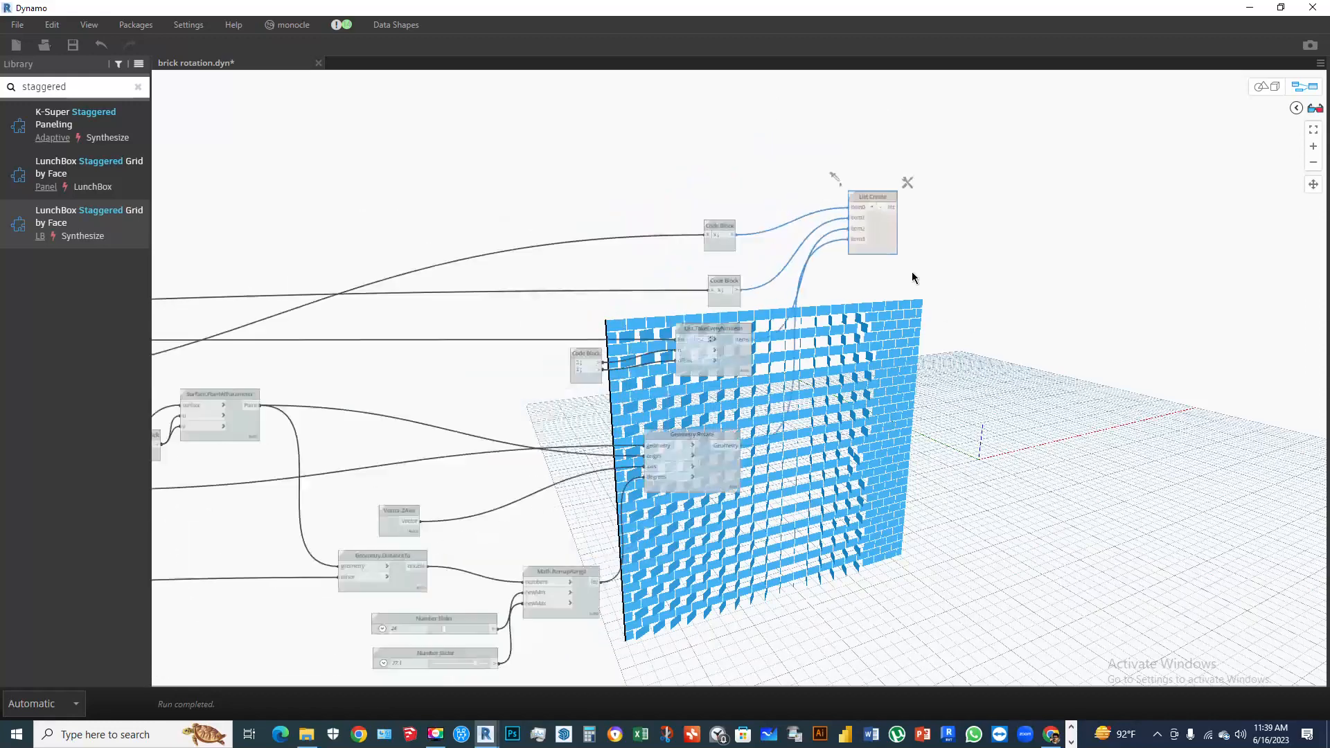
{"action": "middle_click_drag", "start_coordinate": [1207, 188], "coordinate": [471, 490]}
Examine the combined brick wall up close in the 3D geometry view and return to the graph
{"action": "left_click", "coordinate": [1273, 89]}
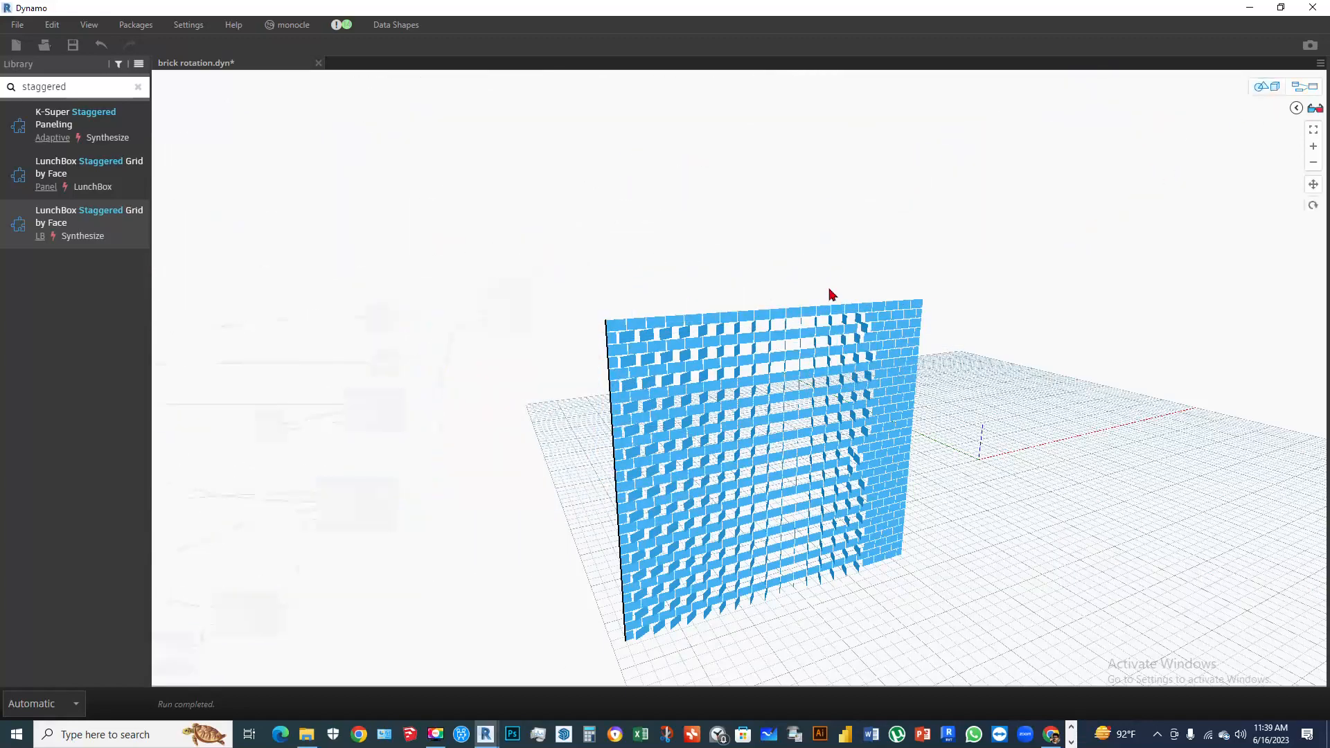
{"action": "scroll", "coordinate": [736, 344], "scroll_direction": "up", "scroll_amount": 6}
{"action": "scroll", "coordinate": [760, 339], "scroll_direction": "down", "scroll_amount": 8}
{"action": "scroll", "coordinate": [786, 388], "scroll_direction": "down", "scroll_amount": 2}
{"action": "scroll", "coordinate": [891, 419], "scroll_direction": "up", "scroll_amount": 8}
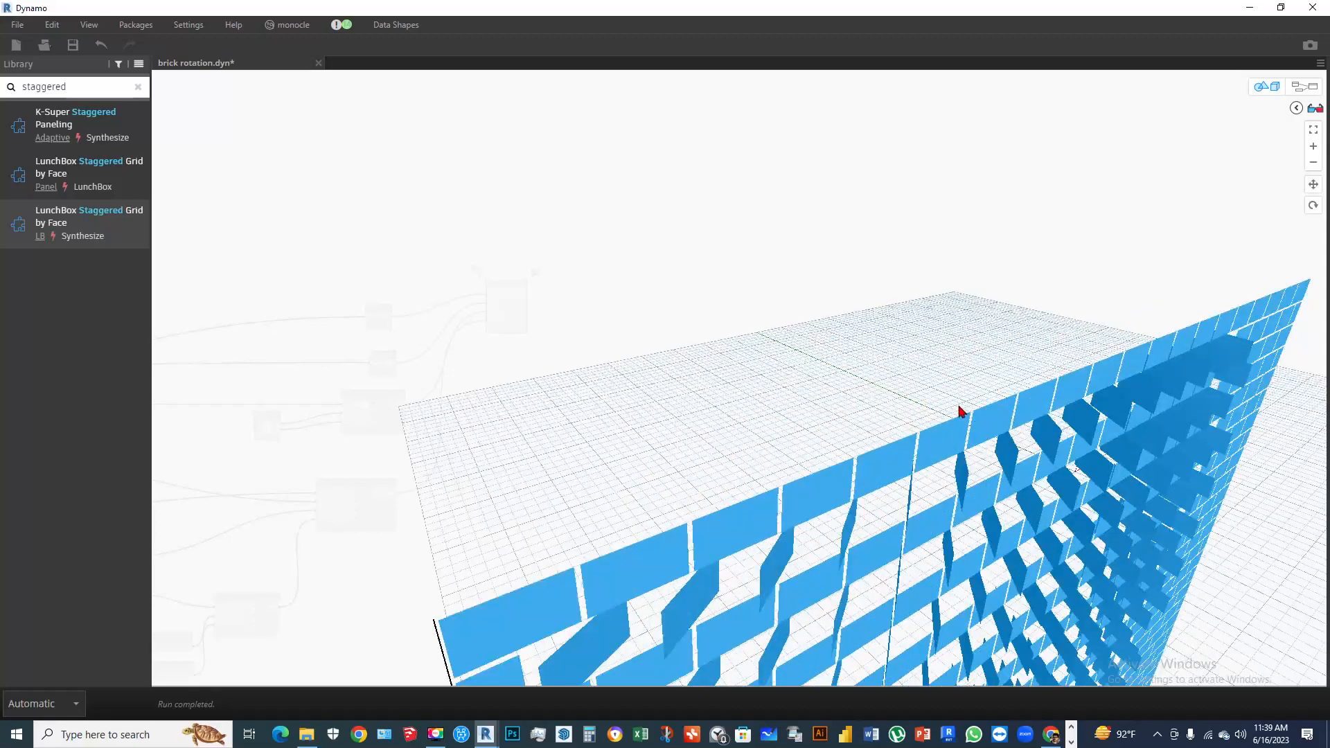
{"action": "middle_click_drag", "start_coordinate": [978, 410], "coordinate": [807, 378]}
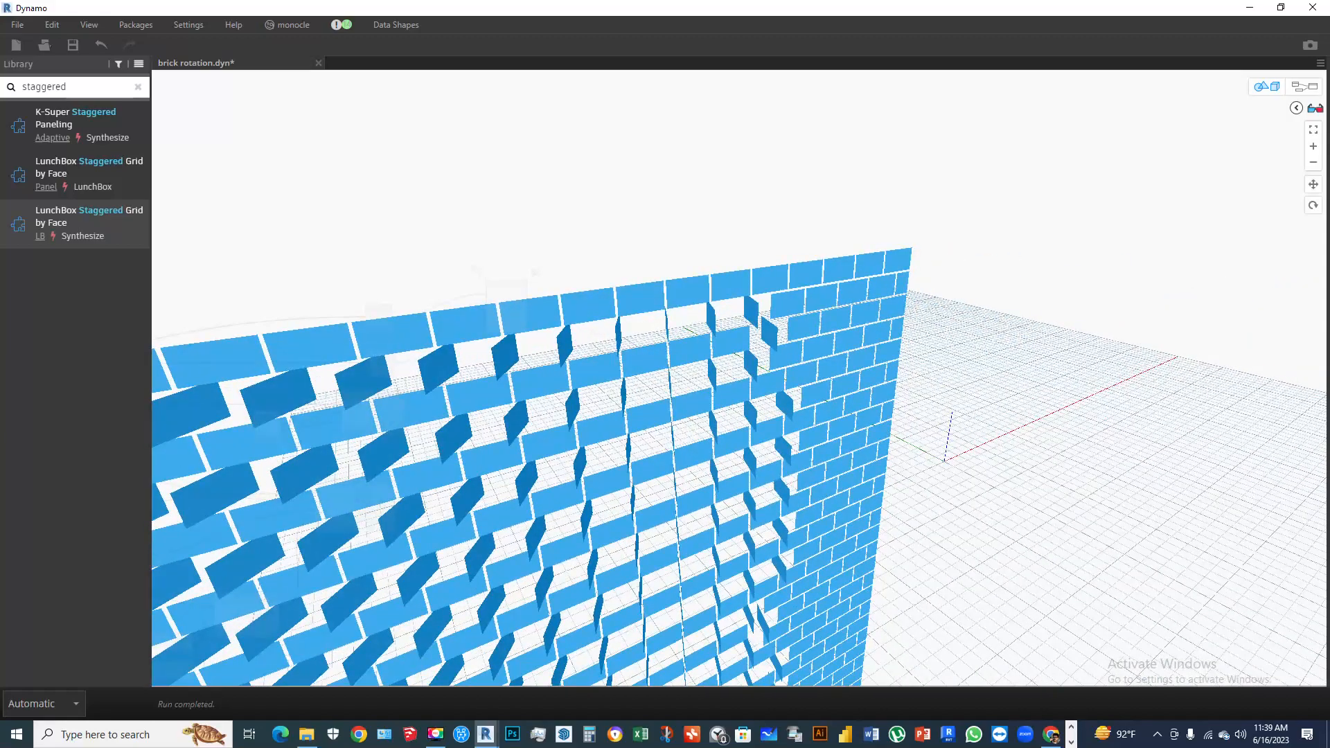
{"action": "key", "text": "alt+Tab"}
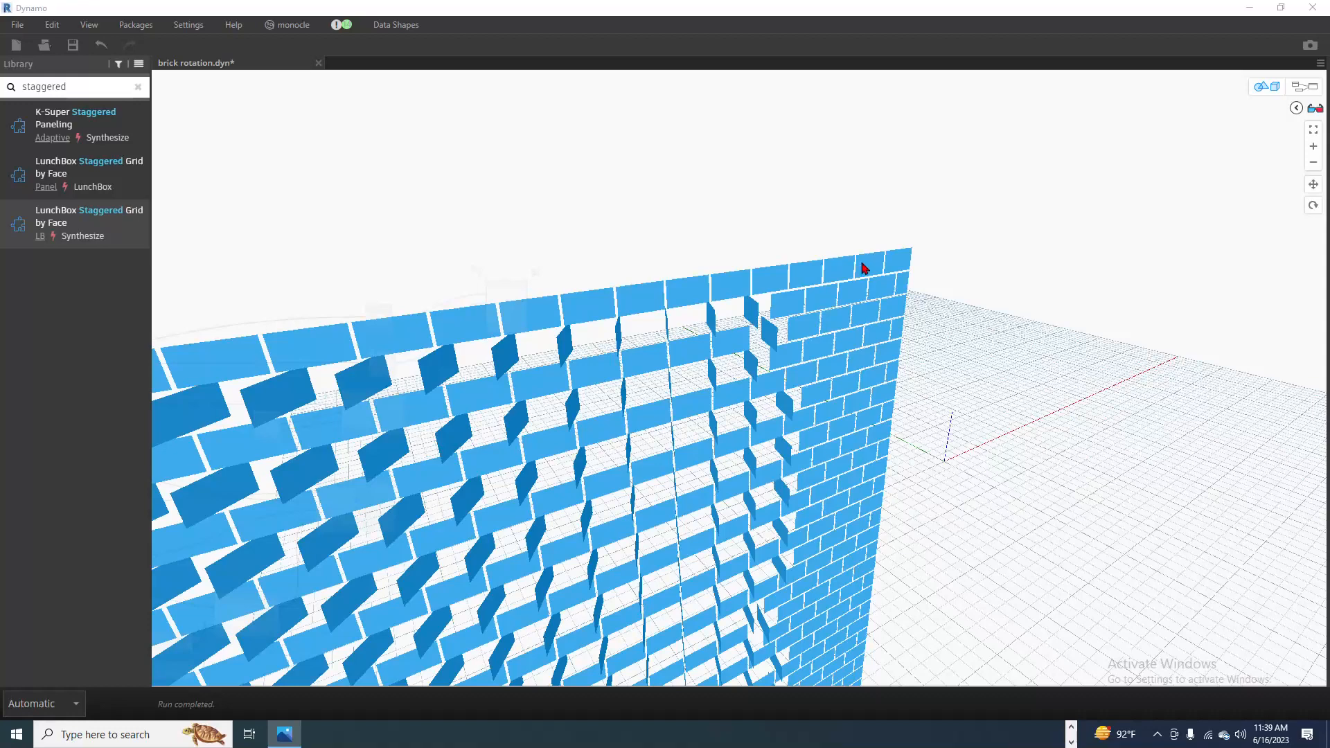
{"action": "scroll", "coordinate": [862, 265], "scroll_direction": "down", "scroll_amount": 6}
{"action": "left_click", "coordinate": [1270, 90]}
{"action": "key", "text": "ctrl+b"}
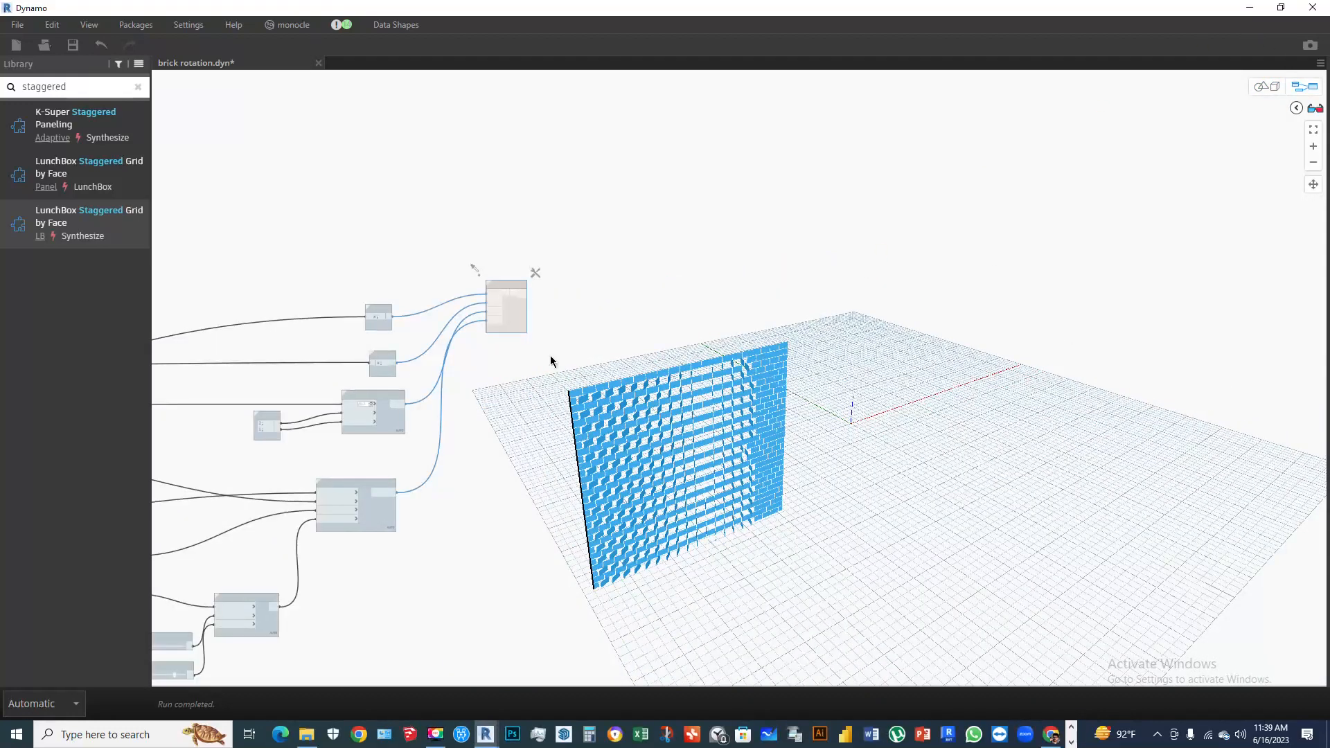
Search for surface.thicken and add the Surface.Thicken node with thickness and both_sides inputs beside List Create
{"action": "scroll", "coordinate": [570, 377], "scroll_direction": "up", "scroll_amount": 5}
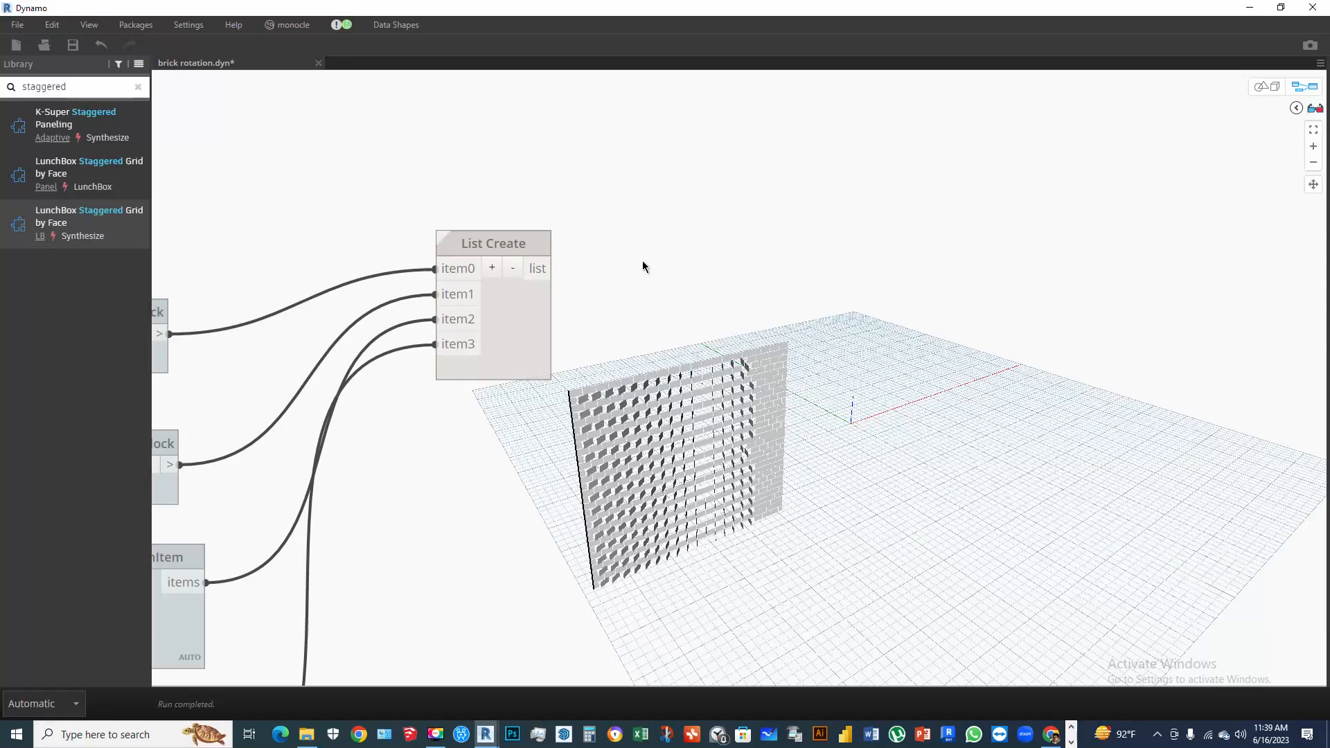
{"action": "right_click", "coordinate": [712, 277]}
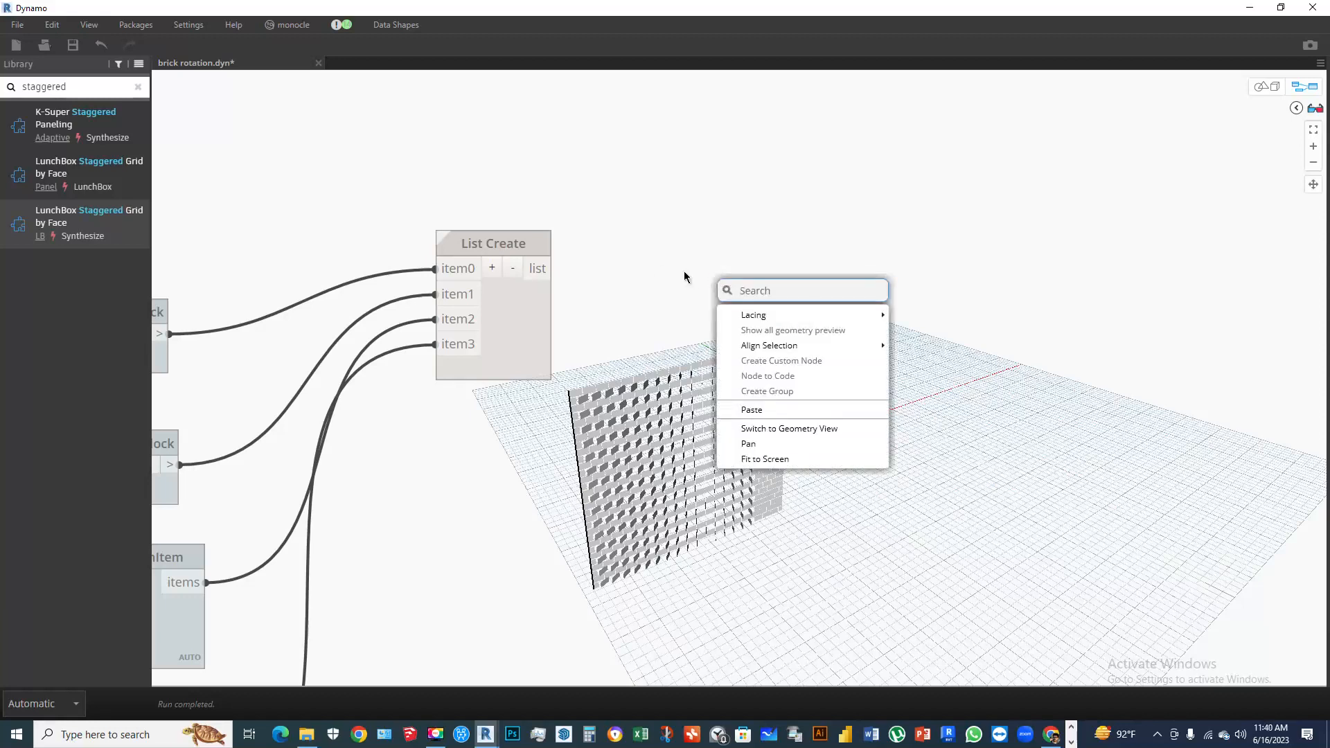
{"action": "left_click", "coordinate": [754, 236]}
{"action": "right_click", "coordinate": [713, 328]}
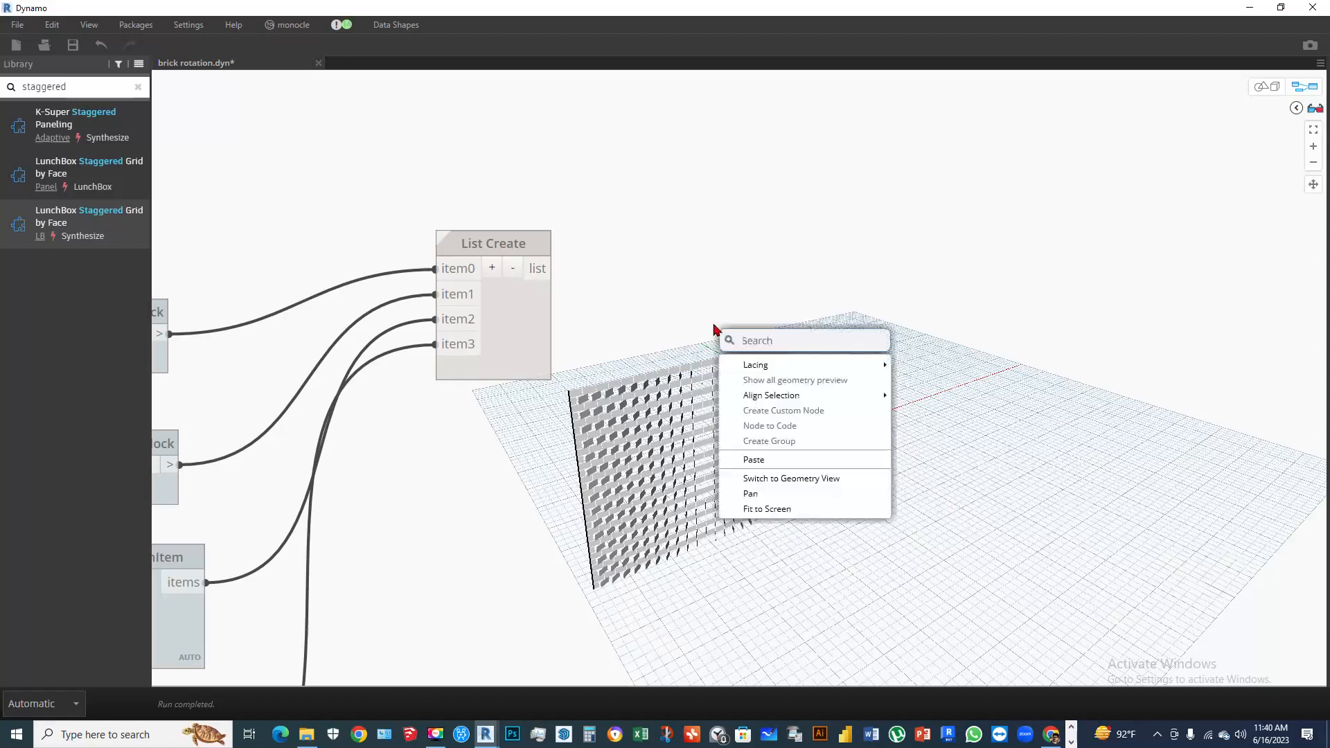
{"action": "type", "text": "su"}
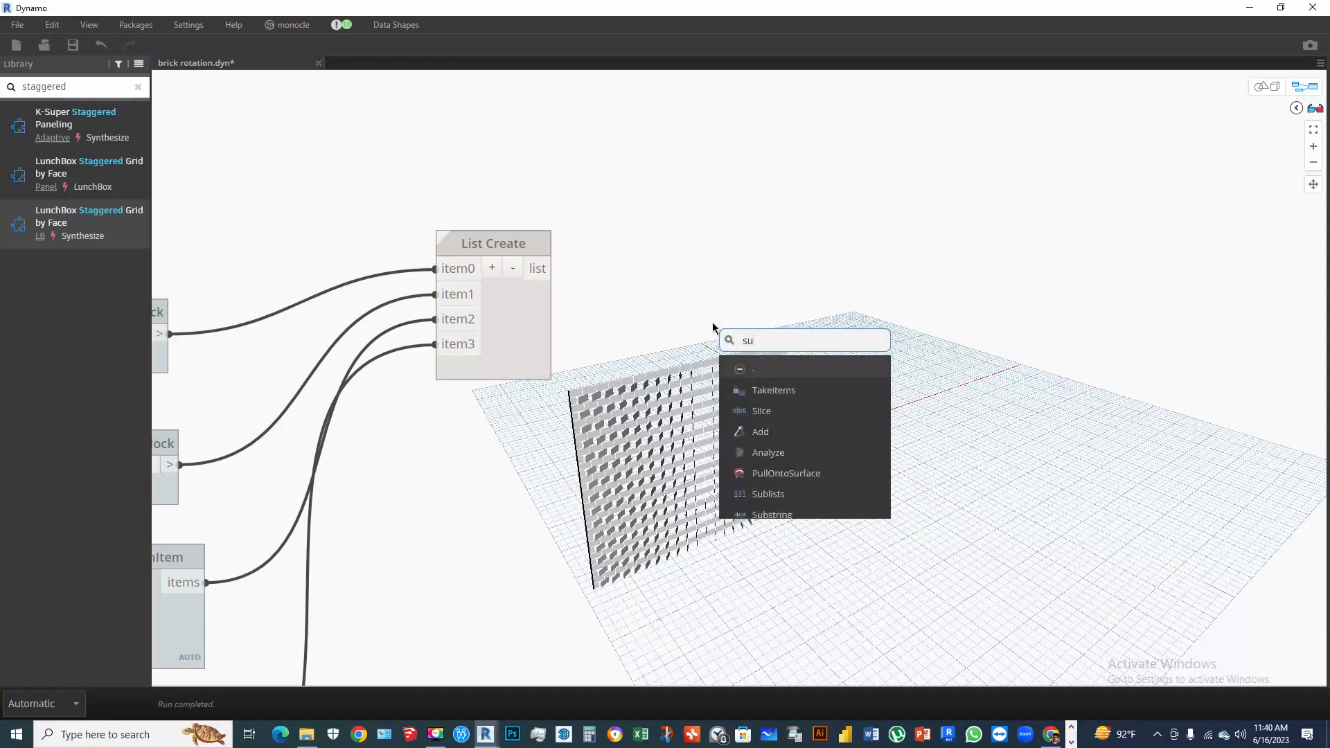
{"action": "type", "text": "rface"}
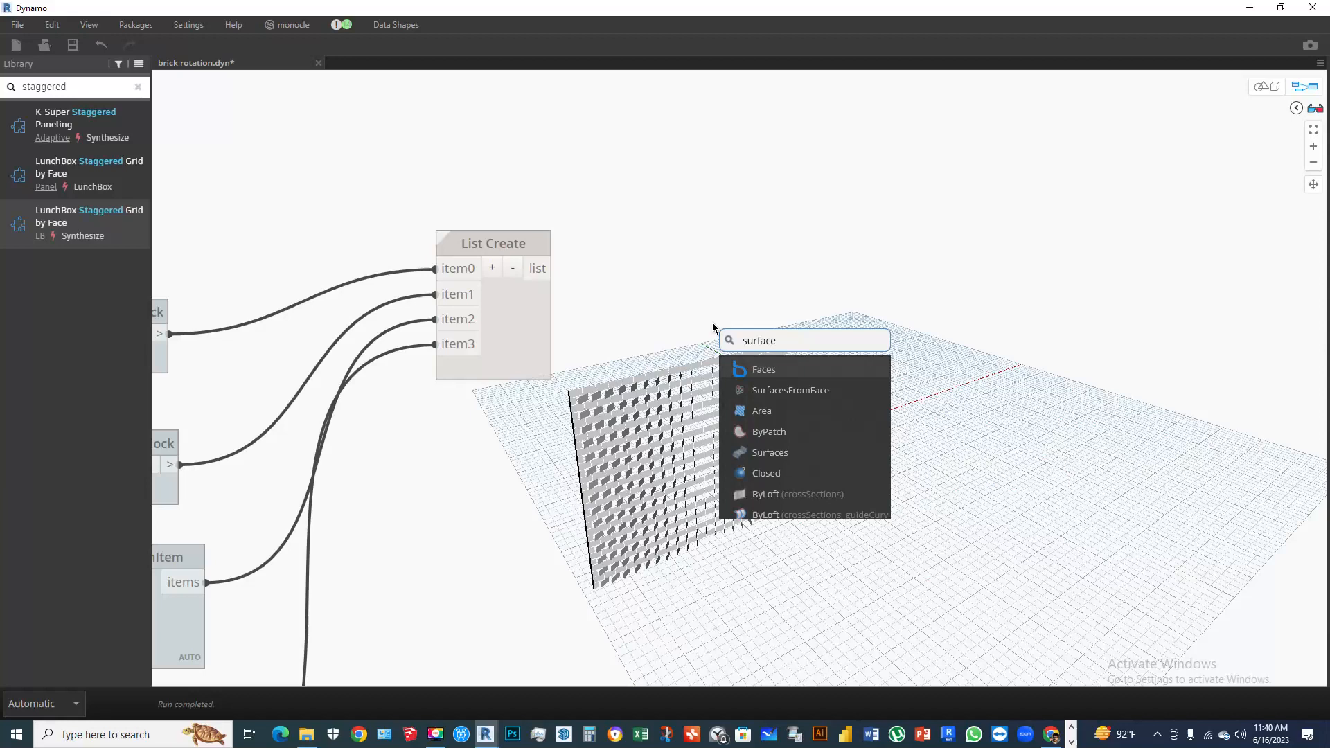
{"action": "type", "text": ".thick"}
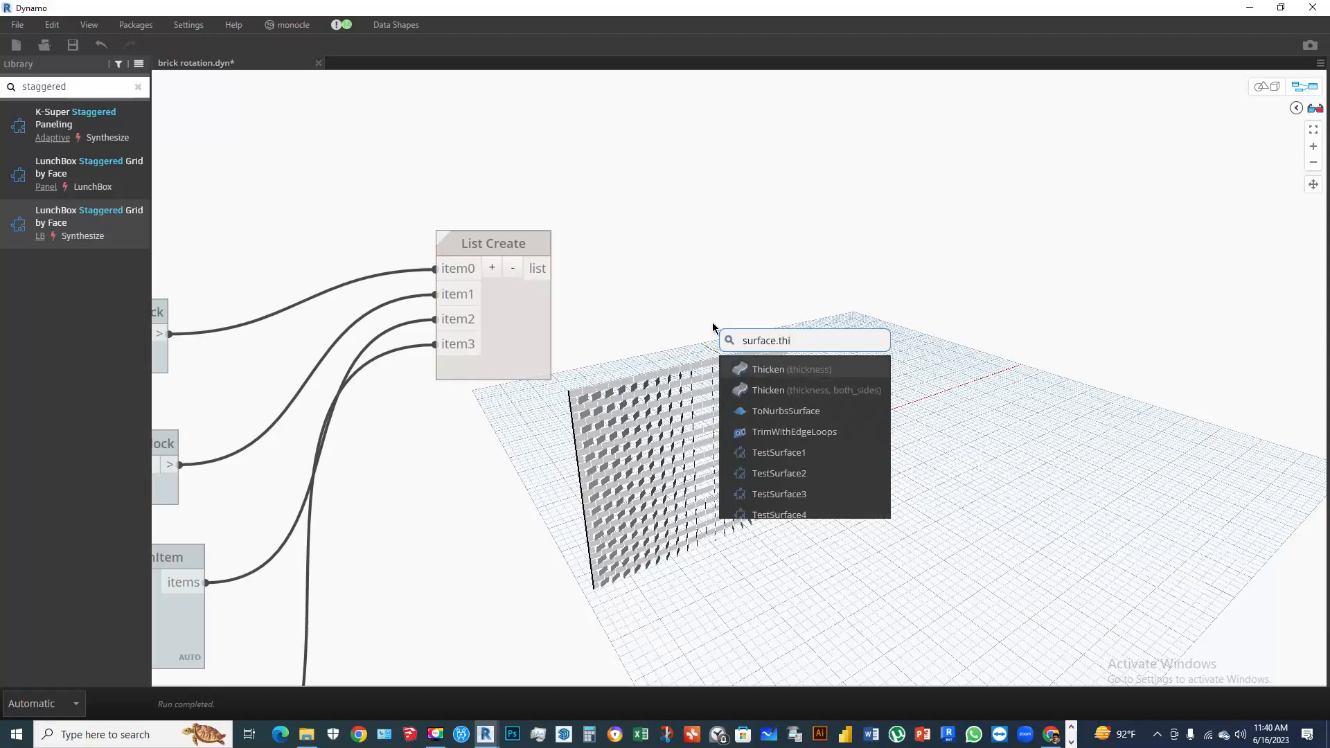
{"action": "left_click", "coordinate": [786, 391]}
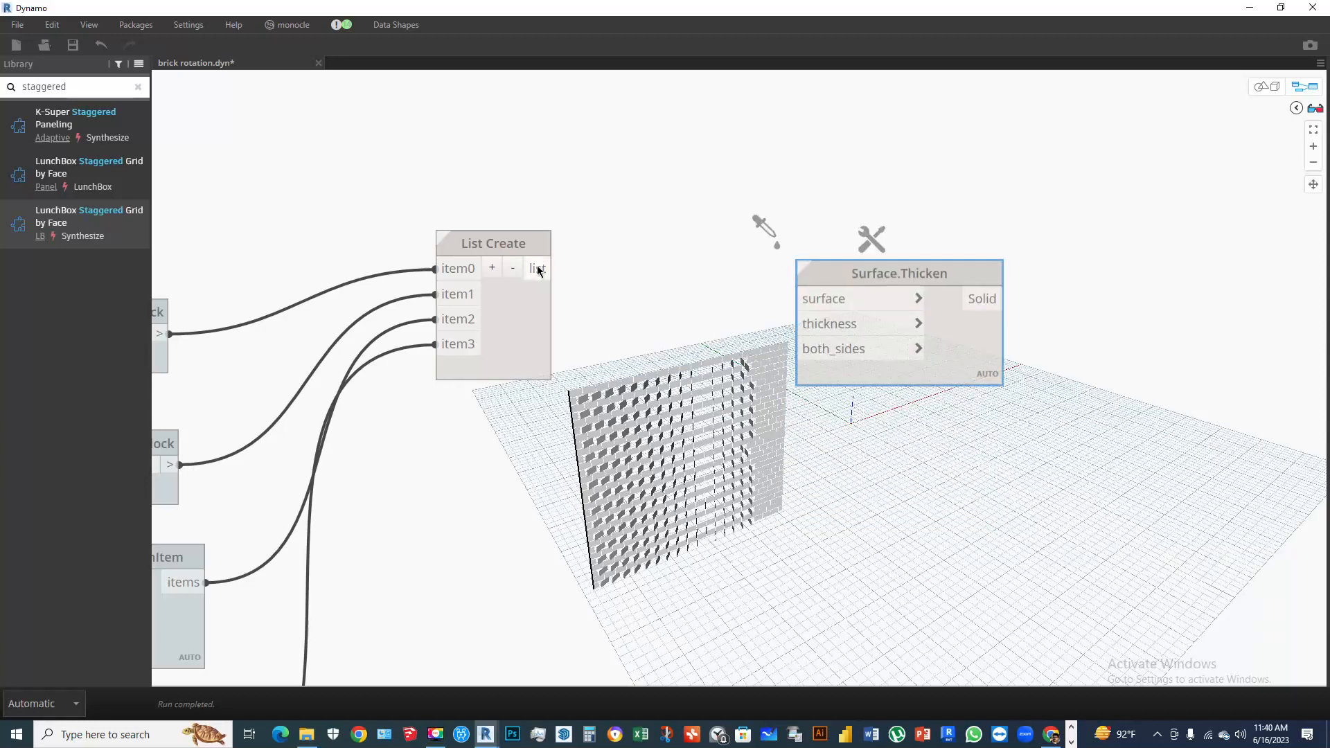
Feed List Create's output into Surface.Thicken's surface input and a 0.5 code block into its thickness input
{"action": "left_click_drag", "start_coordinate": [553, 269], "coordinate": [856, 293]}
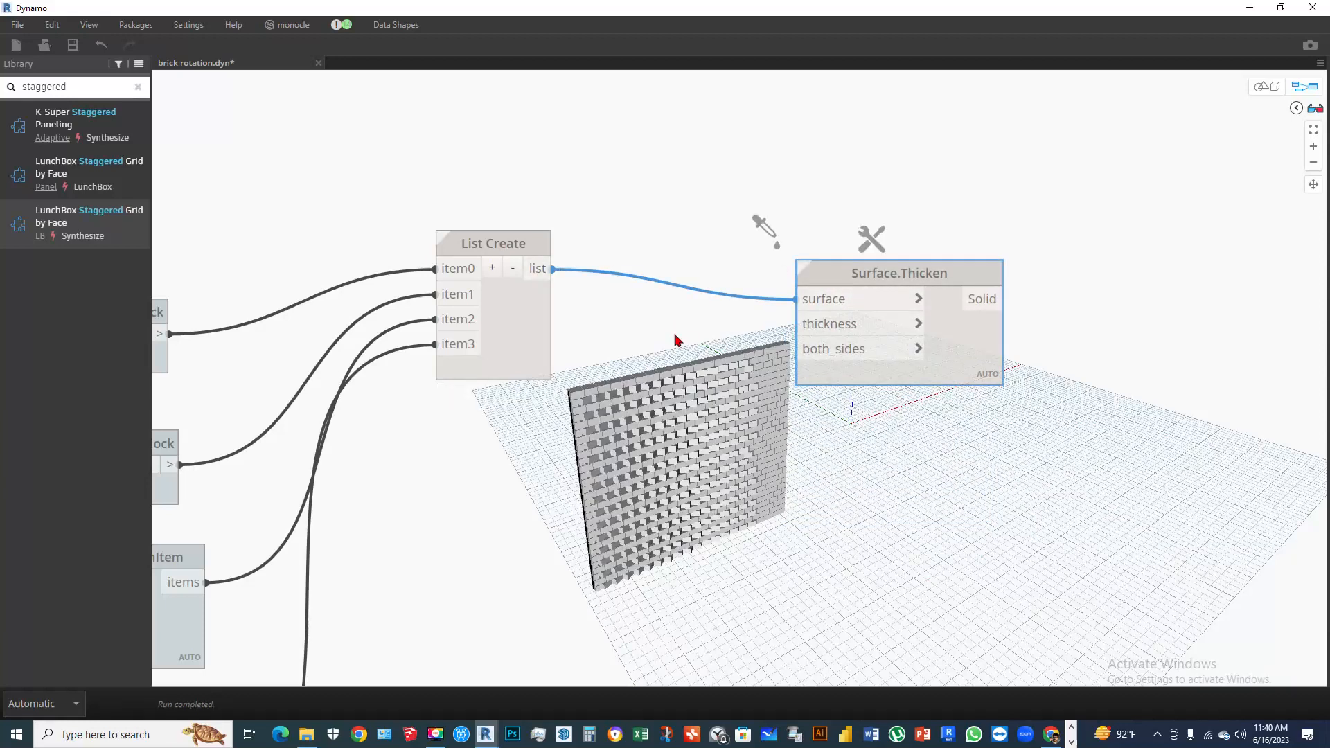
{"action": "scroll", "coordinate": [675, 340], "scroll_direction": "up", "scroll_amount": 3}
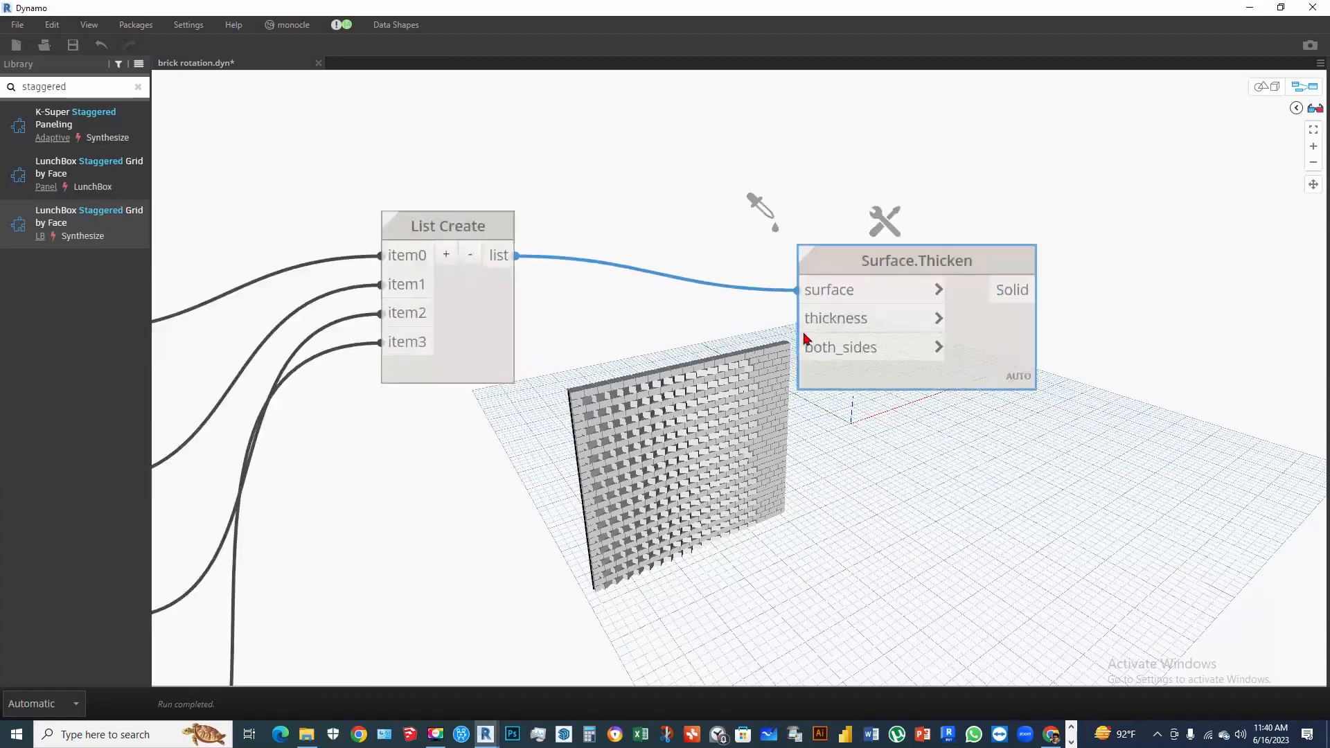
{"action": "double_click", "coordinate": [661, 330]}
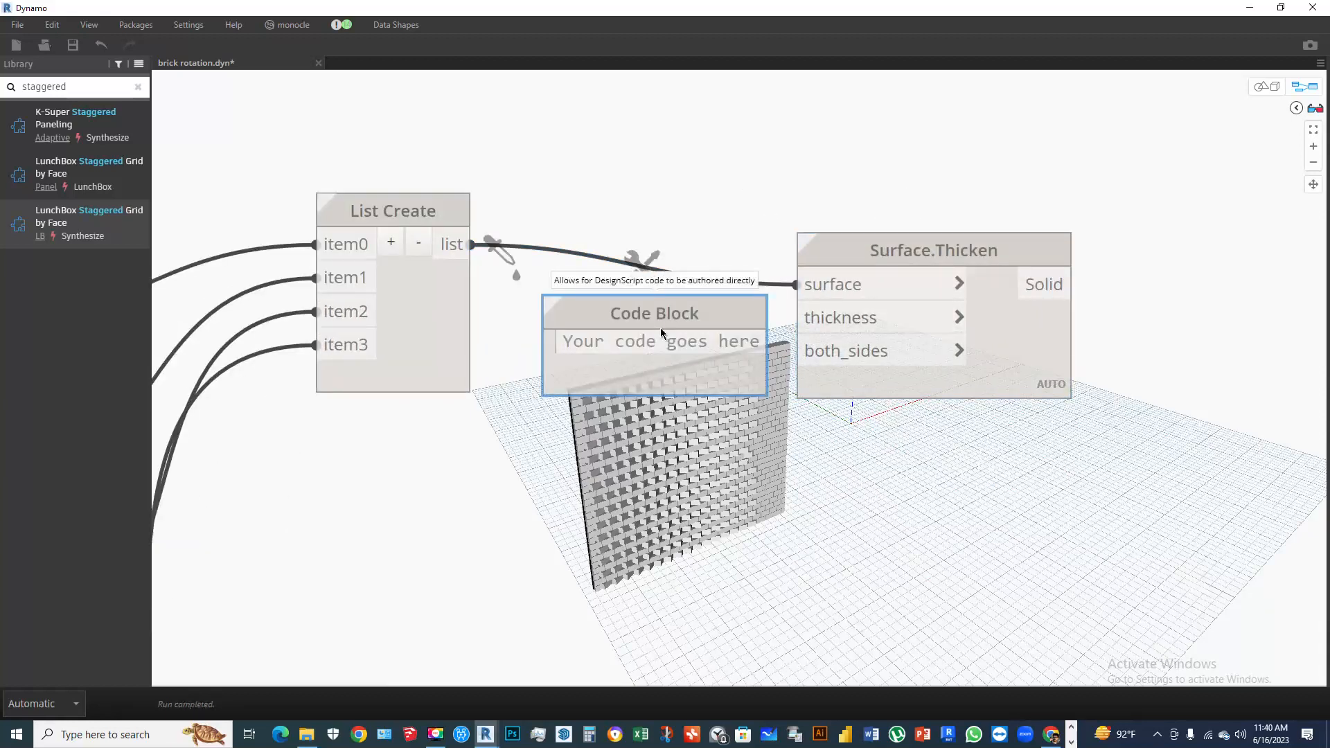
{"action": "type", "text": "0.5;"}
{"action": "left_click", "coordinate": [659, 327]}
{"action": "left_click_drag", "start_coordinate": [645, 342], "coordinate": [794, 319]}
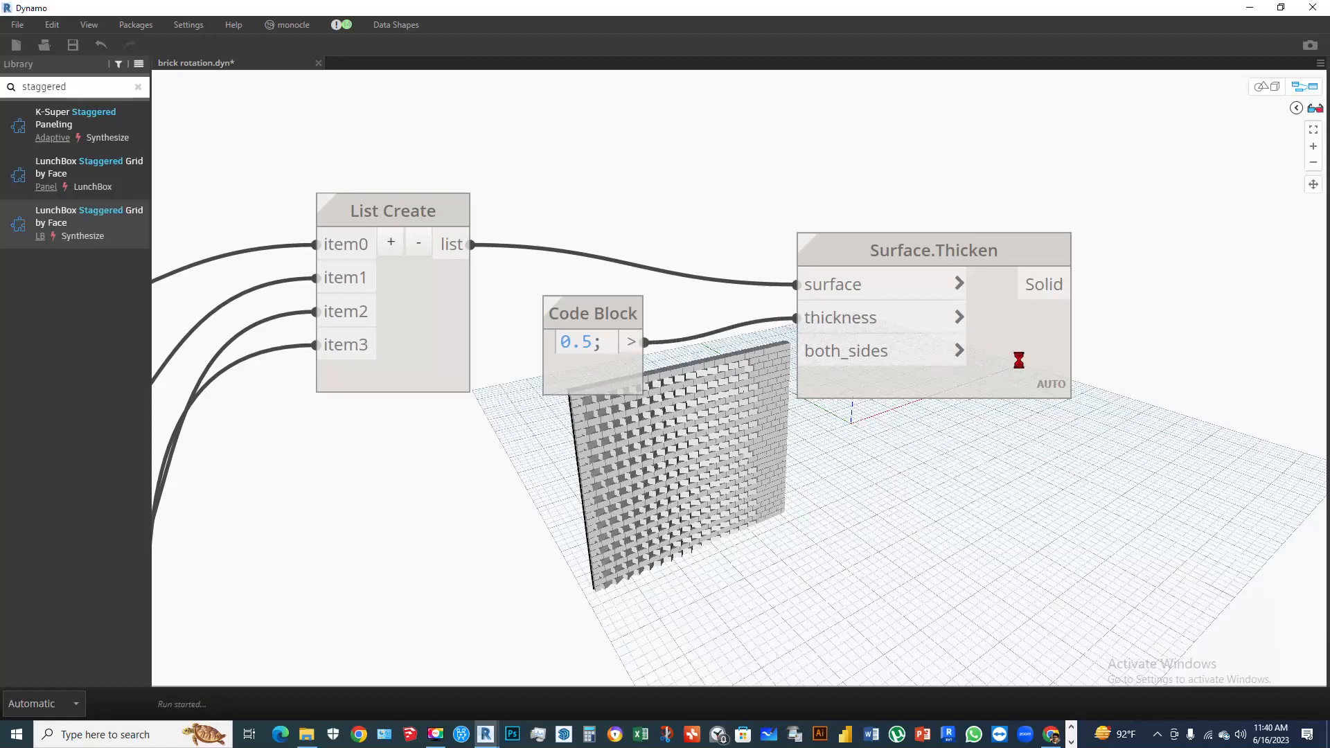
{"action": "left_click_drag", "start_coordinate": [1030, 353], "coordinate": [1031, 387]}
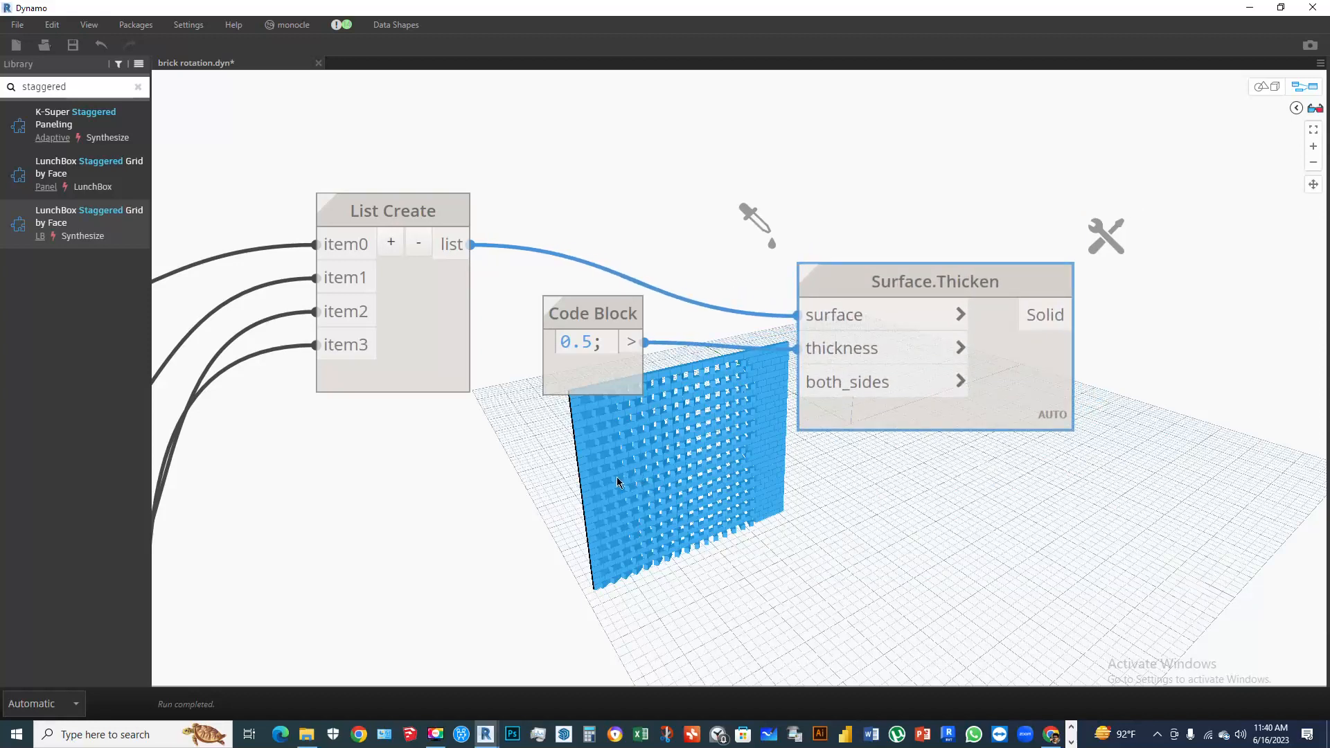
Add a Boolean node set to True and connect it to Surface.Thicken's both_sides input
{"action": "right_click", "coordinate": [581, 454]}
{"action": "type", "text": "boo"}
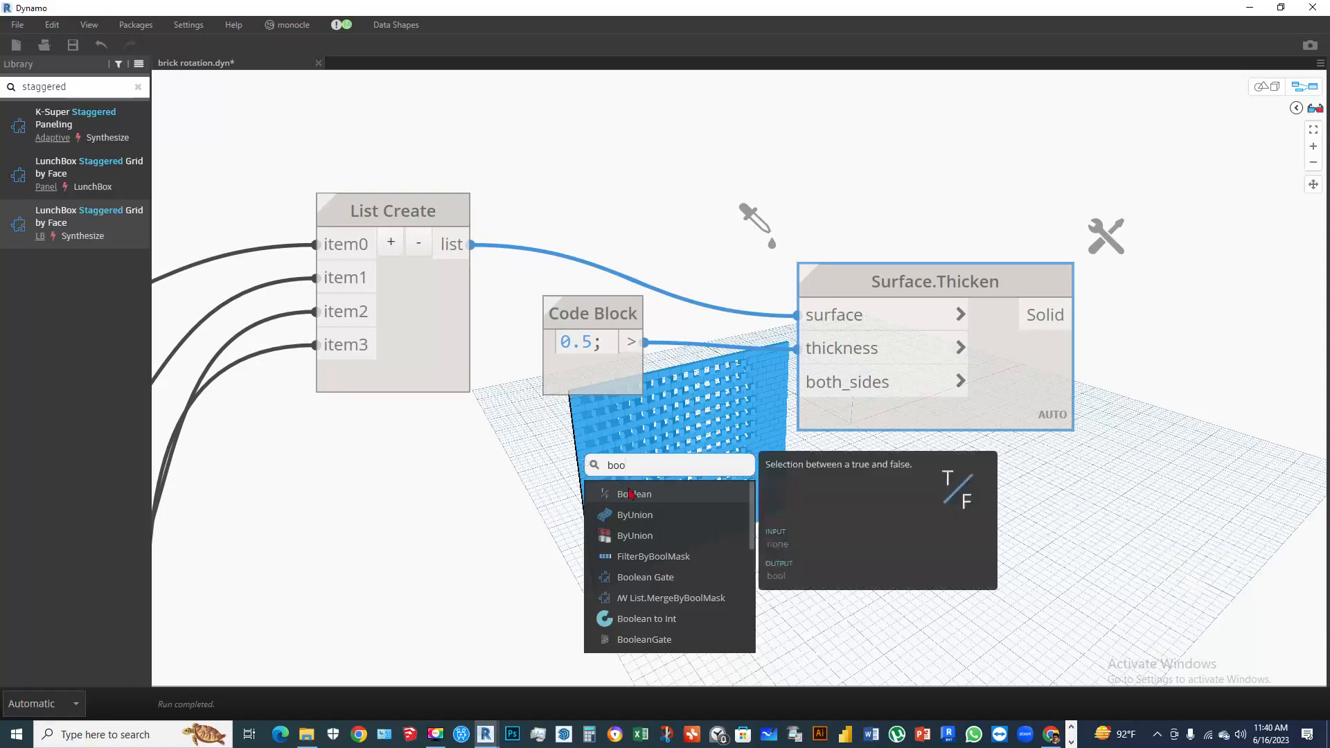
{"action": "left_click", "coordinate": [630, 494]}
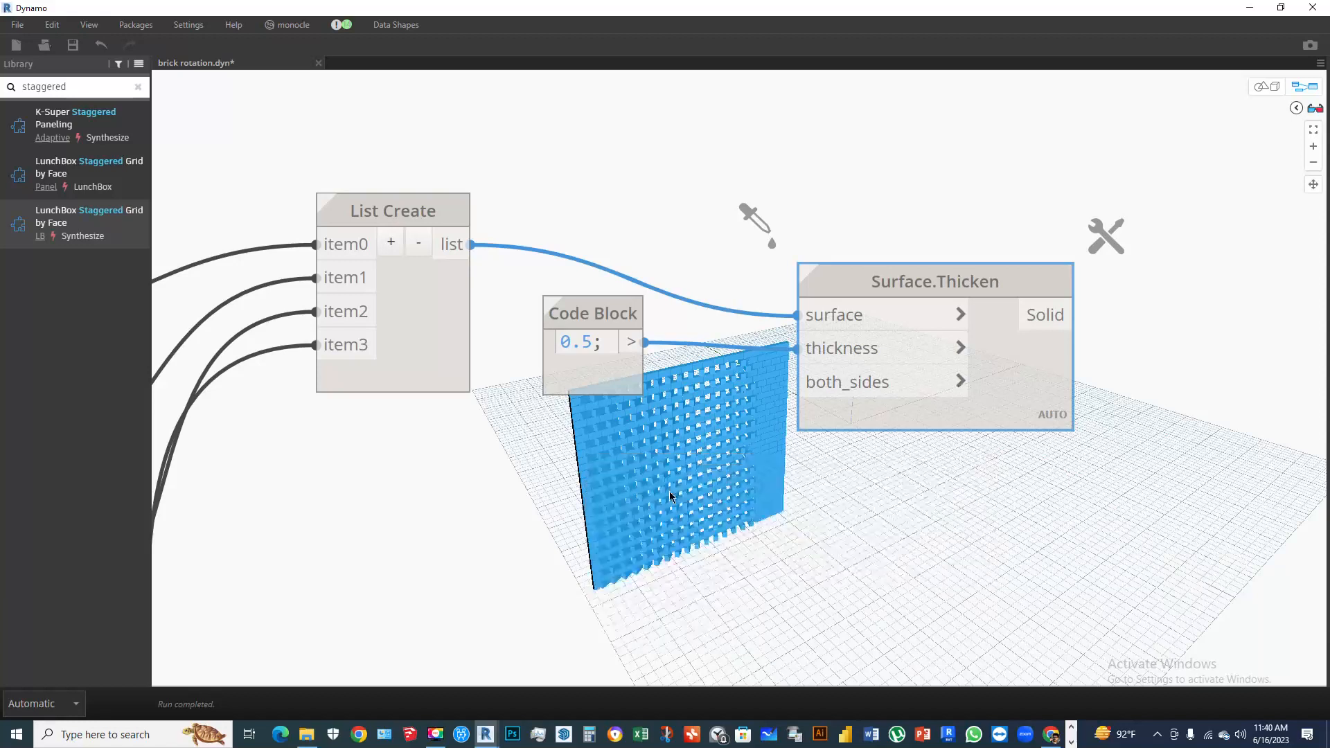
{"action": "left_click_drag", "start_coordinate": [706, 516], "coordinate": [509, 463]}
{"action": "left_click", "coordinate": [468, 494]}
{"action": "left_click_drag", "start_coordinate": [606, 494], "coordinate": [800, 385]}
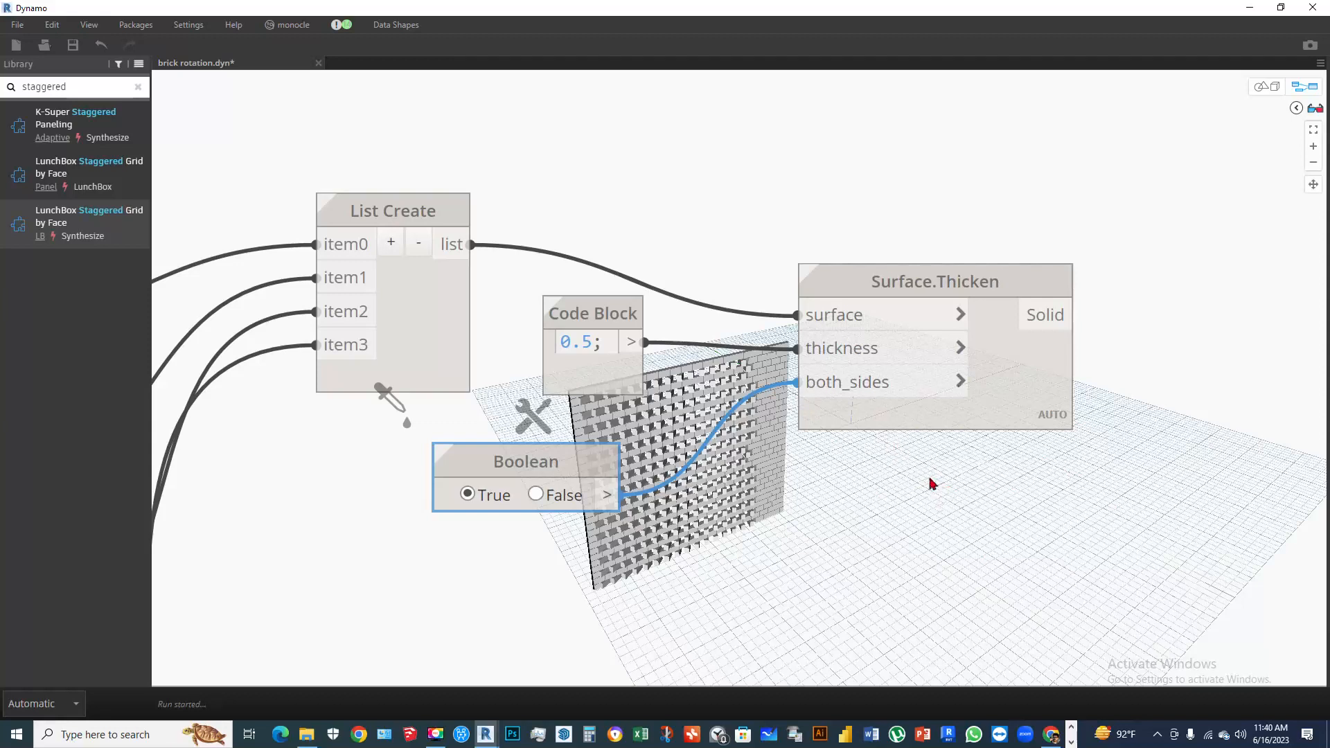
Examine the thickened brick wall from several angles in the 3D geometry view and return to the graph
{"action": "scroll", "coordinate": [845, 436], "scroll_direction": "down", "scroll_amount": 4}
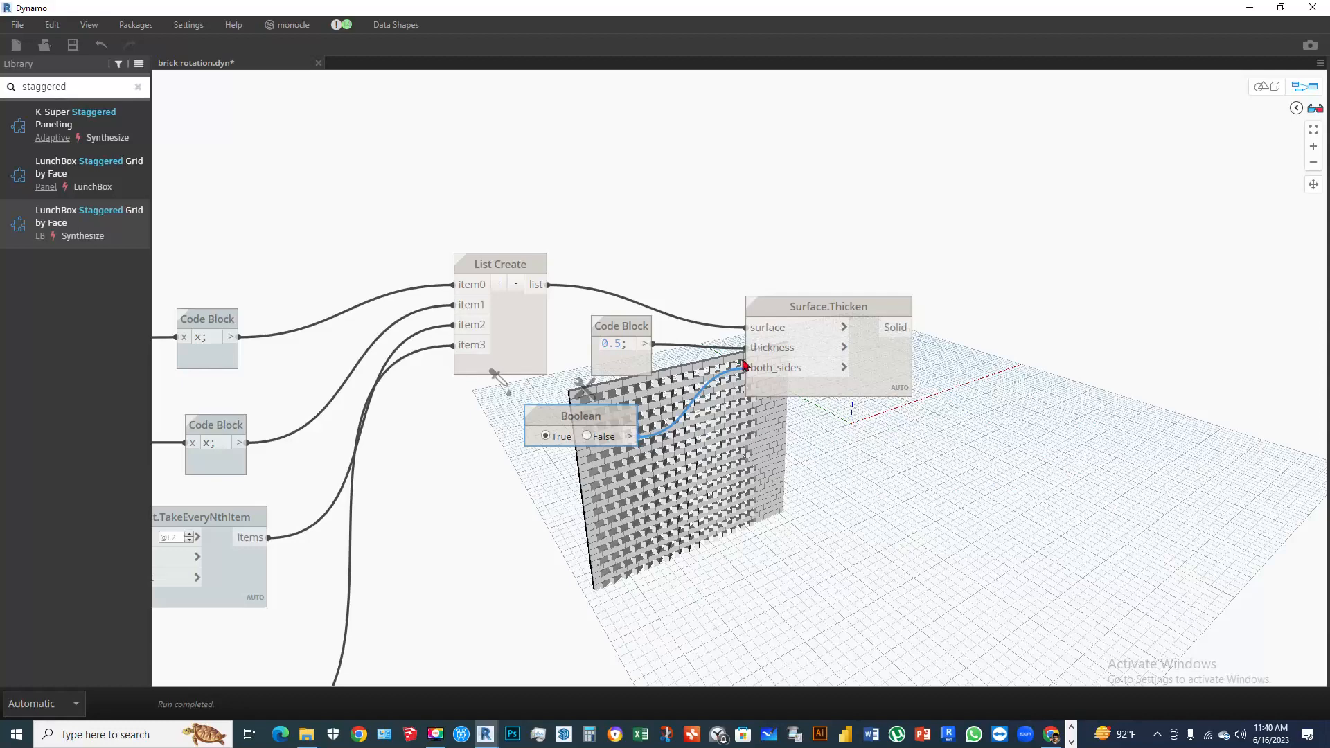
{"action": "left_click", "coordinate": [1269, 87]}
{"action": "scroll", "coordinate": [686, 415], "scroll_direction": "up", "scroll_amount": 5}
{"action": "scroll", "coordinate": [880, 277], "scroll_direction": "down", "scroll_amount": 5}
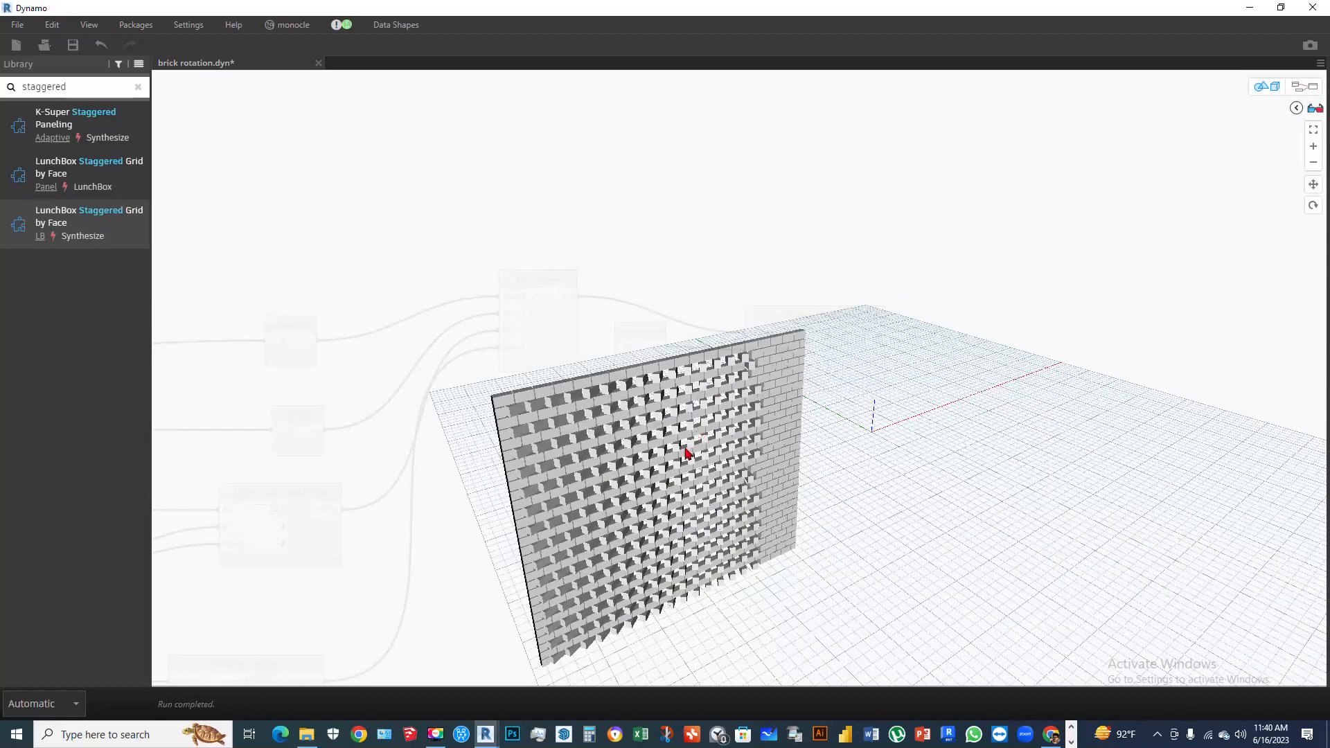
{"action": "right_click_drag", "start_coordinate": [795, 399], "coordinate": [665, 430]}
{"action": "scroll", "coordinate": [635, 453], "scroll_direction": "up", "scroll_amount": 3}
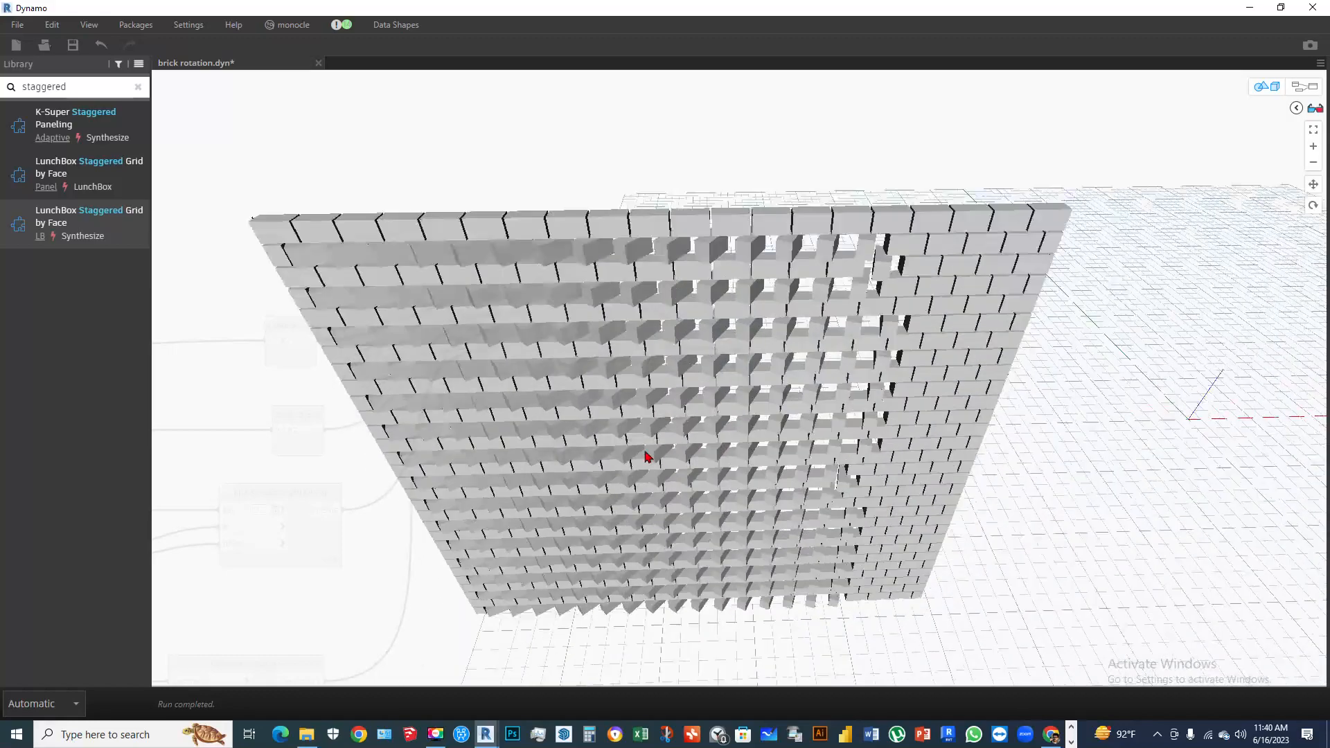
{"action": "mouse_move", "coordinate": [816, 413]}
{"action": "right_mouse_down"}
{"action": "mouse_move", "coordinate": [867, 376]}
{"action": "mouse_move", "coordinate": [829, 408]}
{"action": "right_mouse_up"}
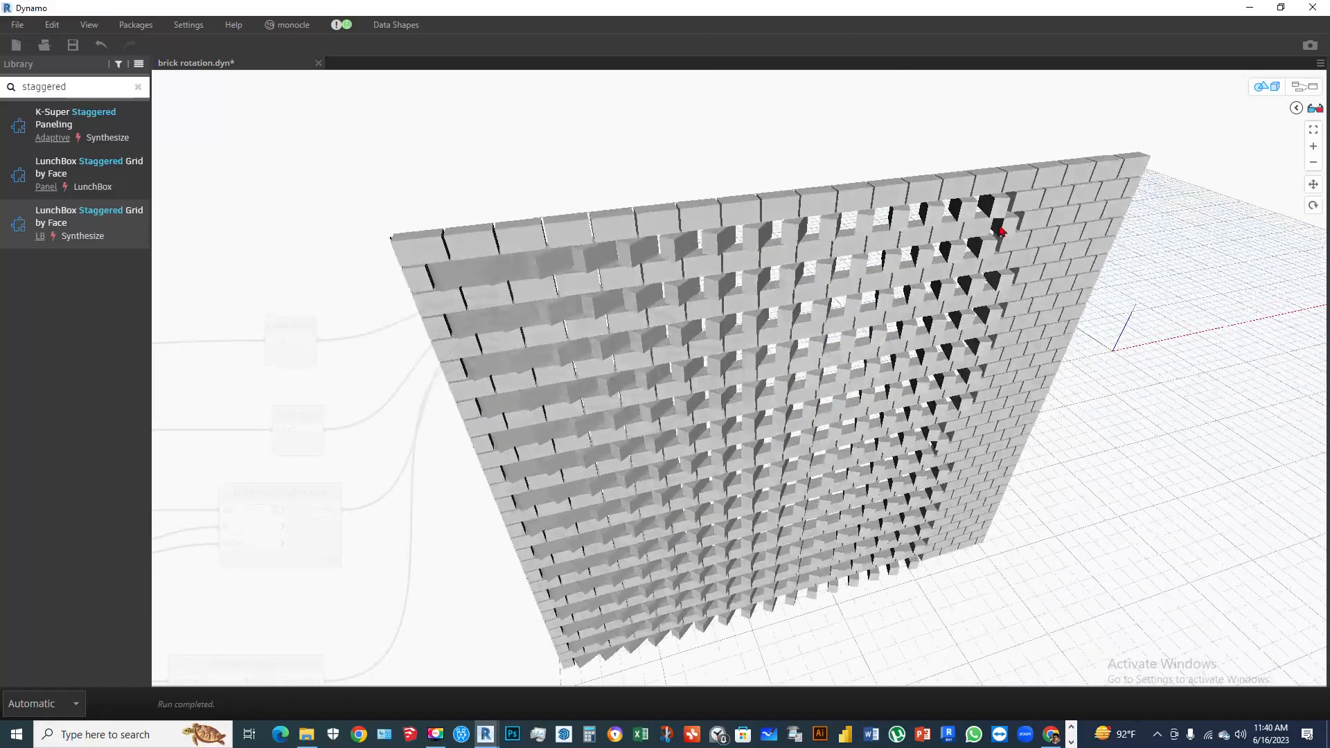
{"action": "left_click", "coordinate": [1304, 85]}
Set the slider feeding Math.RemapRange's newMin to 76.6 and substantially lower the one feeding newMax
{"action": "scroll", "coordinate": [801, 534], "scroll_direction": "up", "scroll_amount": 5}
{"action": "scroll", "coordinate": [1090, 304], "scroll_direction": "up", "scroll_amount": 8}
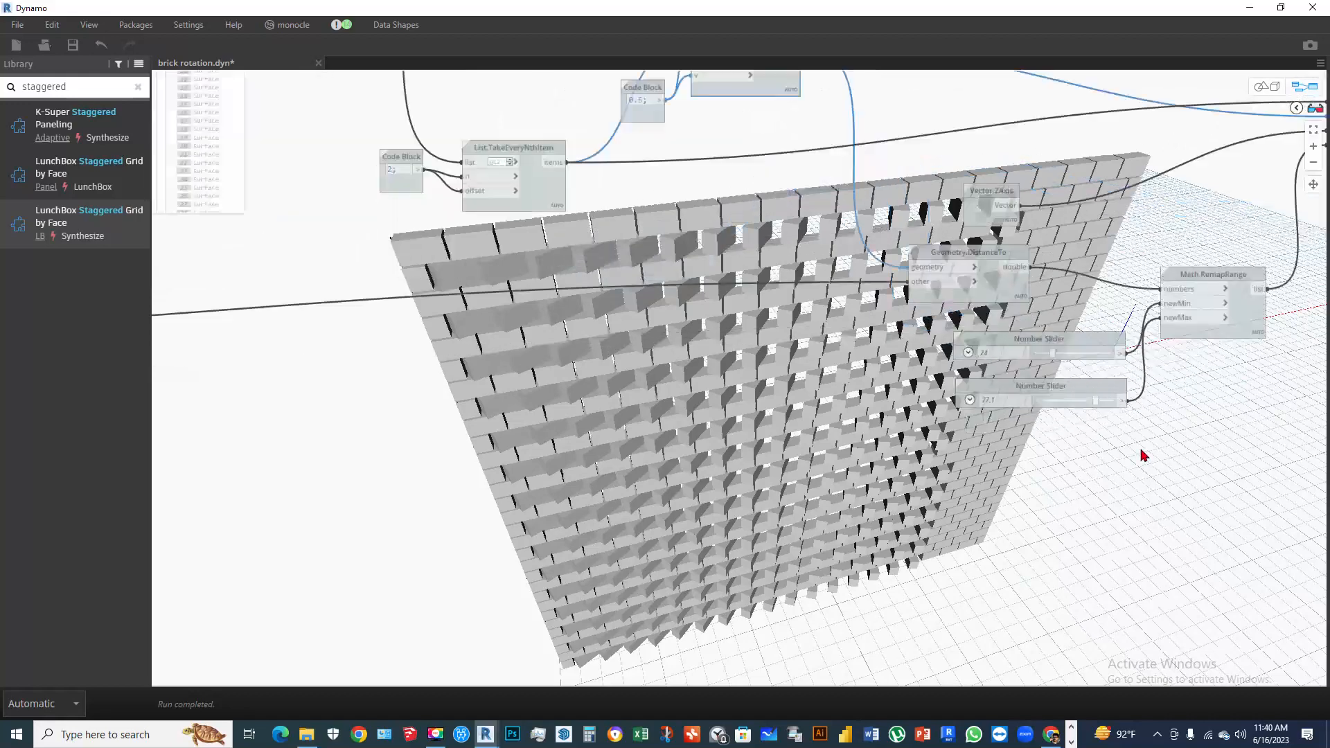
{"action": "middle_click_drag", "start_coordinate": [1093, 378], "coordinate": [897, 332]}
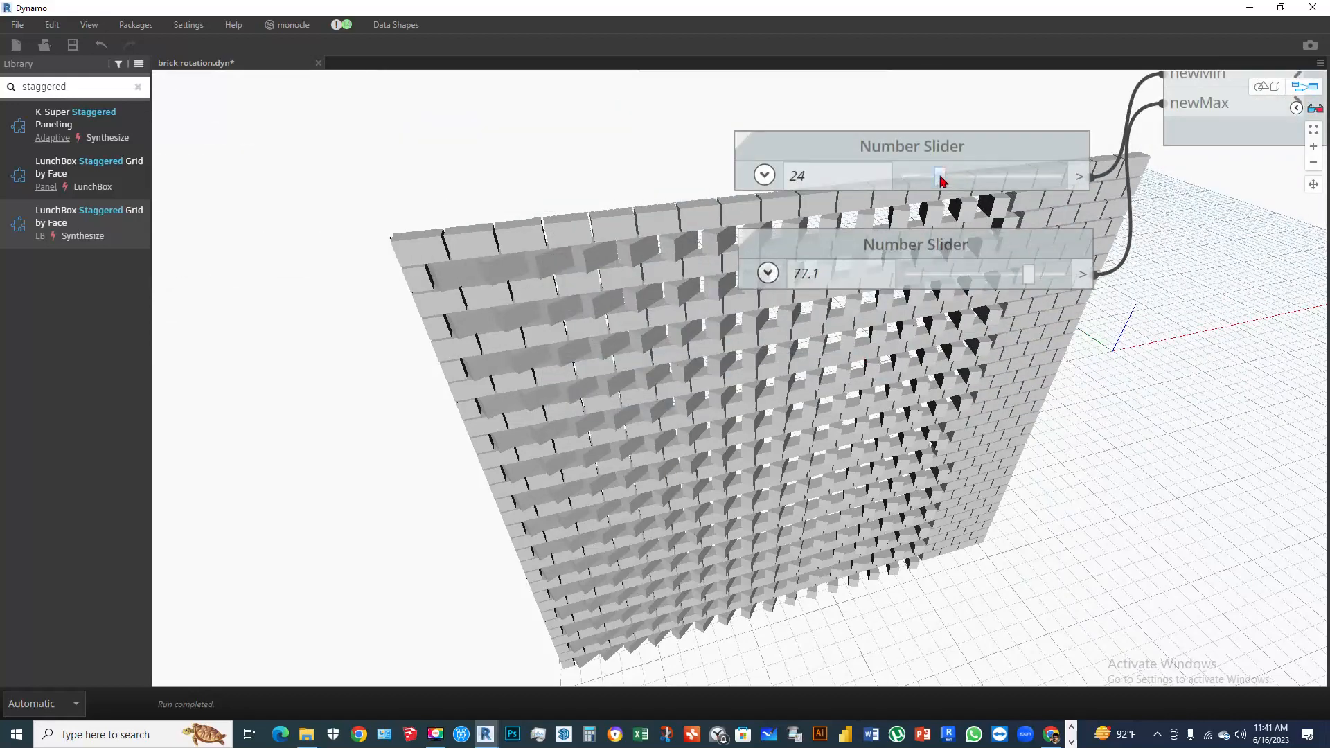
{"action": "left_click_drag", "start_coordinate": [939, 177], "coordinate": [945, 178]}
{"action": "left_click_drag", "start_coordinate": [971, 176], "coordinate": [1023, 178]}
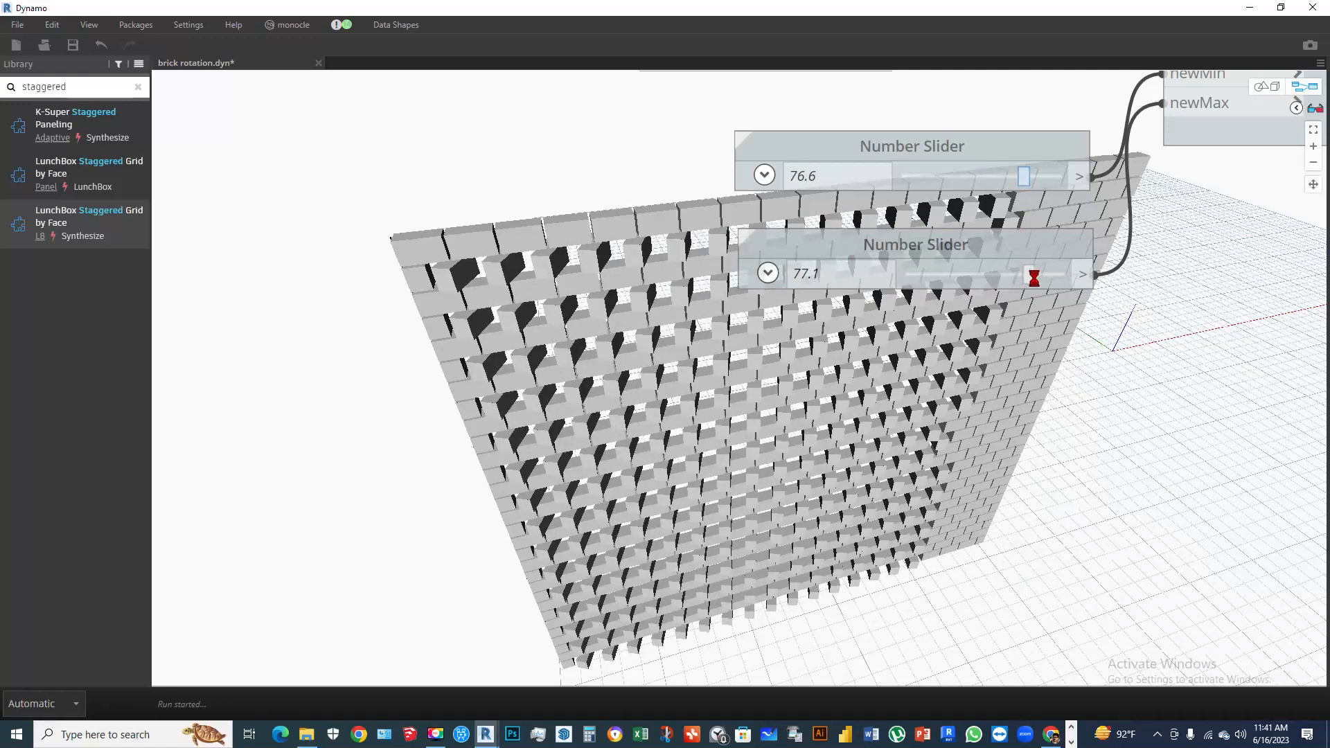
{"action": "left_click_drag", "start_coordinate": [1030, 277], "coordinate": [945, 274]}
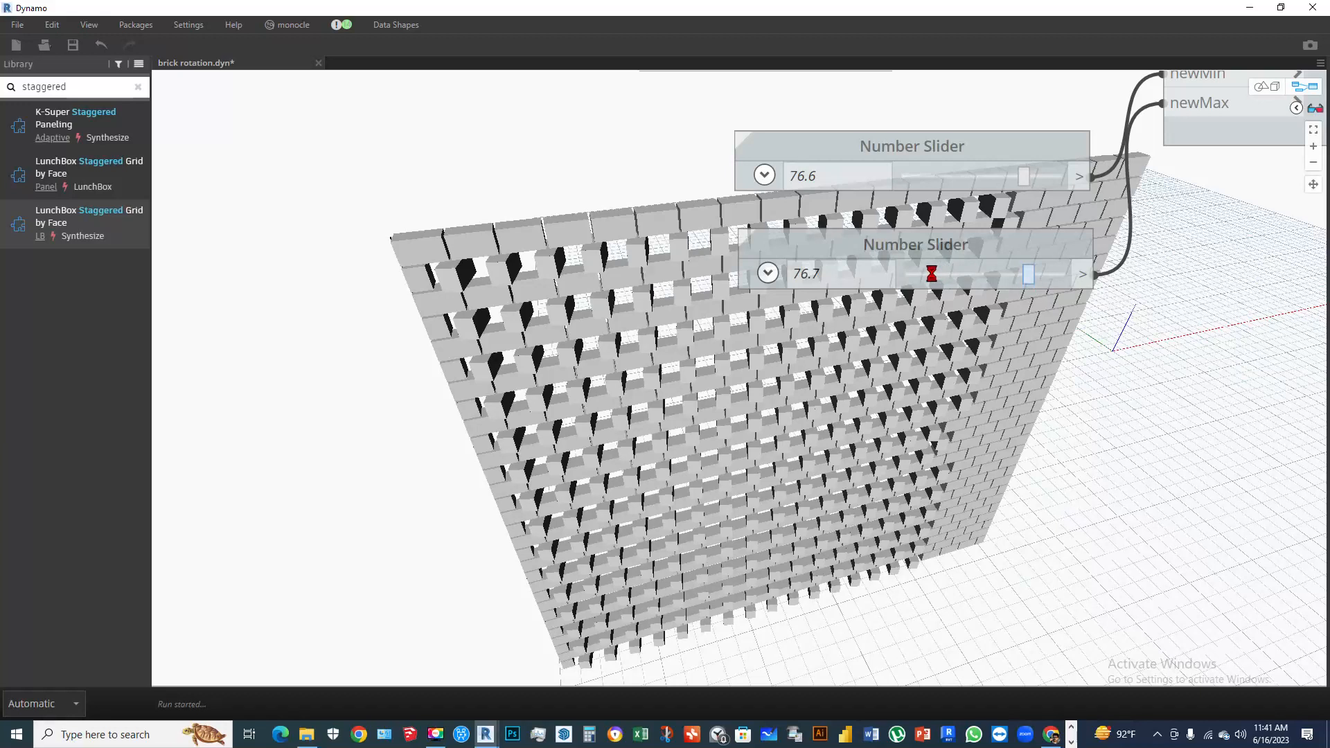
{"action": "left_click_drag", "start_coordinate": [928, 274], "coordinate": [930, 279]}
Try thresholds of 19.7, 35.2, 13.6, 7, 3.2 and 38.6 on the slider feeding the less-than node's y input
{"action": "scroll", "coordinate": [884, 347], "scroll_direction": "down", "scroll_amount": 6}
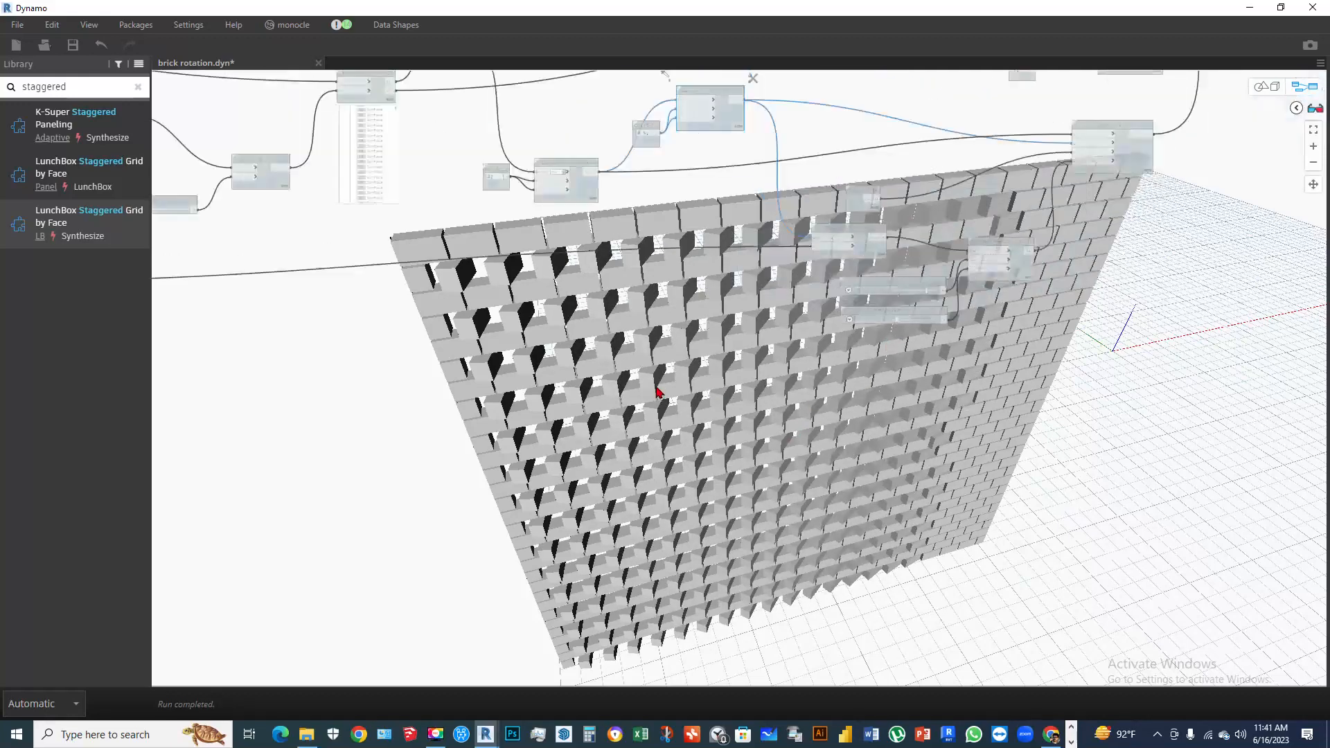
{"action": "scroll", "coordinate": [795, 261], "scroll_direction": "up", "scroll_amount": 8}
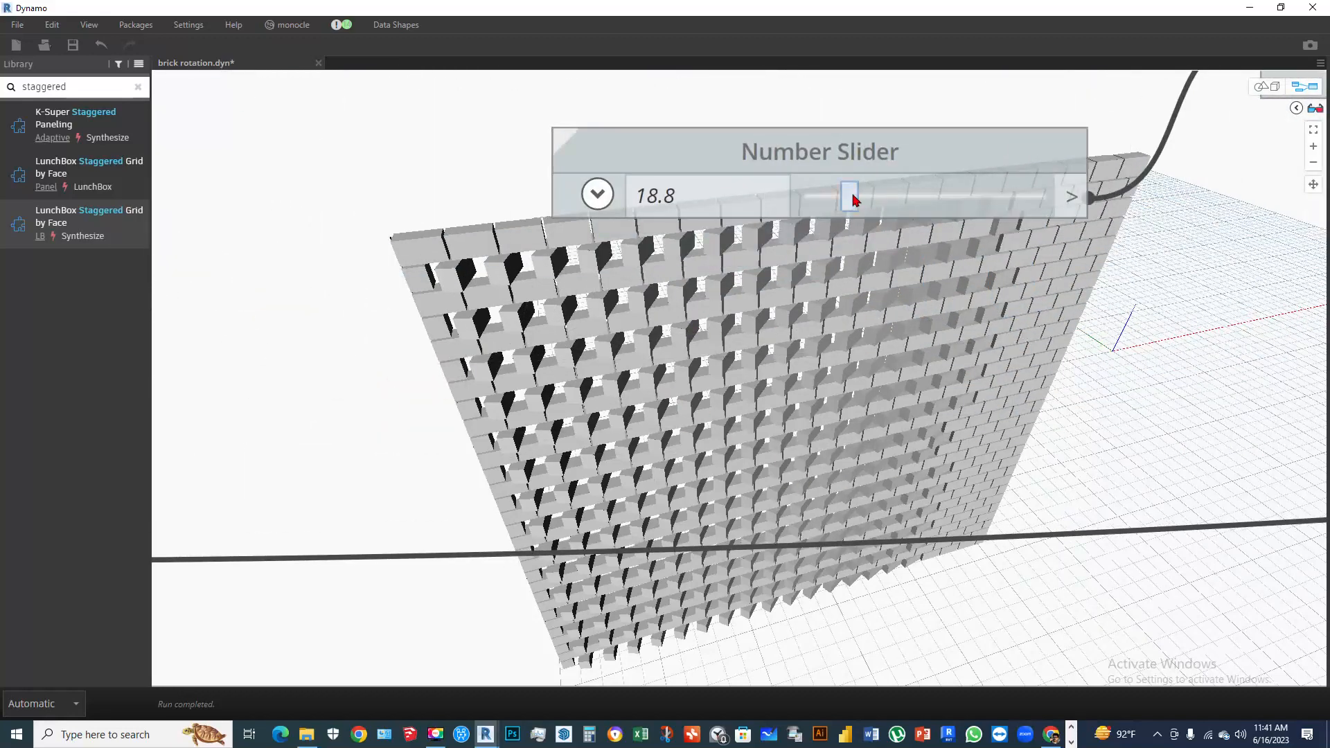
{"action": "scroll", "coordinate": [806, 329], "scroll_direction": "down", "scroll_amount": 2}
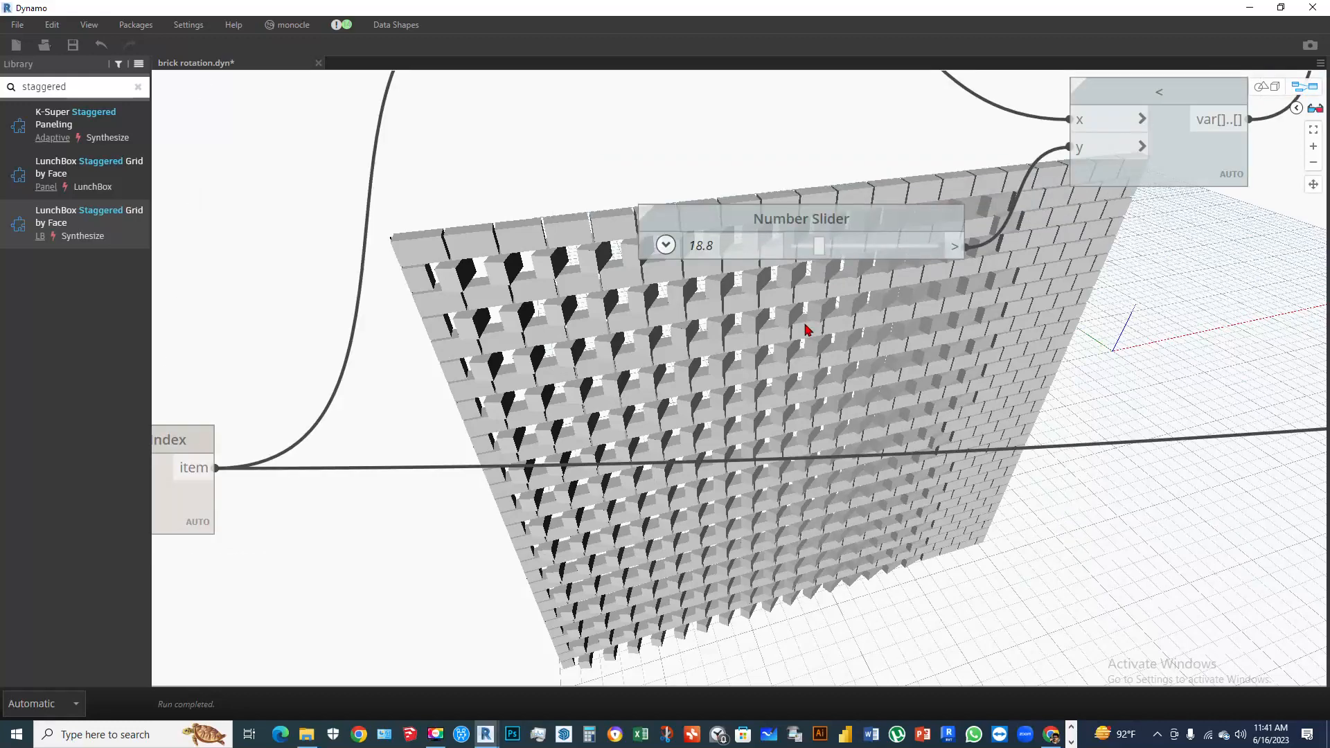
{"action": "scroll", "coordinate": [807, 277], "scroll_direction": "down", "scroll_amount": 2}
{"action": "scroll", "coordinate": [798, 339], "scroll_direction": "up", "scroll_amount": 5}
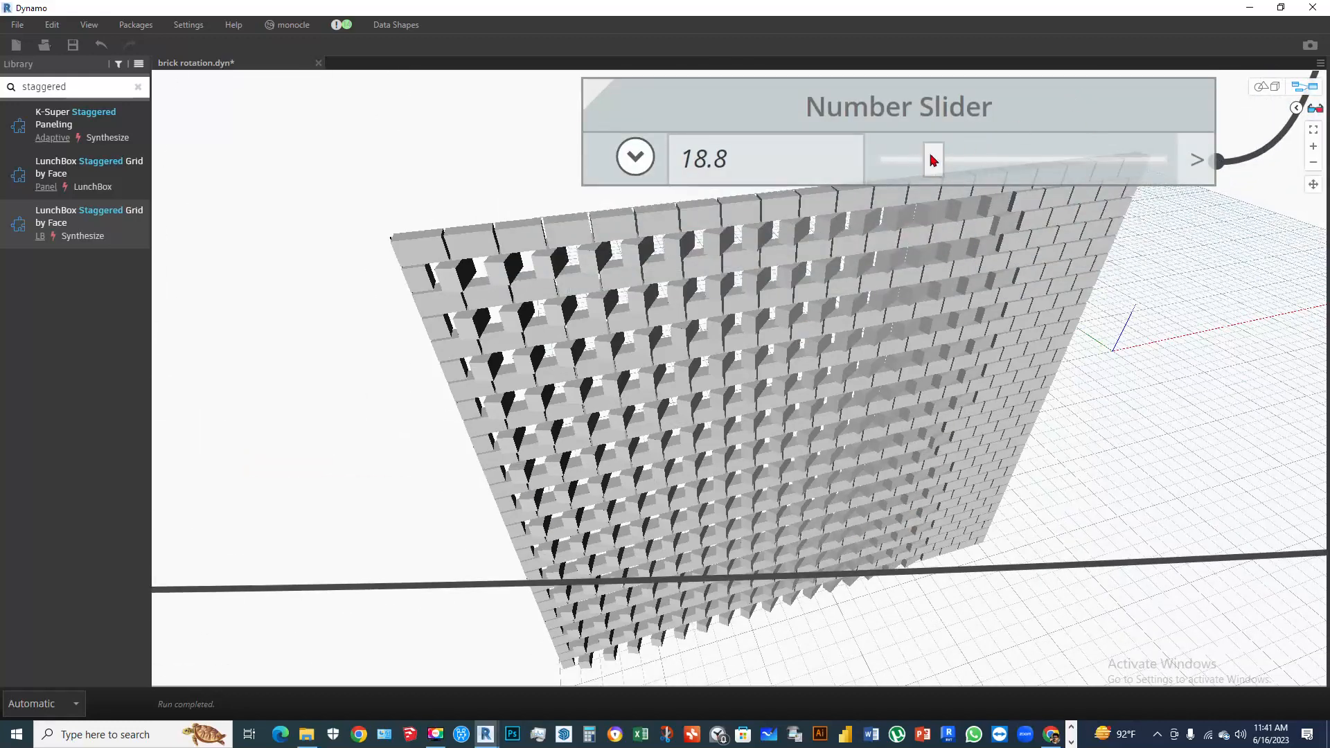
{"action": "left_click_drag", "start_coordinate": [934, 160], "coordinate": [948, 160]}
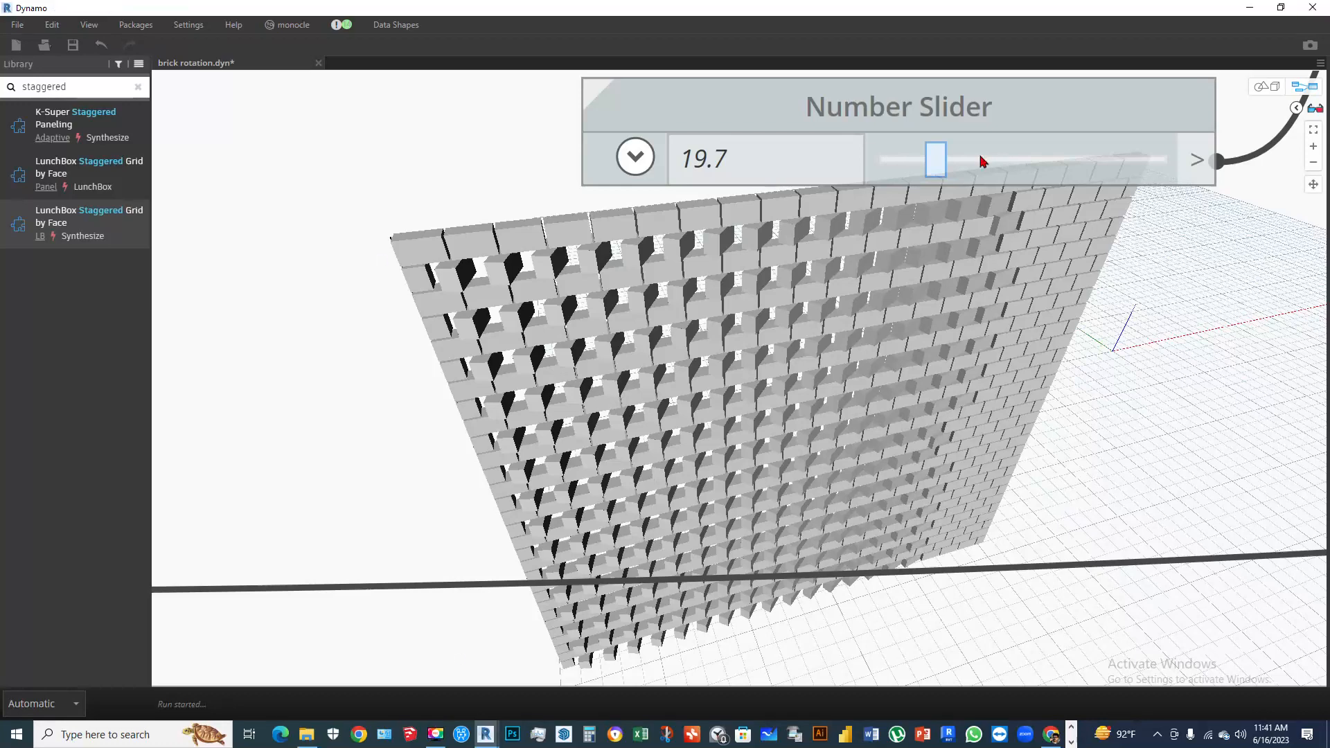
{"action": "left_click", "coordinate": [981, 159]}
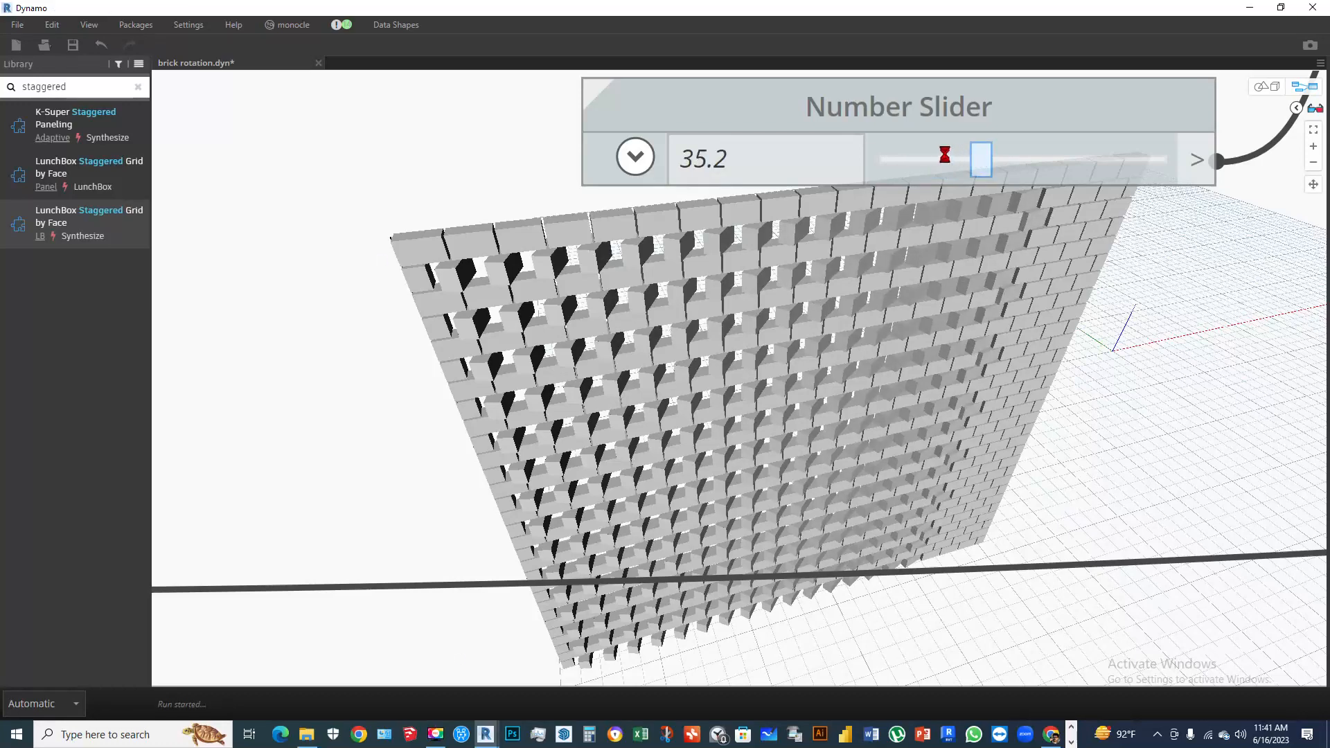
{"action": "left_click", "coordinate": [920, 161]}
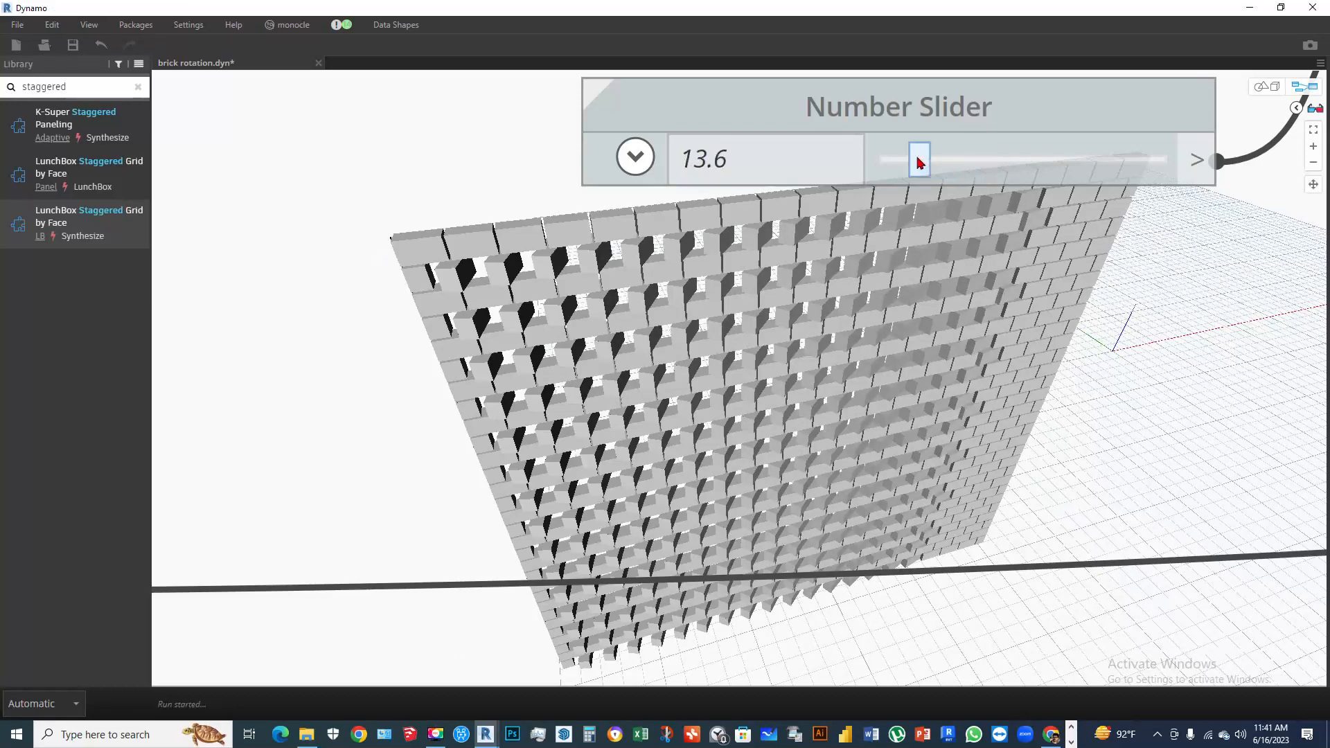
{"action": "left_click_drag", "start_coordinate": [914, 158], "coordinate": [902, 162]}
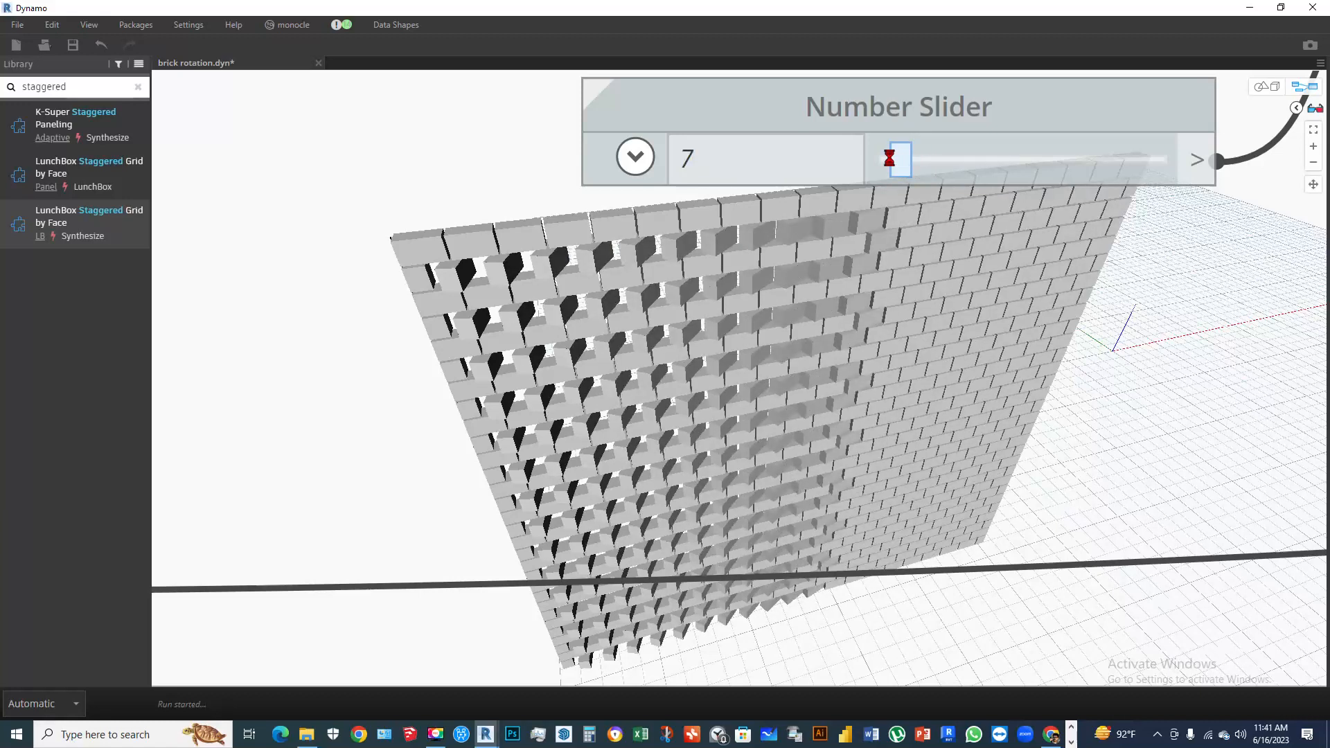
{"action": "left_click_drag", "start_coordinate": [893, 162], "coordinate": [888, 162]}
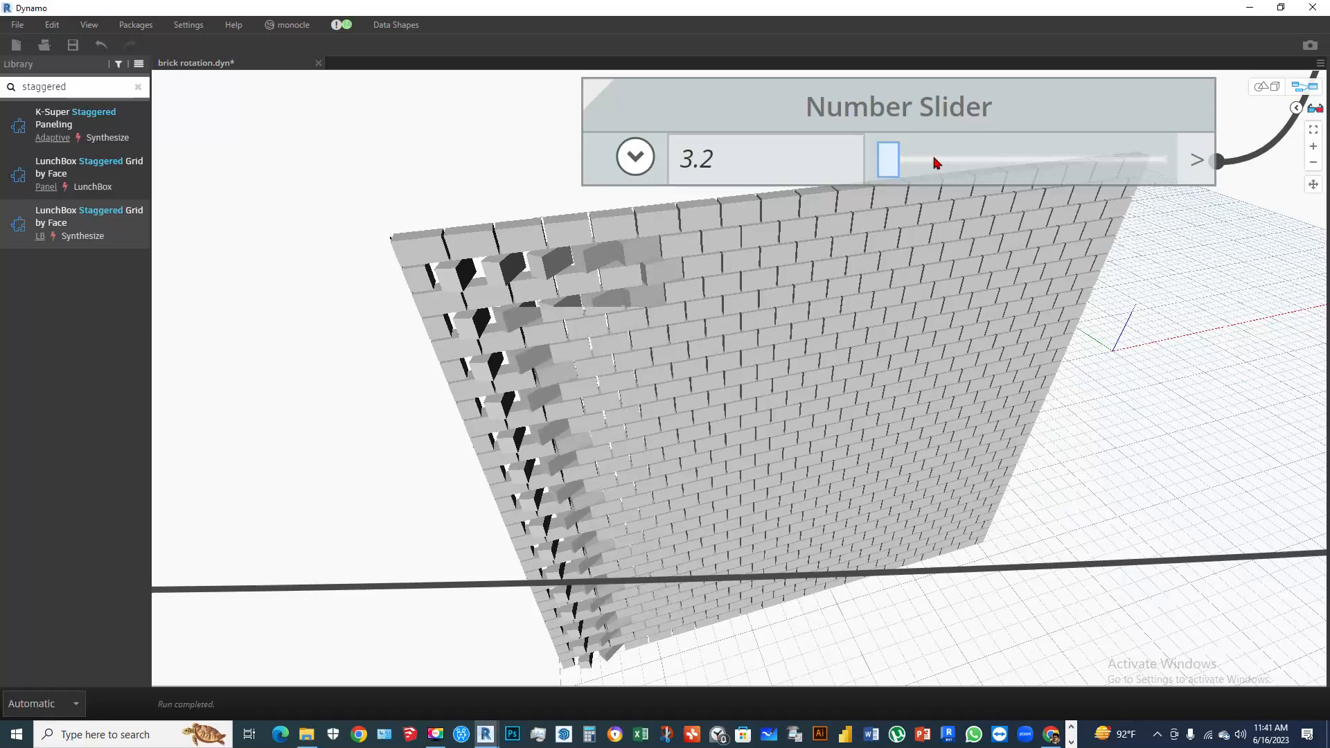
{"action": "left_click", "coordinate": [992, 162]}
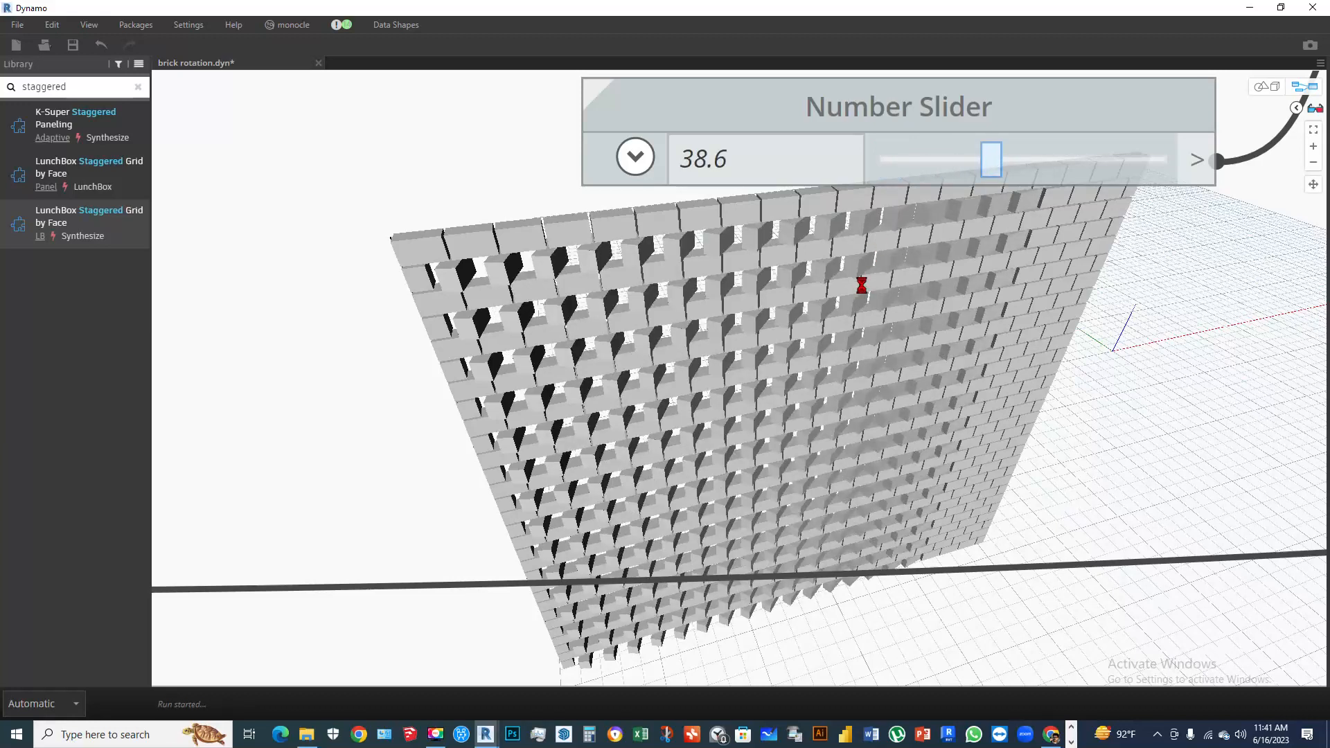
Set the threshold slider feeding the less-than node to 25.9
{"action": "scroll", "coordinate": [980, 314], "scroll_direction": "down", "scroll_amount": 6}
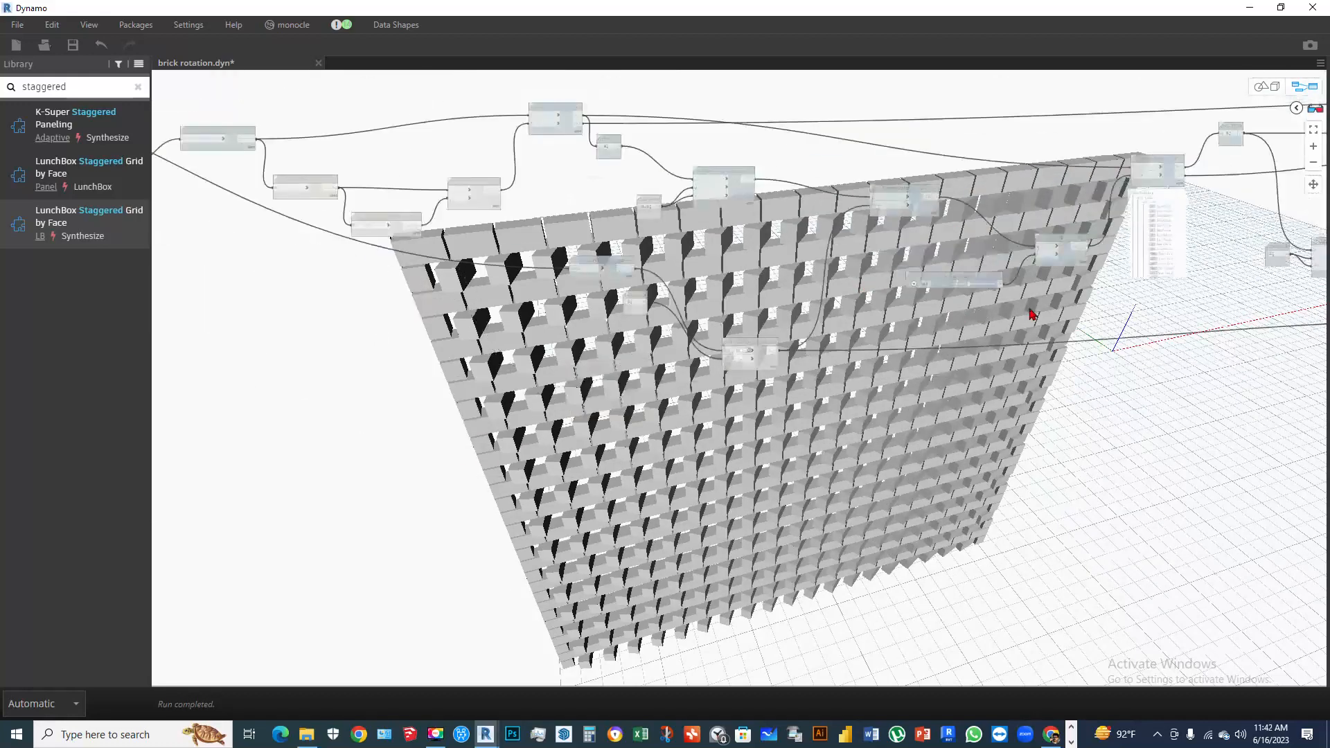
{"action": "scroll", "coordinate": [984, 270], "scroll_direction": "up", "scroll_amount": 5}
{"action": "left_click_drag", "start_coordinate": [1037, 248], "coordinate": [1026, 246]}
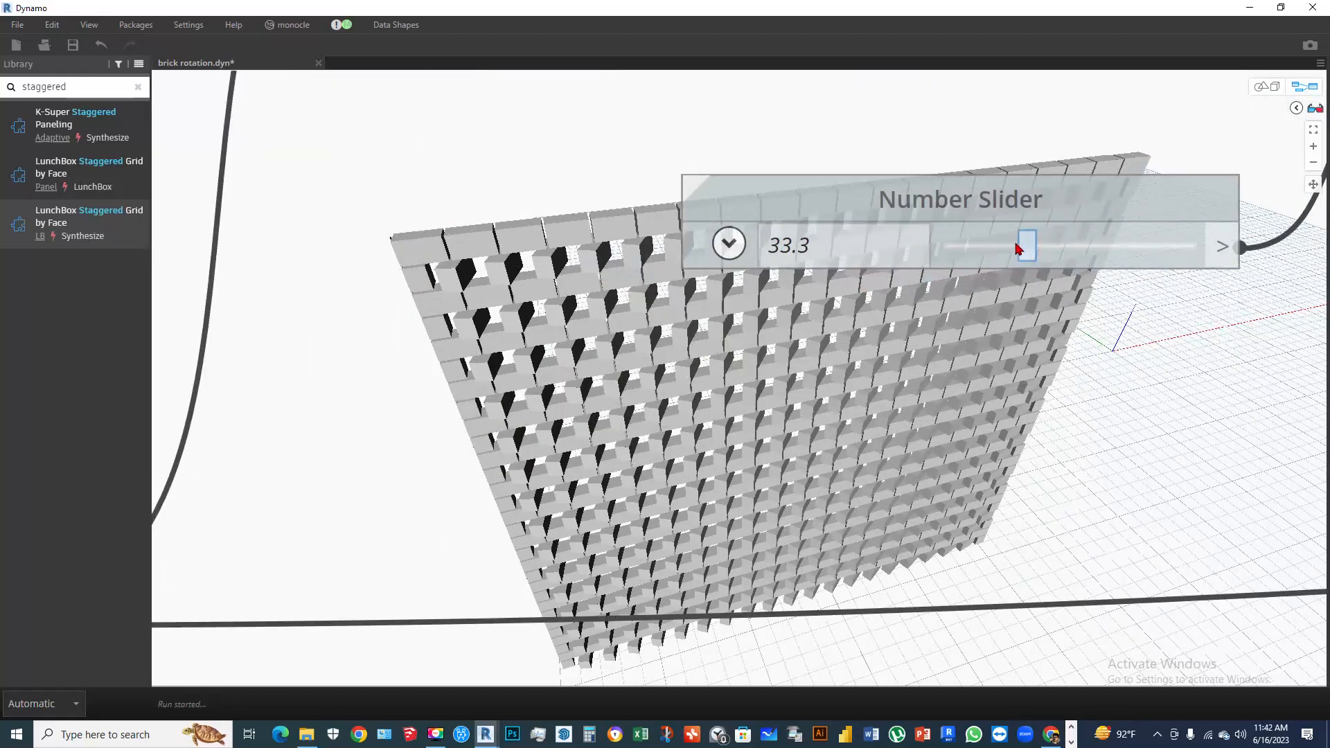
{"action": "left_click_drag", "start_coordinate": [1053, 355], "coordinate": [1020, 353]}
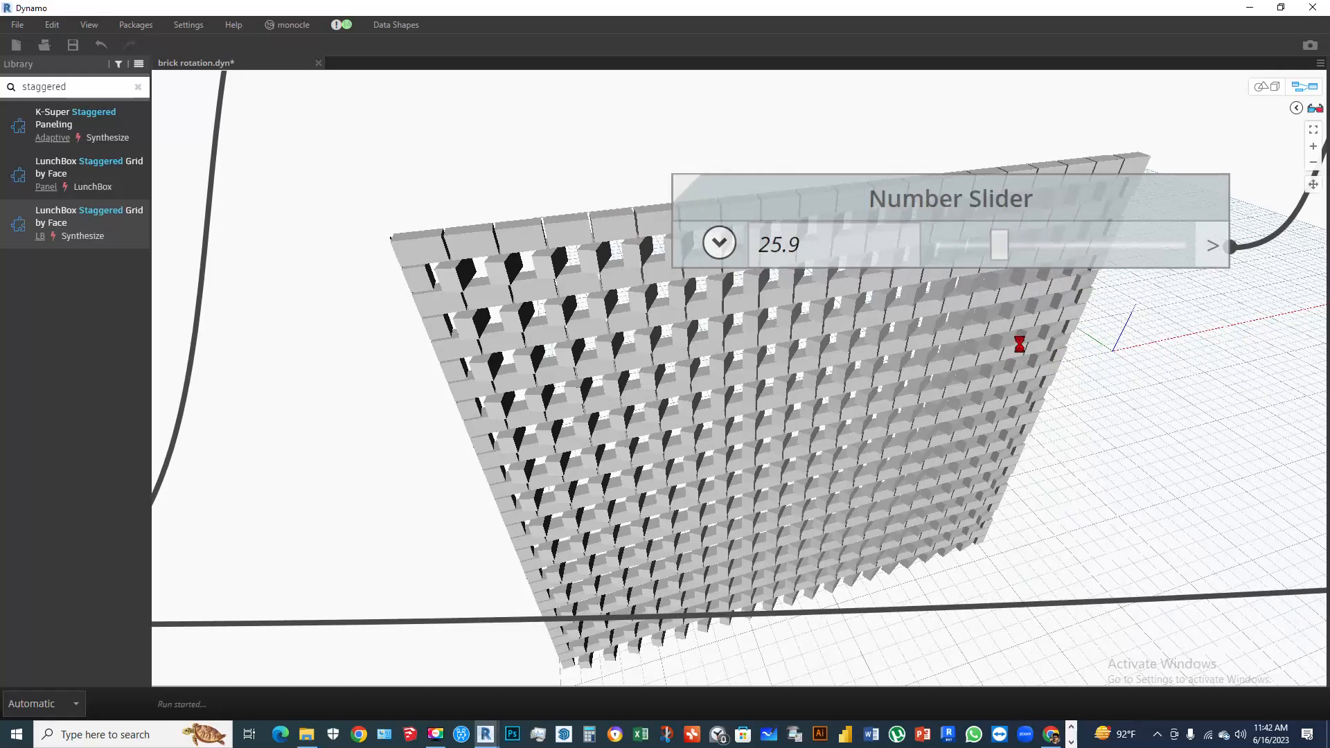
{"action": "scroll", "coordinate": [552, 312], "scroll_direction": "down", "scroll_amount": 6}
{"action": "scroll", "coordinate": [664, 328], "scroll_direction": "up", "scroll_amount": 6}
Restore the Dynamo window to a smaller size and examine the brick wall preview in Revit's 3D view, moving the window aside
{"action": "scroll", "coordinate": [664, 331], "scroll_direction": "down", "scroll_amount": 10}
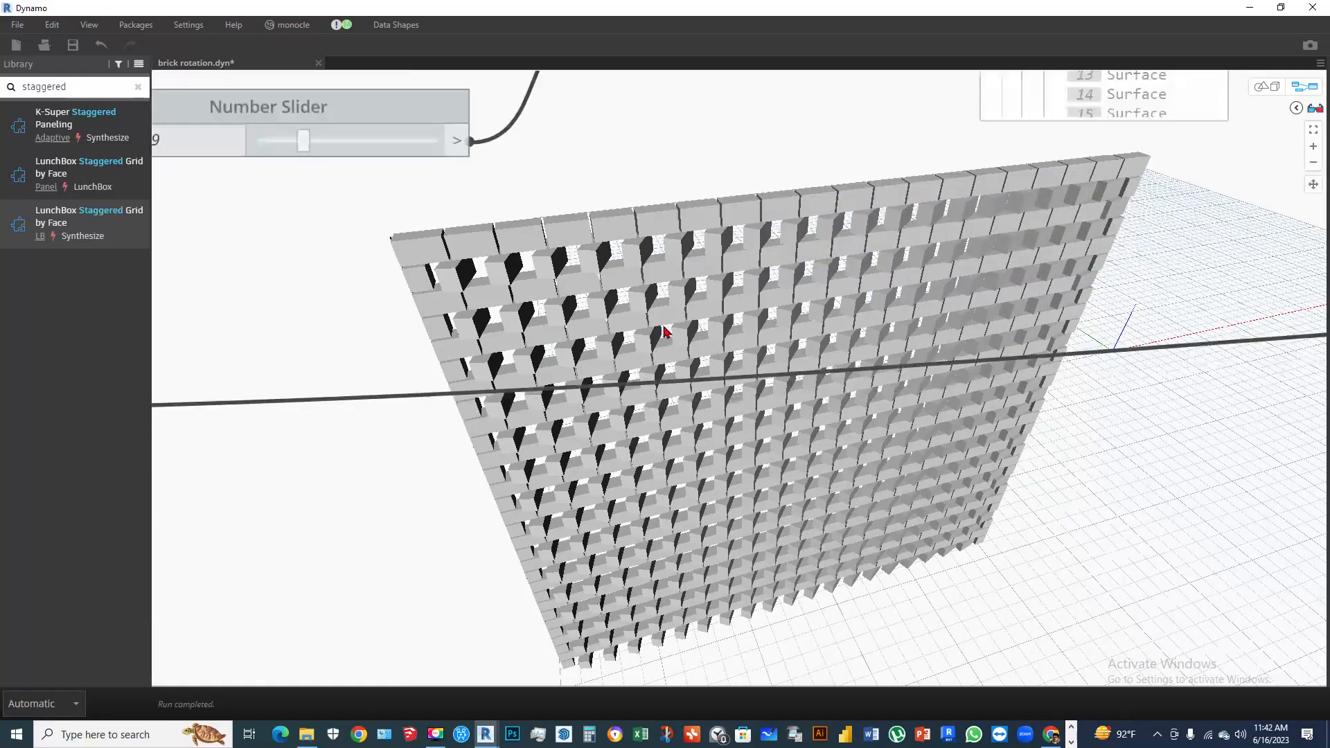
{"action": "scroll", "coordinate": [959, 187], "scroll_direction": "up", "scroll_amount": 5}
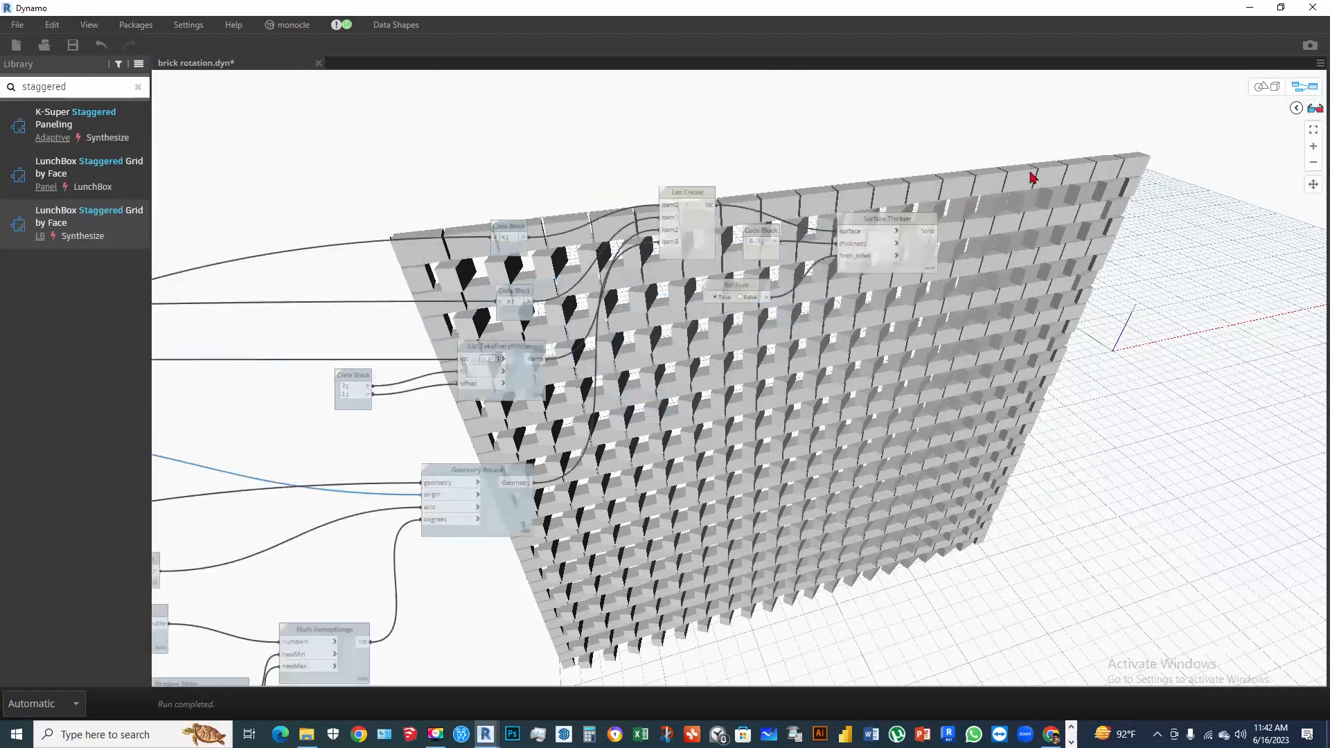
{"action": "left_click", "coordinate": [1279, 8]}
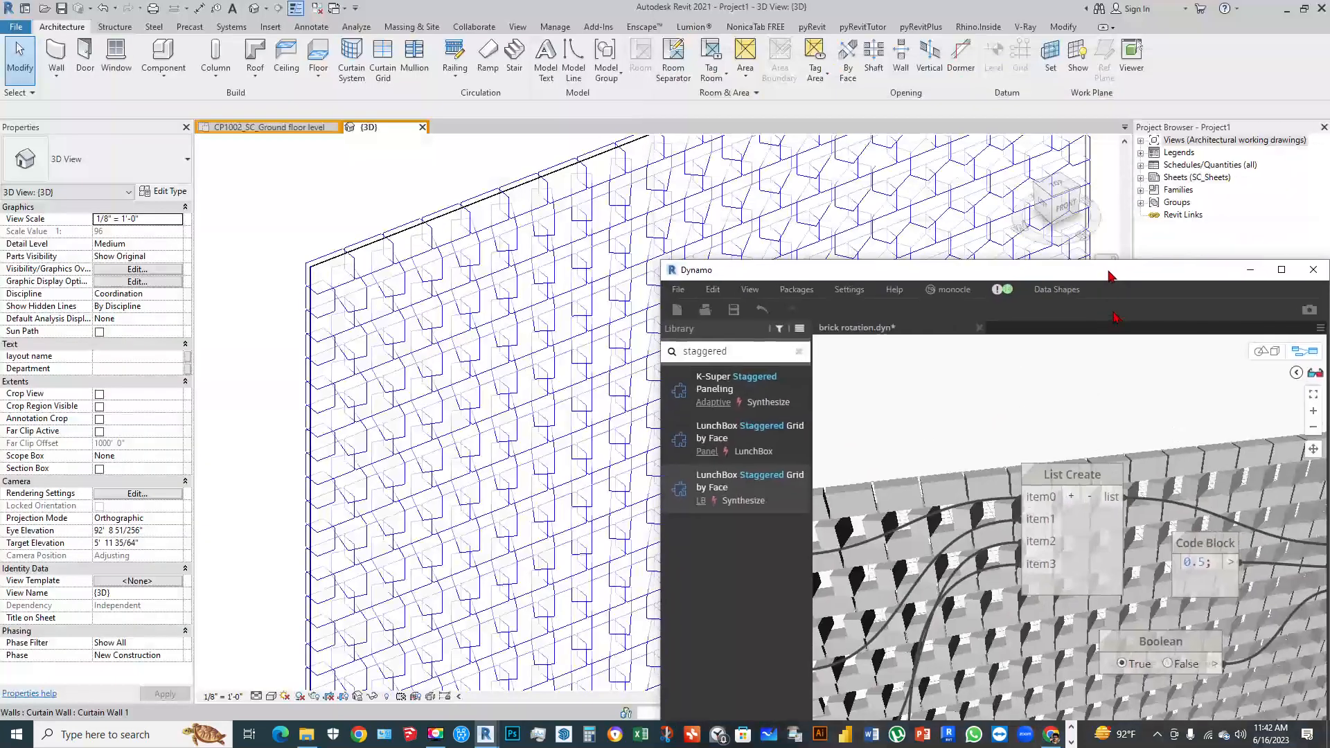
{"action": "scroll", "coordinate": [416, 336], "scroll_direction": "down", "scroll_amount": 5}
{"action": "middle_click_drag", "start_coordinate": [495, 329], "coordinate": [500, 452], "text": "shift"}
{"action": "scroll", "coordinate": [391, 459], "scroll_direction": "up", "scroll_amount": 4}
{"action": "middle_click_drag", "start_coordinate": [538, 386], "coordinate": [551, 332], "text": "shift"}
{"action": "scroll", "coordinate": [518, 346], "scroll_direction": "down", "scroll_amount": 5}
{"action": "left_click_drag", "start_coordinate": [1054, 405], "coordinate": [1067, 89]}
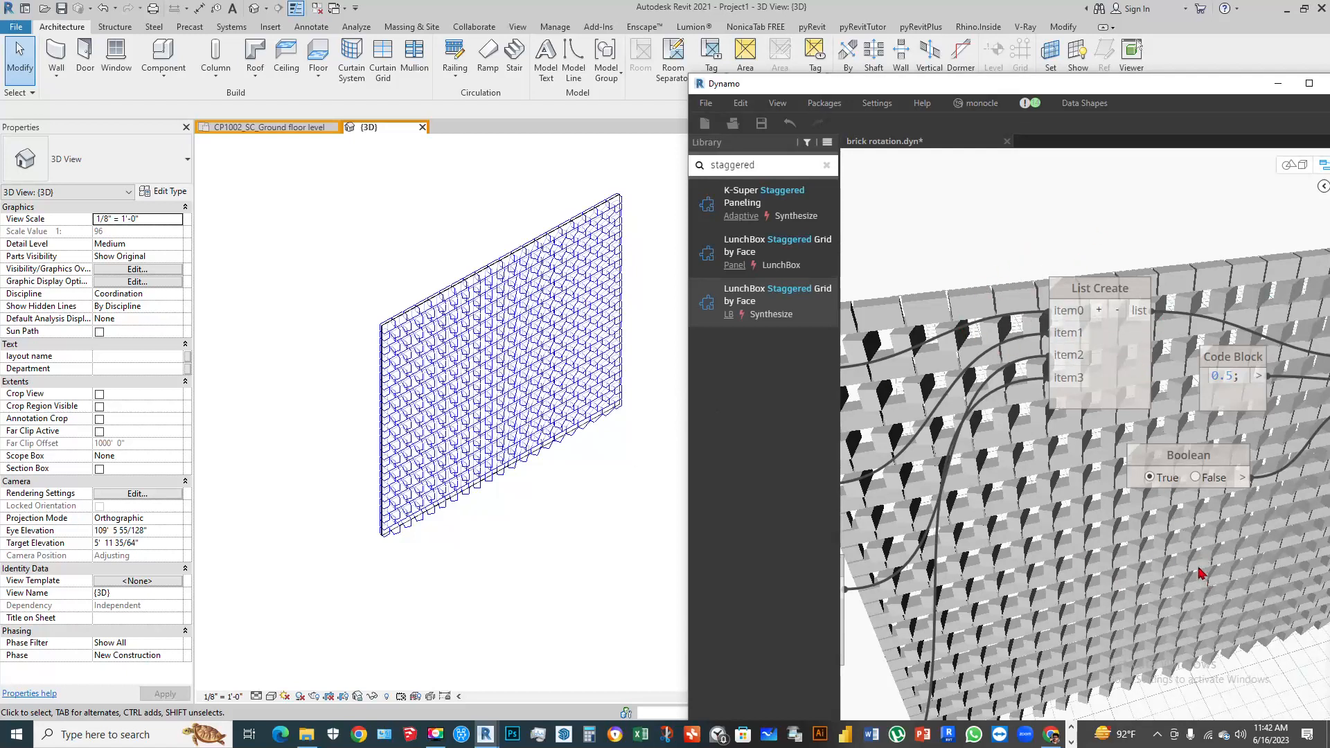
{"action": "scroll", "coordinate": [654, 339], "scroll_direction": "up", "scroll_amount": 1}
{"action": "middle_click_drag", "start_coordinate": [646, 337], "coordinate": [579, 335]}
{"action": "scroll", "coordinate": [632, 374], "scroll_direction": "down", "scroll_amount": 2}
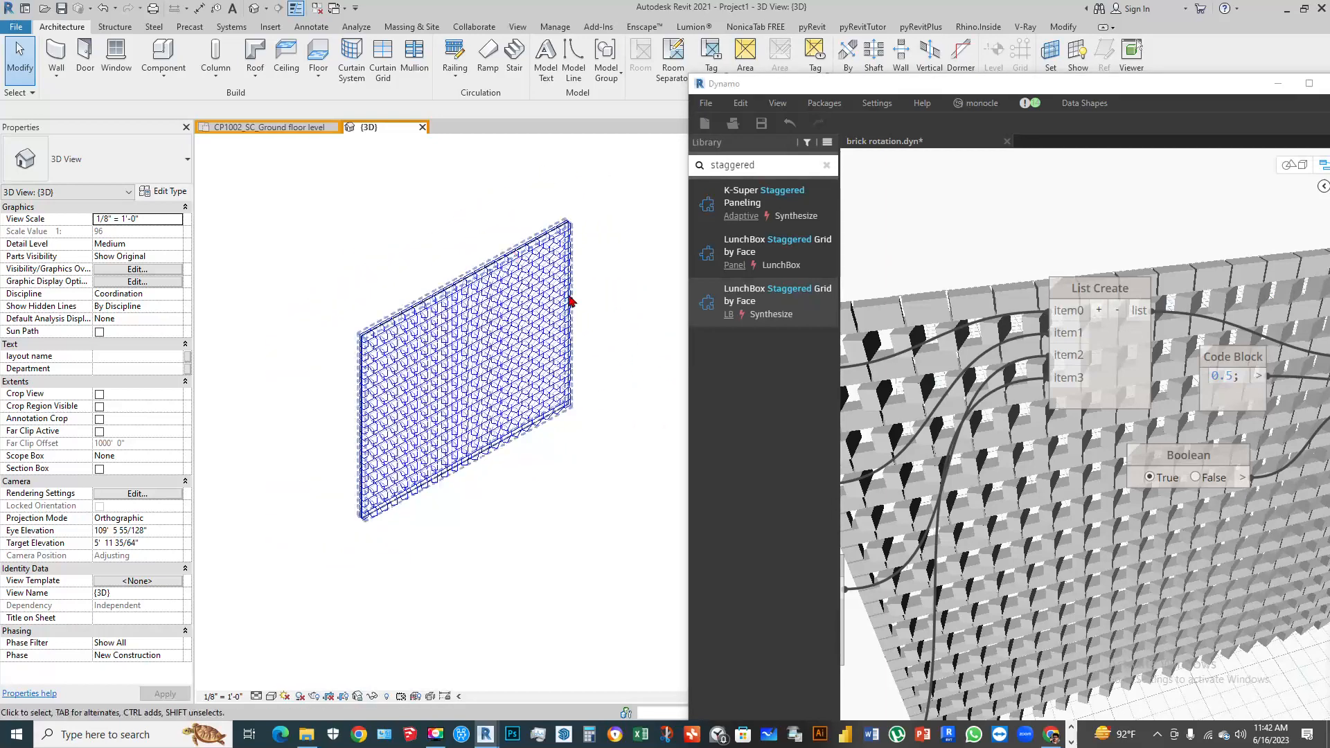
{"action": "left_click_drag", "start_coordinate": [1230, 88], "coordinate": [653, 31]}
{"action": "scroll", "coordinate": [452, 361], "scroll_direction": "down", "scroll_amount": 5}
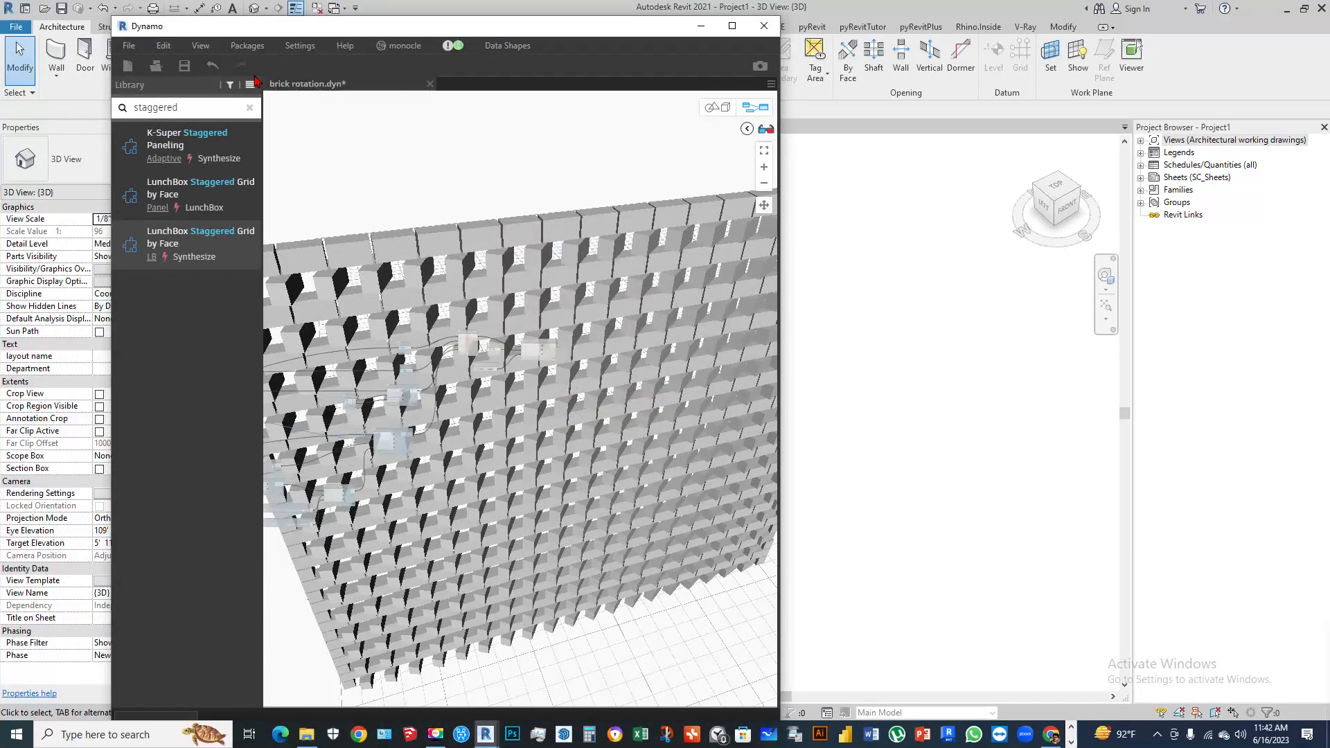
Save the brick rotation.dyn graph
{"action": "left_click", "coordinate": [187, 68]}
{"action": "scroll", "coordinate": [544, 370], "scroll_direction": "up", "scroll_amount": 3}
{"action": "key", "text": "alt+Tab"}
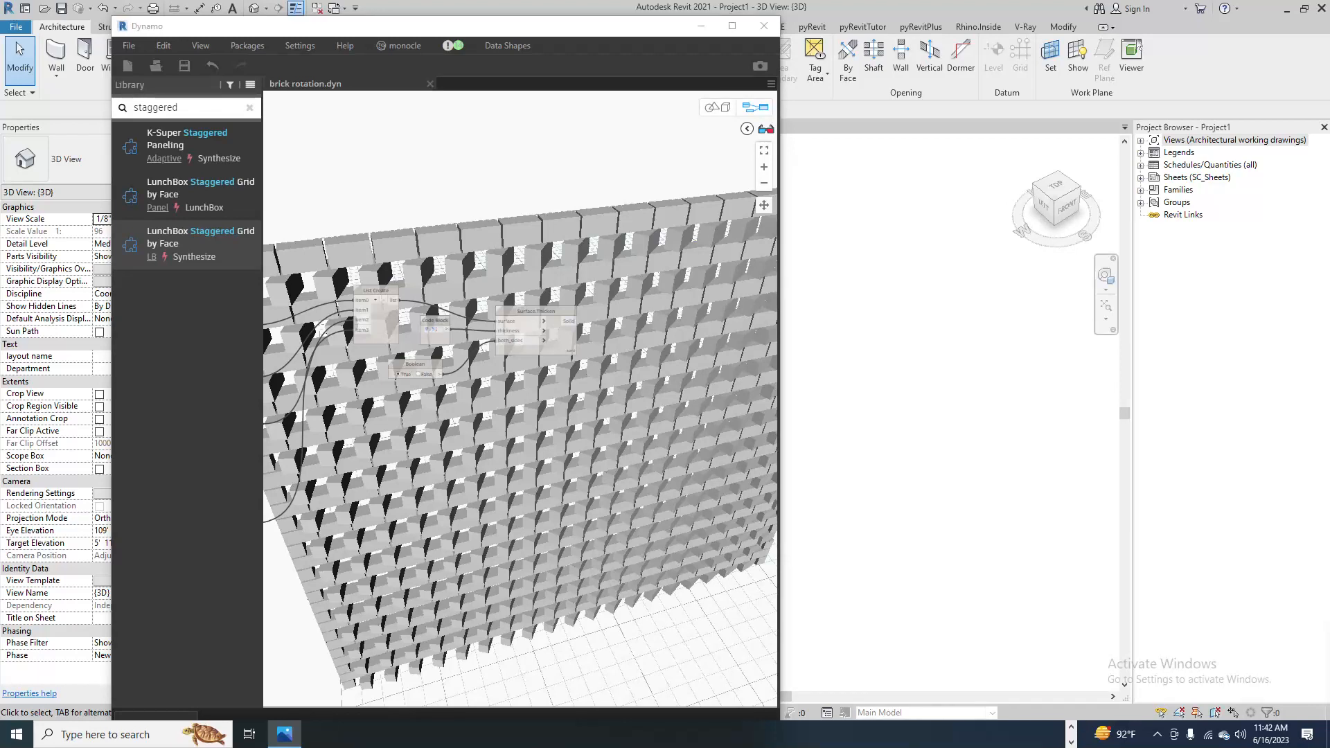
Search the node library for directshape and add Revit's DirectShape.ByGeometry node to the graph
{"action": "scroll", "coordinate": [582, 324], "scroll_direction": "up", "scroll_amount": 2}
{"action": "scroll", "coordinate": [581, 324], "scroll_direction": "down", "scroll_amount": 3}
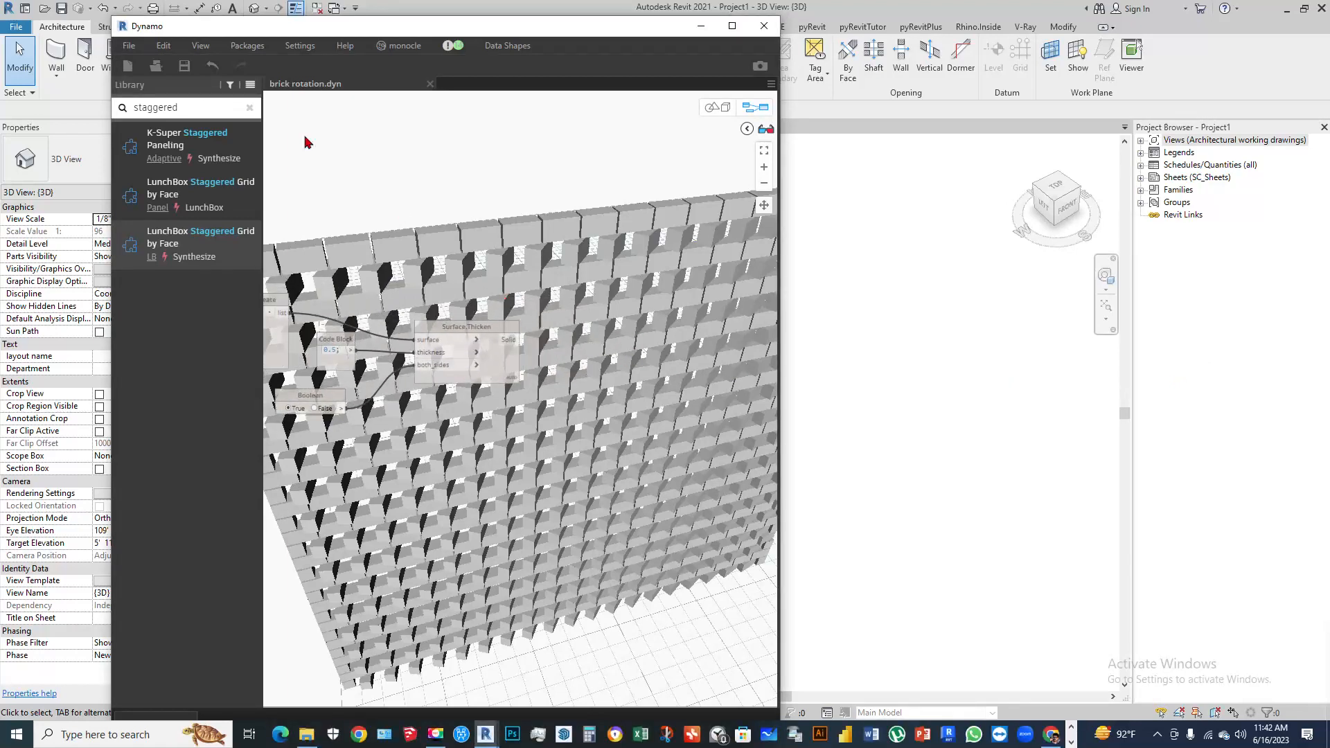
{"action": "left_click_drag", "start_coordinate": [182, 107], "coordinate": [108, 104]}
{"action": "type", "text": "direct shape"}
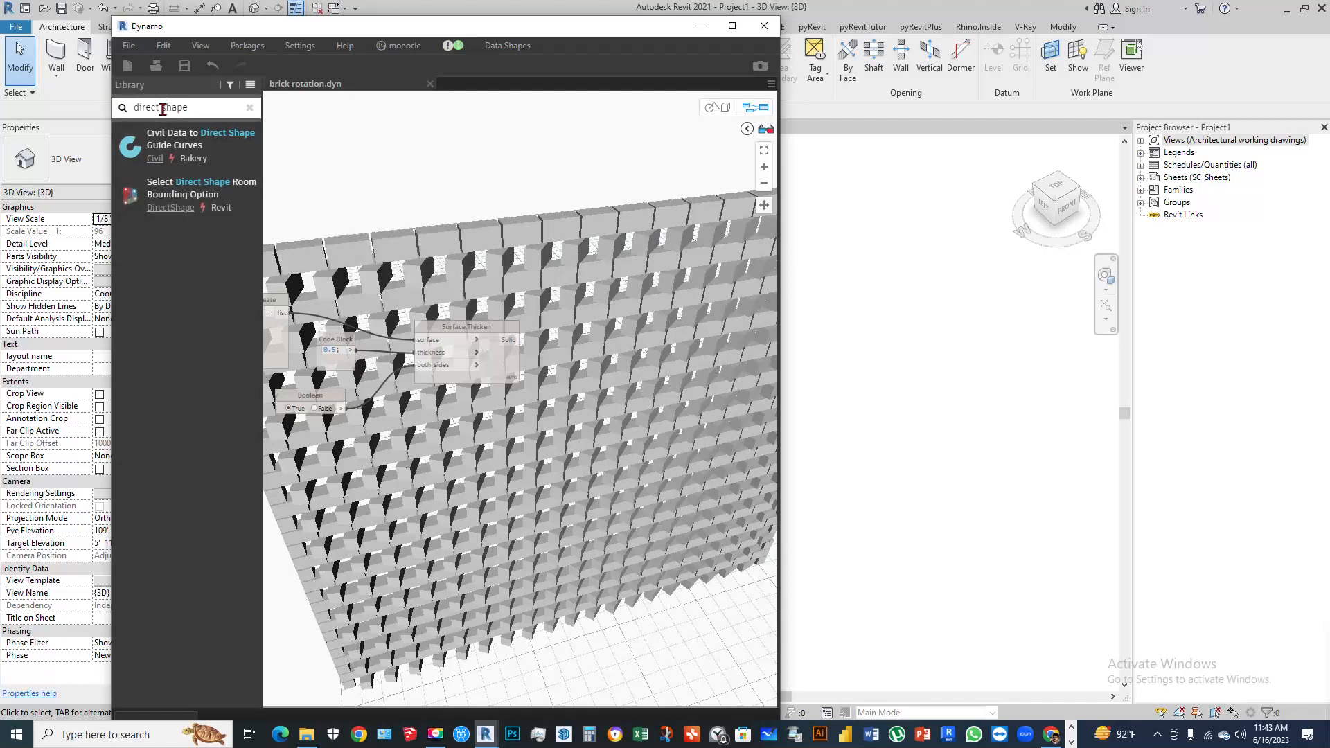
{"action": "mouse_move", "coordinate": [173, 177]}
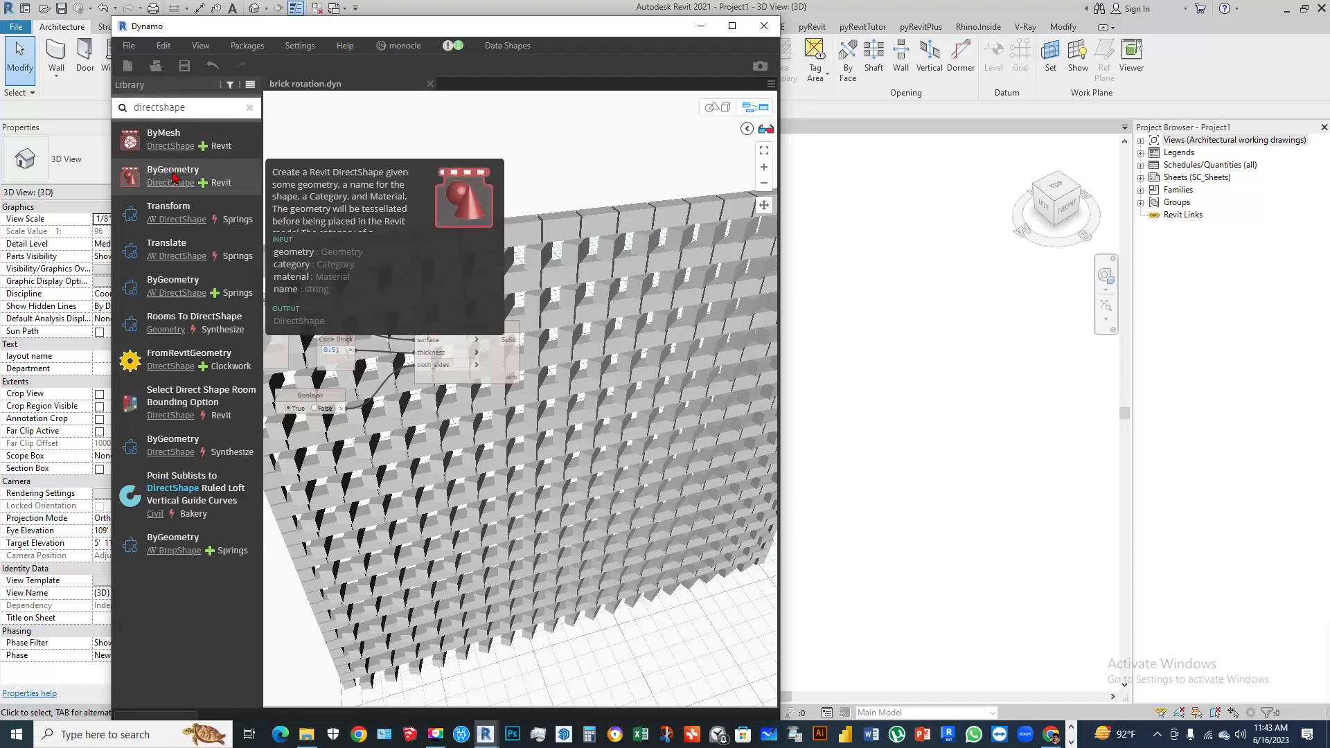
{"action": "left_click", "coordinate": [173, 177]}
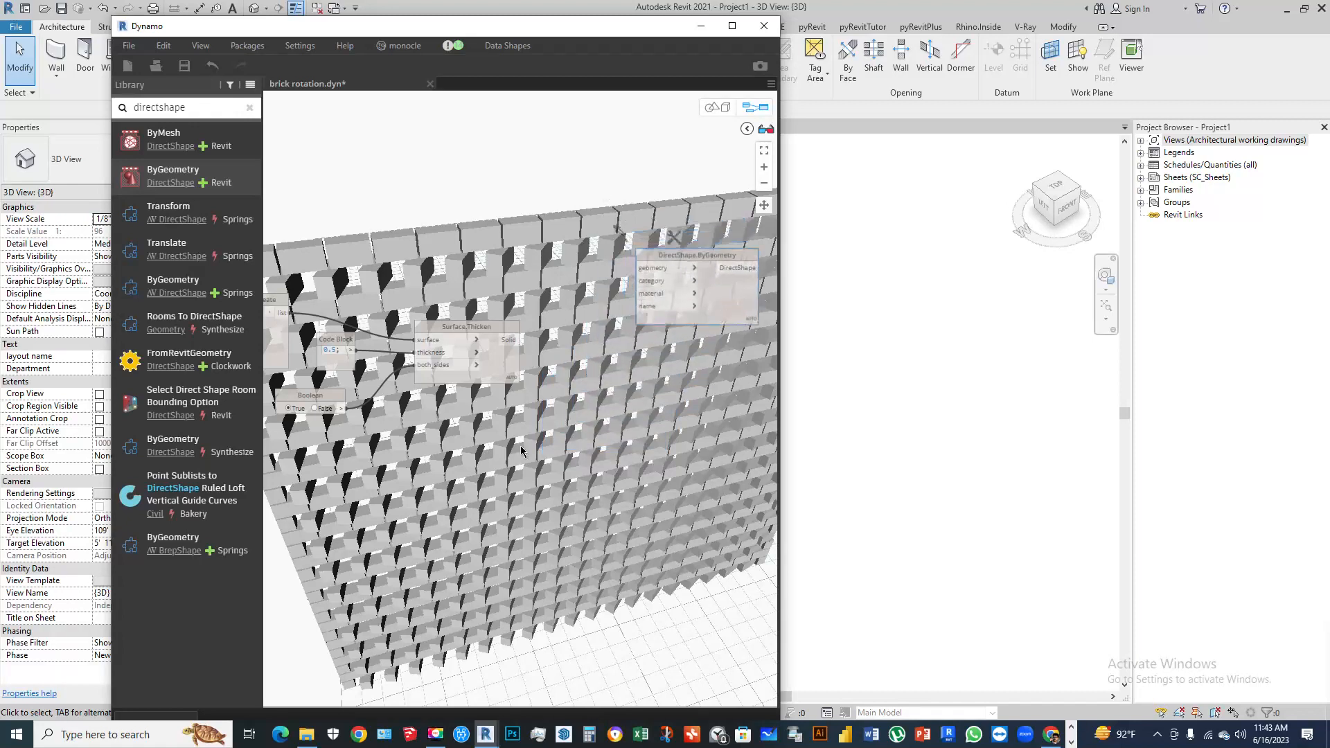
Switch the graph's run mode from Automatic to Manual
{"action": "left_click_drag", "start_coordinate": [601, 32], "coordinate": [631, 17]}
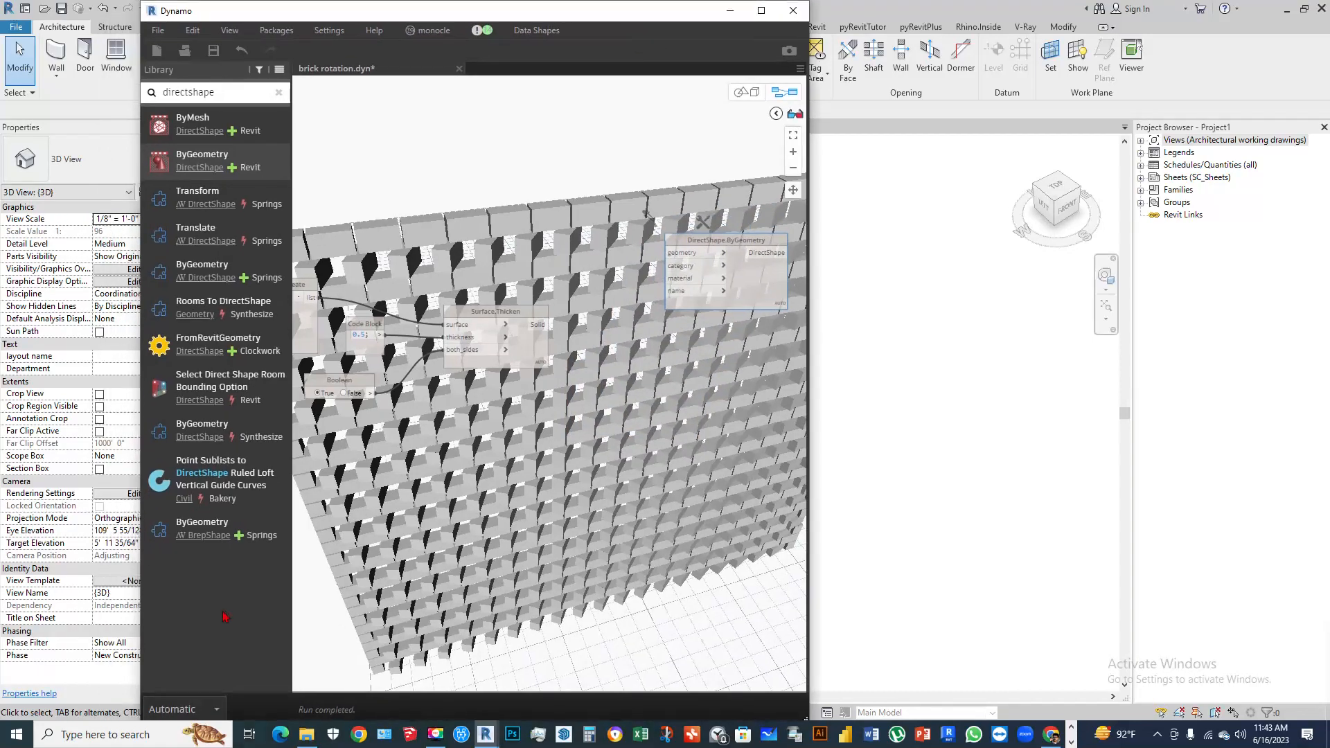
{"action": "left_click", "coordinate": [215, 710]}
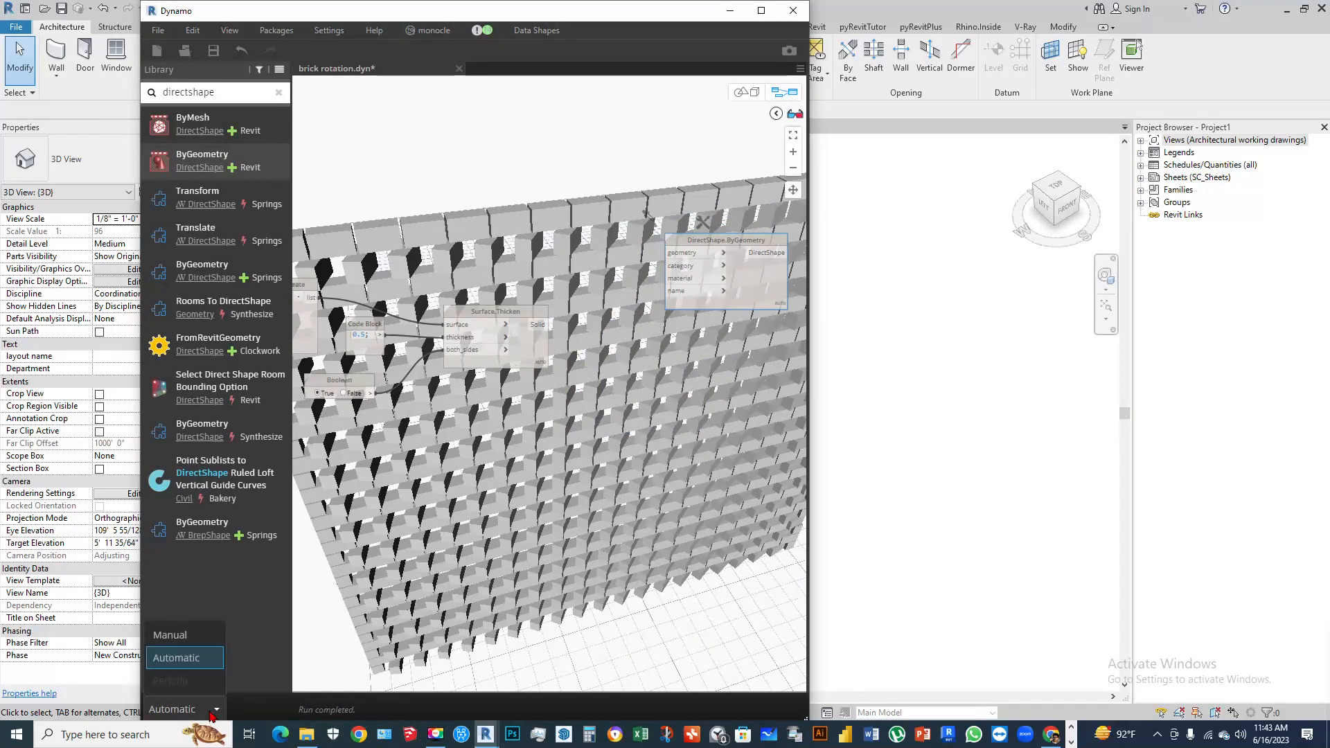
{"action": "left_click", "coordinate": [176, 636]}
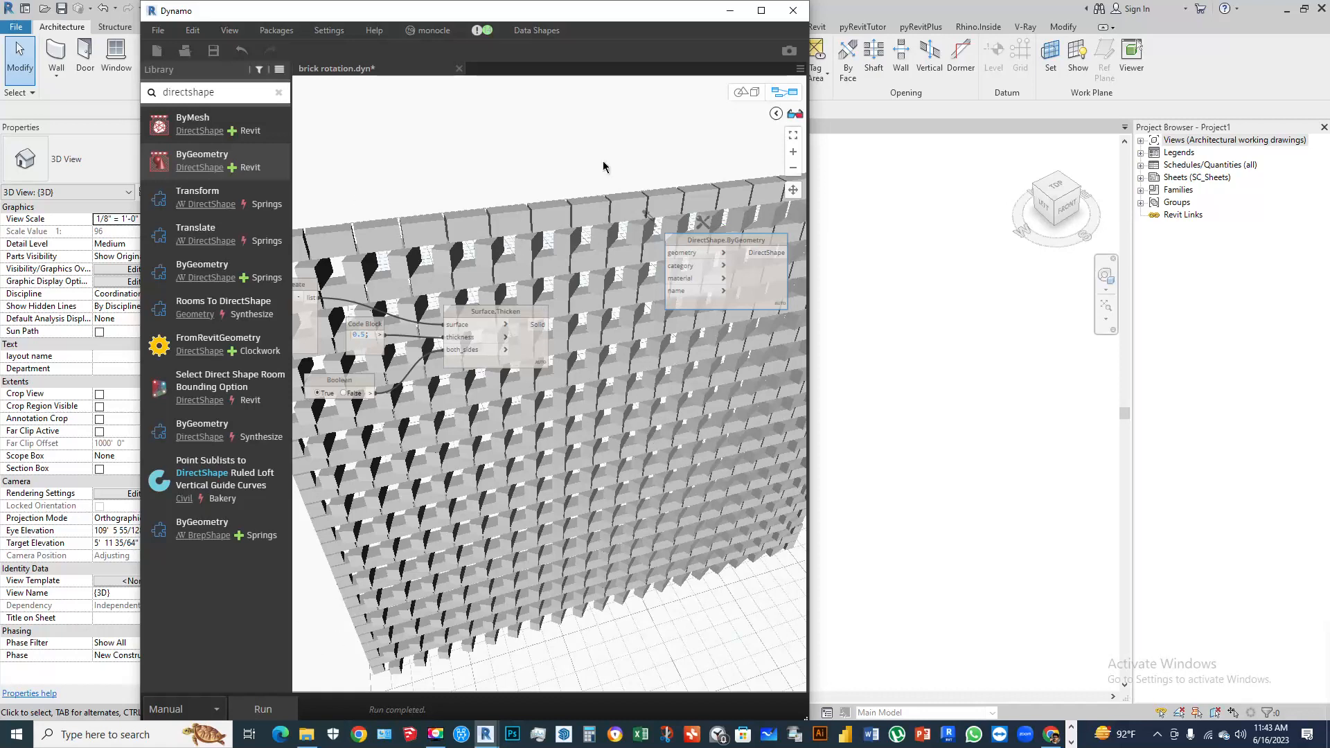
Search for "cate", add a Categories node and place it above the Surface.Thicken node
{"action": "scroll", "coordinate": [671, 378], "scroll_direction": "down", "scroll_amount": 2}
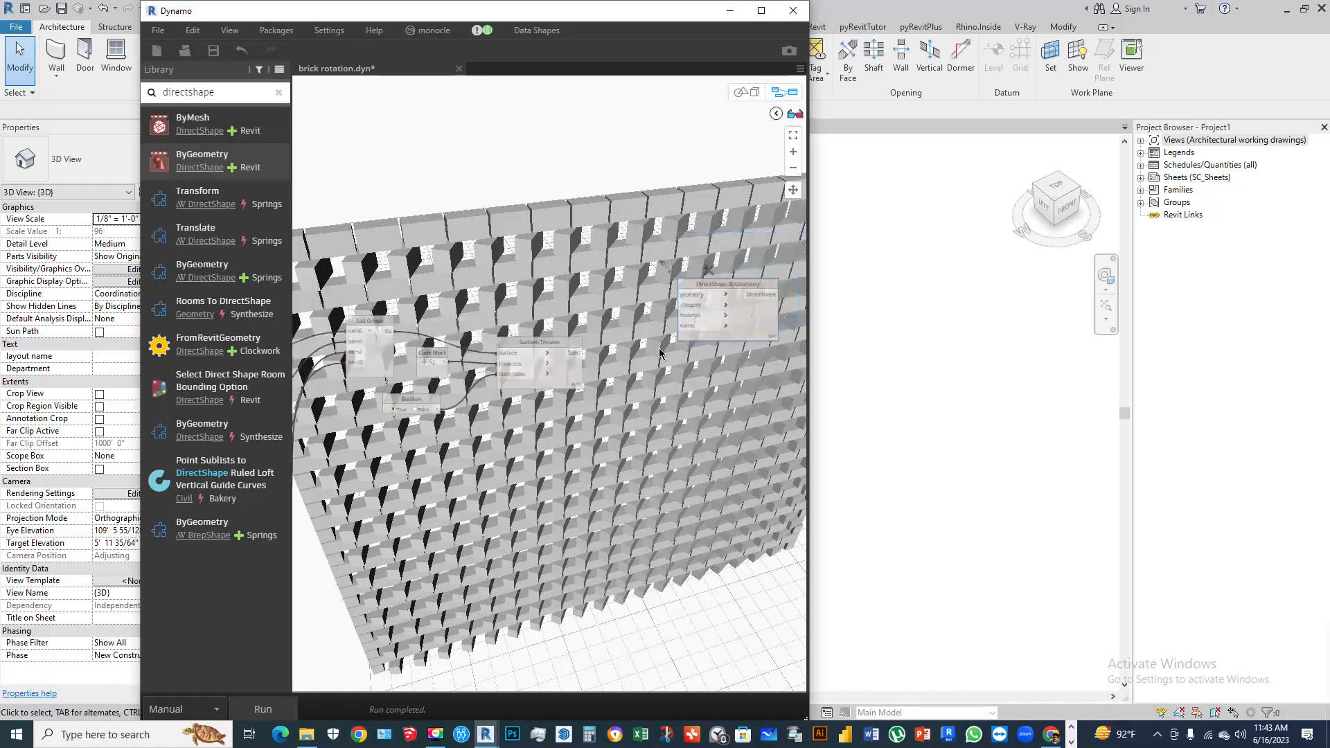
{"action": "scroll", "coordinate": [655, 324], "scroll_direction": "up", "scroll_amount": 2}
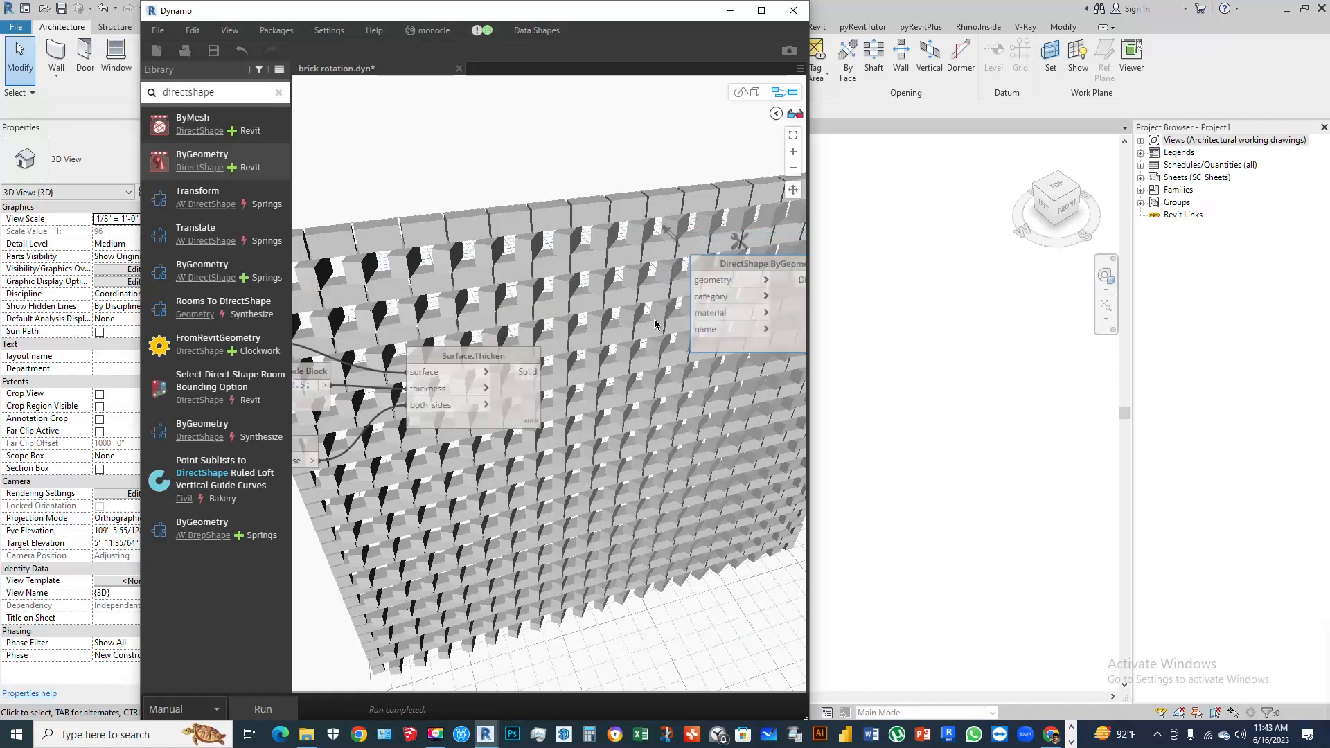
{"action": "right_click", "coordinate": [527, 194]}
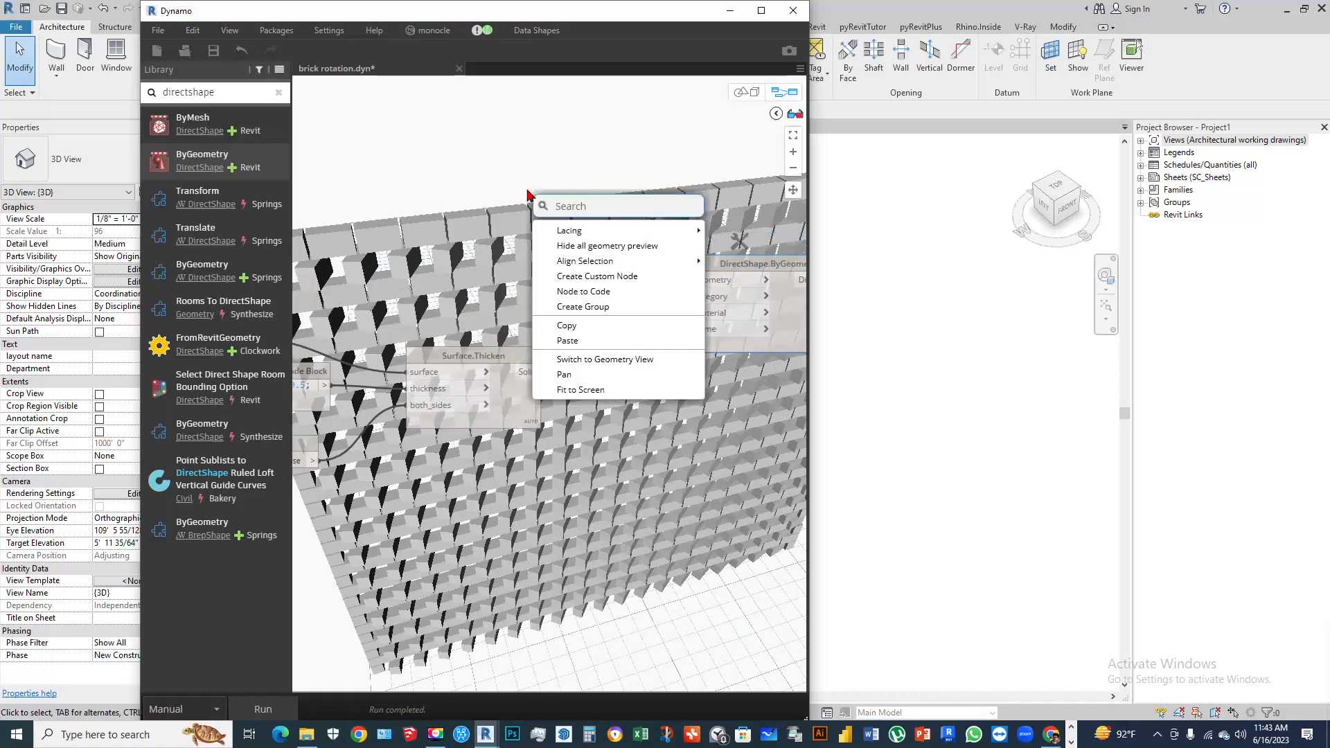
{"action": "type", "text": "clae"}
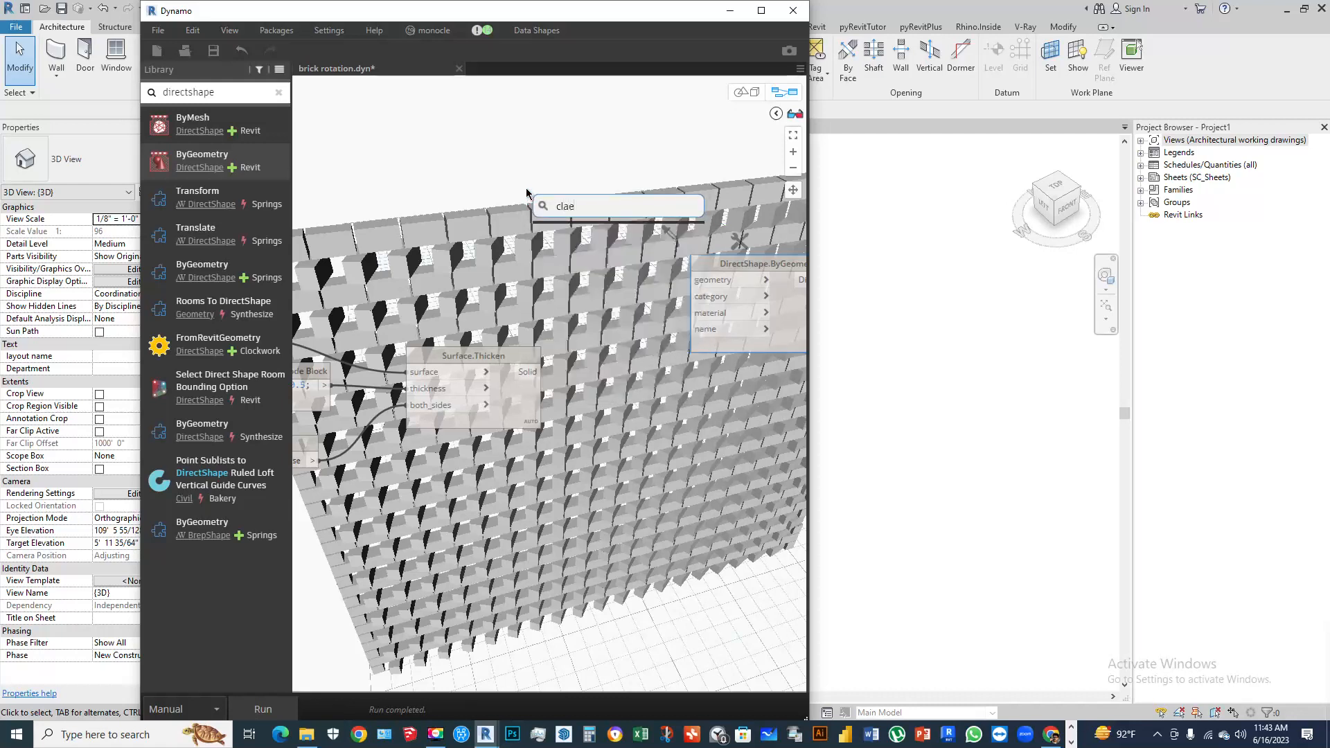
{"action": "key", "text": "BackSpace"}
{"action": "key", "text": "BackSpace"}
{"action": "key", "text": "BackSpace"}
{"action": "type", "text": "at"}
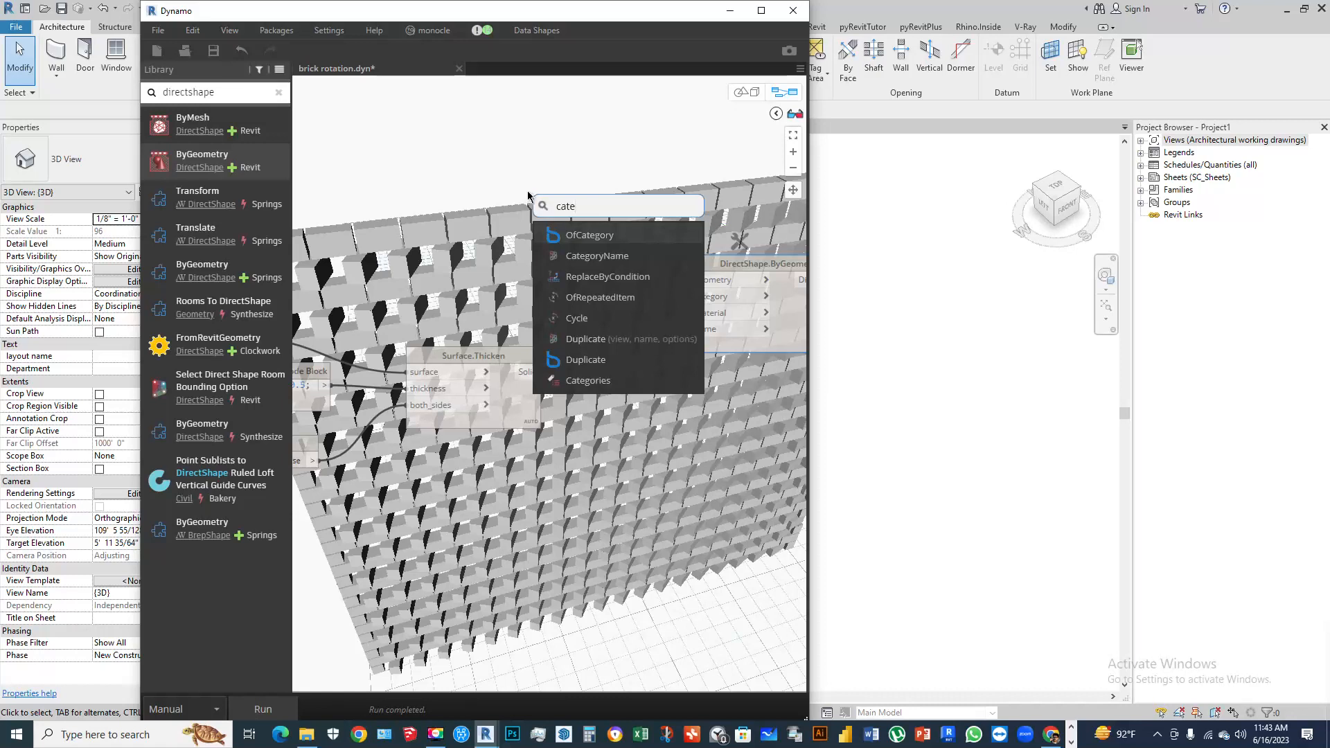
{"action": "left_click", "coordinate": [643, 387]}
{"action": "left_click_drag", "start_coordinate": [643, 387], "coordinate": [544, 217]}
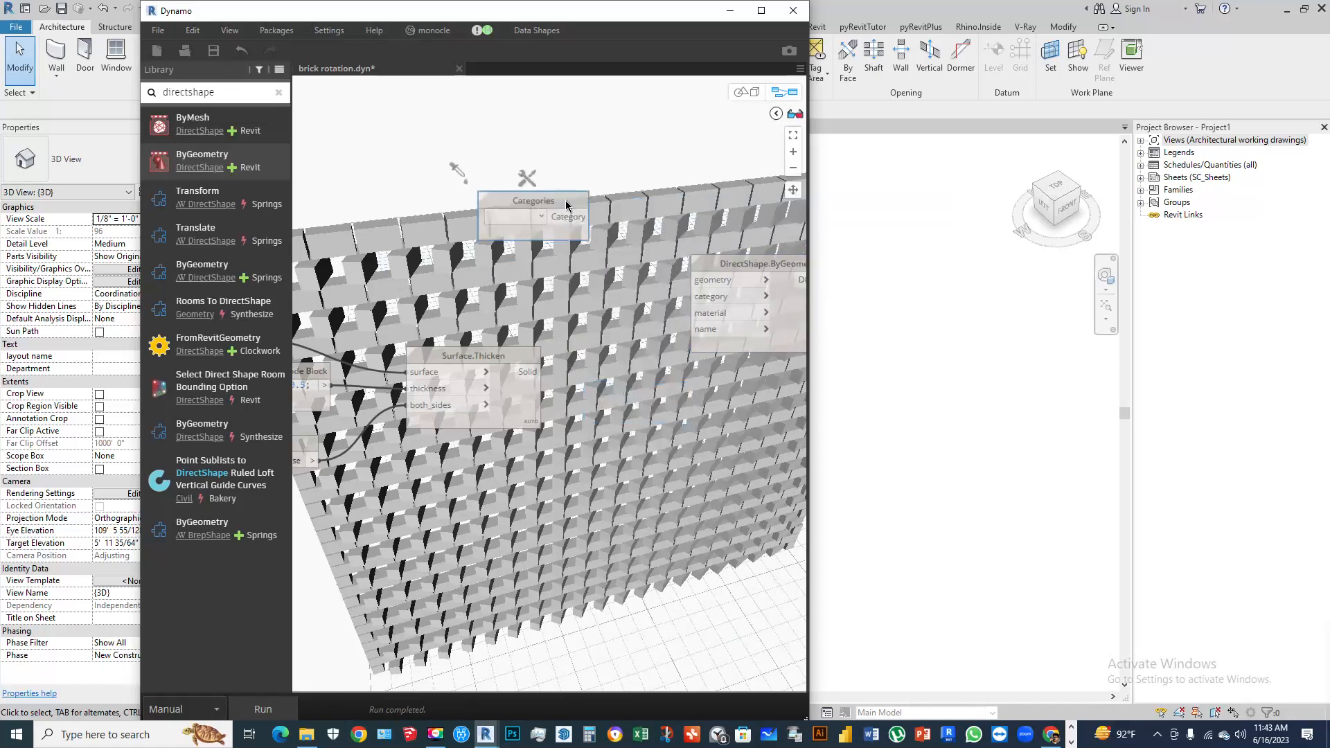
Set the Categories node to Generic Models
{"action": "left_click", "coordinate": [544, 217]}
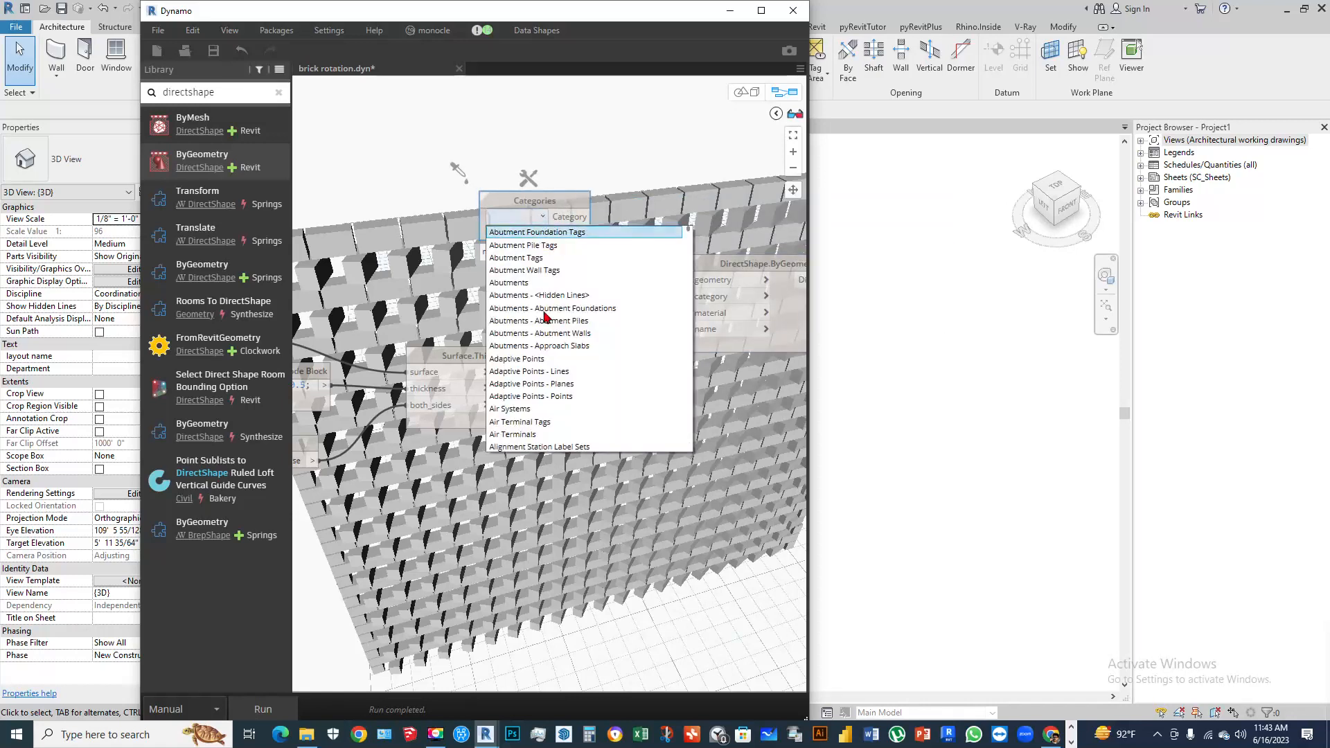
{"action": "scroll", "coordinate": [541, 387], "scroll_direction": "up", "scroll_amount": 5}
{"action": "scroll", "coordinate": [538, 386], "scroll_direction": "down", "scroll_amount": 20}
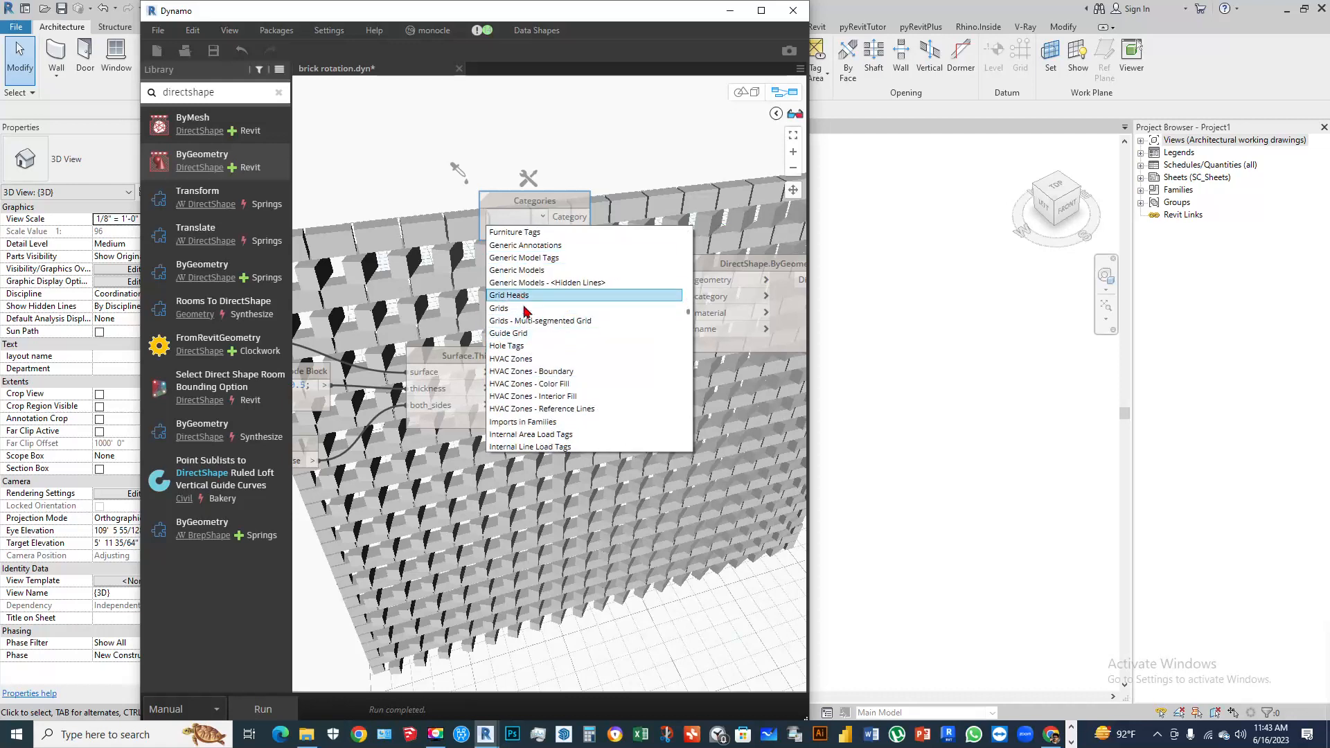
{"action": "left_click", "coordinate": [523, 270]}
Connect Categories to the category input and Surface.Thicken's solid output to the geometry input of DirectShape.ByGeometry
{"action": "left_click_drag", "start_coordinate": [604, 215], "coordinate": [694, 296]}
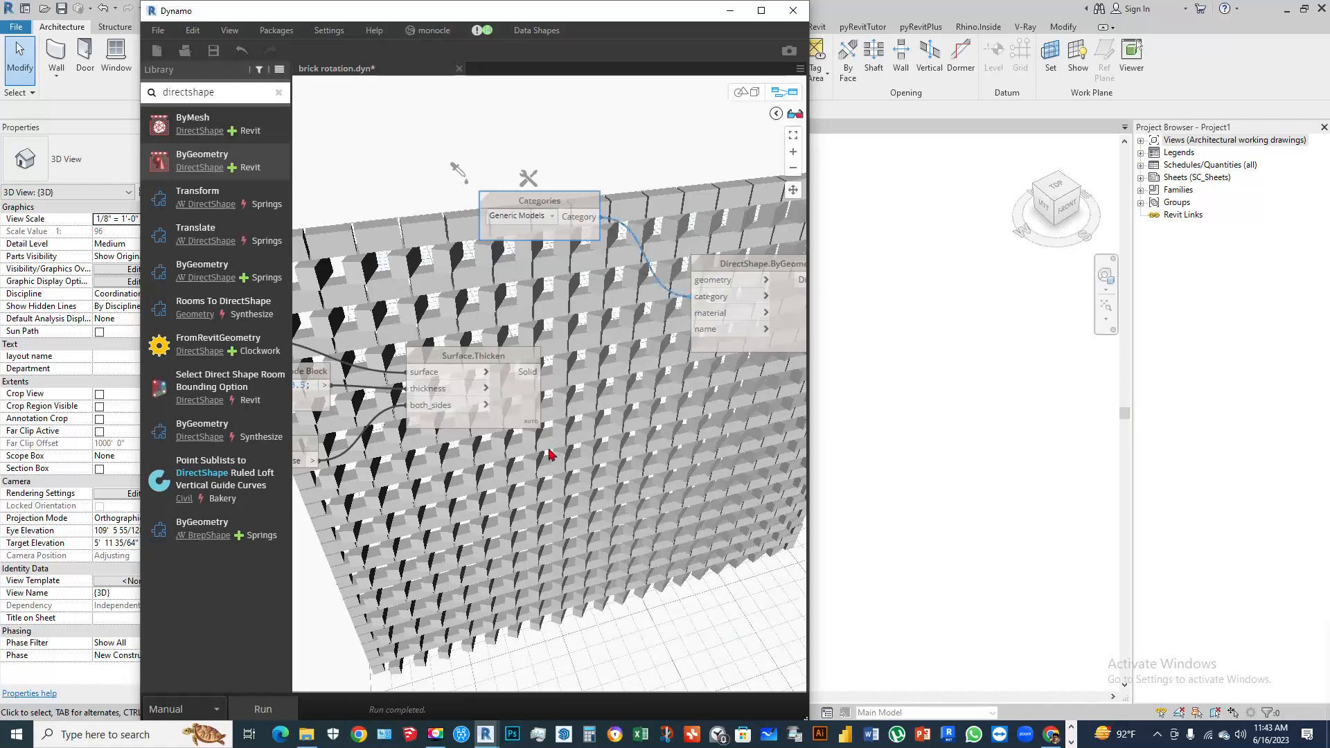
{"action": "left_click_drag", "start_coordinate": [538, 372], "coordinate": [703, 281]}
{"action": "scroll", "coordinate": [572, 363], "scroll_direction": "down", "scroll_amount": 3}
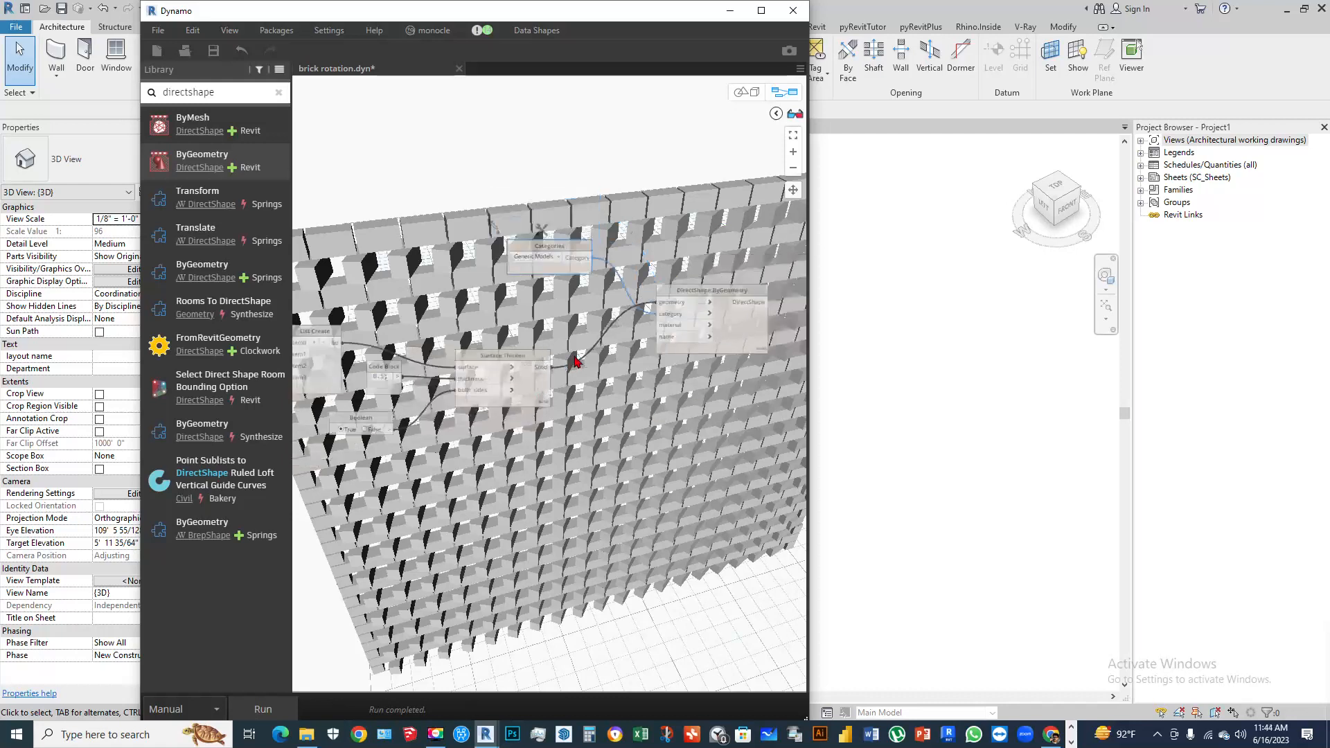
Move the Dynamo window off Revit's 3D view, save the graph and run it to generate the bricks as Generic Models
{"action": "left_click_drag", "start_coordinate": [613, 14], "coordinate": [1075, 16]}
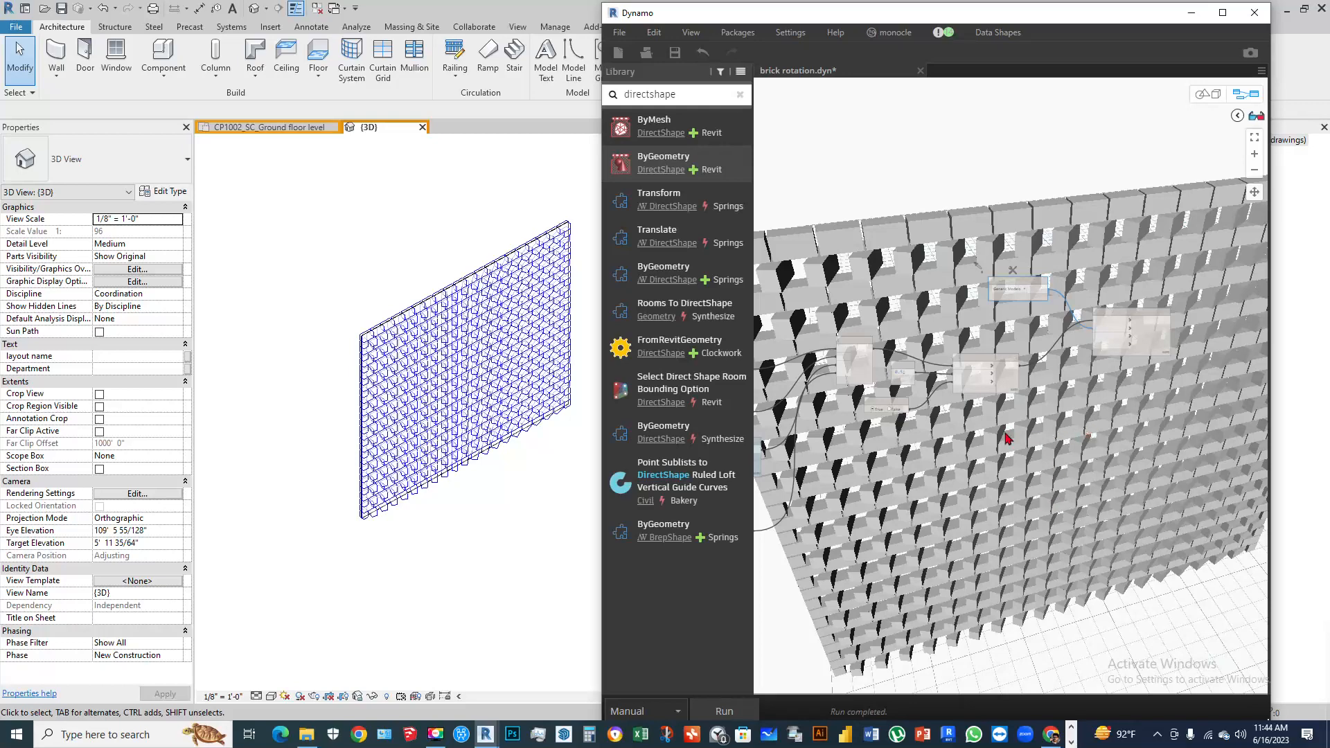
{"action": "scroll", "coordinate": [323, 419], "scroll_direction": "down", "scroll_amount": 3}
{"action": "scroll", "coordinate": [459, 349], "scroll_direction": "up", "scroll_amount": 6}
{"action": "scroll", "coordinate": [539, 238], "scroll_direction": "down", "scroll_amount": 3}
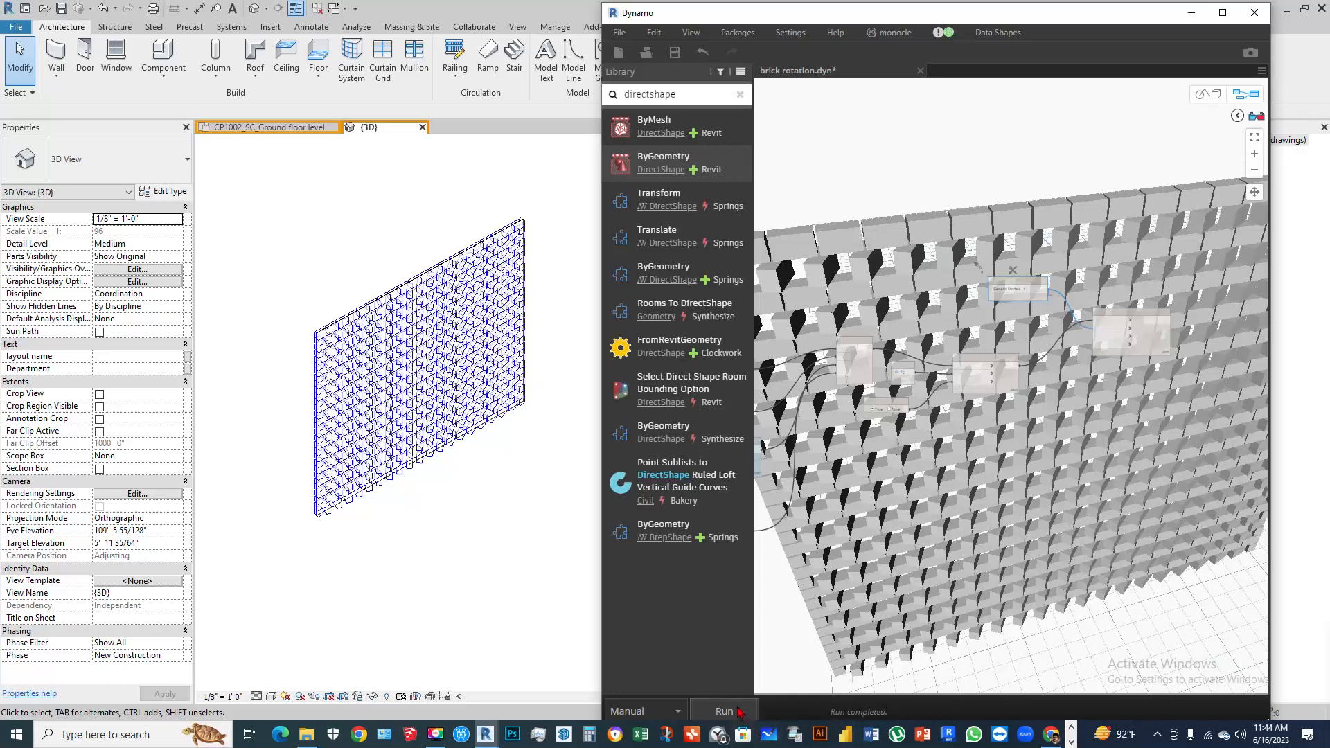
{"action": "left_click", "coordinate": [676, 53]}
{"action": "left_click", "coordinate": [732, 711]}
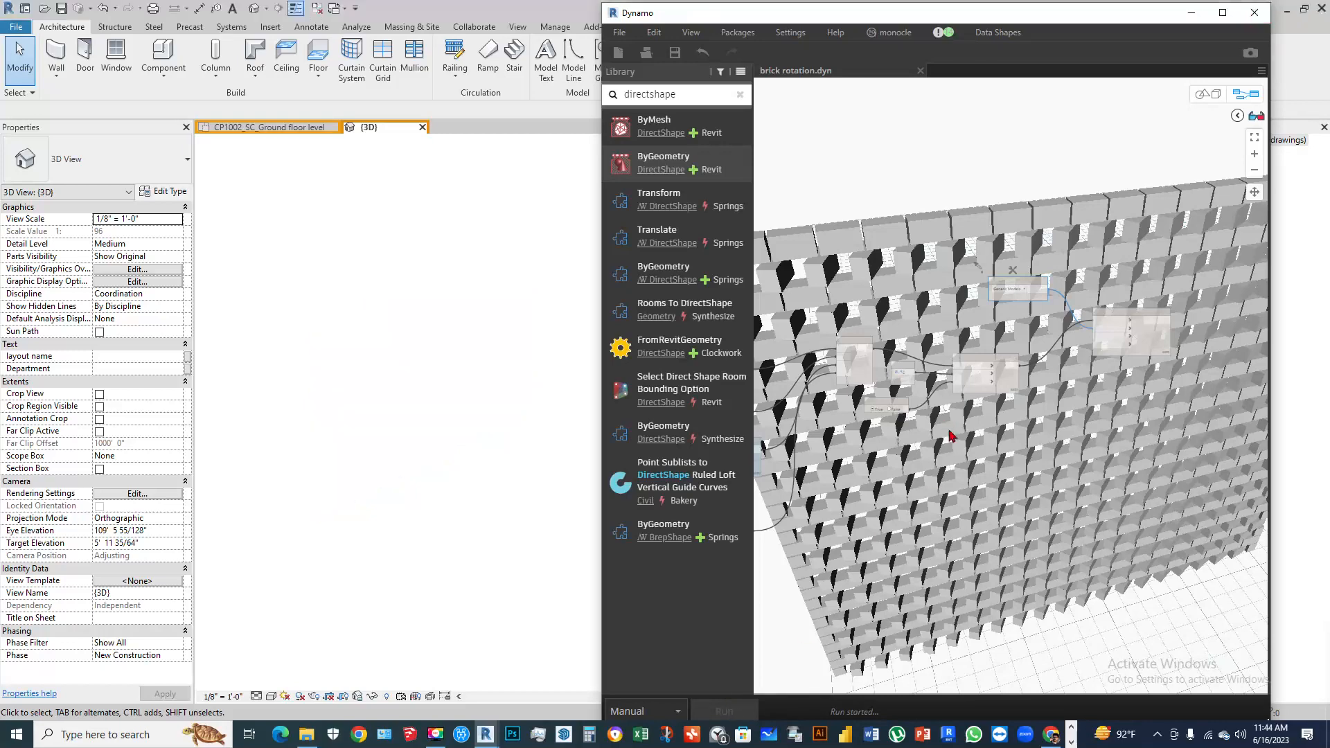
Select a brick in the wall's top row in Revit and examine its properties and the generated wall
{"action": "scroll", "coordinate": [280, 315], "scroll_direction": "up", "scroll_amount": 5}
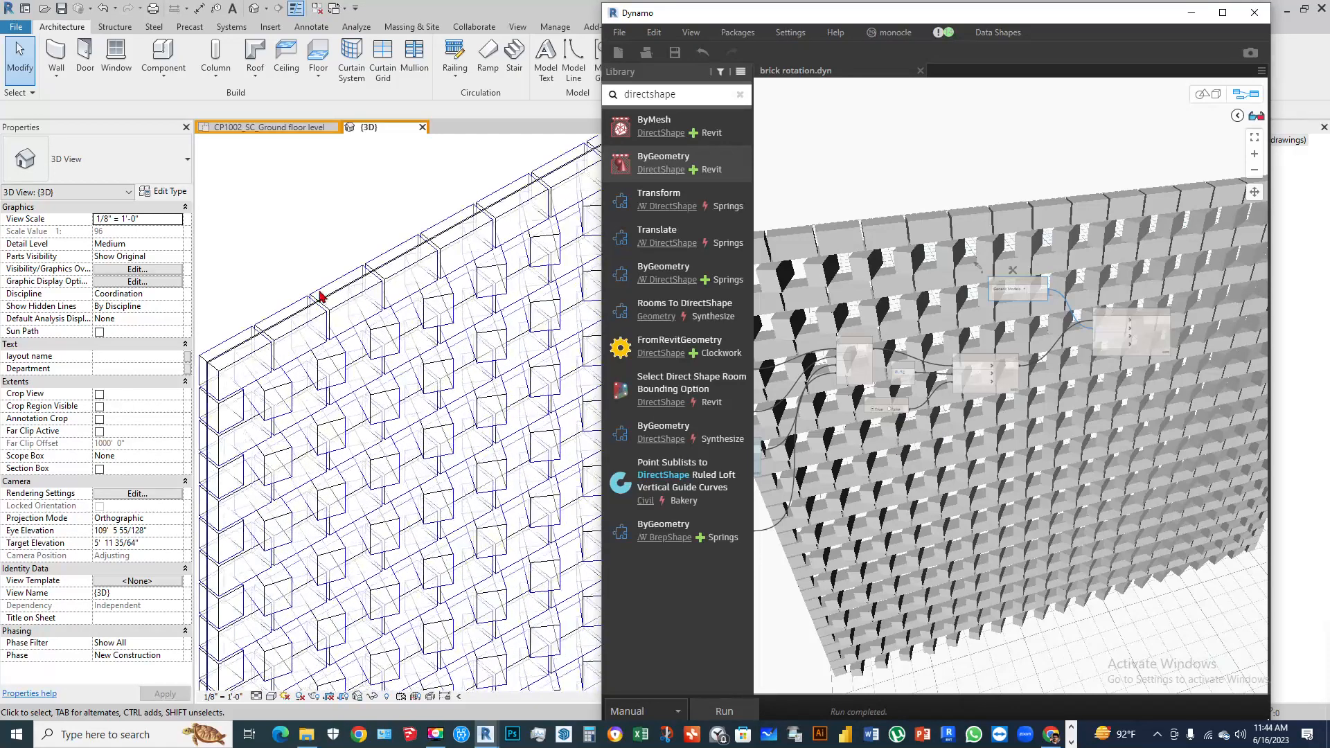
{"action": "left_click", "coordinate": [360, 299]}
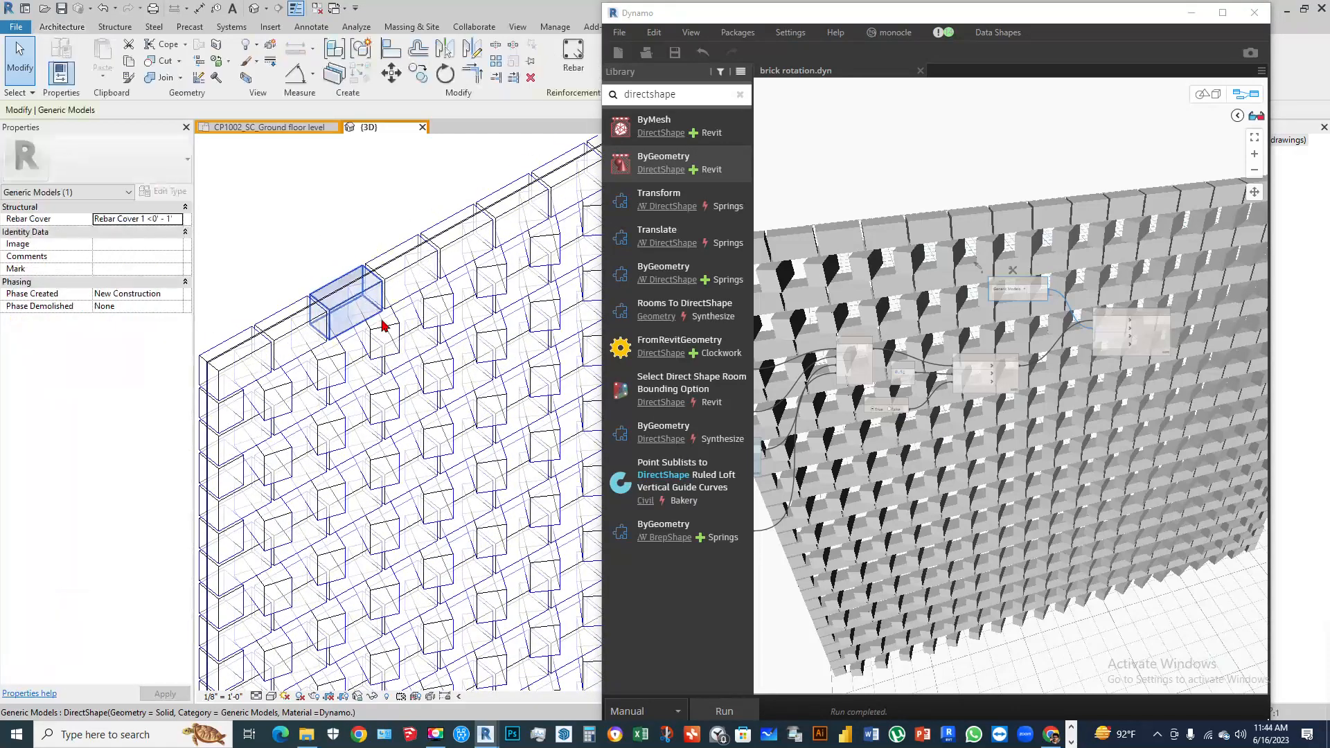
{"action": "left_click_drag", "start_coordinate": [386, 324], "coordinate": [418, 286]}
{"action": "scroll", "coordinate": [288, 237], "scroll_direction": "down", "scroll_amount": 6}
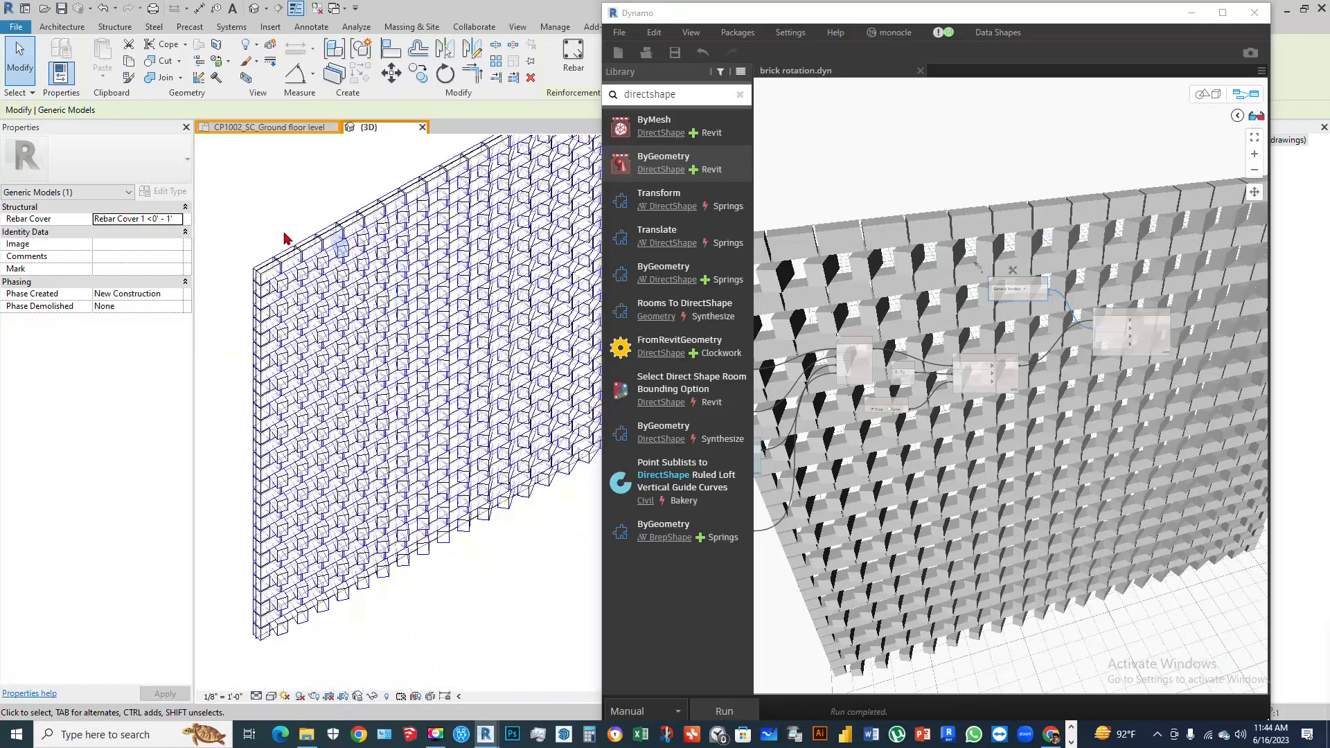
{"action": "scroll", "coordinate": [424, 326], "scroll_direction": "up", "scroll_amount": 3}
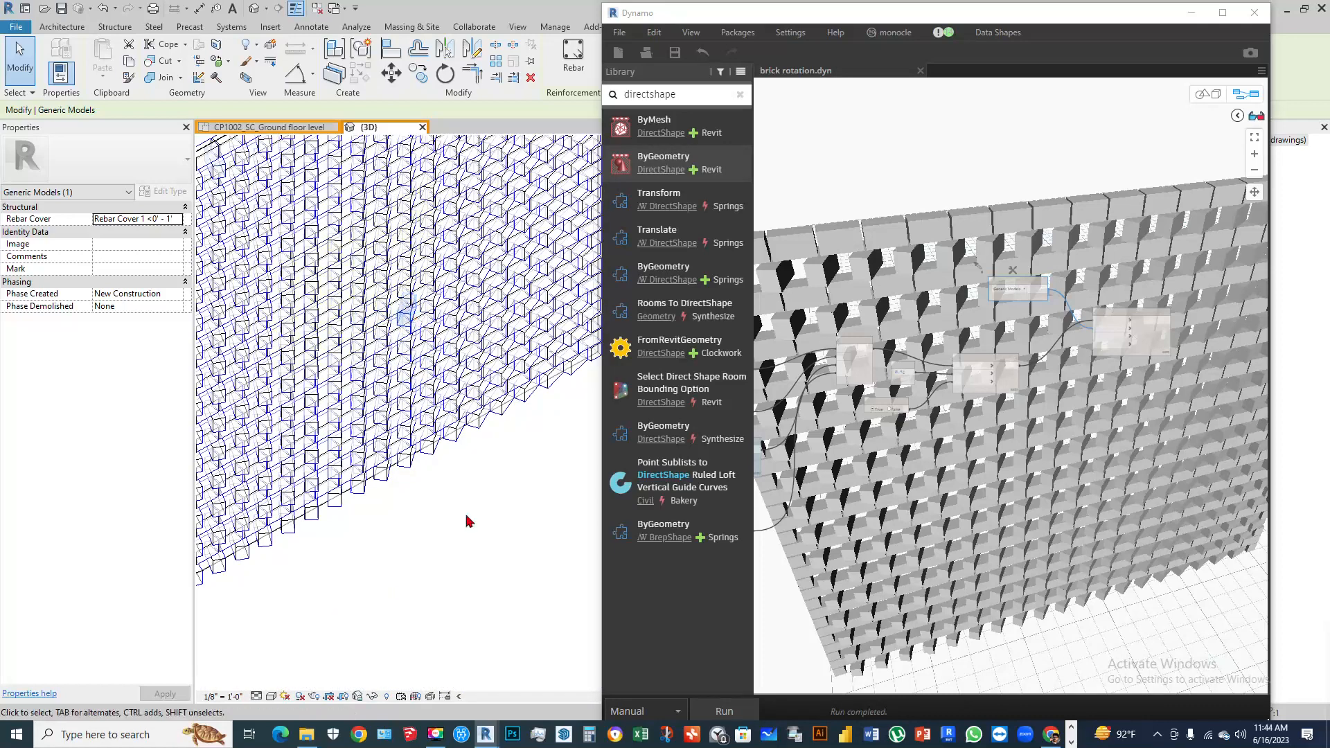
{"action": "scroll", "coordinate": [973, 392], "scroll_direction": "down", "scroll_amount": 8}
{"action": "scroll", "coordinate": [914, 412], "scroll_direction": "up", "scroll_amount": 4}
Hide the geometry preview of the Surface.Thicken node together with its list, code block, Boolean and Categories nodes
{"action": "left_click", "coordinate": [1190, 97]}
{"action": "scroll", "coordinate": [1108, 311], "scroll_direction": "down", "scroll_amount": 8}
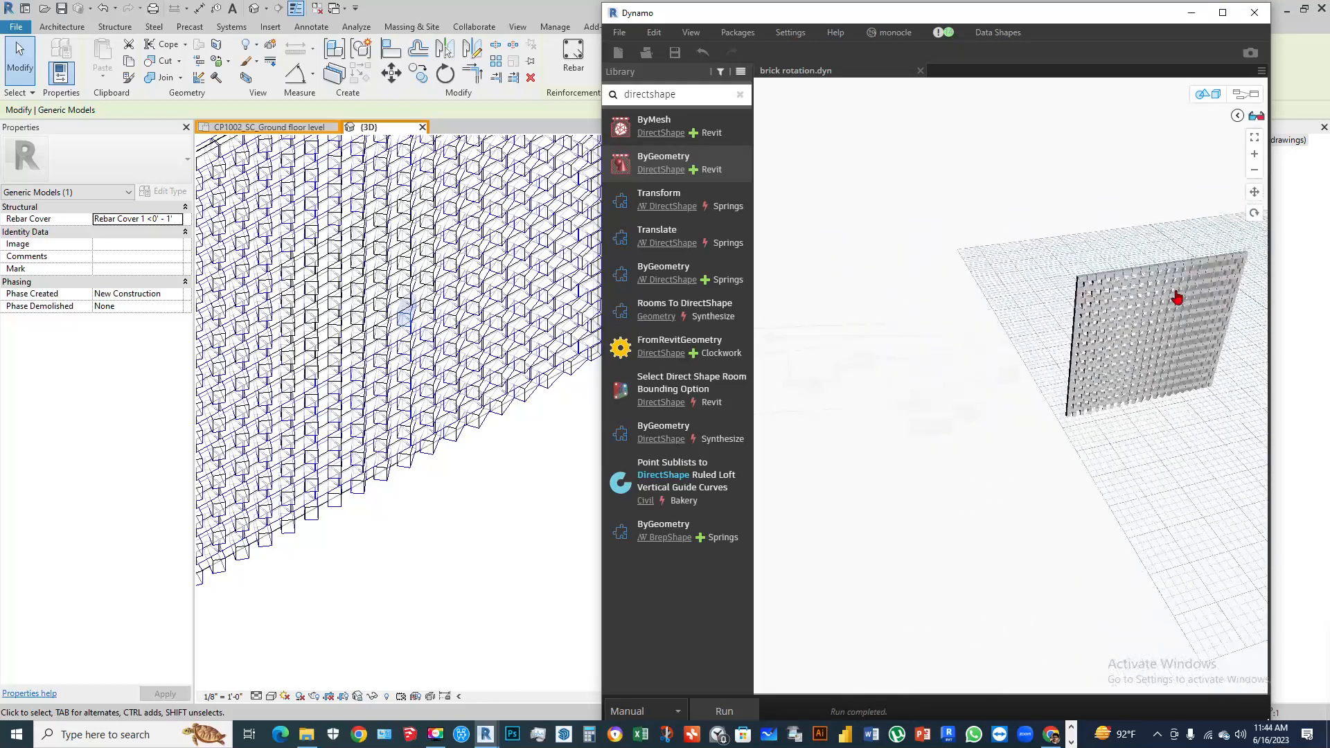
{"action": "left_click", "coordinate": [1197, 95]}
{"action": "scroll", "coordinate": [1127, 334], "scroll_direction": "up", "scroll_amount": 3}
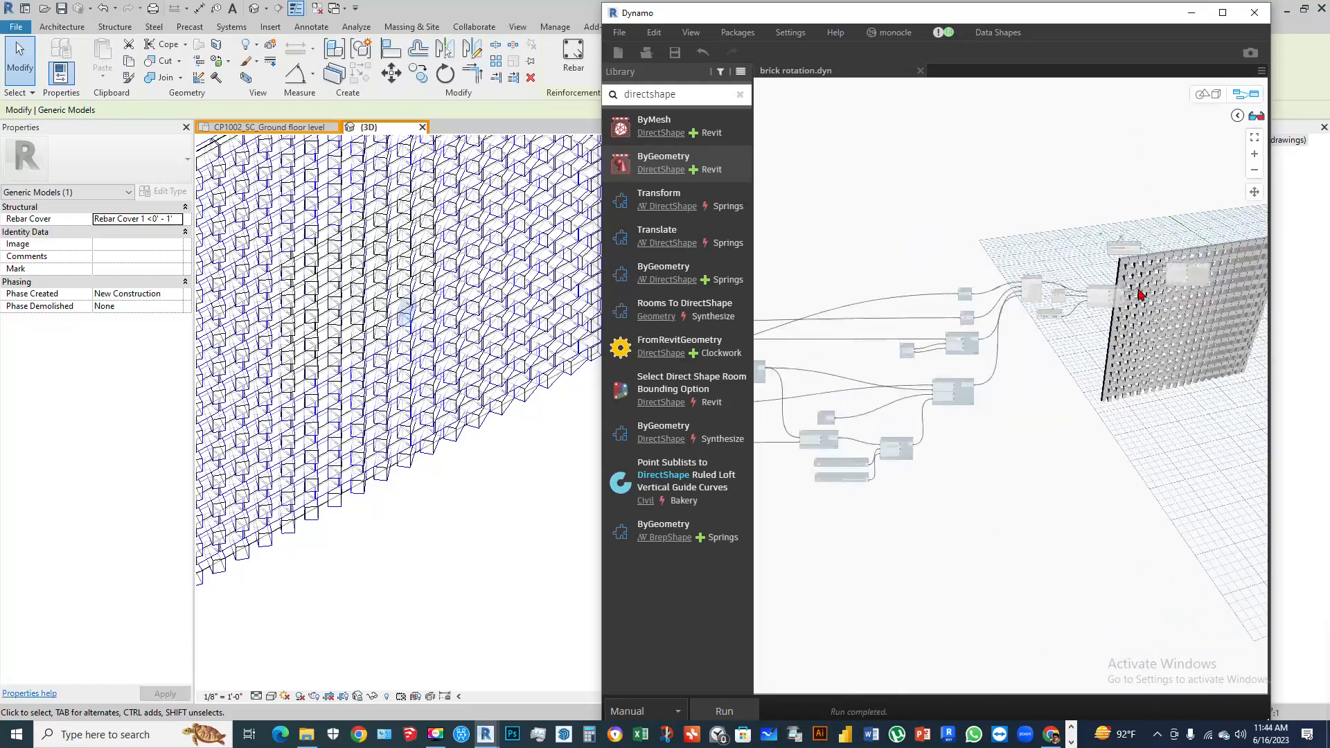
{"action": "scroll", "coordinate": [1140, 294], "scroll_direction": "up", "scroll_amount": 2}
{"action": "left_click_drag", "start_coordinate": [896, 269], "coordinate": [1115, 494]}
{"action": "right_click", "coordinate": [972, 434]}
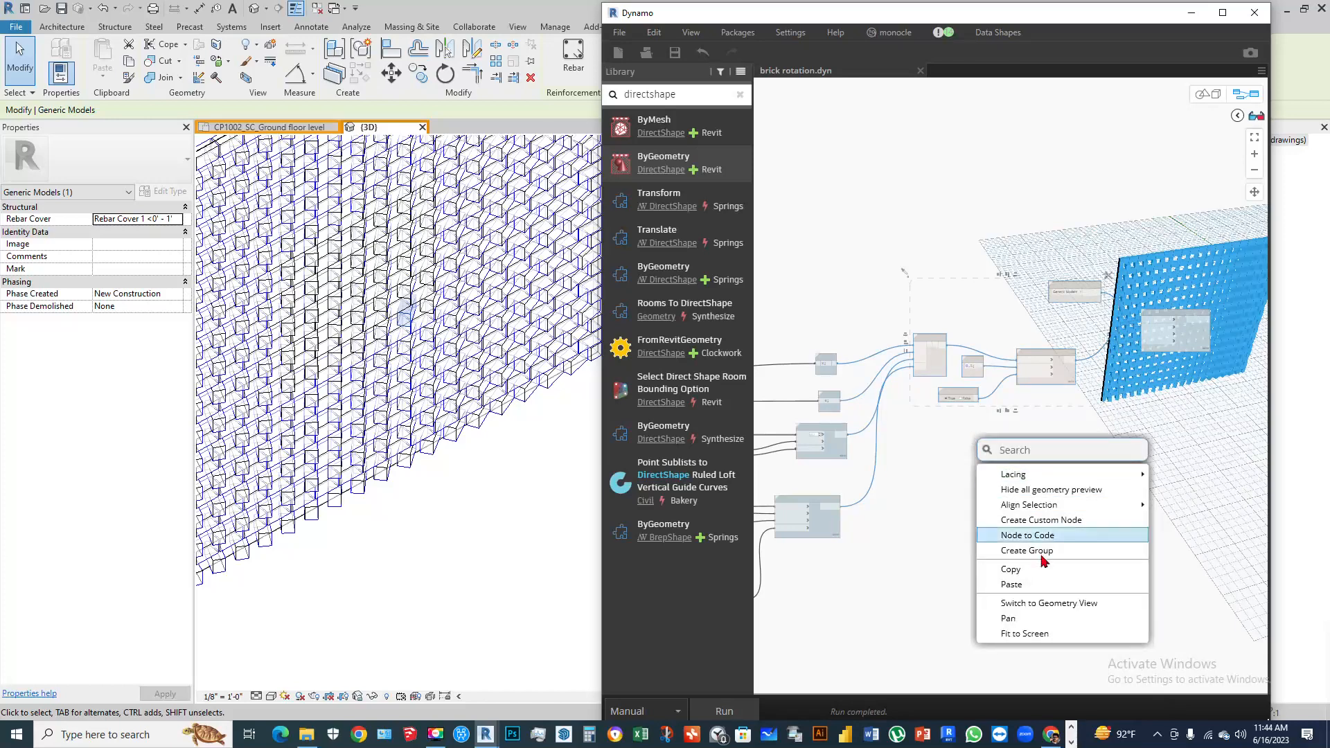
{"action": "left_click", "coordinate": [1035, 490]}
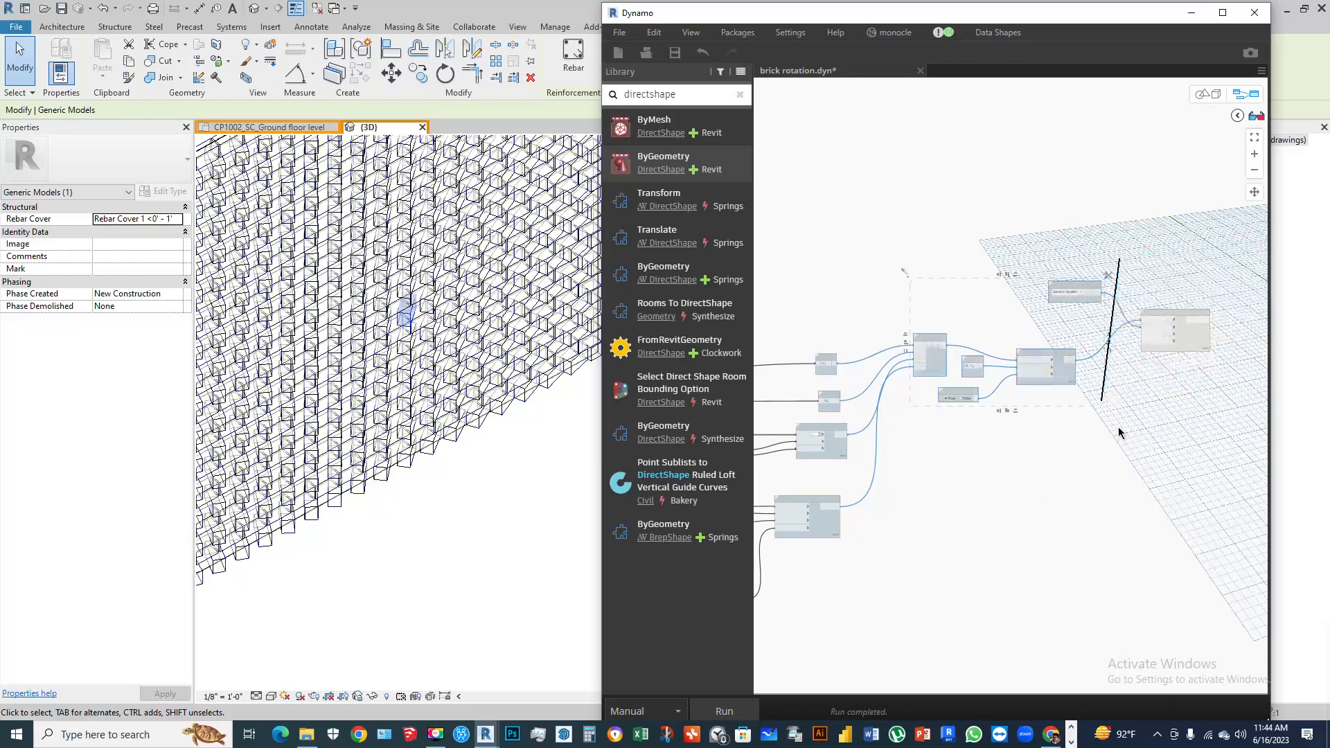
{"action": "middle_click_drag", "start_coordinate": [1119, 433], "coordinate": [1034, 434]}
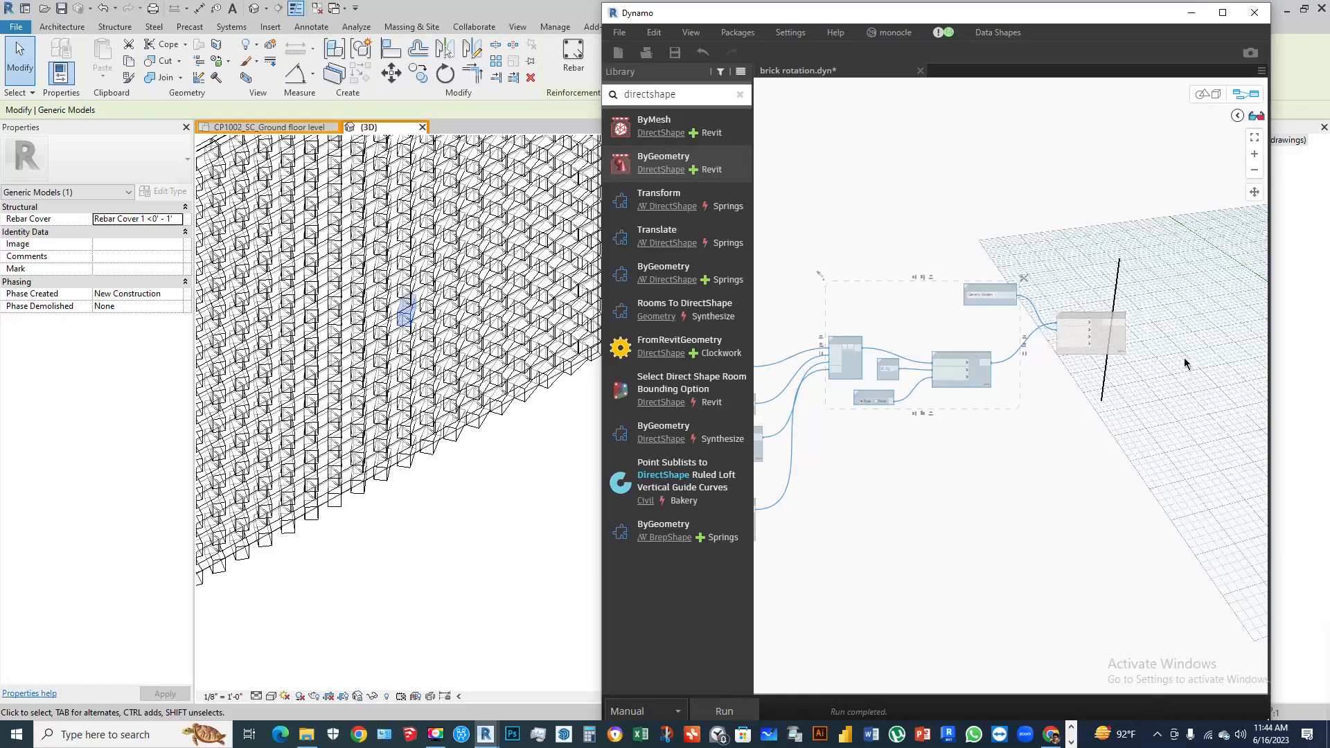
Deselect the brick and change the Revit 3D view's visual style to a shaded display
{"action": "middle_click_drag", "start_coordinate": [408, 496], "coordinate": [422, 514], "text": "shift"}
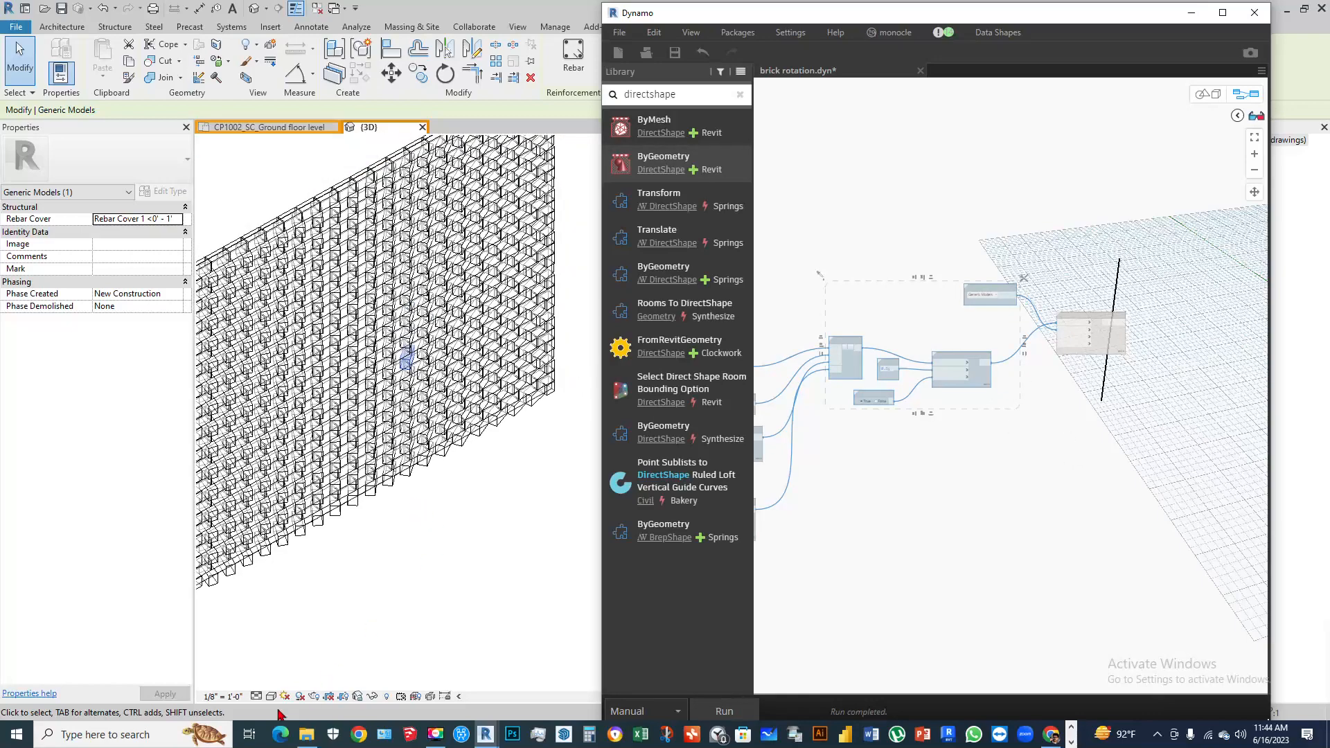
{"action": "left_click", "coordinate": [490, 478]}
{"action": "middle_click_drag", "start_coordinate": [490, 478], "coordinate": [527, 367], "text": "shift"}
{"action": "scroll", "coordinate": [527, 367], "scroll_direction": "up", "scroll_amount": 4}
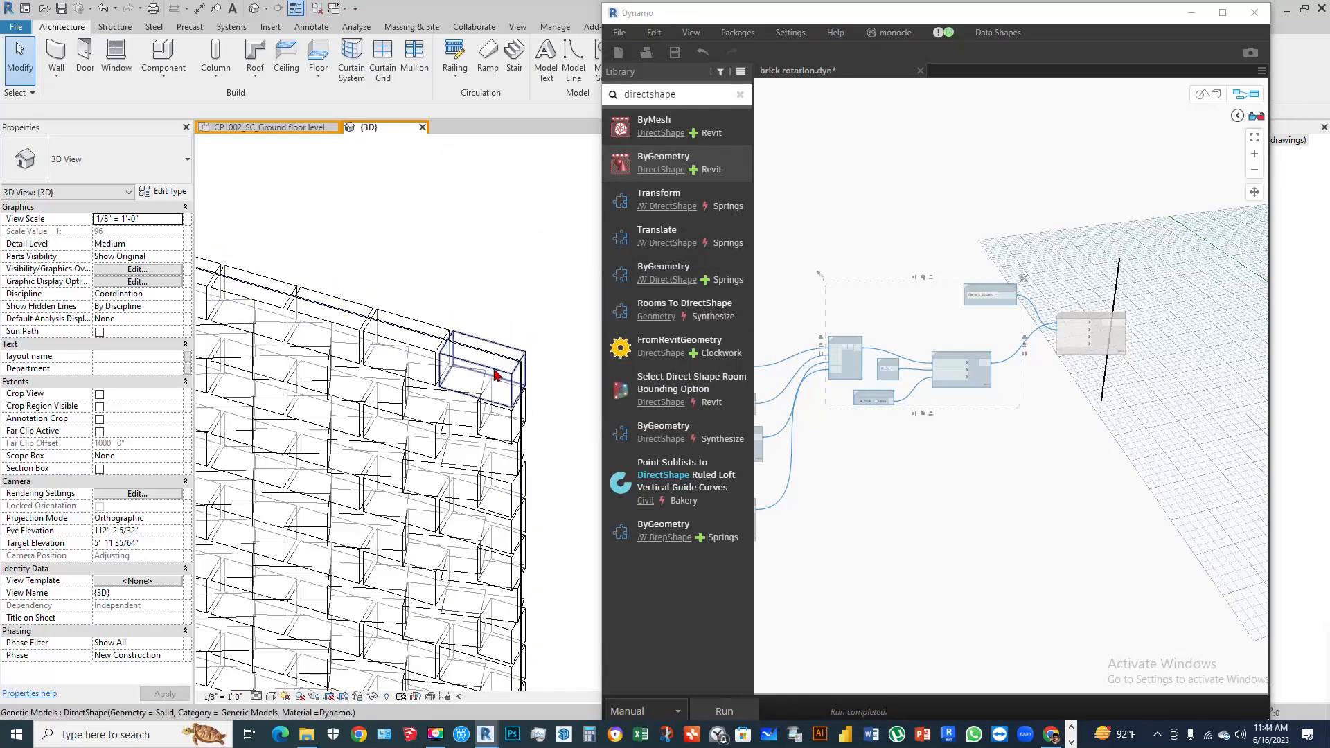
{"action": "left_click", "coordinate": [272, 697]}
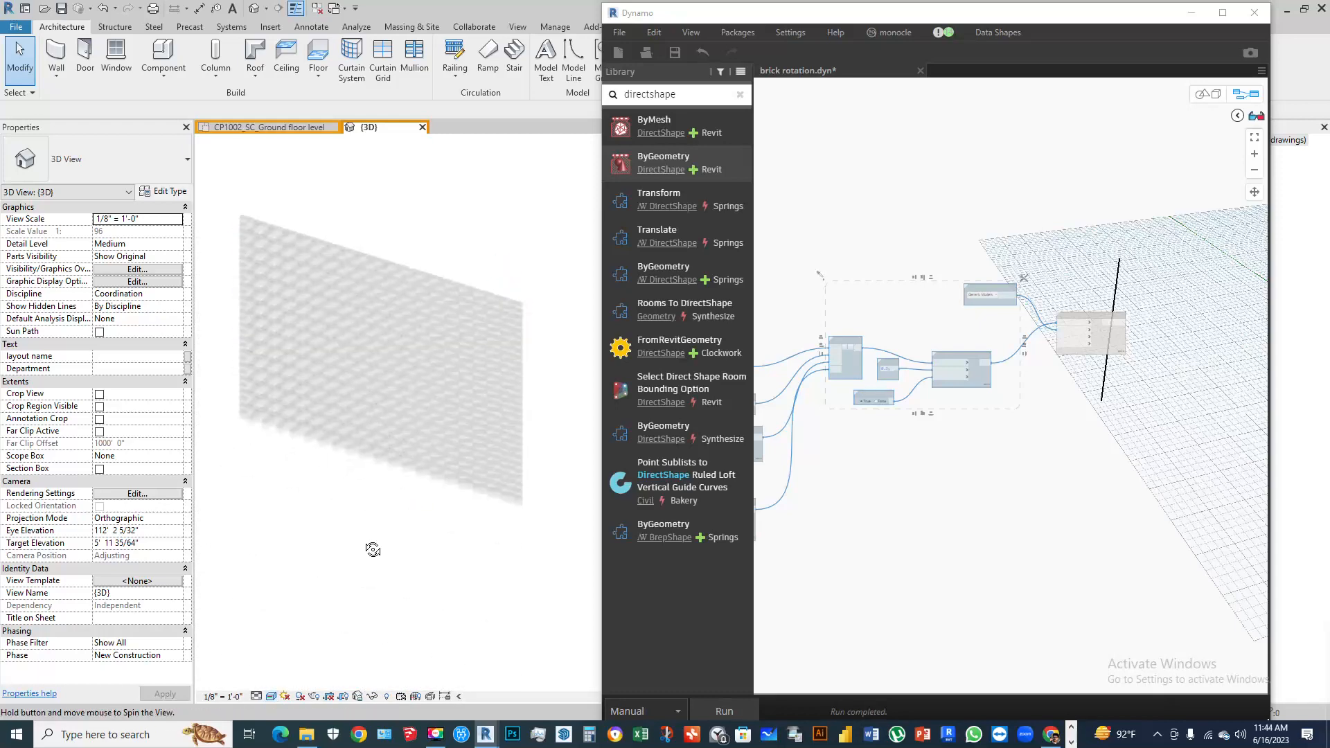
Inspect the shaded wall's top edge up close, selecting an element there and clearing the selection
{"action": "scroll", "coordinate": [443, 228], "scroll_direction": "up", "scroll_amount": 6}
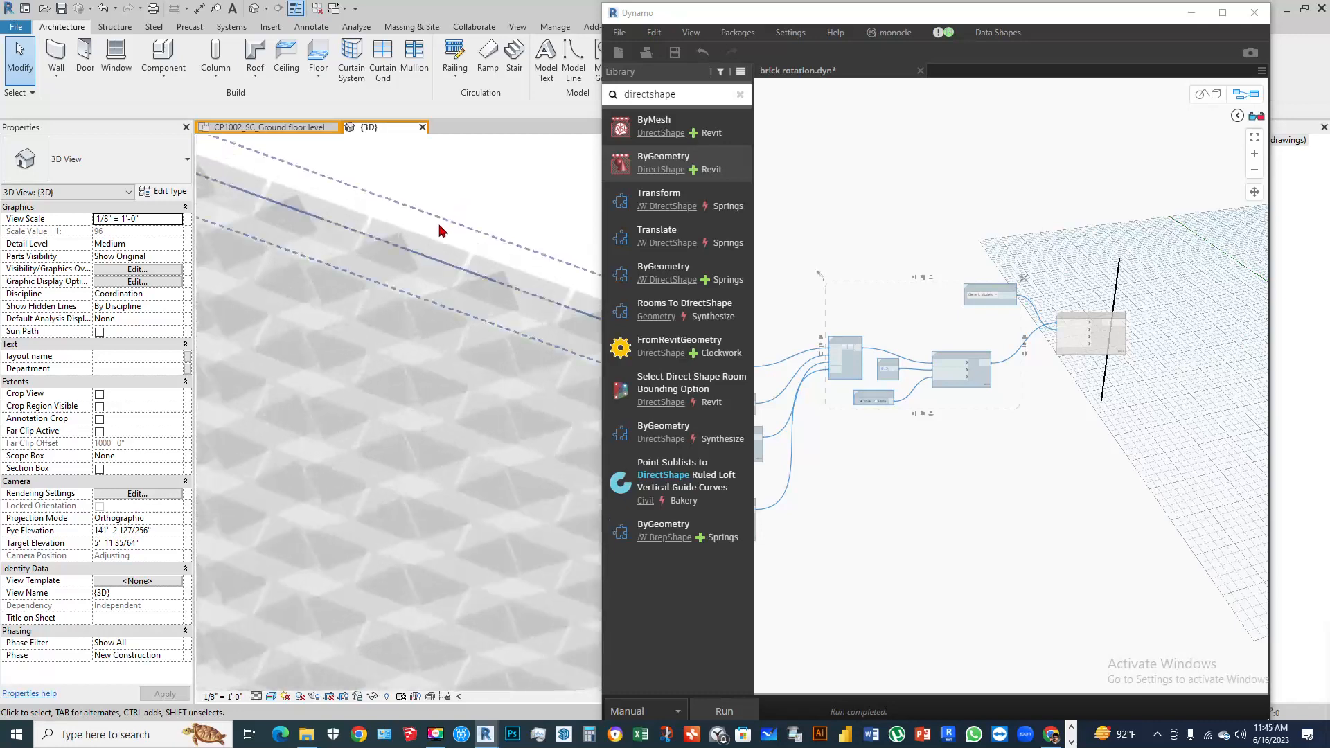
{"action": "left_click", "coordinate": [442, 253]}
{"action": "left_click", "coordinate": [484, 205]}
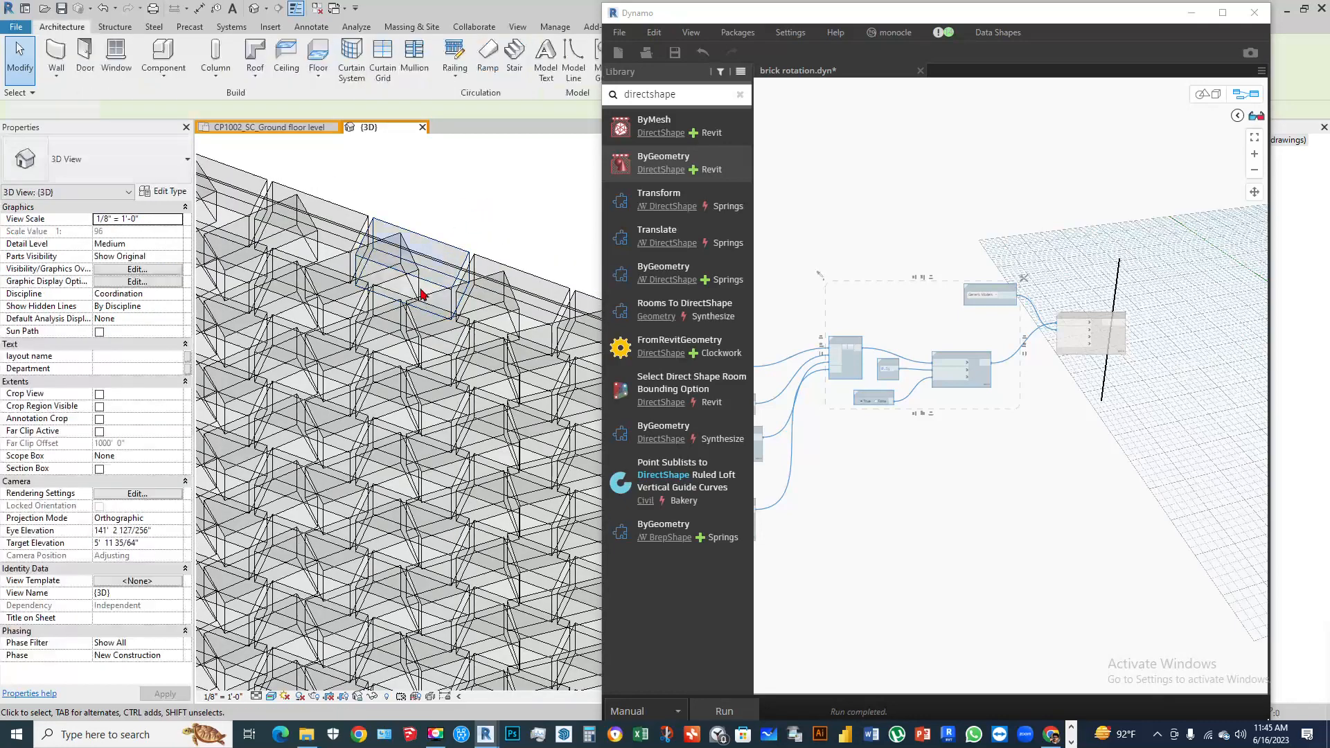
Examine the shaded brick wall in the Revit 3D view from several angles, including its top edge and the full face
{"action": "scroll", "coordinate": [430, 339], "scroll_direction": "down", "scroll_amount": 3}
{"action": "scroll", "coordinate": [1118, 353], "scroll_direction": "up", "scroll_amount": 3}
{"action": "scroll", "coordinate": [1118, 353], "scroll_direction": "up", "scroll_amount": 3}
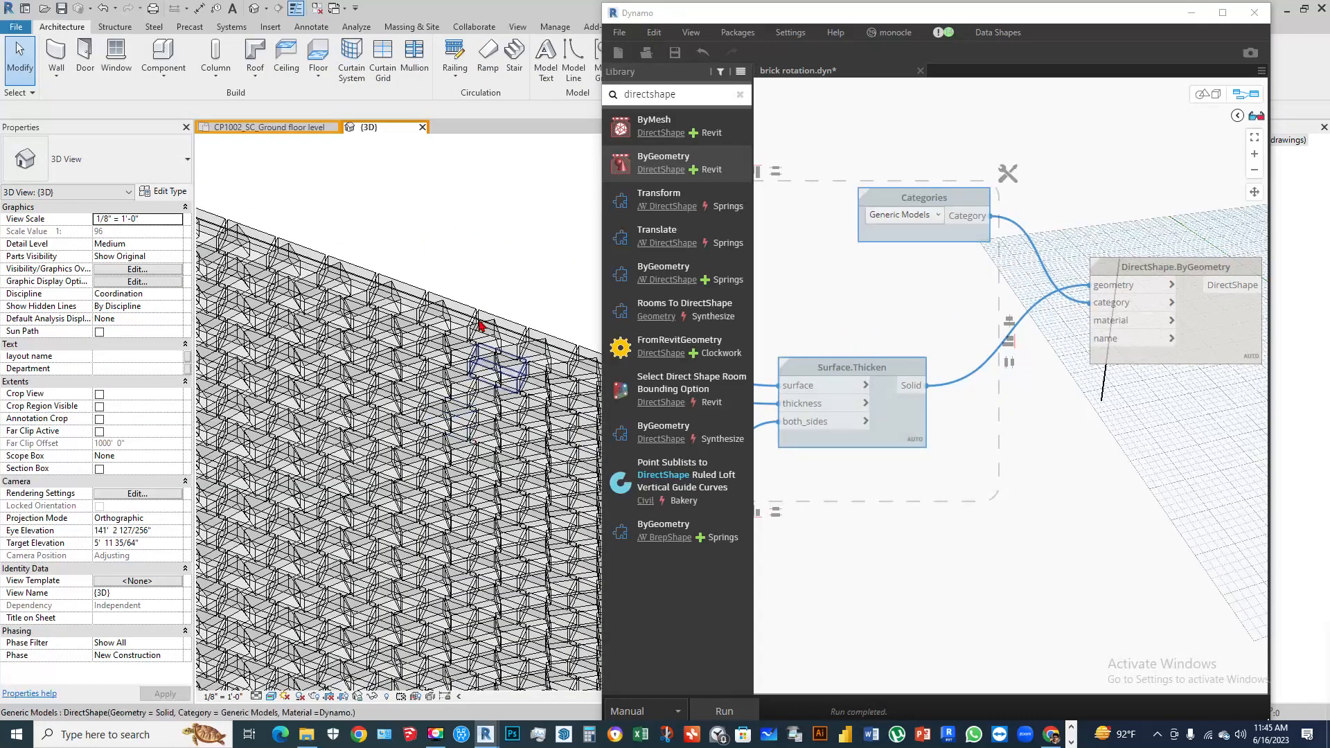
{"action": "scroll", "coordinate": [480, 323], "scroll_direction": "down", "scroll_amount": 3}
{"action": "middle_click_drag", "start_coordinate": [392, 409], "coordinate": [379, 561], "text": "shift"}
{"action": "middle_click_drag", "start_coordinate": [530, 597], "coordinate": [367, 296], "text": "shift"}
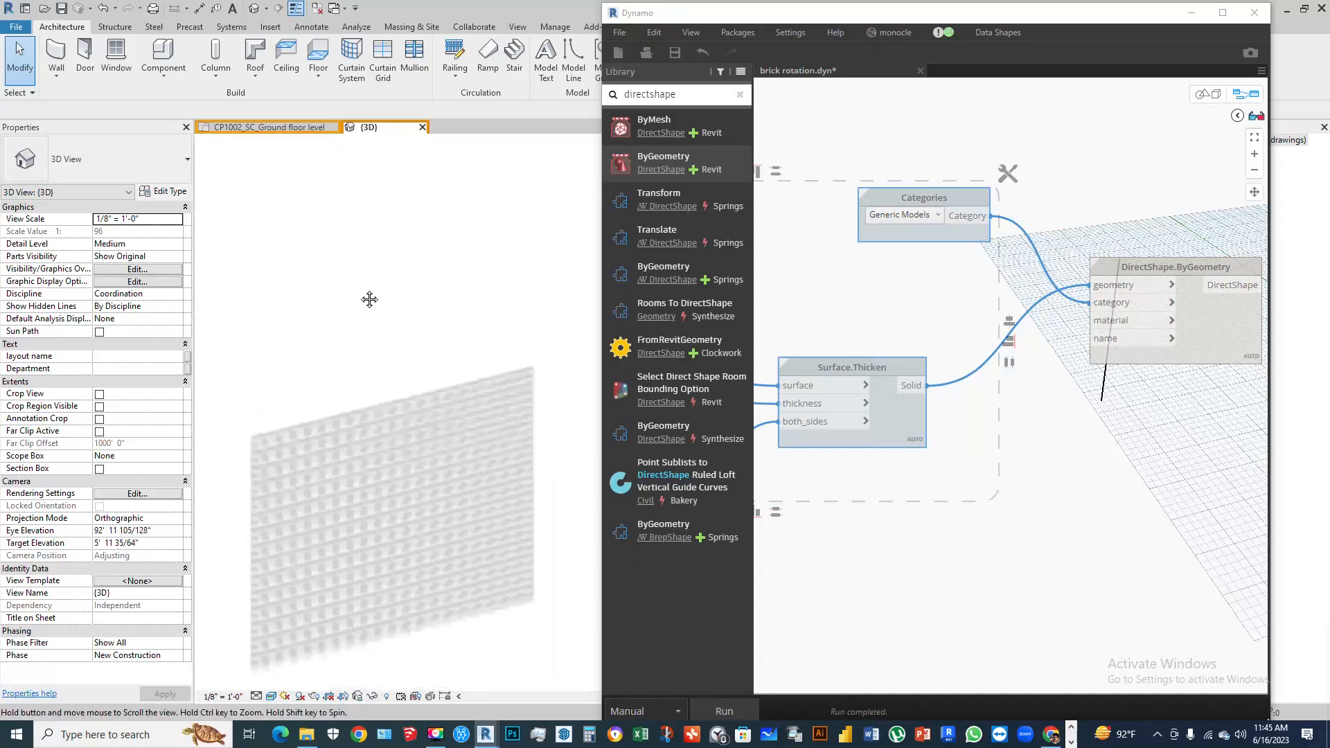
{"action": "middle_click_drag", "start_coordinate": [529, 458], "coordinate": [585, 471], "text": "shift"}
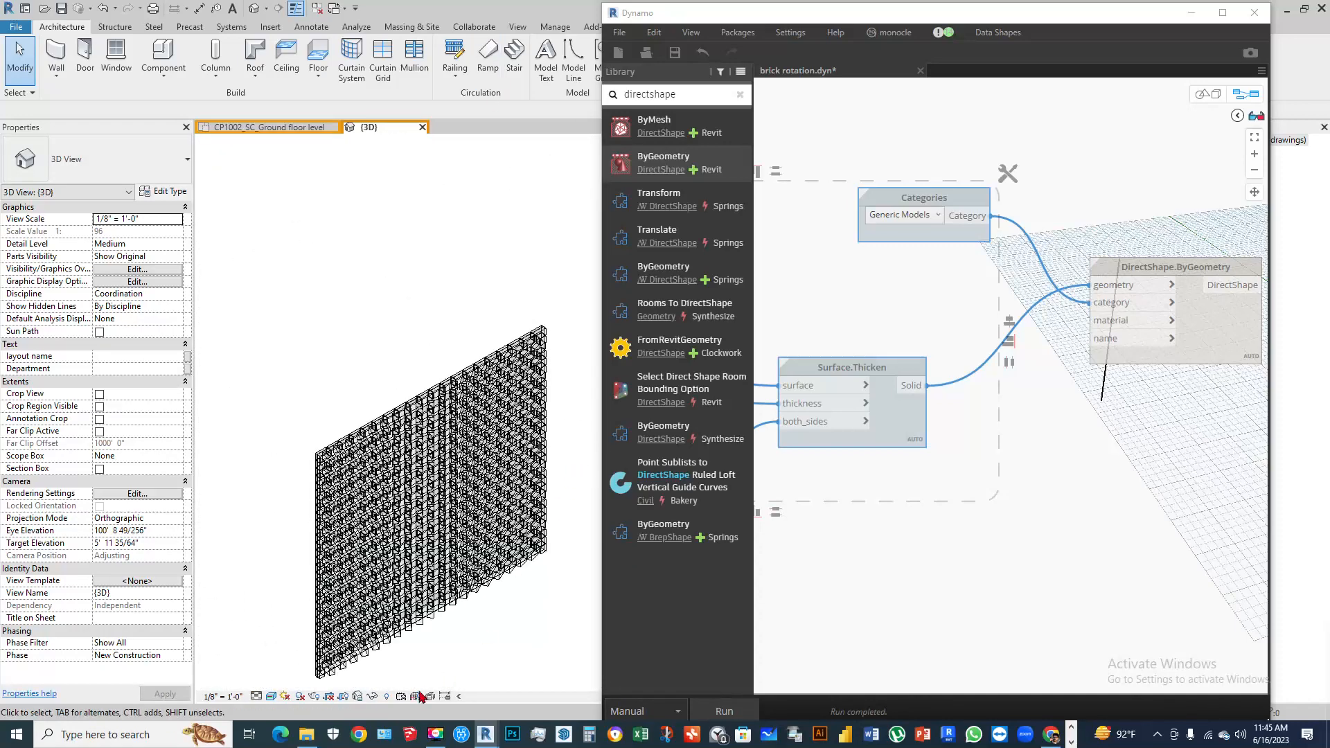
{"action": "scroll", "coordinate": [483, 487], "scroll_direction": "up", "scroll_amount": 5}
{"action": "scroll", "coordinate": [330, 297], "scroll_direction": "up", "scroll_amount": 3}
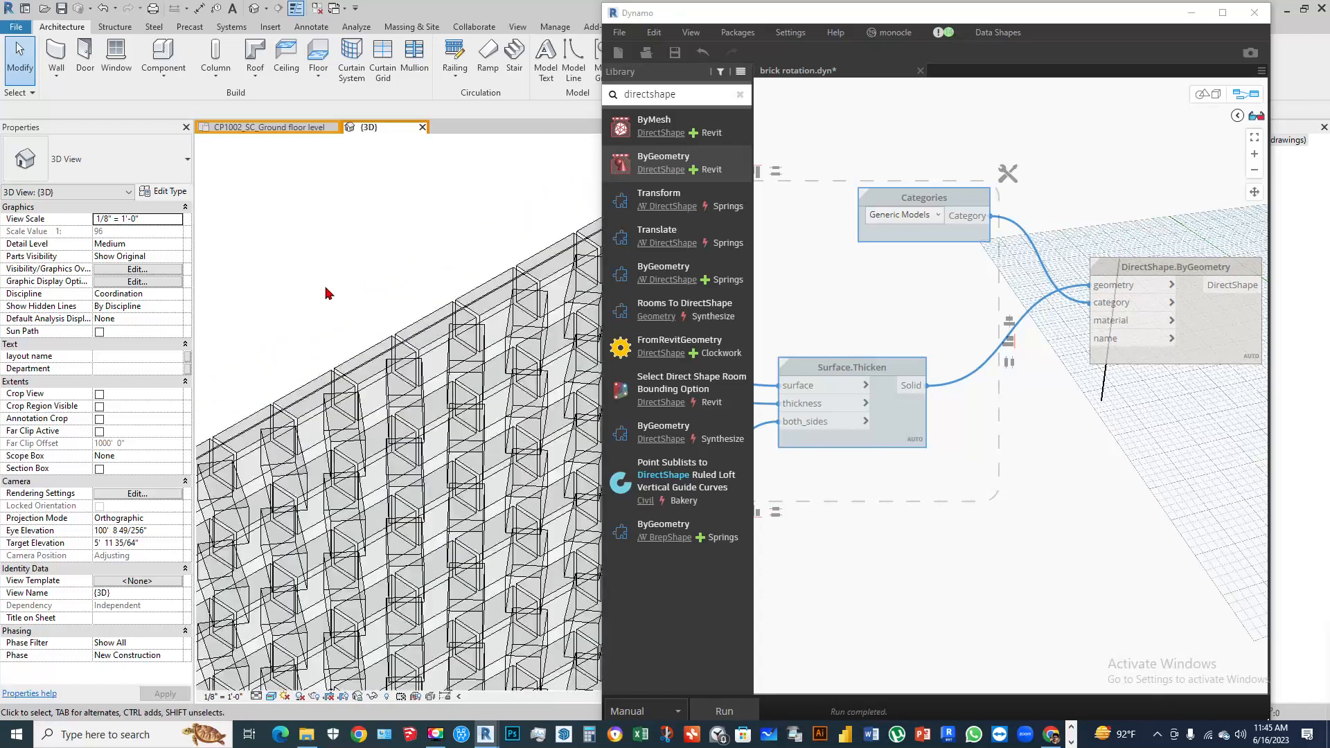
{"action": "scroll", "coordinate": [328, 293], "scroll_direction": "down", "scroll_amount": 3}
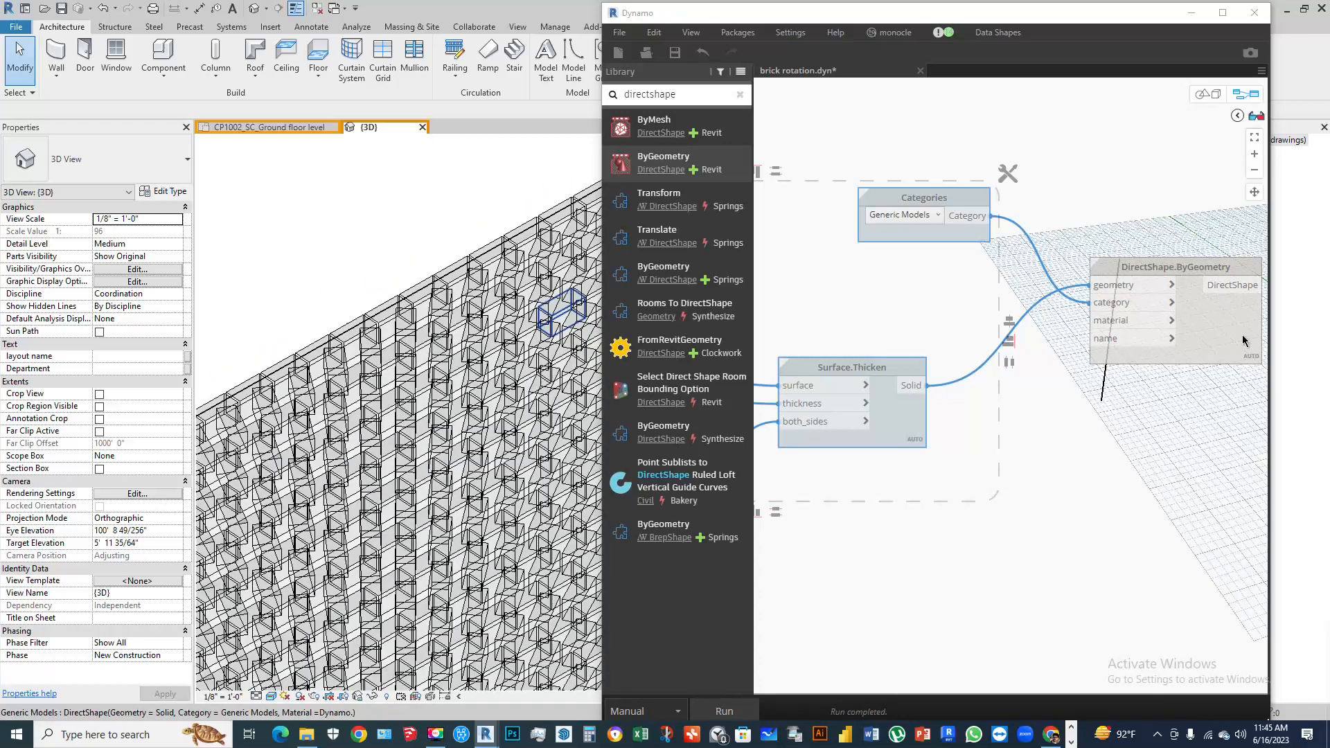
{"action": "scroll", "coordinate": [1034, 388], "scroll_direction": "down", "scroll_amount": 5}
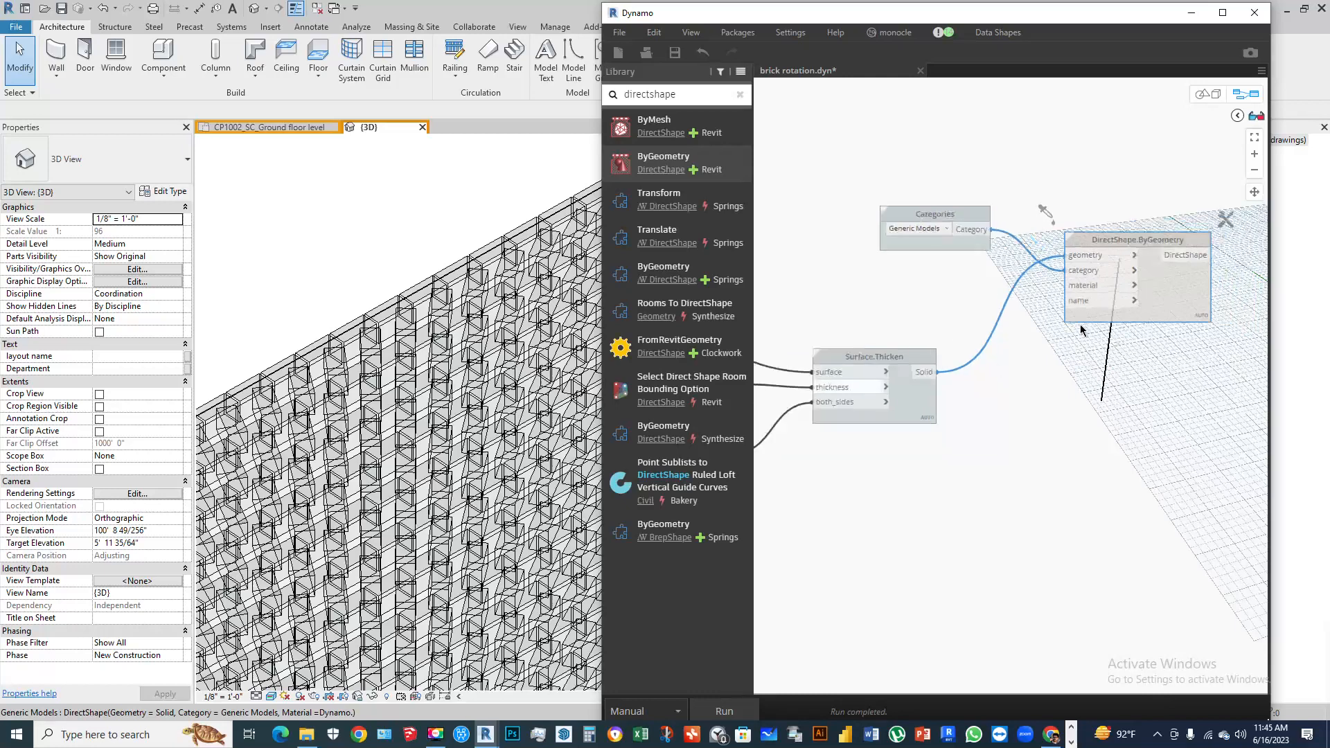
{"action": "scroll", "coordinate": [344, 256], "scroll_direction": "down", "scroll_amount": 3}
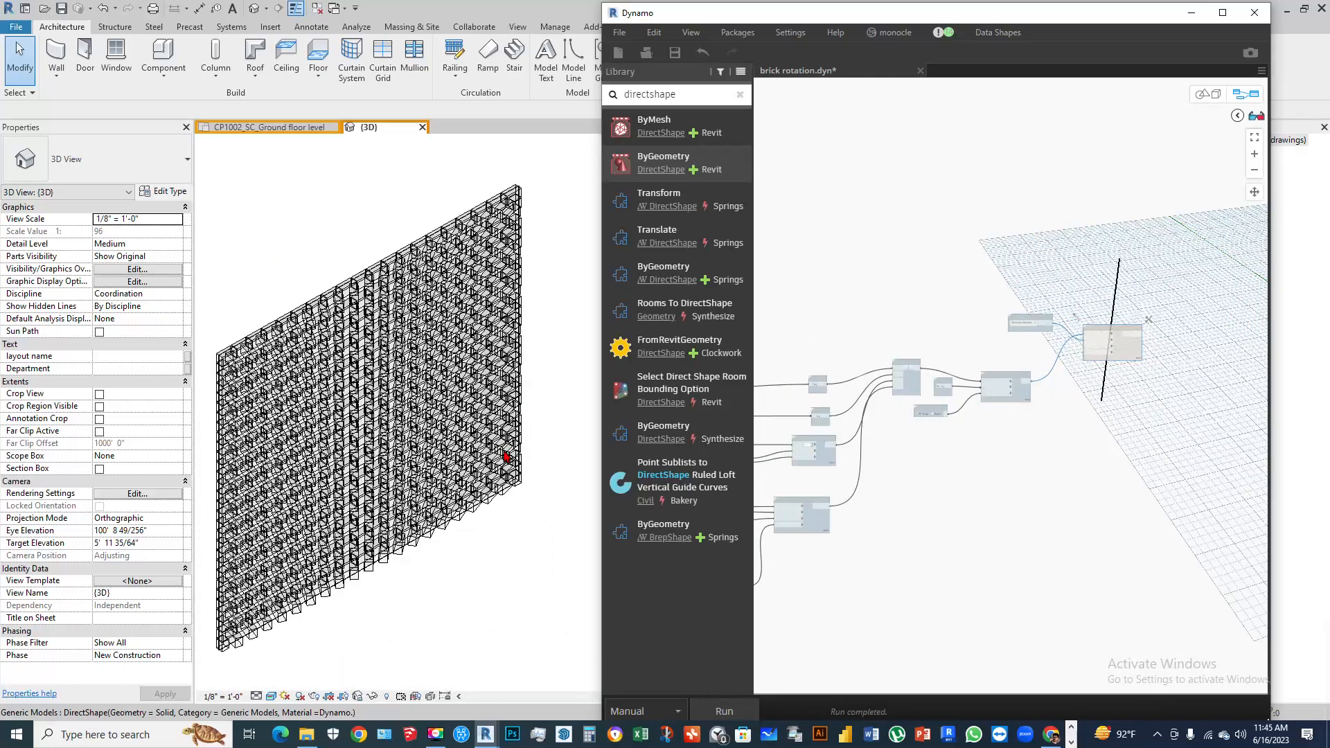
{"action": "scroll", "coordinate": [1152, 337], "scroll_direction": "down", "scroll_amount": 2}
Maximize the Dynamo window and review the whole brick rotation graph, from the input nodes through to DirectShape.ByGeometry
{"action": "left_click", "coordinate": [1224, 12]}
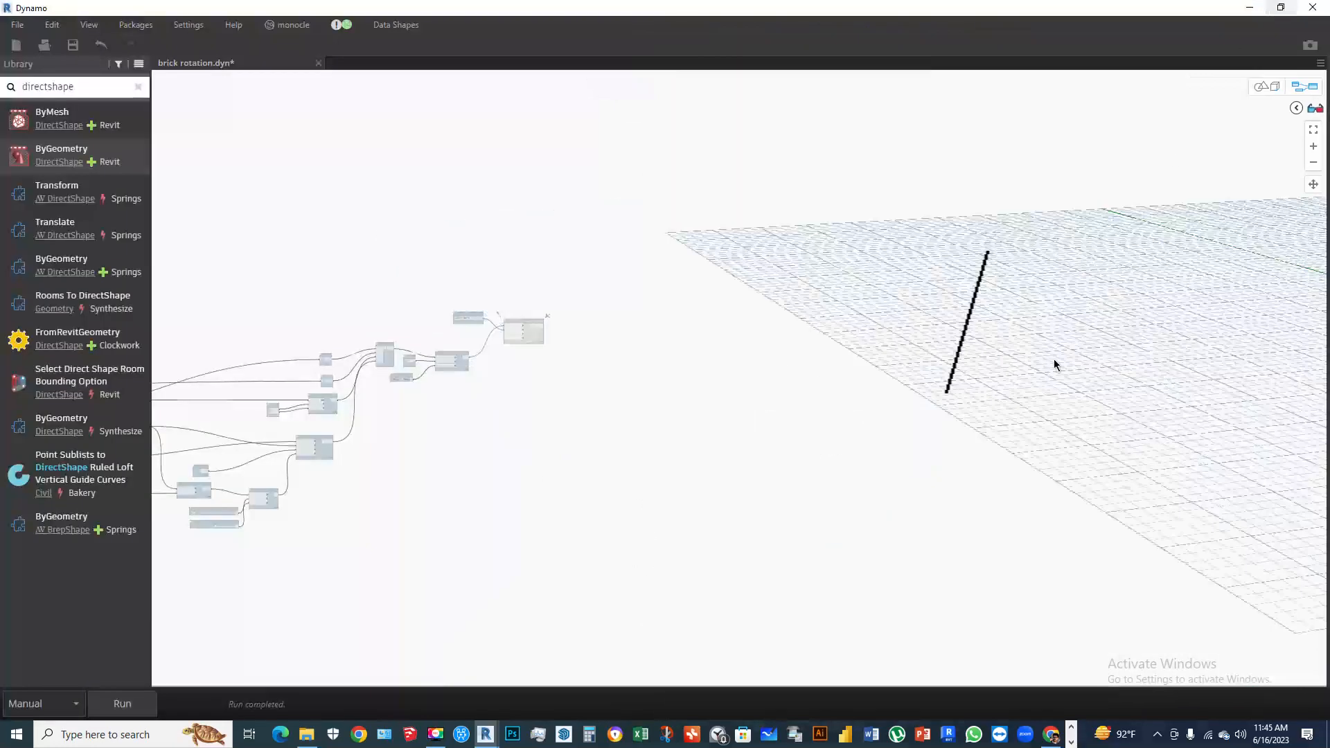
{"action": "scroll", "coordinate": [971, 293], "scroll_direction": "up", "scroll_amount": 4}
{"action": "scroll", "coordinate": [464, 394], "scroll_direction": "up", "scroll_amount": 4}
{"action": "middle_click_drag", "start_coordinate": [467, 435], "coordinate": [1069, 427]}
{"action": "middle_click_drag", "start_coordinate": [442, 393], "coordinate": [985, 426]}
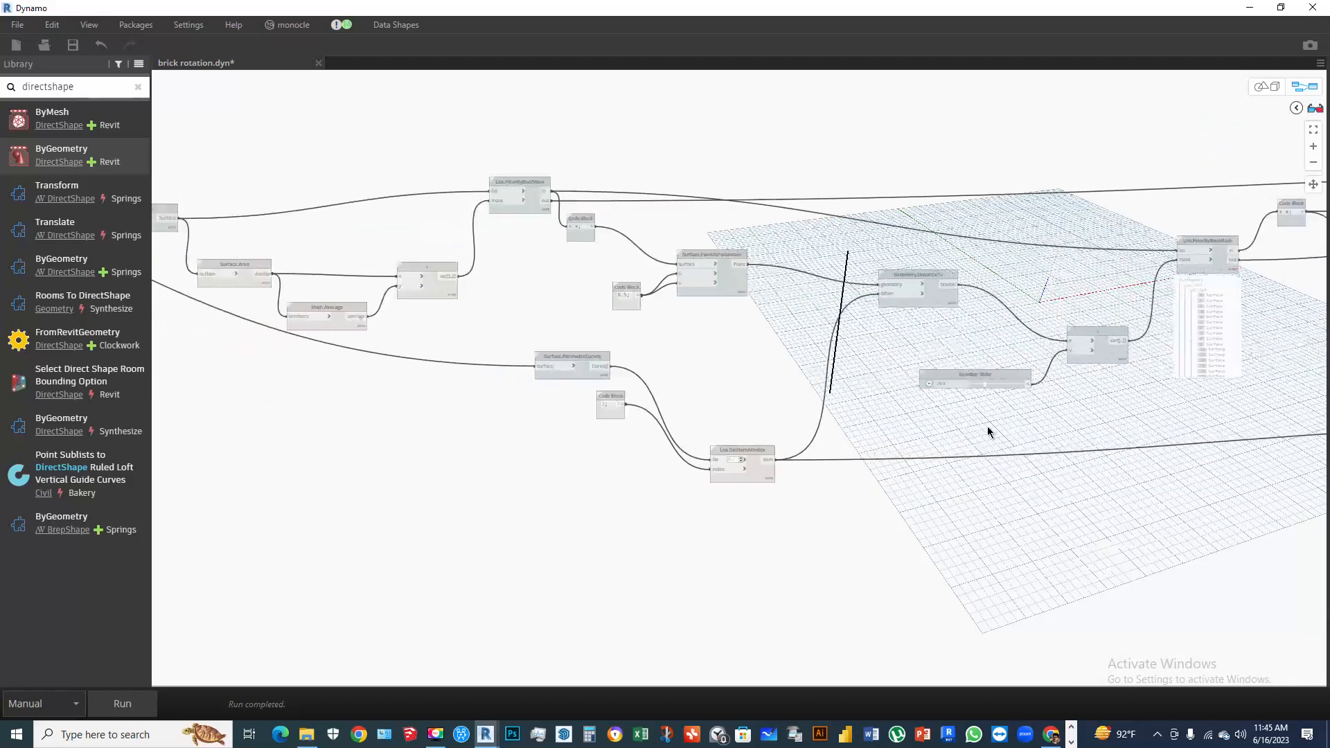
{"action": "scroll", "coordinate": [597, 414], "scroll_direction": "down", "scroll_amount": 4}
{"action": "middle_click_drag", "start_coordinate": [527, 435], "coordinate": [729, 436]}
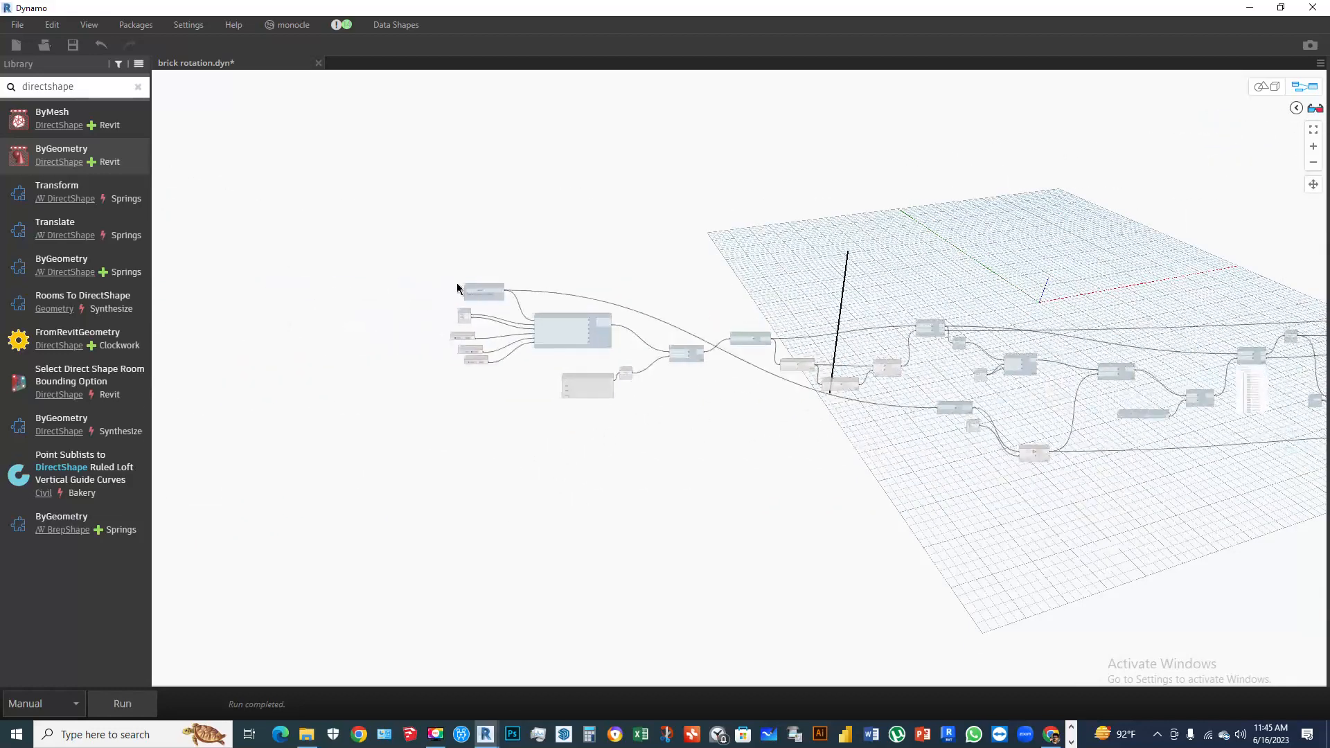
{"action": "scroll", "coordinate": [485, 305], "scroll_direction": "up", "scroll_amount": 5}
{"action": "middle_click_drag", "start_coordinate": [713, 327], "coordinate": [423, 239]}
{"action": "scroll", "coordinate": [692, 324], "scroll_direction": "up", "scroll_amount": 1}
{"action": "middle_click_drag", "start_coordinate": [1016, 448], "coordinate": [396, 395]}
{"action": "scroll", "coordinate": [752, 395], "scroll_direction": "down", "scroll_amount": 5}
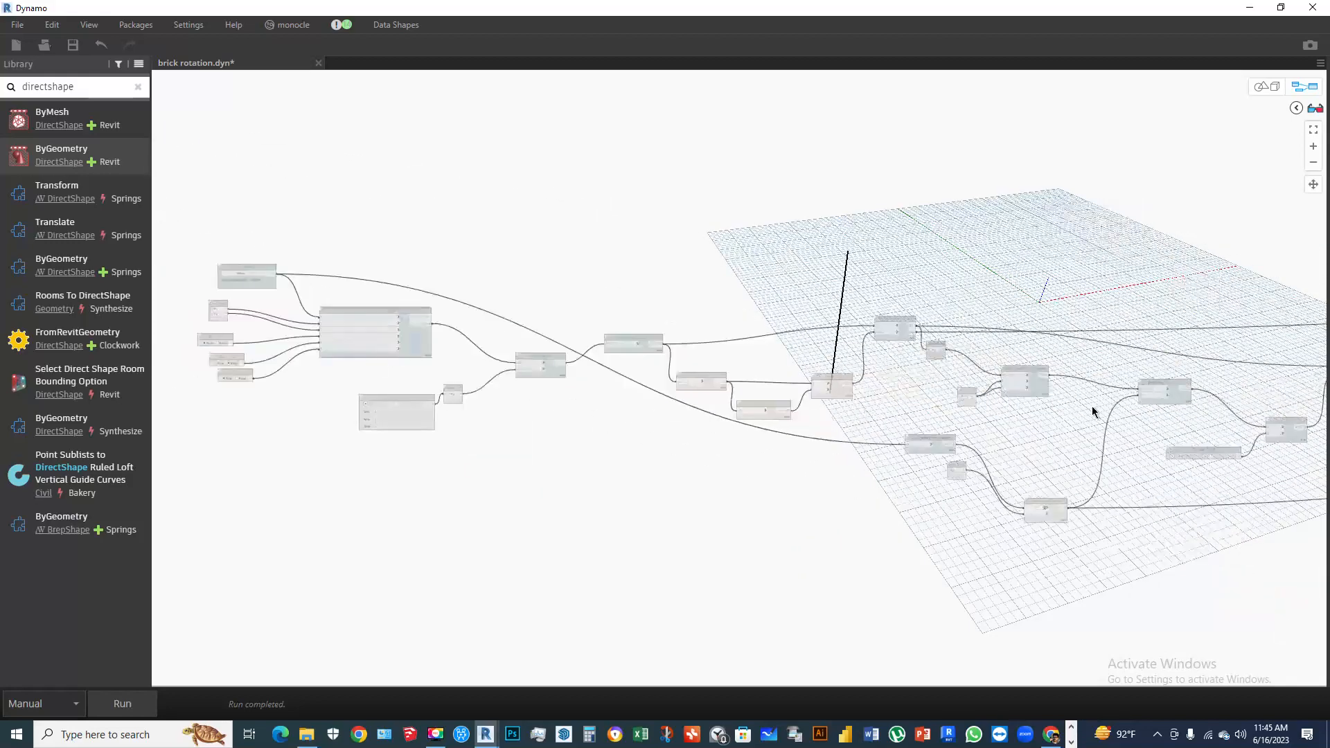
{"action": "middle_click_drag", "start_coordinate": [910, 246], "coordinate": [607, 194]}
{"action": "middle_click_drag", "start_coordinate": [1116, 471], "coordinate": [416, 493]}
{"action": "middle_click_drag", "start_coordinate": [1129, 372], "coordinate": [837, 410]}
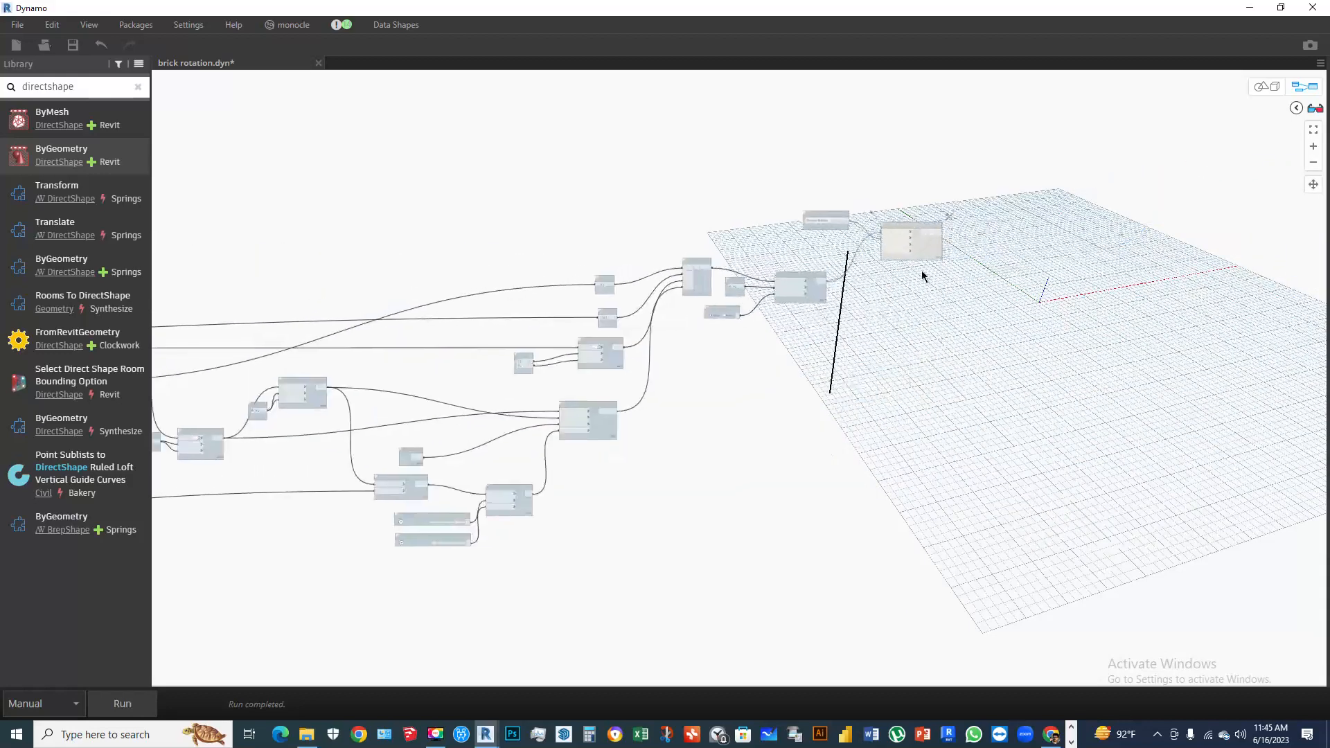